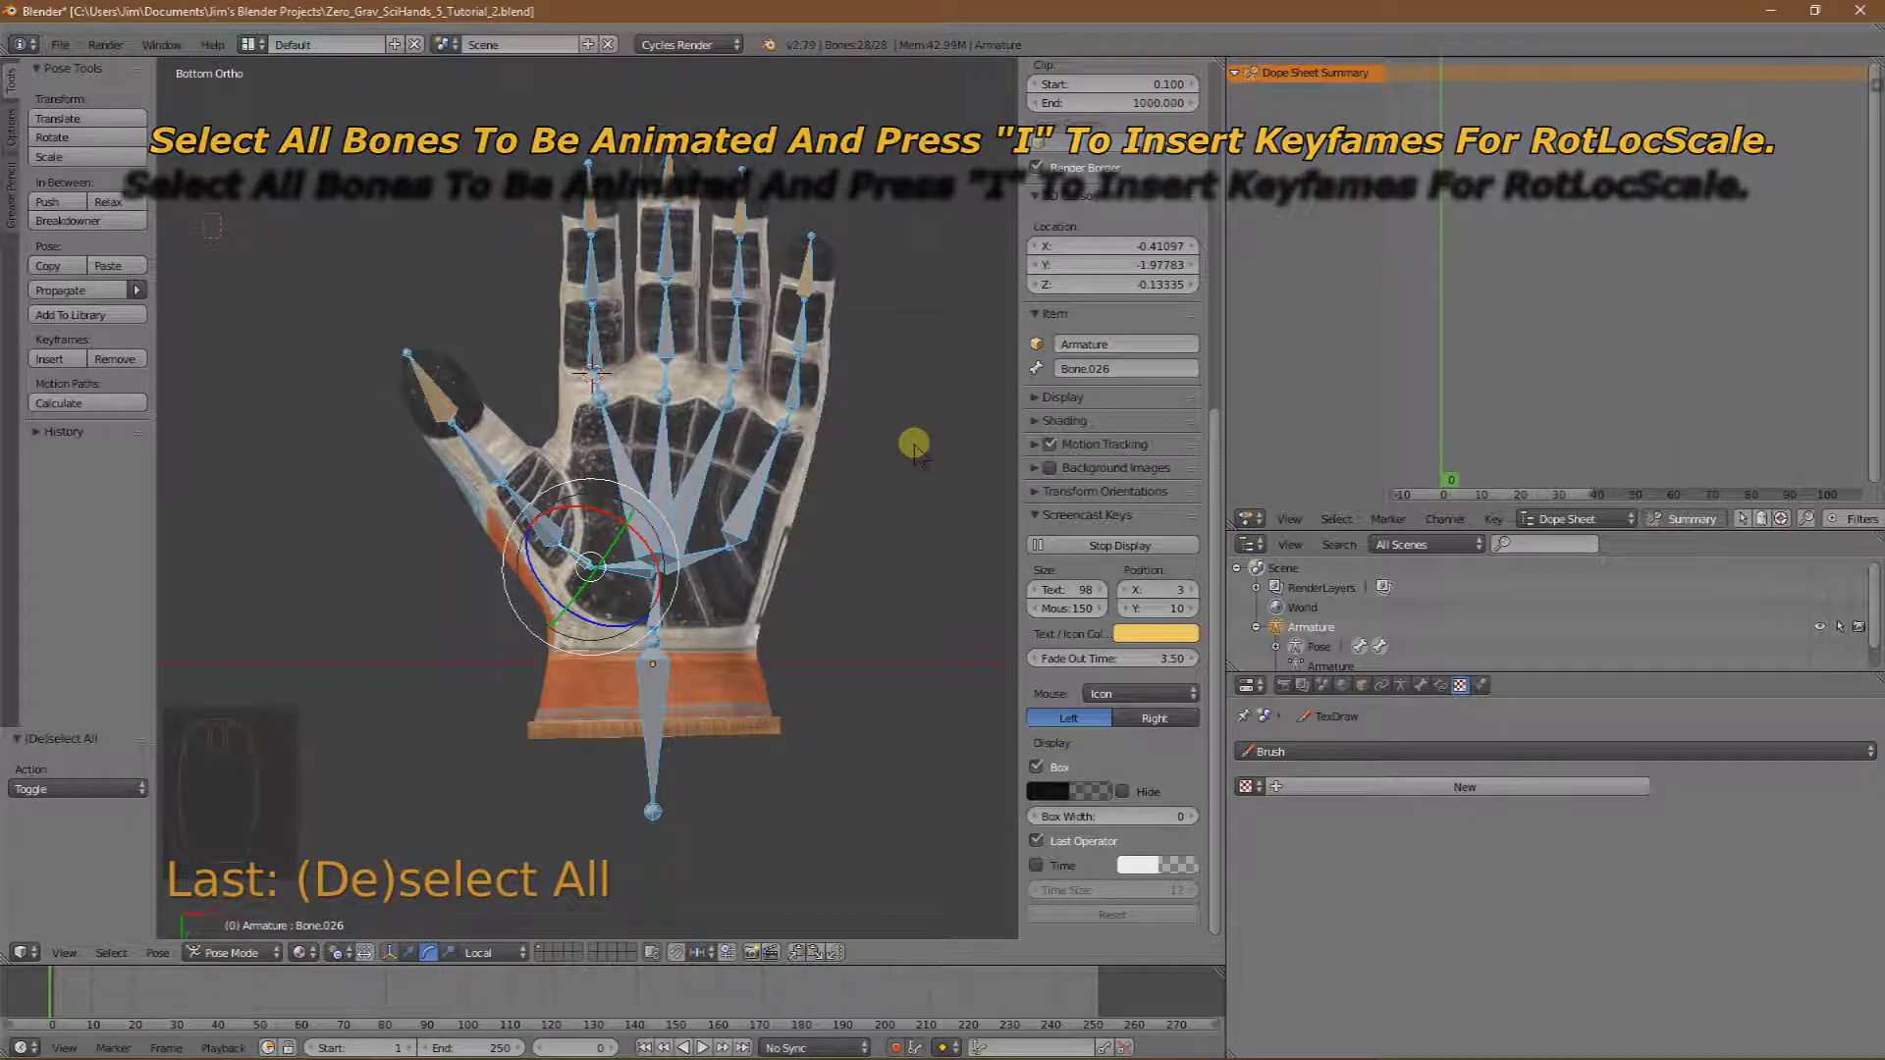
Insert LocRotScale keyframes for all bones at frame 0 and duplicate the whole key set to frame 10.
key("i")
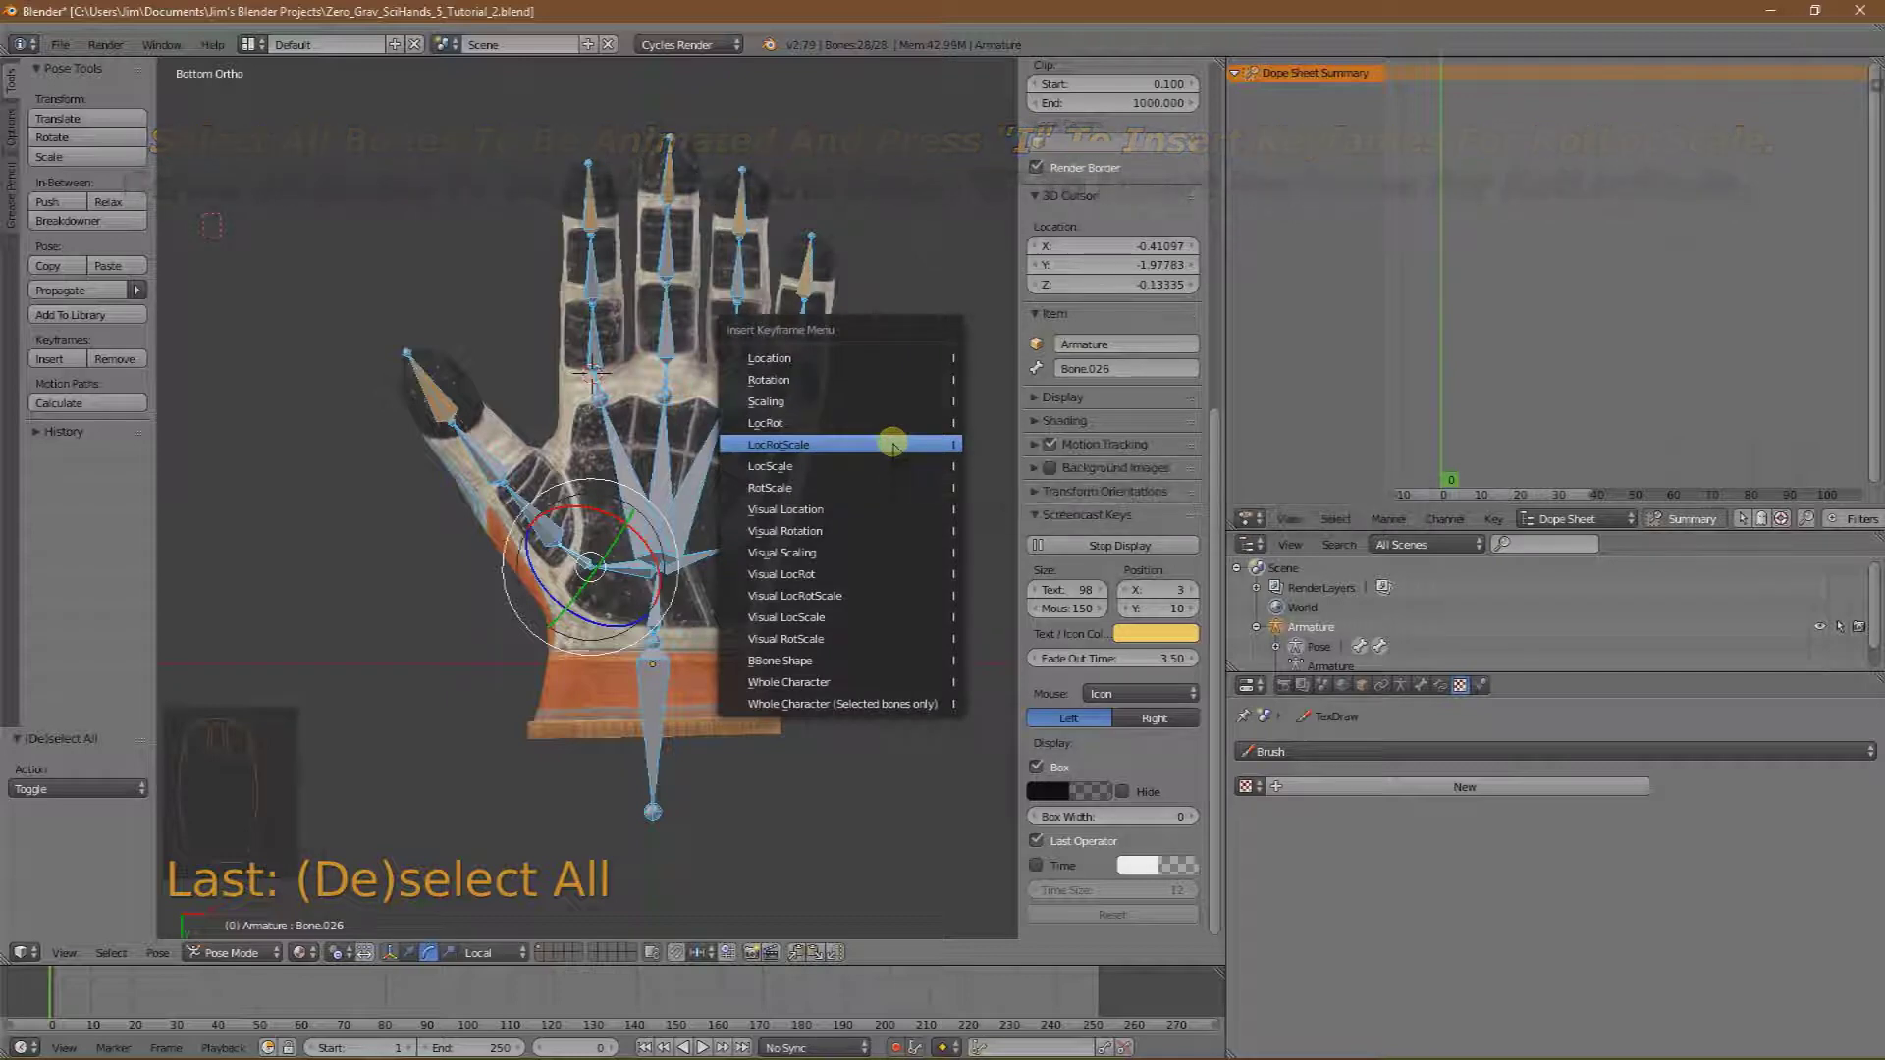
left_click(893, 447)
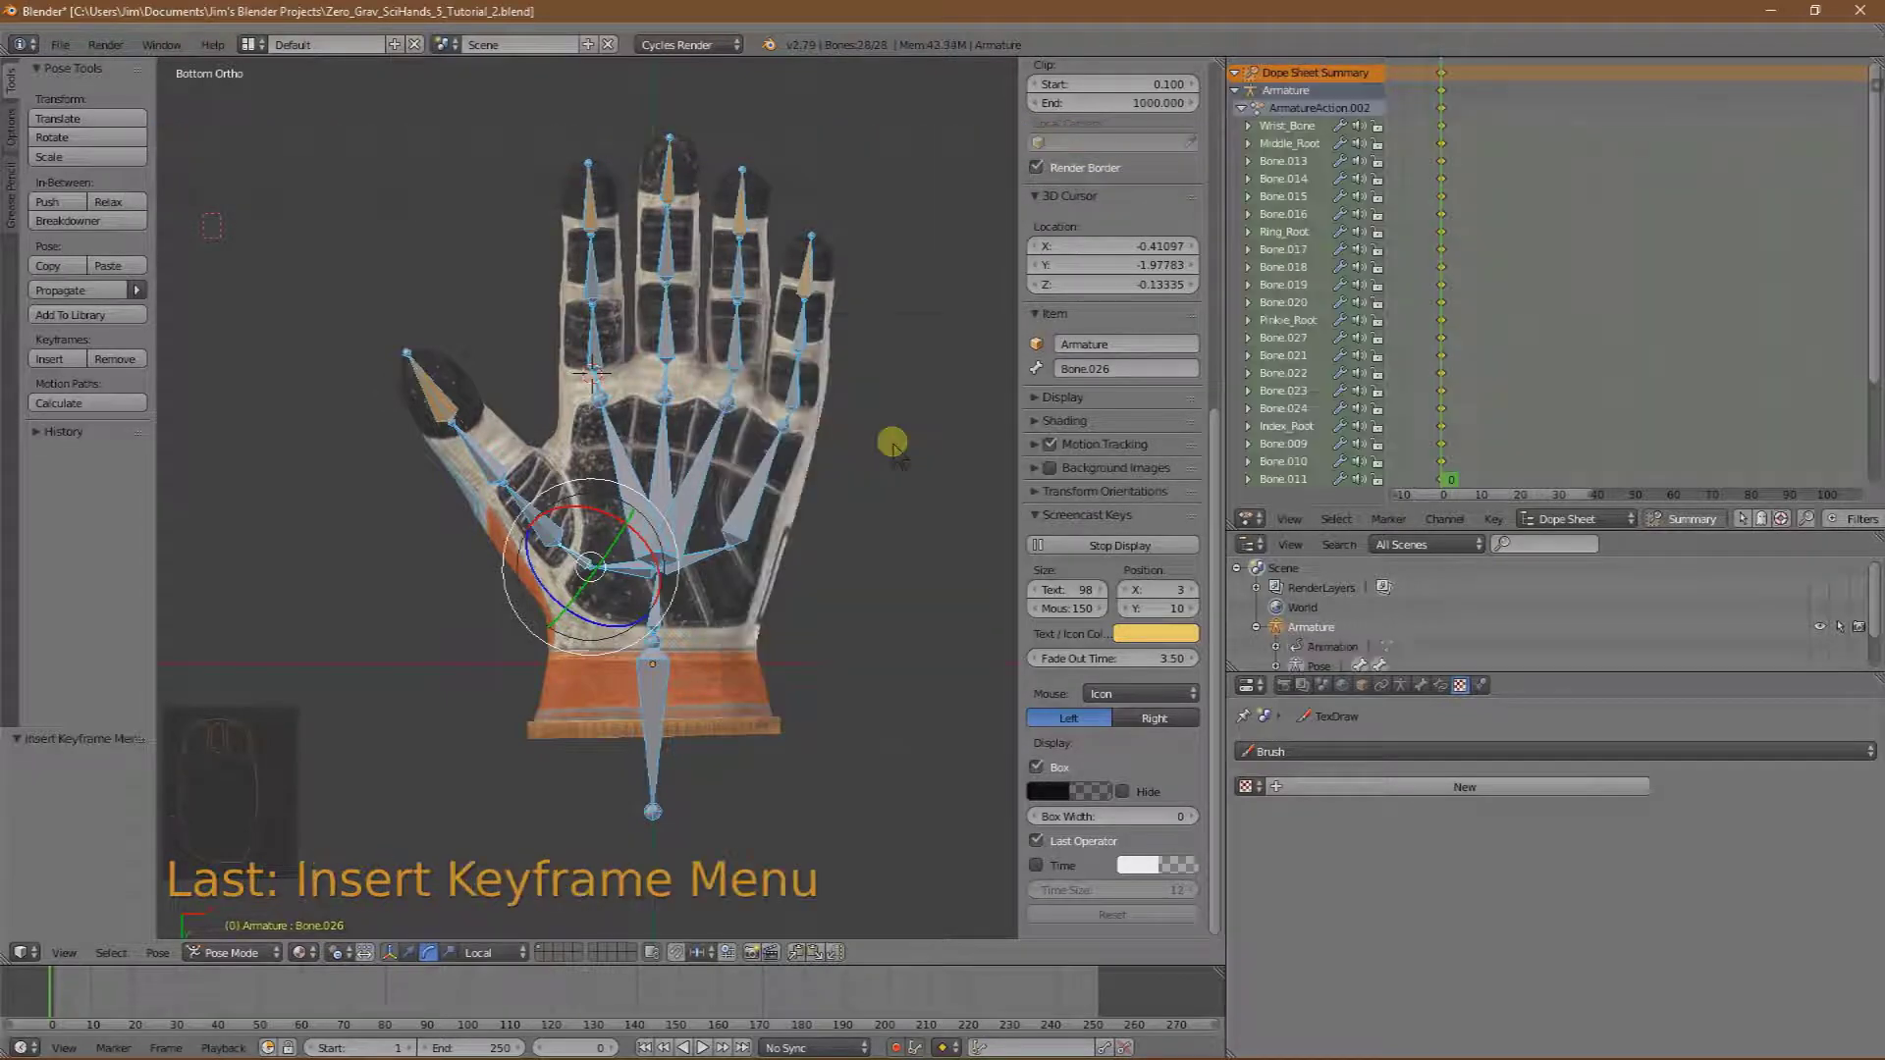
left_click(1445, 84)
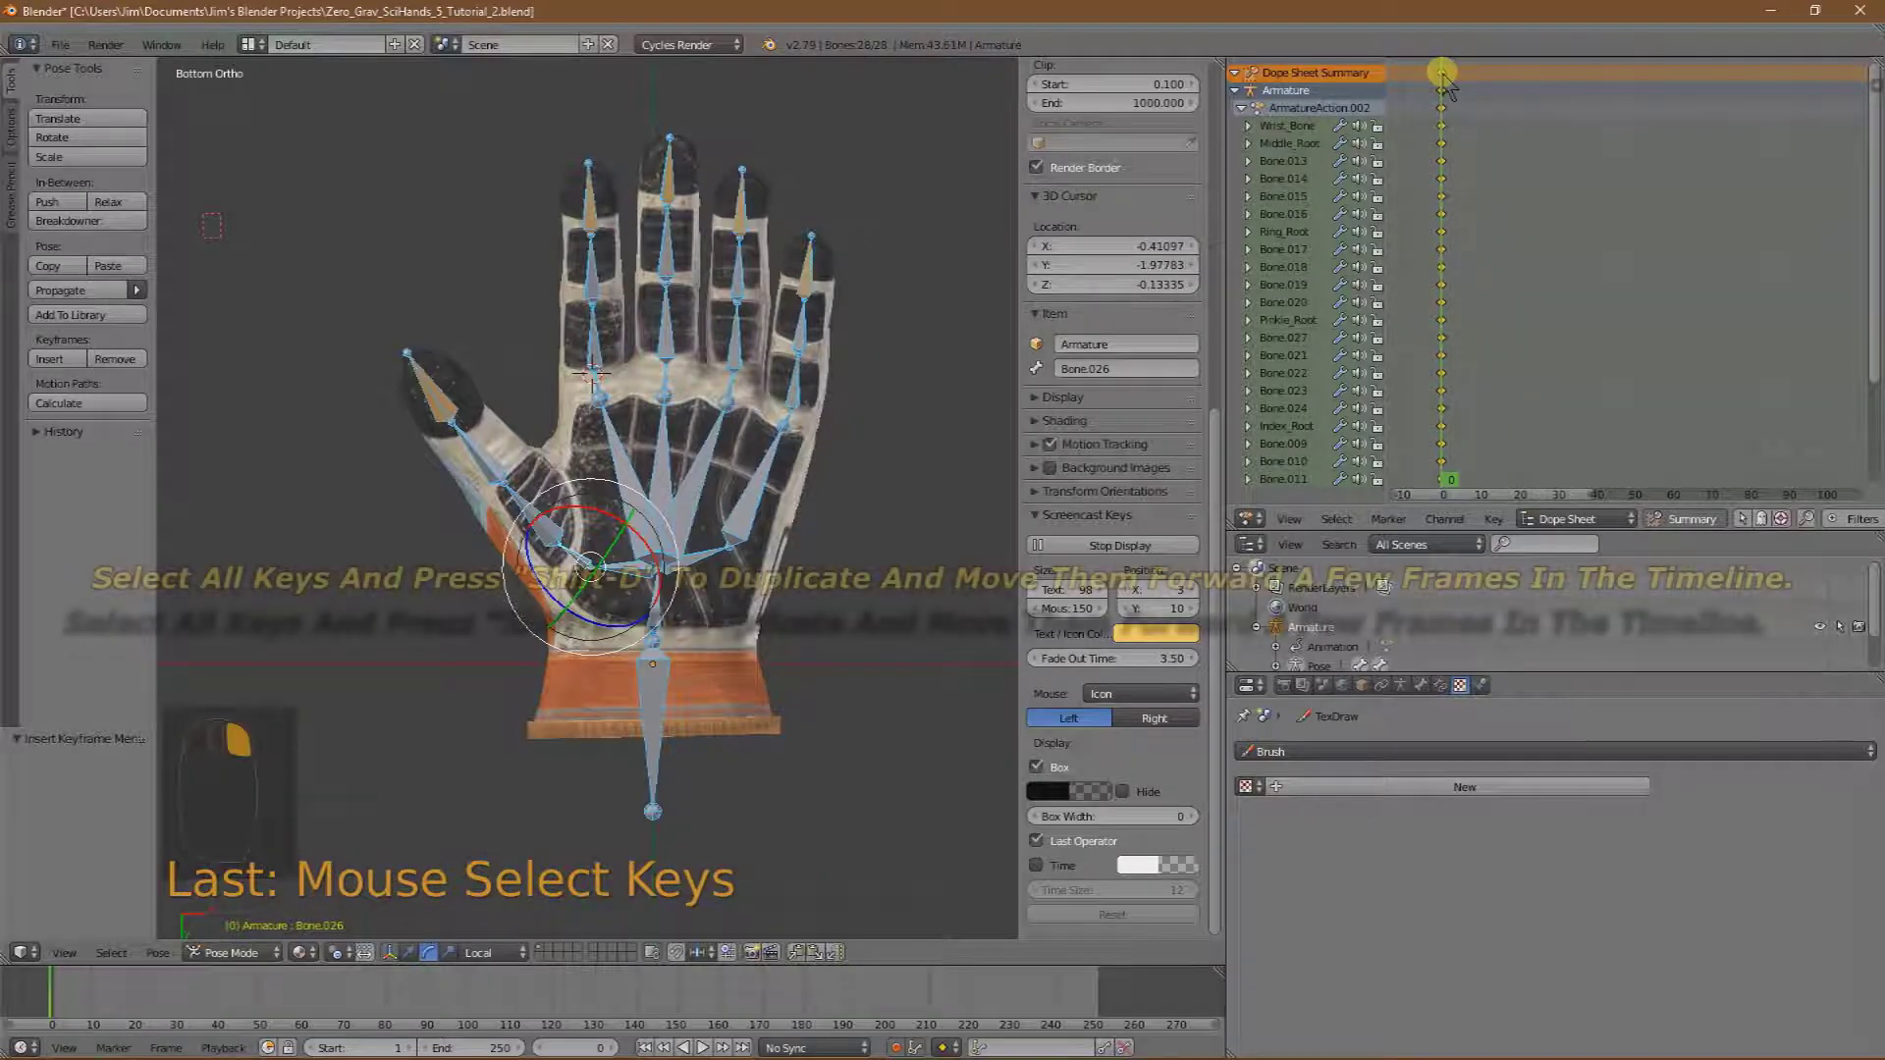
key("shift+d")
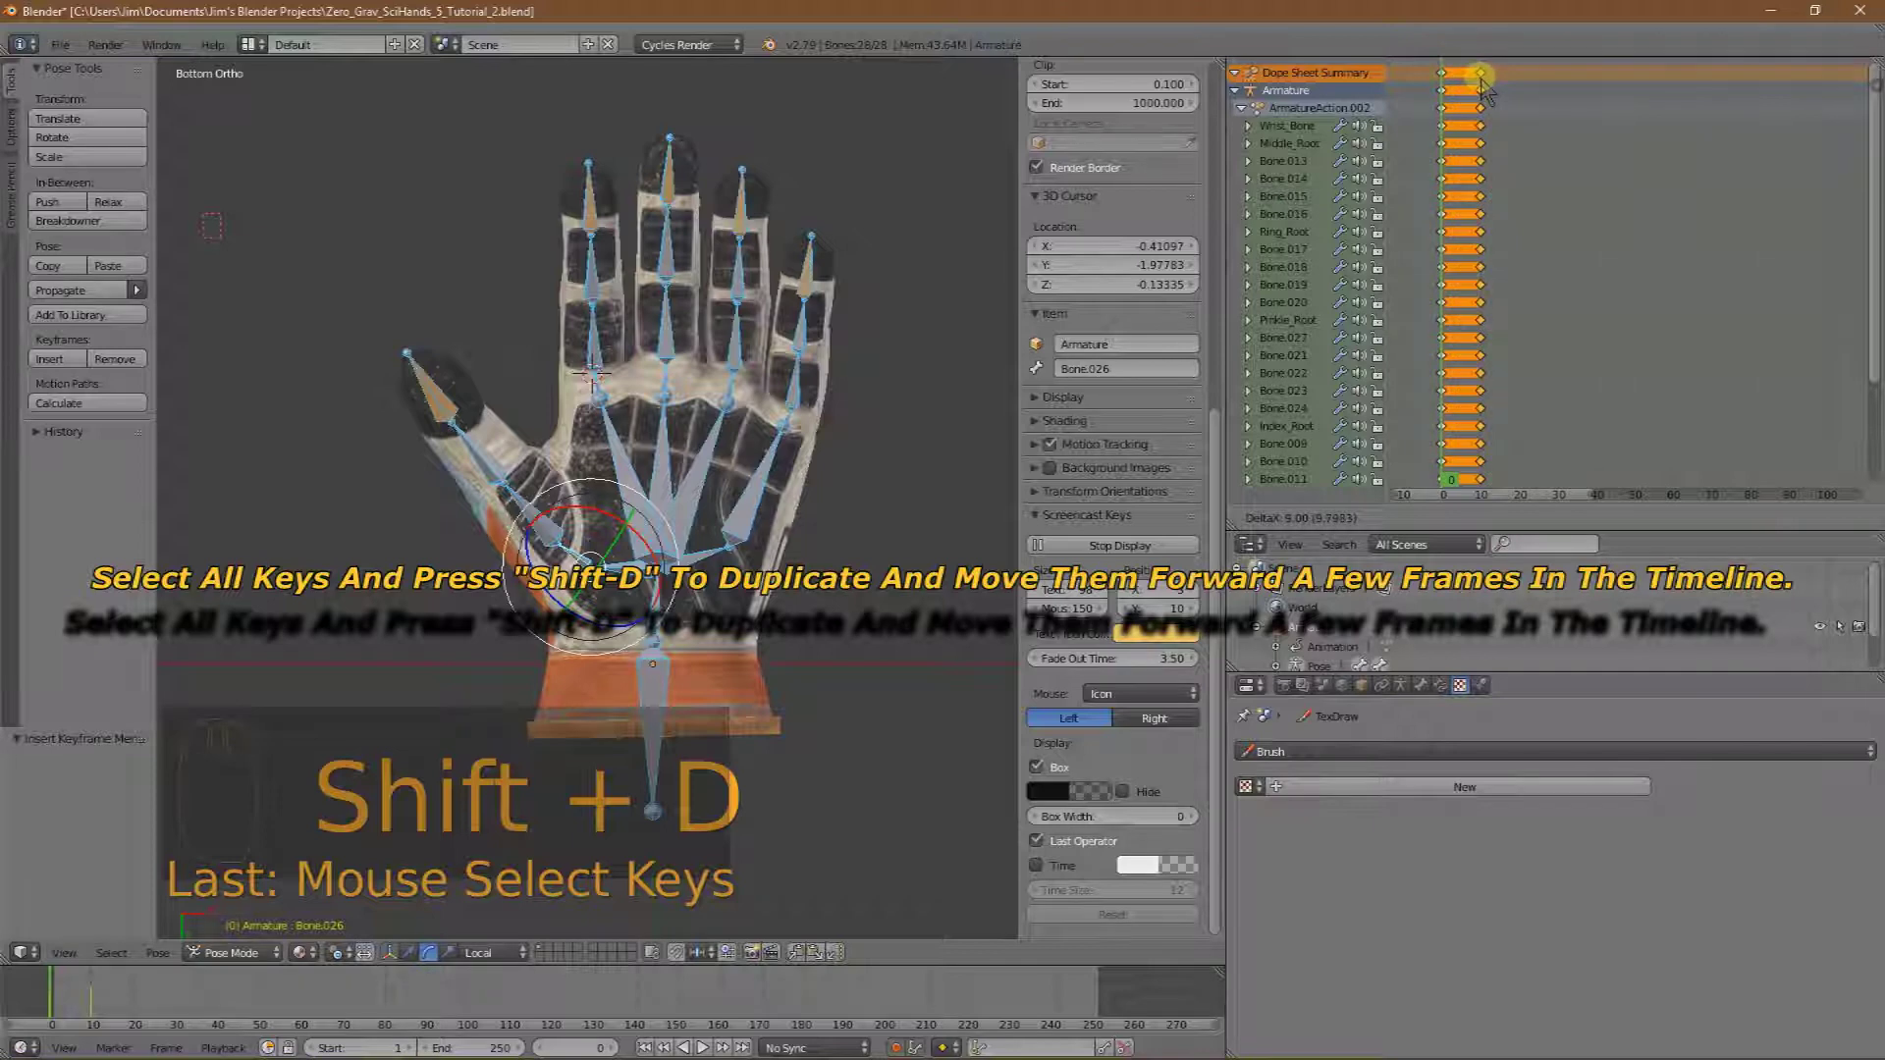
left_click(1485, 85)
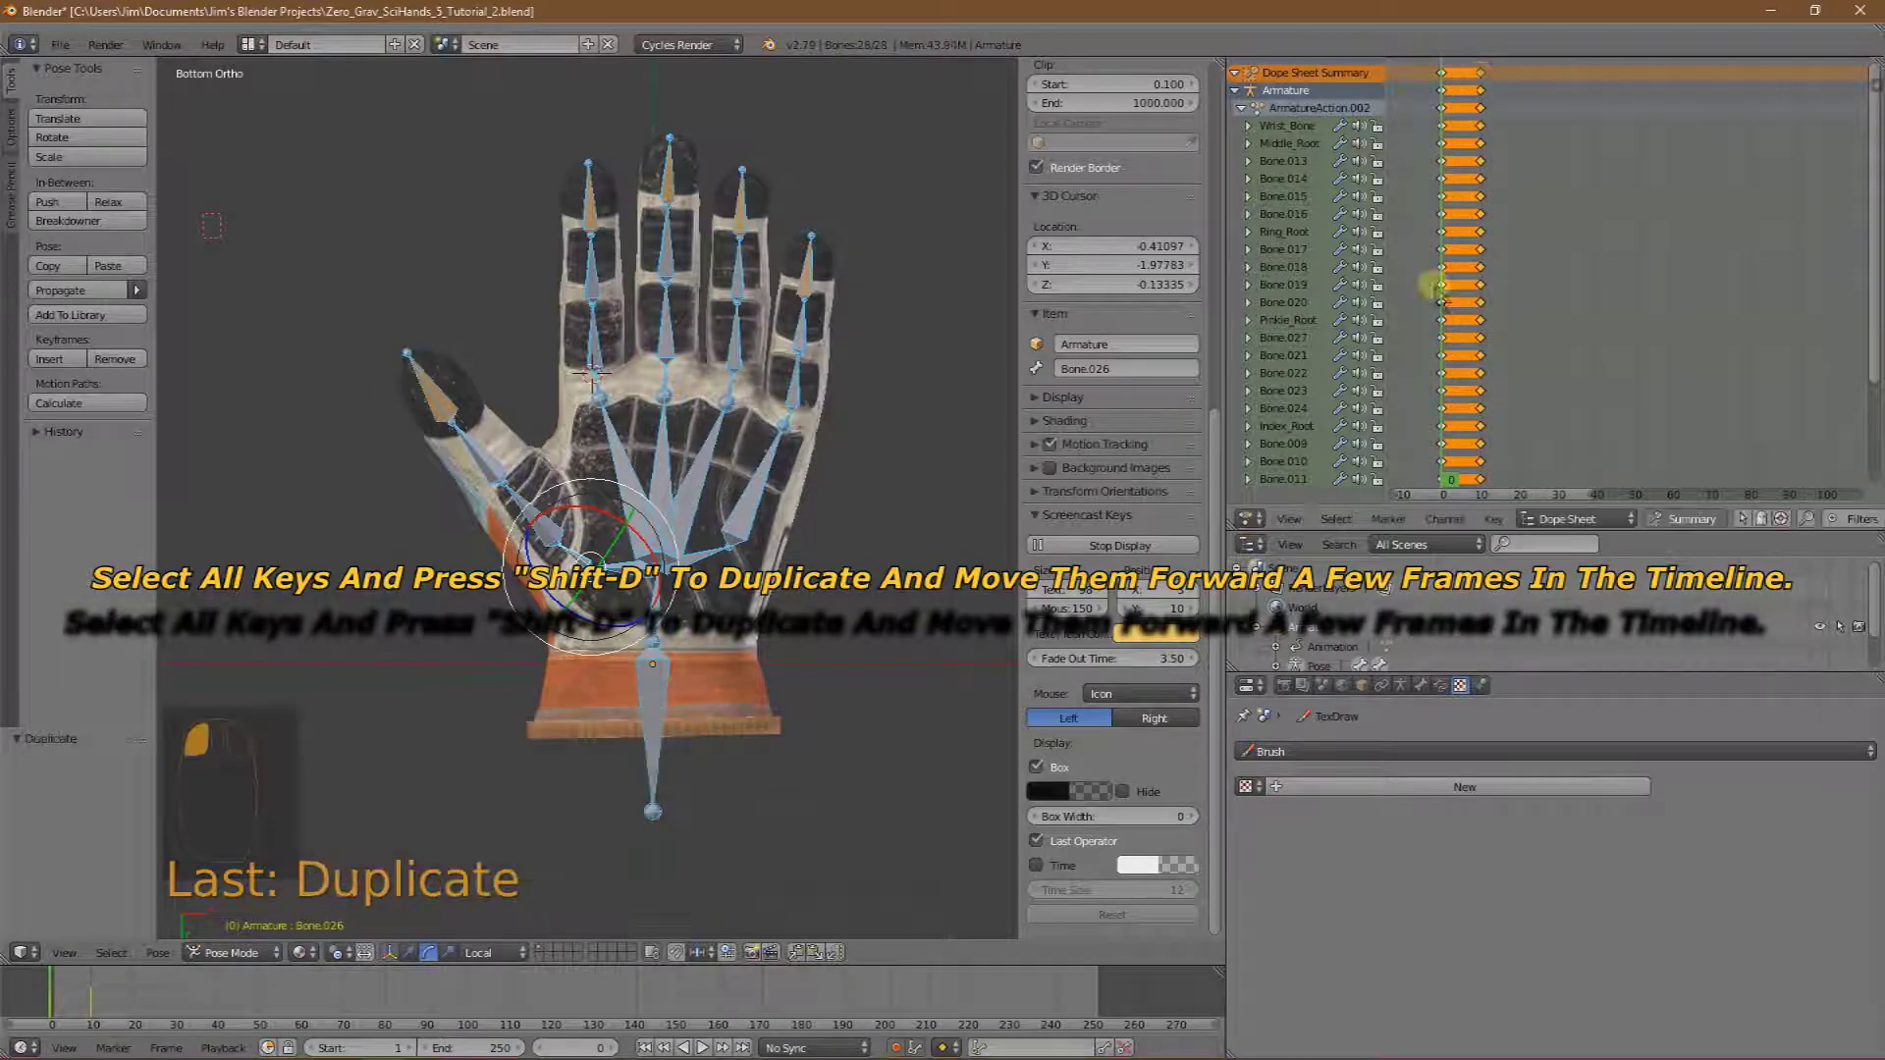
Go to frame 10 and rotate the pinky's base bone to bend the finger toward the palm.
left_click_drag(1443, 293, 1478, 299)
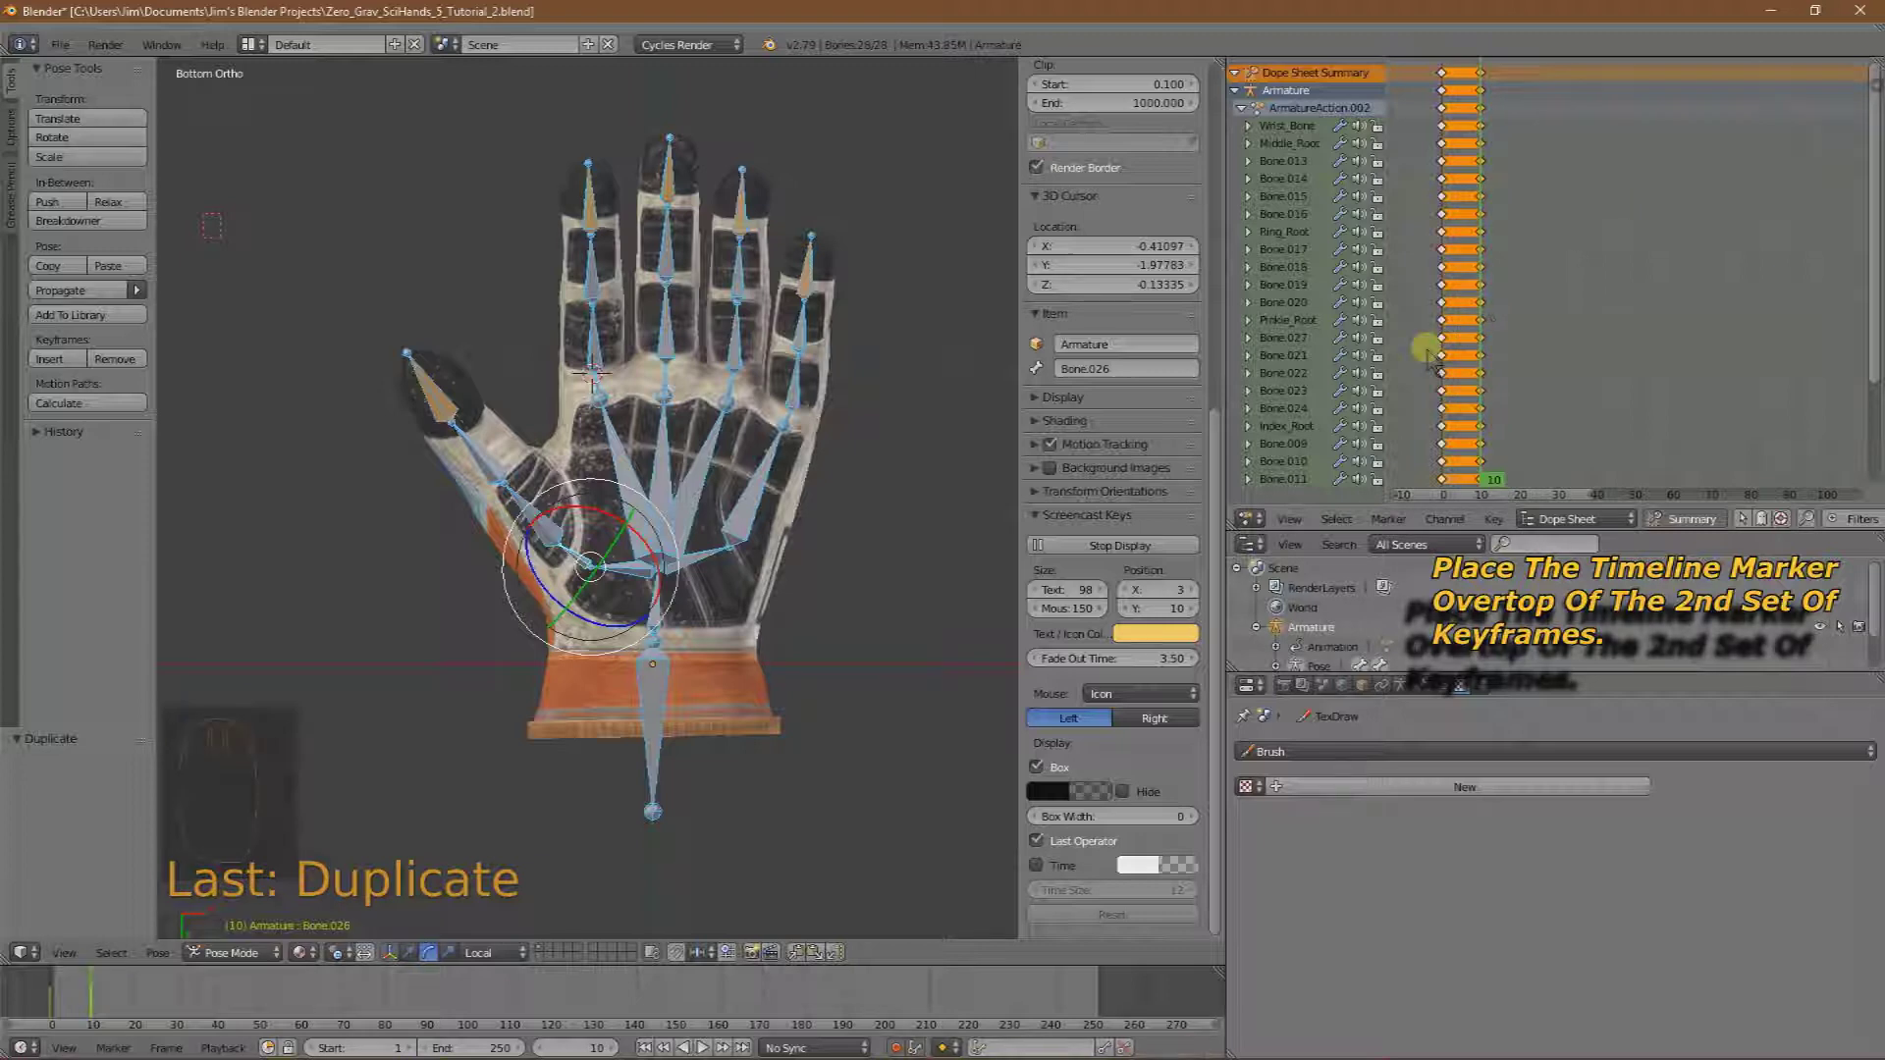
right_click(797, 397)
left_click_drag(782, 378, 791, 410)
scroll(792, 410, "up", 3)
middle_click_drag(826, 456, 773, 643)
left_click_drag(758, 473, 765, 485)
Rotate the ring finger's base bone about -87° on local X and align the pinky's base bone with about 10°.
right_click(652, 442)
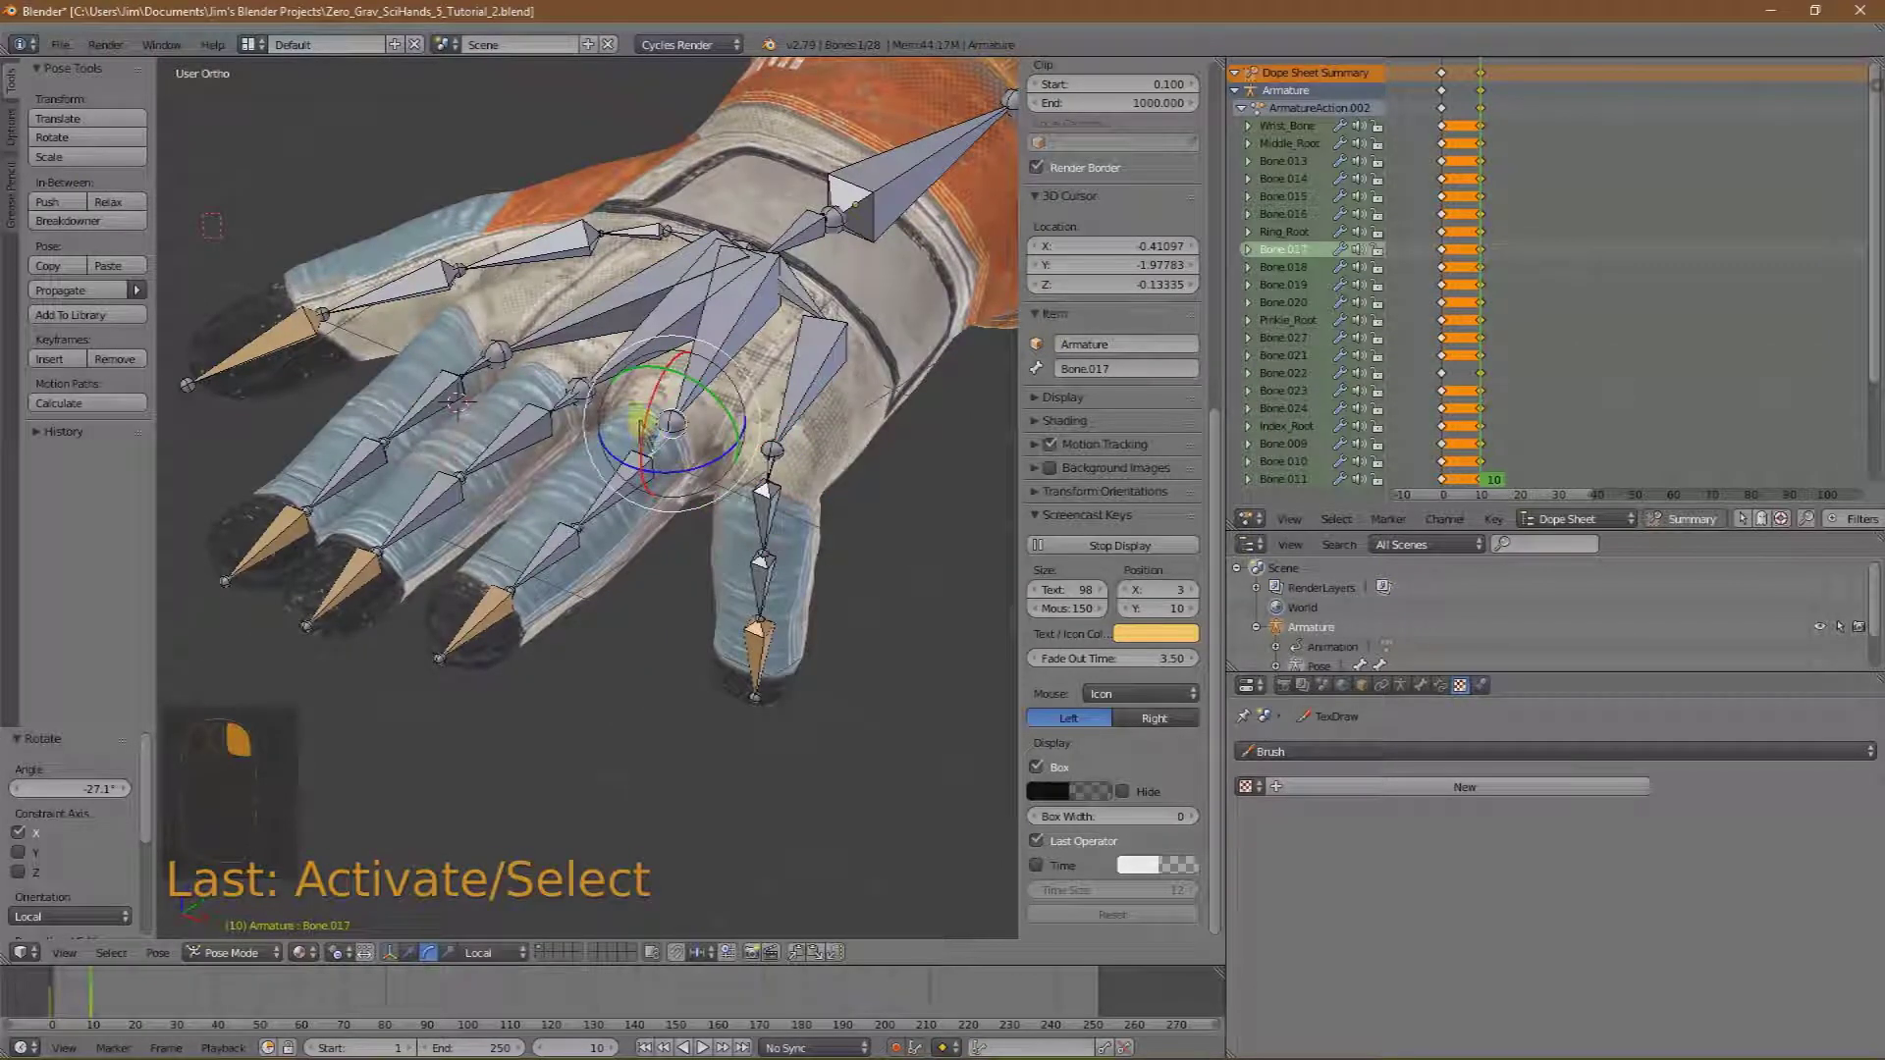
left_click_drag(643, 412, 651, 451)
right_click(771, 476)
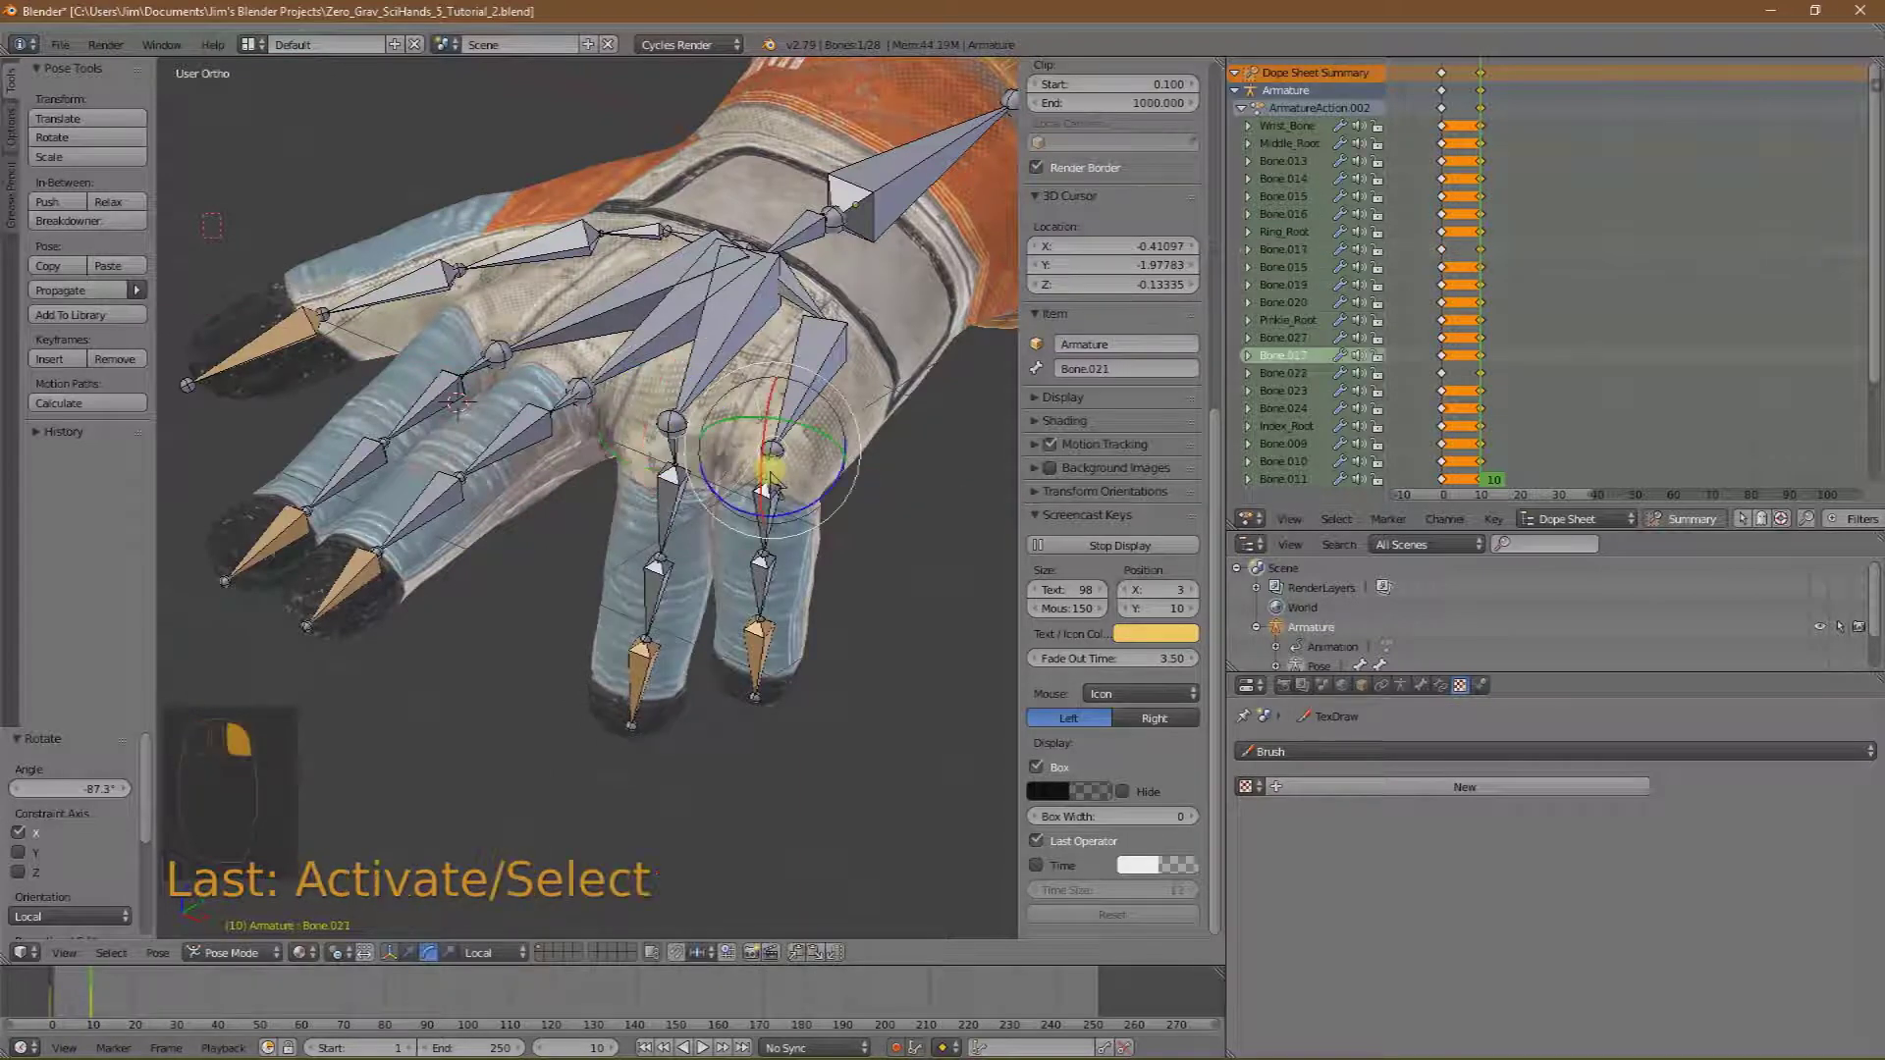
left_click_drag(763, 488, 760, 488)
Curl the middle and index fingers into the palm by rotating their bones.
right_click(573, 404)
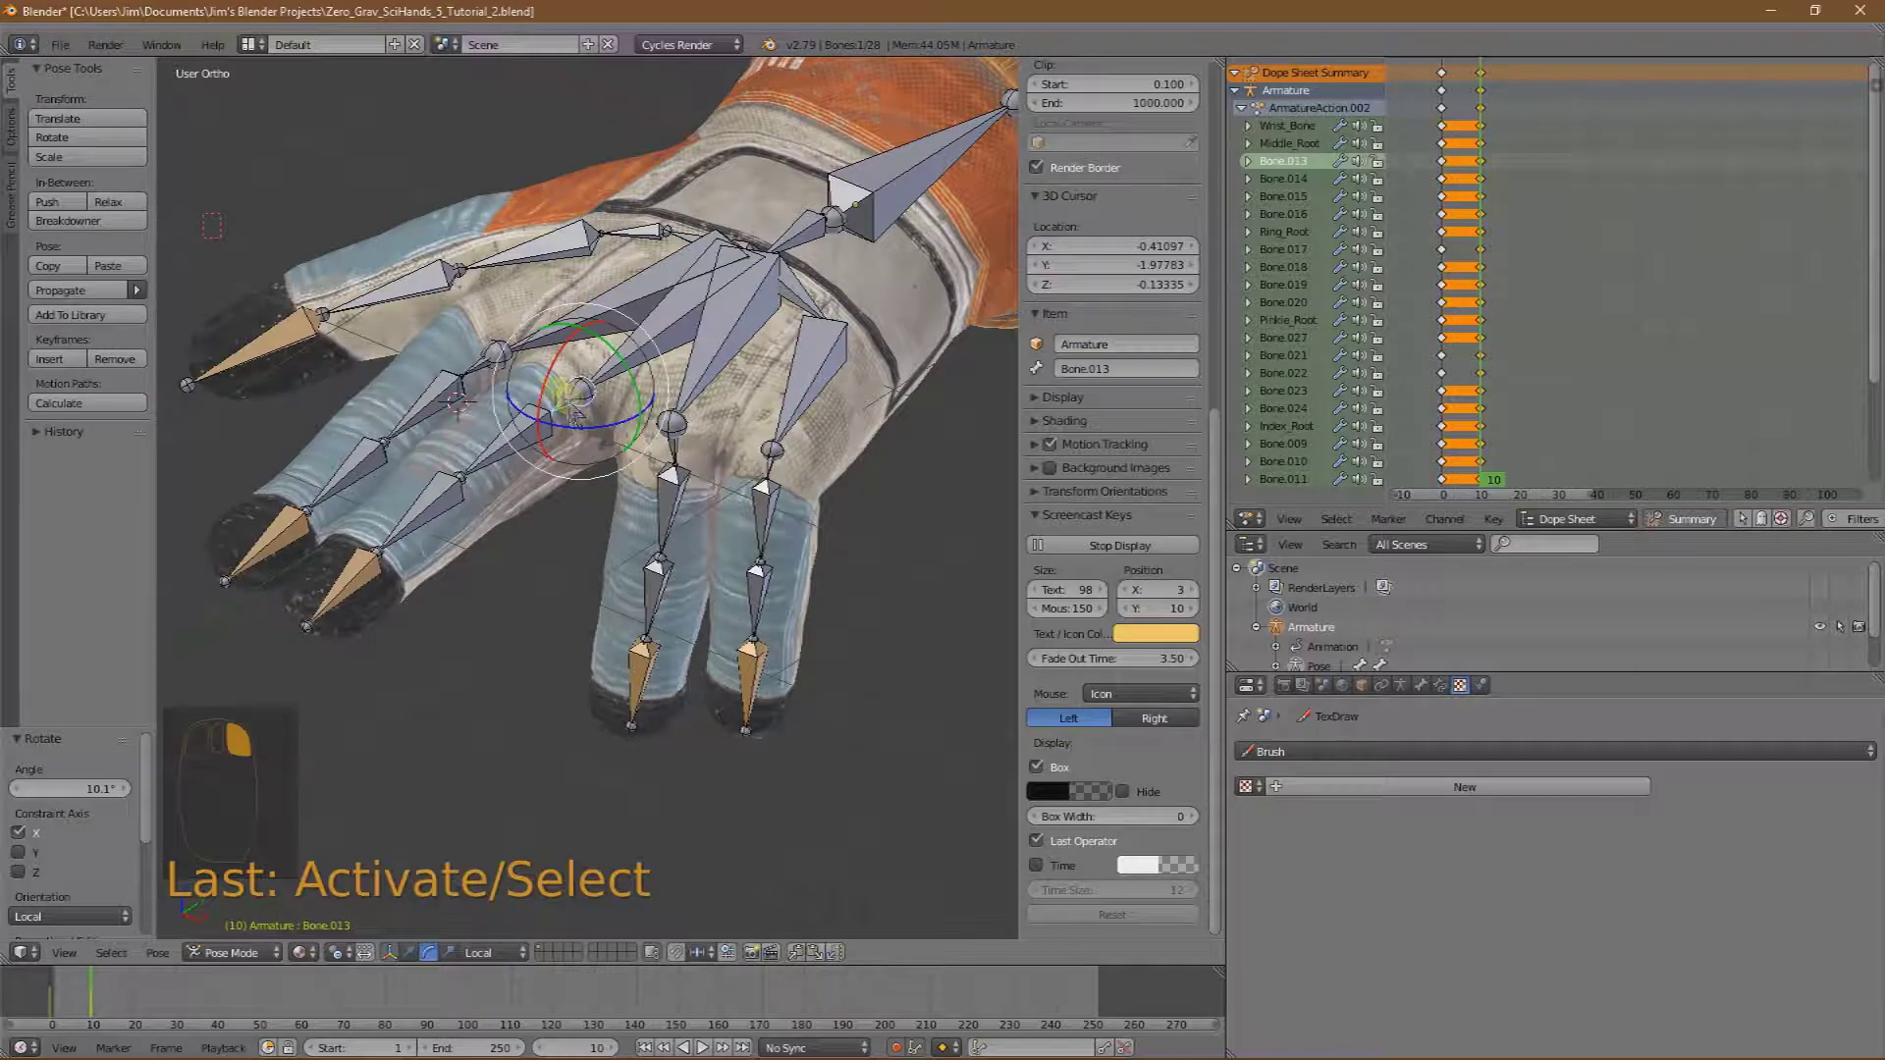
left_click_drag(561, 378, 457, 355)
right_click(473, 355)
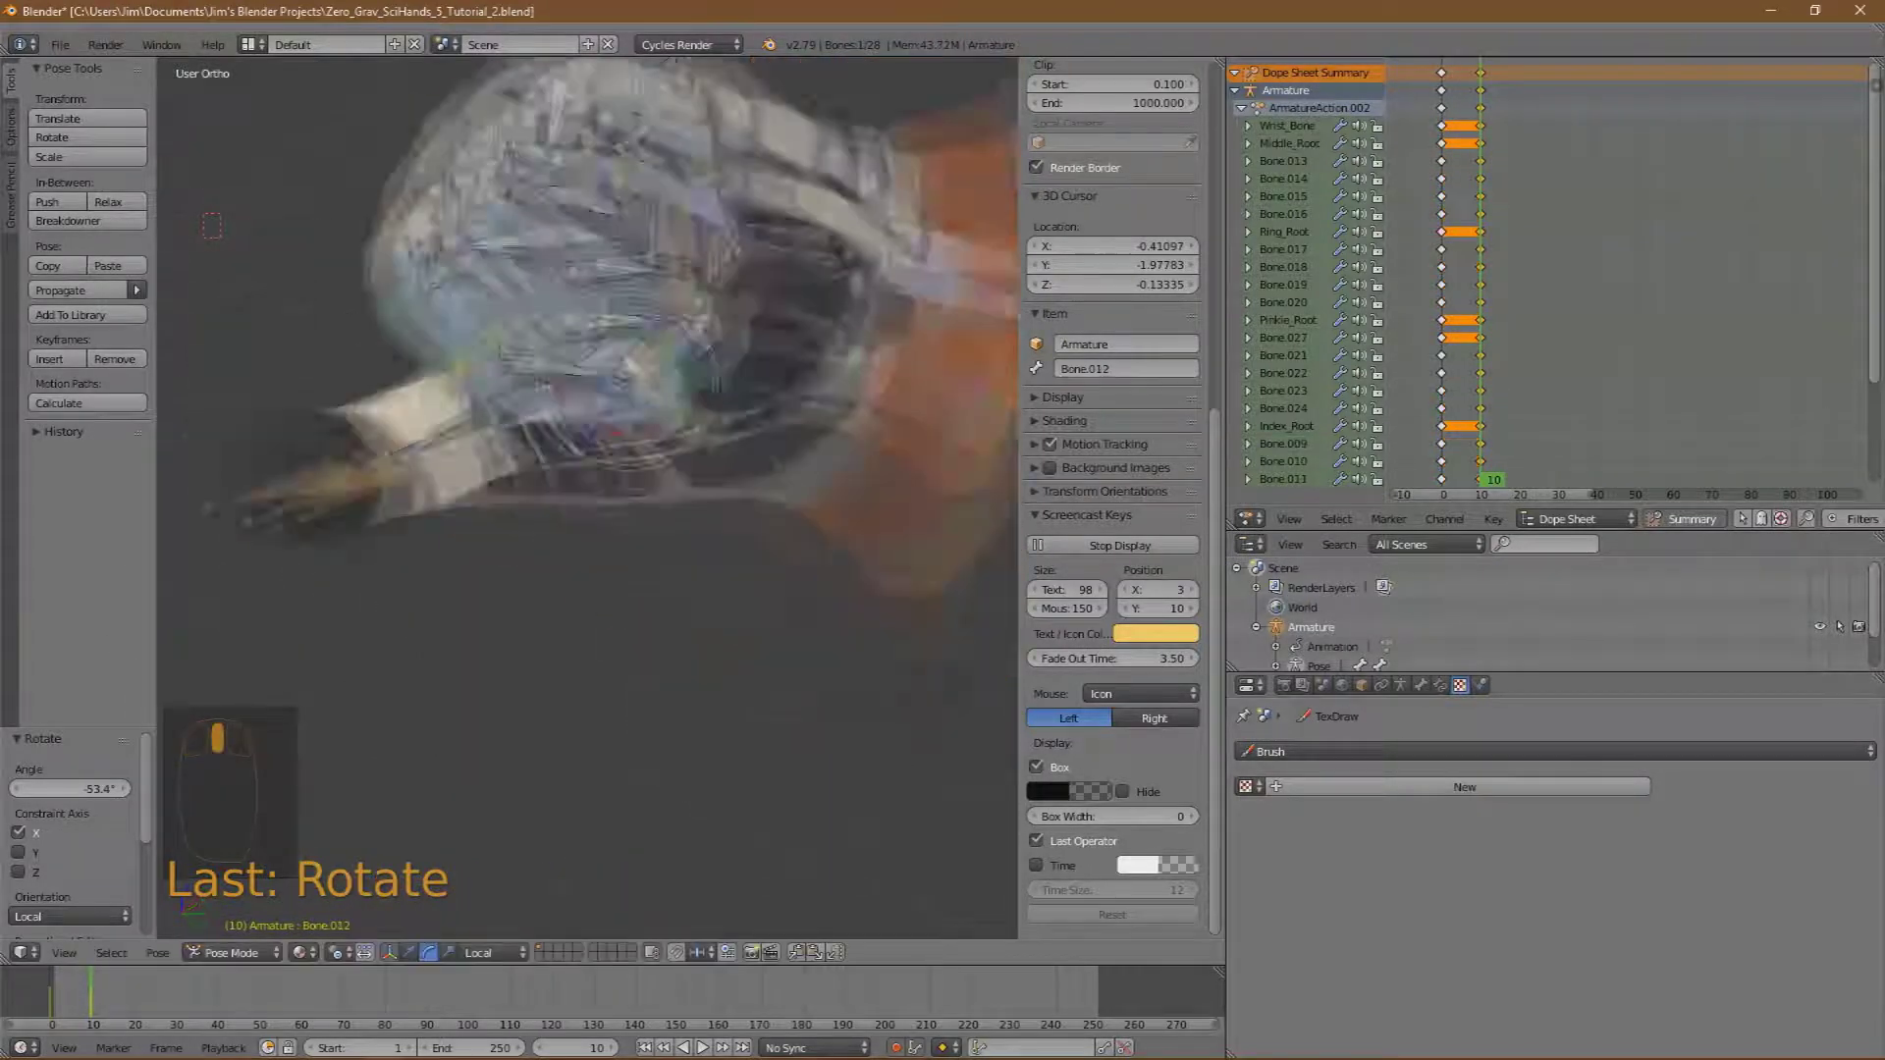
Refine the pinky's curl by adjusting the rotation of its finger and palm bones.
right_click(470, 148)
right_click(476, 148)
left_click_drag(476, 147, 491, 157)
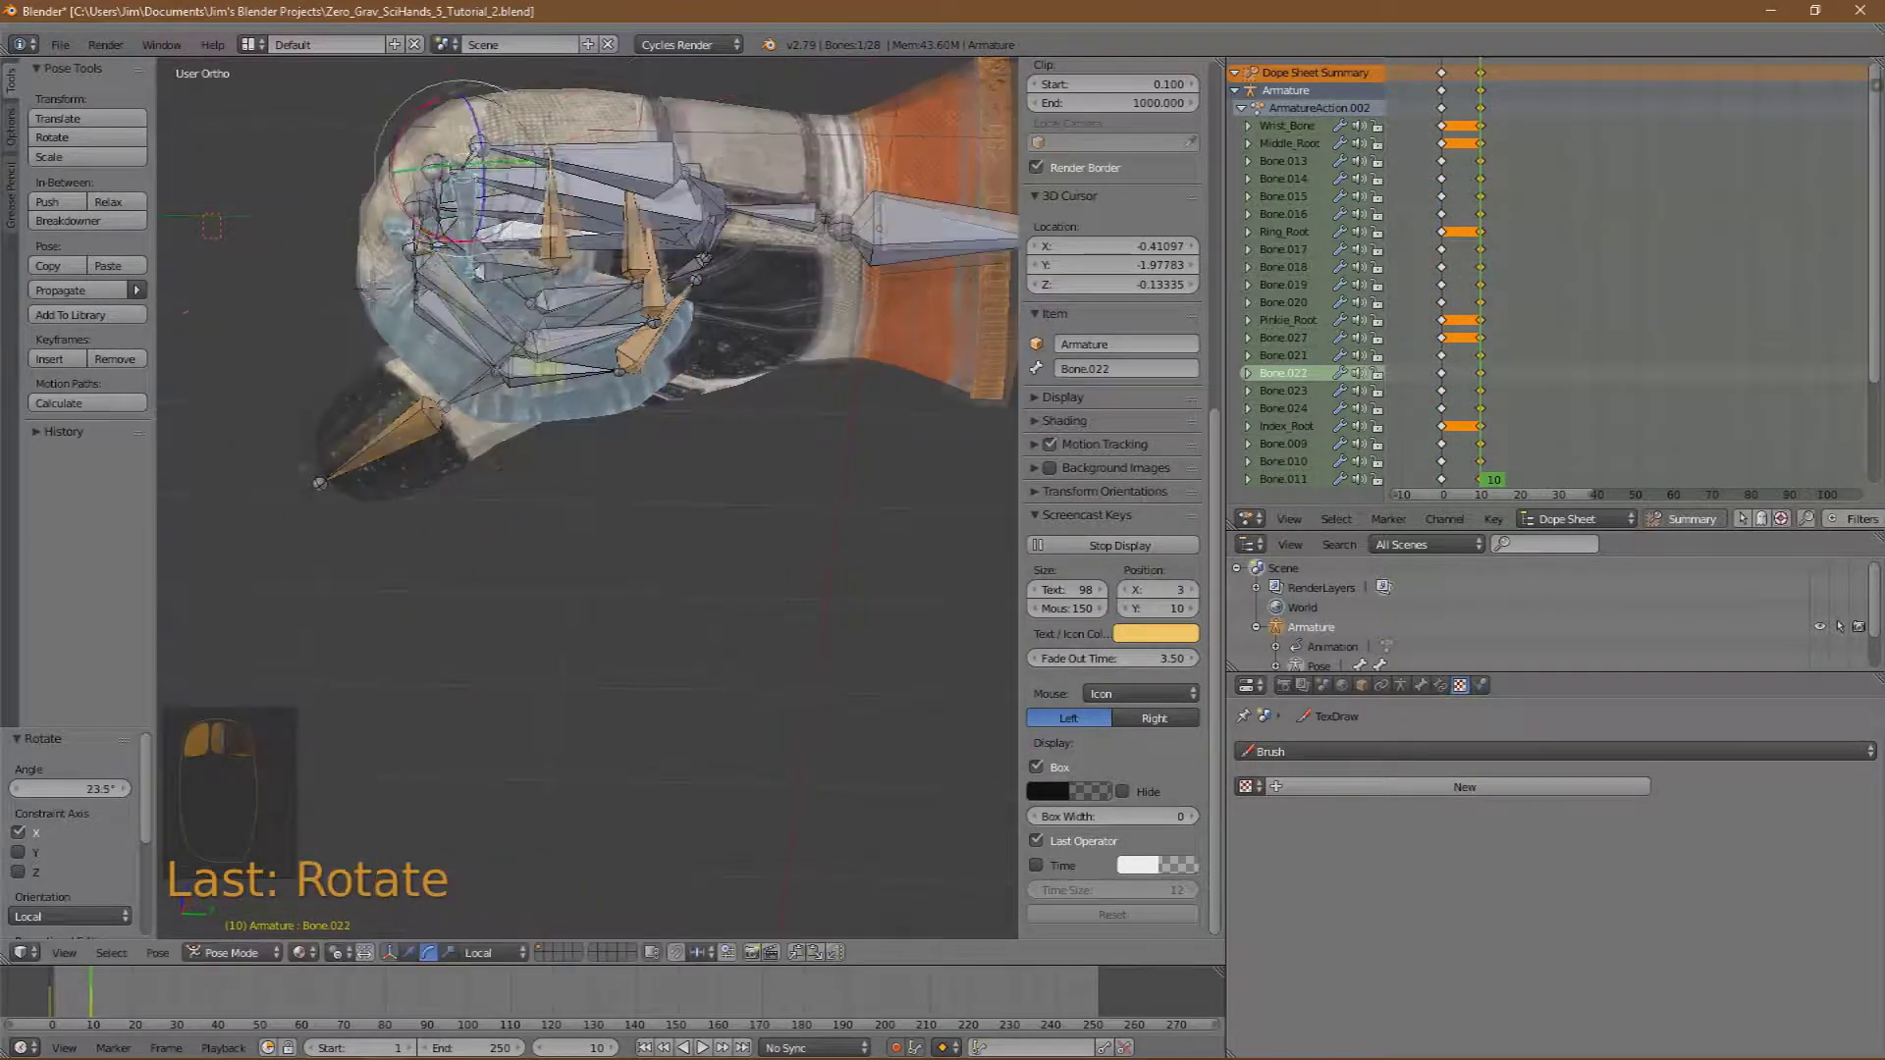
right_click(422, 169)
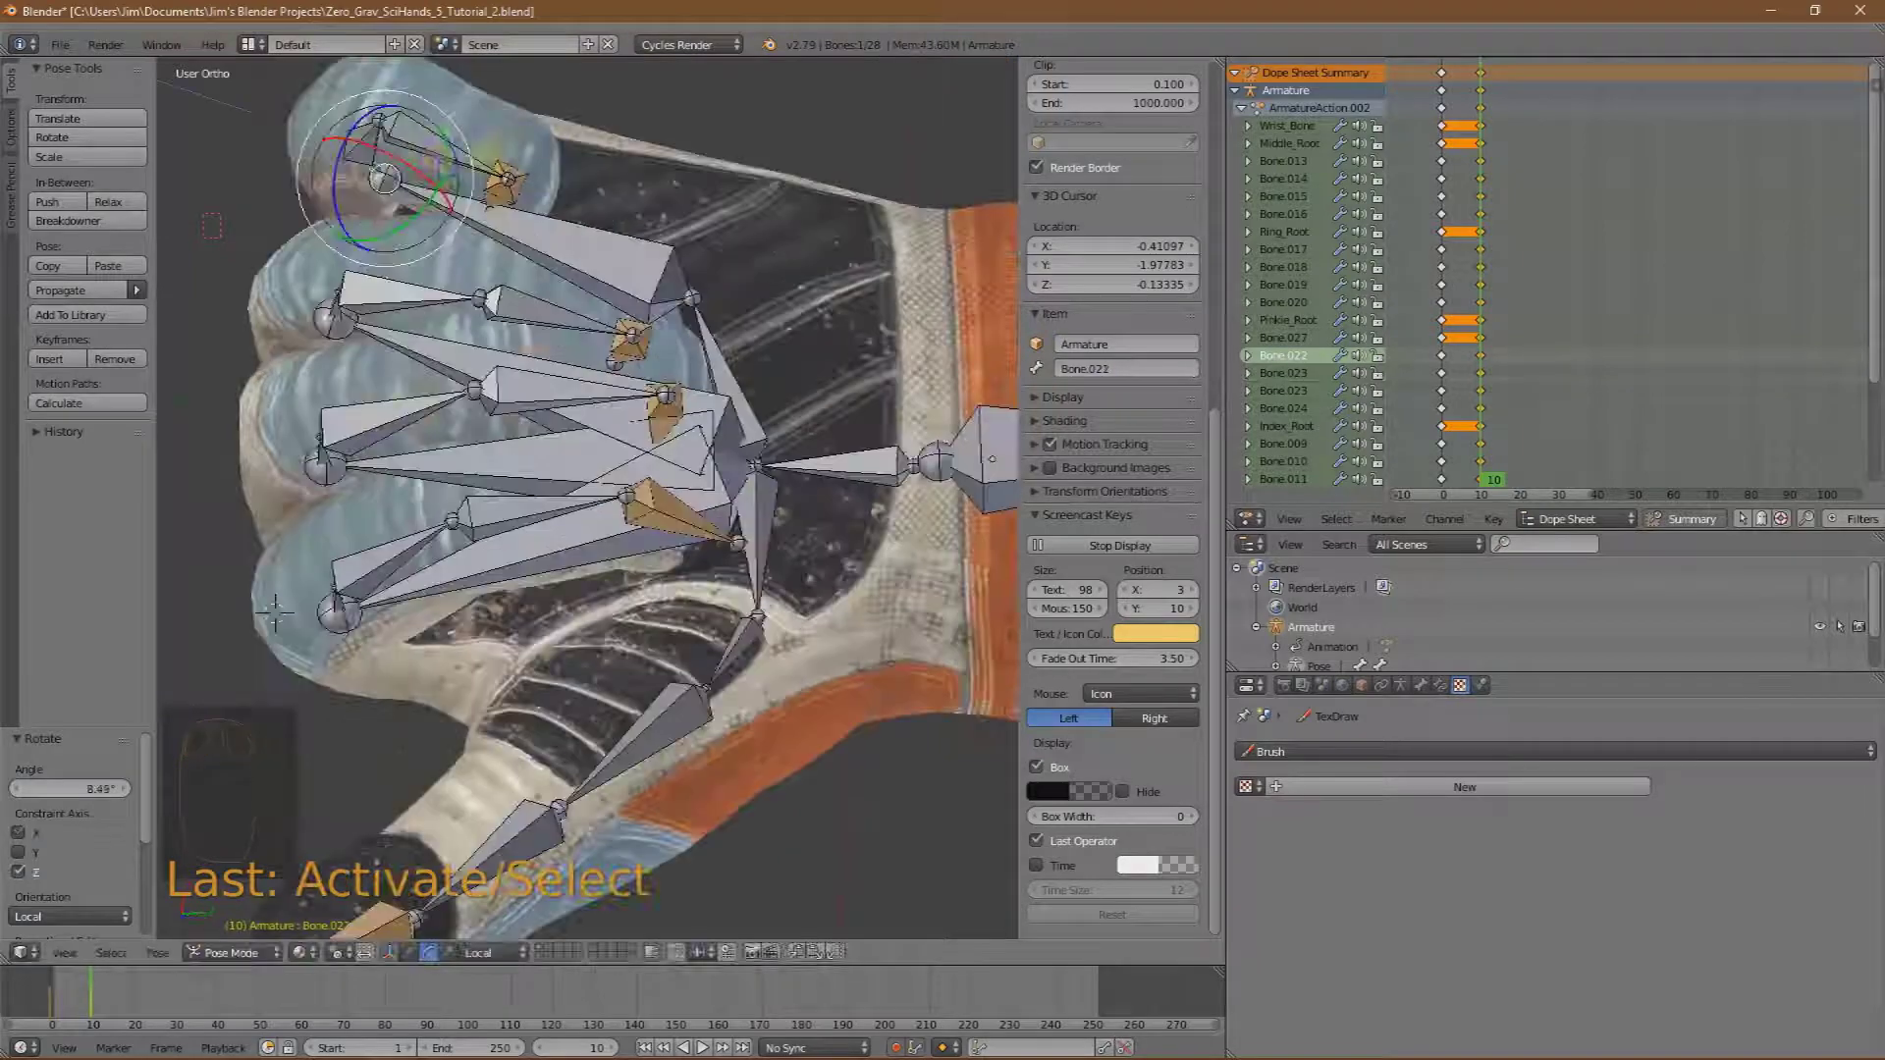
left_click_drag(462, 162, 469, 176)
right_click(495, 184)
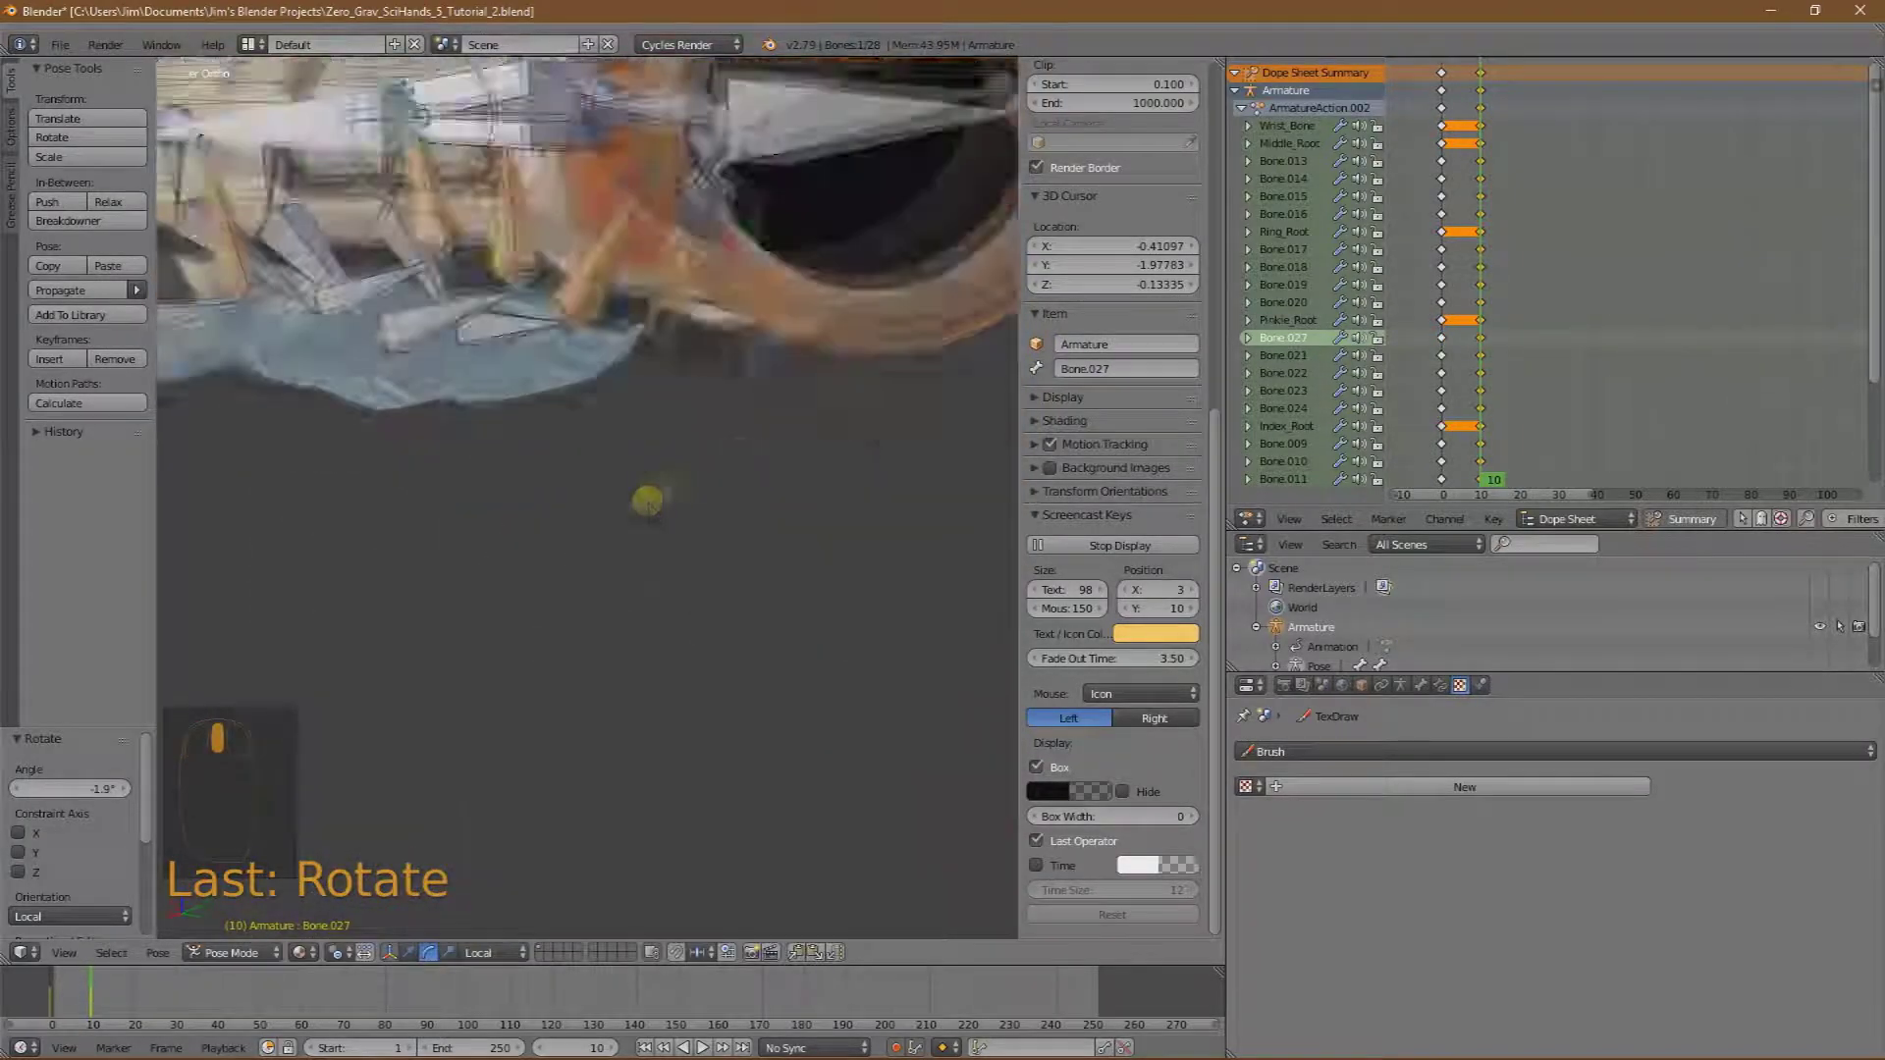
Adjust the individual finger joints from several angles to tighten the closed fist.
middle_click_drag(647, 500, 569, 263)
right_click(491, 579)
left_click_drag(520, 549, 535, 510)
middle_click_drag(589, 491, 609, 294)
left_click_drag(510, 918, 538, 898)
middle_click_drag(538, 898, 901, 469)
right_click(705, 471)
left_click_drag(734, 560, 740, 516)
middle_click_drag(740, 516, 550, 510)
Rotate the middle and ring finger joints slightly to even out the curled fingers.
right_click(295, 589)
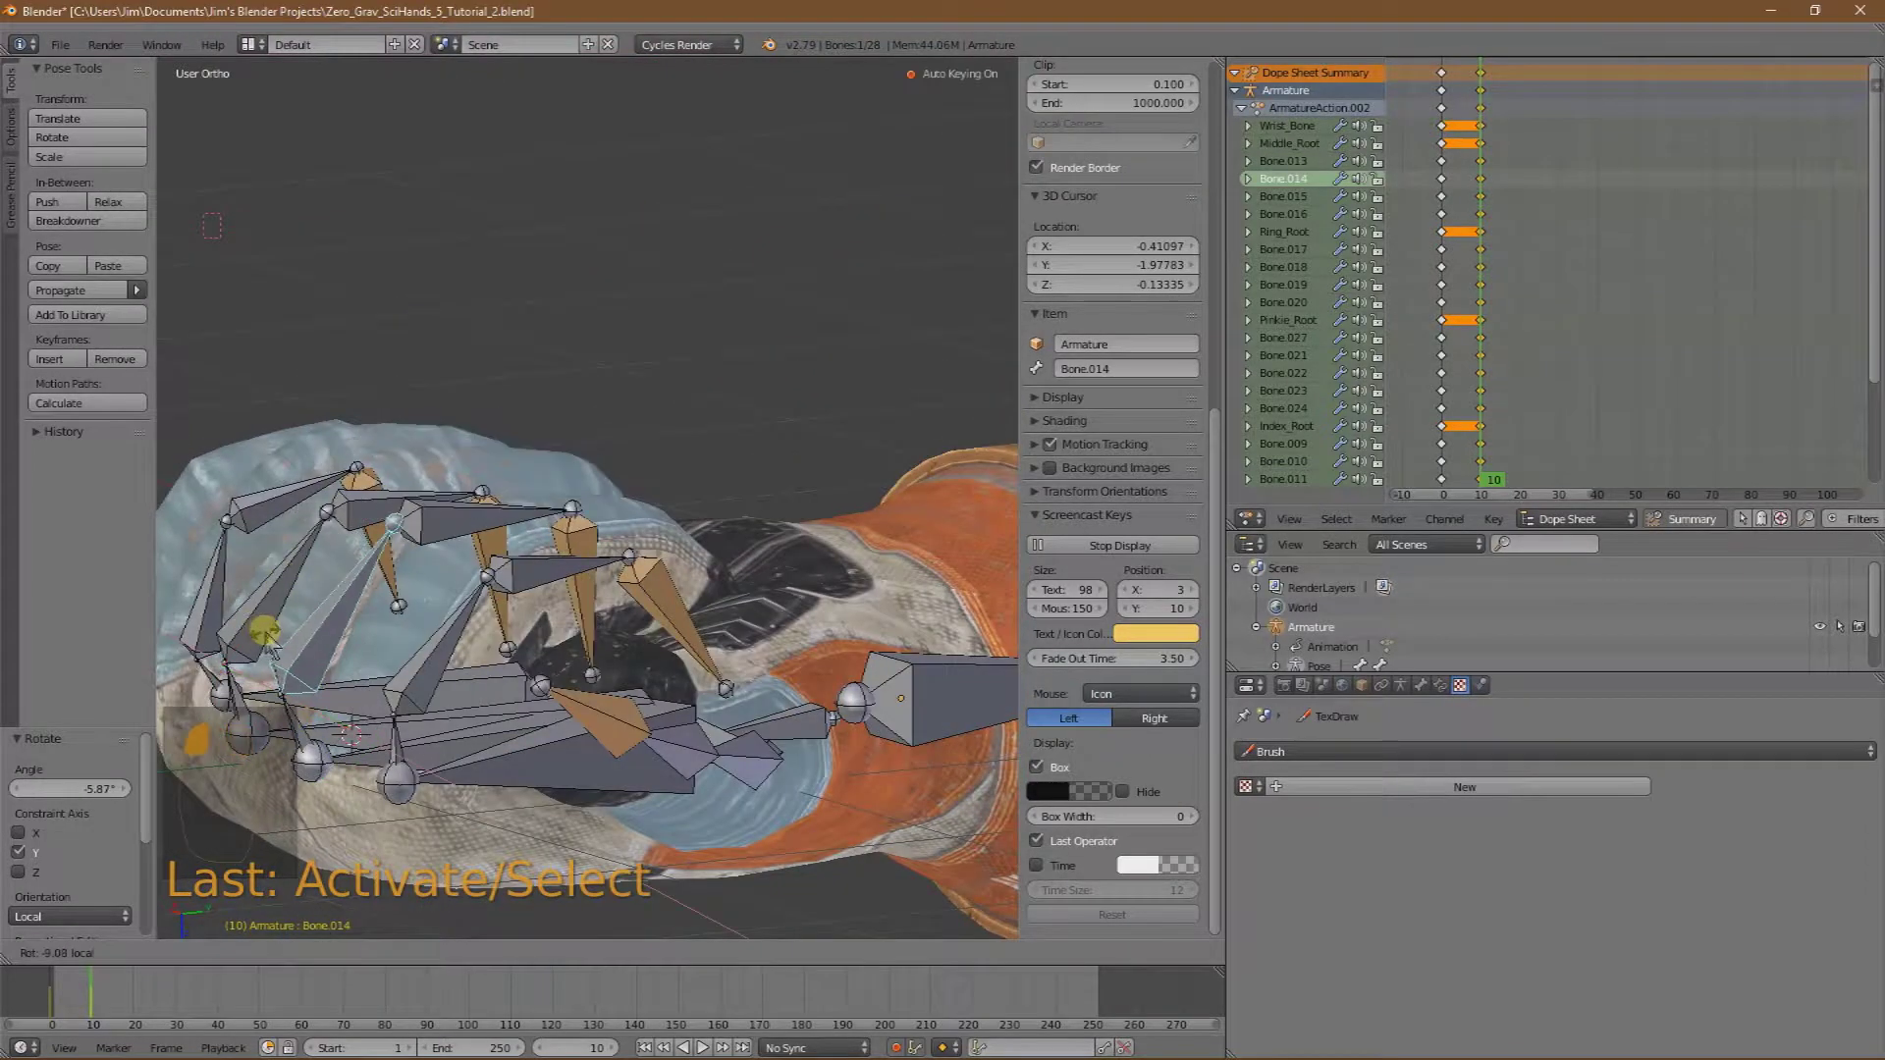
left_click_drag(314, 608, 324, 589)
middle_click_drag(393, 588, 732, 508)
right_click(850, 219)
right_click(731, 508)
left_click_drag(732, 509, 726, 520)
middle_click_drag(727, 521, 388, 496)
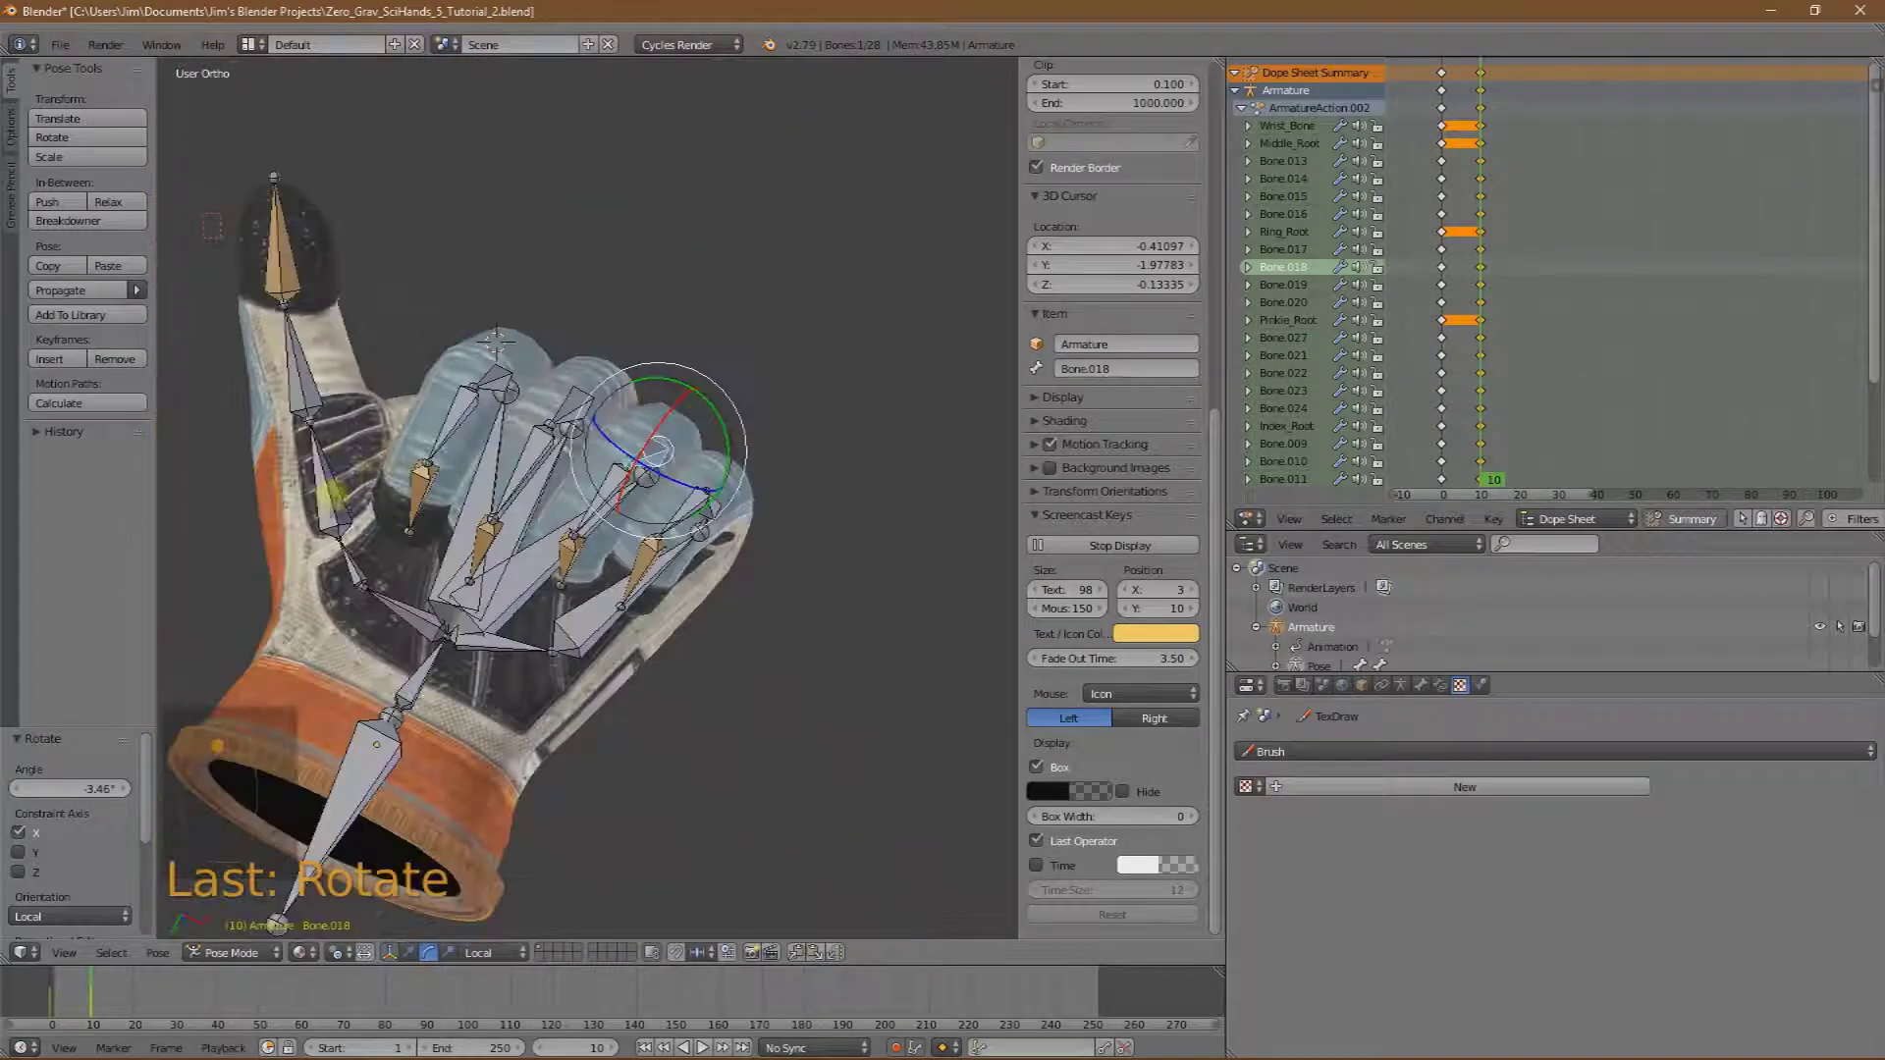
Fold the thumb inward over the curled fingers by rotating its bones one after another.
right_click(385, 498)
left_click_drag(383, 498, 363, 448)
right_click(354, 441)
left_click(365, 449)
right_click(432, 459)
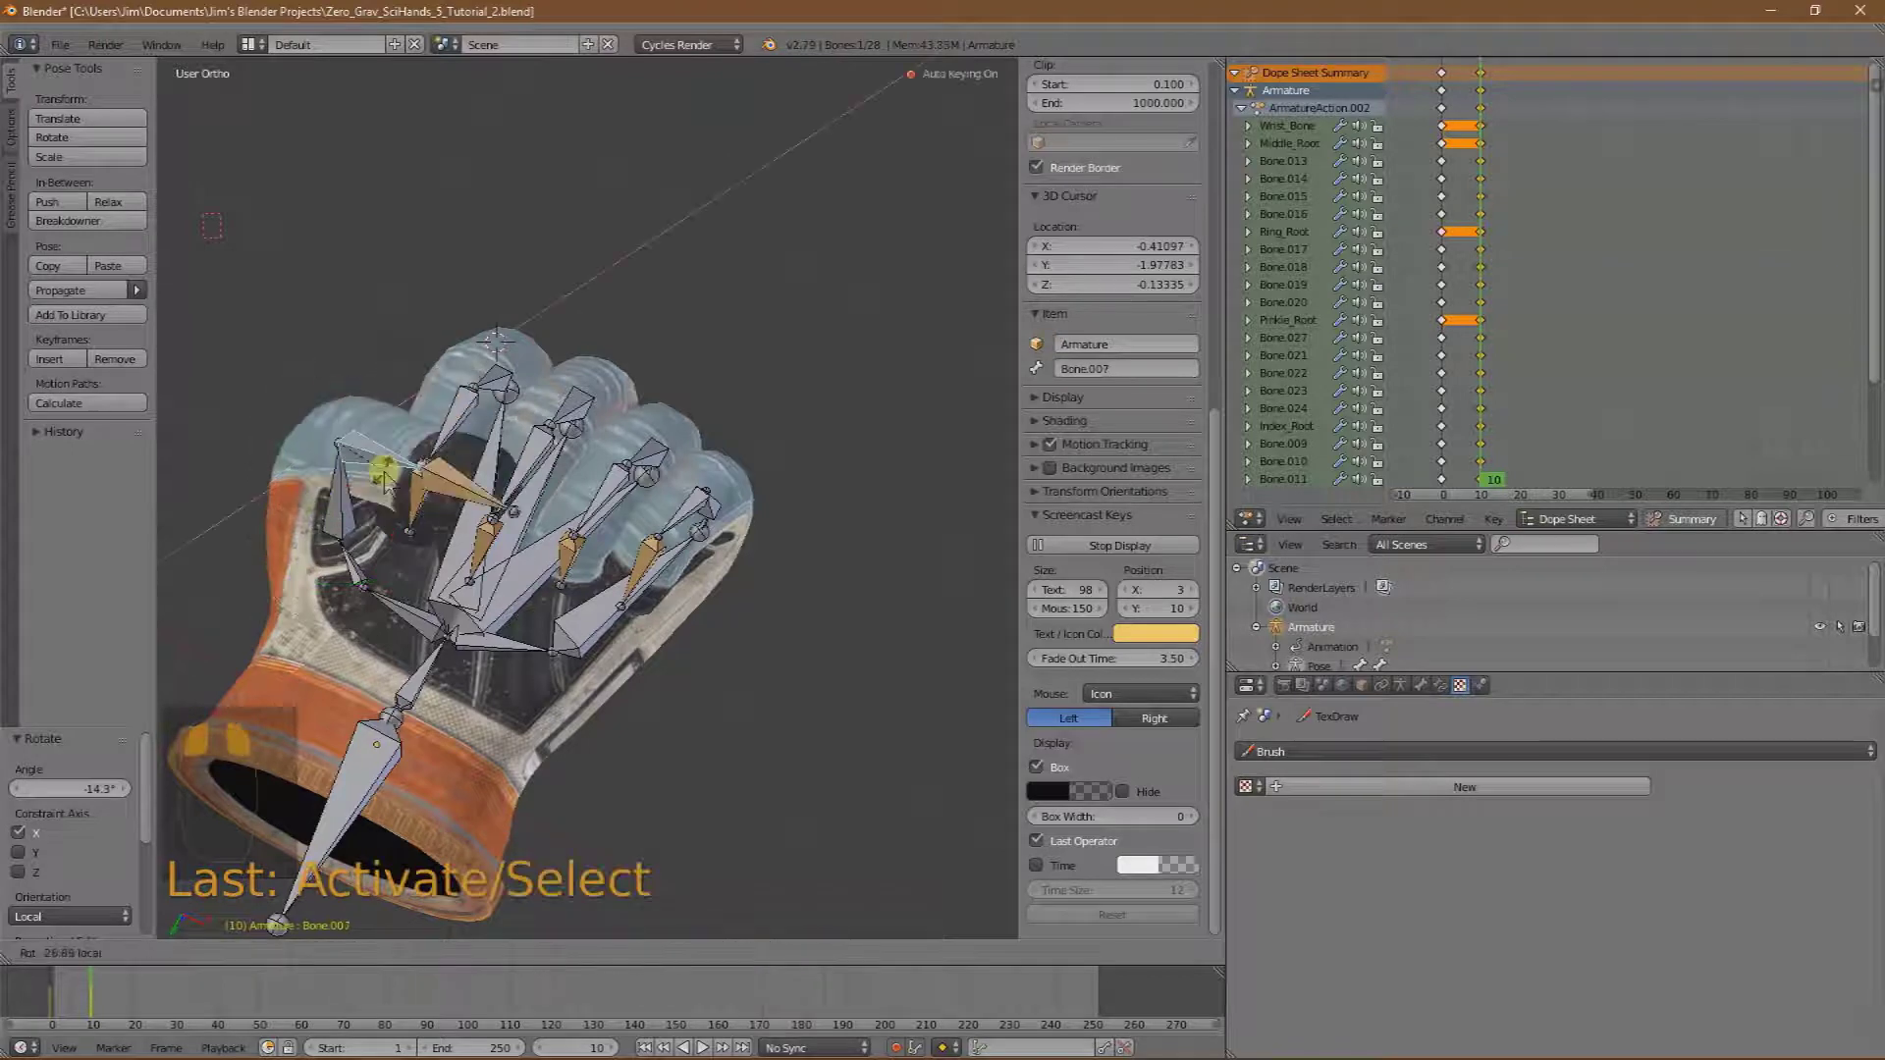
left_click_drag(444, 432, 449, 444)
middle_click_drag(450, 443, 668, 422)
right_click(676, 417)
left_click_drag(676, 418, 672, 412)
right_click(687, 392)
key("ctrl+z")
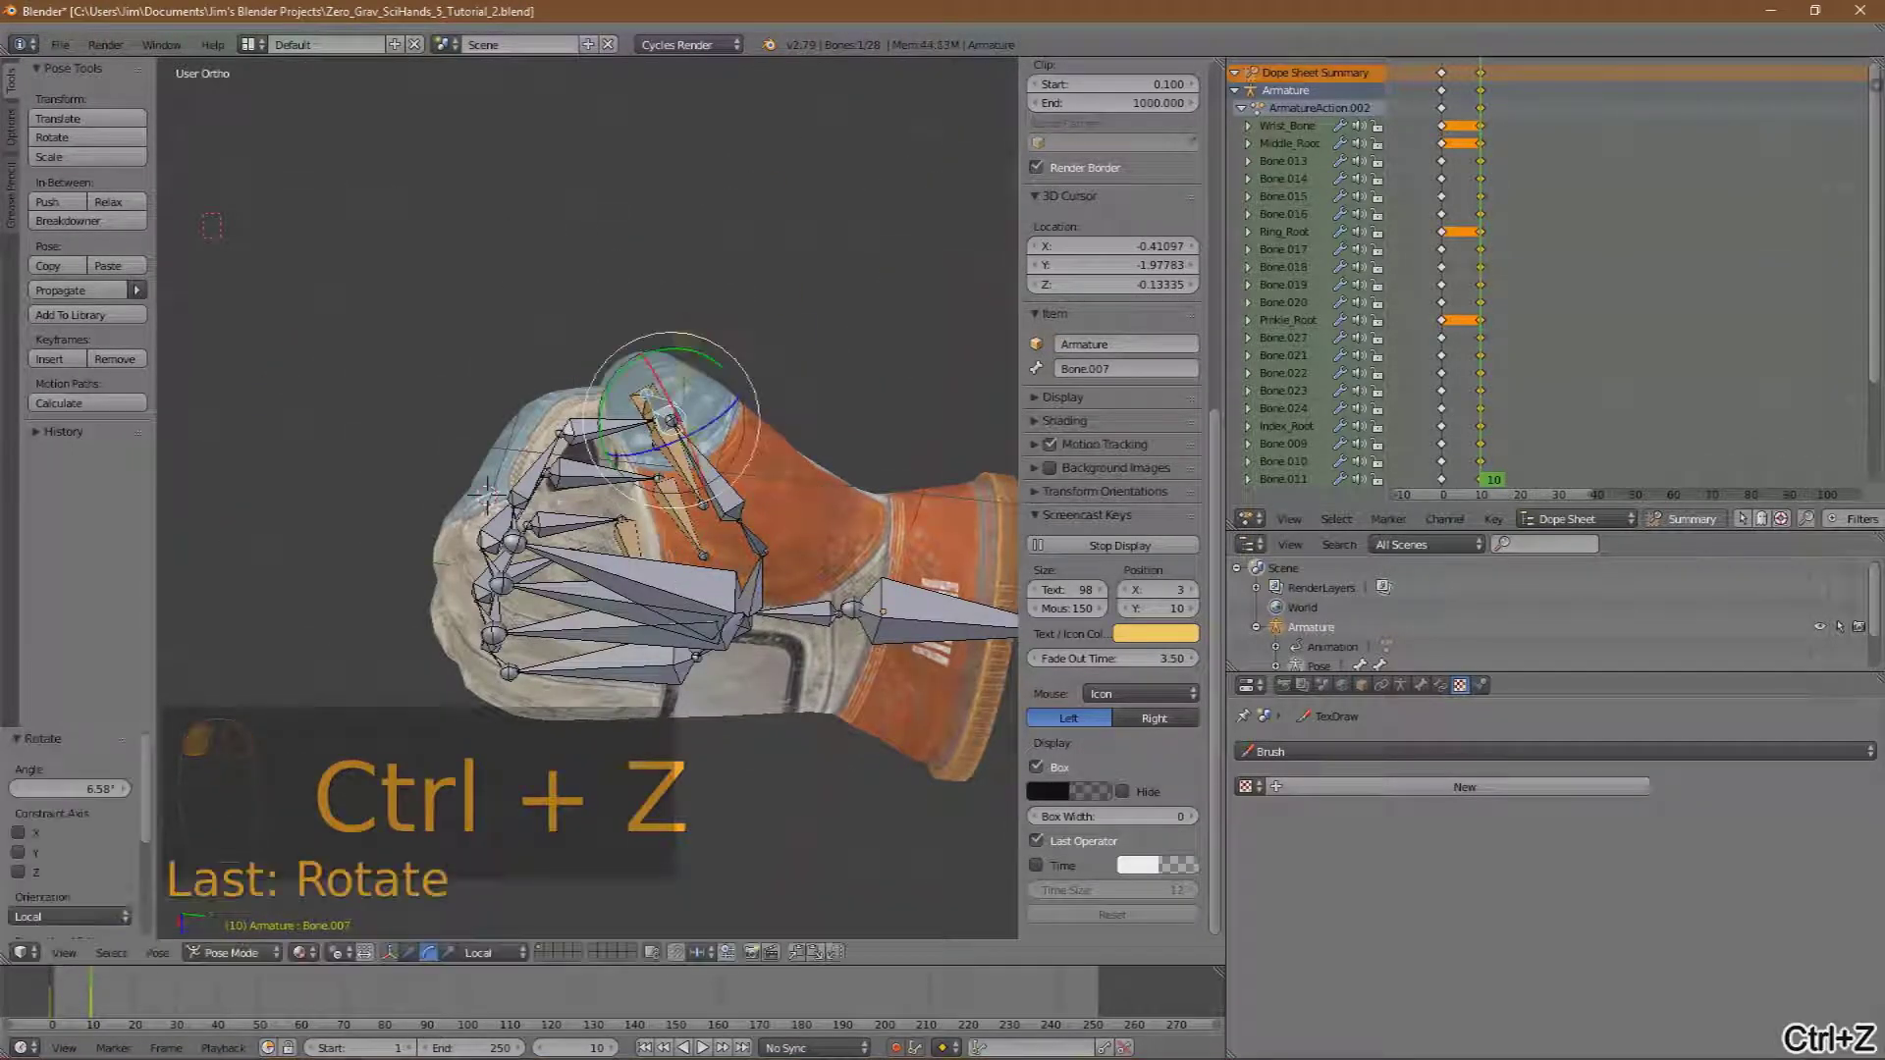
Adjust the thumb's base bones so the folded thumb rests against the fist.
right_click(761, 551)
left_click_drag(819, 476, 830, 496)
middle_click_drag(829, 496, 608, 628)
right_click(546, 758)
left_click_drag(616, 736, 618, 738)
middle_click_drag(619, 738, 802, 644)
Rotate the palm root bones of the middle, ring and pinky fingers slightly to shape the fist's knuckles.
right_click(542, 601)
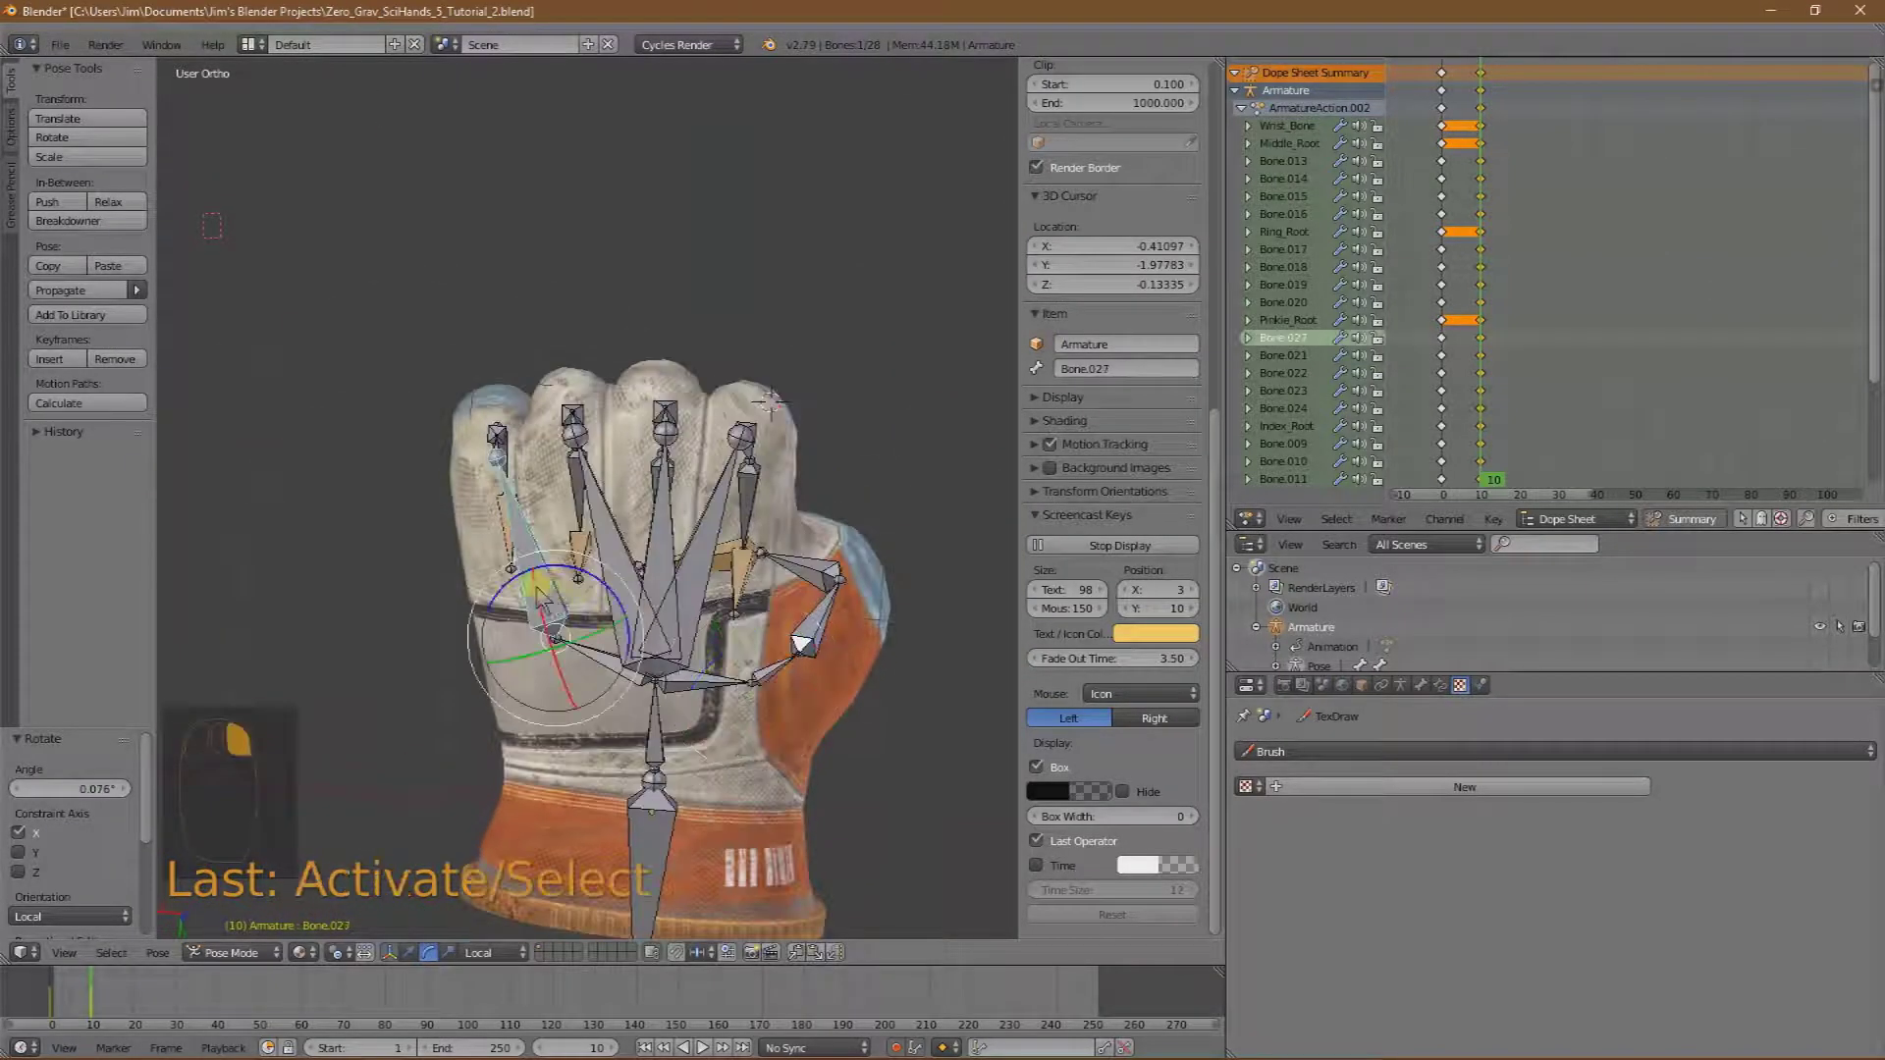
right_click(663, 609)
left_click_drag(677, 614, 687, 617)
right_click(695, 620)
right_click(591, 574)
left_click_drag(591, 574, 601, 581)
middle_click_drag(600, 581, 837, 512)
Examine the closed fist from the front, side and underside, and compare the poses at both keyframes.
key("KP_1")
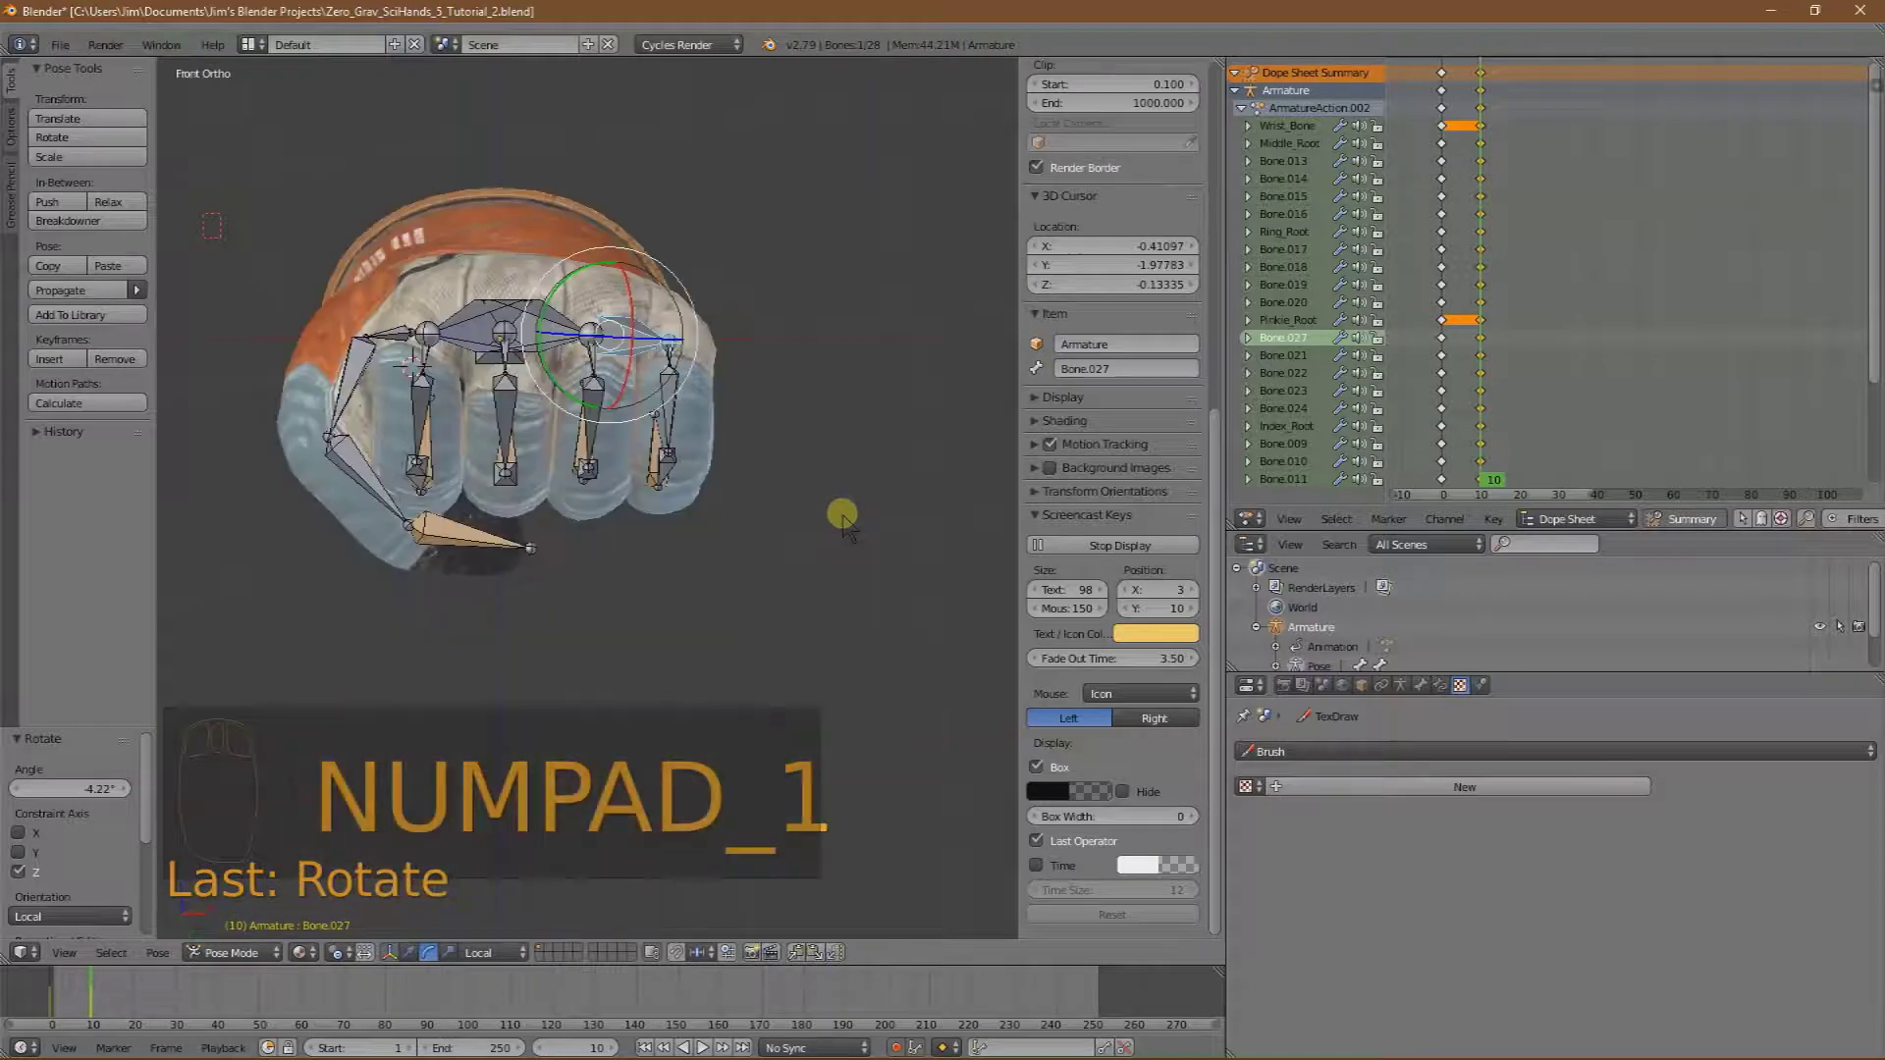
key("KP_3")
key("KP_7")
key("shift+KP_7")
key("ctrl+KP_7")
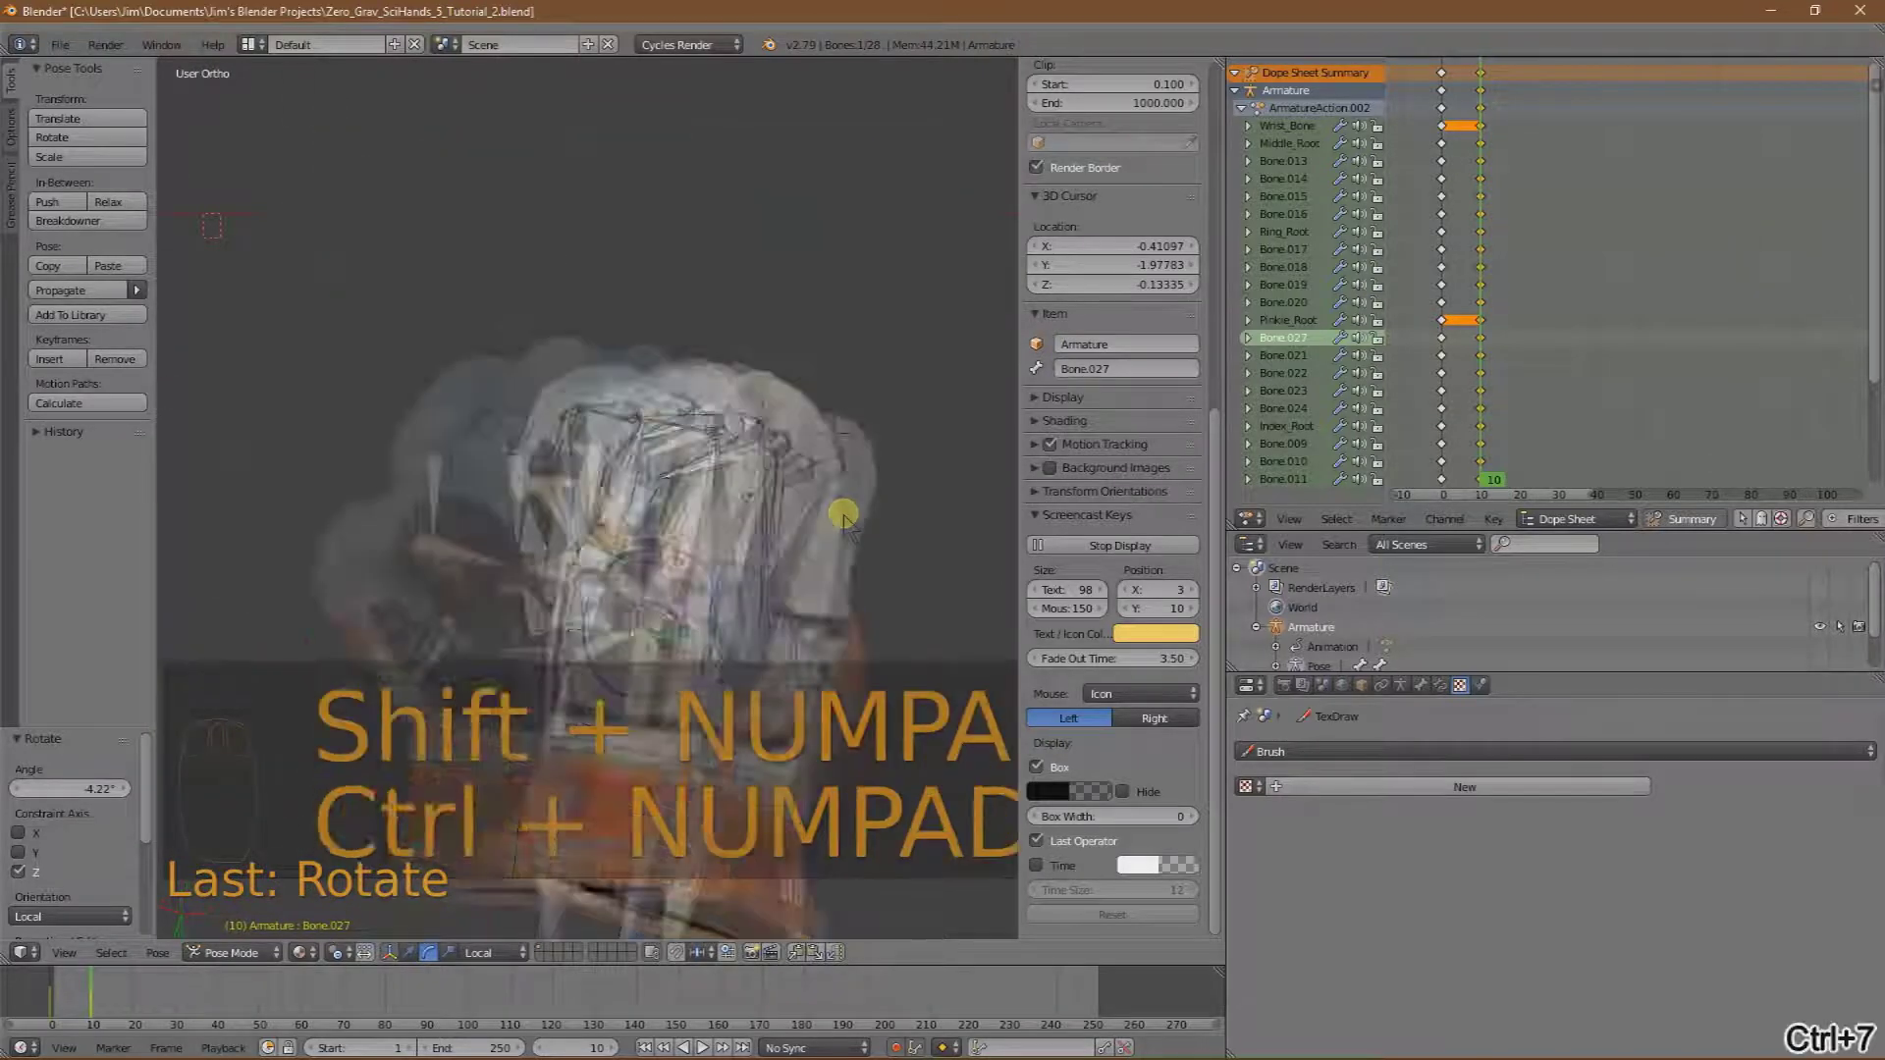
middle_click_drag(799, 572, 868, 562, "shift")
key("Down")
key("Up")
At frame 0, rotate the index finger's lower bone about -3° and the wrist bone about 2° on local Z.
key("Down")
left_click(477, 305)
key("r")
left_click(545, 304)
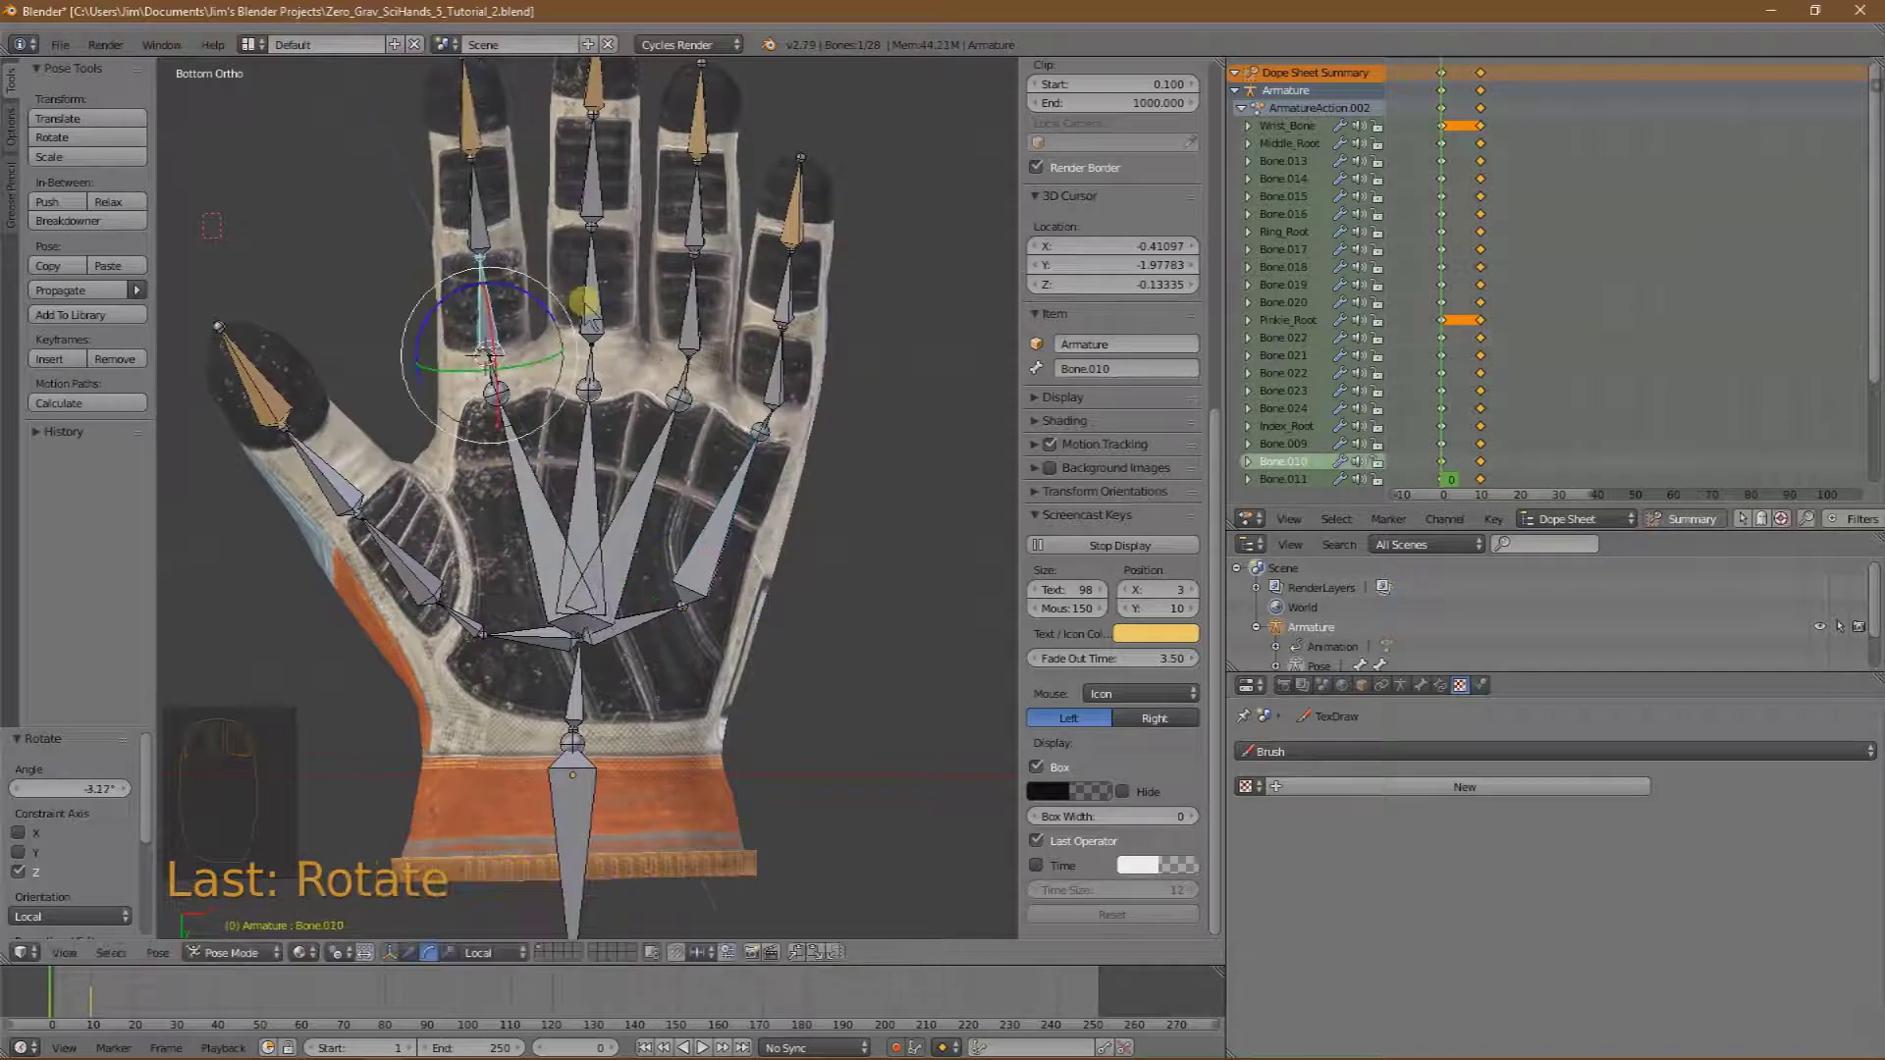
left_click(559, 775)
left_click_drag(512, 766, 510, 771)
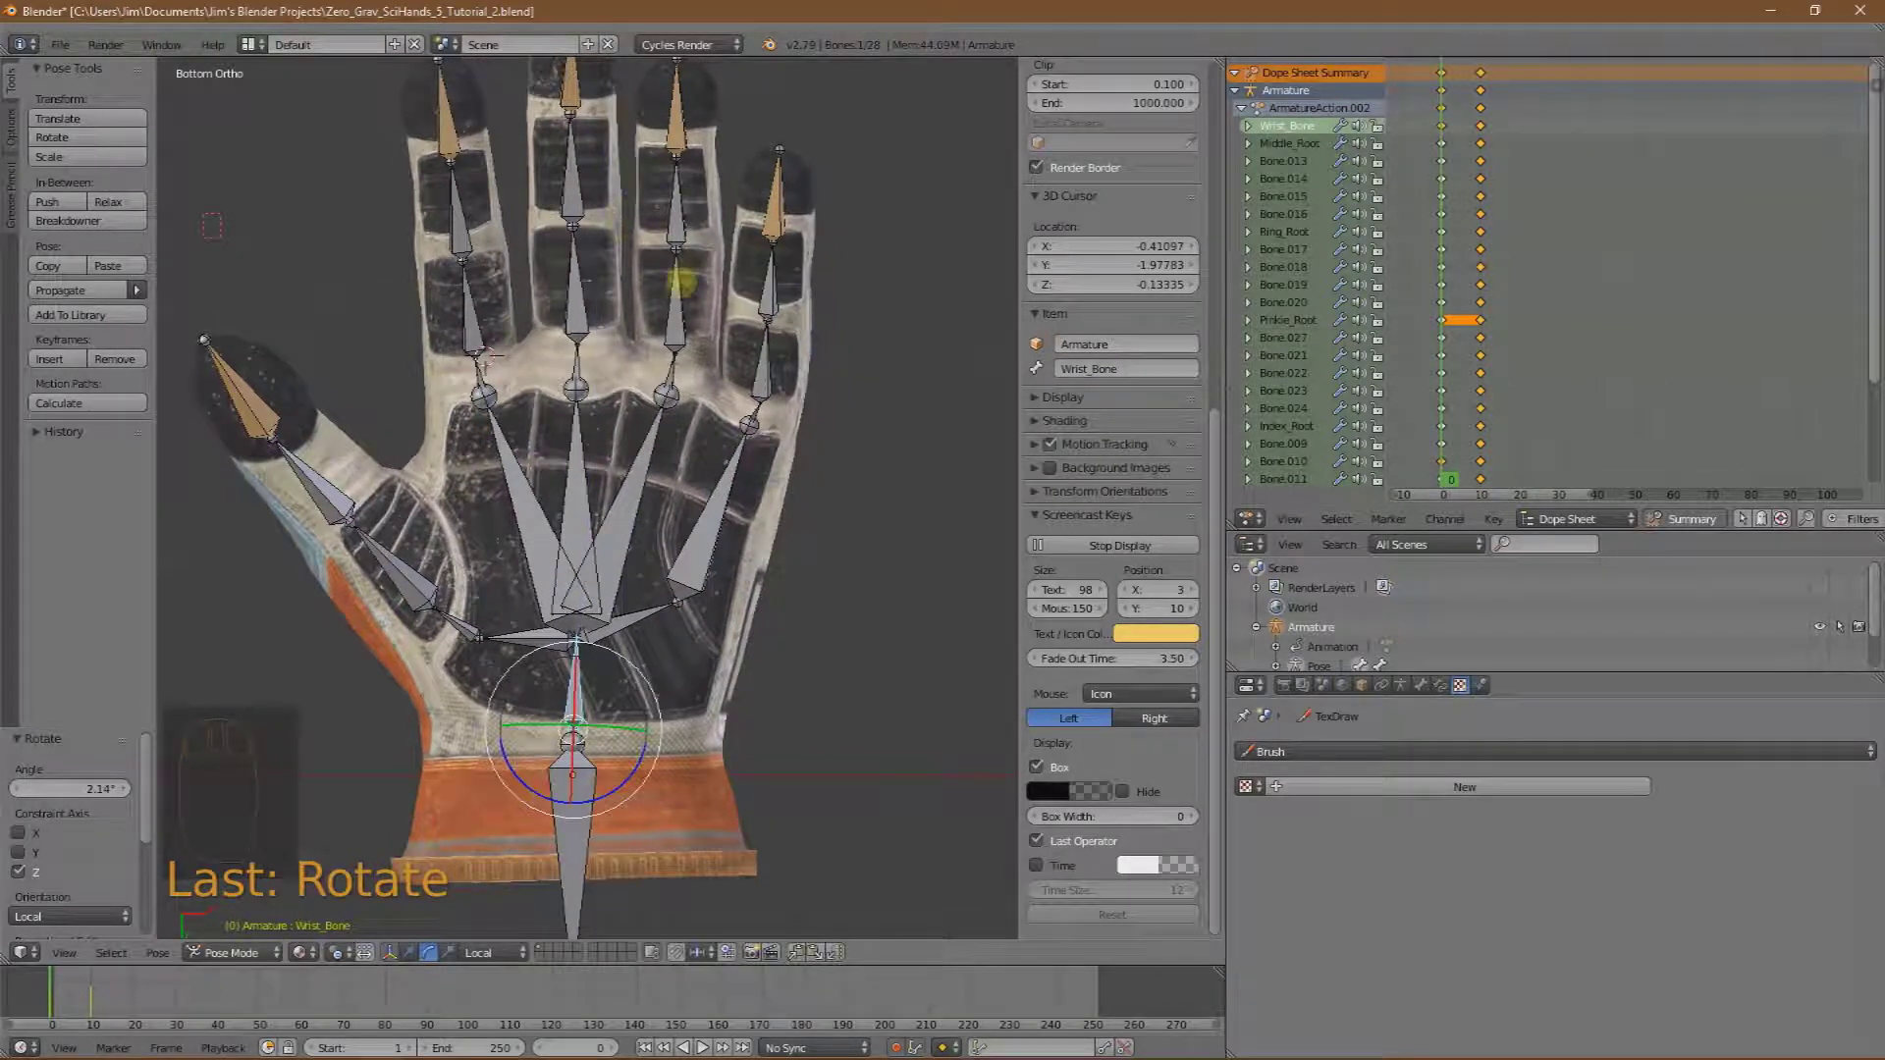
Rotate the ring finger's lower bone on its local Y axis in the open-hand pose.
left_click(687, 270)
key("r")
key("y")
key("y")
left_click(716, 286)
Rotate the pinky's finger and palm bones slightly to finish the open-hand pose.
left_click(790, 412)
key("r")
key("y")
key("y")
left_click(685, 293)
middle_click_drag(760, 368, 749, 409)
left_click(743, 314)
left_click(743, 314)
middle_click_drag(743, 314, 719, 498)
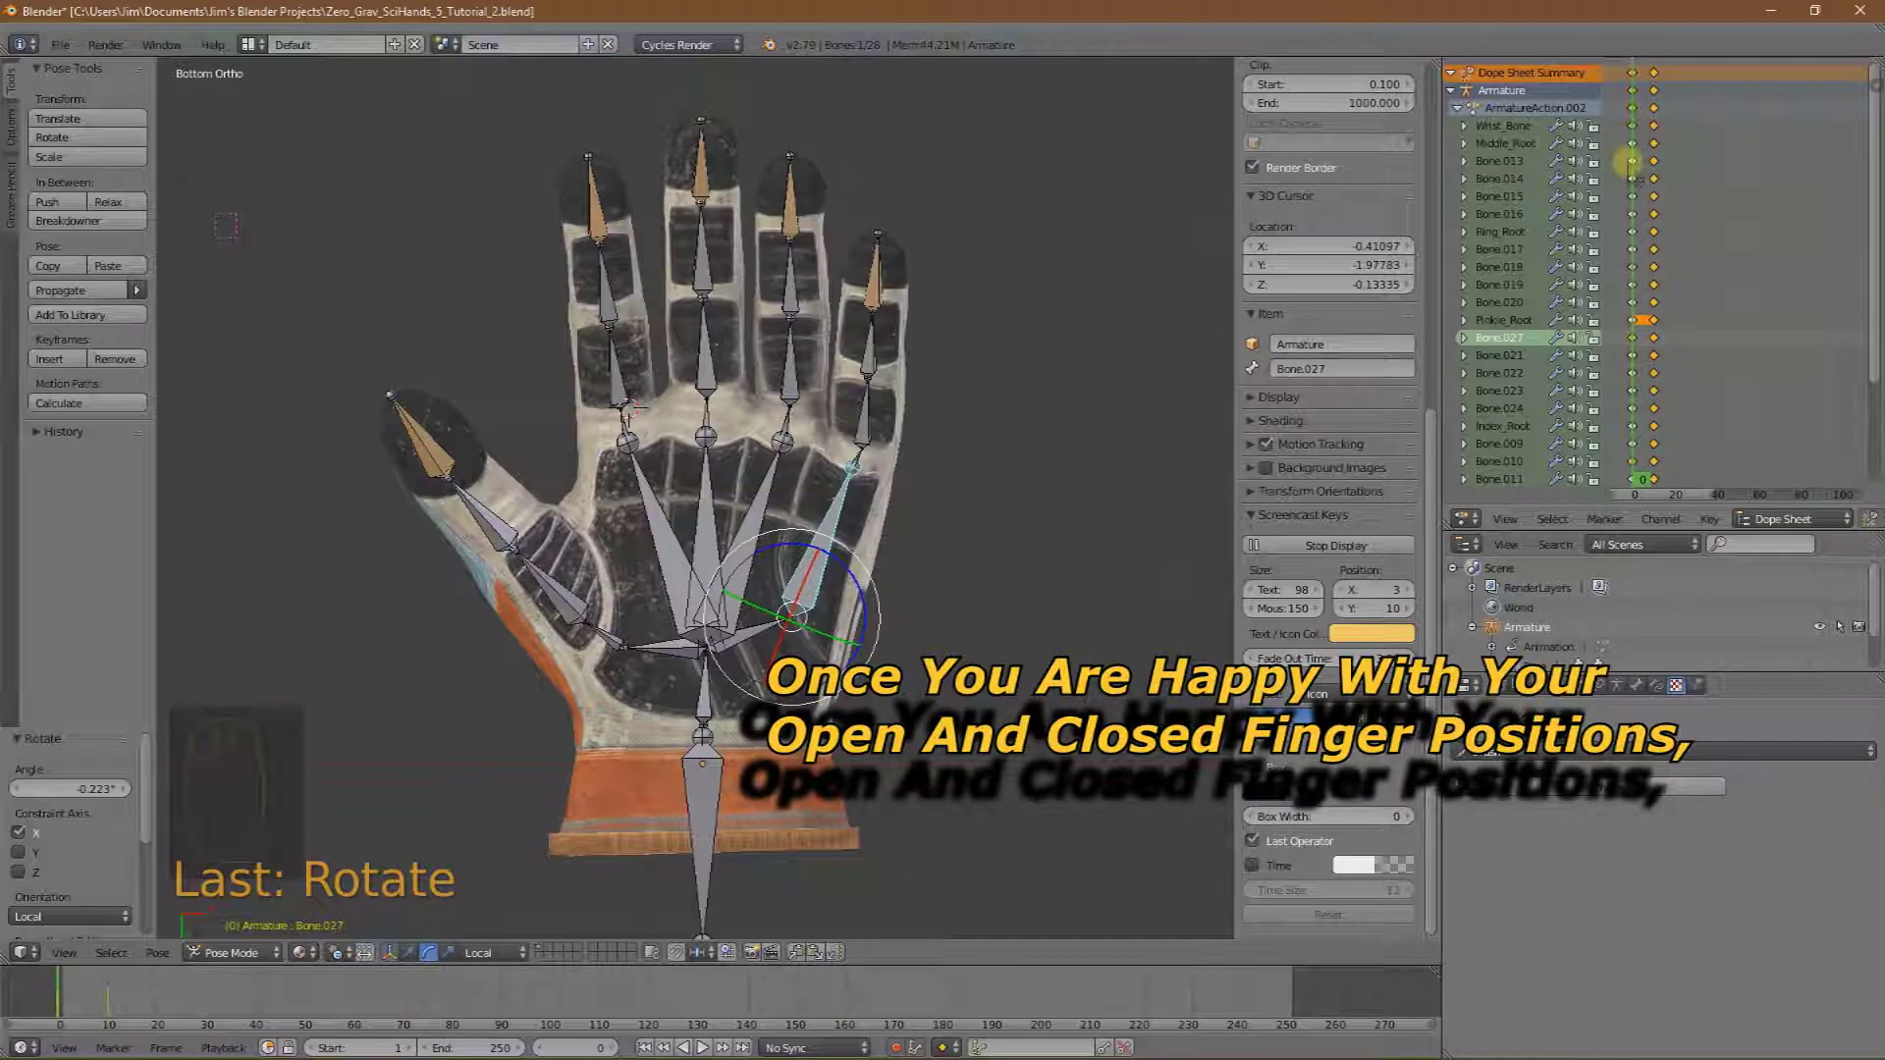
Clear the selection of all keyframes and all armature bones.
left_click_drag(1634, 108, 1632, 250)
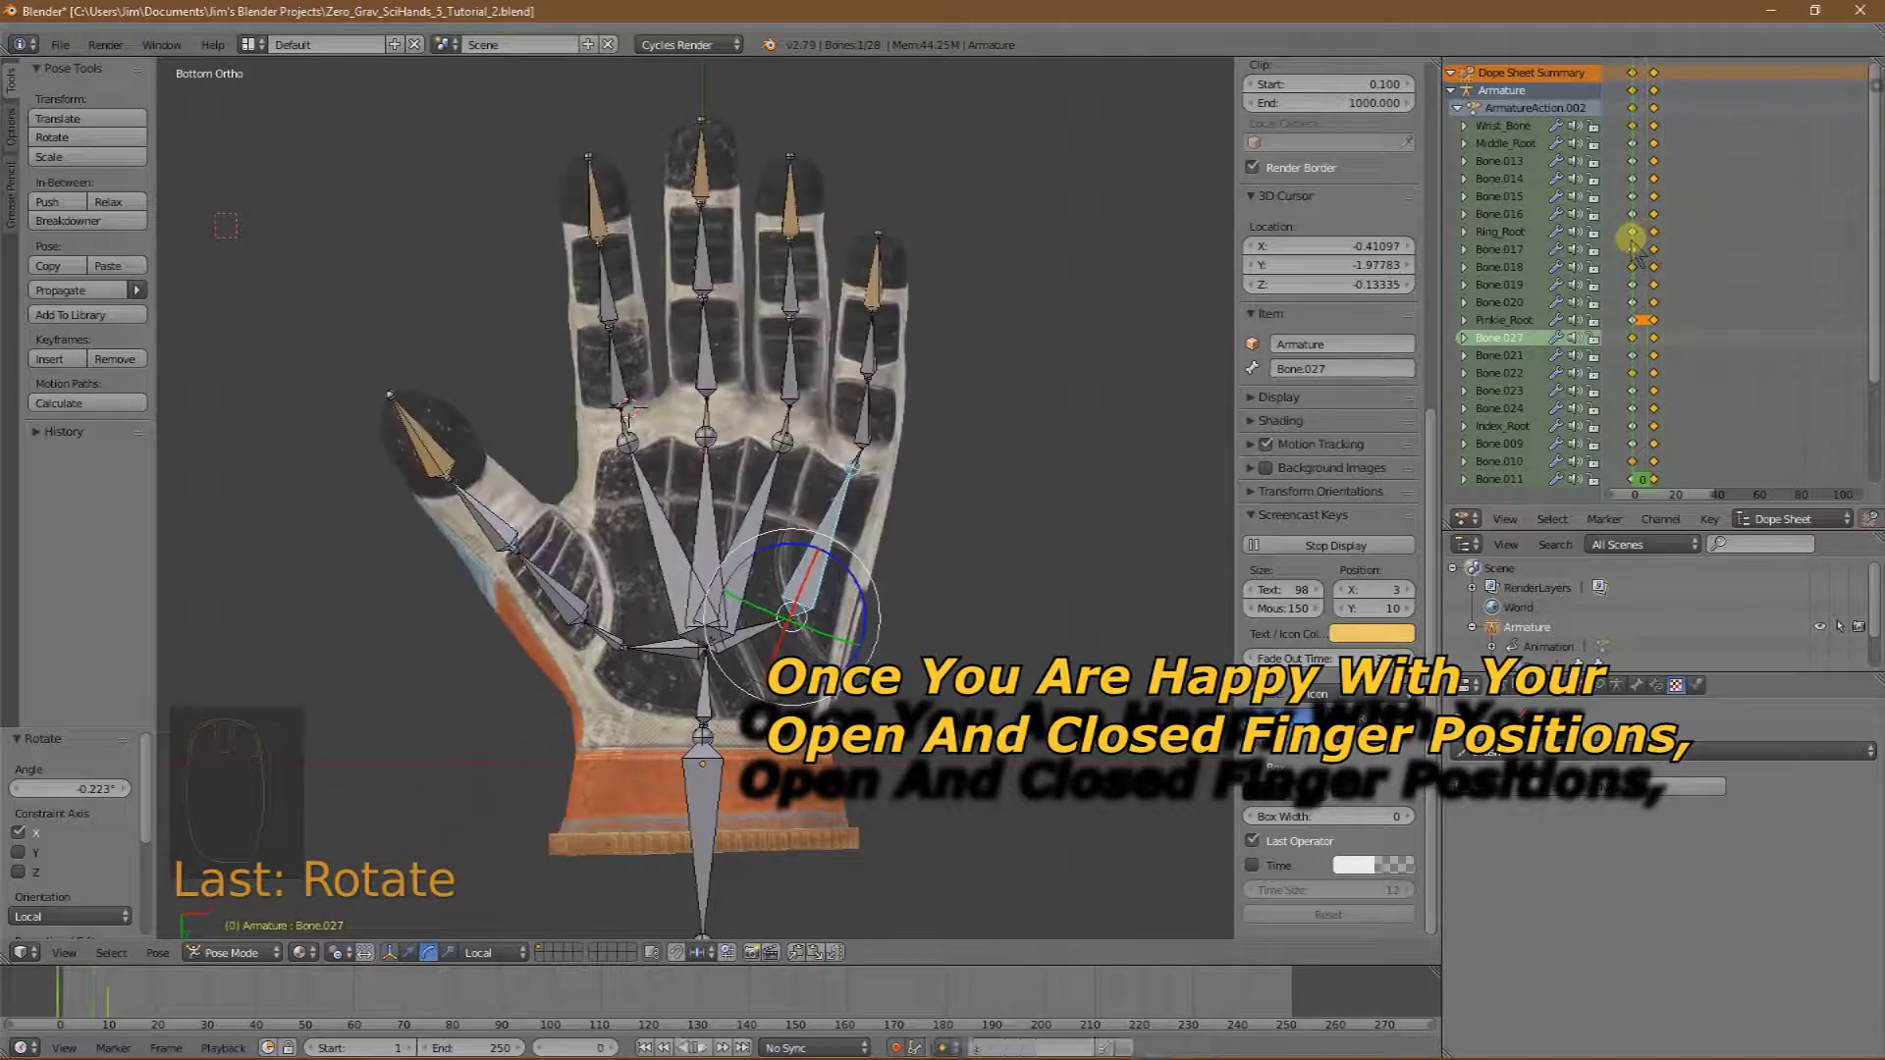
key("a")
key("a")
key("a")
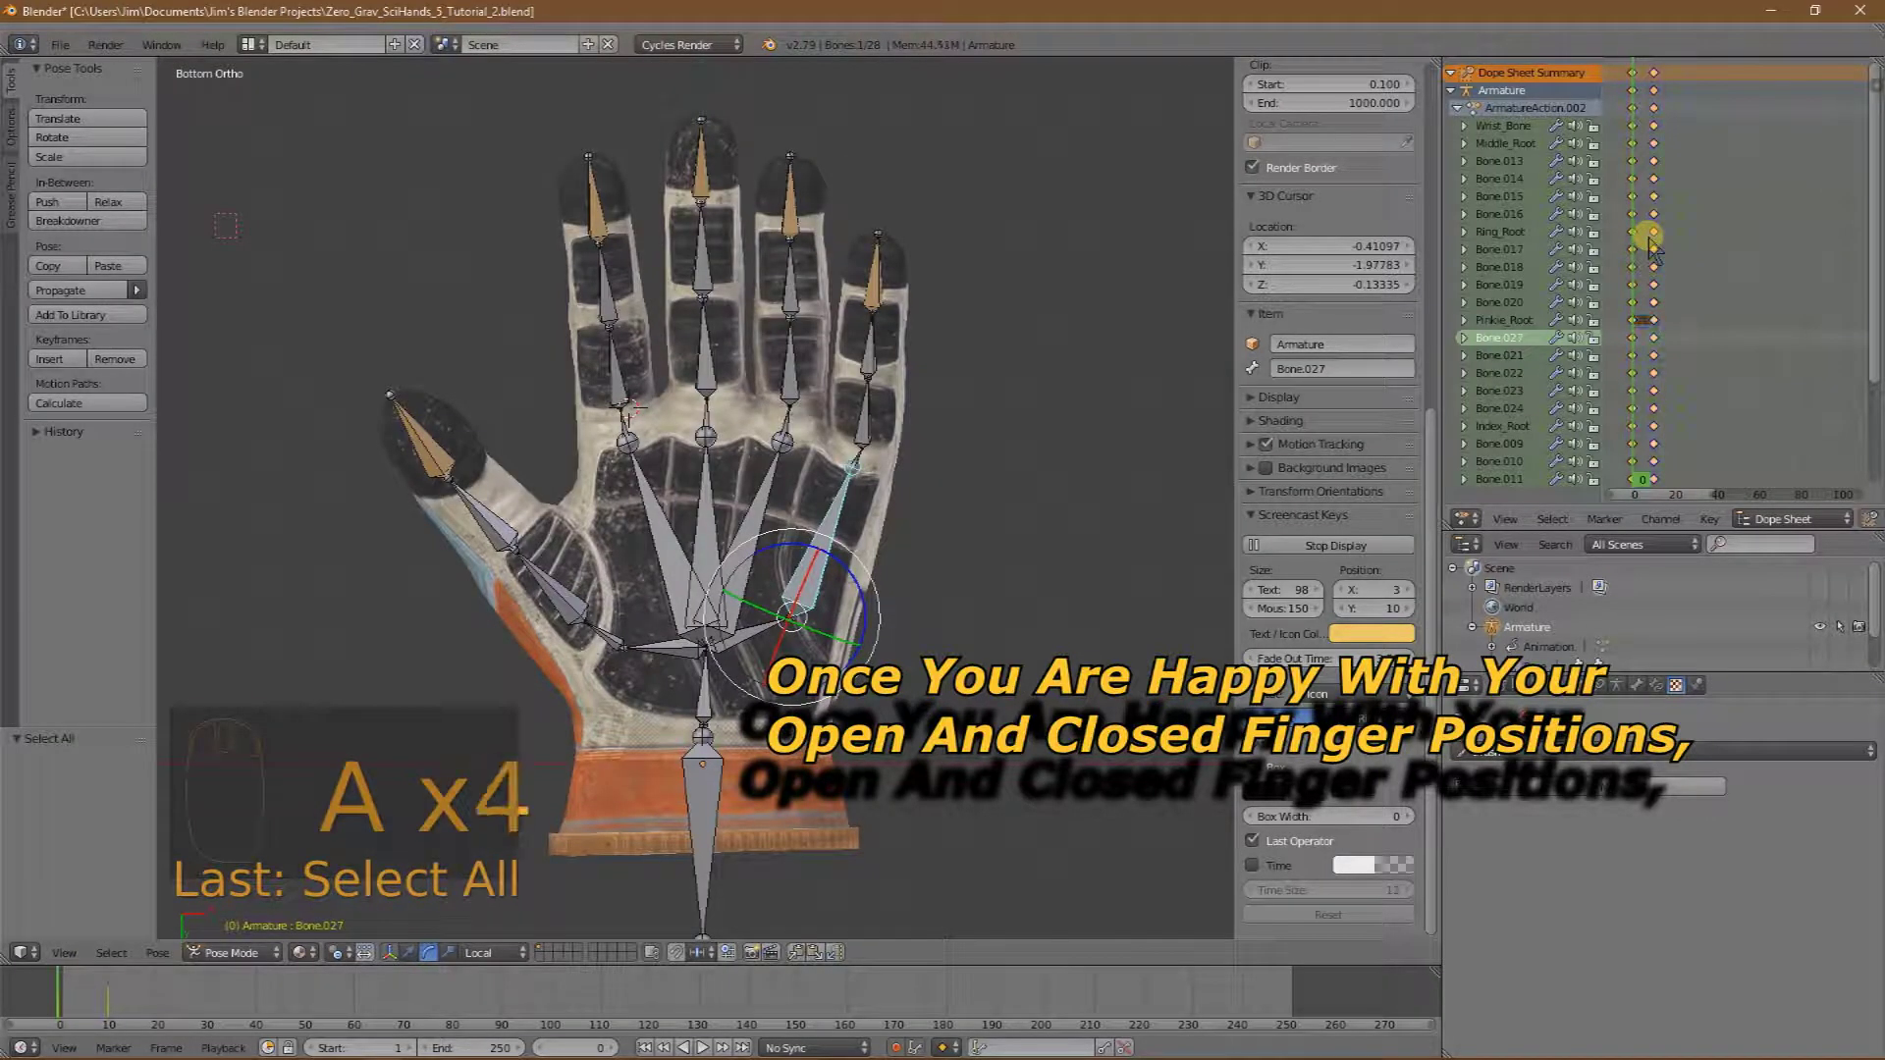
key("a")
key("a")
key("a")
key("a")
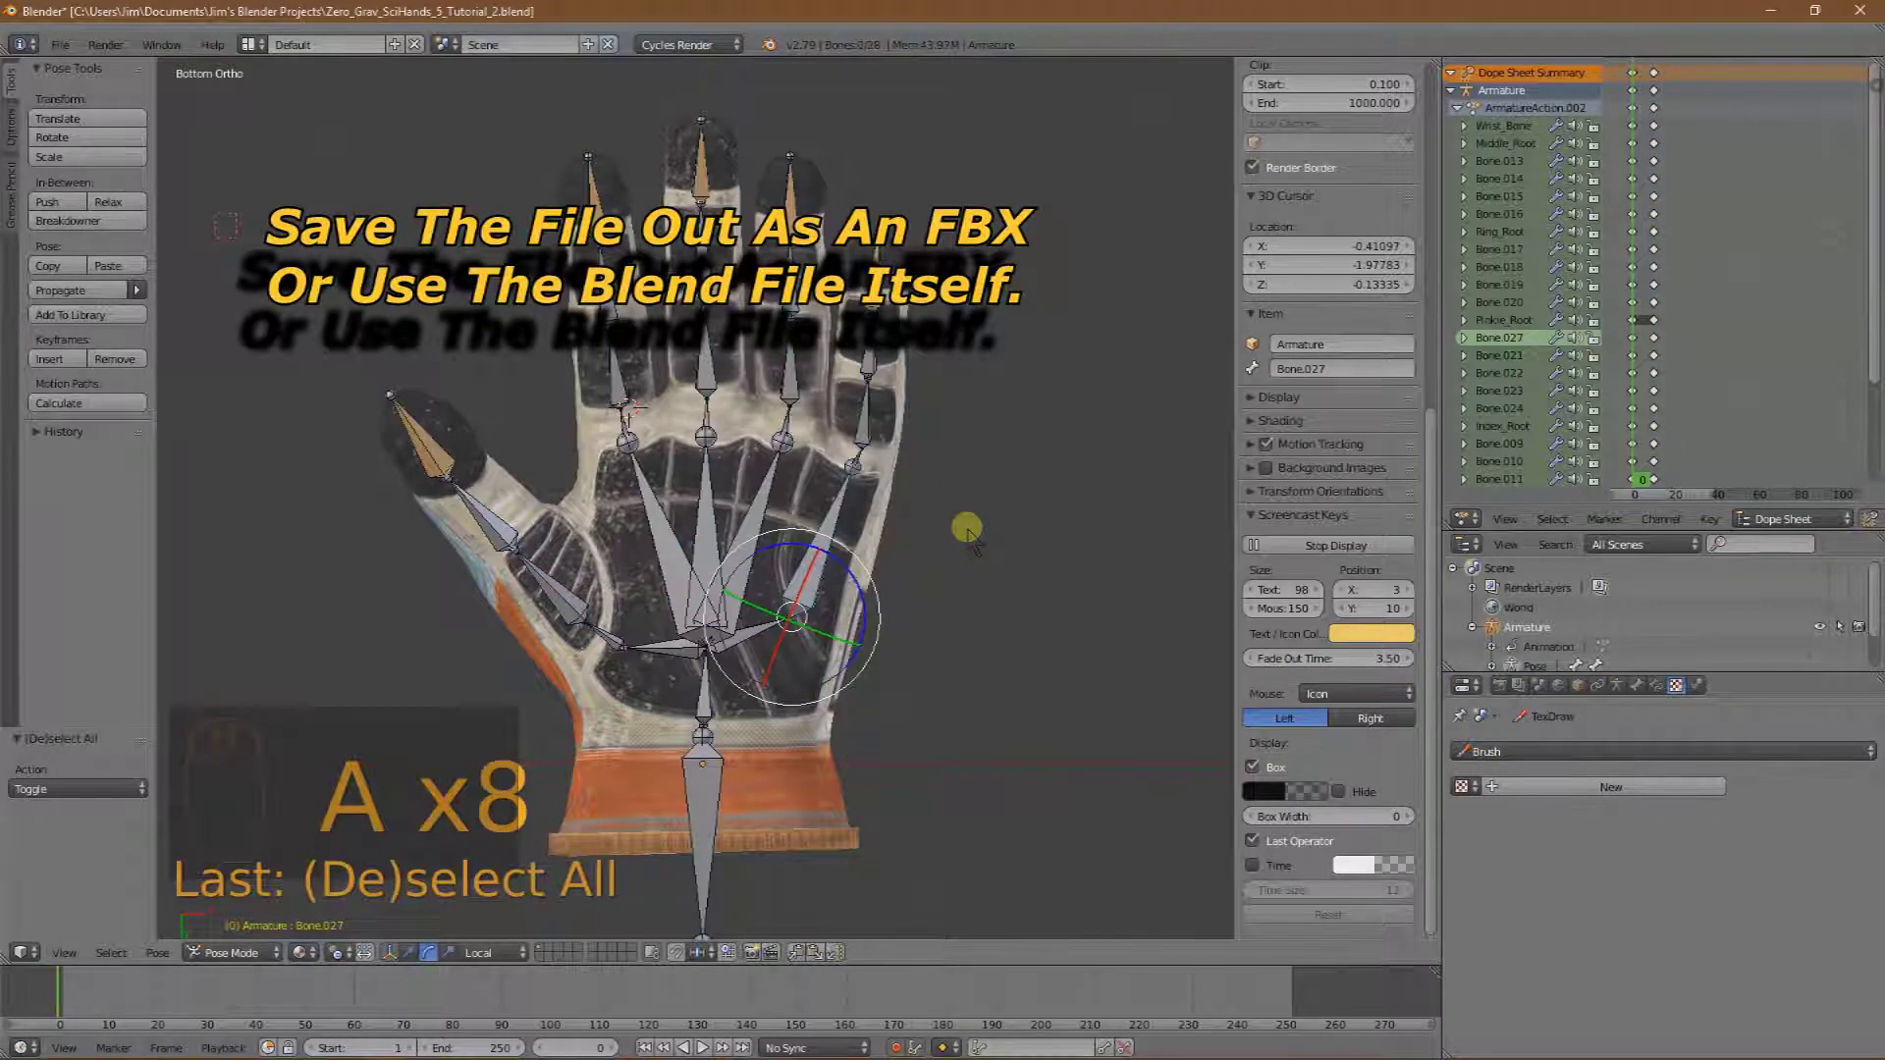
Export the rigged hand as Zero_Grav_SciHands_5_Tutorial_2.fbx to the Desktop folder.
left_click(61, 46)
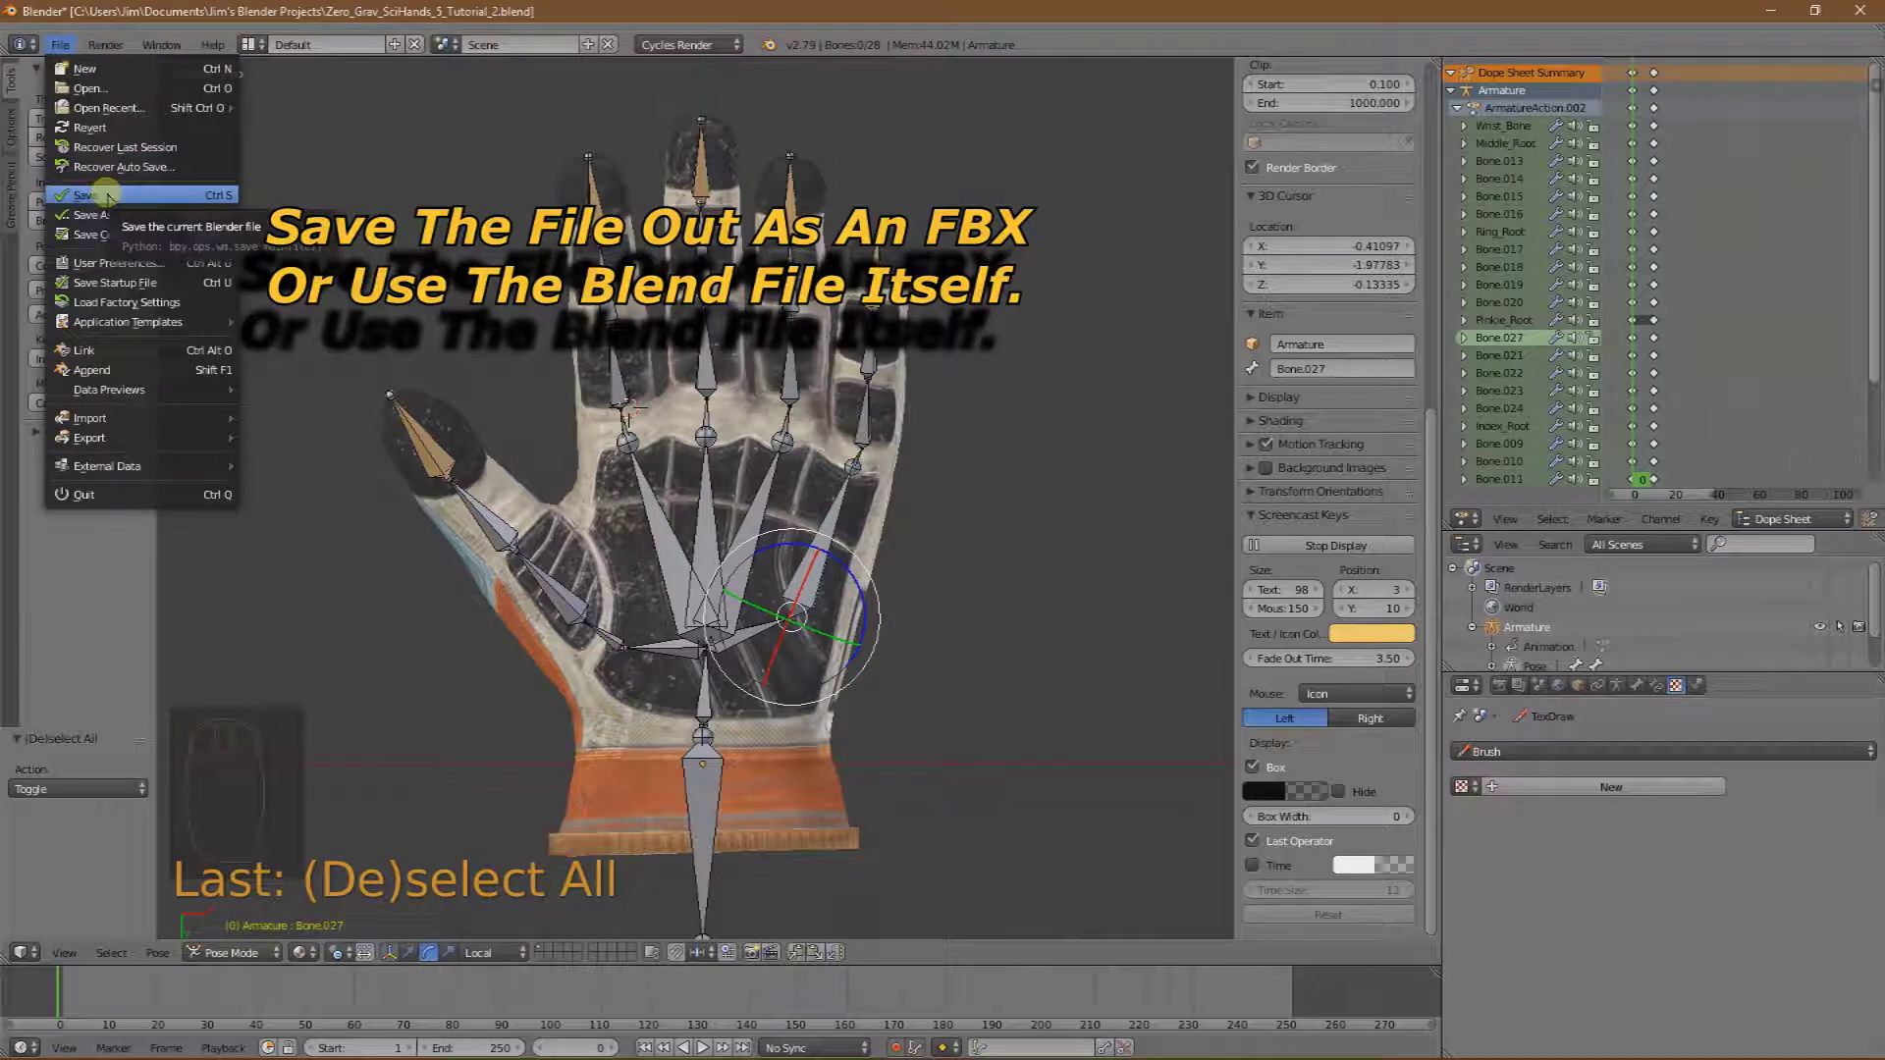
mouse_move(138, 439)
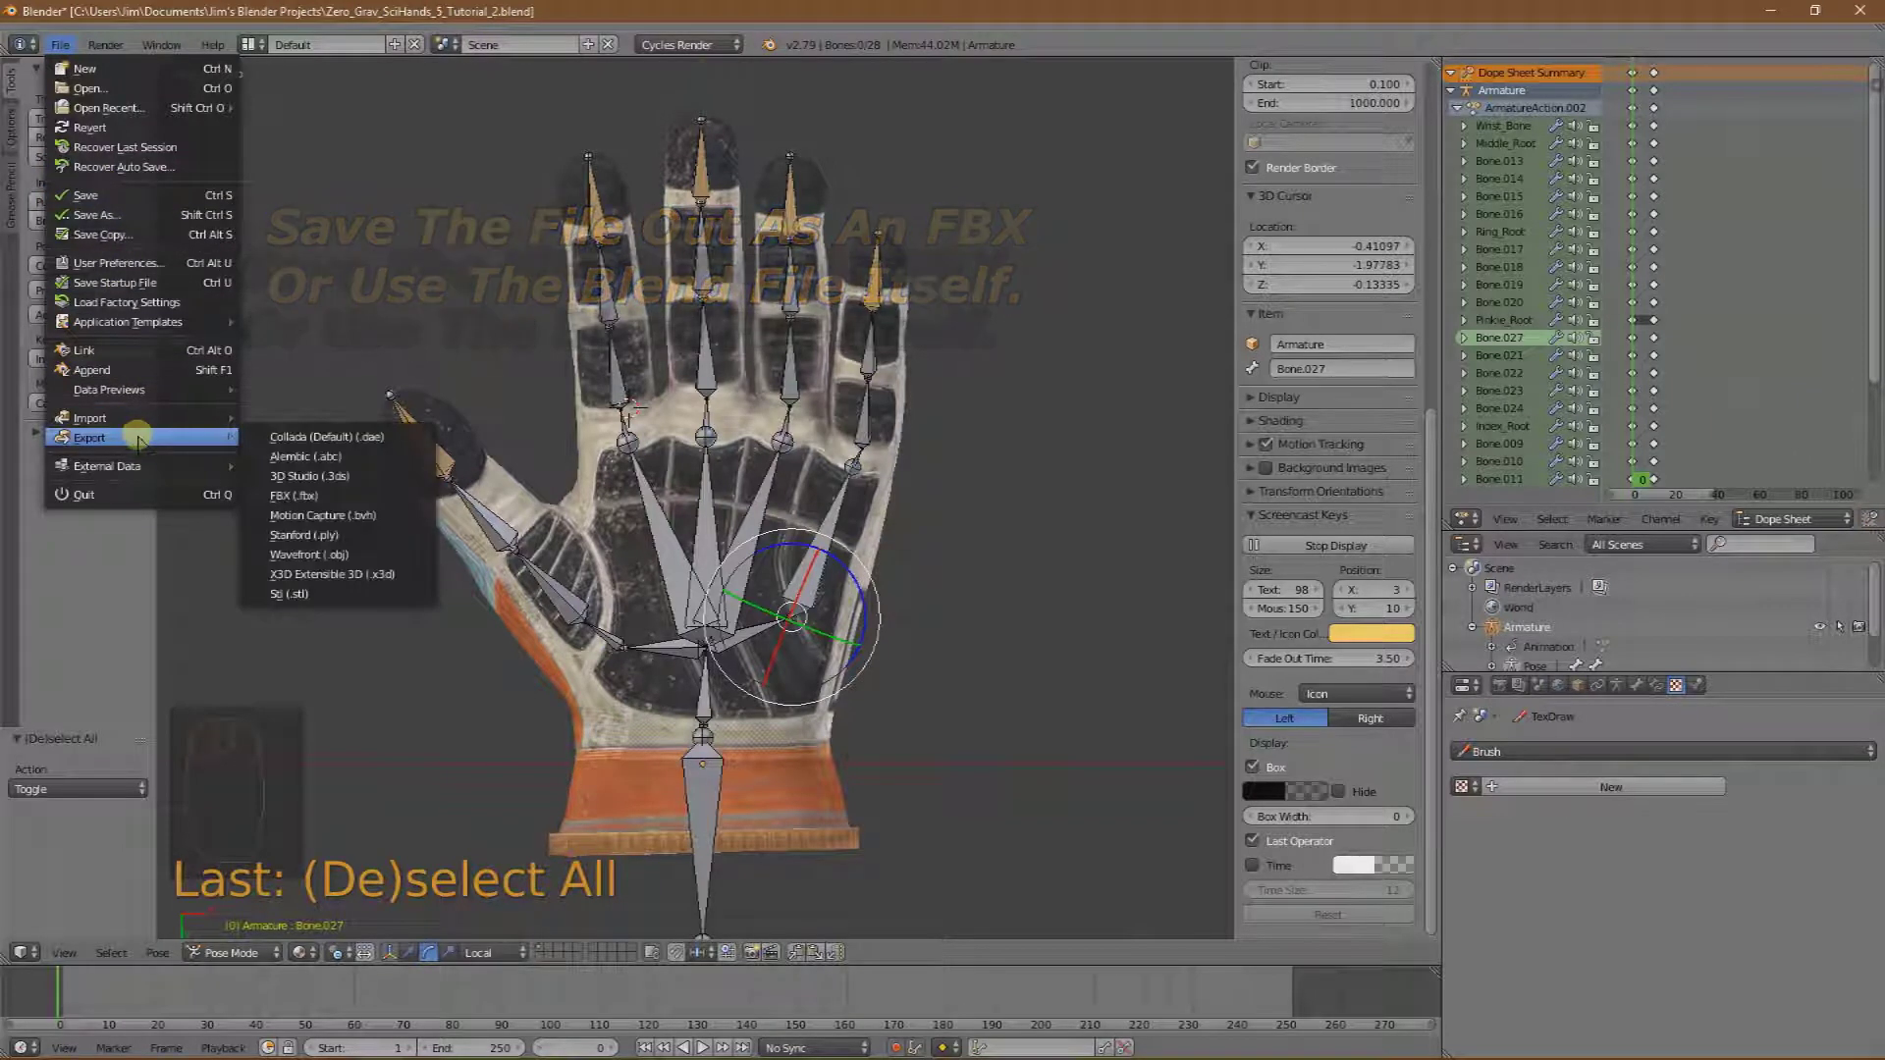
left_click(316, 494)
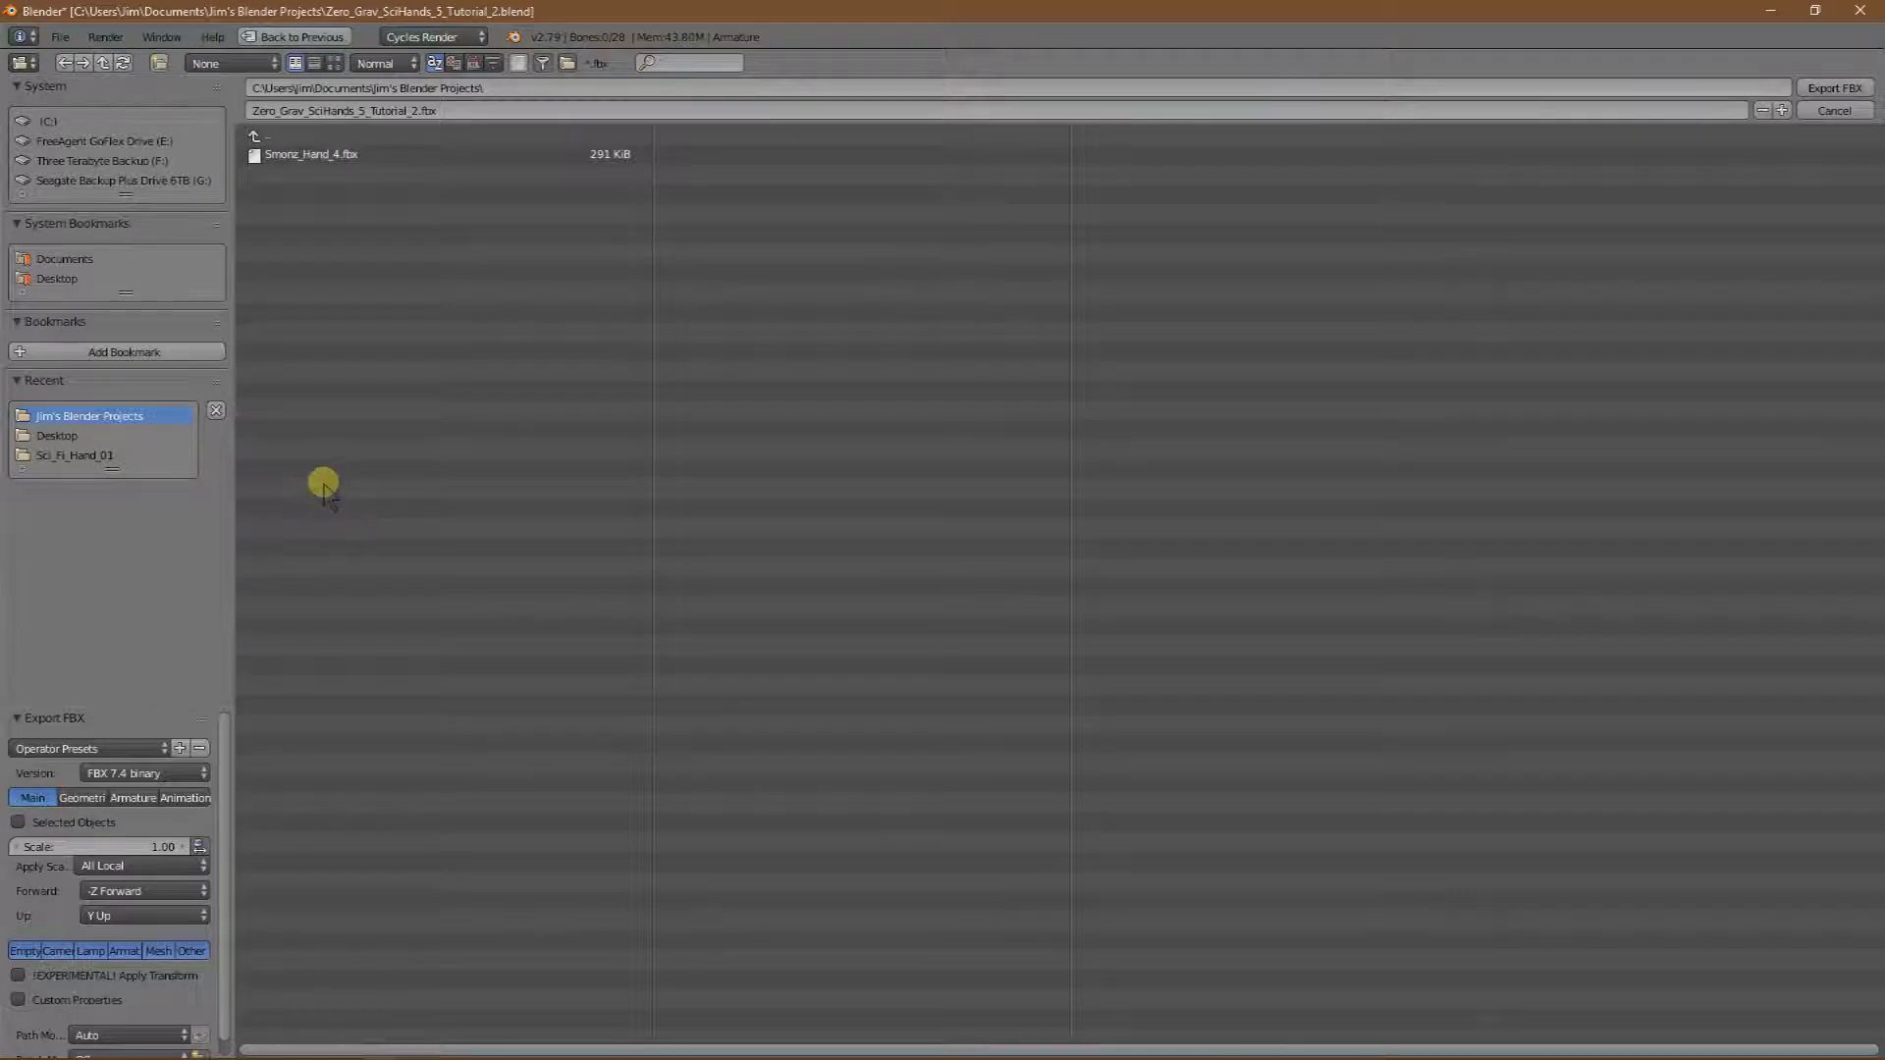
left_click(59, 279)
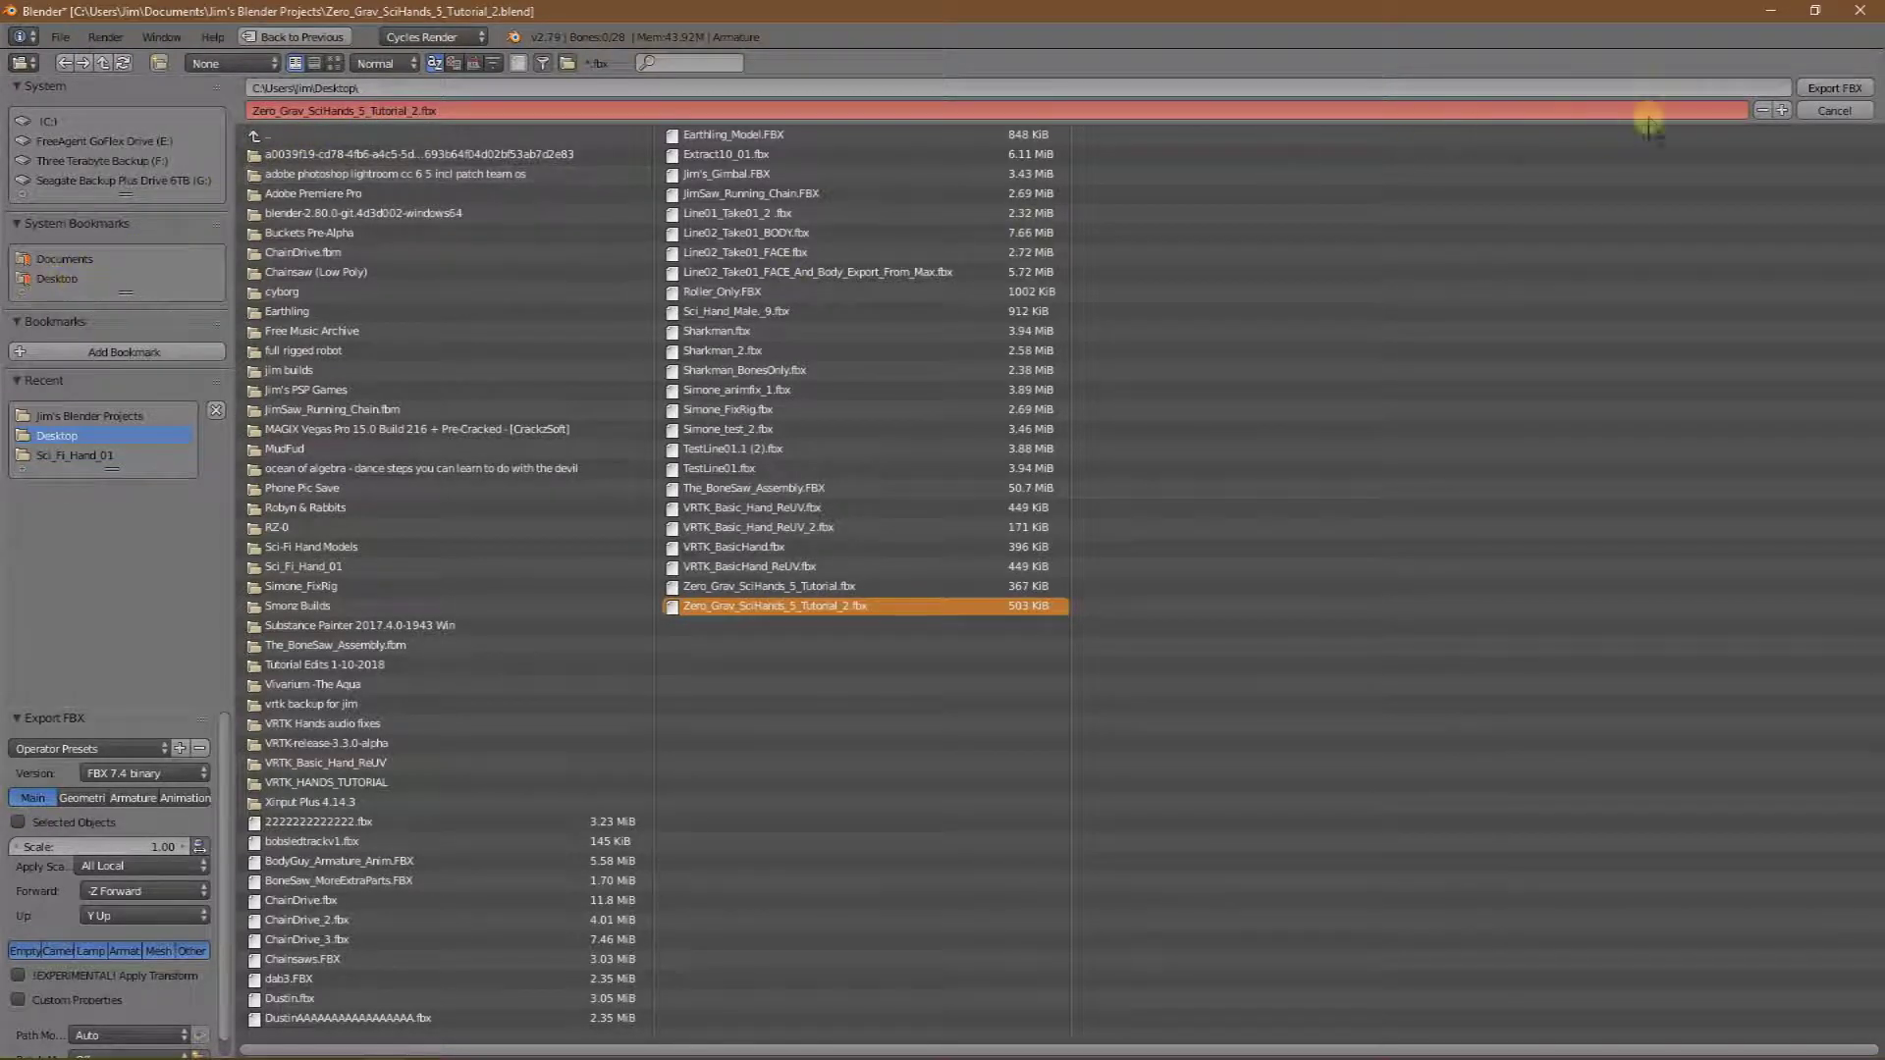
left_click(1828, 89)
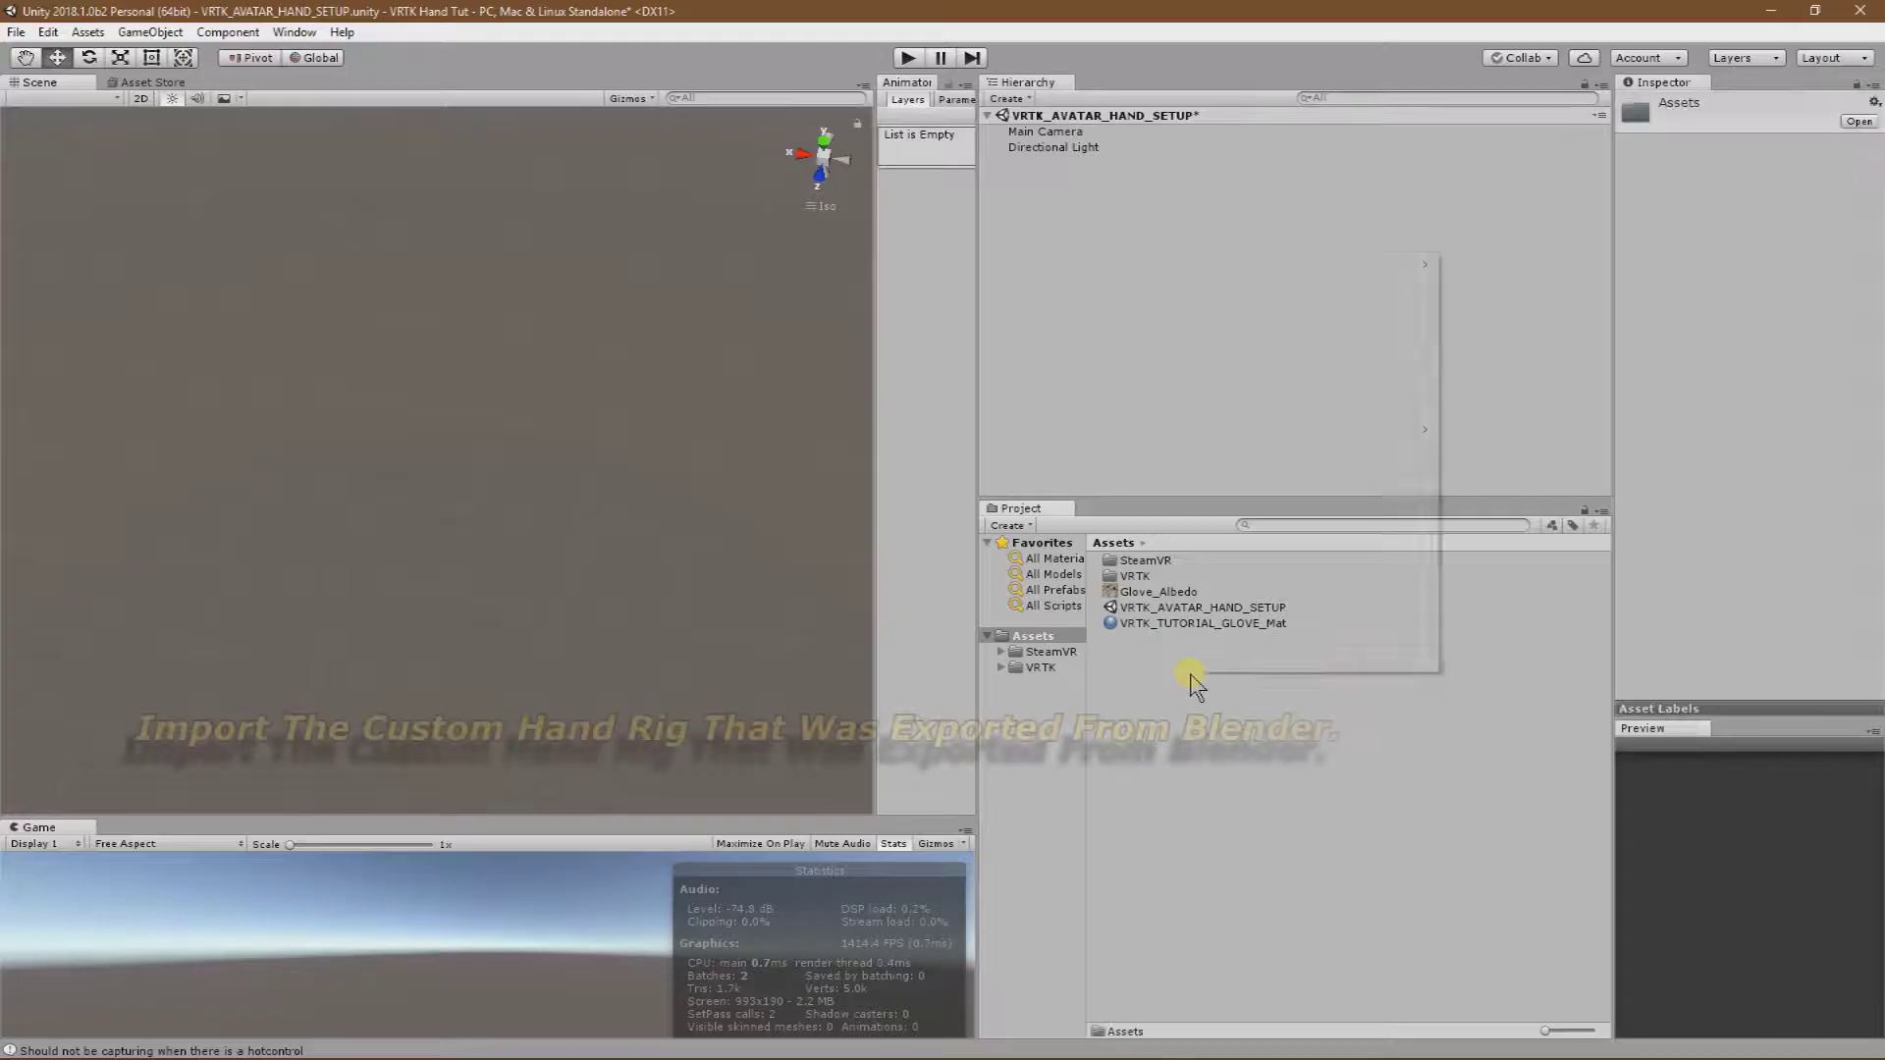
In Unity, import Zero_Grav_SciHands_5_Tutorial_2 from the Desktop into Assets and add it to the VRTK_AVATAR_HAND_SETUP scene.
right_click(1193, 677)
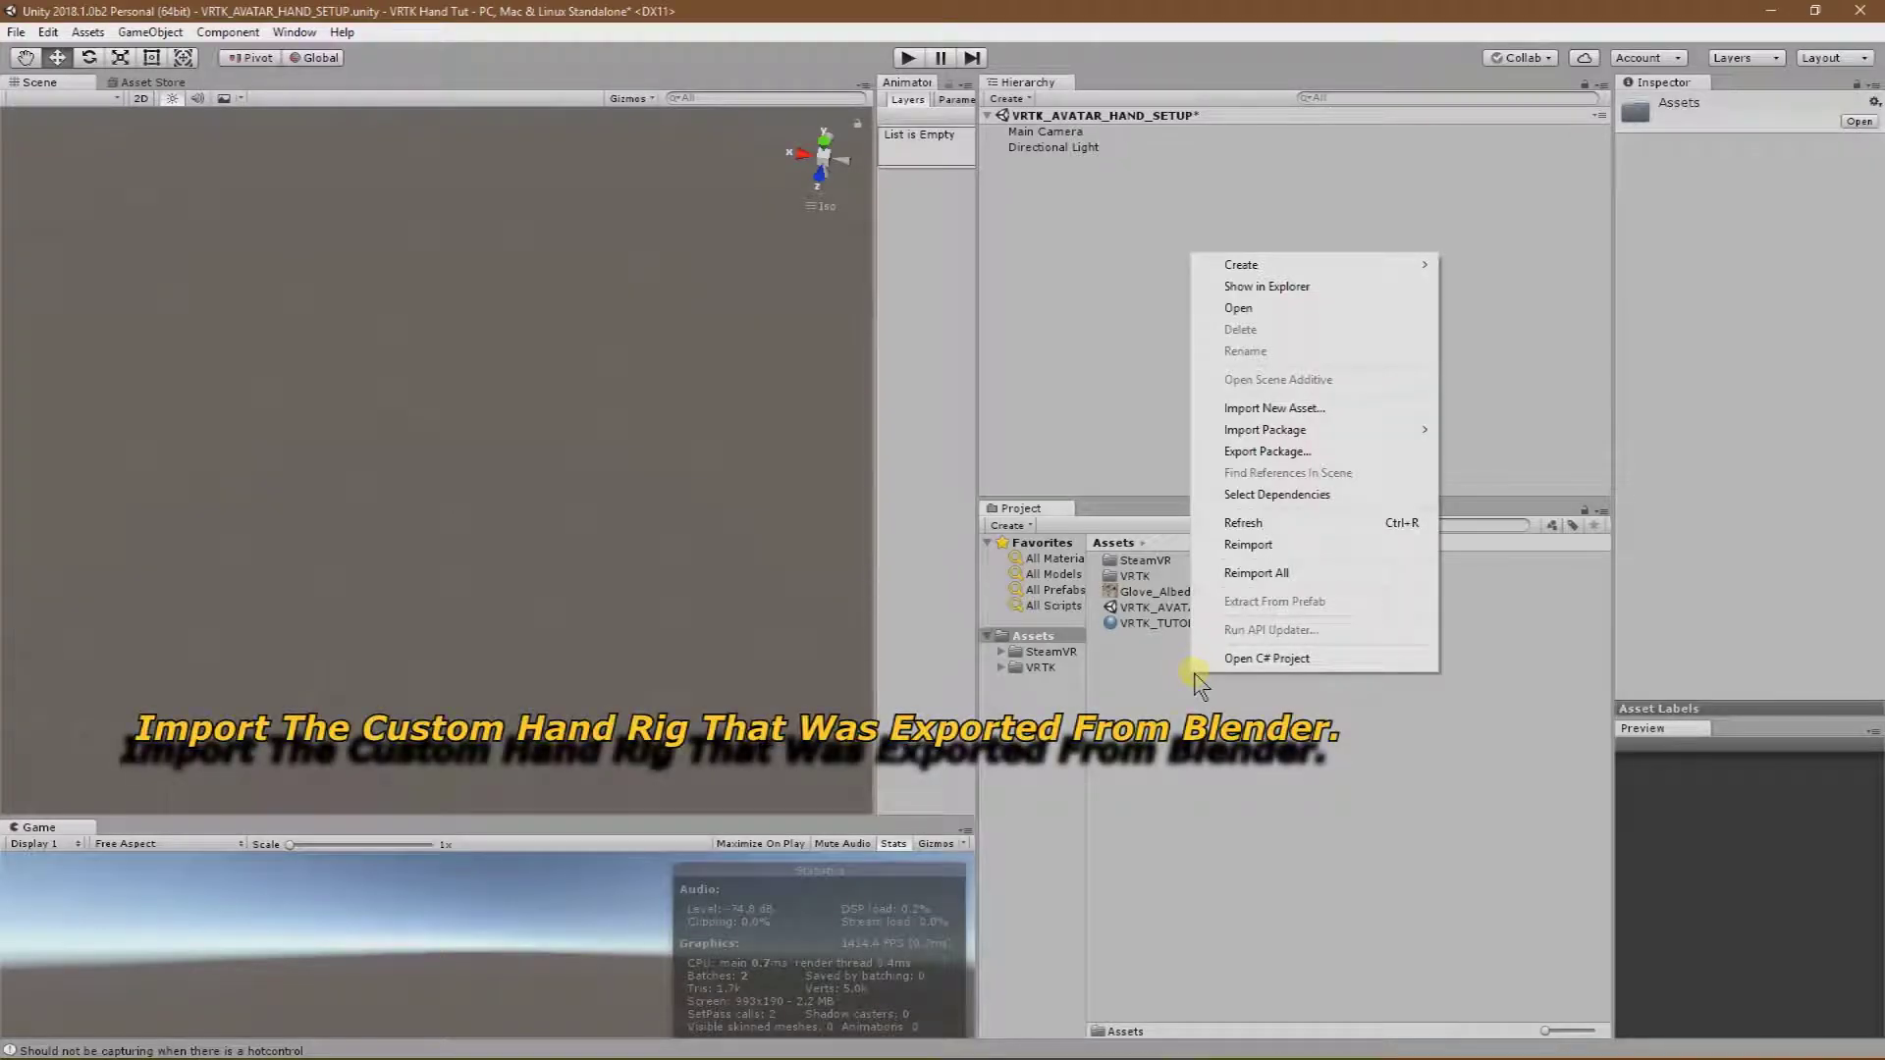
left_click(1279, 410)
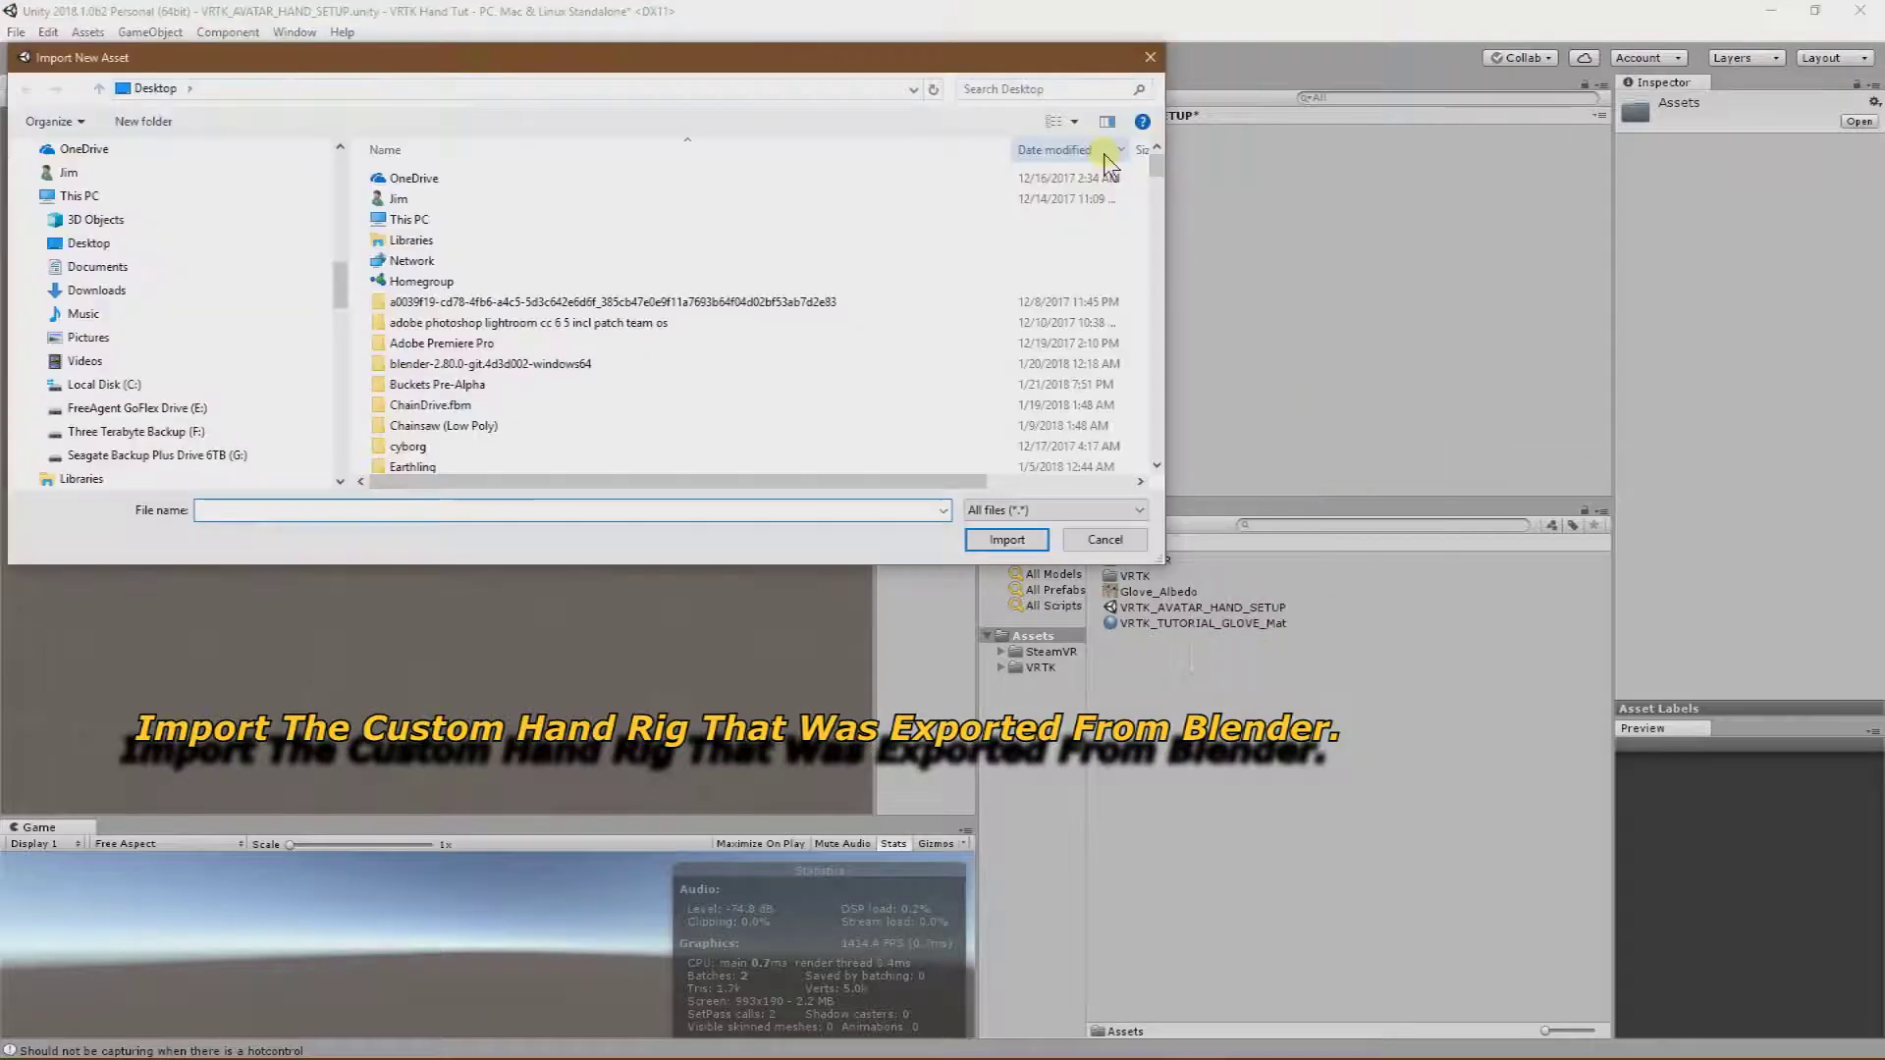
left_click(485, 239)
left_click(1005, 540)
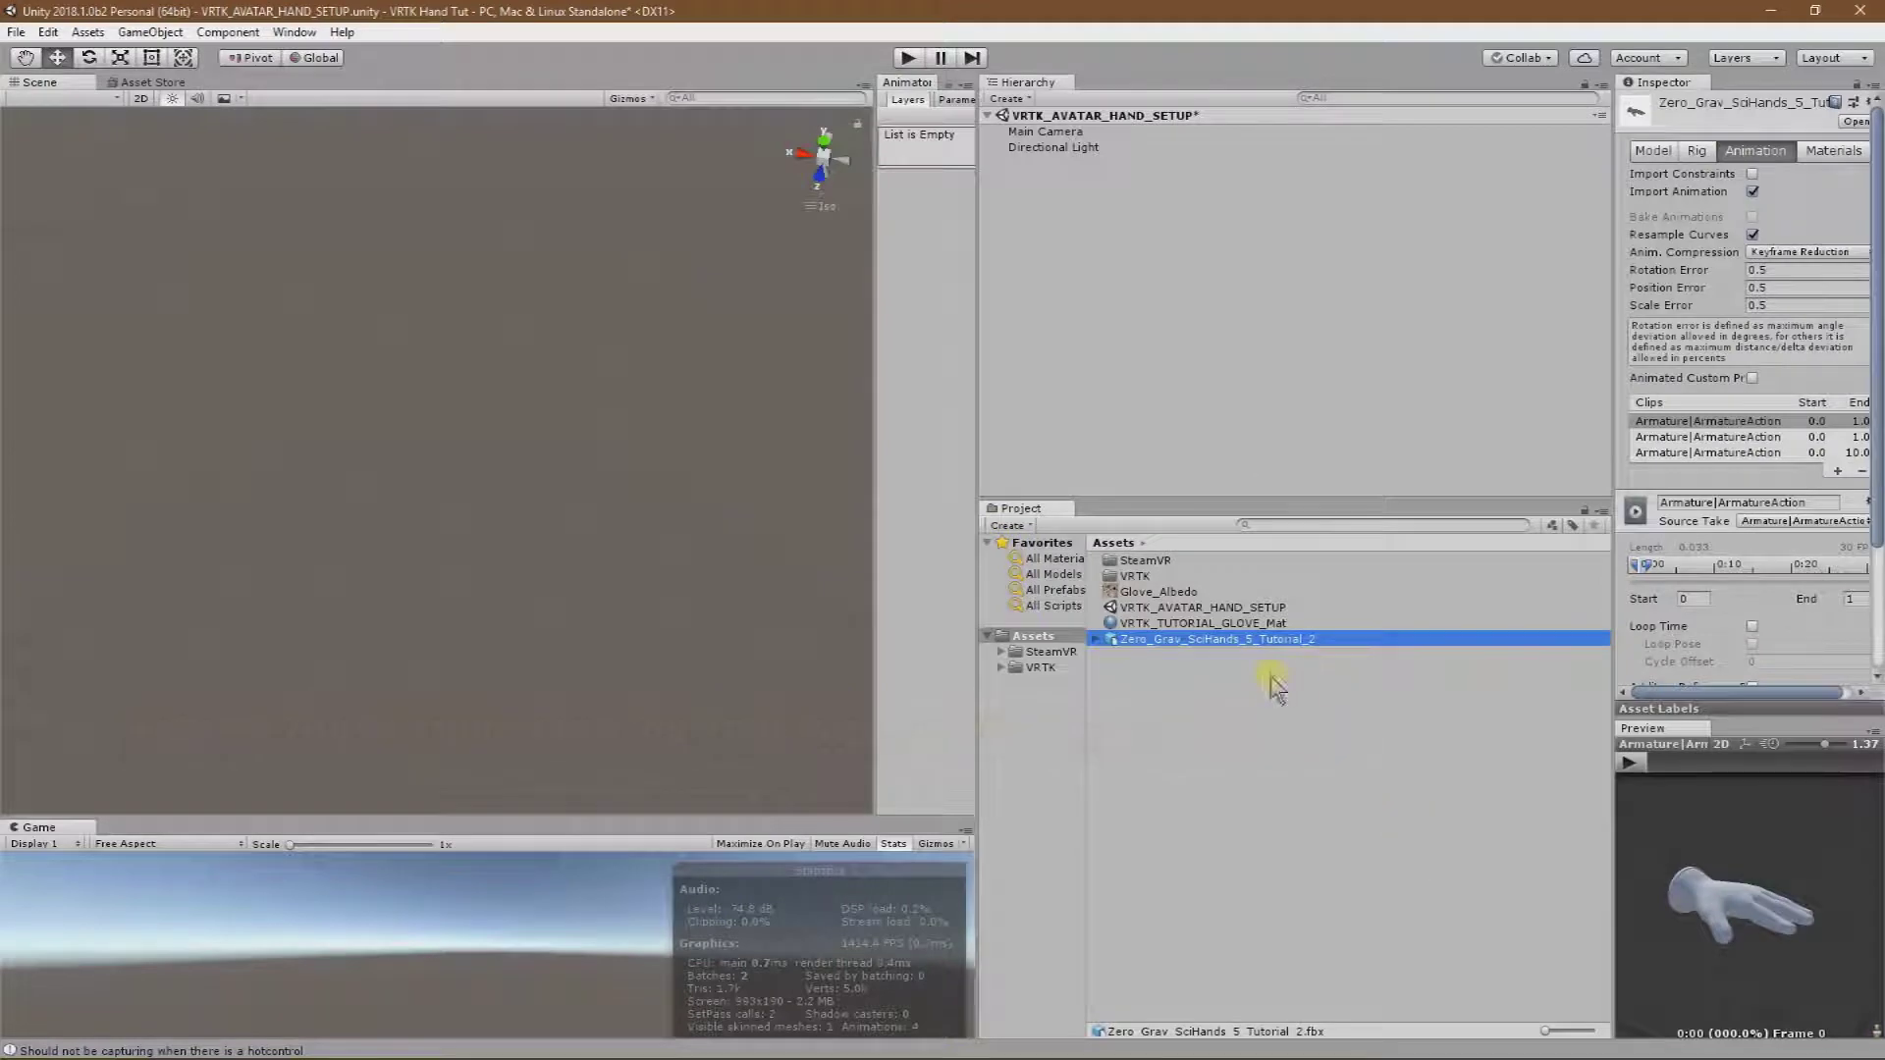
left_click_drag(1264, 653, 1199, 299)
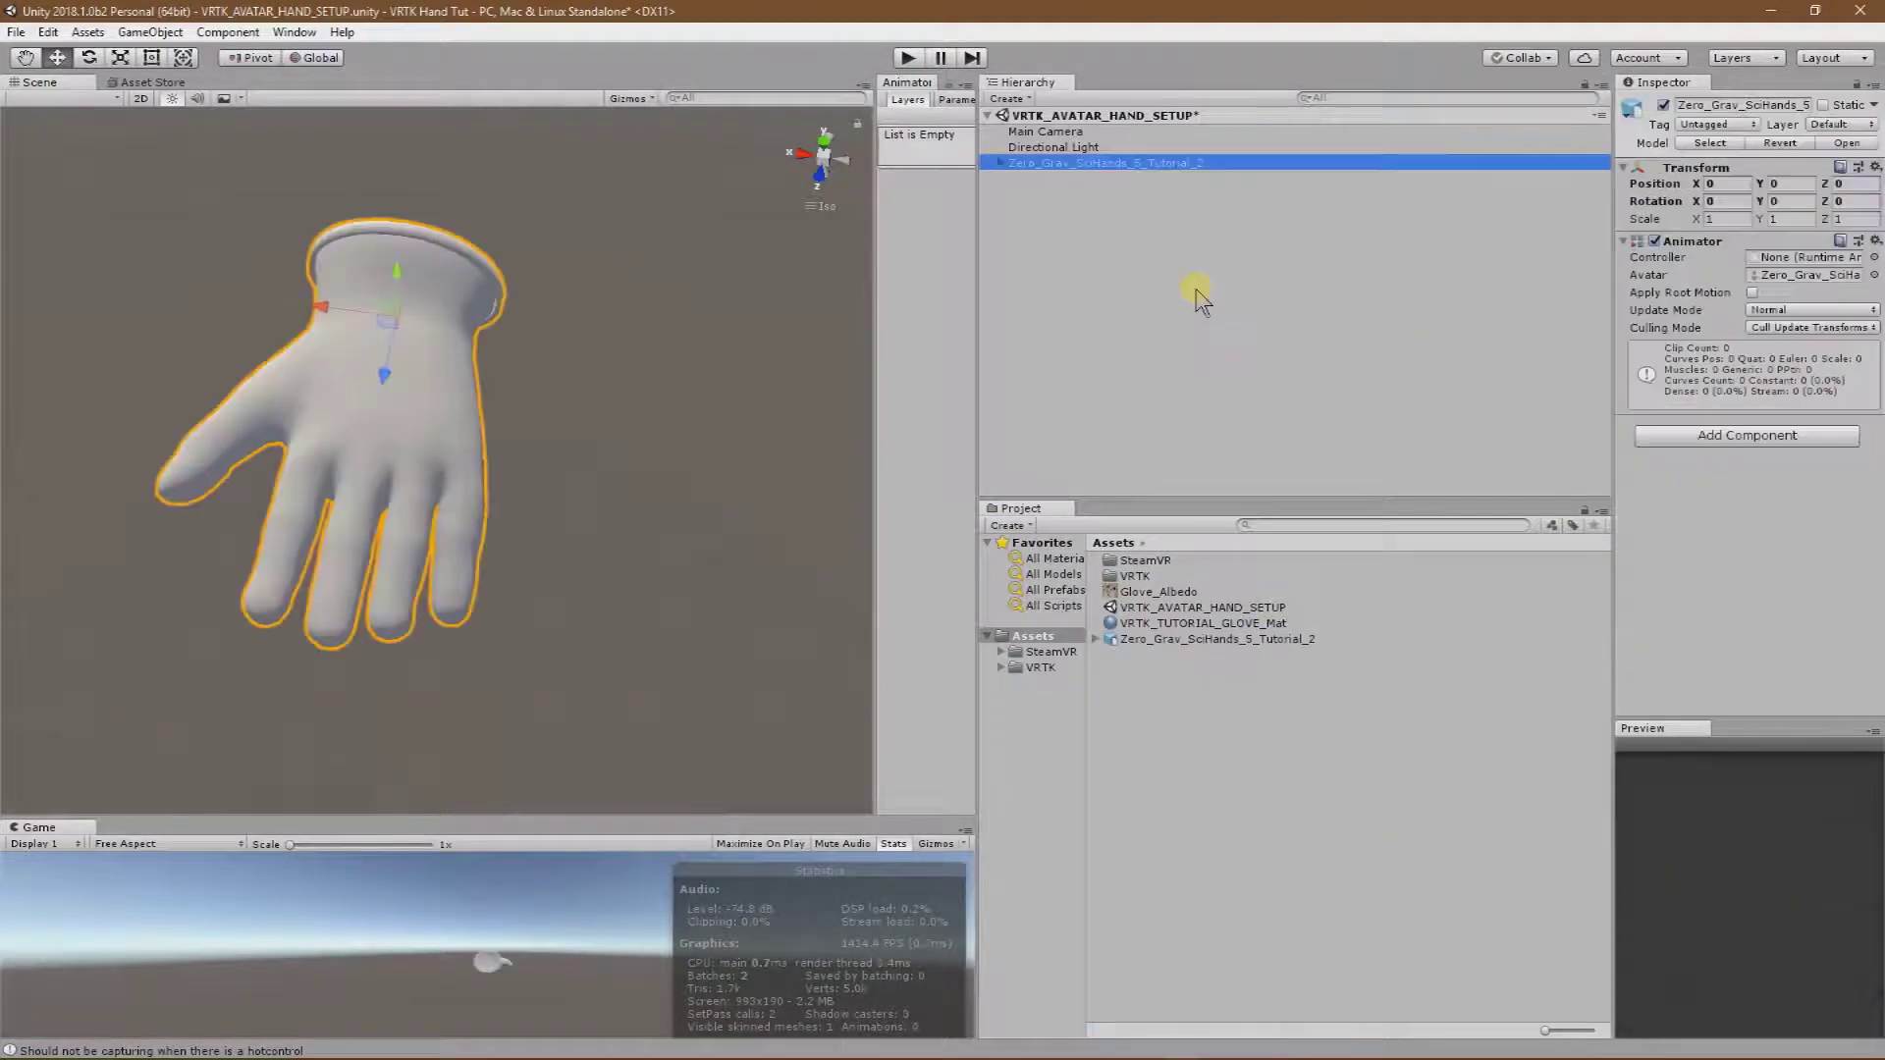
Apply the VRTK_TUTORIAL_GLOVE_Mat material to the hand model in the scene and clear the selection.
left_click_drag(488, 608, 717, 480, "alt")
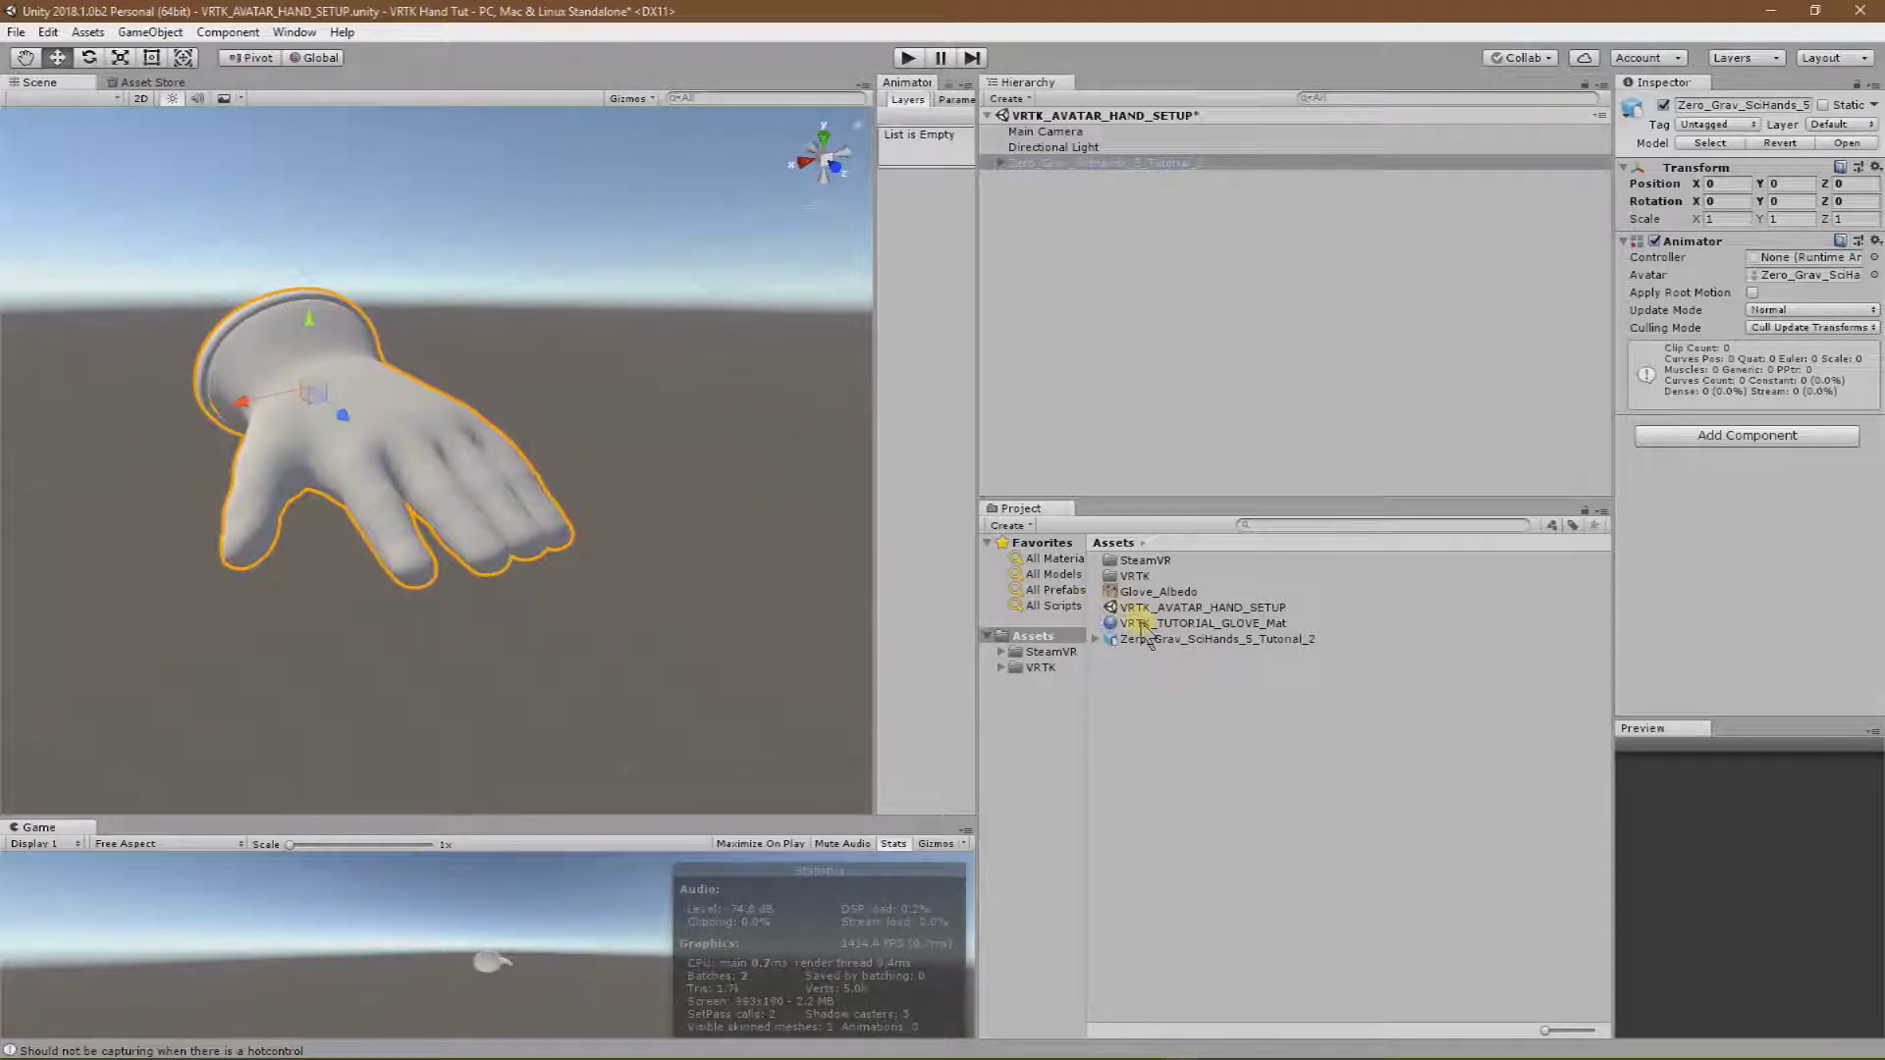
left_click_drag(1139, 625, 439, 450)
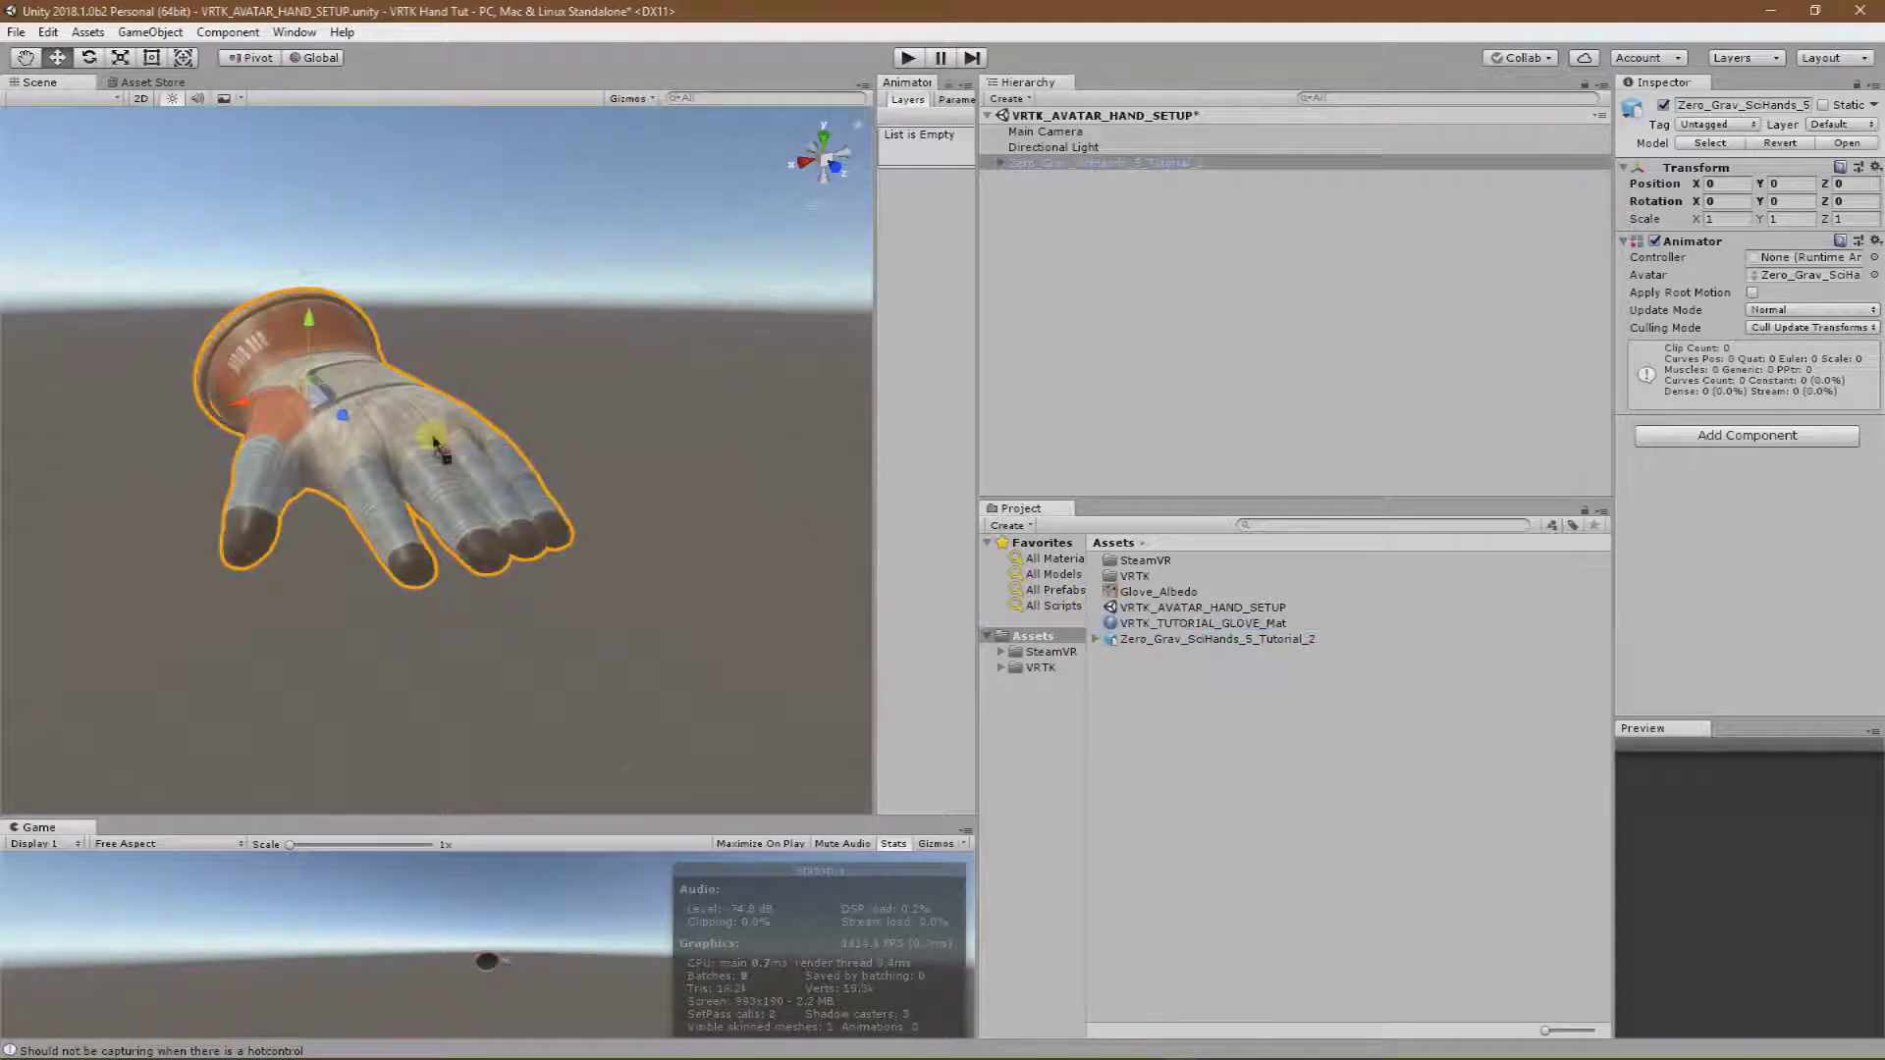
left_click(1301, 840)
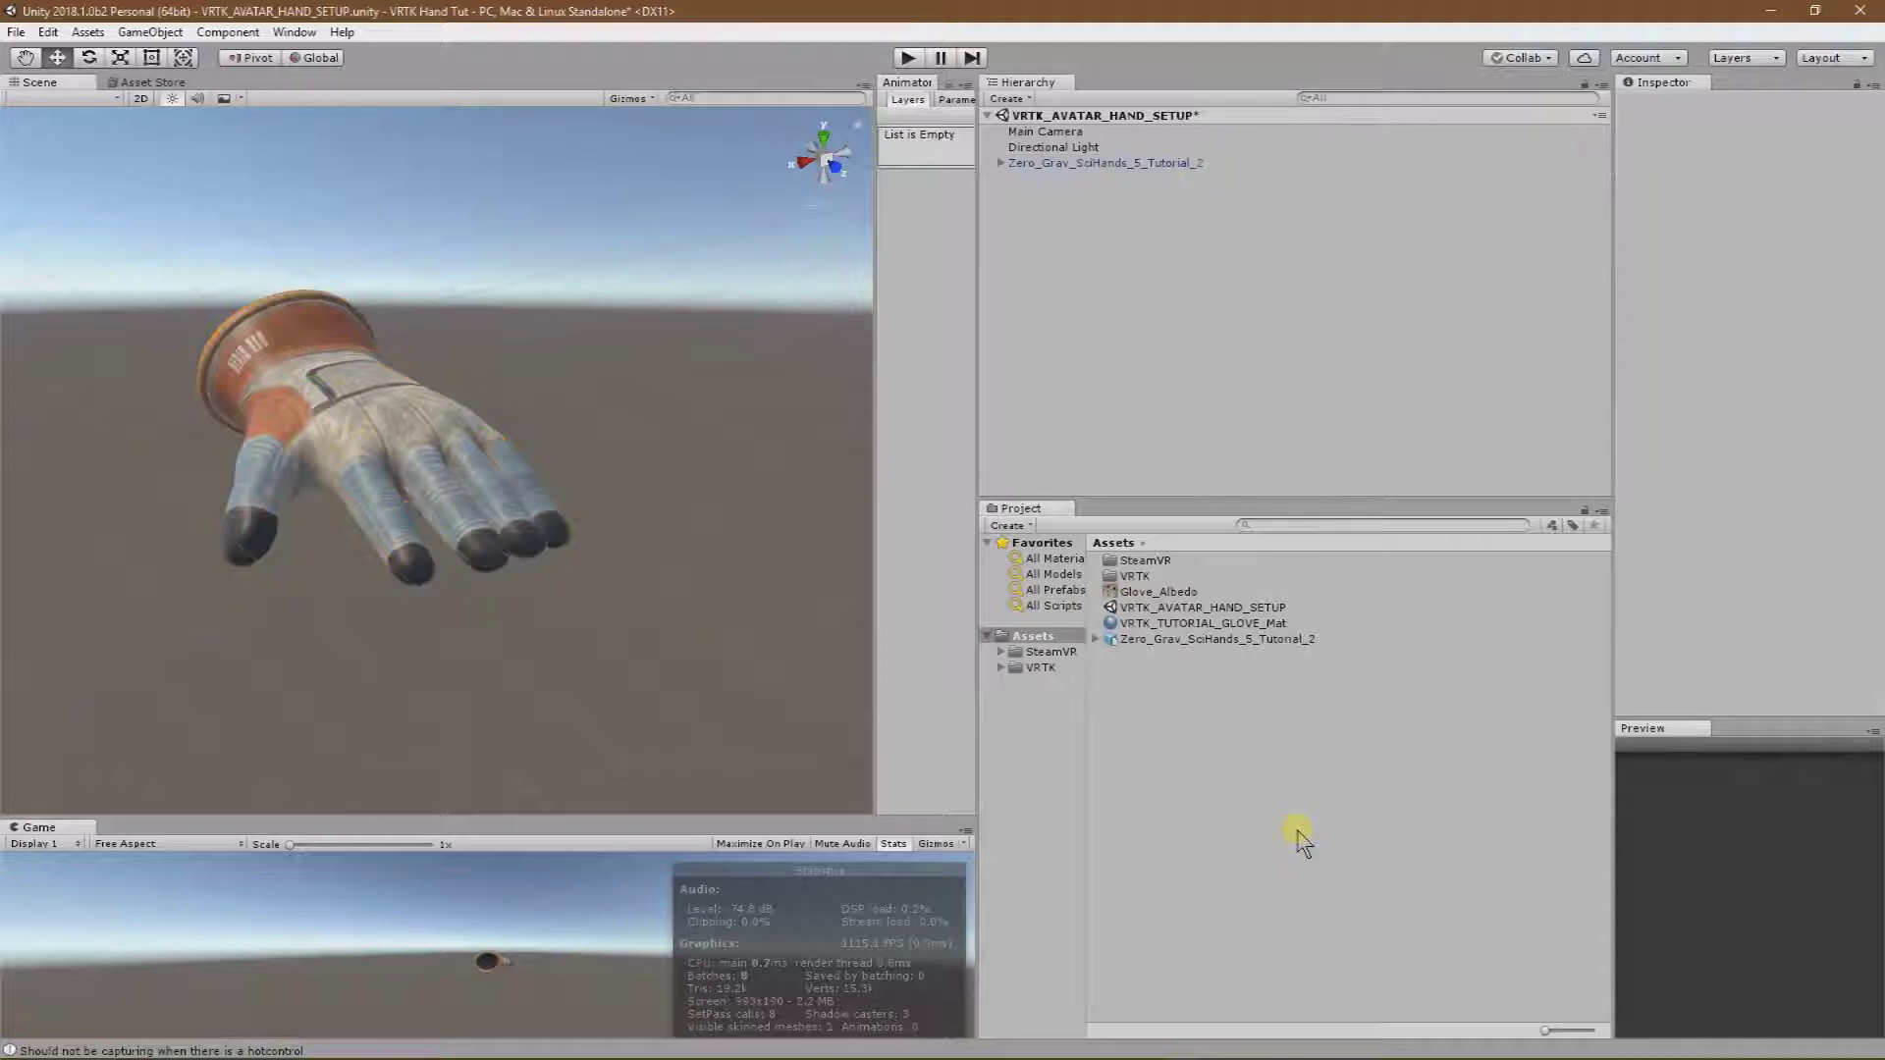
left_click_drag(704, 475, 529, 592, "alt")
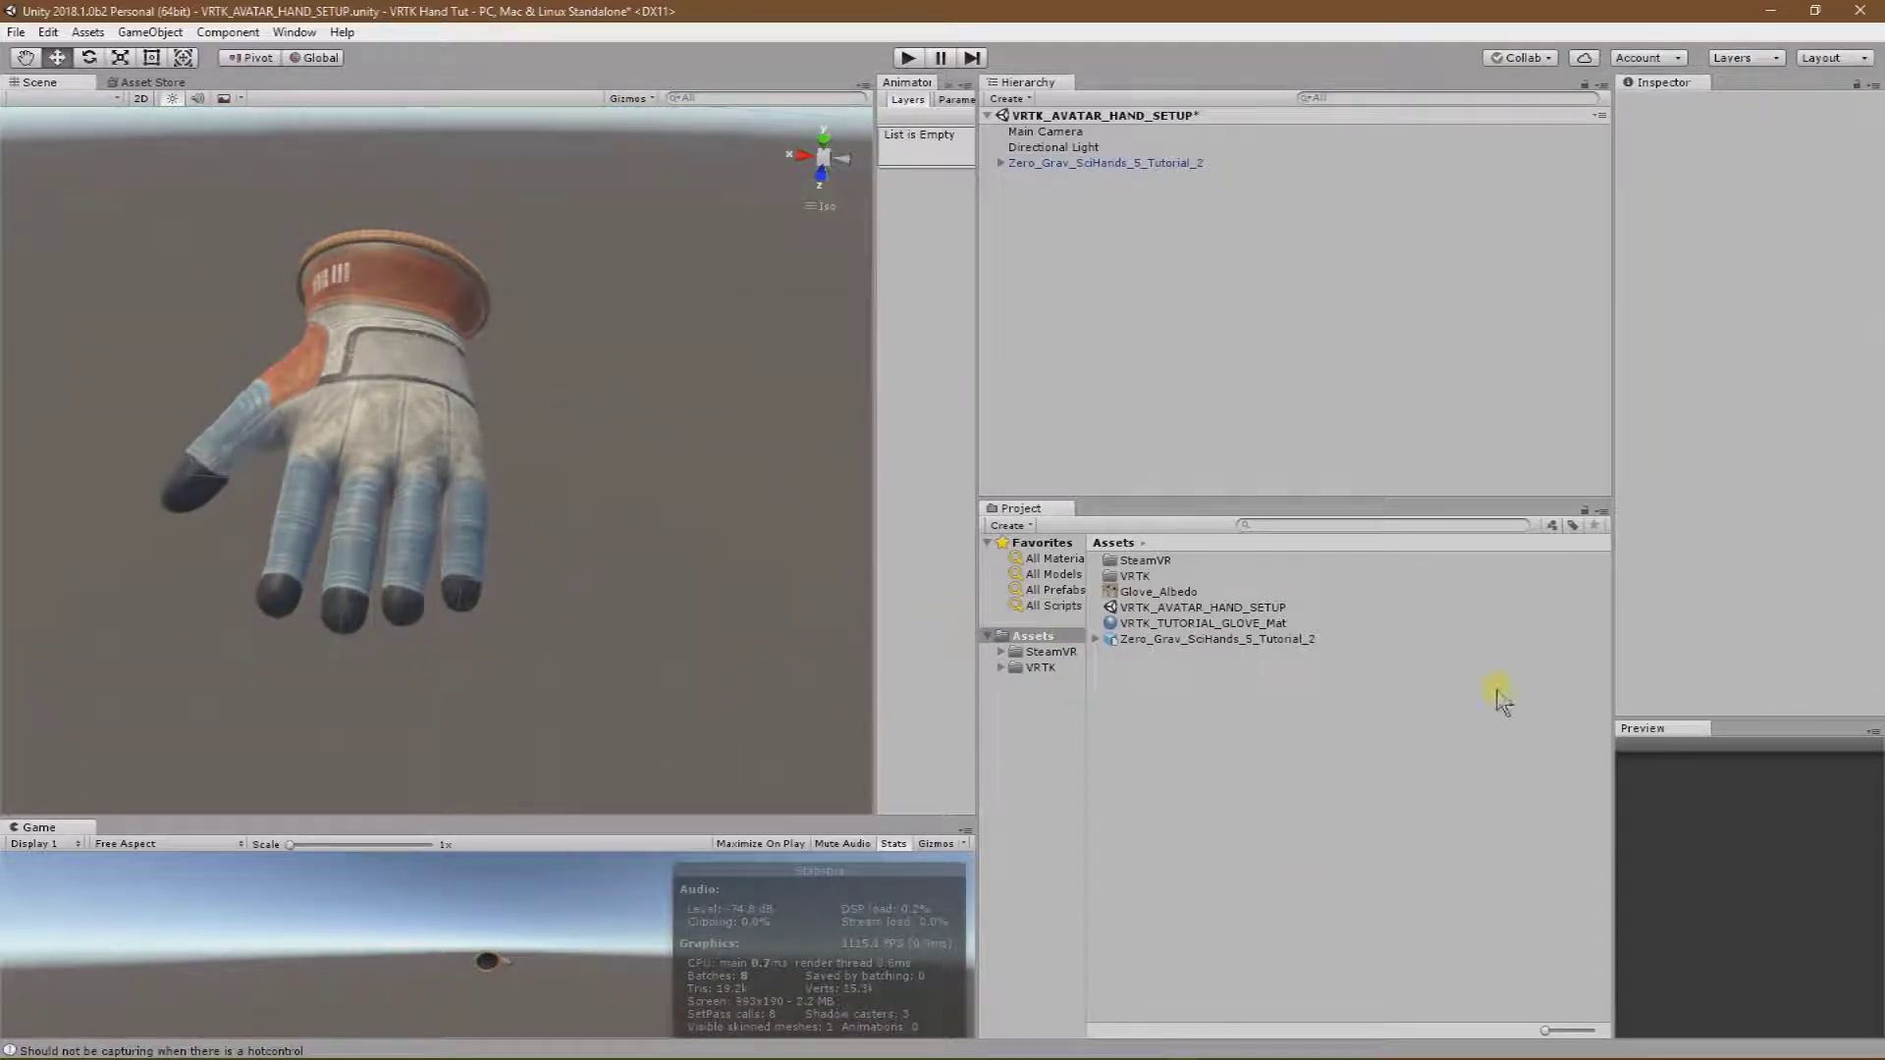
In the animation import settings of Zero_Grav_SciHands_5_Tutorial_2, add two copies of the Armature|ArmatureAction.002 clip.
left_click(1276, 639)
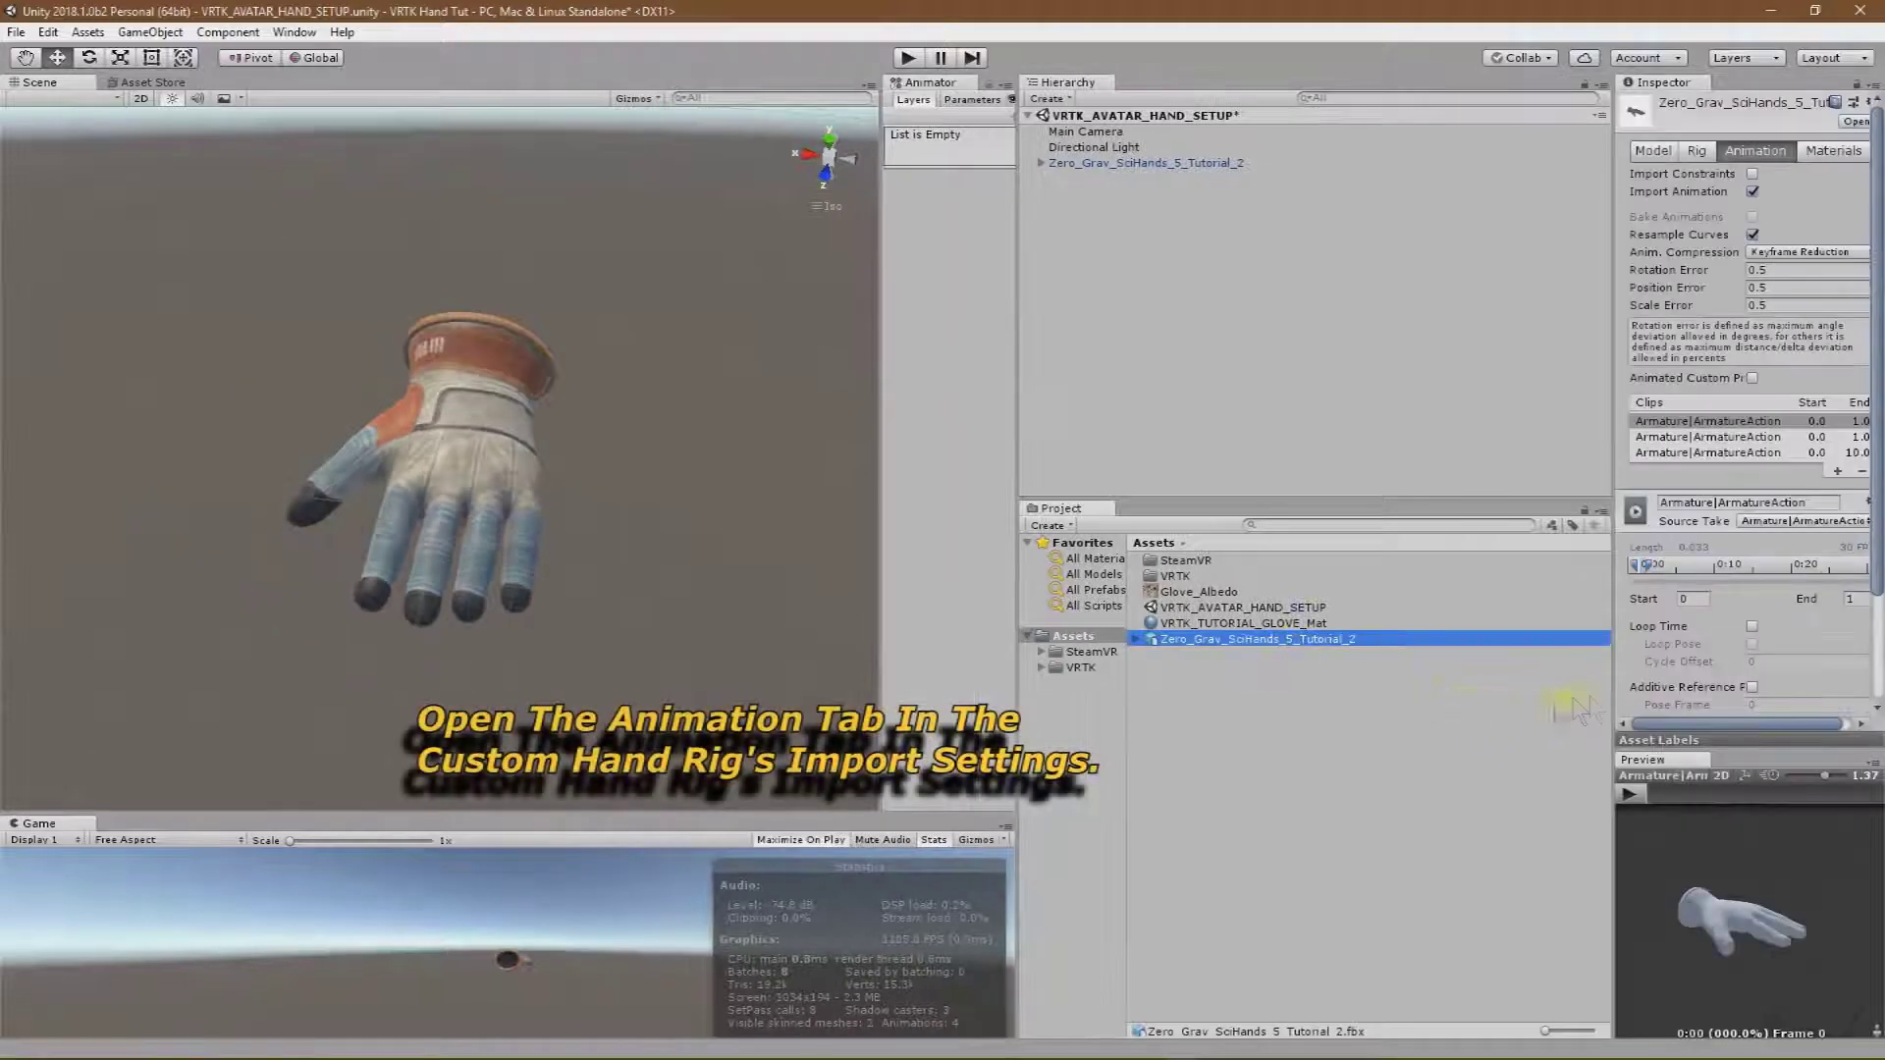
left_click_drag(1612, 695, 1364, 711)
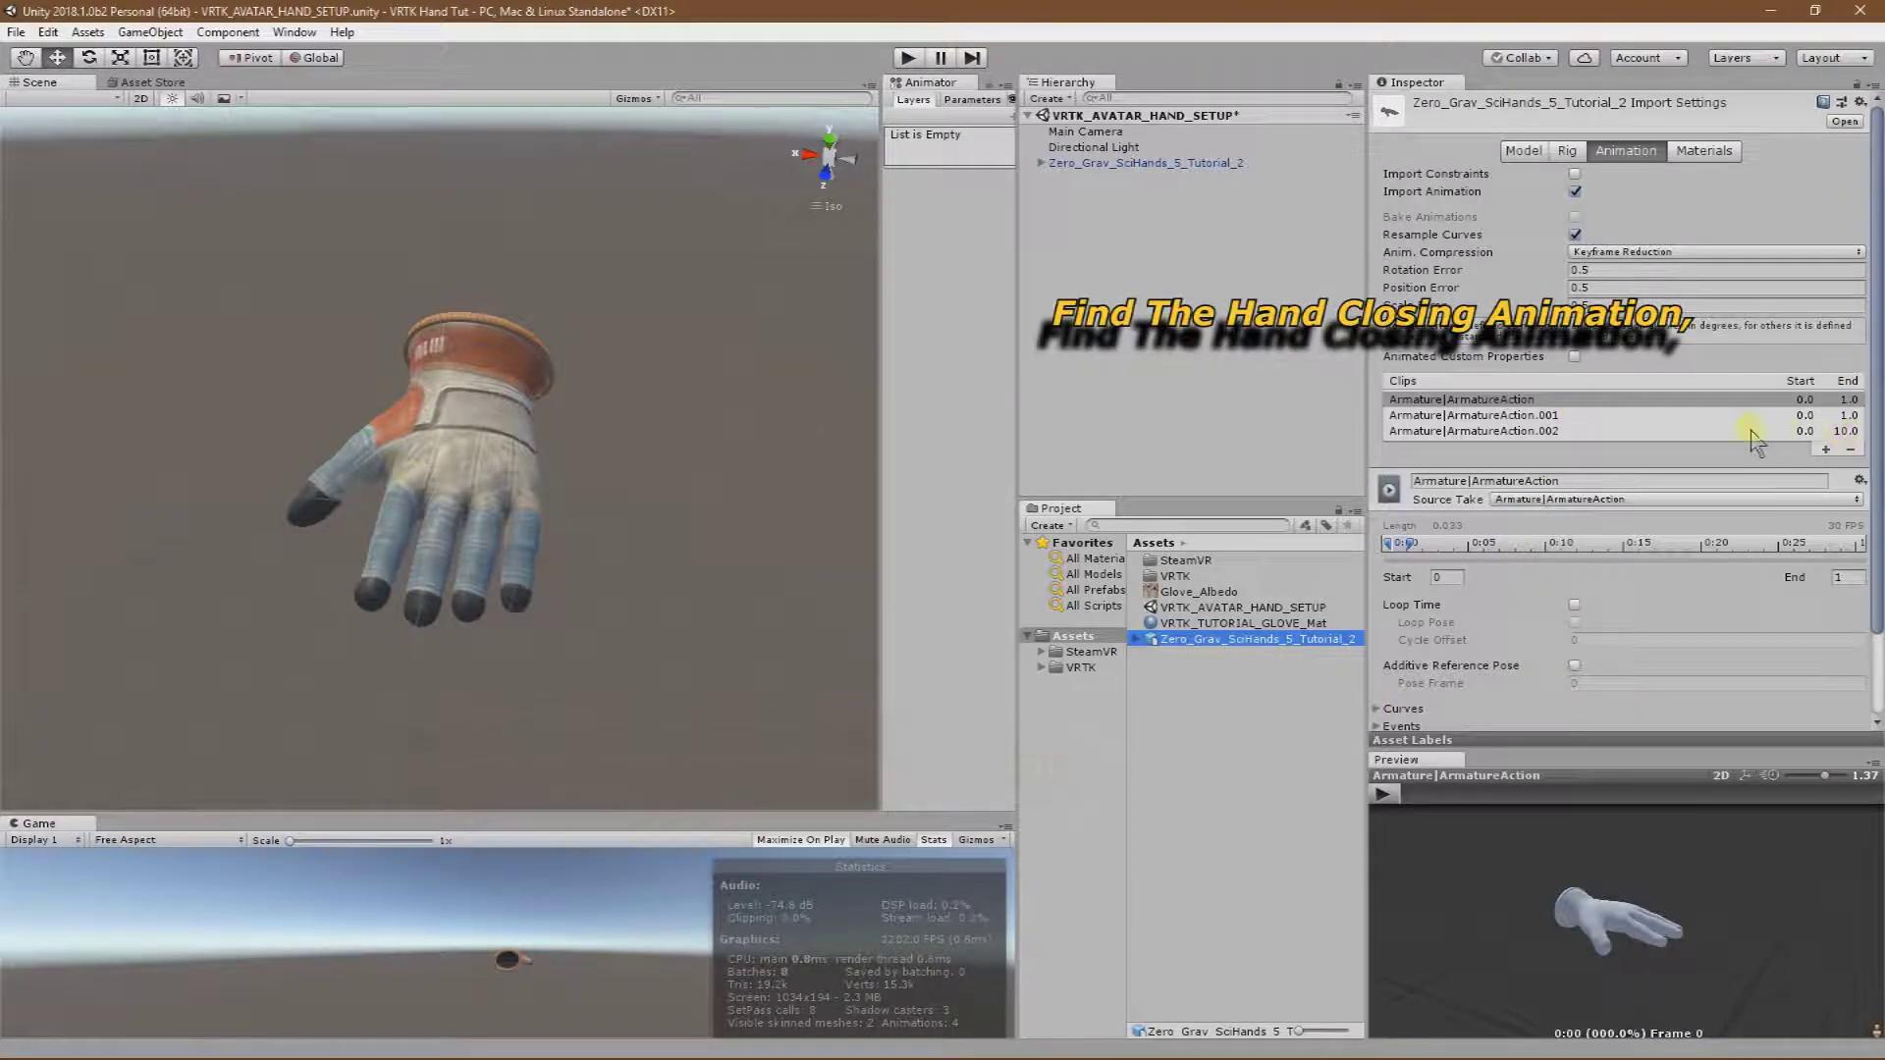
left_click(1559, 436)
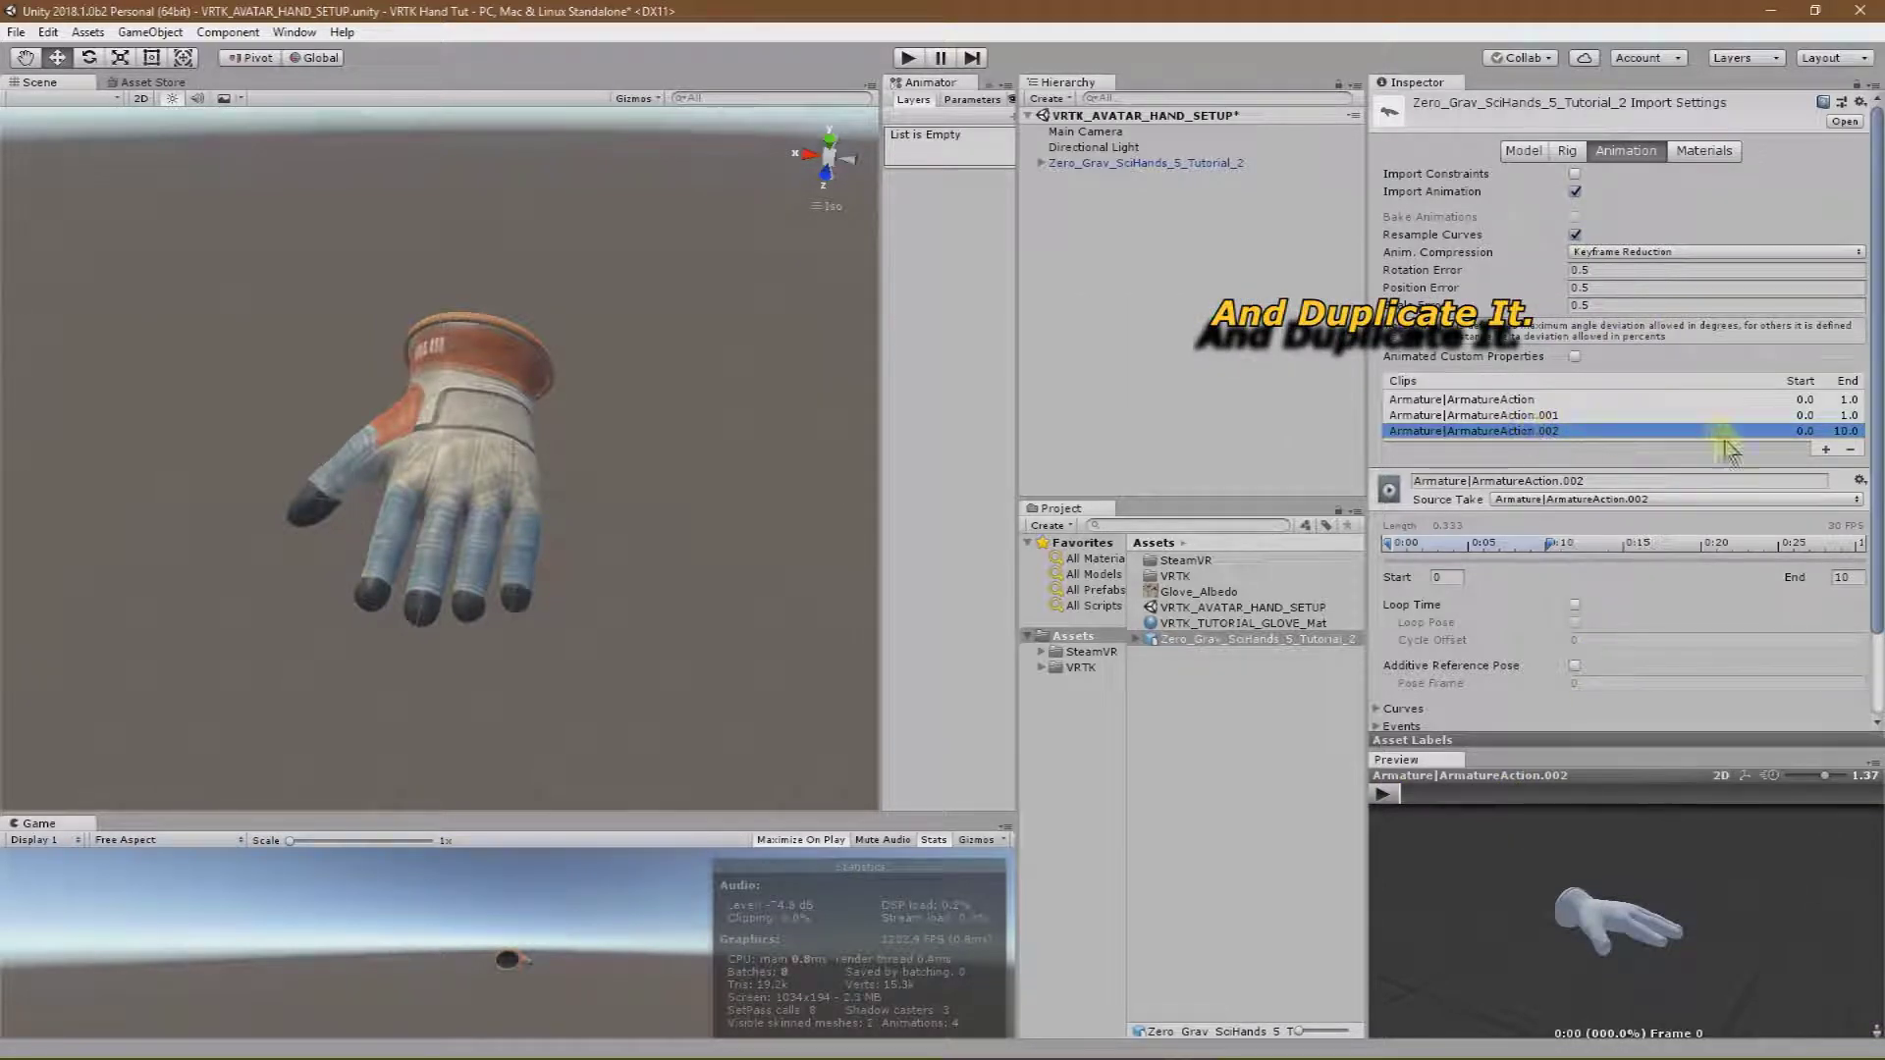
left_click(1825, 449)
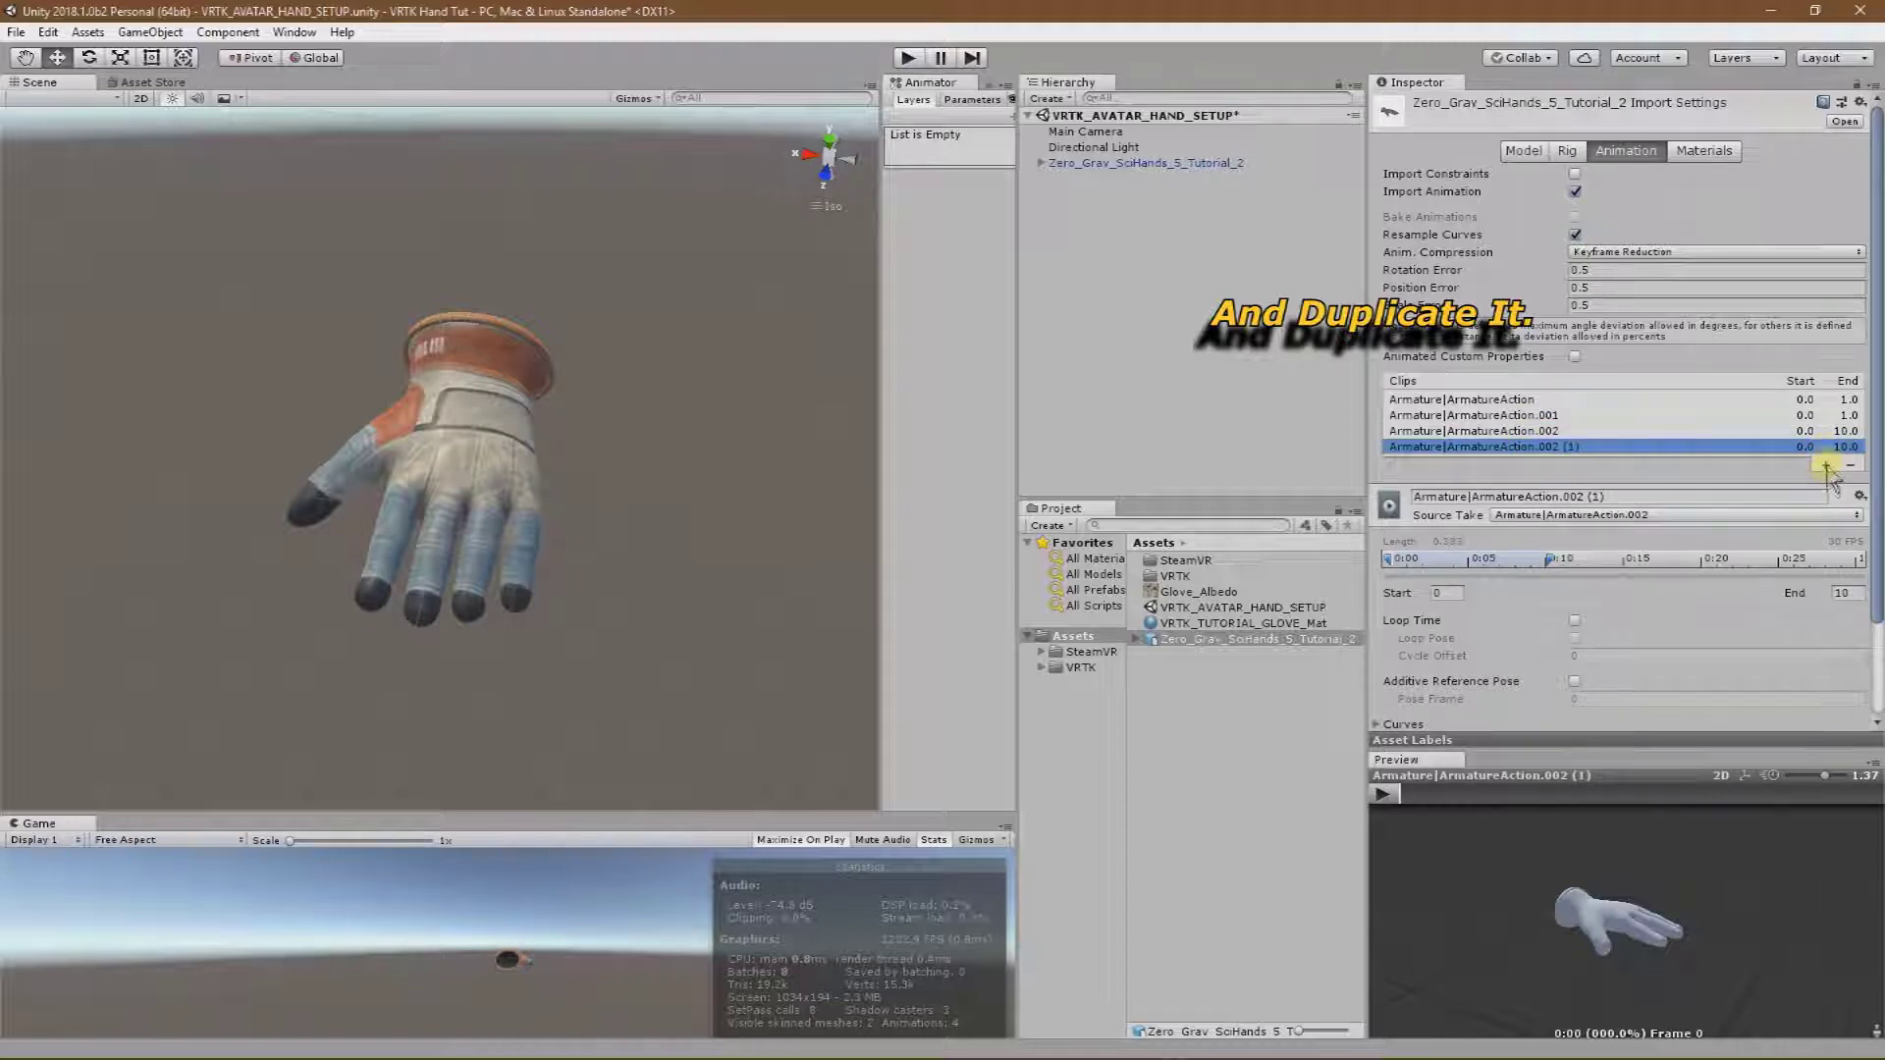
left_click(1825, 465)
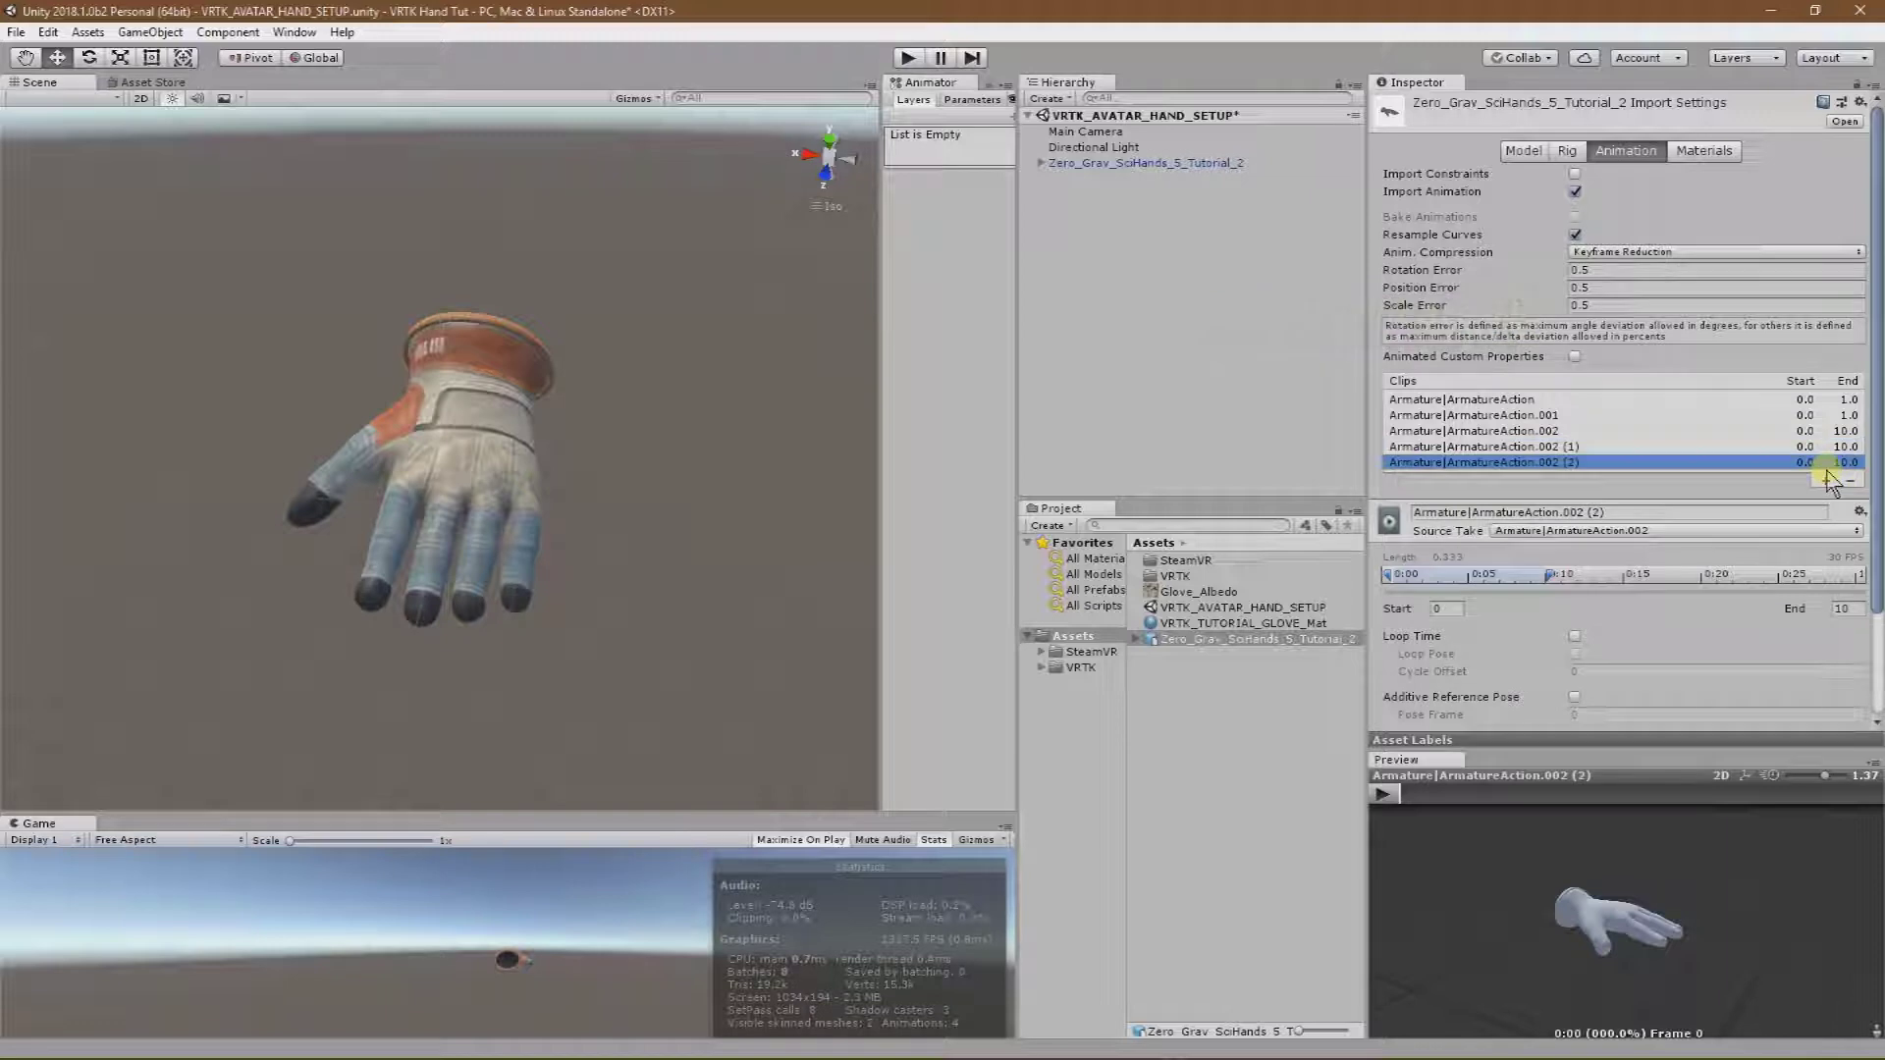
Rename the clip copy Armature|ArmatureAction.002 (1) to VRTK_Custom_Hand_Open and copy the VRTK_Custom_Hand_ prefix.
left_click(1577, 448)
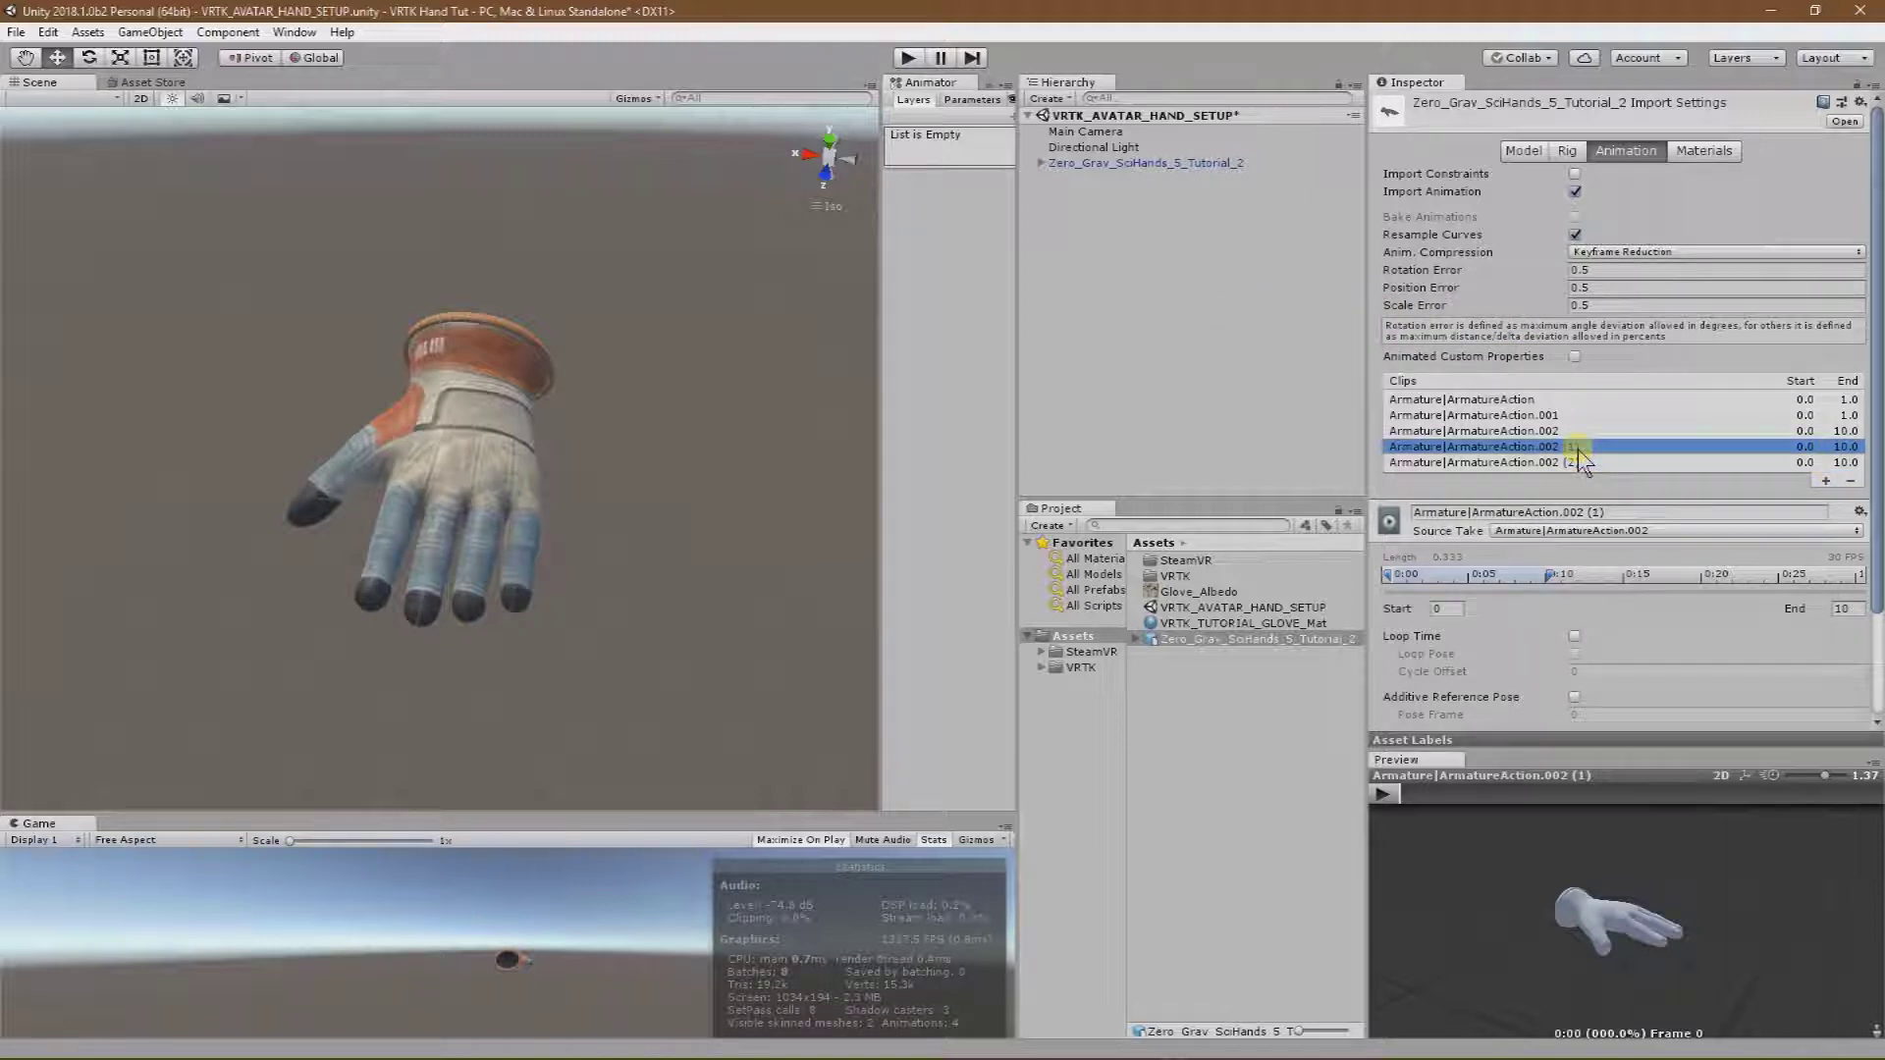
left_click(1622, 514)
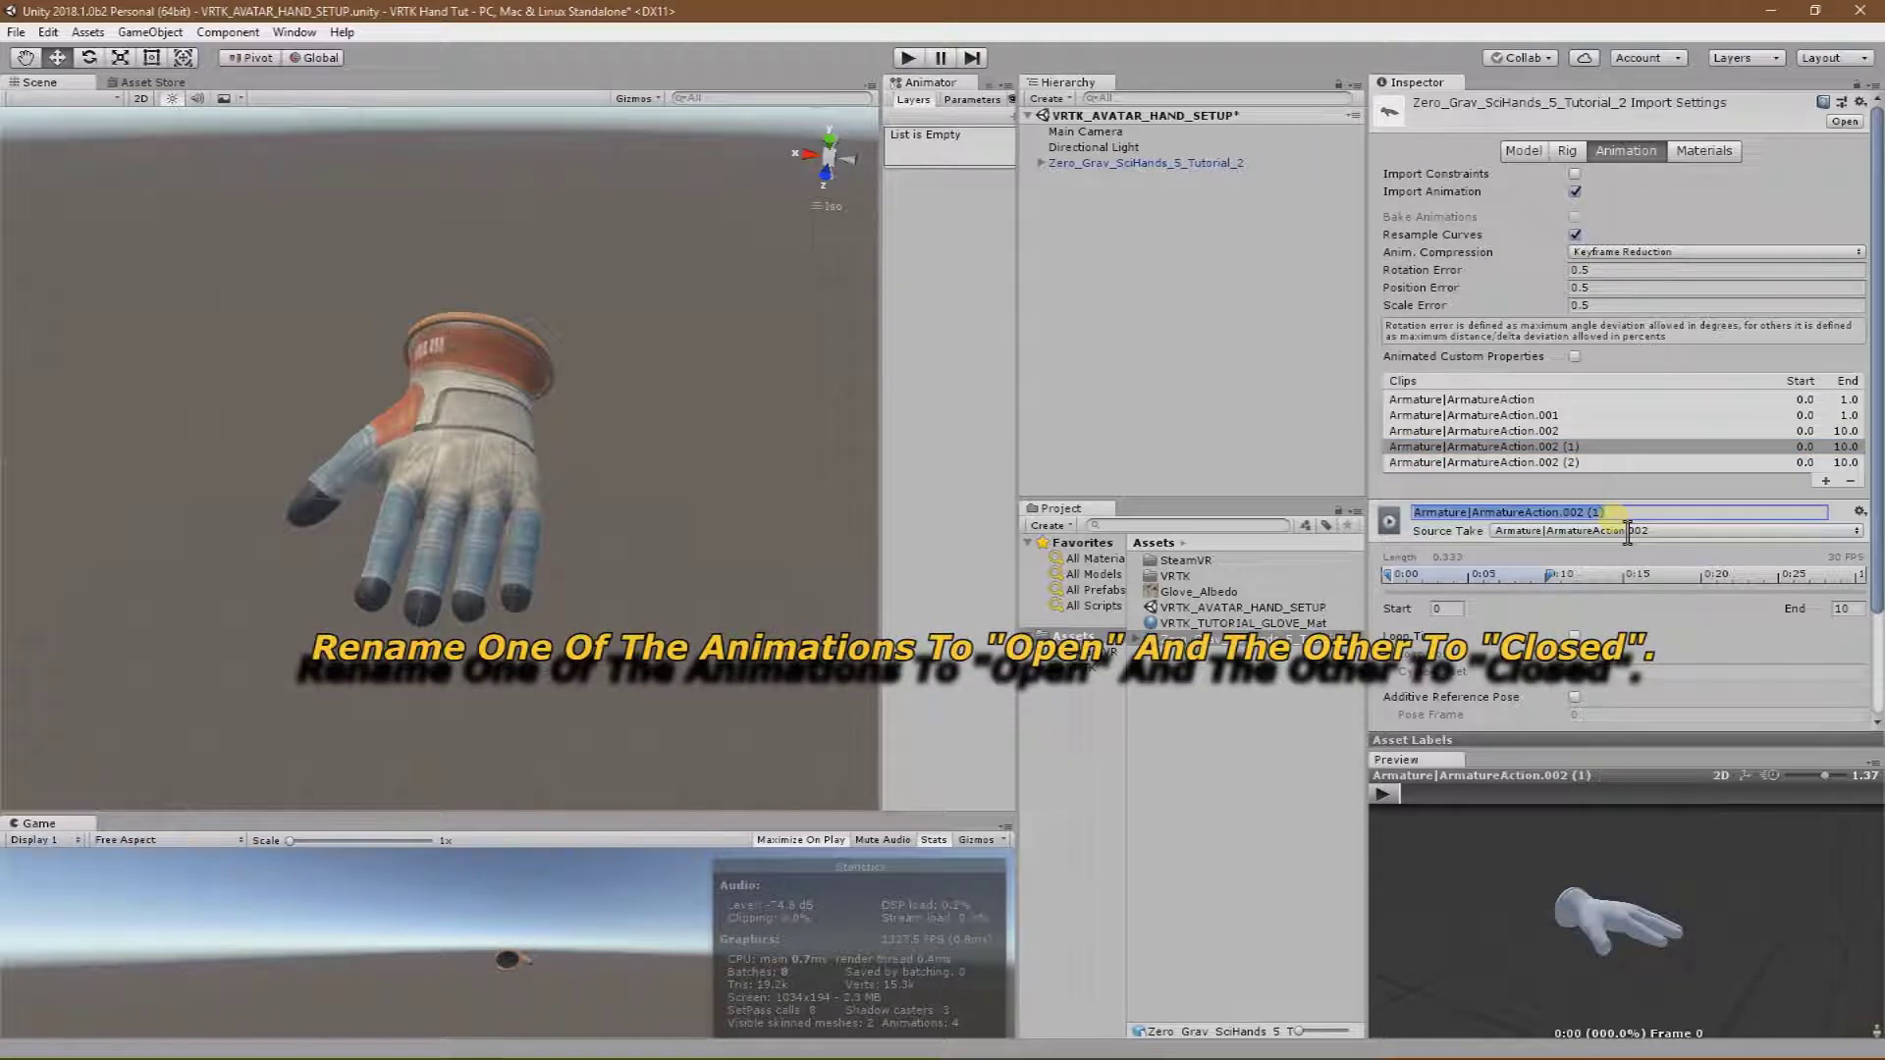
type("VRTK_C")
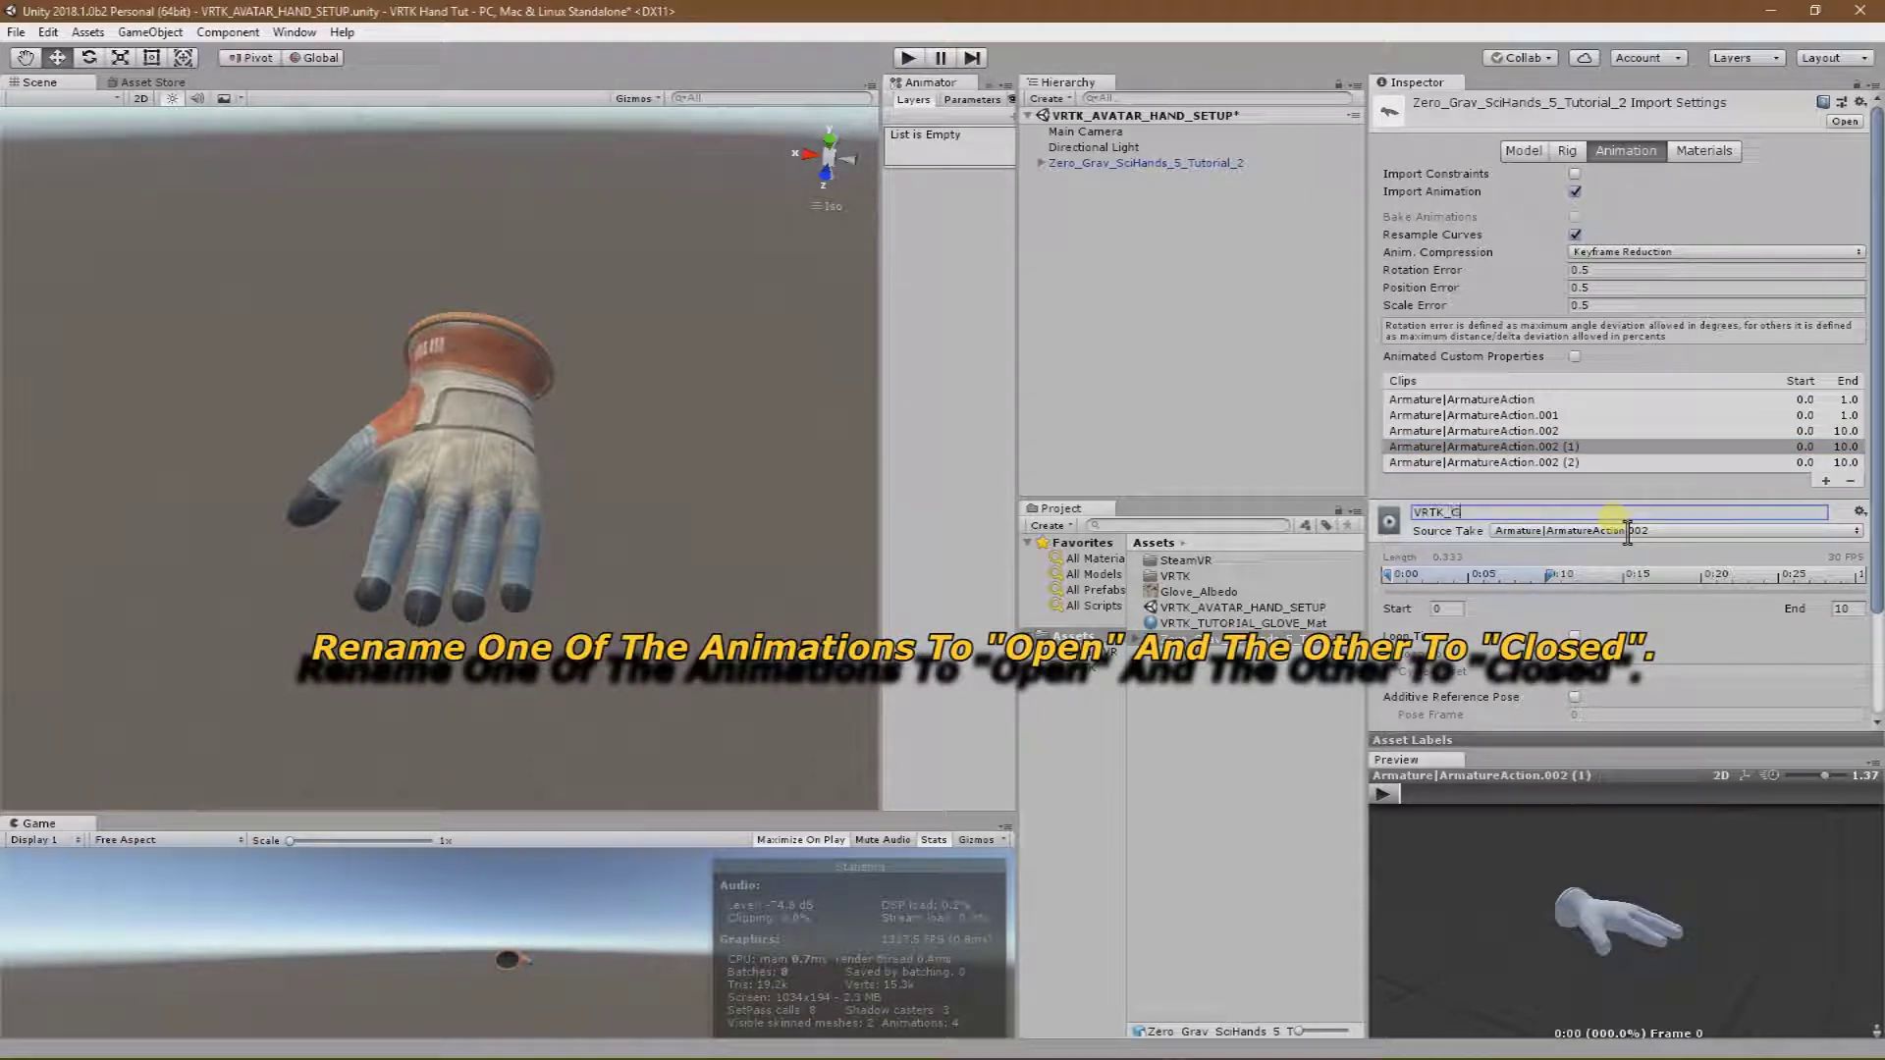
type("ustom_Hand_")
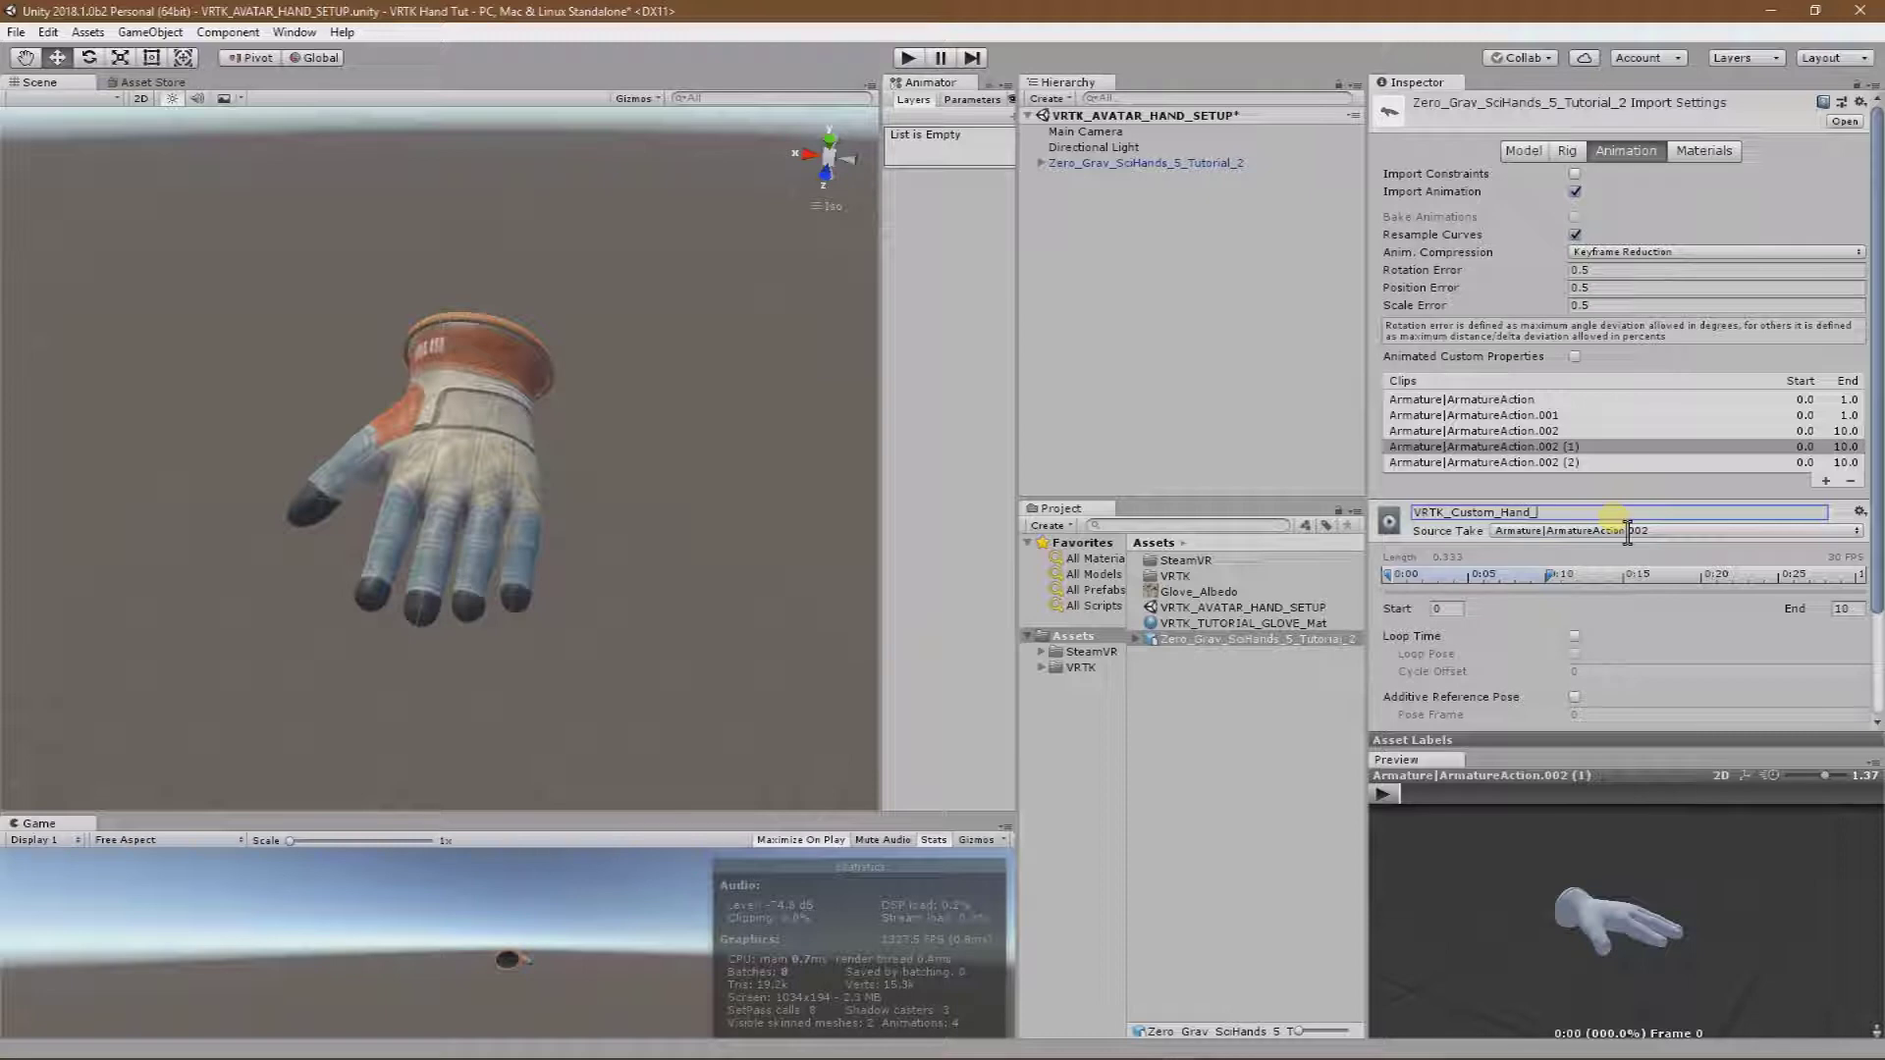
type("Open")
left_click_drag(1538, 521, 1439, 515)
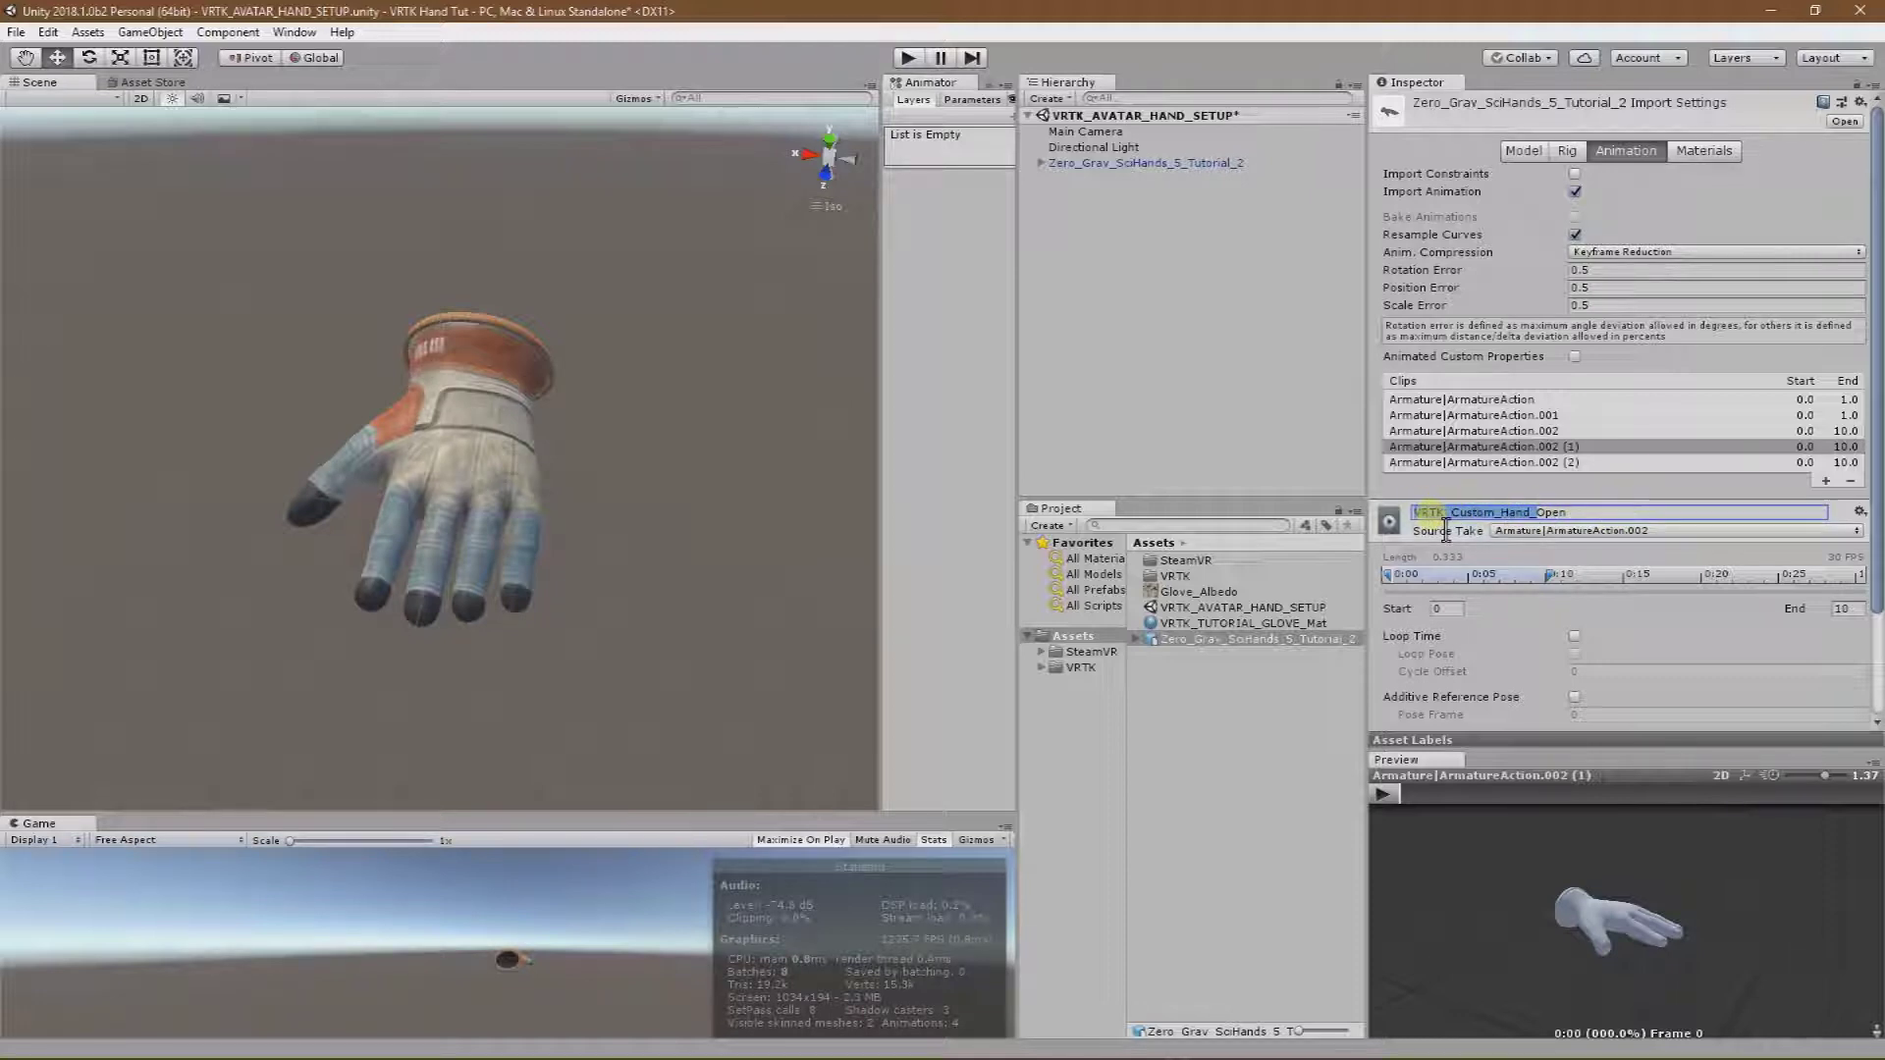
key("ctrl+c")
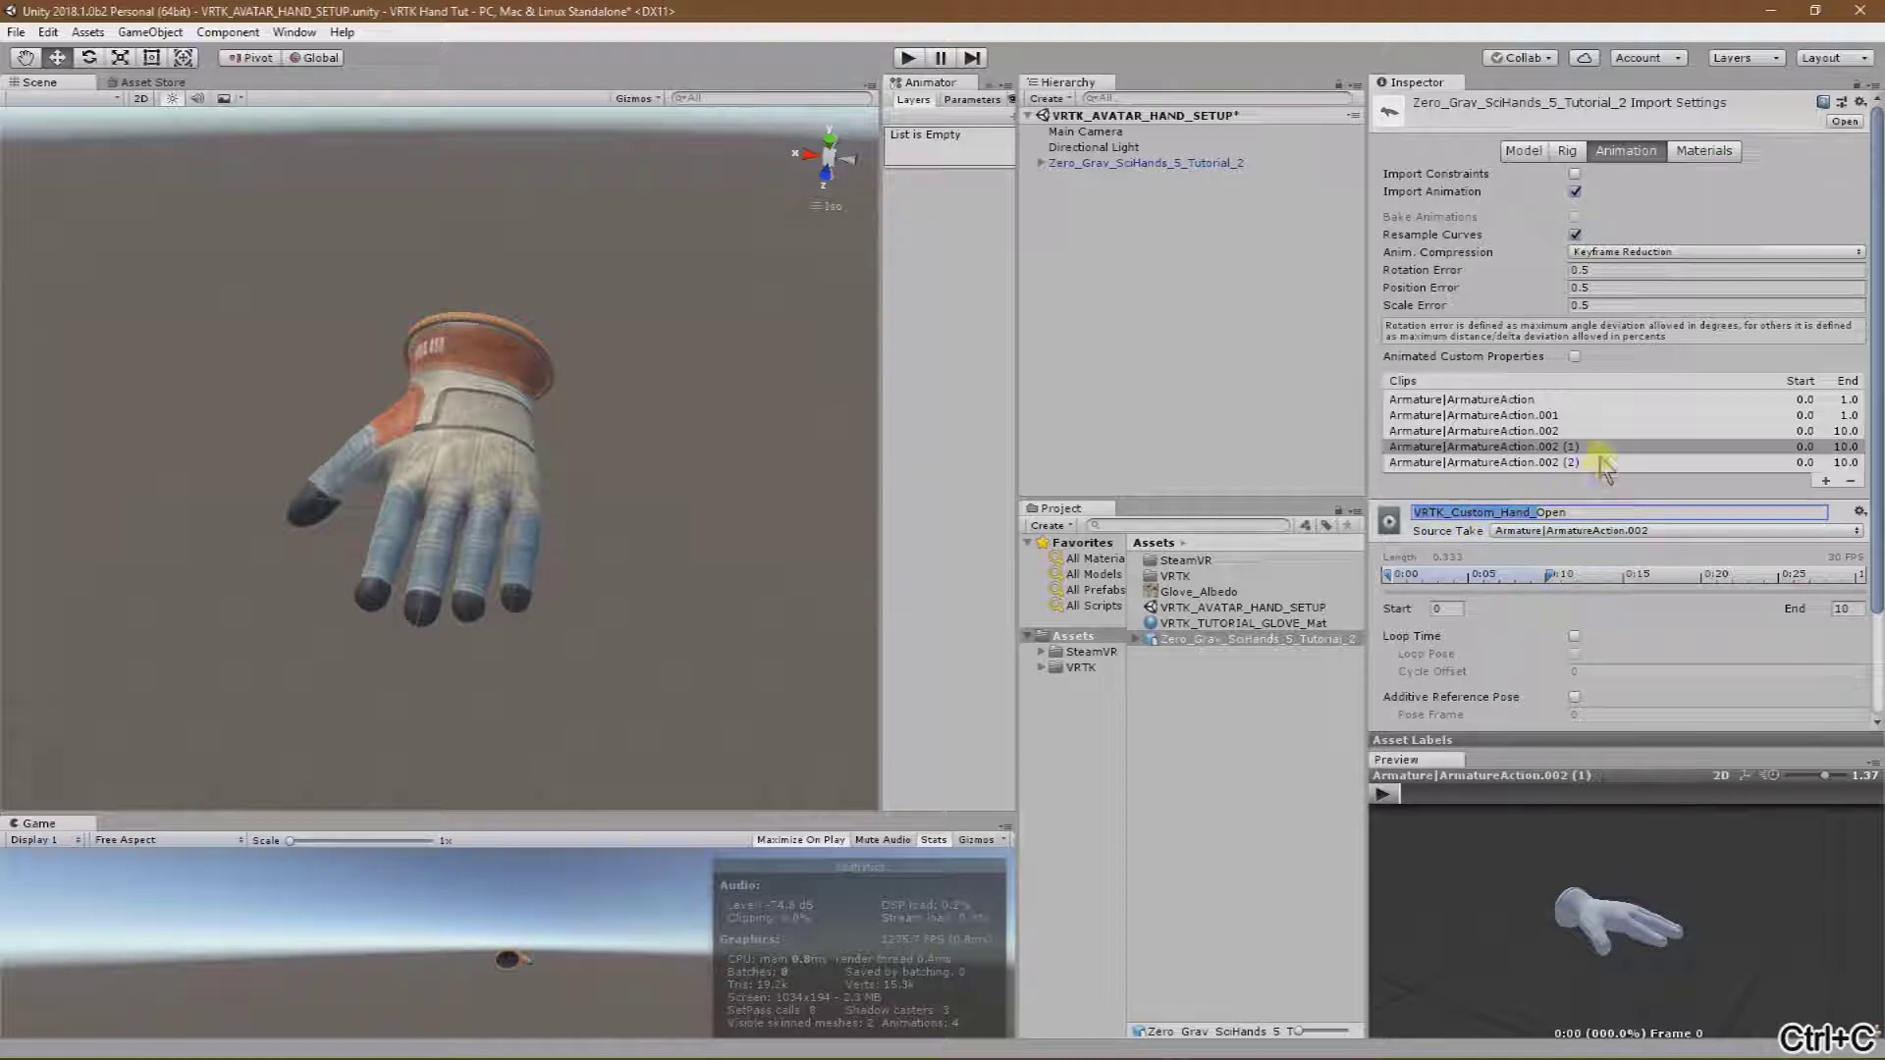
left_click(1619, 518)
key("Return")
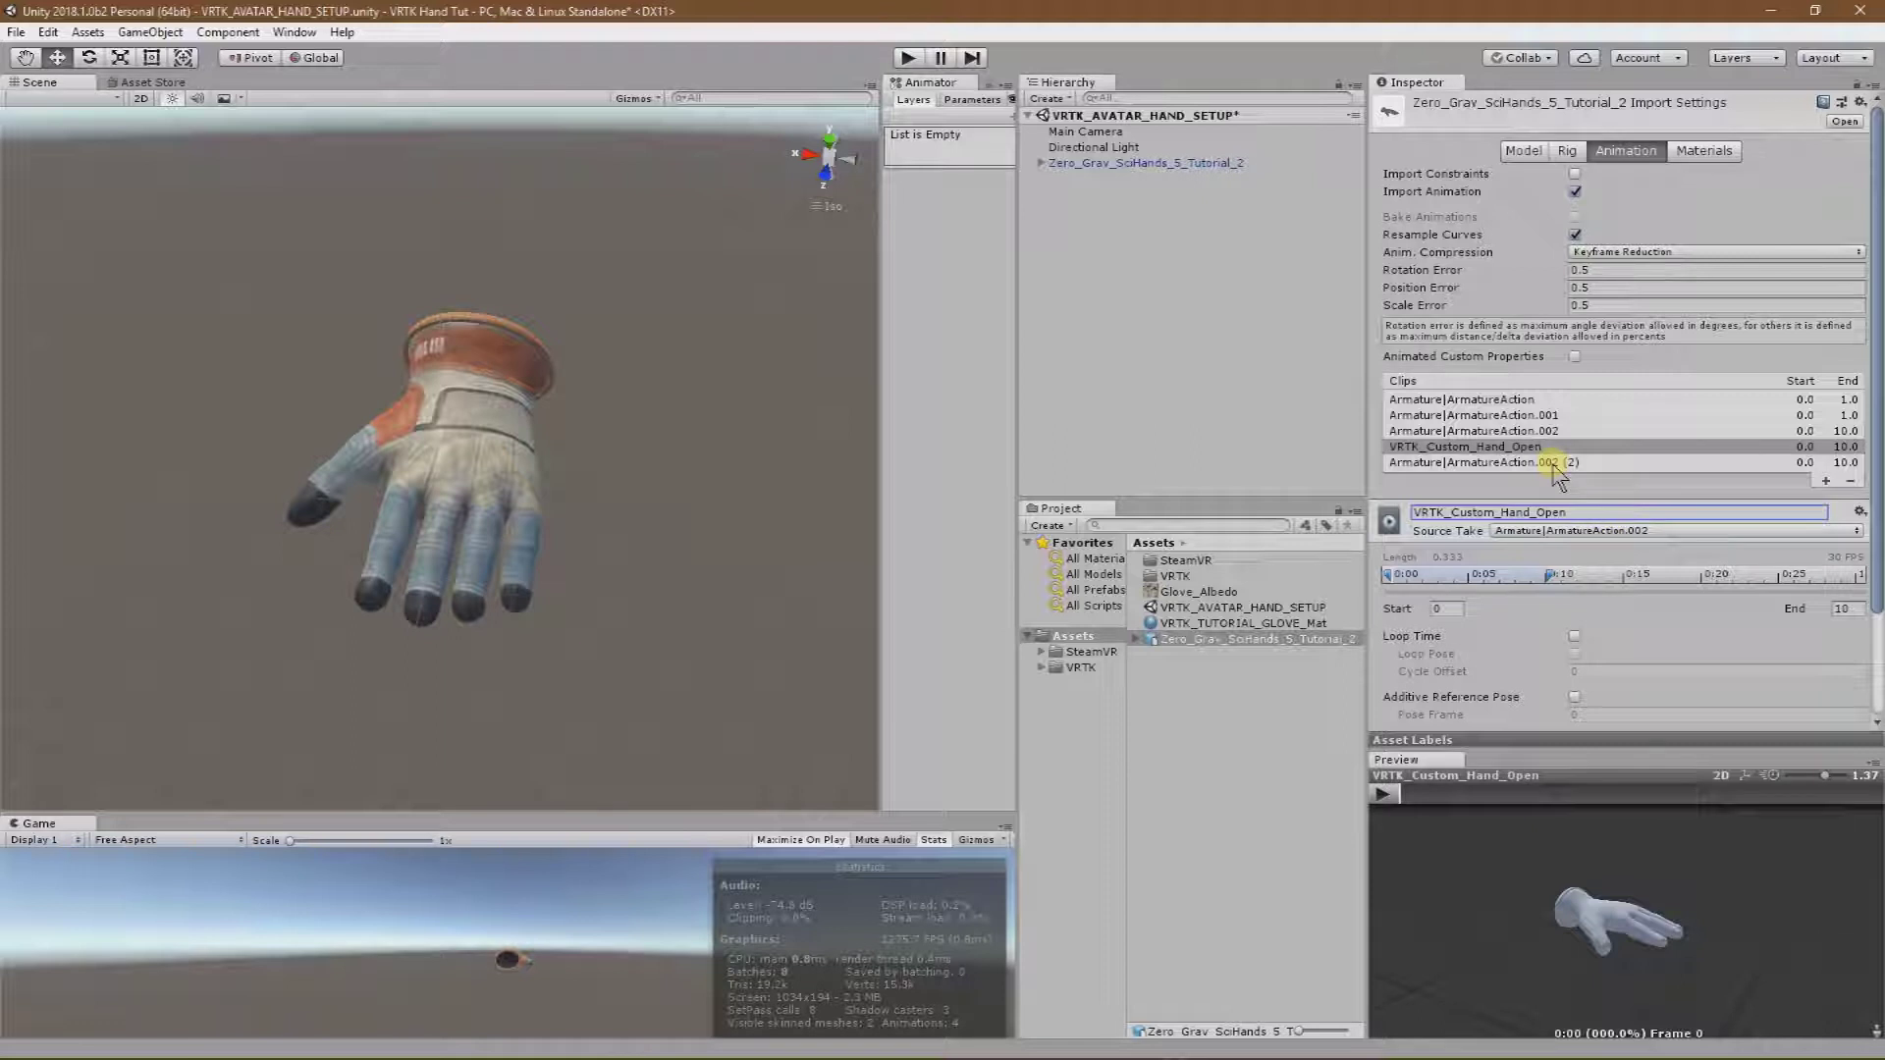
Rename the clip copy Armature|ArmatureAction.002 (2) to VRTK_Custom_Hand_Closed, reusing the copied prefix.
left_click(1555, 464)
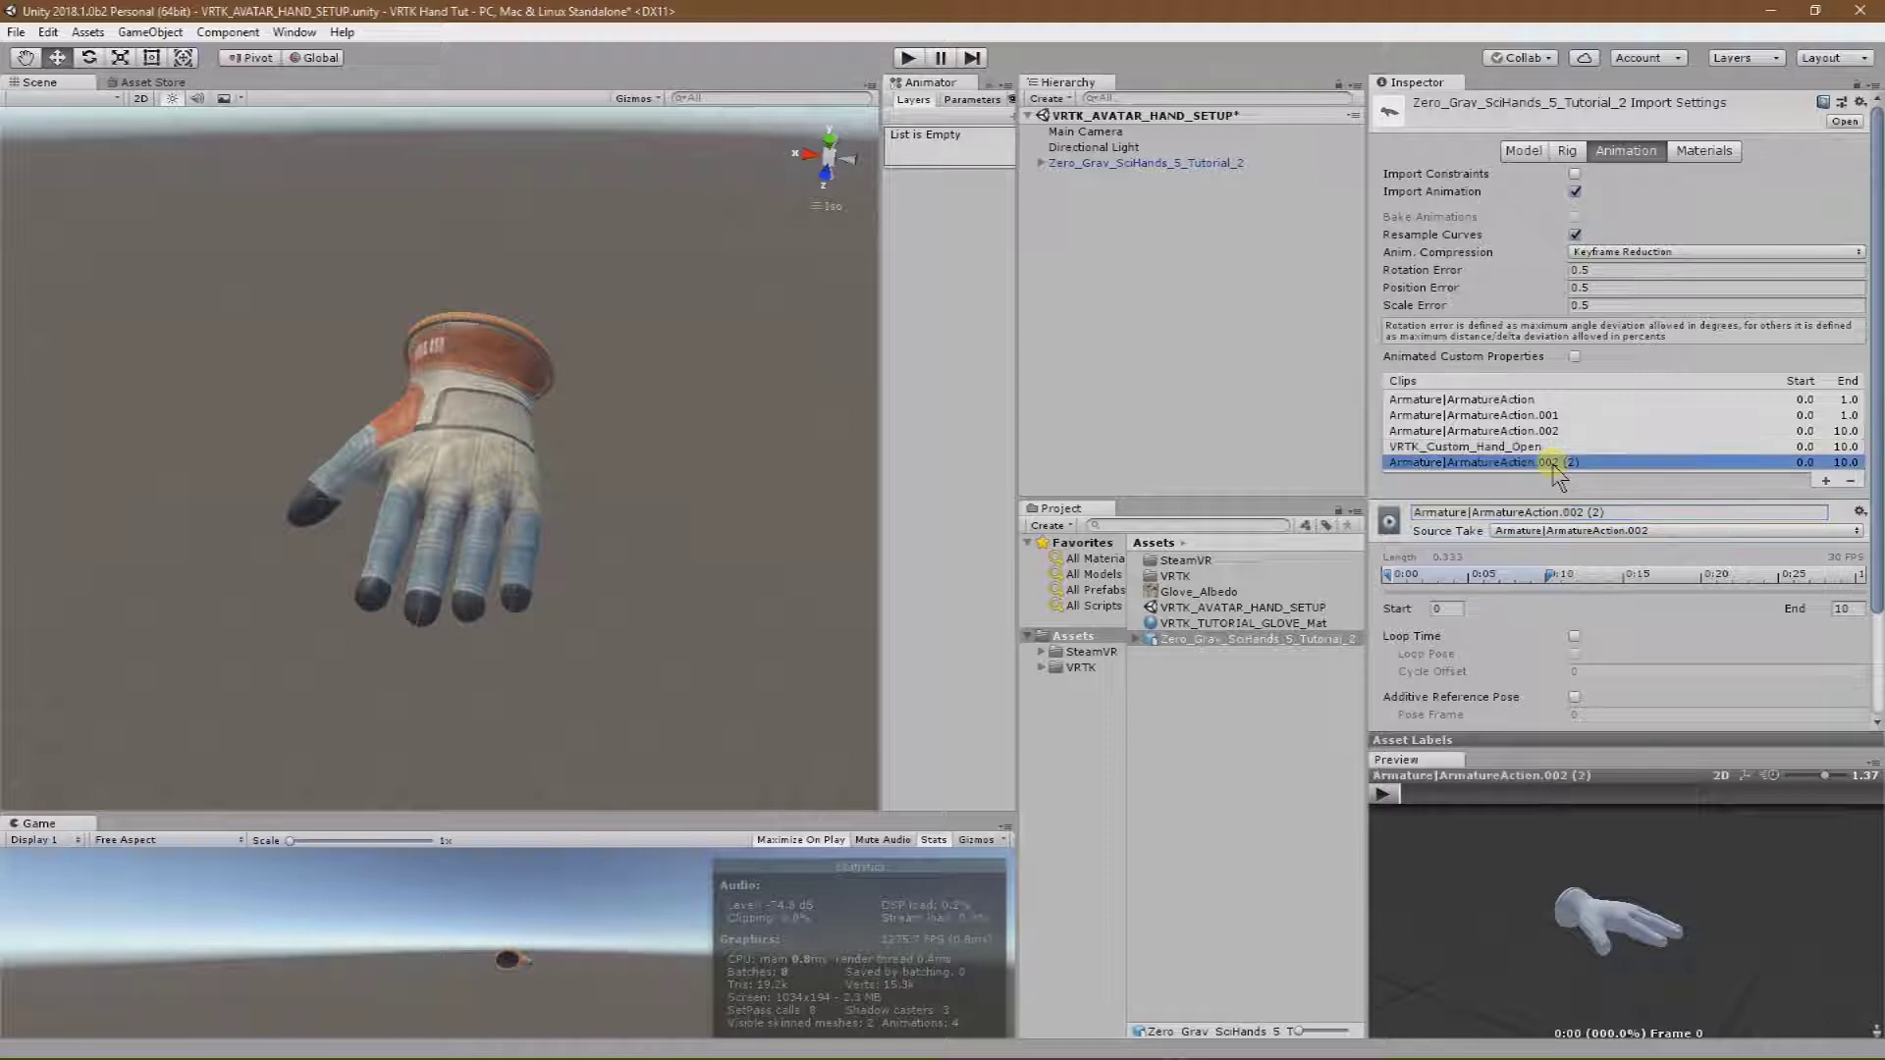
left_click(1595, 513)
key("ctrl+v")
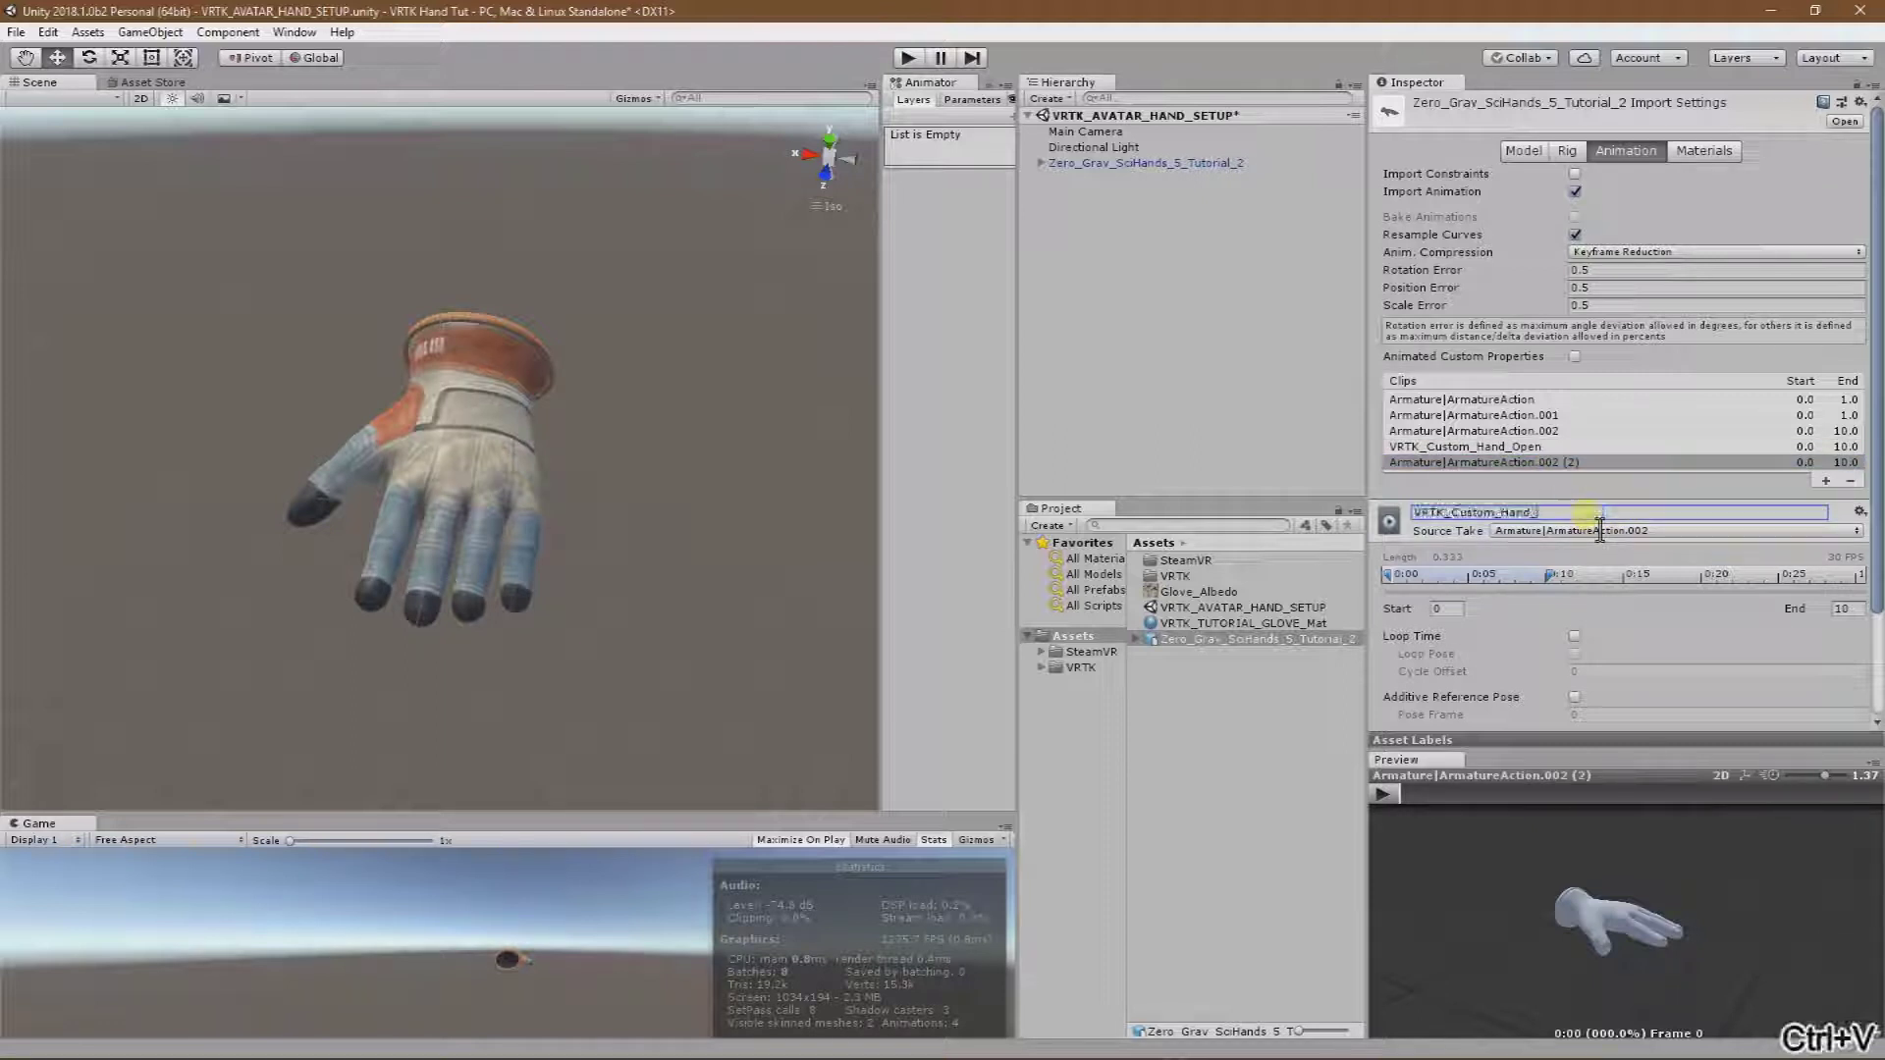
type("Closed")
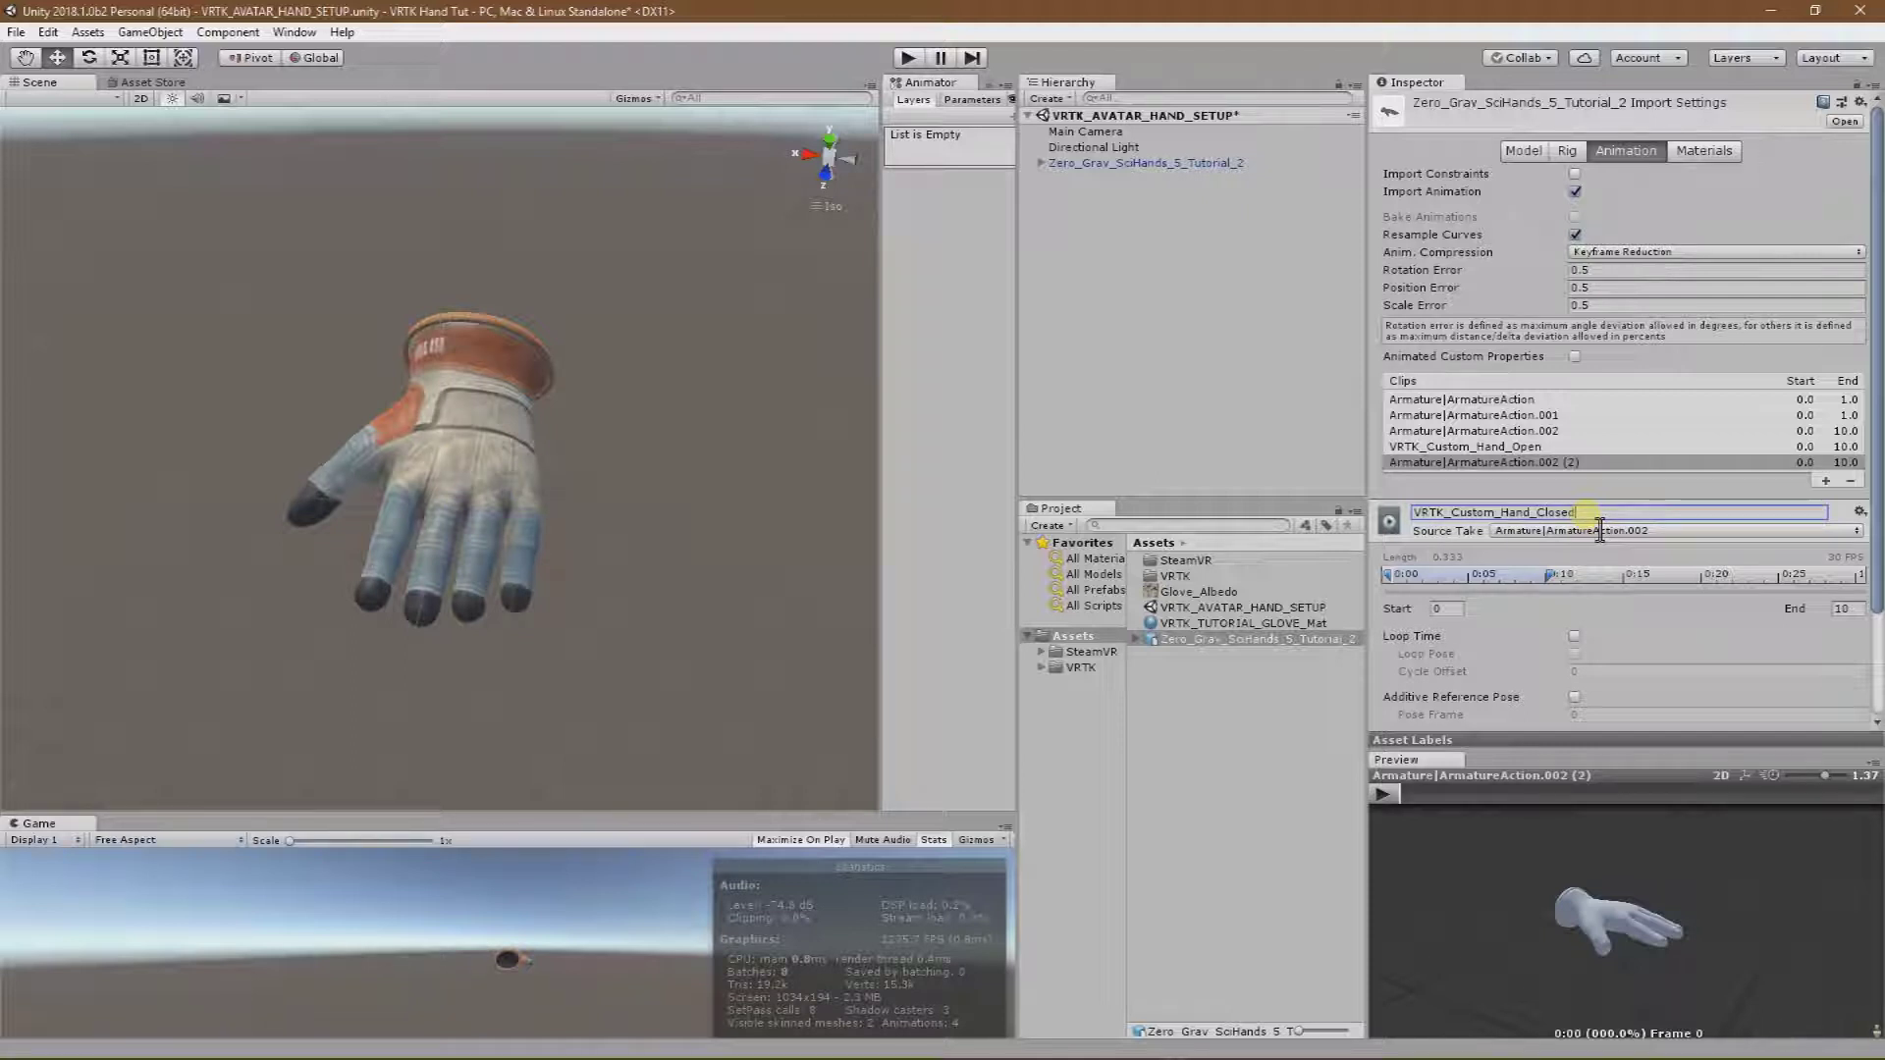
key("Return")
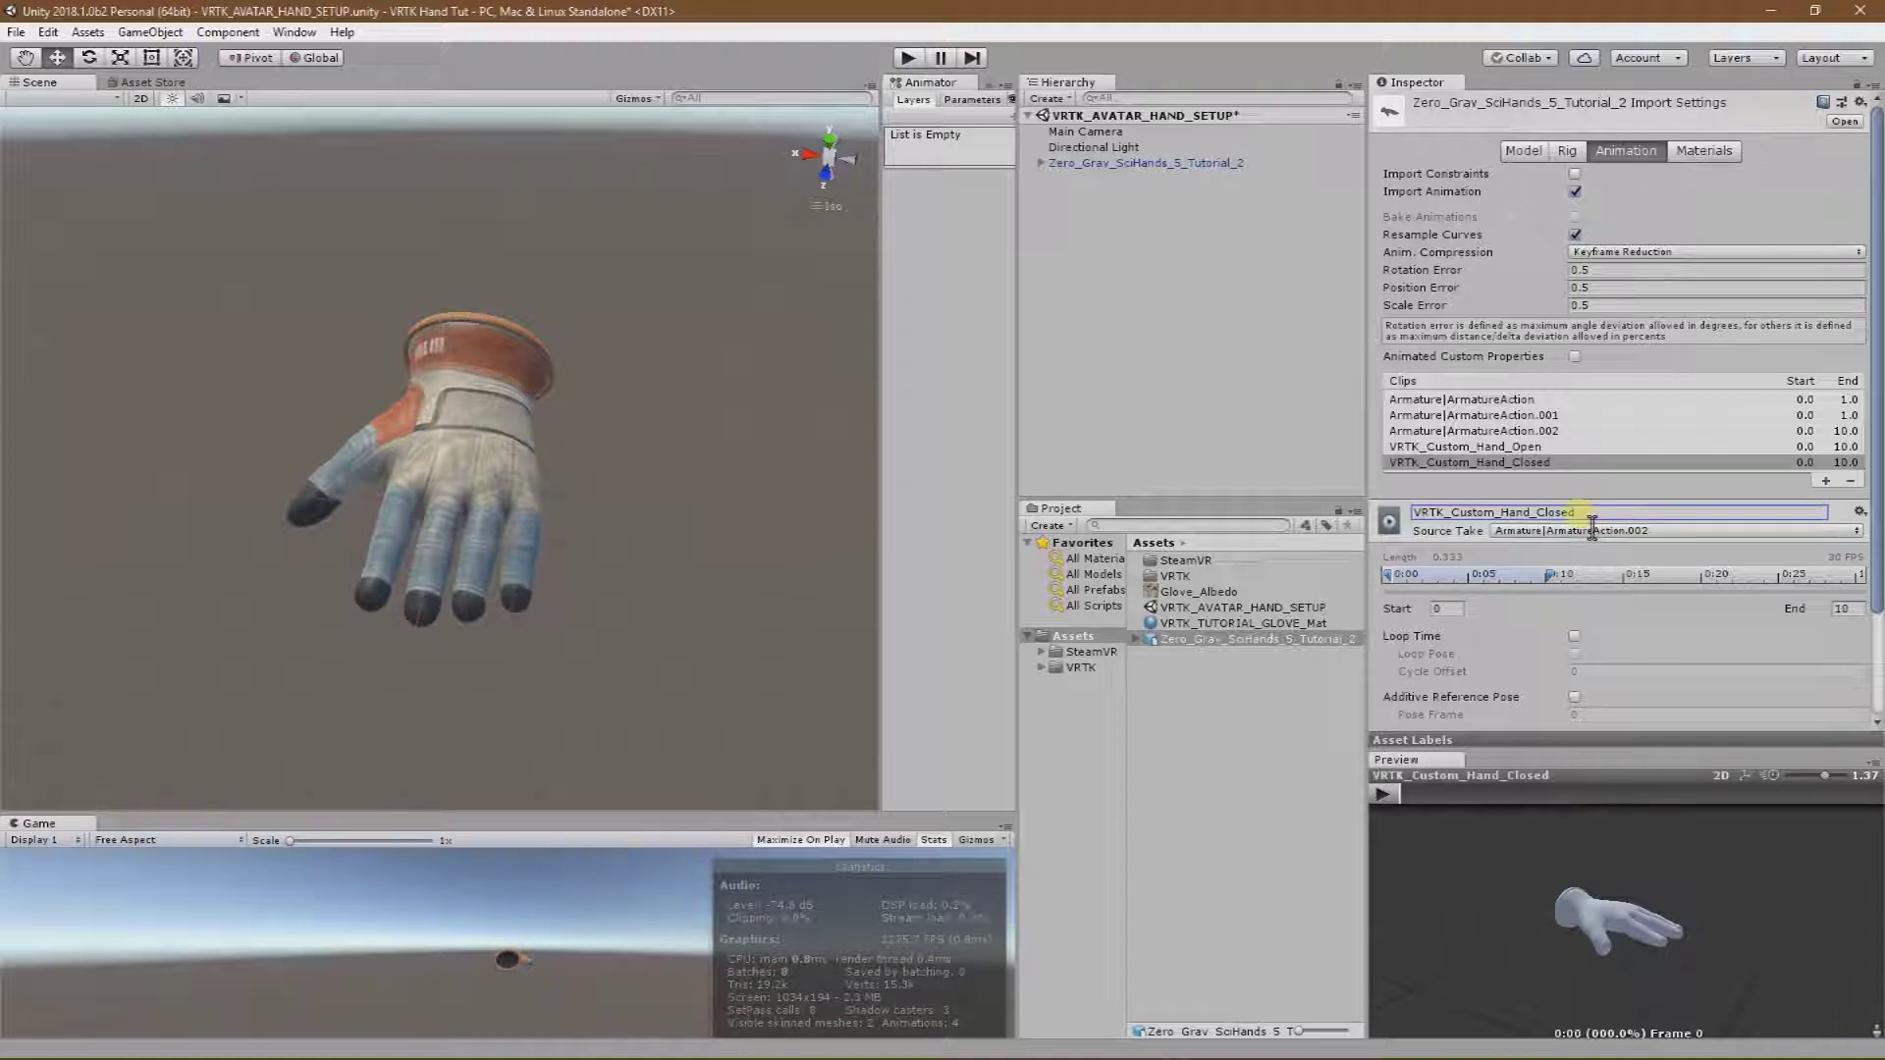
Trim VRTK_Custom_Hand_Open to frames 0 to 0.1 and VRTK_Custom_Hand_Closed to frames 9.9 to 10, and apply the import settings.
left_click(1525, 448)
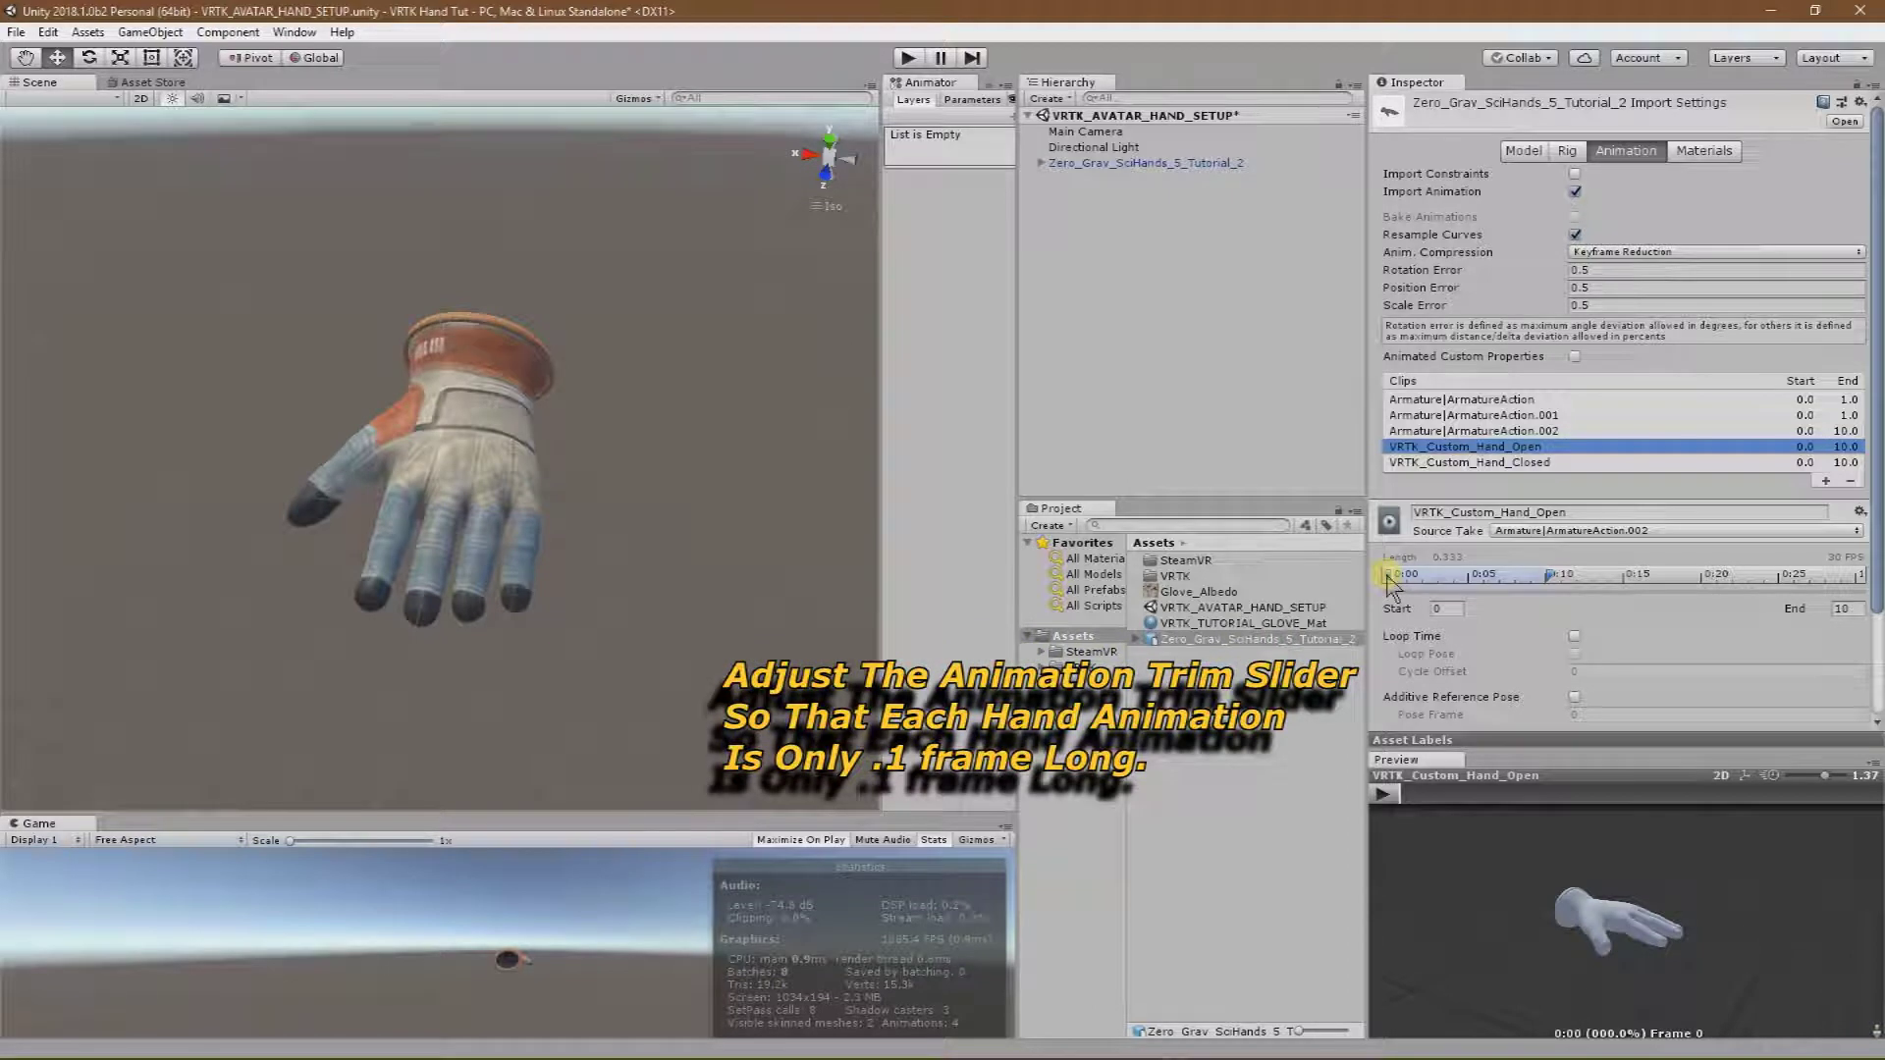
left_click_drag(1548, 583, 1397, 597)
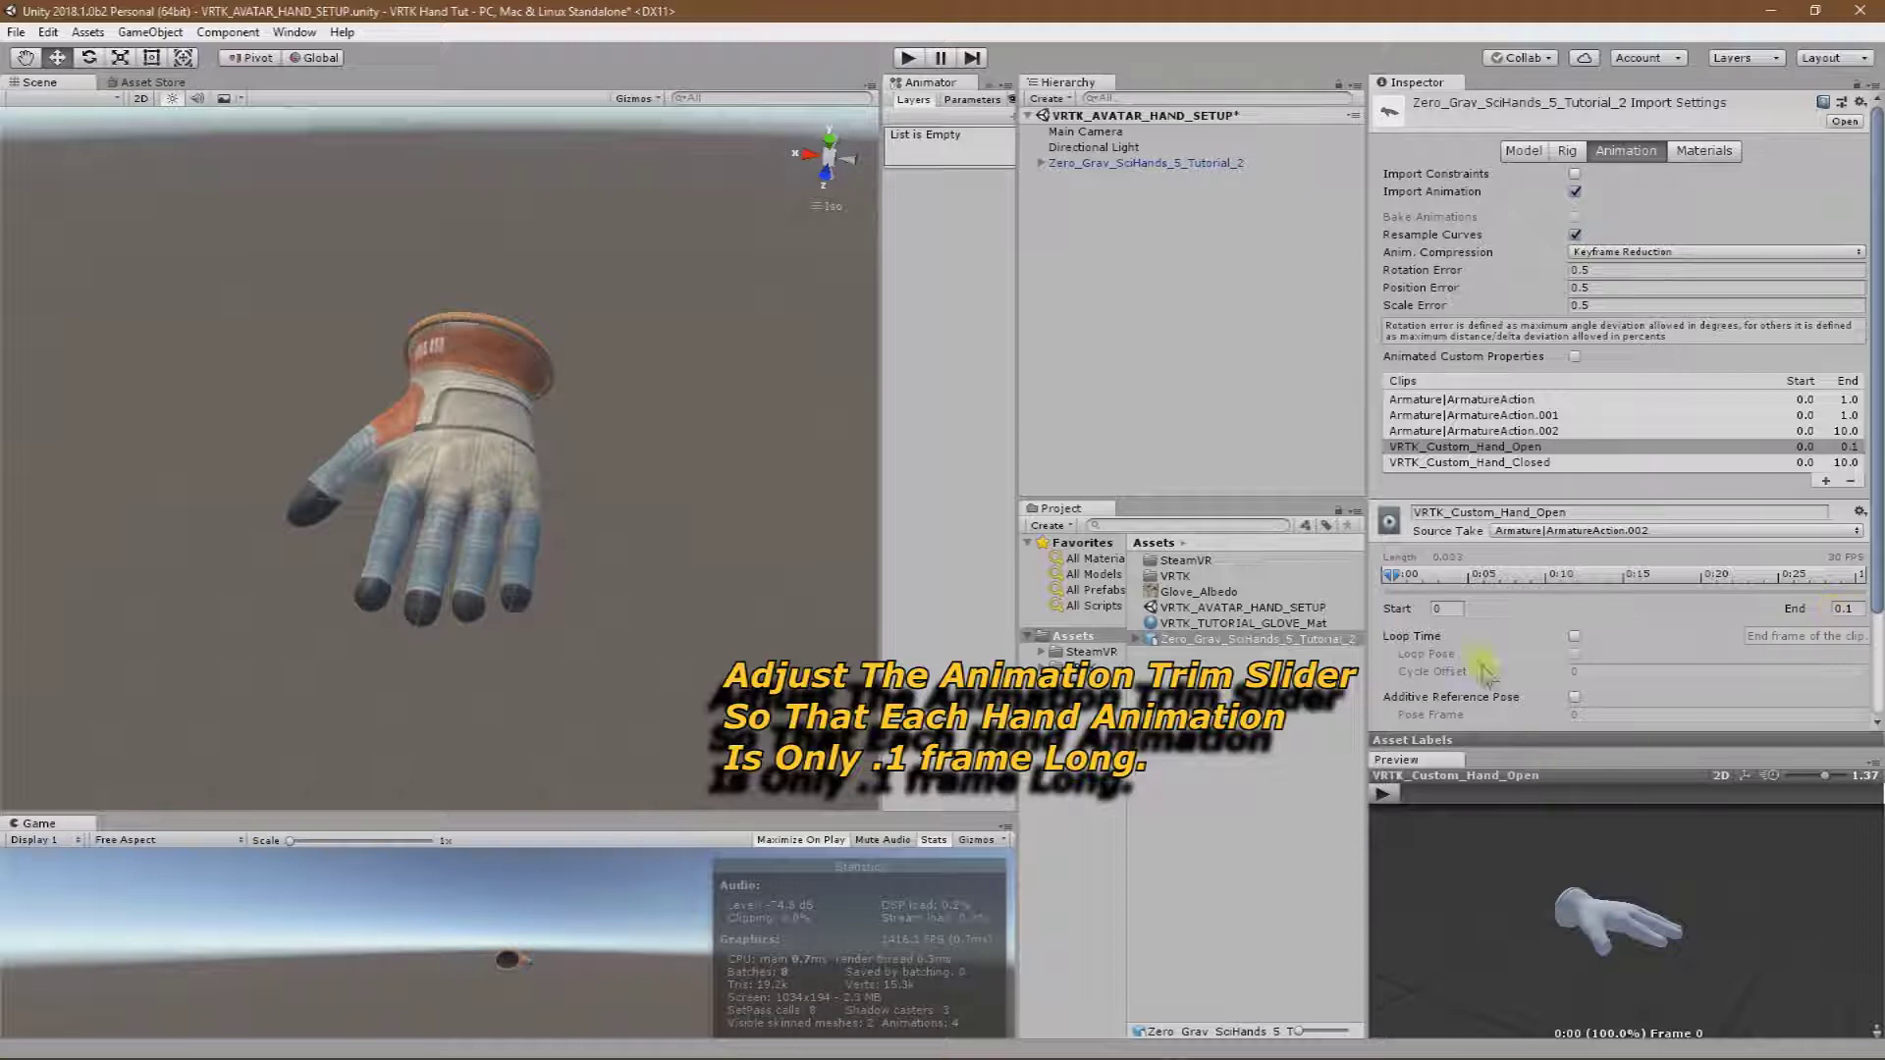
left_click(1491, 467)
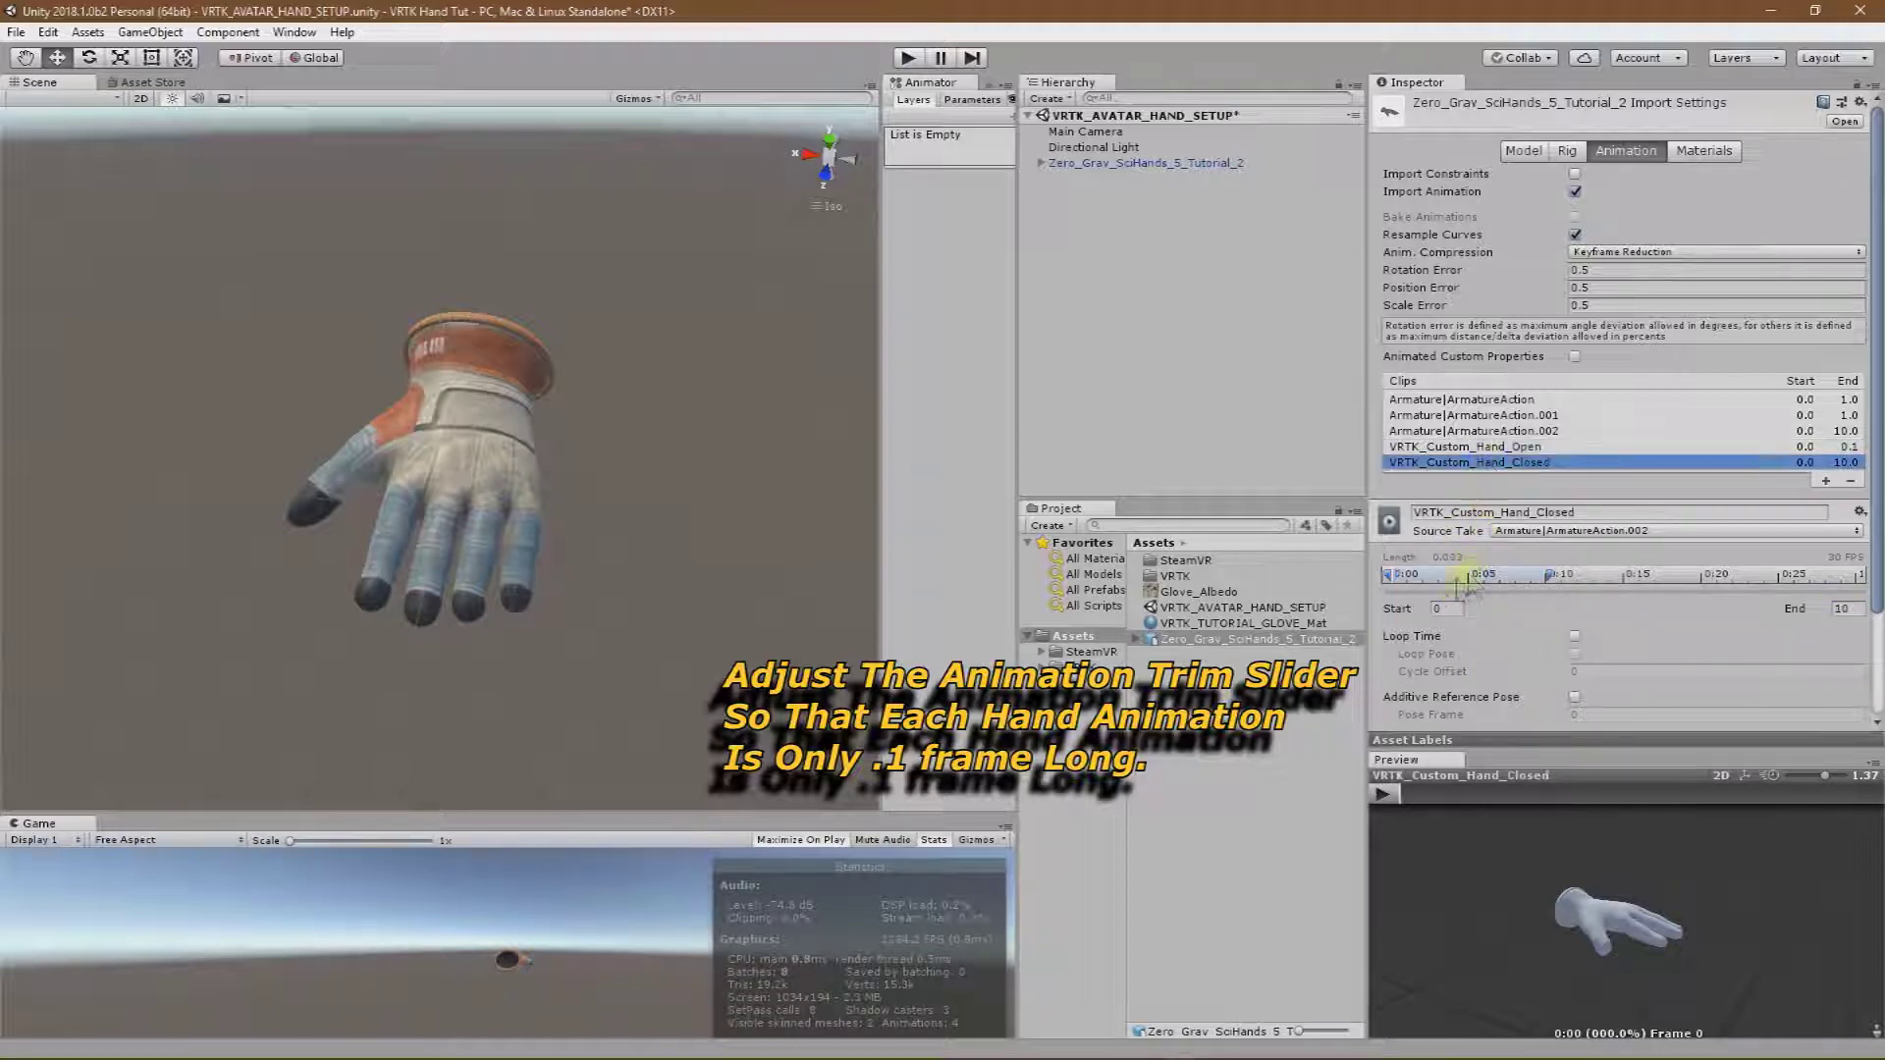
left_click_drag(1387, 577, 1540, 593)
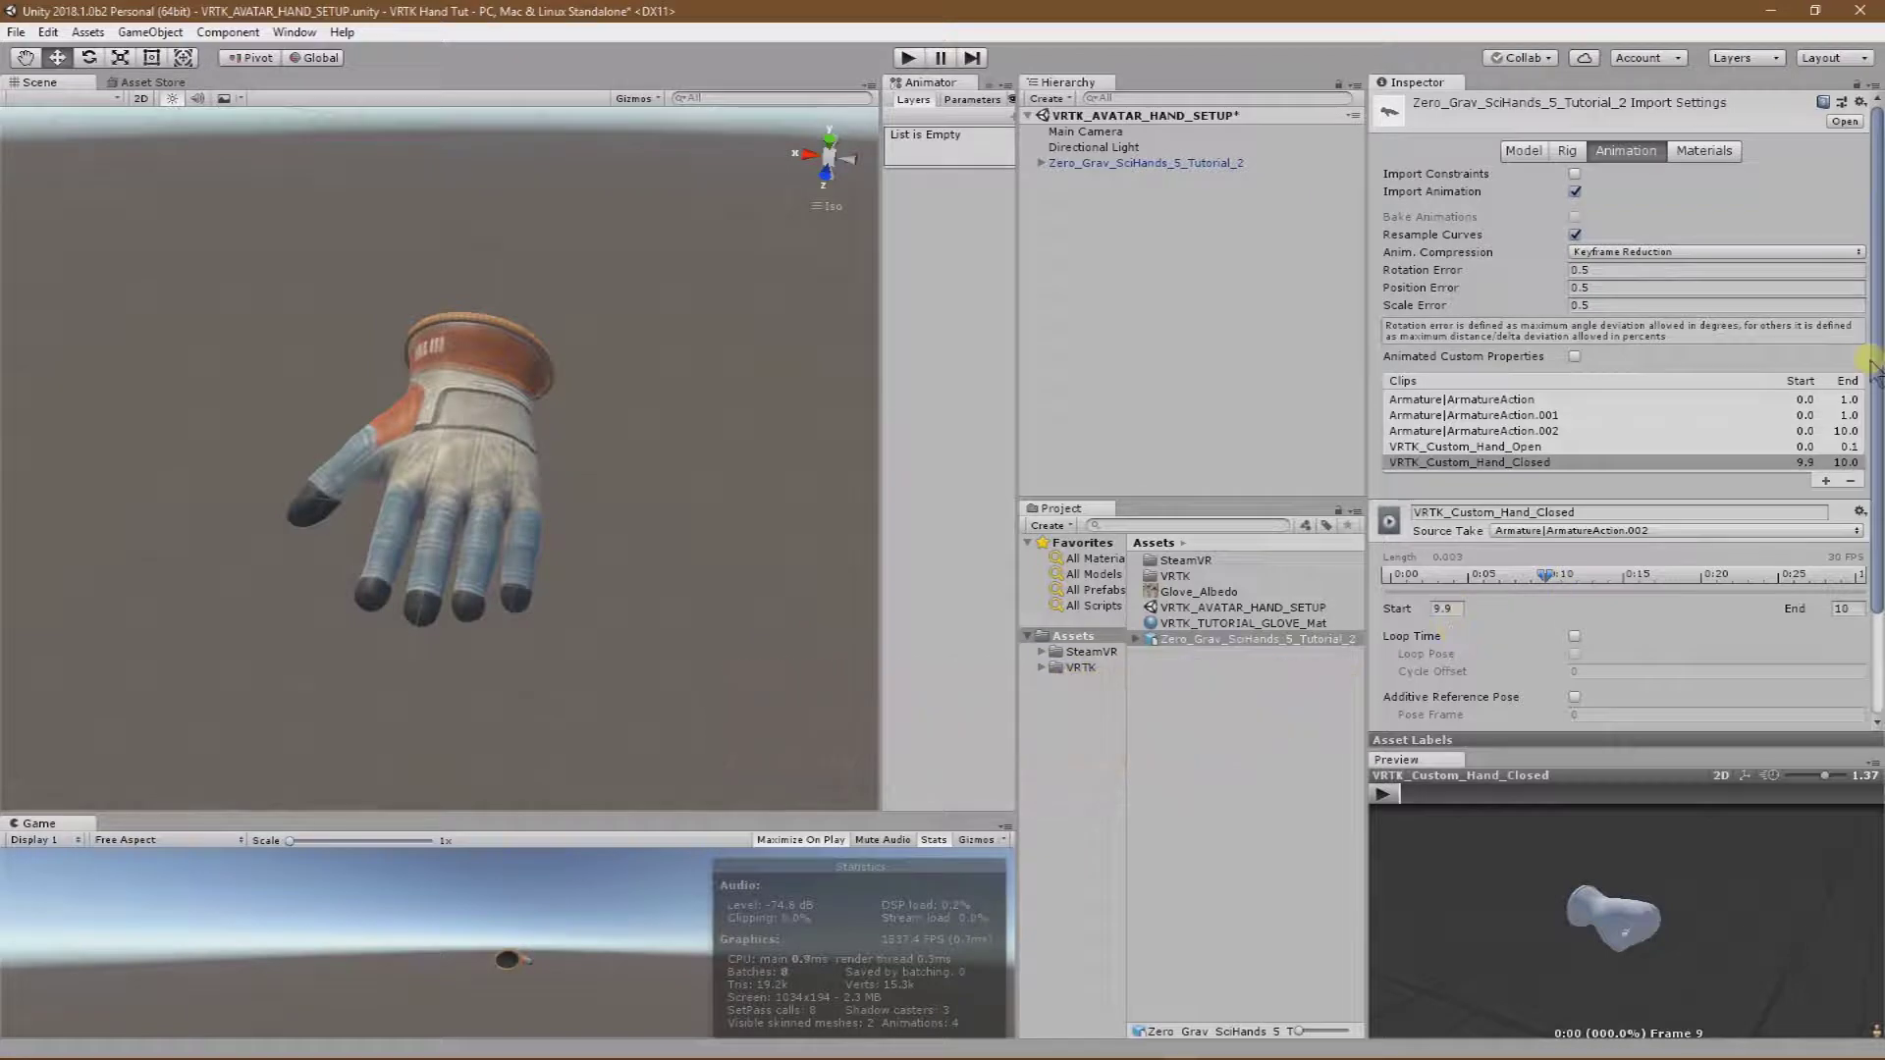
scroll(1875, 422, "down", 3)
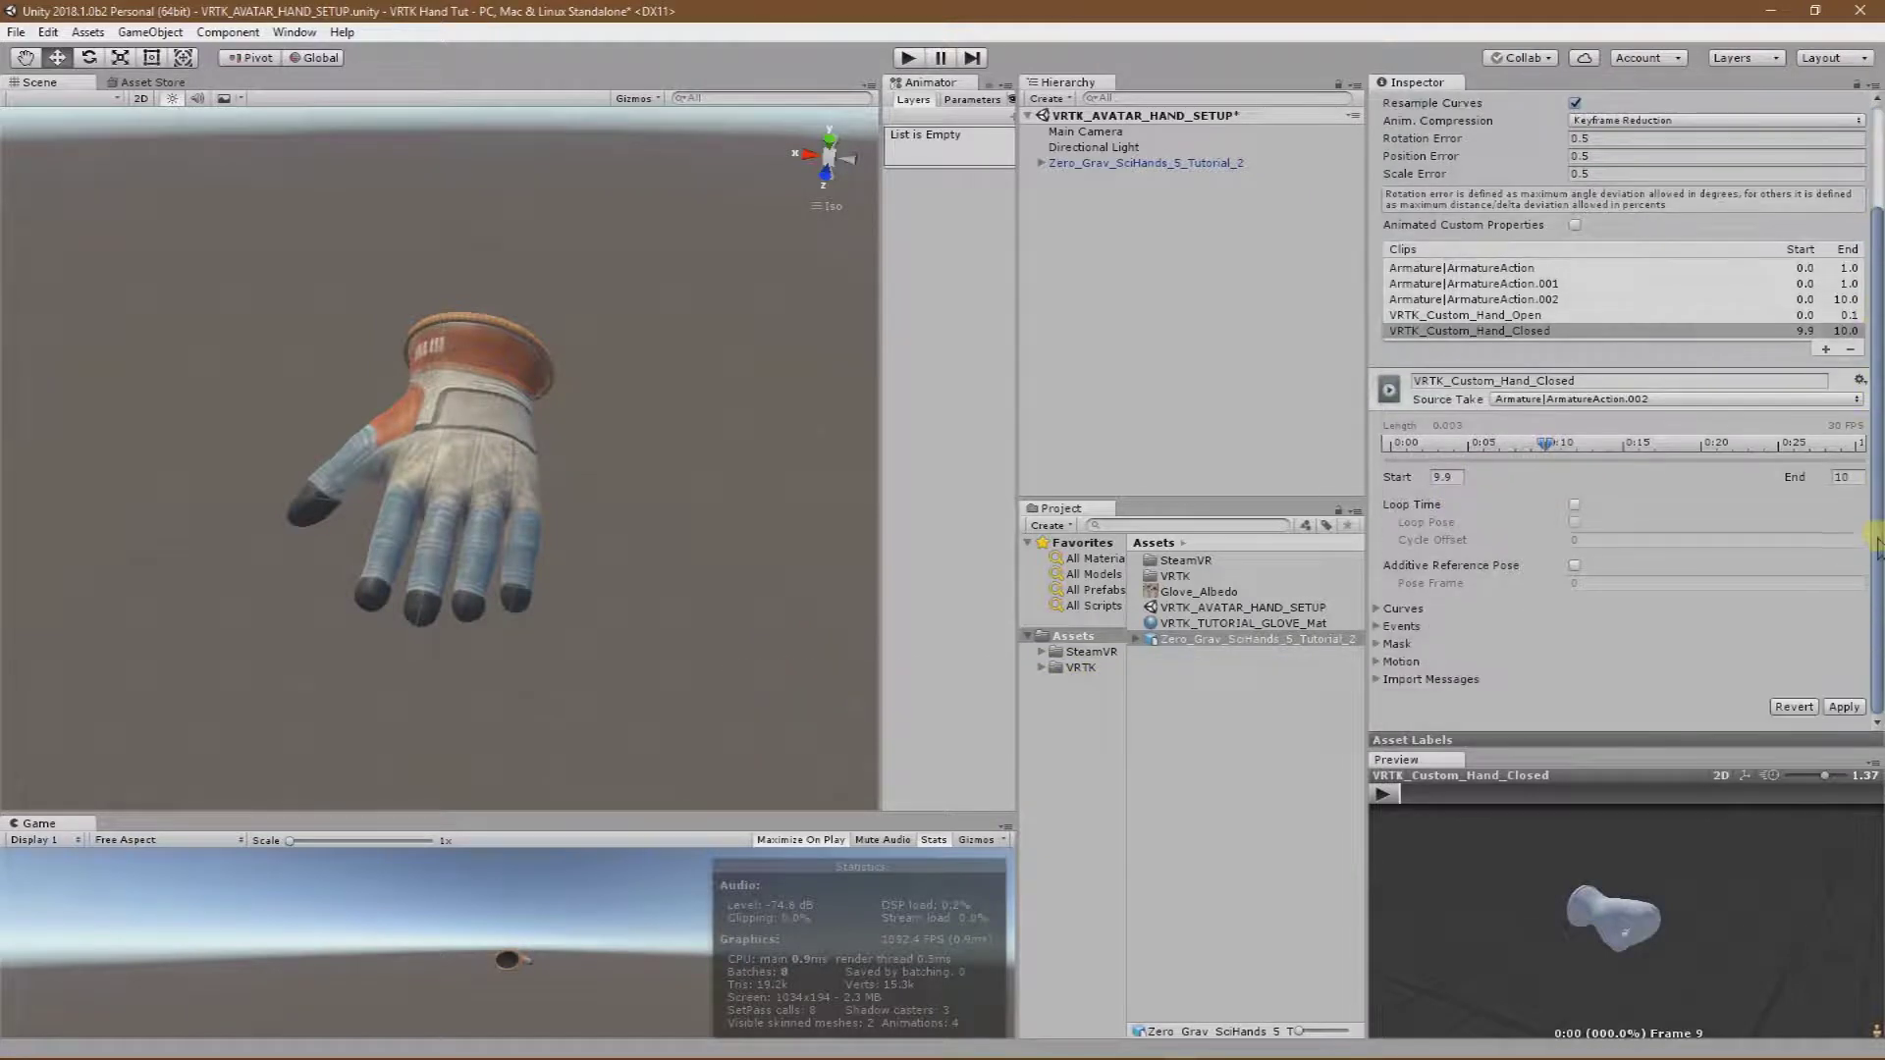
left_click(1846, 708)
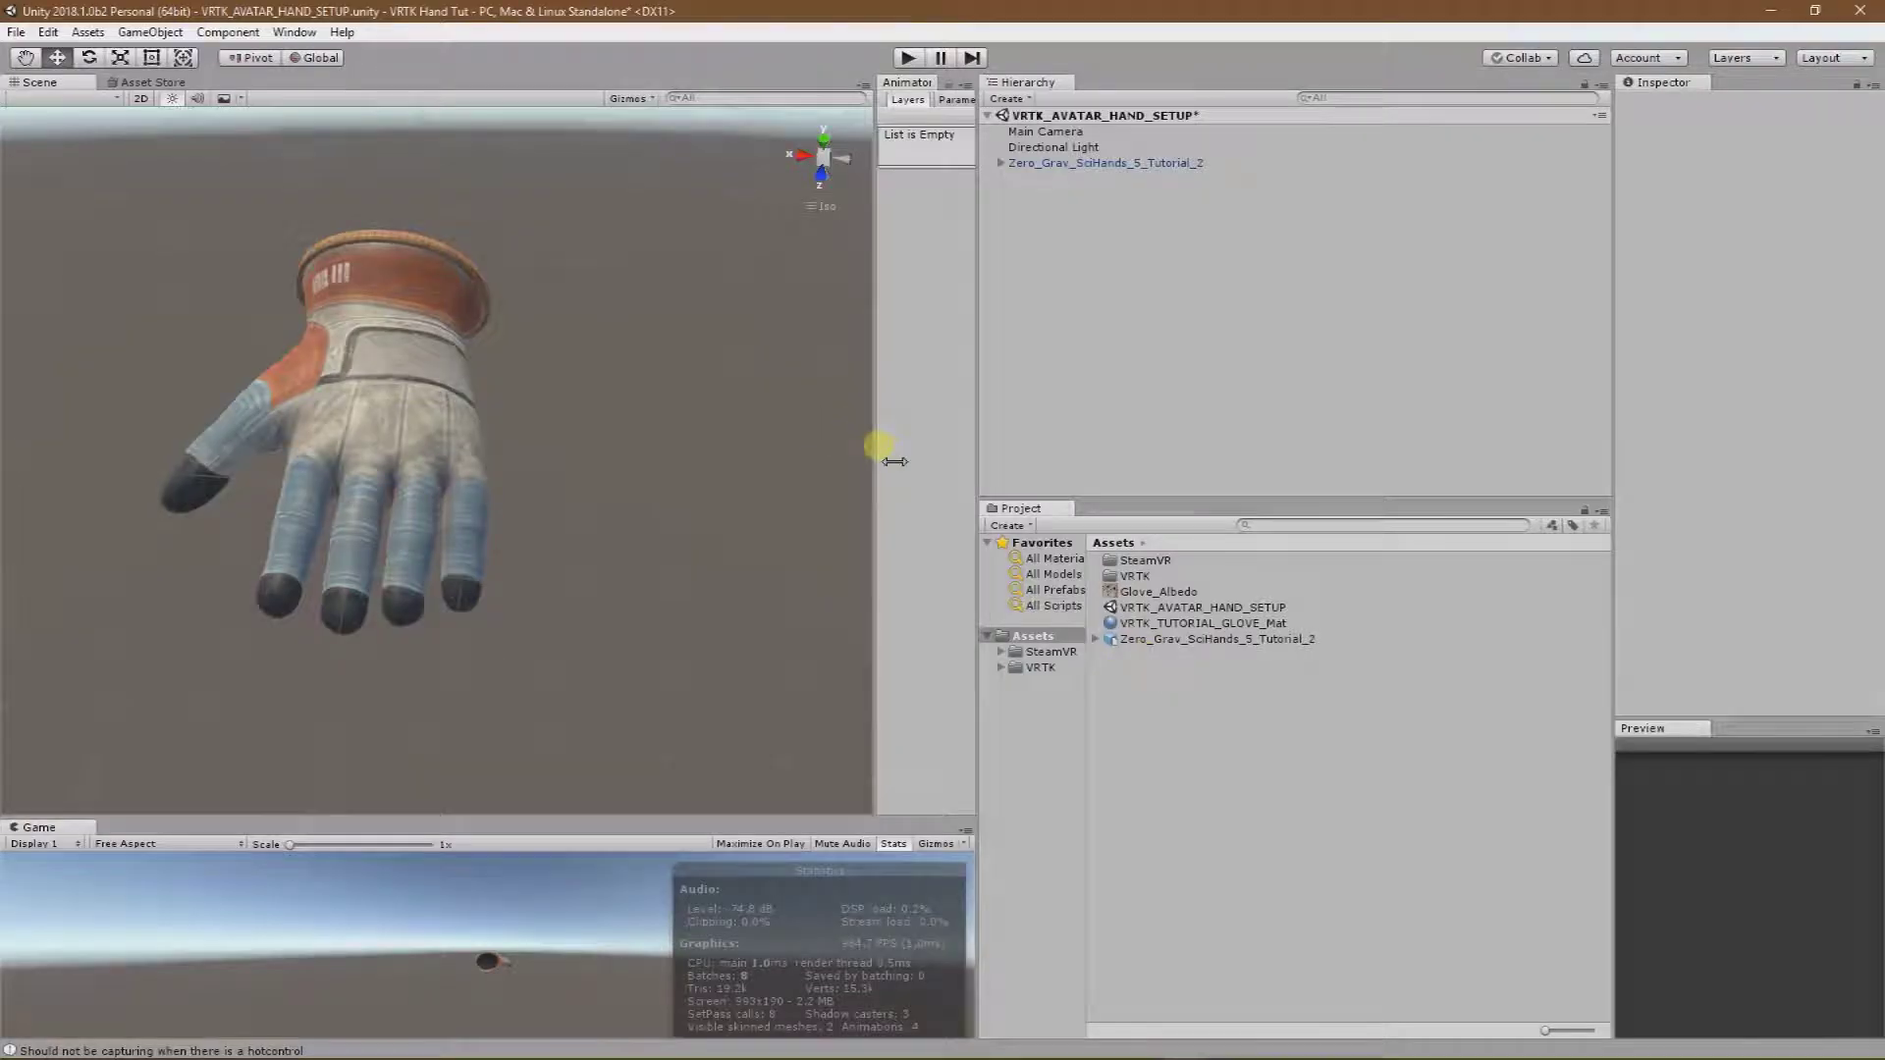
Widen the Animator view and create an animator controller named VRTK_Custom_Hand_Controller in Assets.
left_click_drag(889, 429, 535, 438)
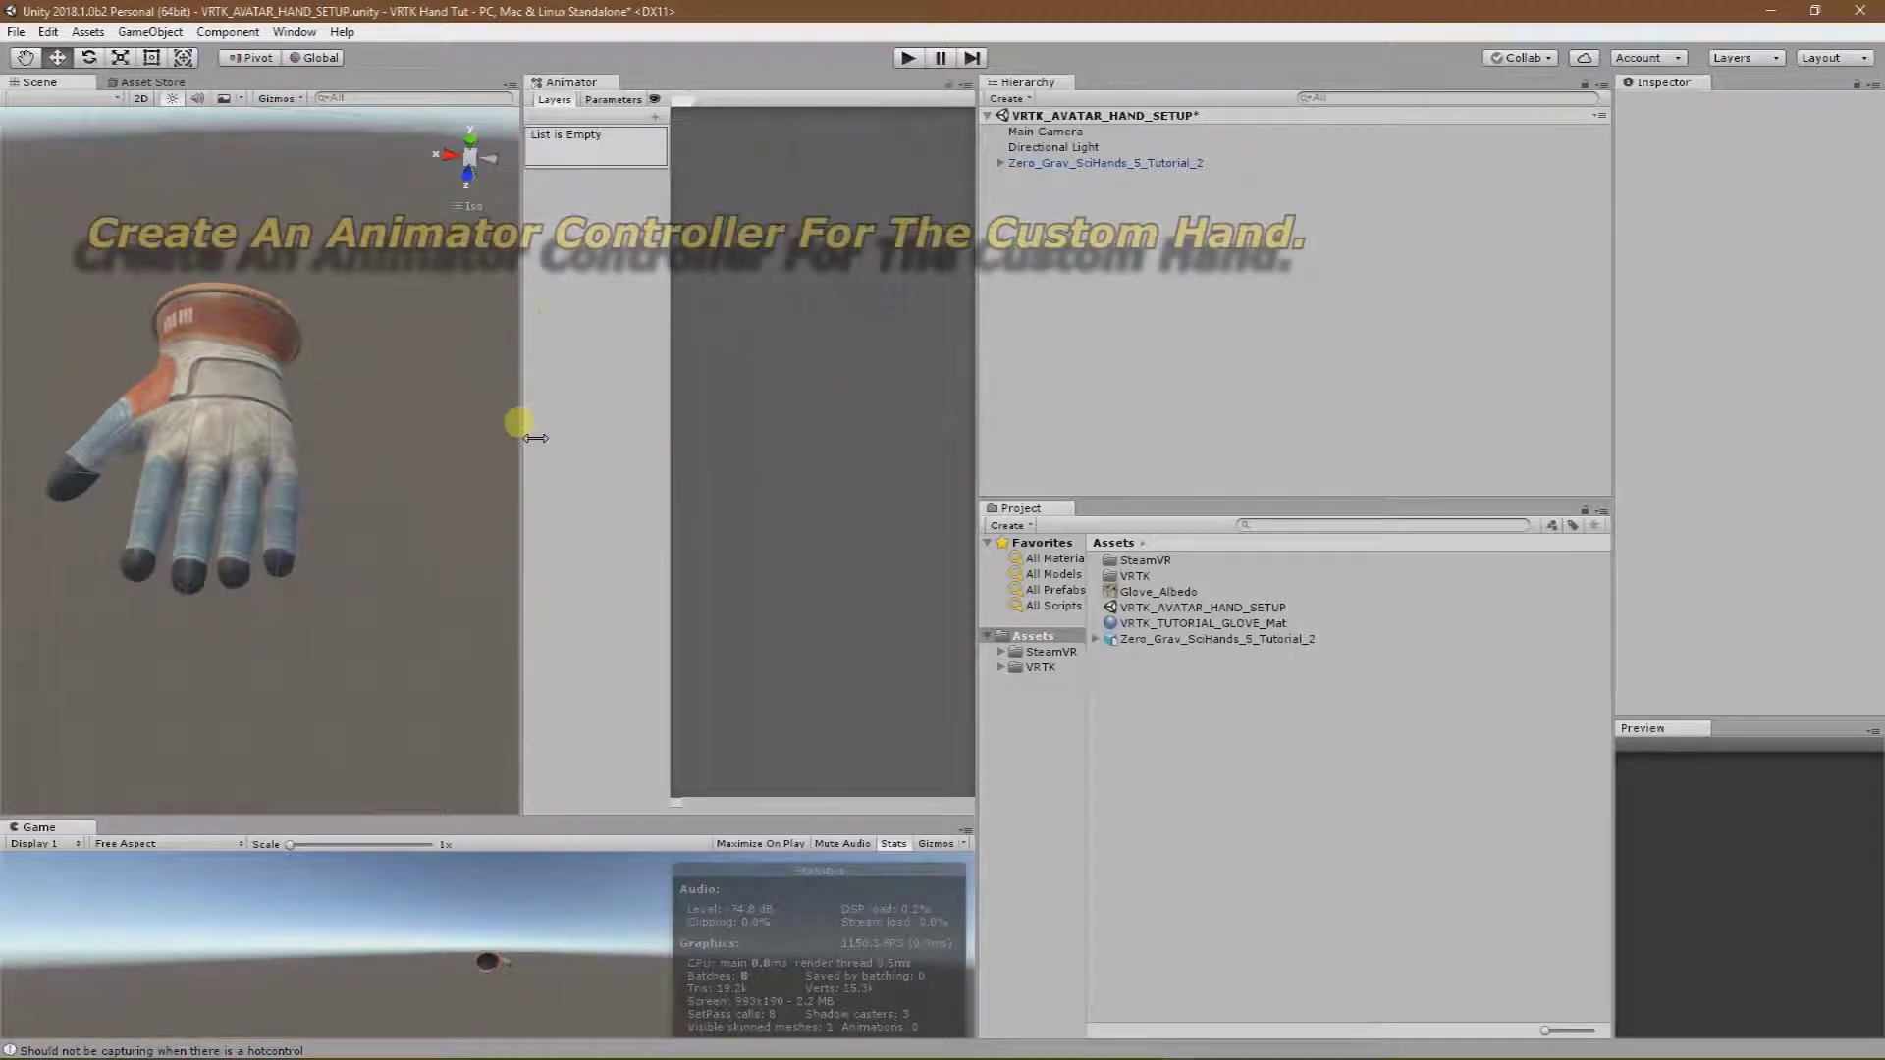
right_click(1190, 713)
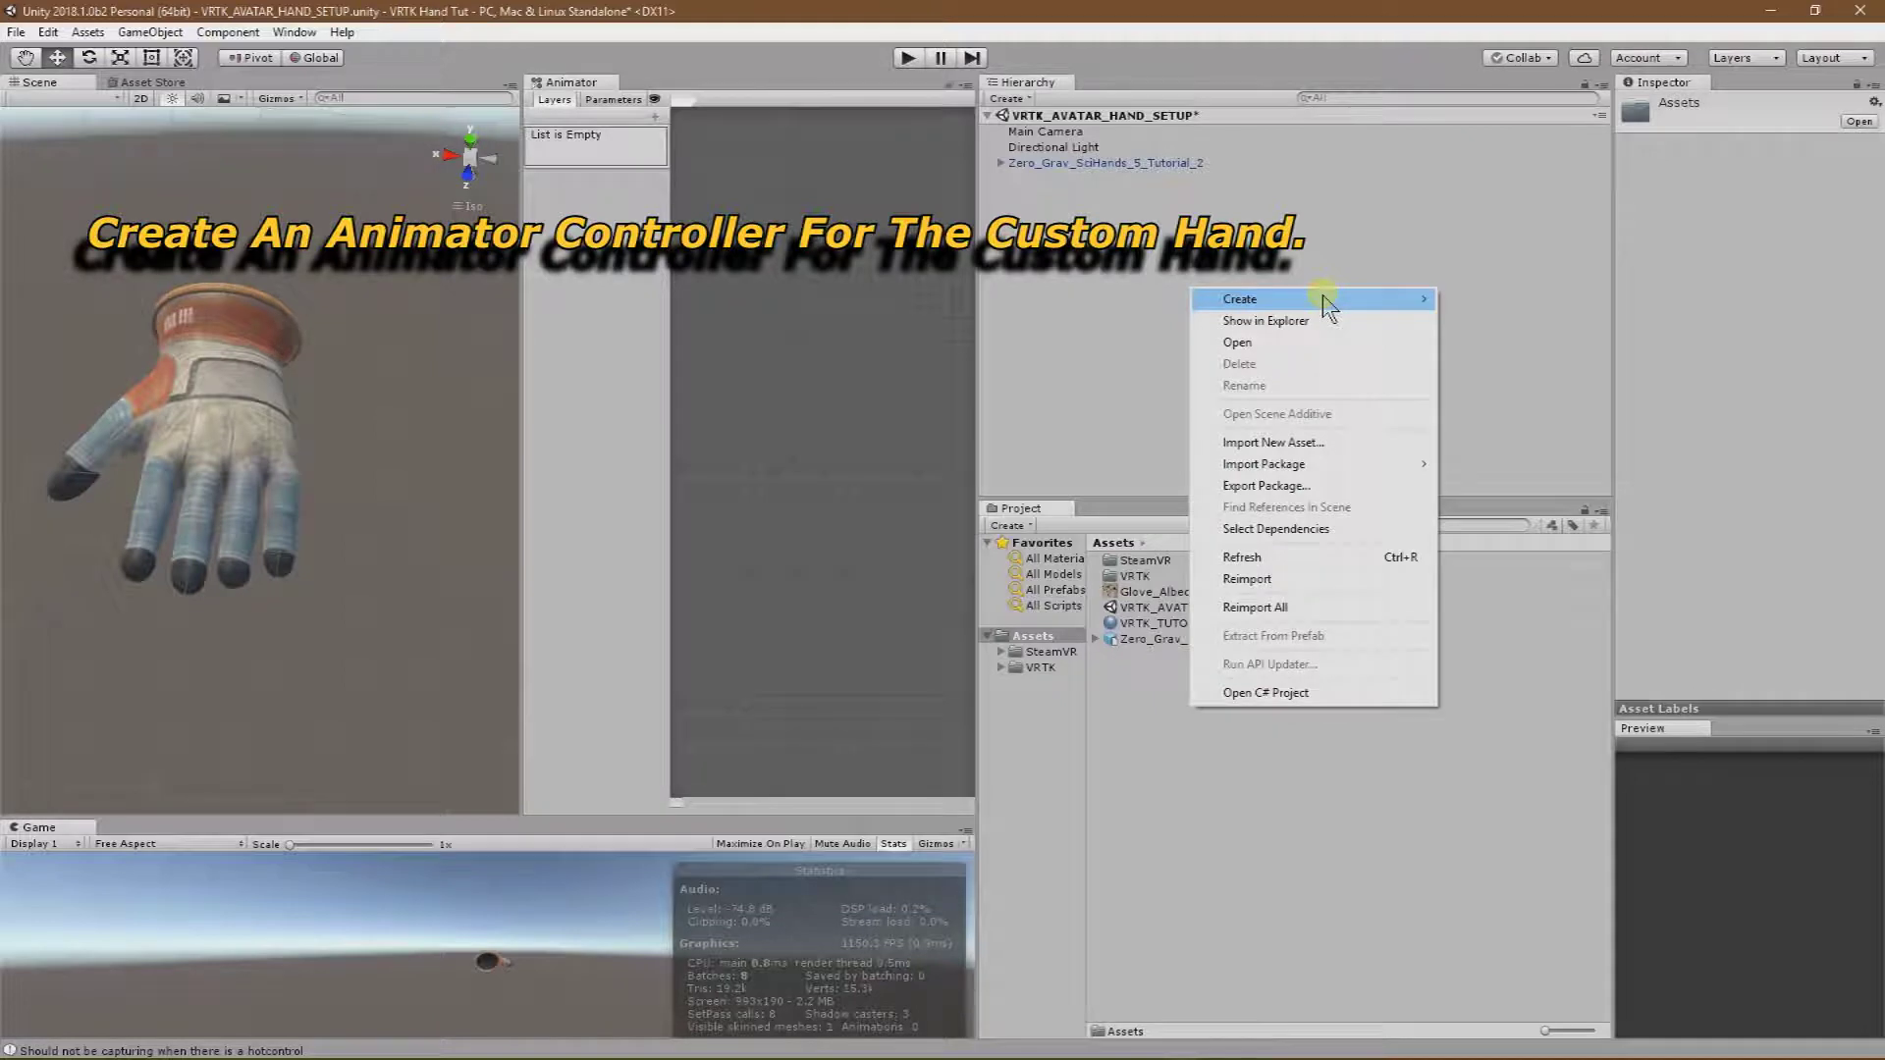
mouse_move(1327, 305)
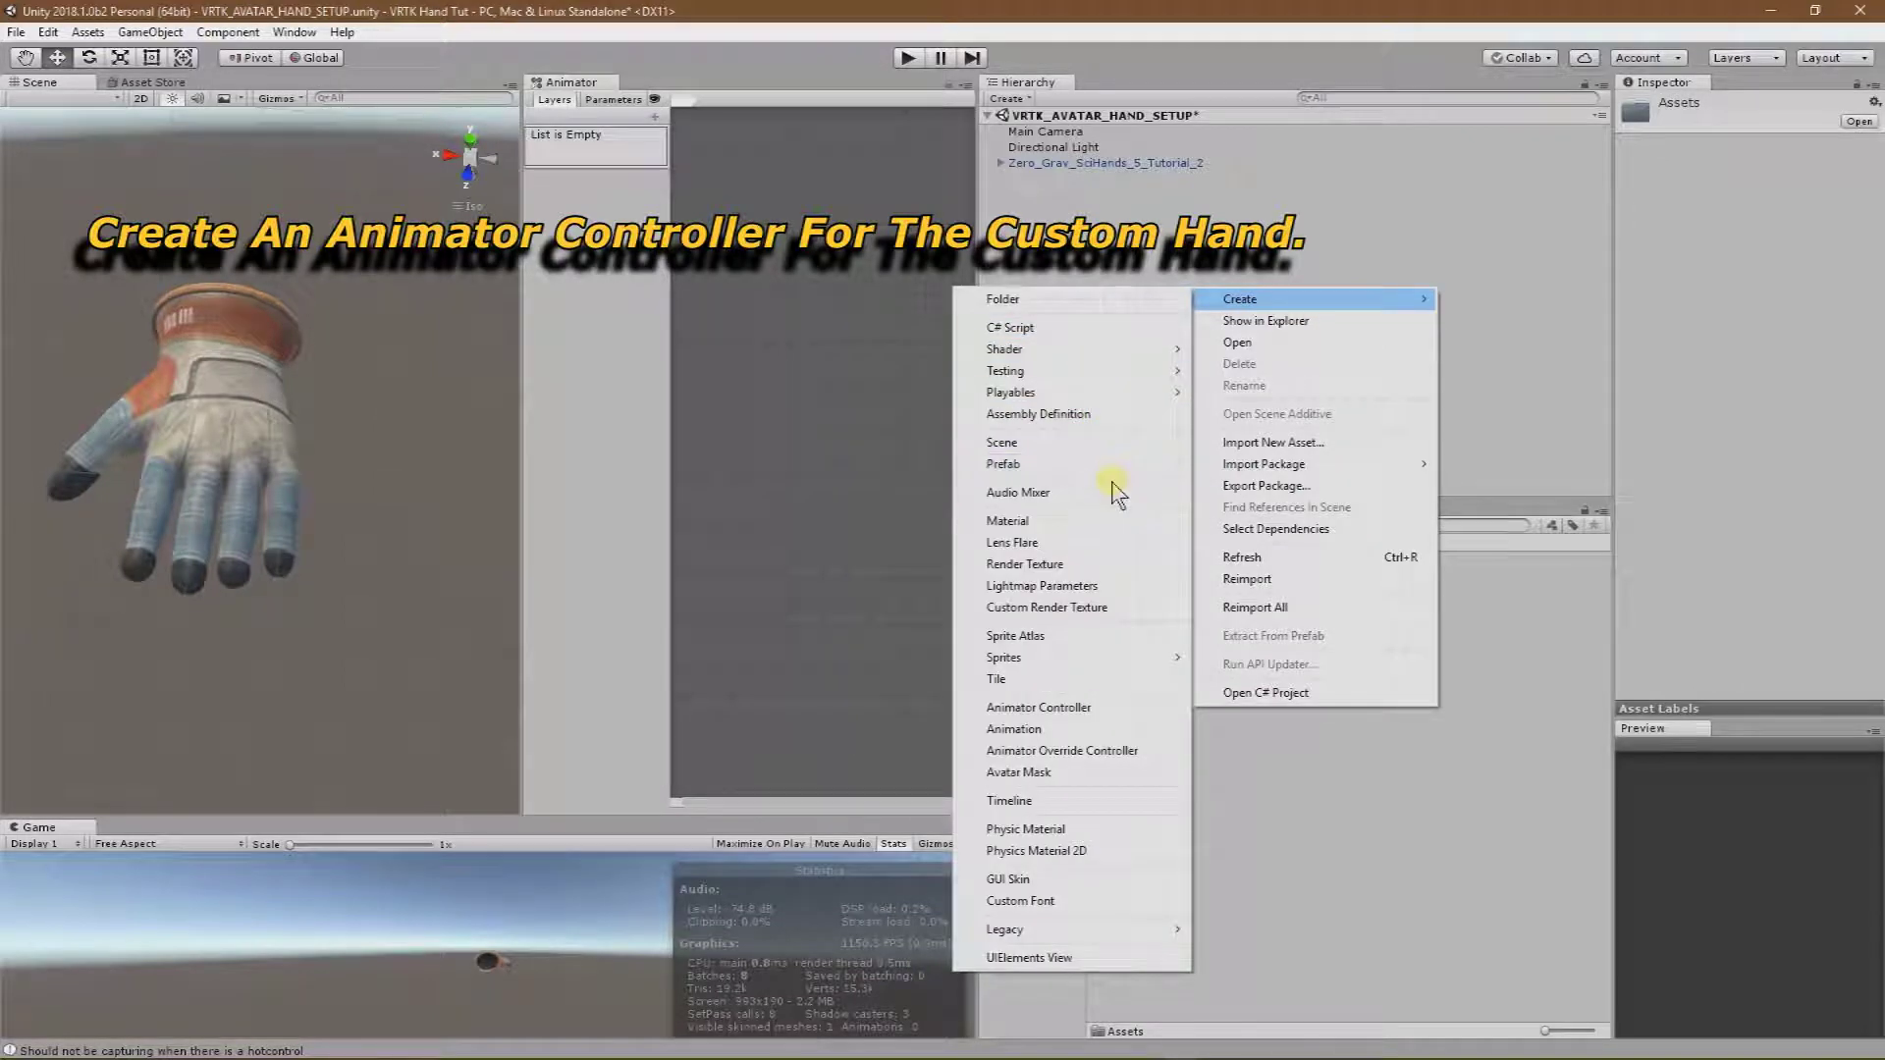
left_click(1085, 709)
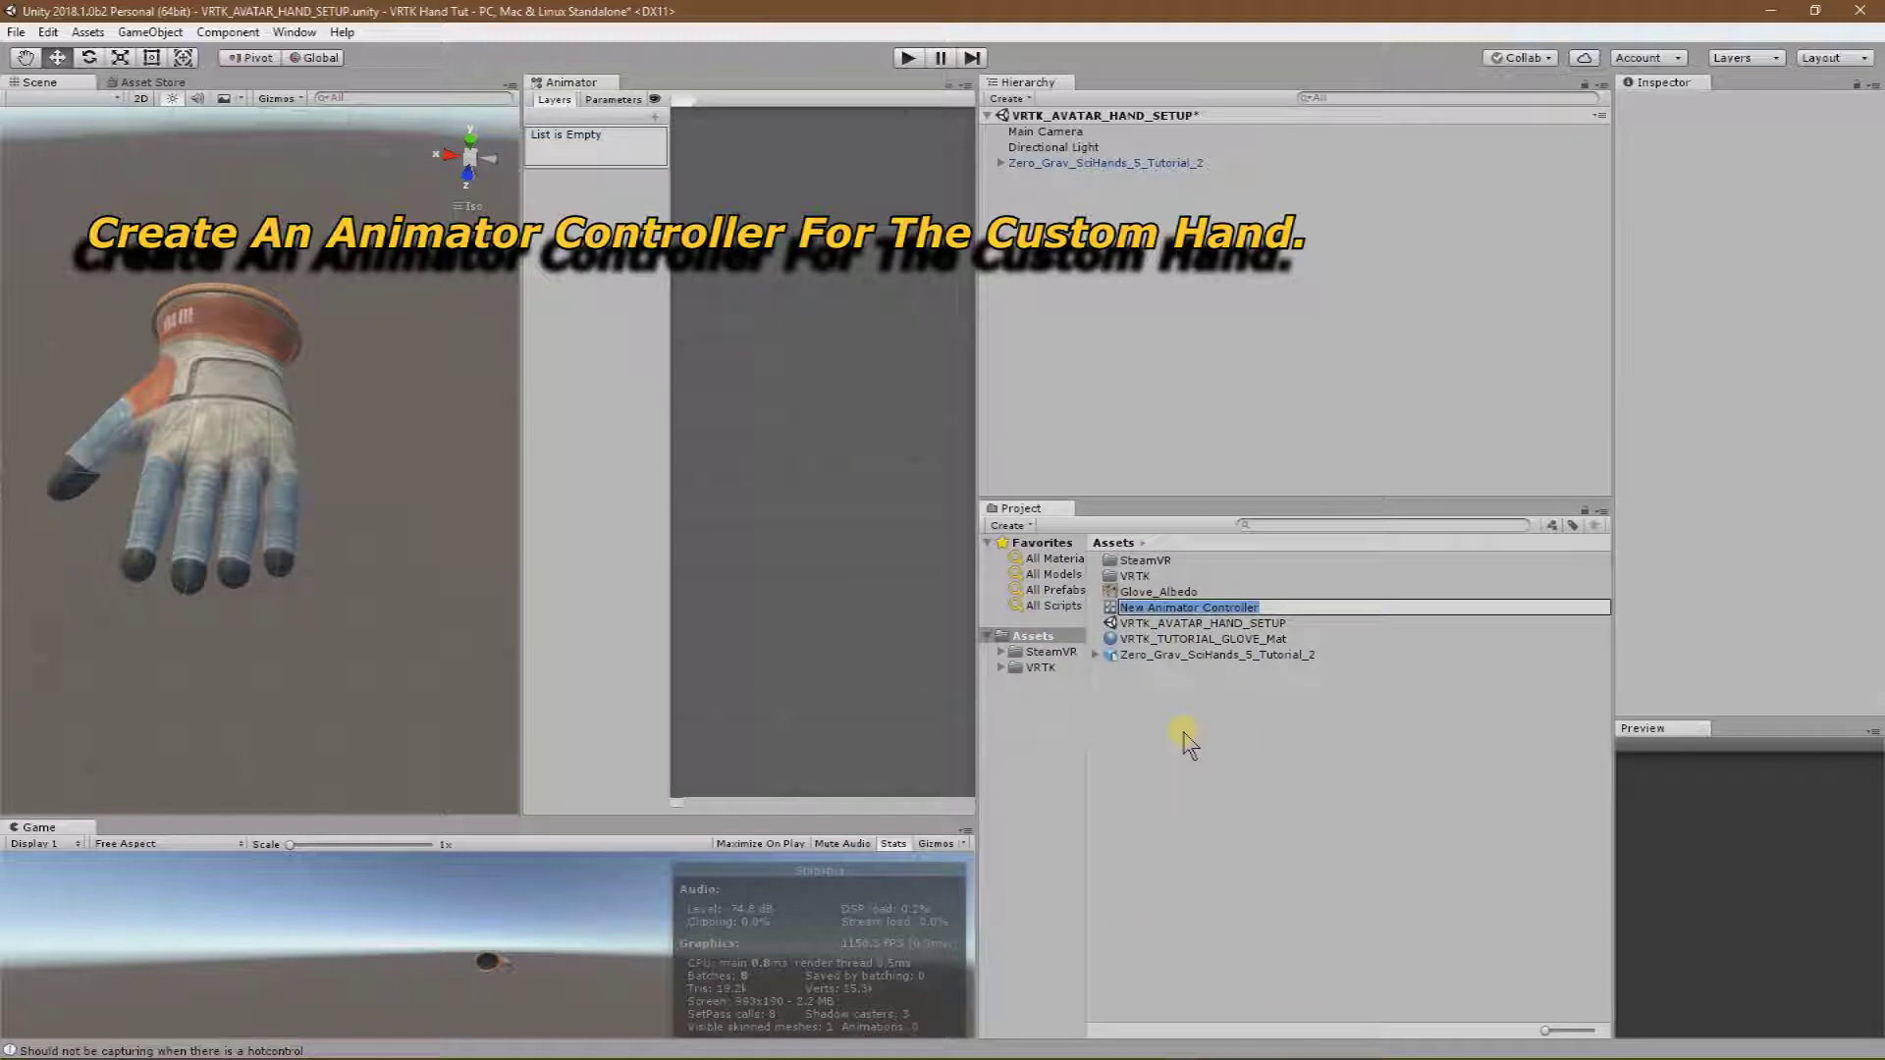
key("End")
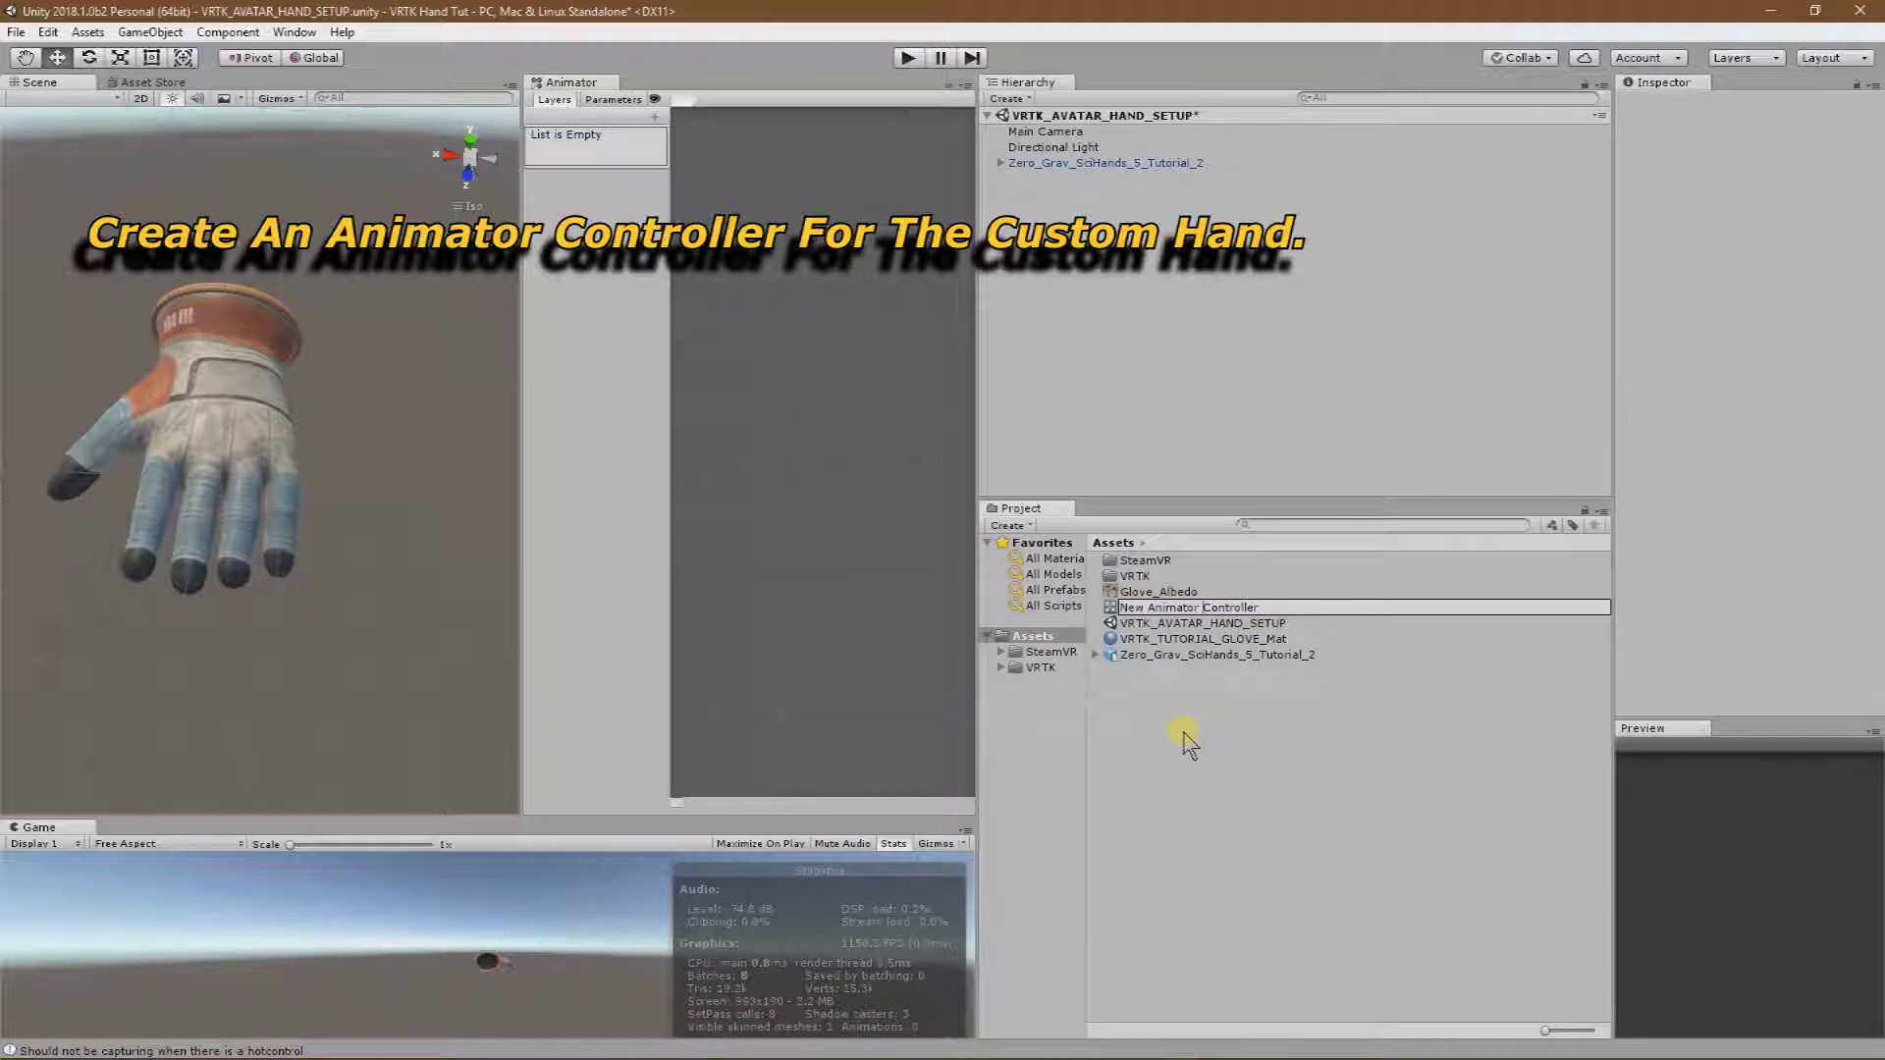
key("BackSpace")
key("BackSpace")
key("BackSpace")
key("BackSpace")
key("BackSpace")
key("BackSpace")
key("BackSpace")
key("BackSpace")
key("BackSpace")
key("BackSpace")
key("BackSpace")
key("BackSpace")
key("BackSpace")
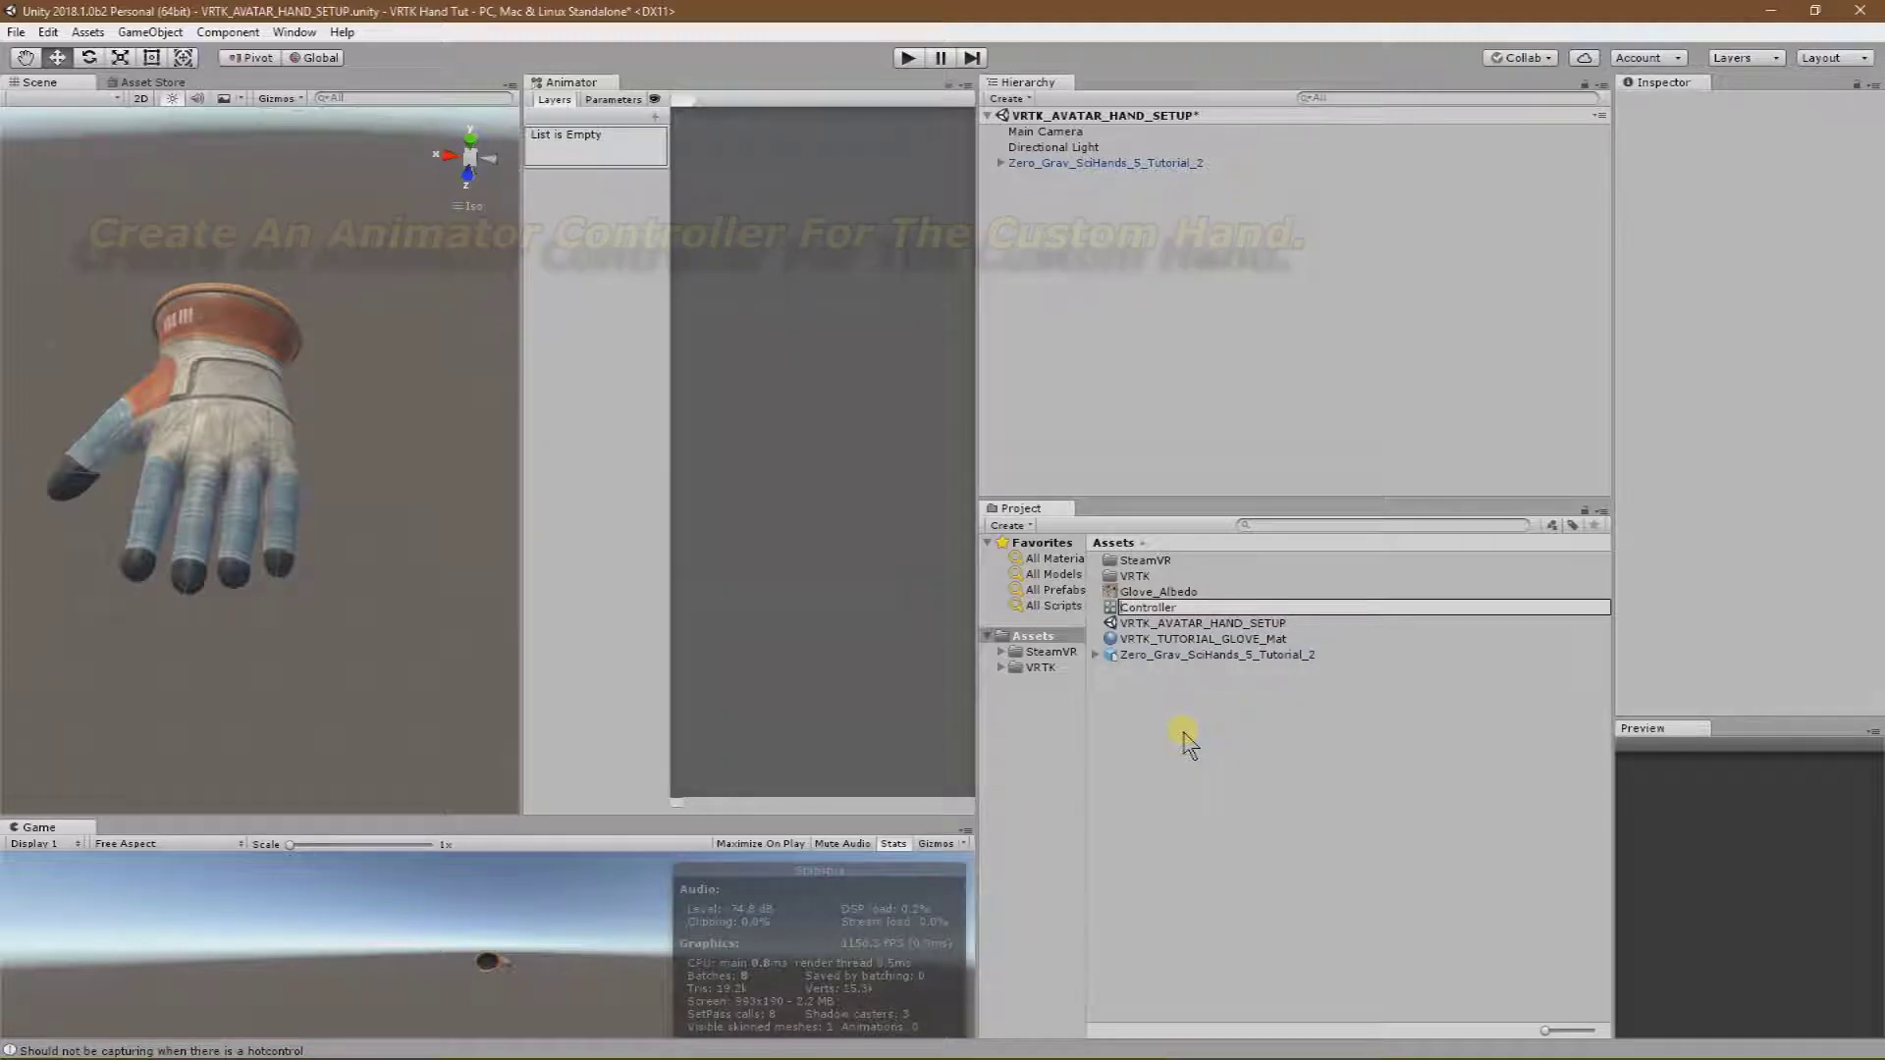
type("VRT")
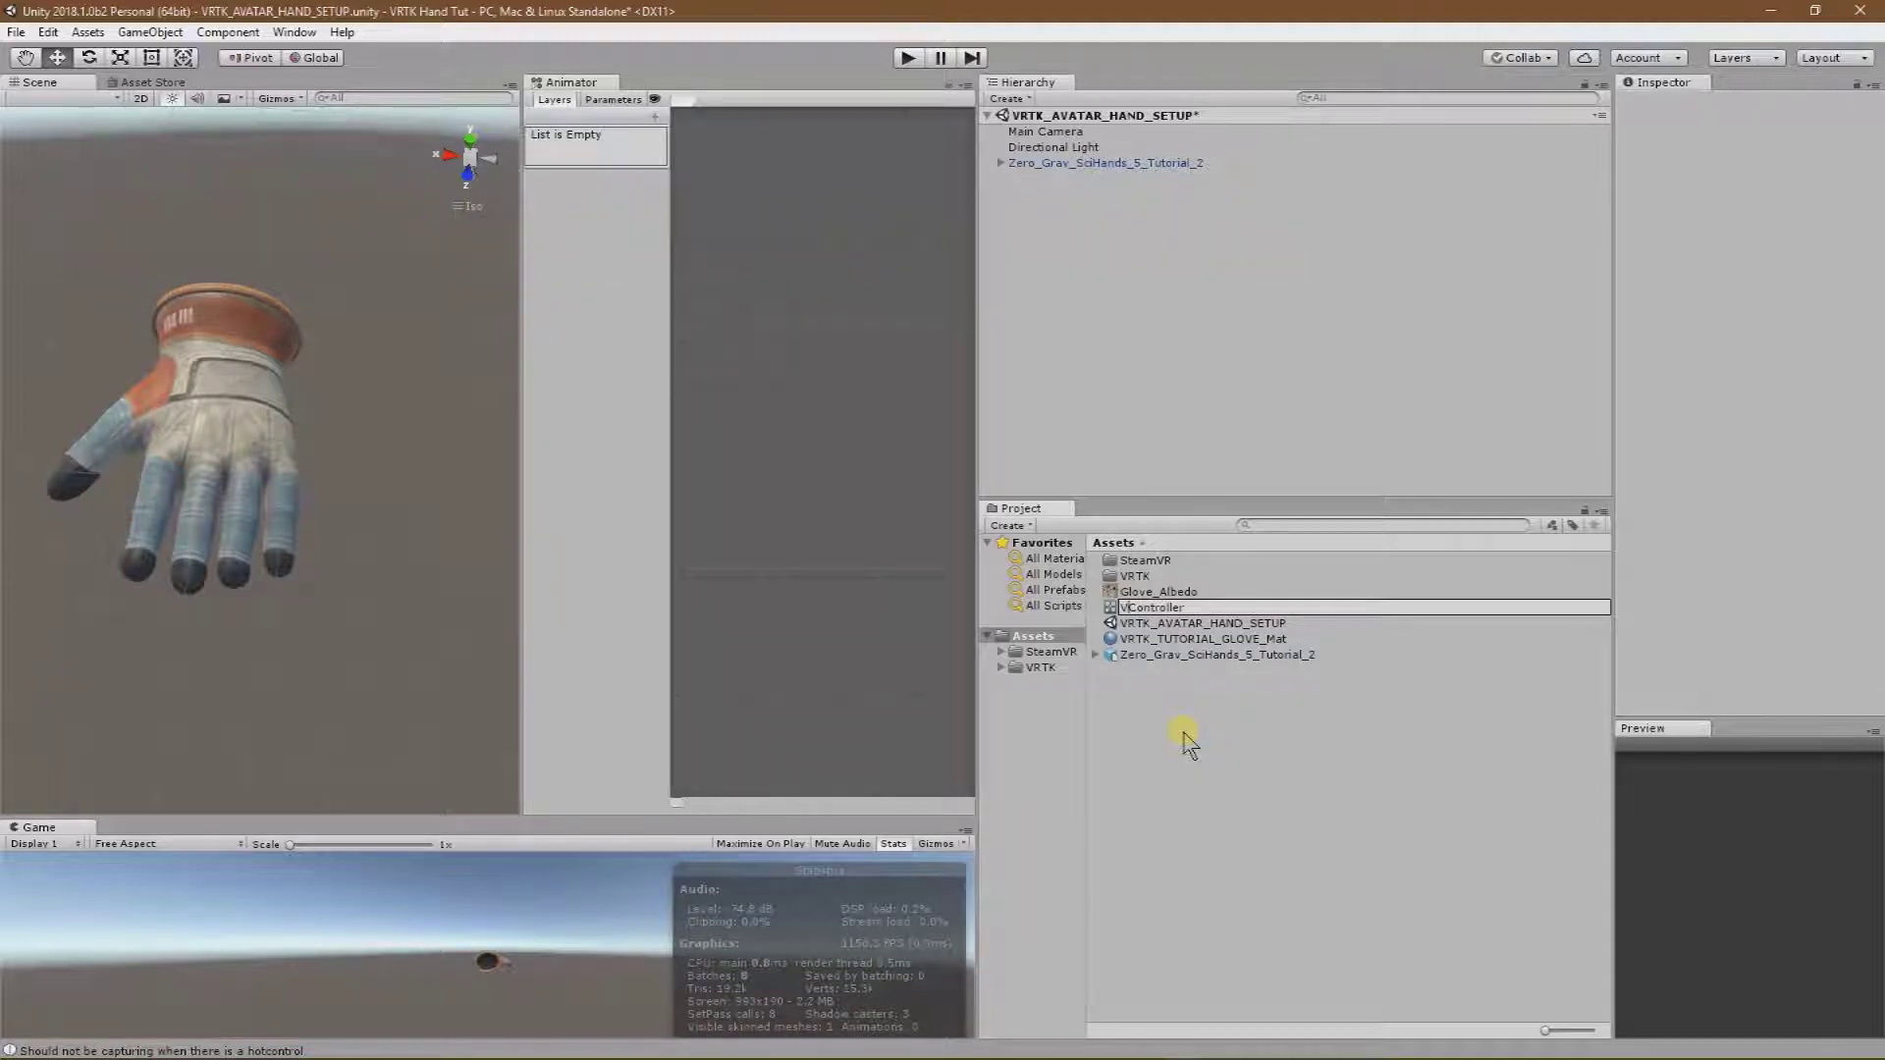
type("K_Custom_Hand_")
key("Return")
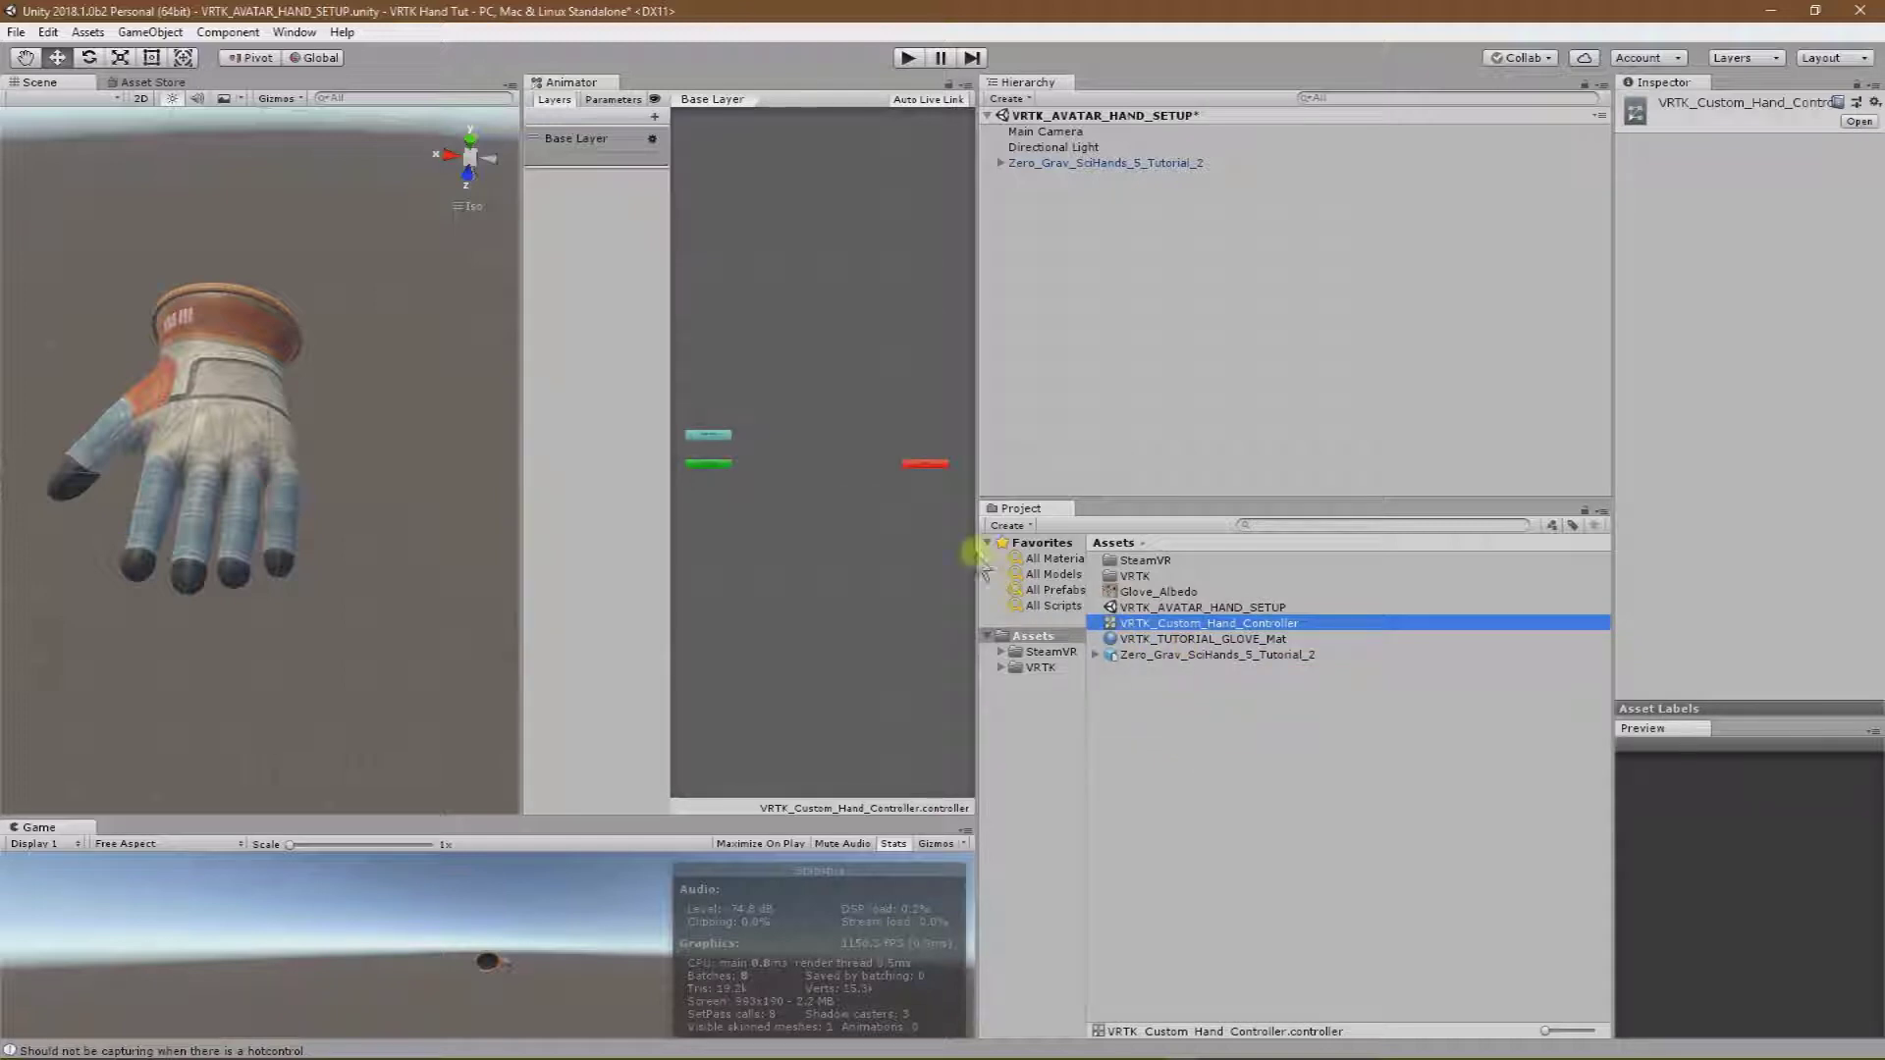
Move the Exit state closer to the Any State and Entry nodes in the Animator graph.
left_click_drag(921, 464, 790, 462)
scroll(787, 463, "up", 6)
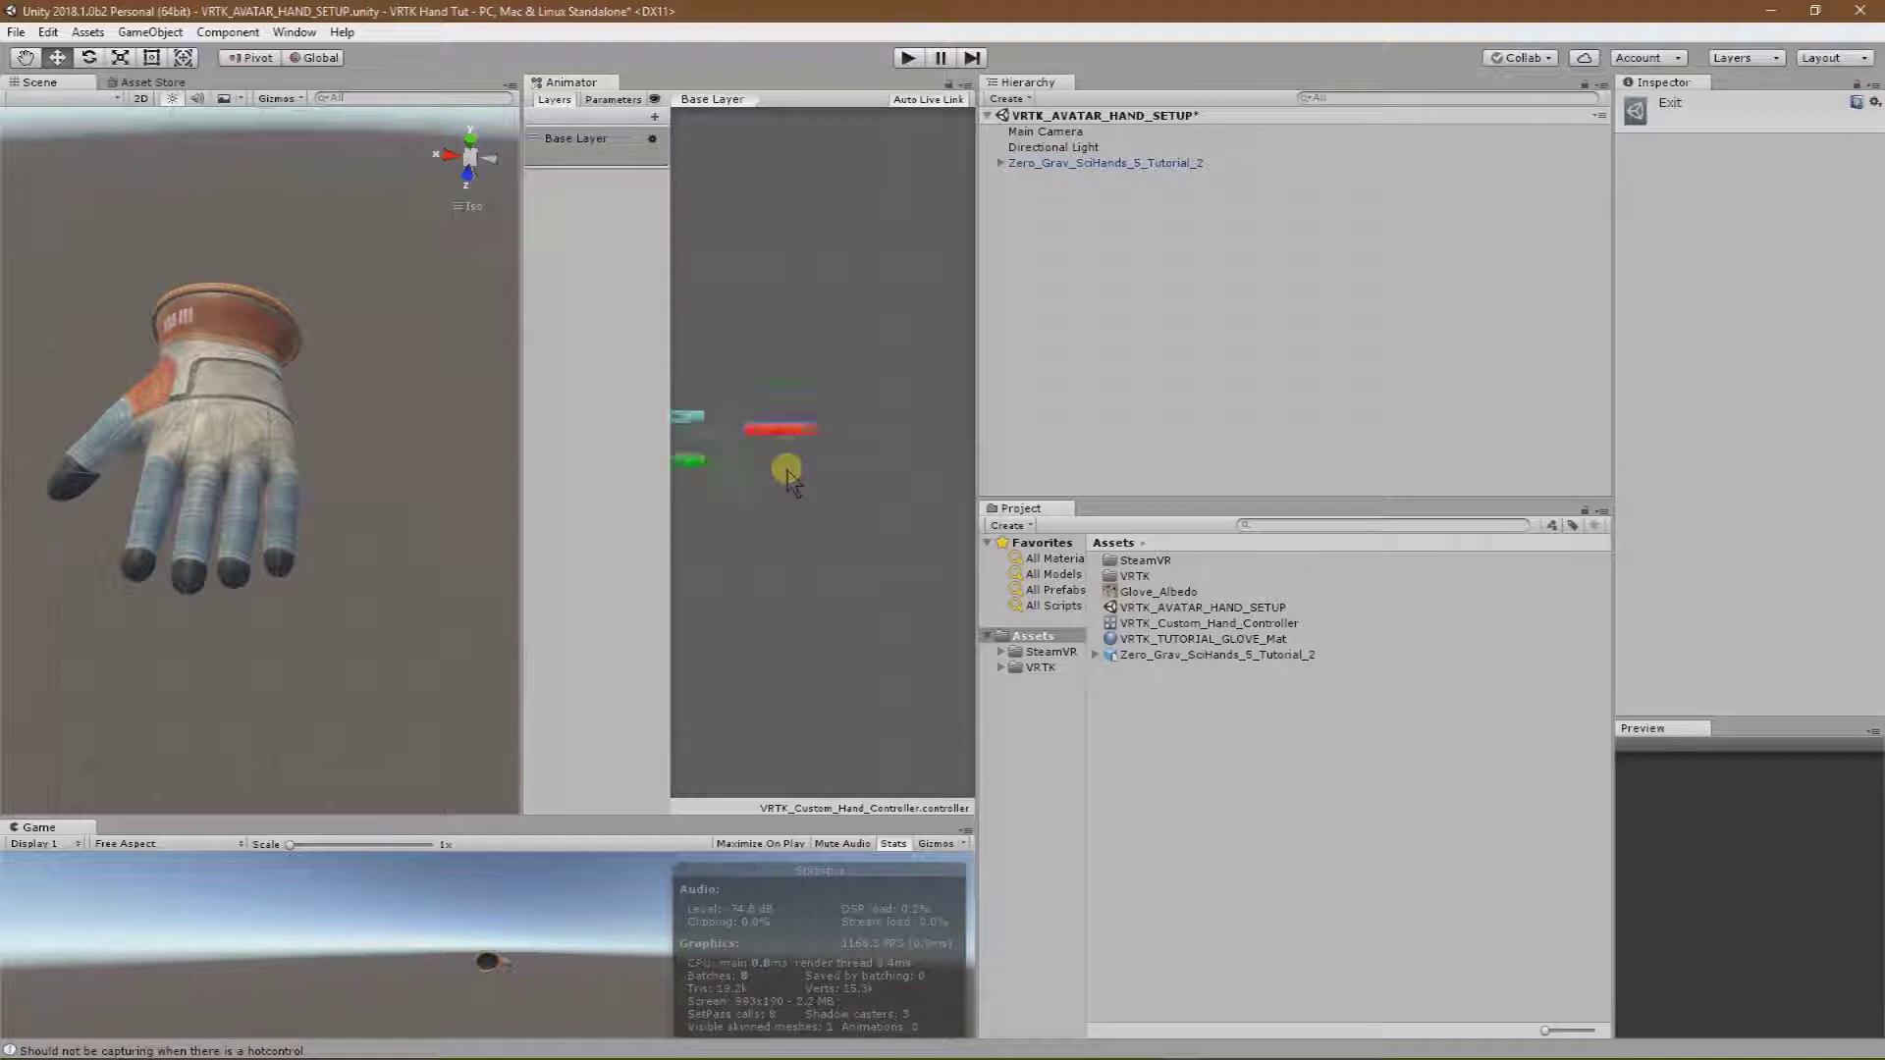
scroll(775, 481, "down", 5)
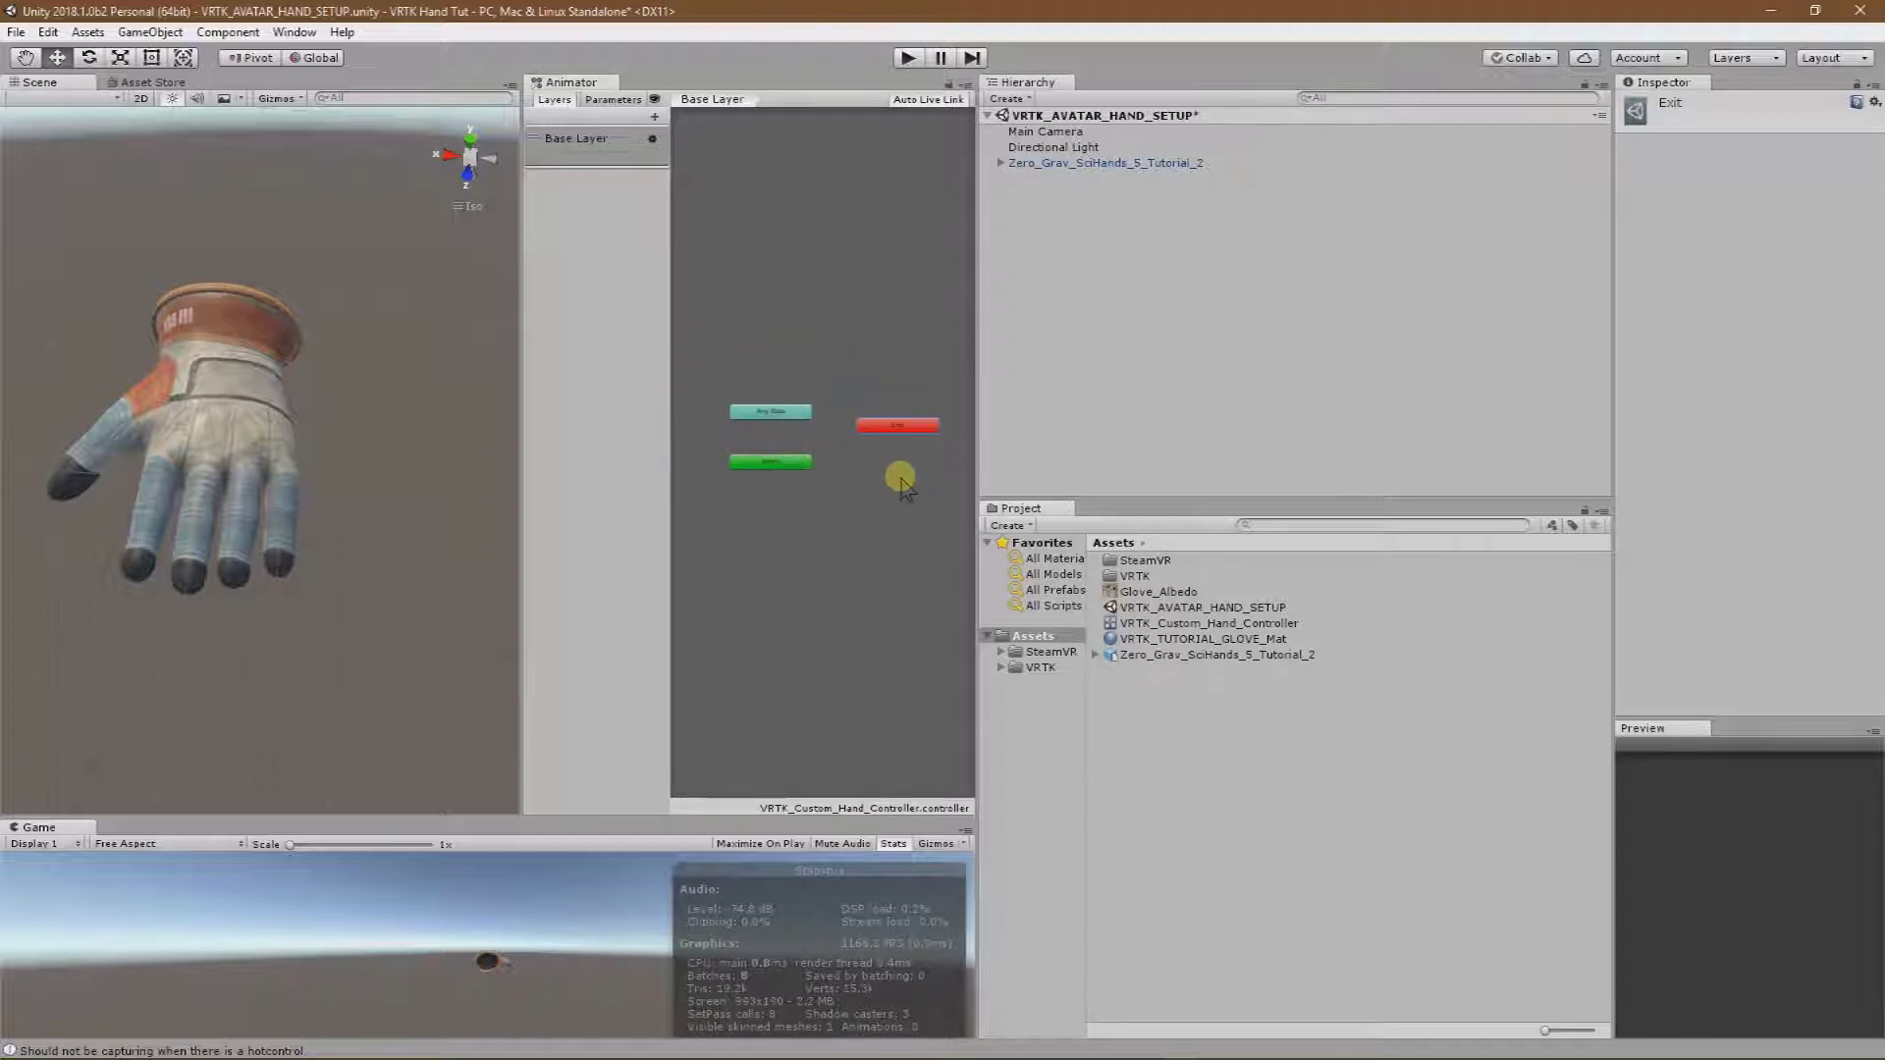
scroll(874, 463, "down", 2)
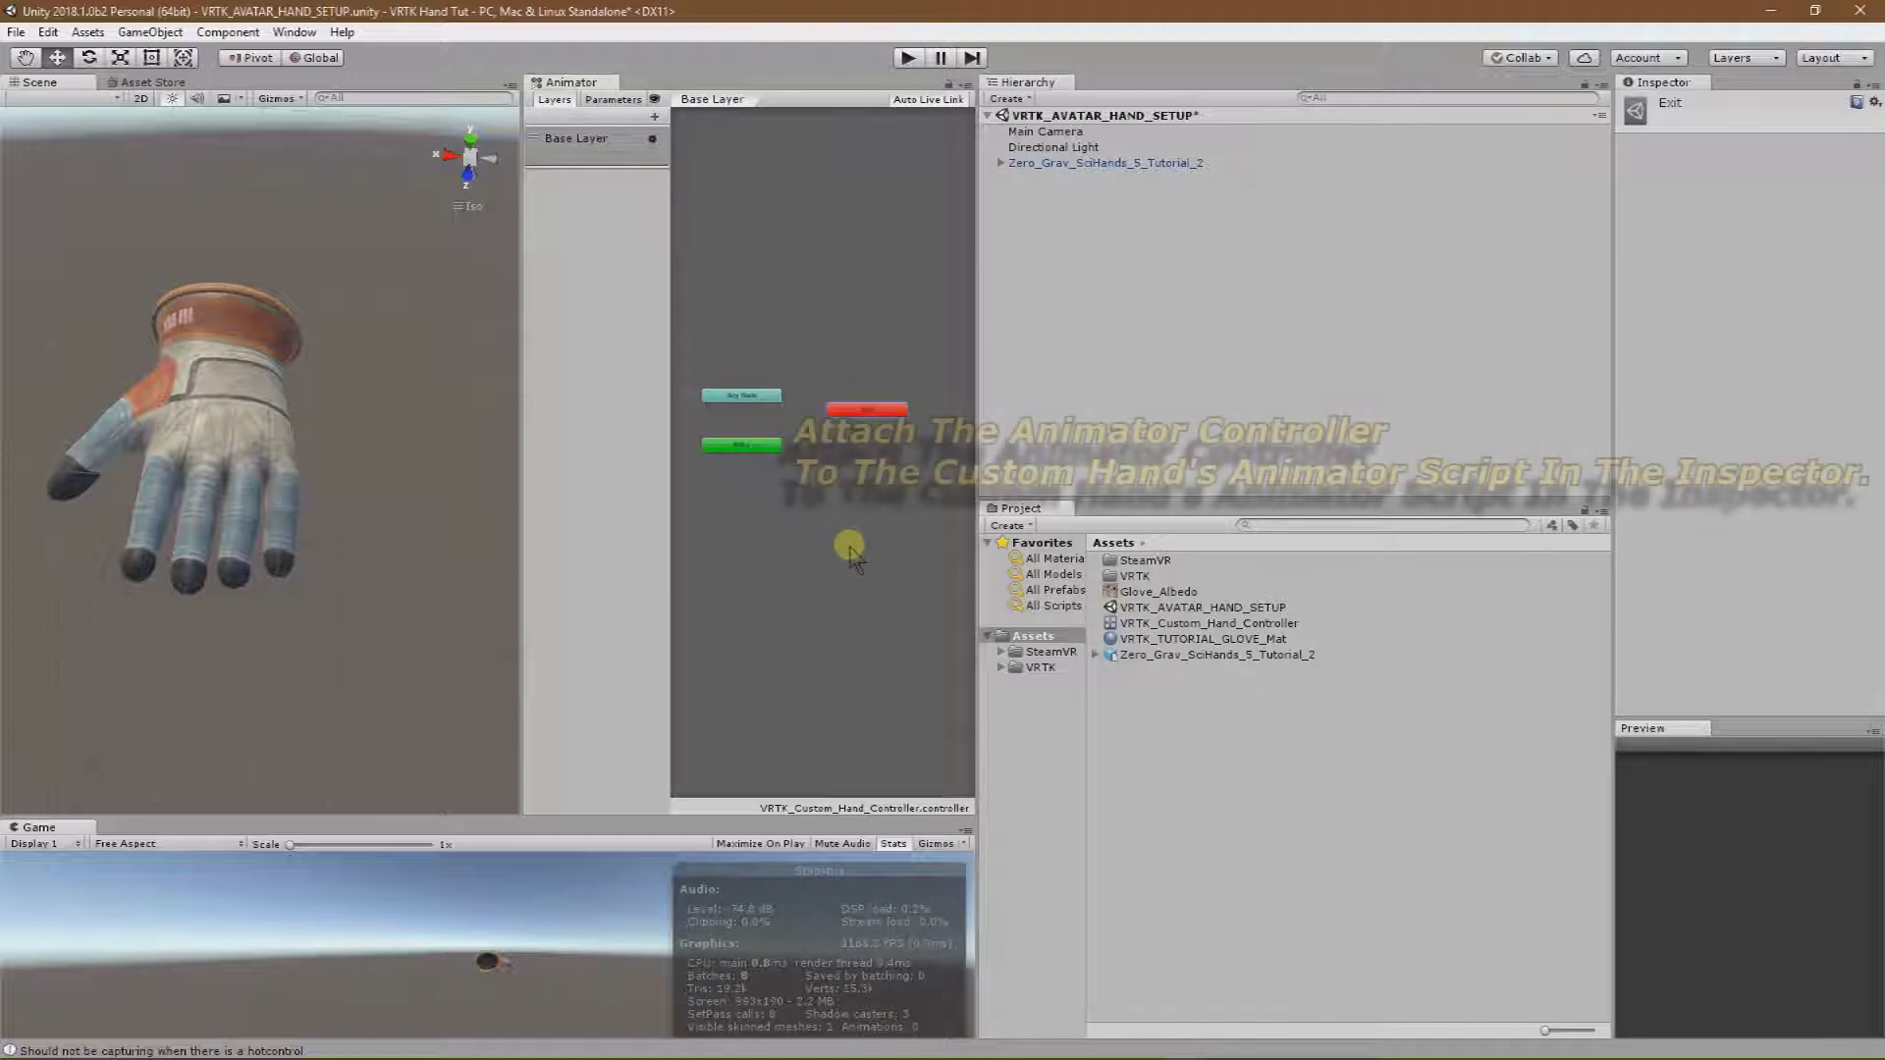
left_click(1489, 909)
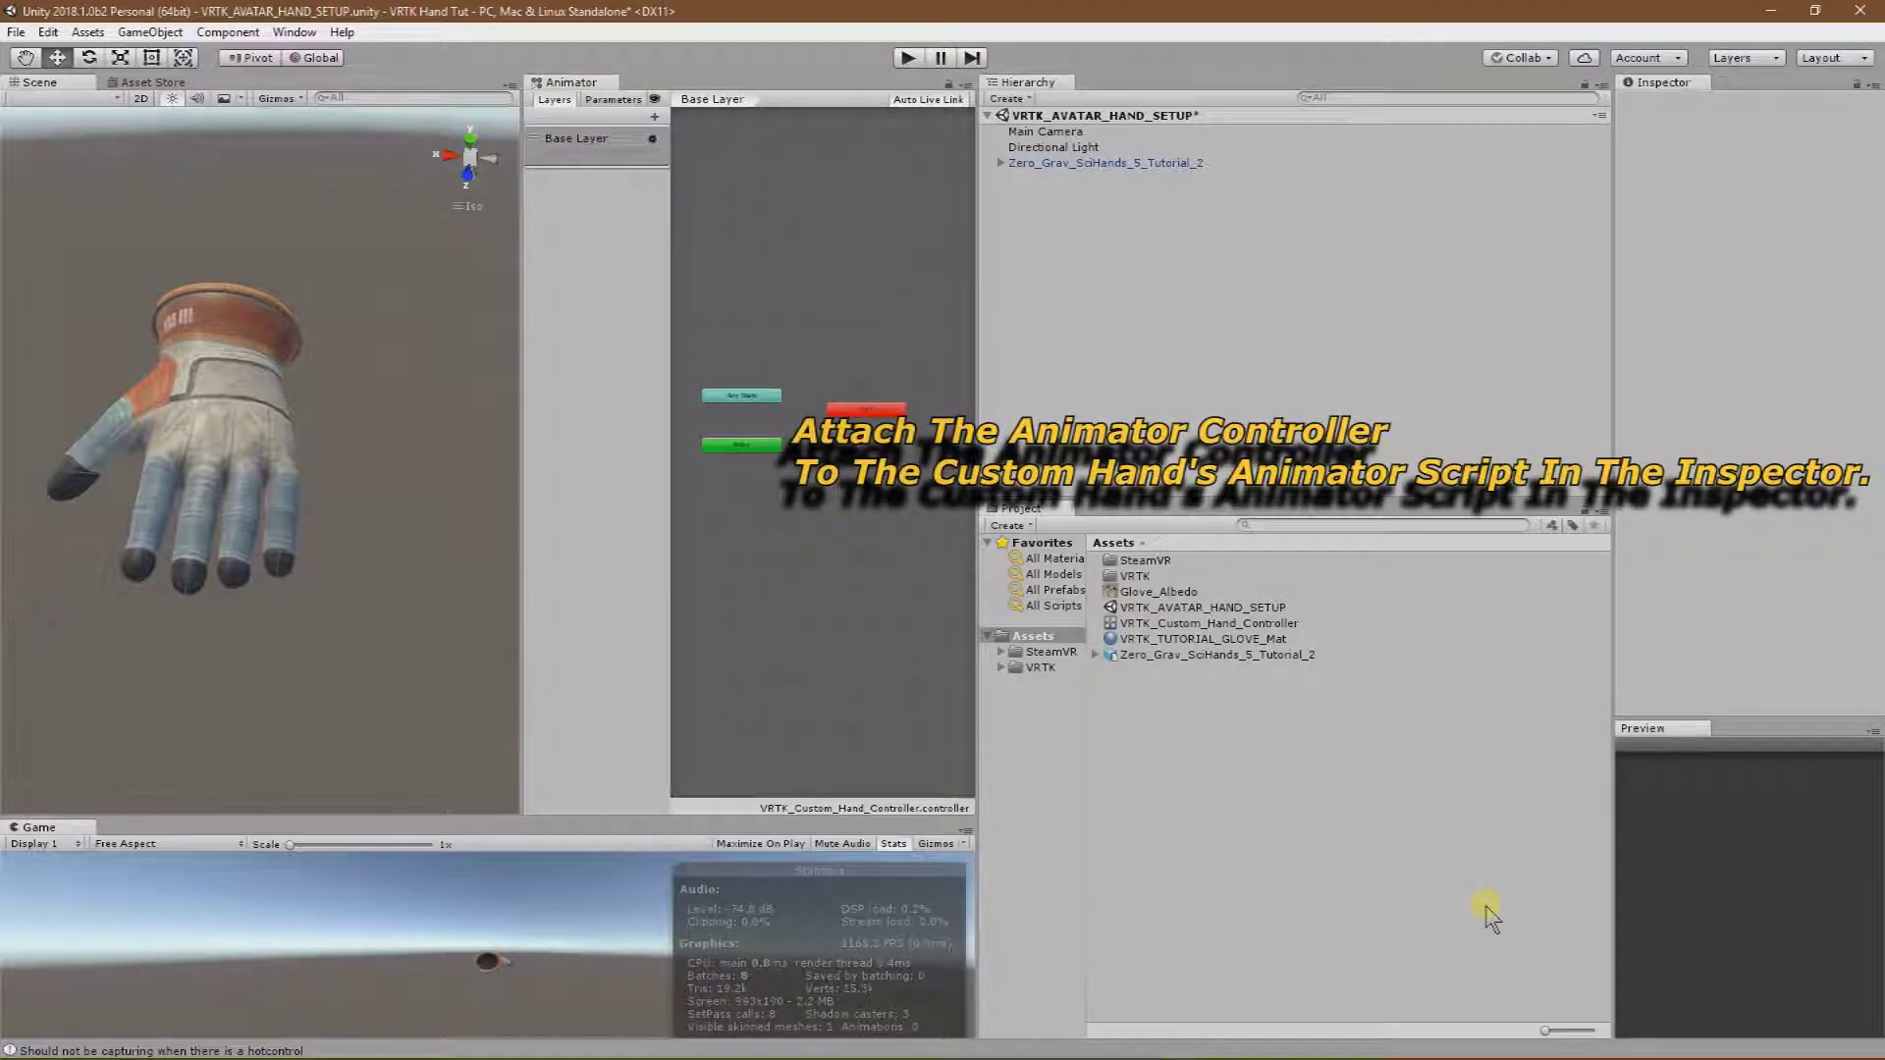
Assign VRTK_Custom_Hand_Controller as the Animator controller of the Zero_Grav_SciHands_S_Tutorial_2 hand in the scene.
left_click(1129, 163)
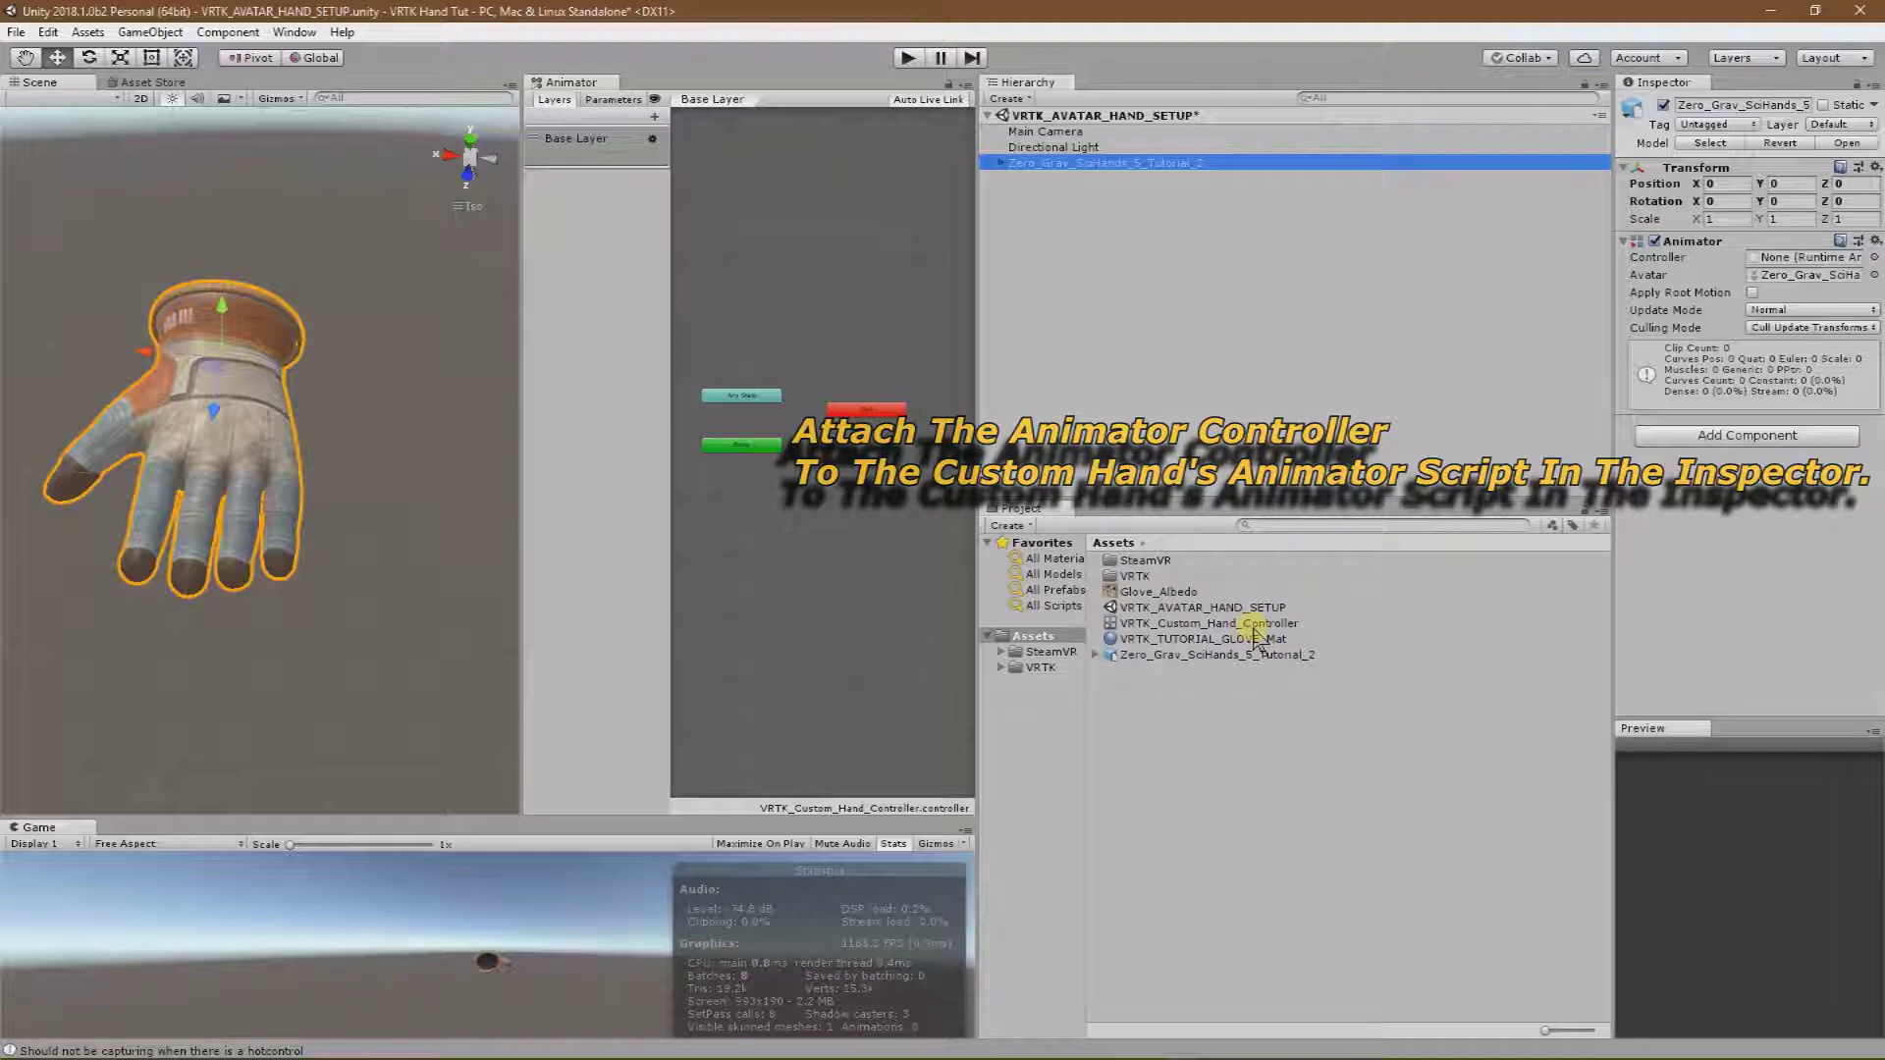
left_click_drag(1253, 624, 1788, 263)
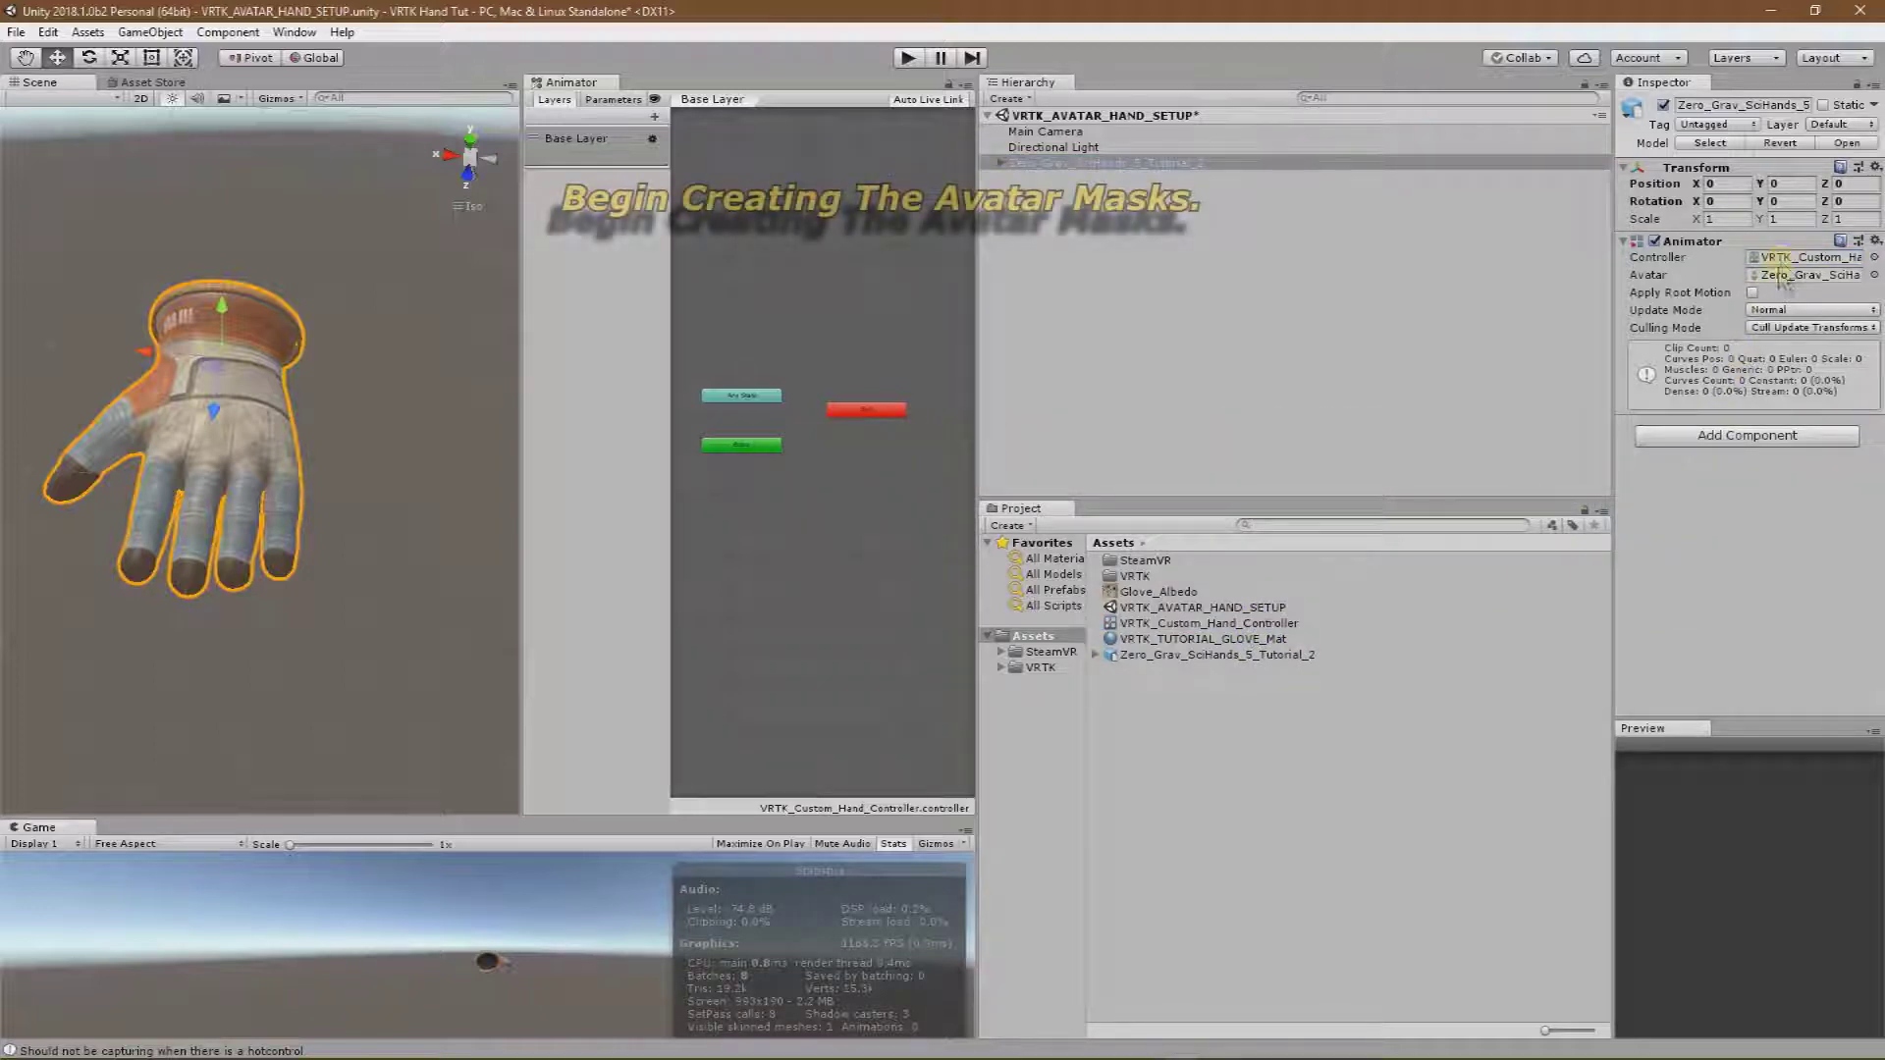
left_click(1206, 756)
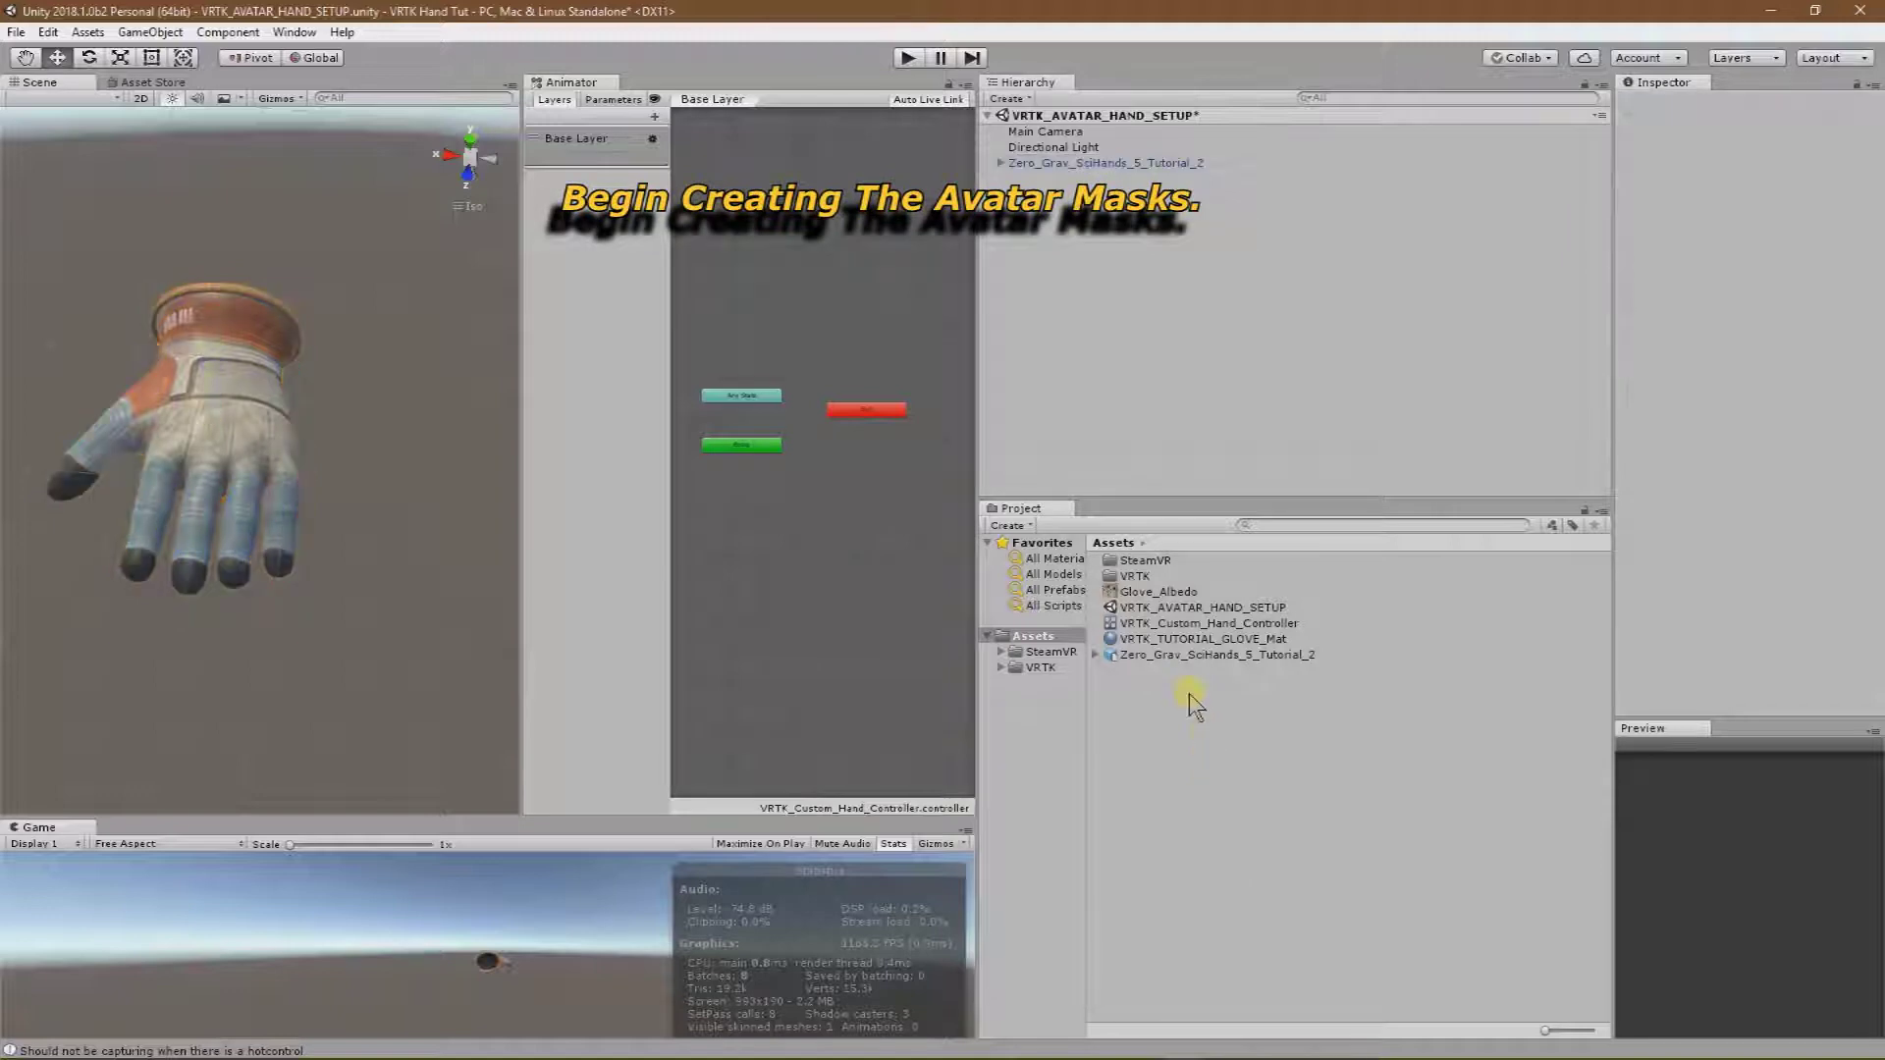
Create an avatar mask in Assets named Custom_Glove_AM_Thumb.
right_click(1188, 692)
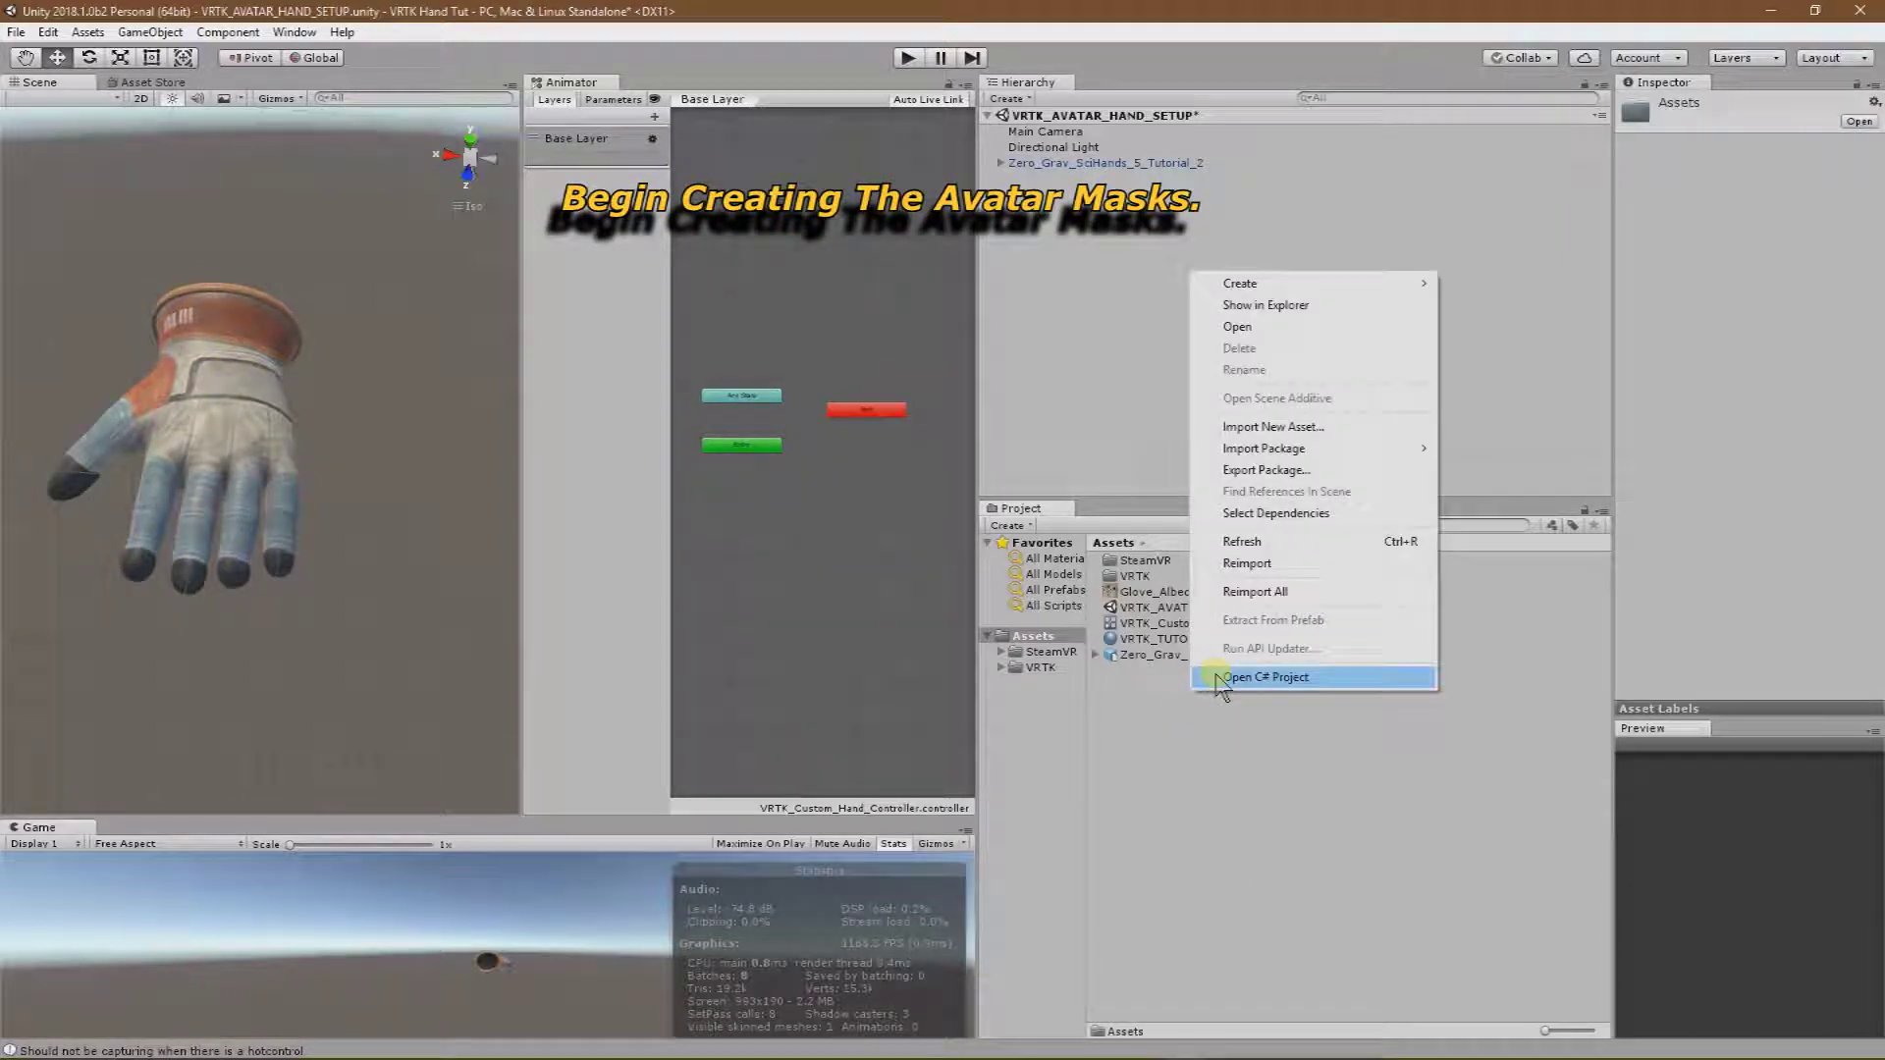
mouse_move(1247, 284)
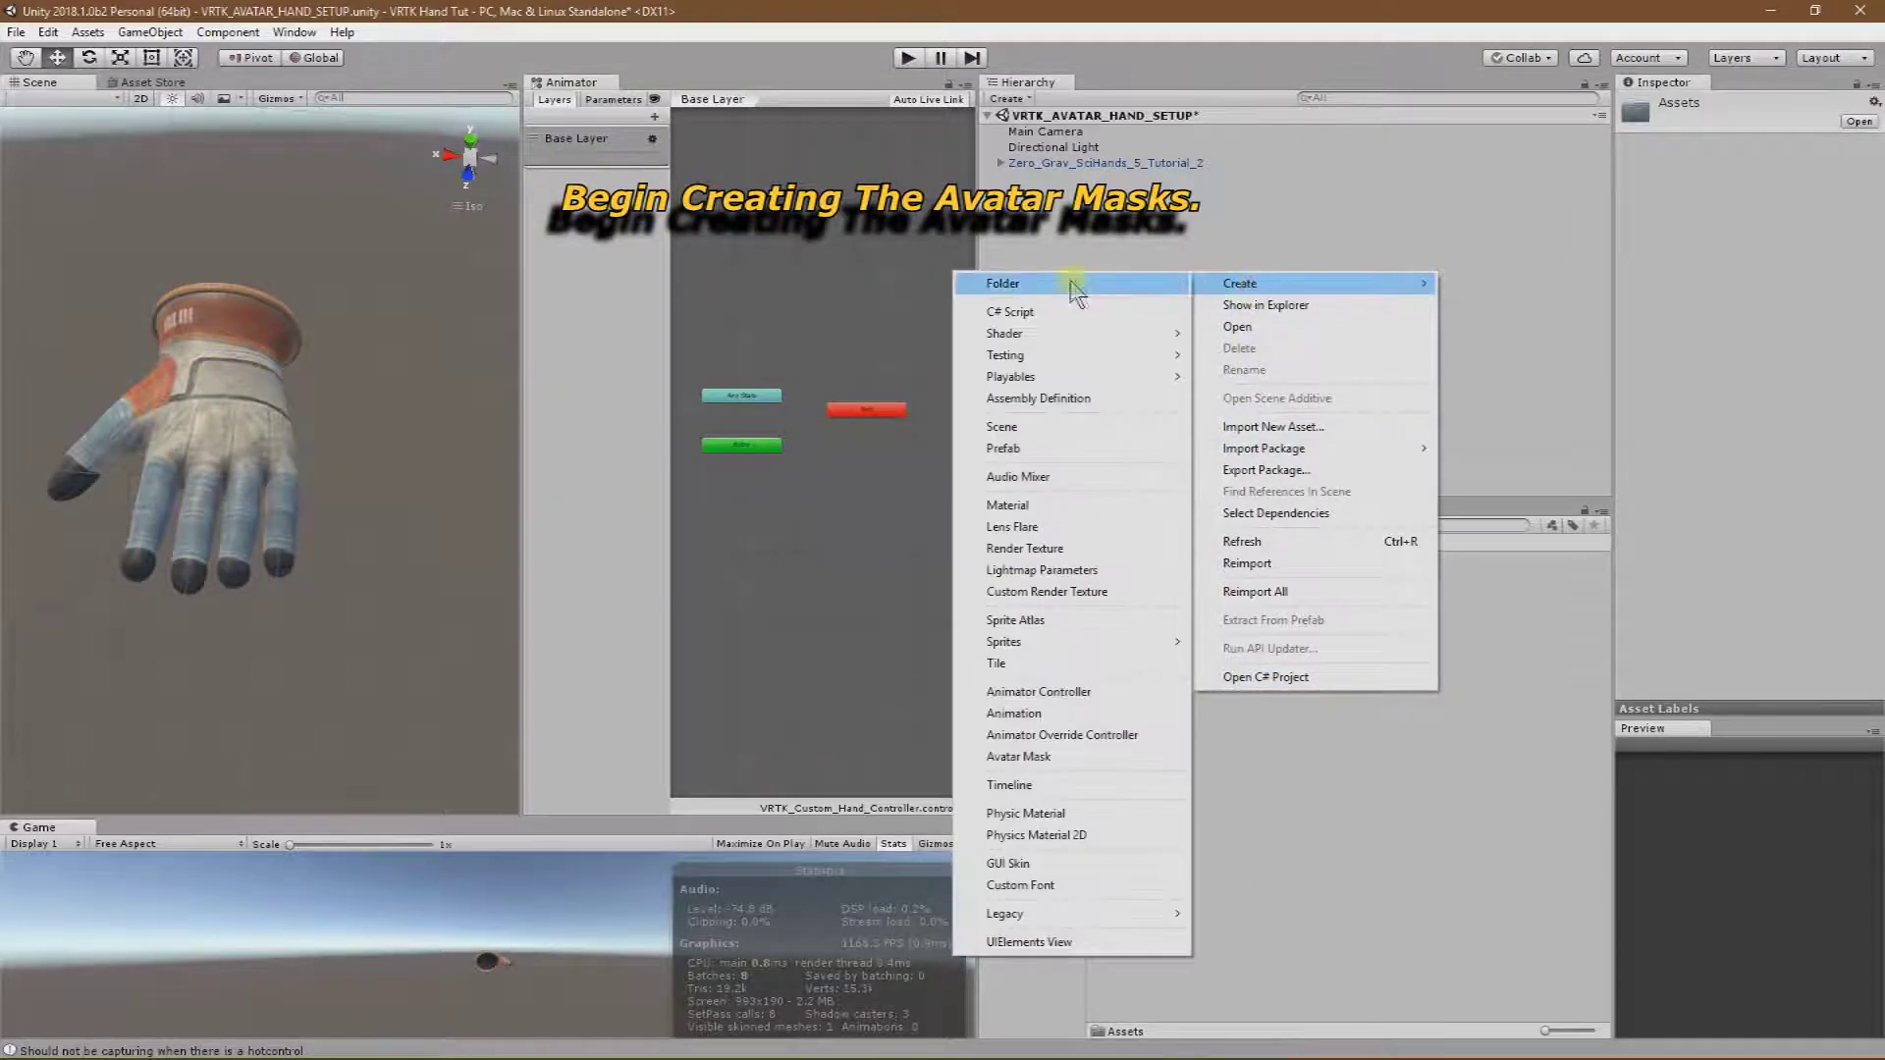
left_click(1046, 757)
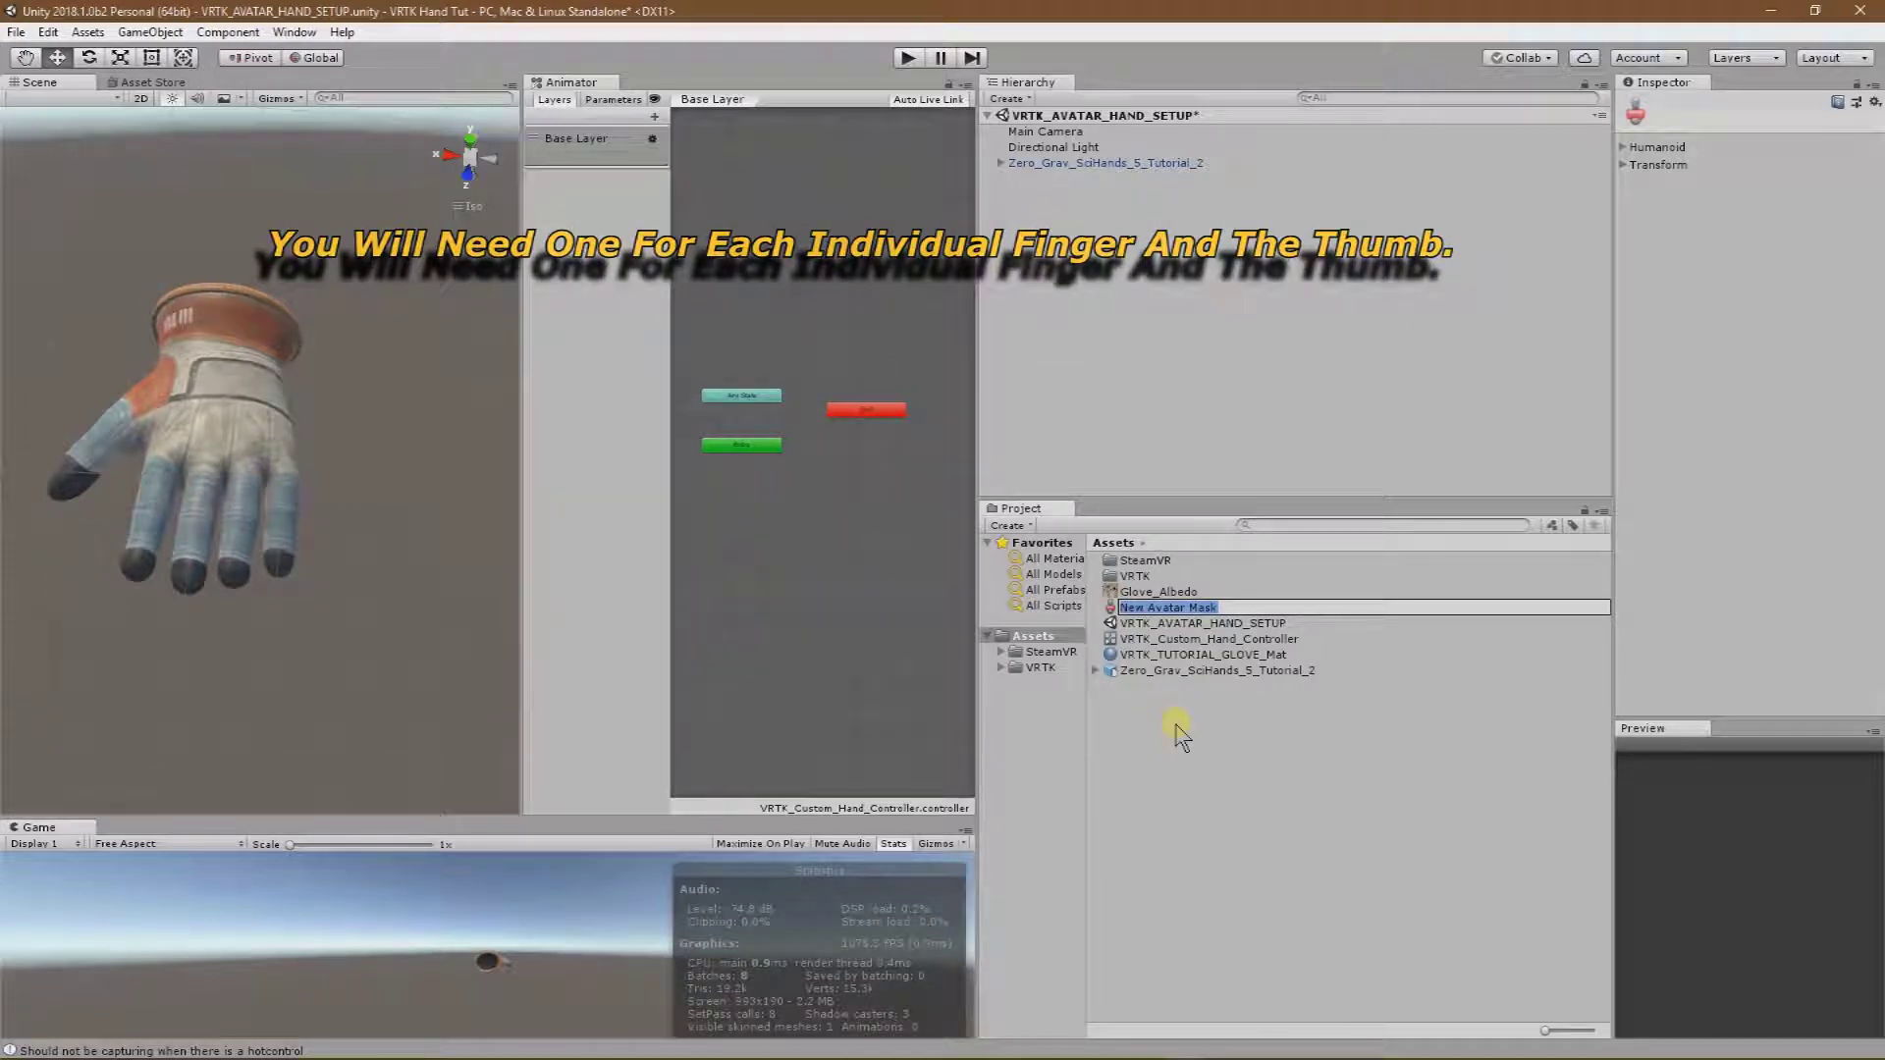
type("Custom_Glo")
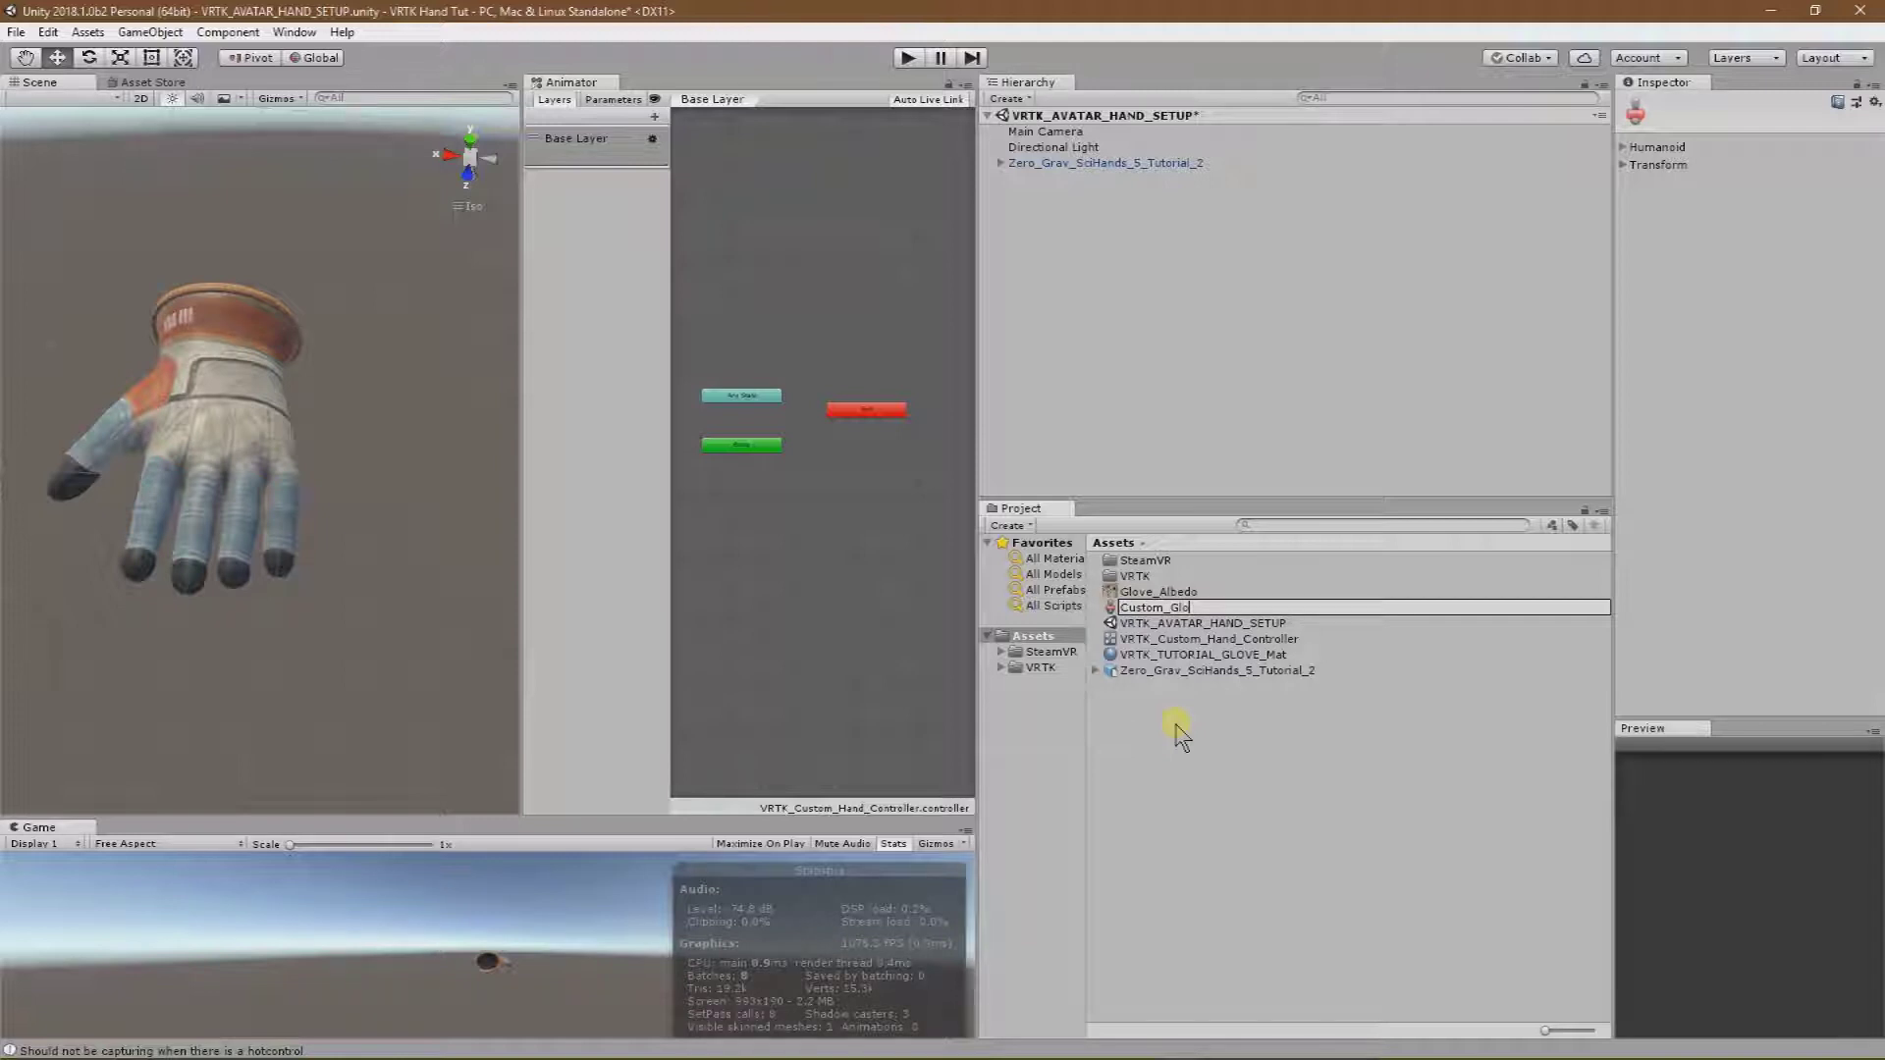
type("ve_AM_Thumb")
key("Return")
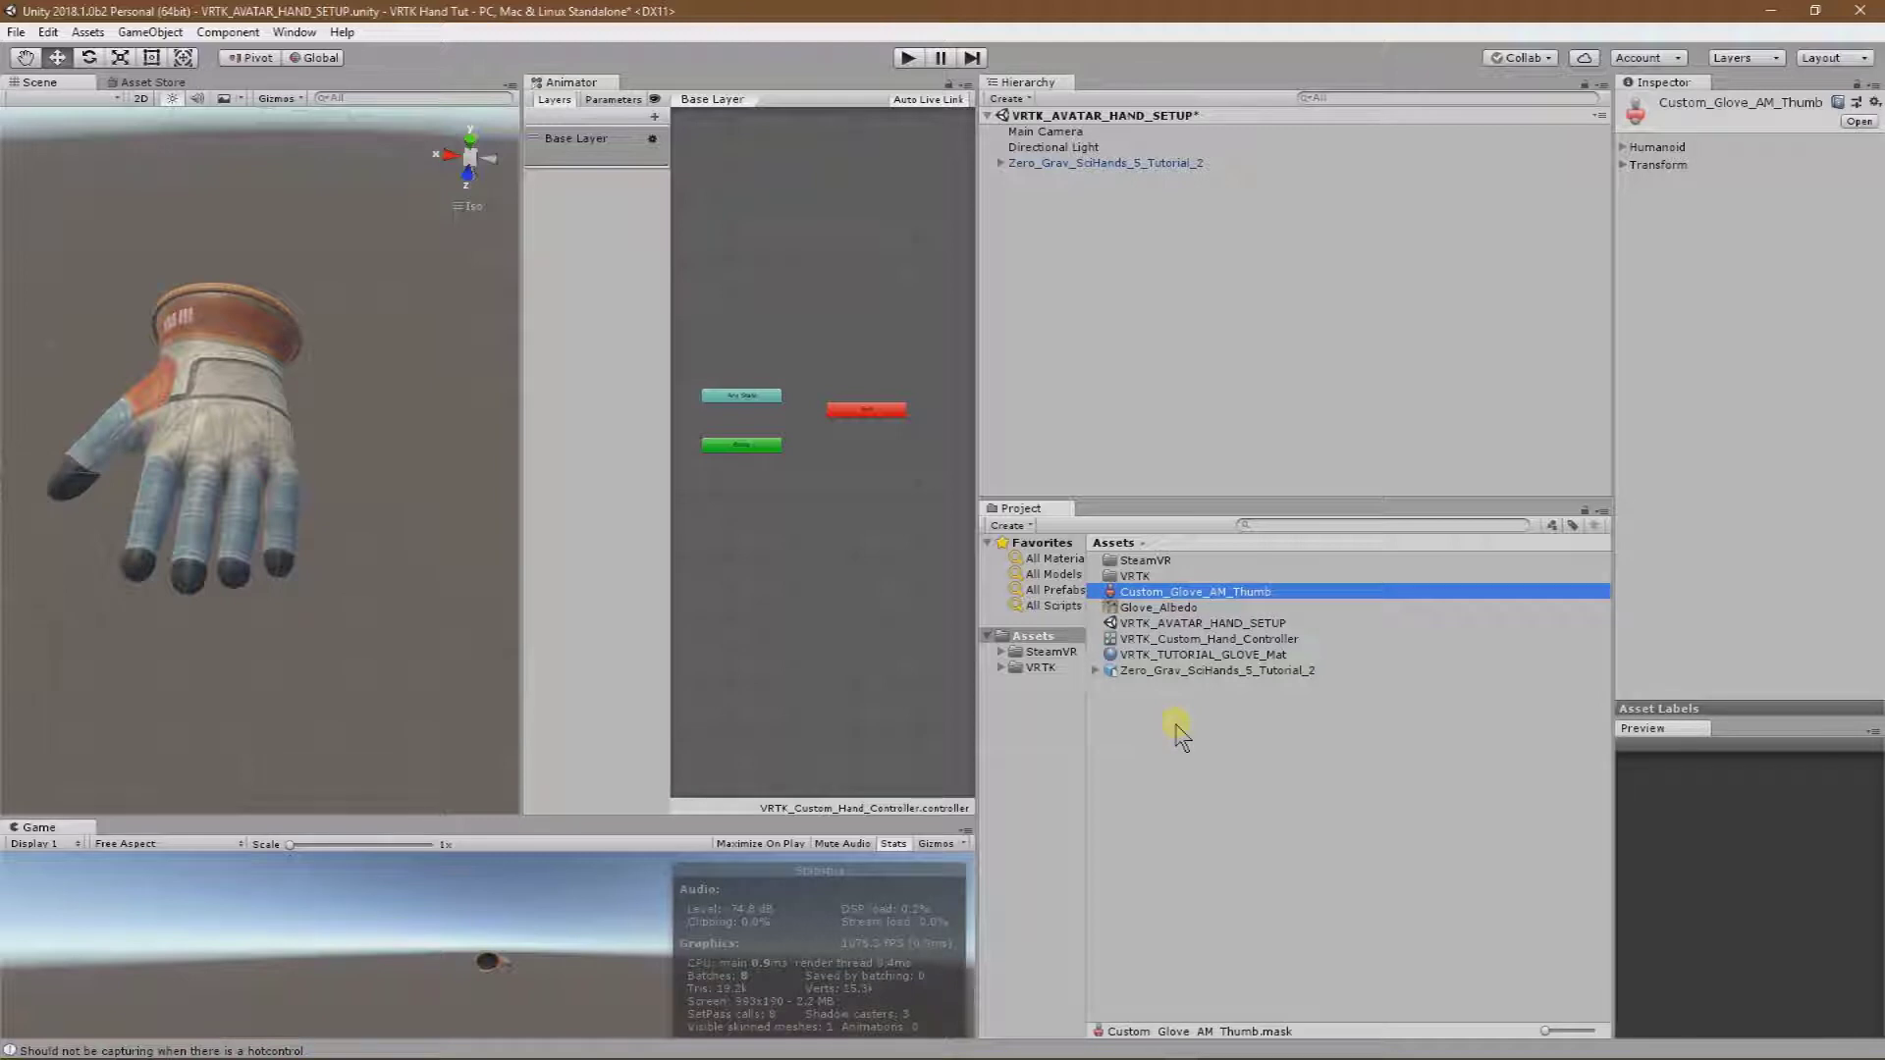
Create an avatar mask for the index finger in Assets named Custom_Glove_AM_Index.
right_click(1178, 734)
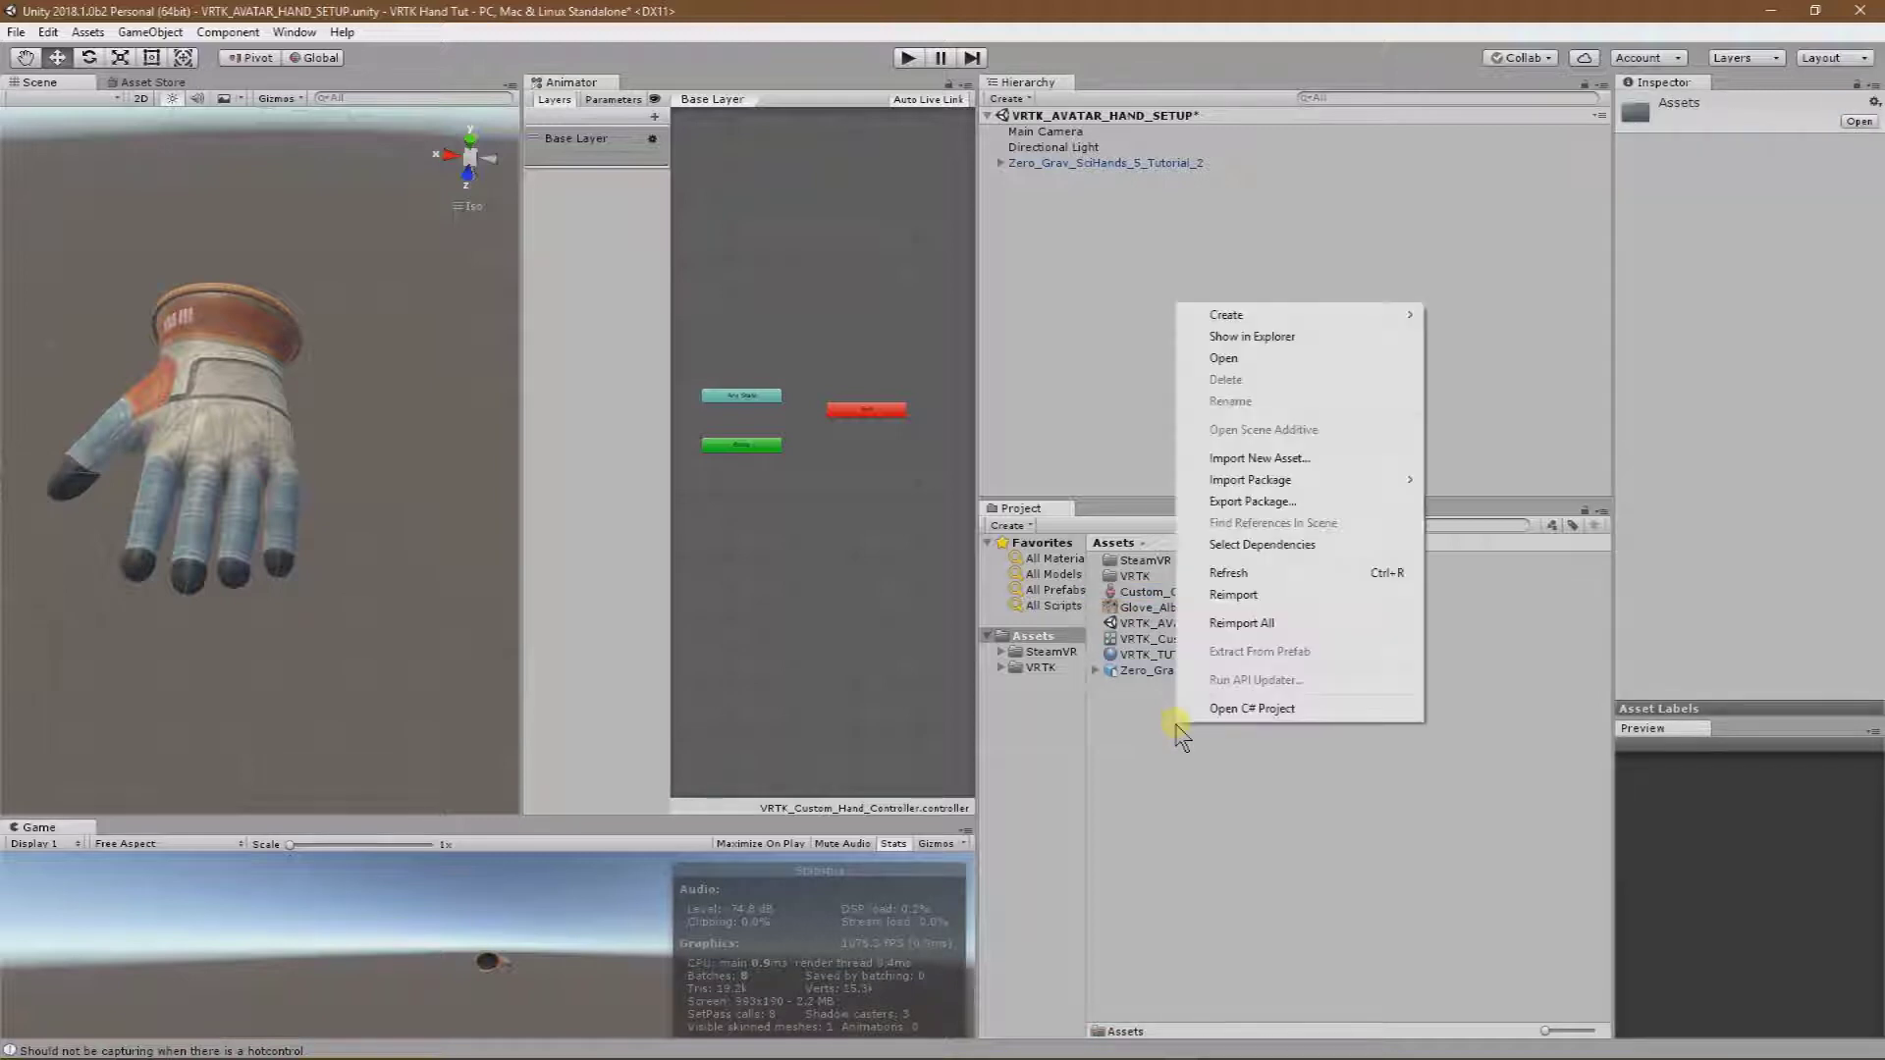
mouse_move(1256, 316)
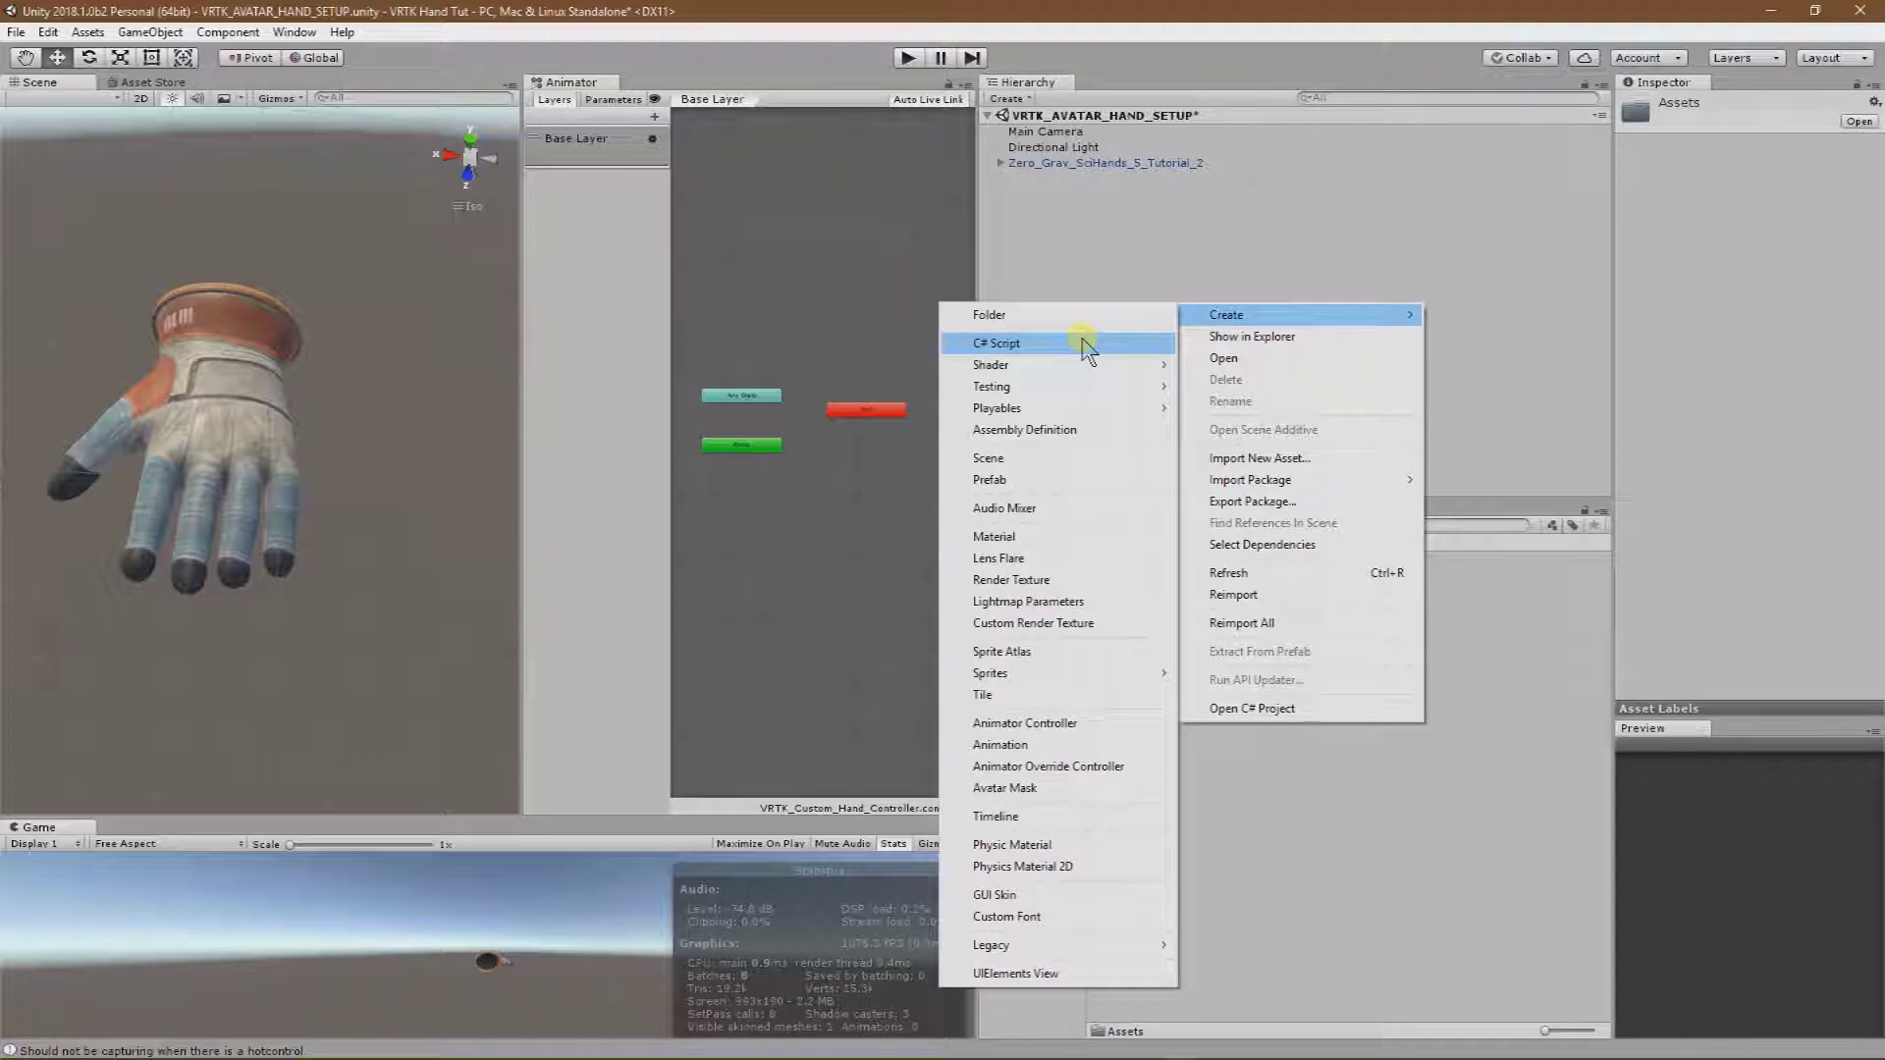
left_click(1024, 800)
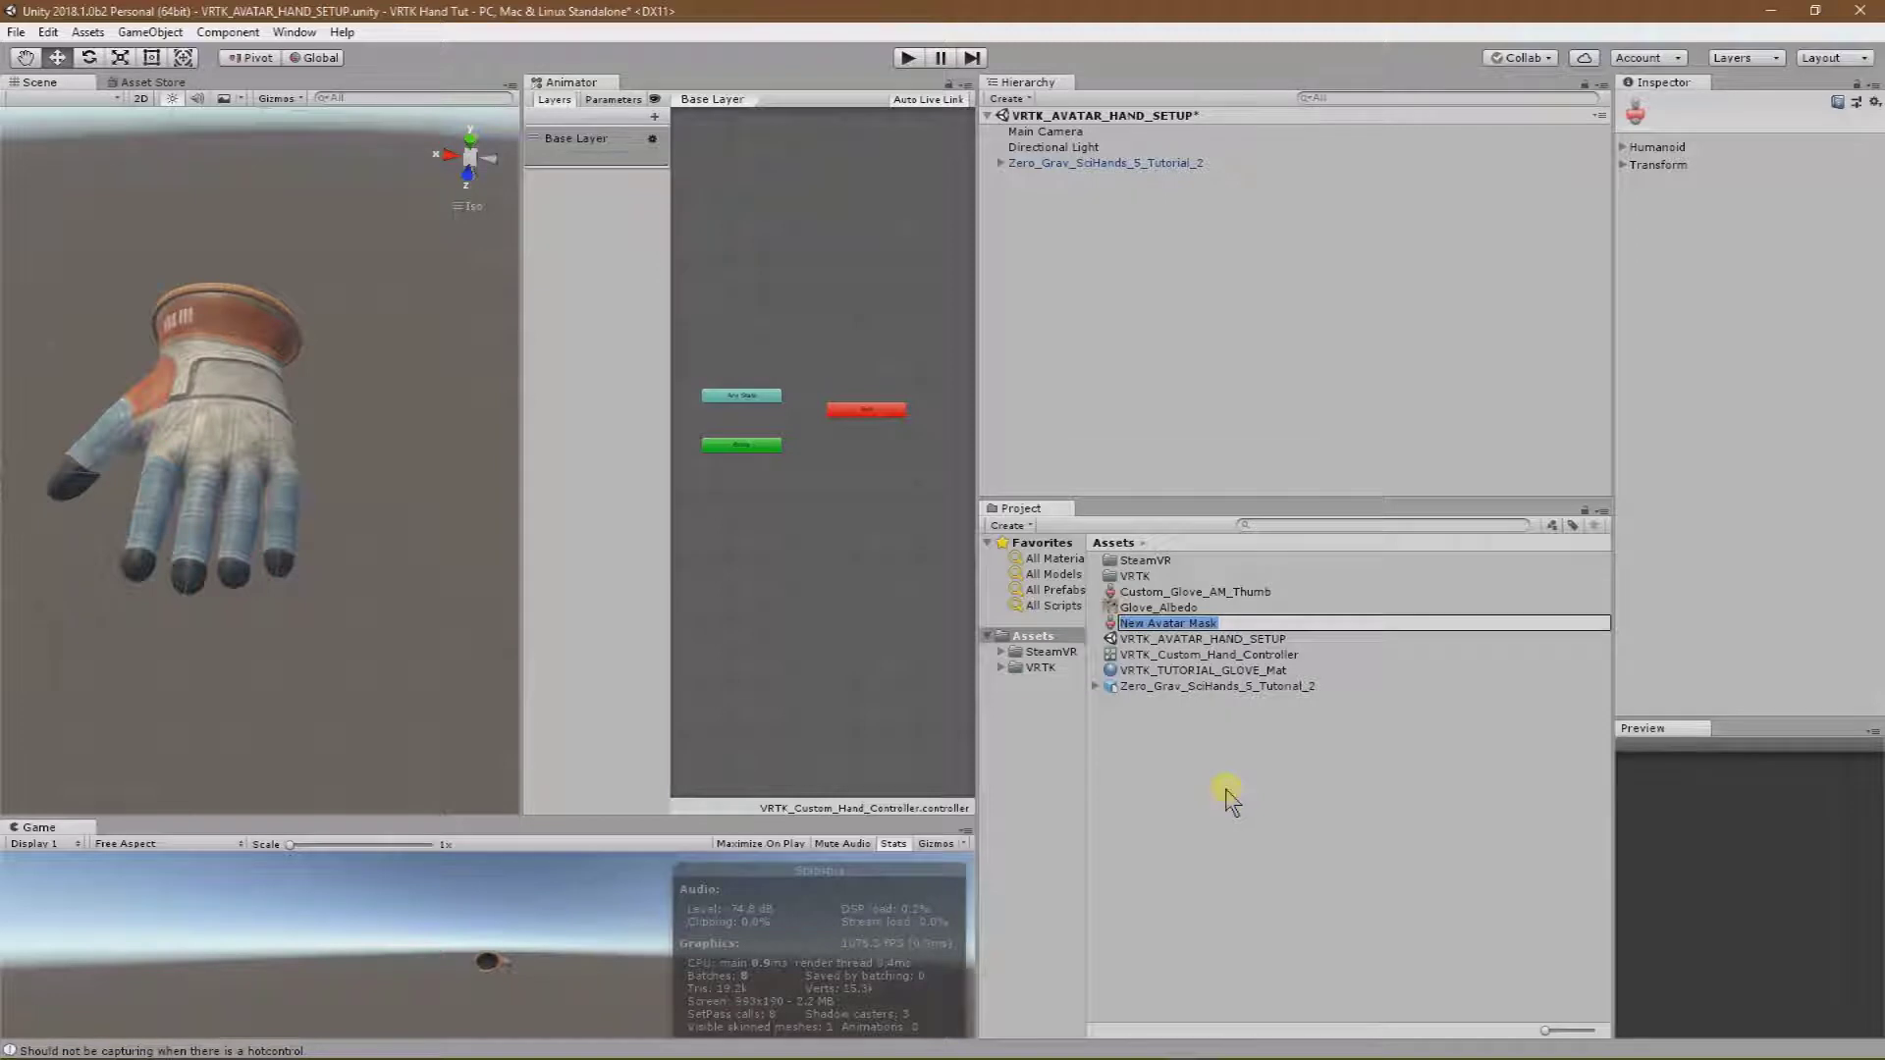
type("Custom_Glove_AM_Inde")
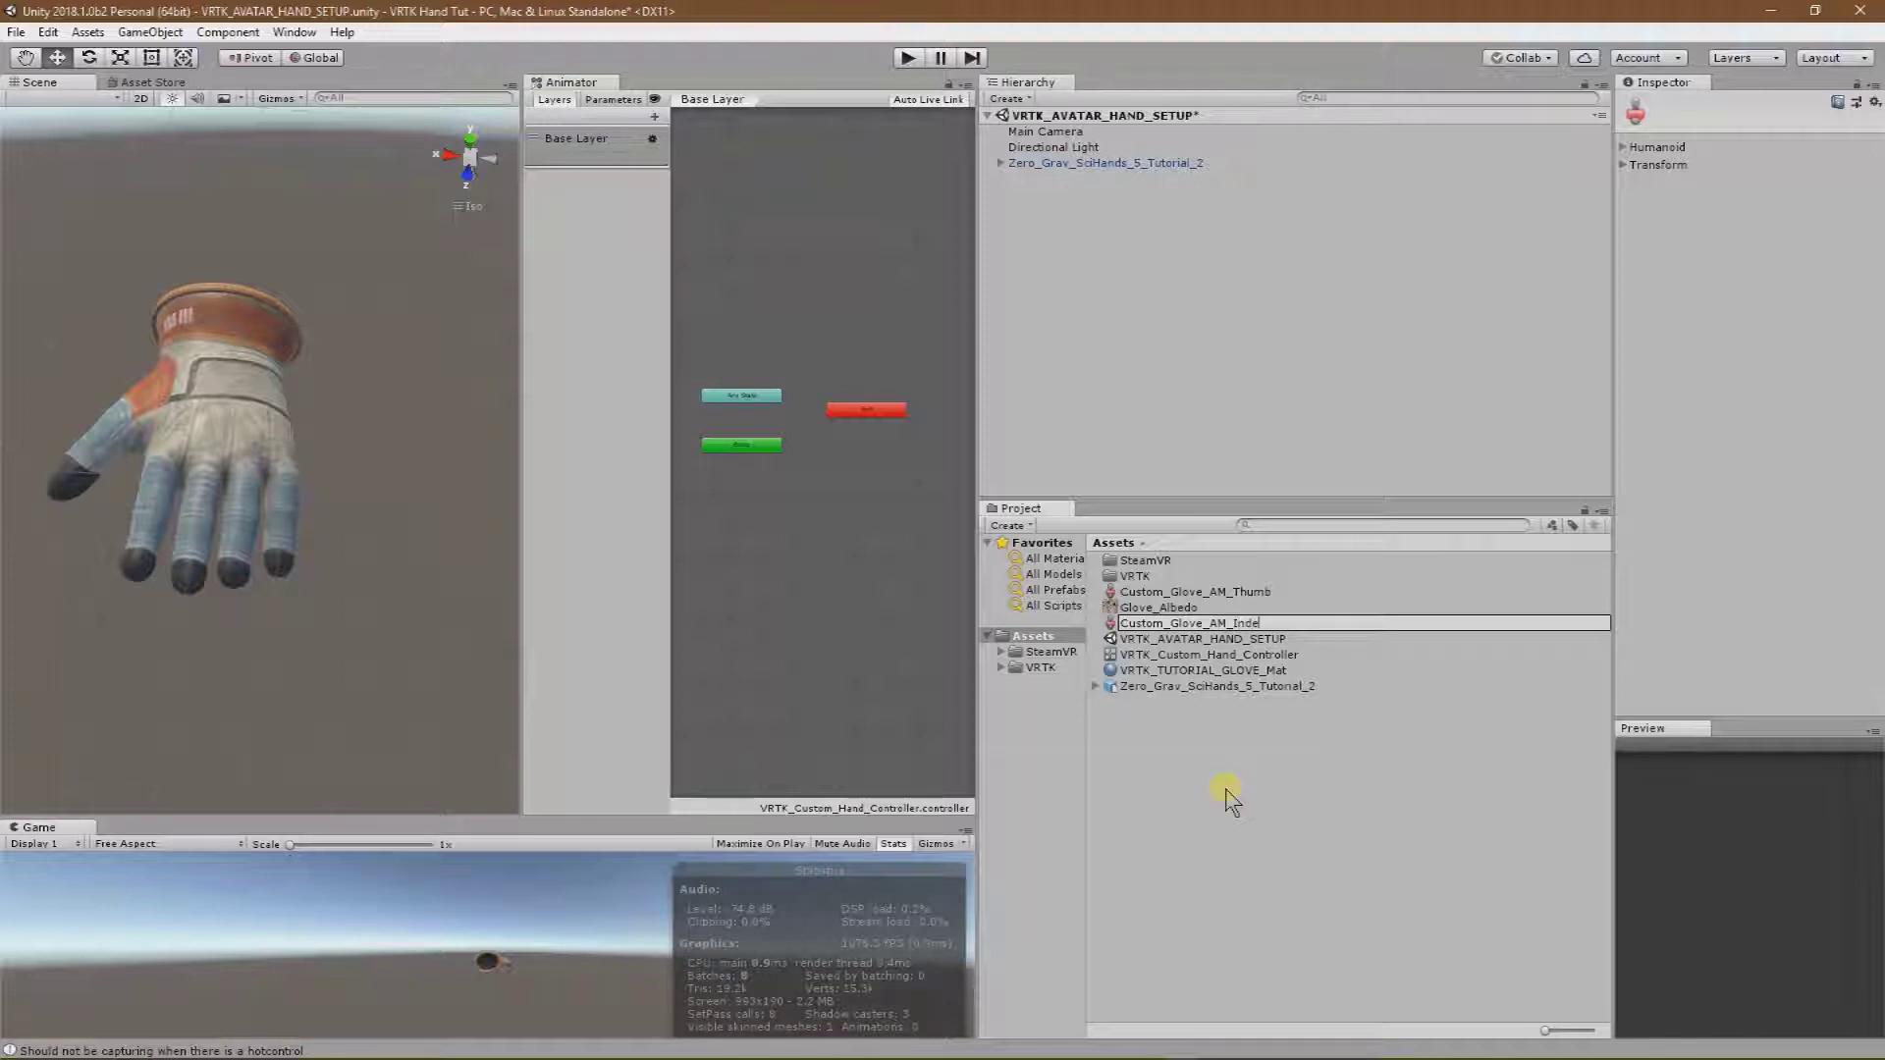
type("x")
key("Return")
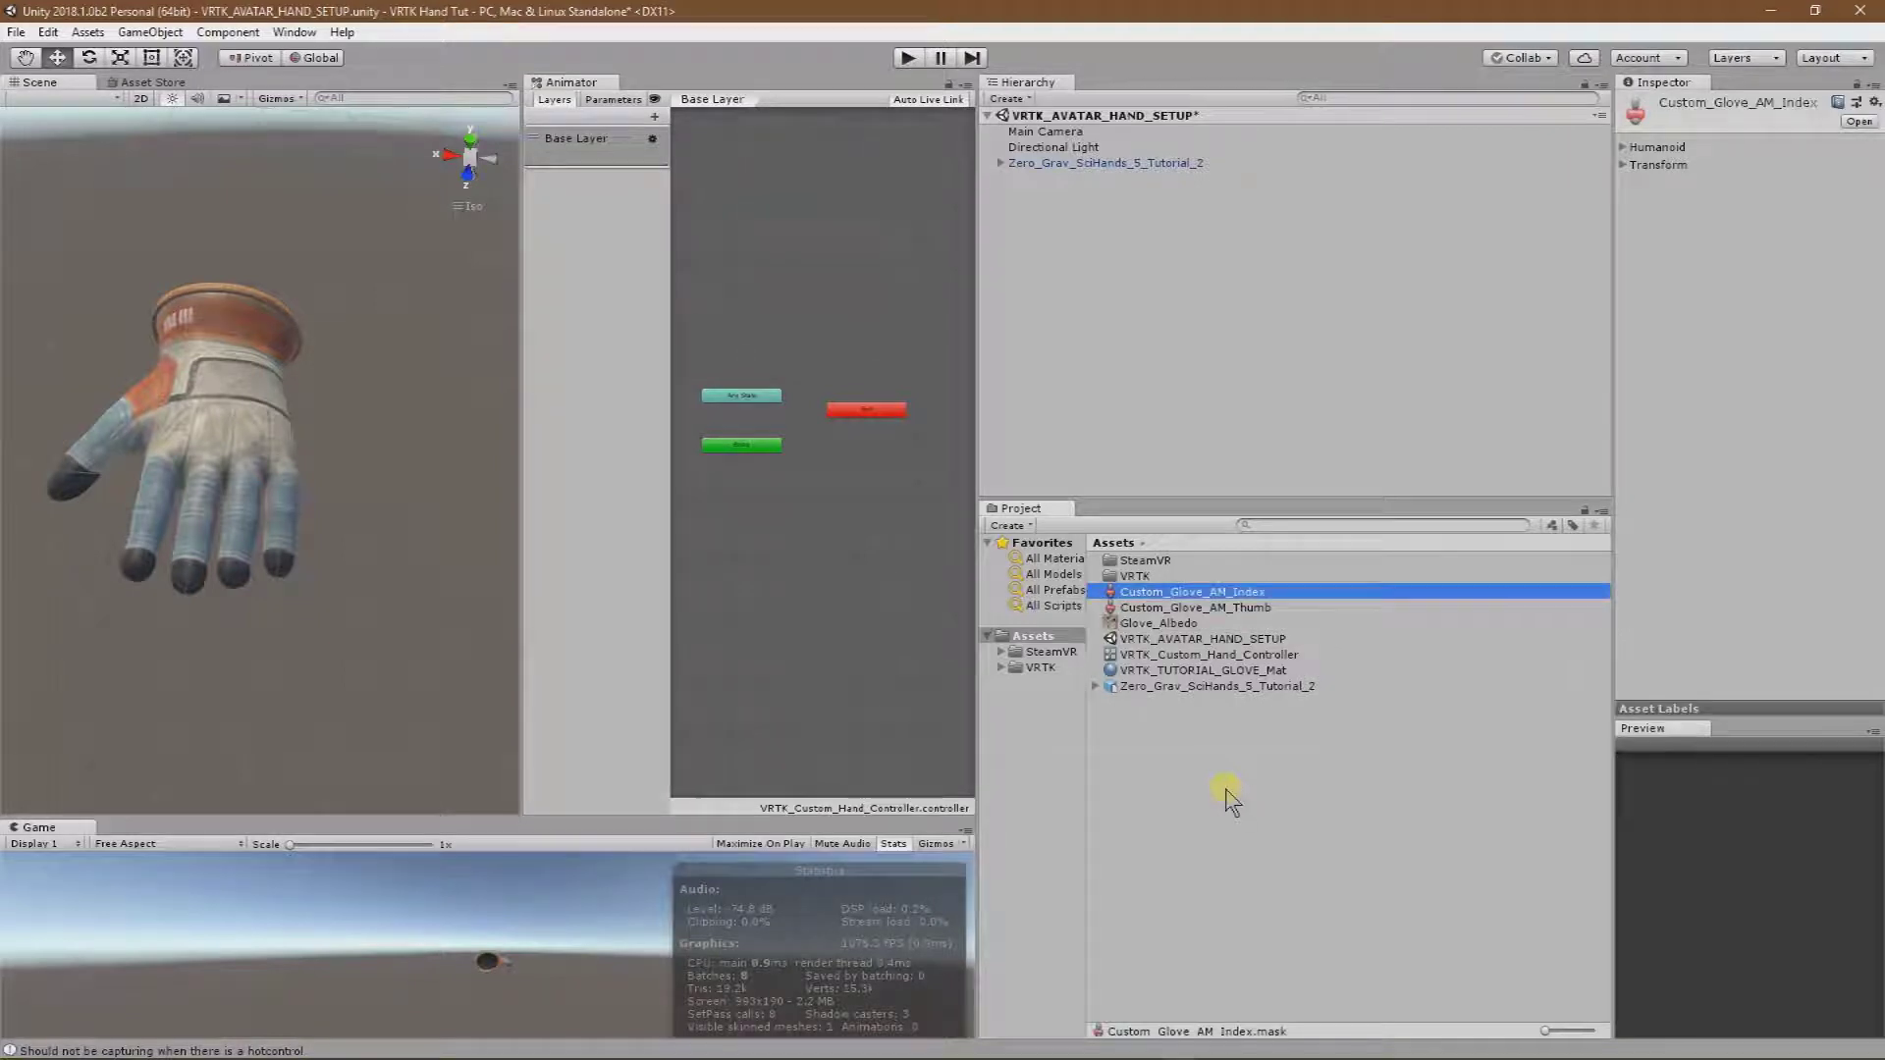
Copy the Custom_Glove_AM_ prefix from the index mask's name and reuse it to create an avatar mask named Custom_Glove_AM_Middle.
left_click(1249, 595)
left_click_drag(1235, 594, 1159, 602)
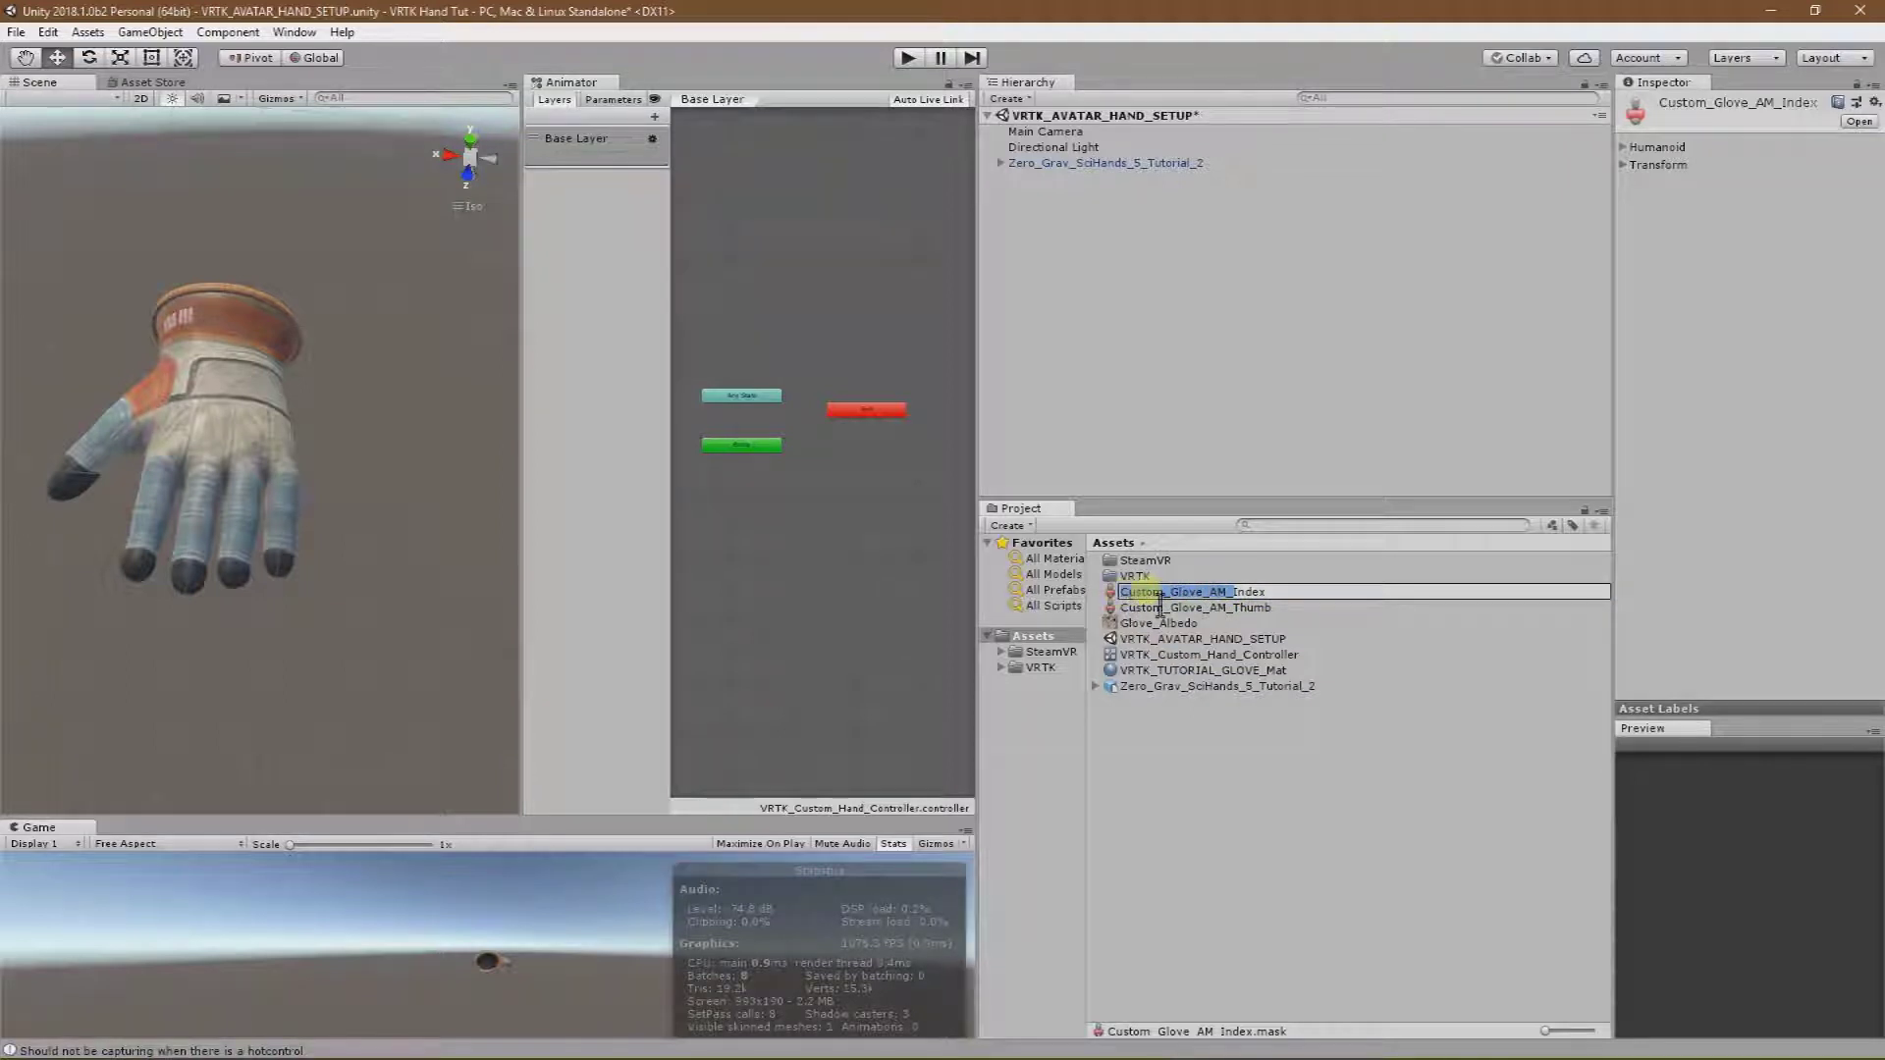
key("ctrl+c")
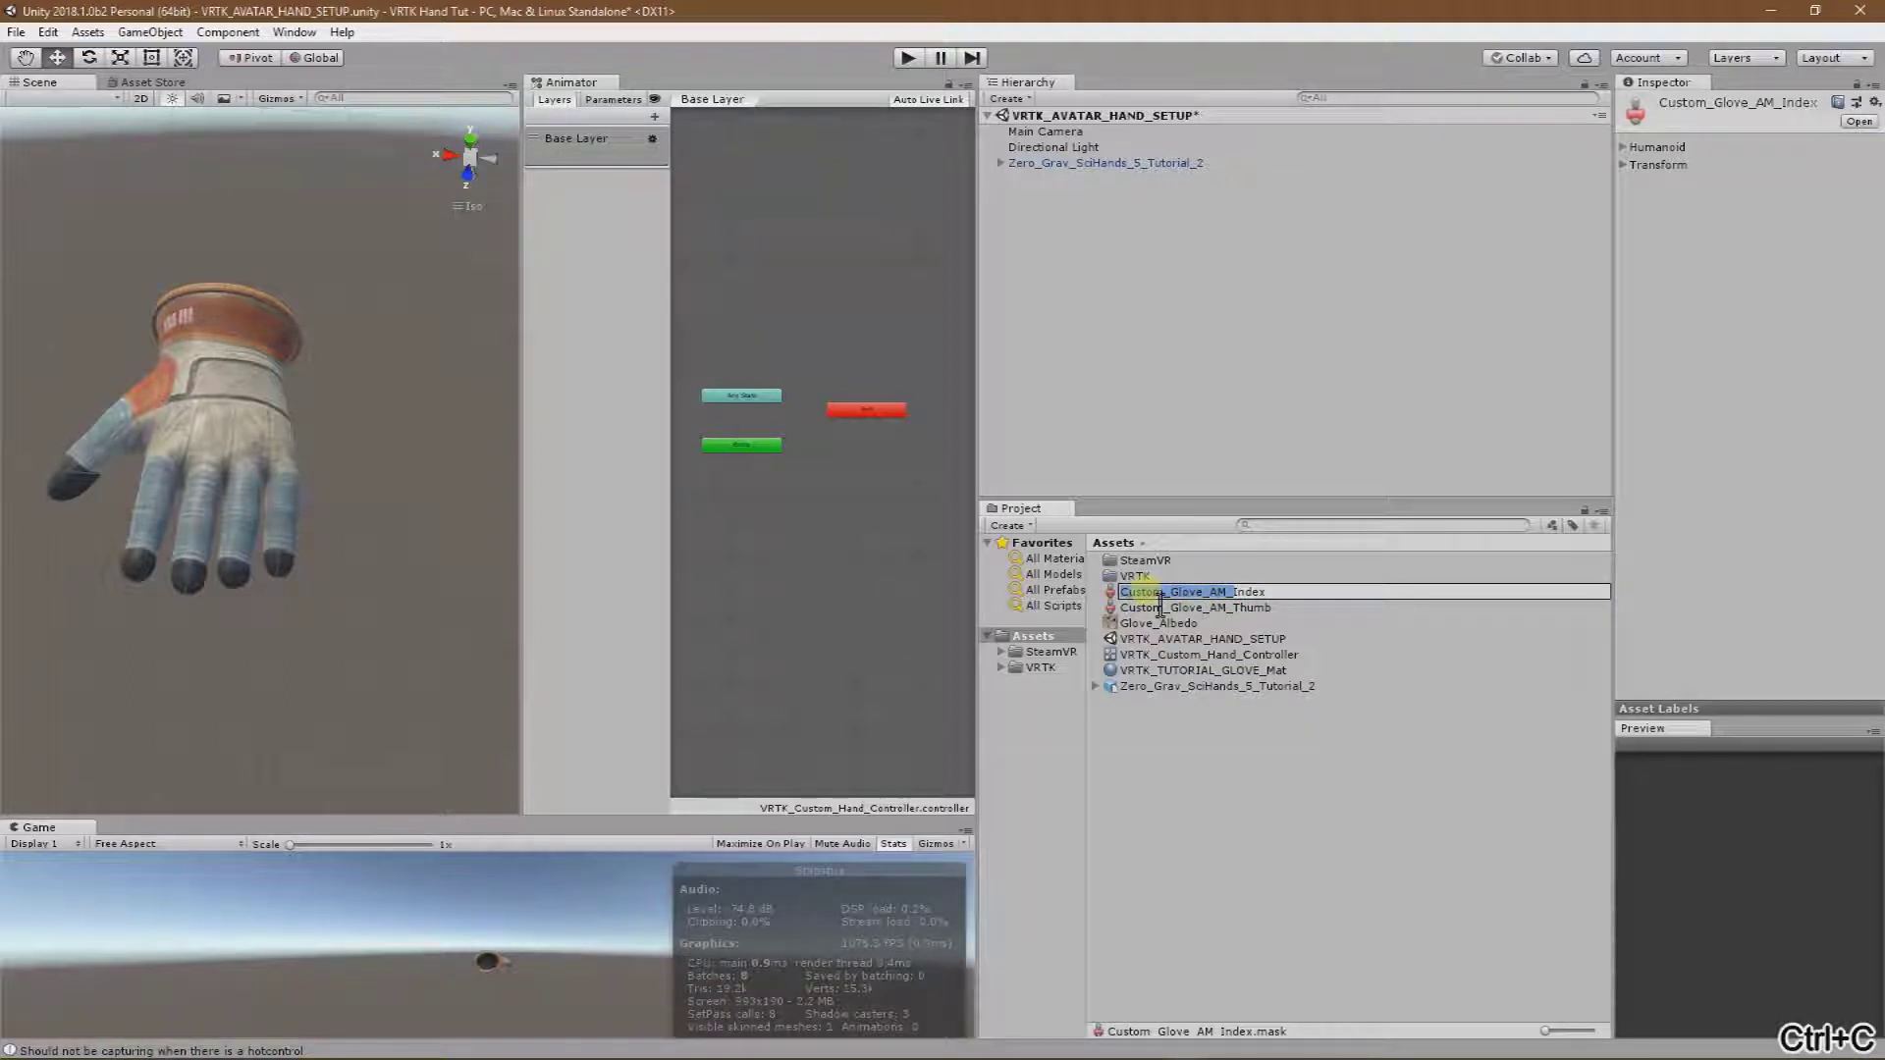
right_click(1246, 770)
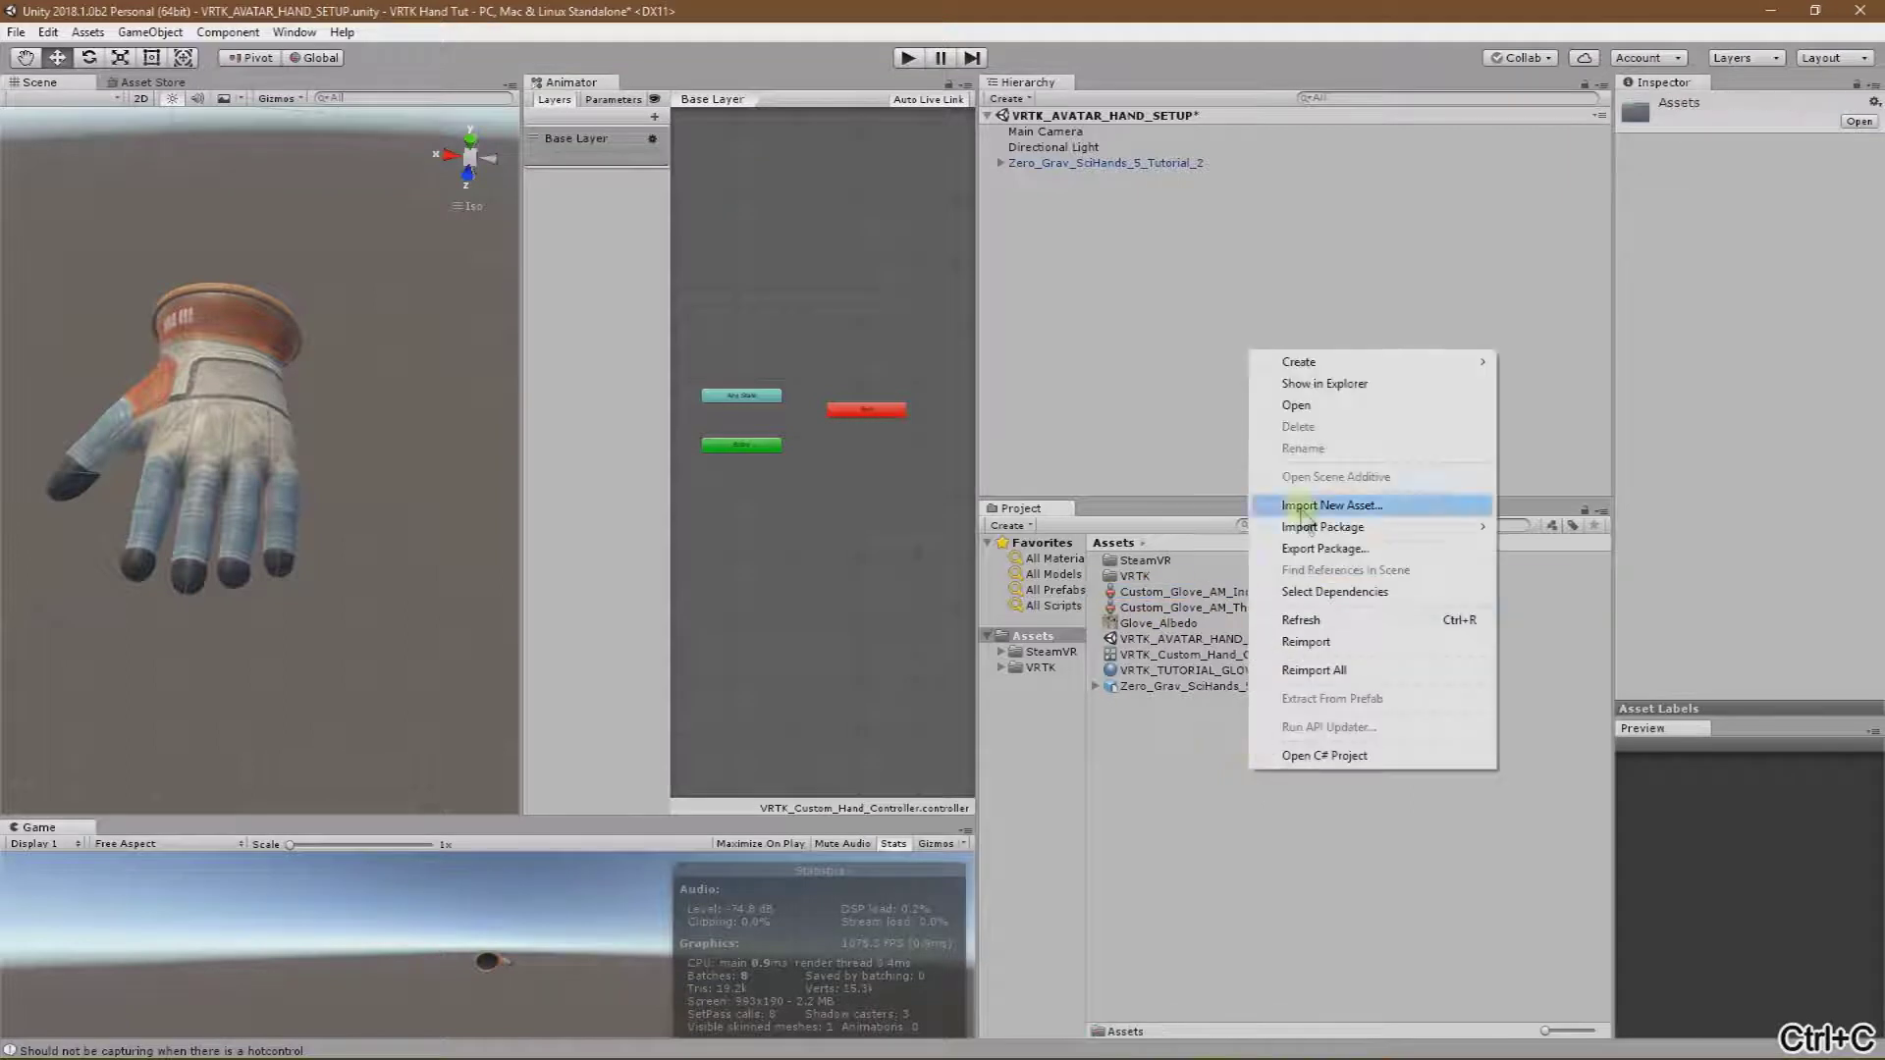
mouse_move(1304, 363)
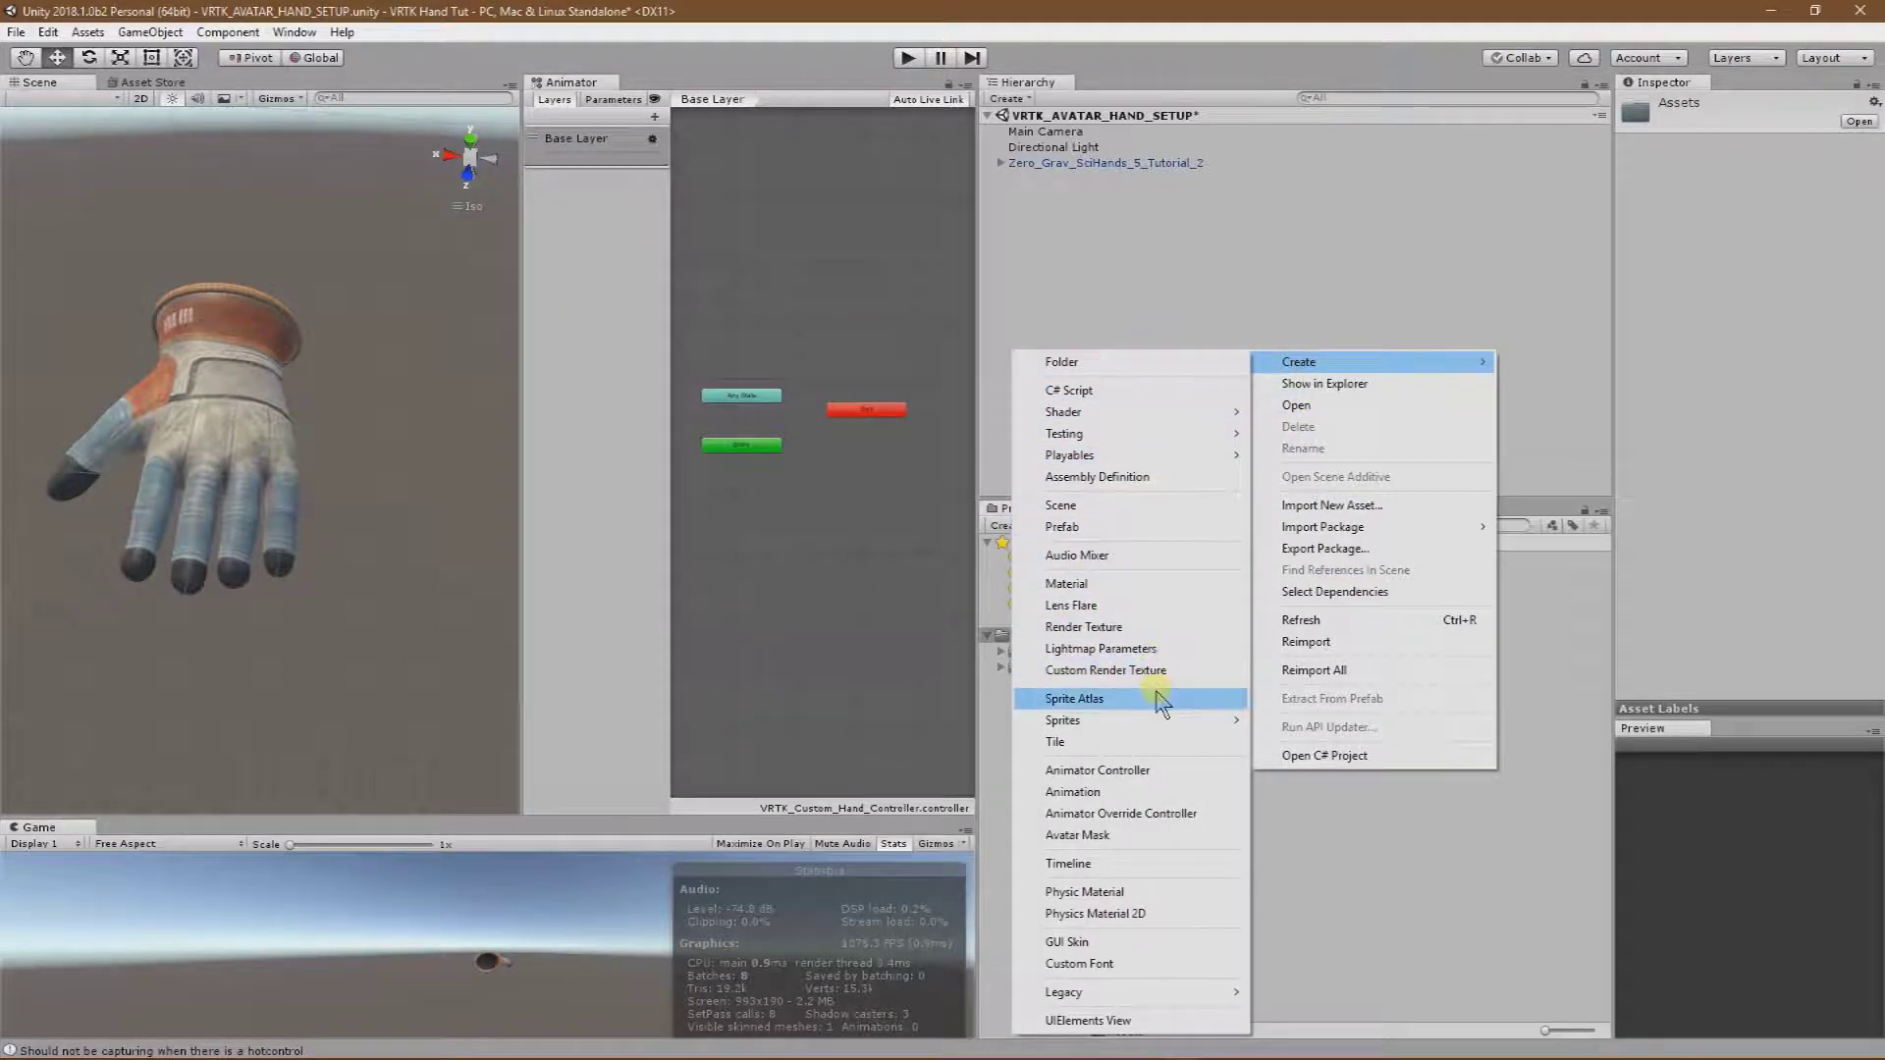
left_click(1138, 835)
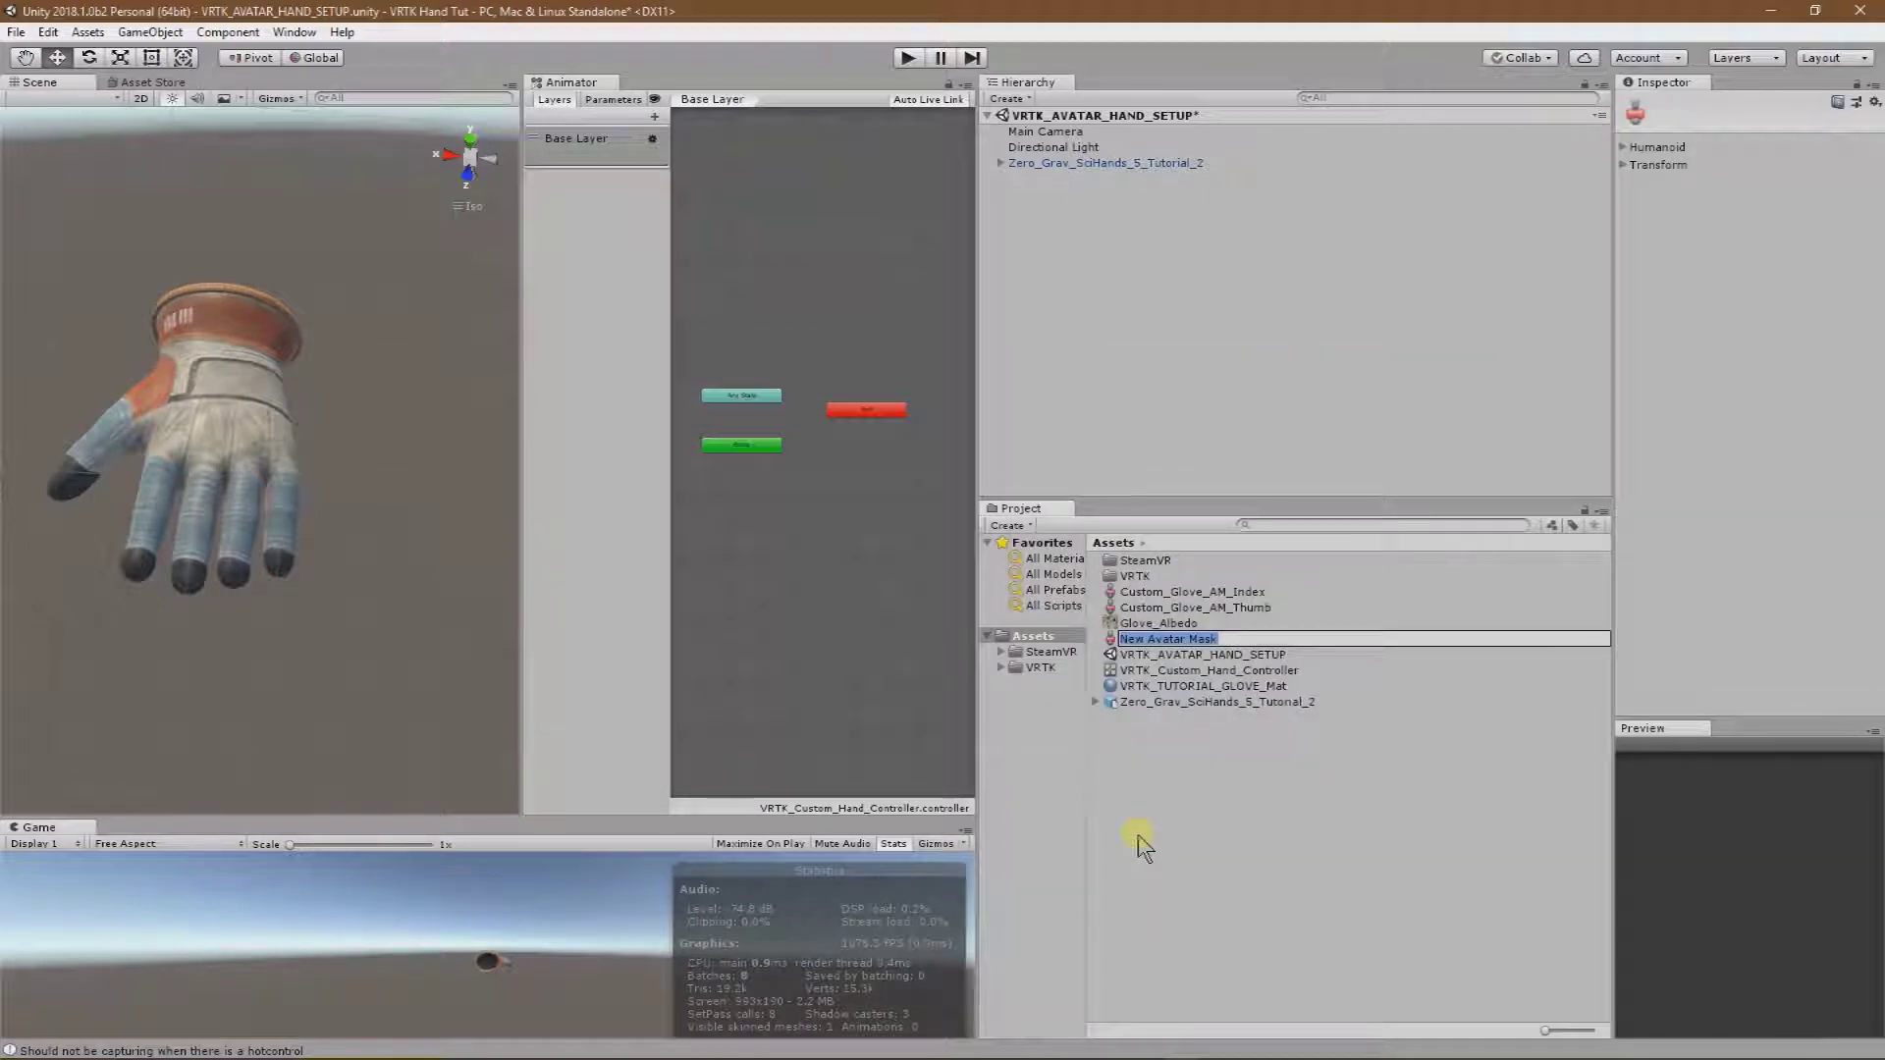
key("ctrl+v")
type("Middle")
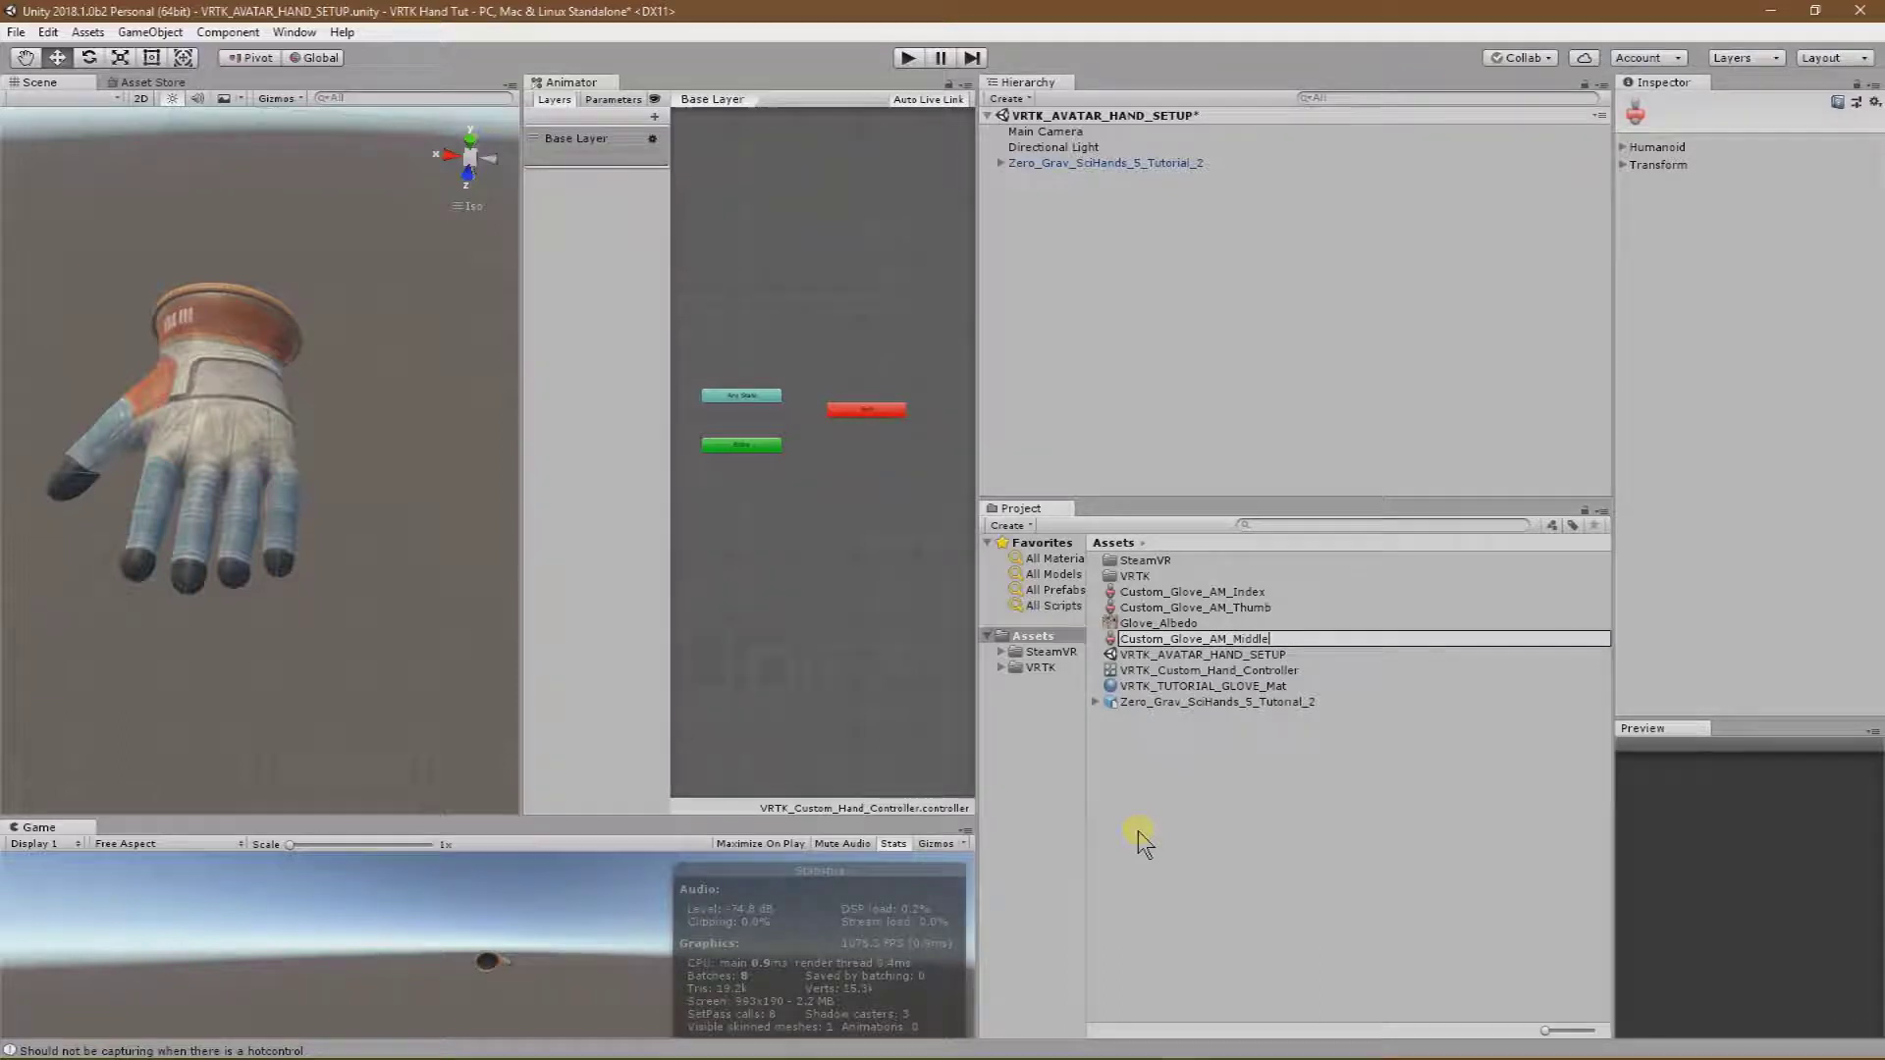
key("Return")
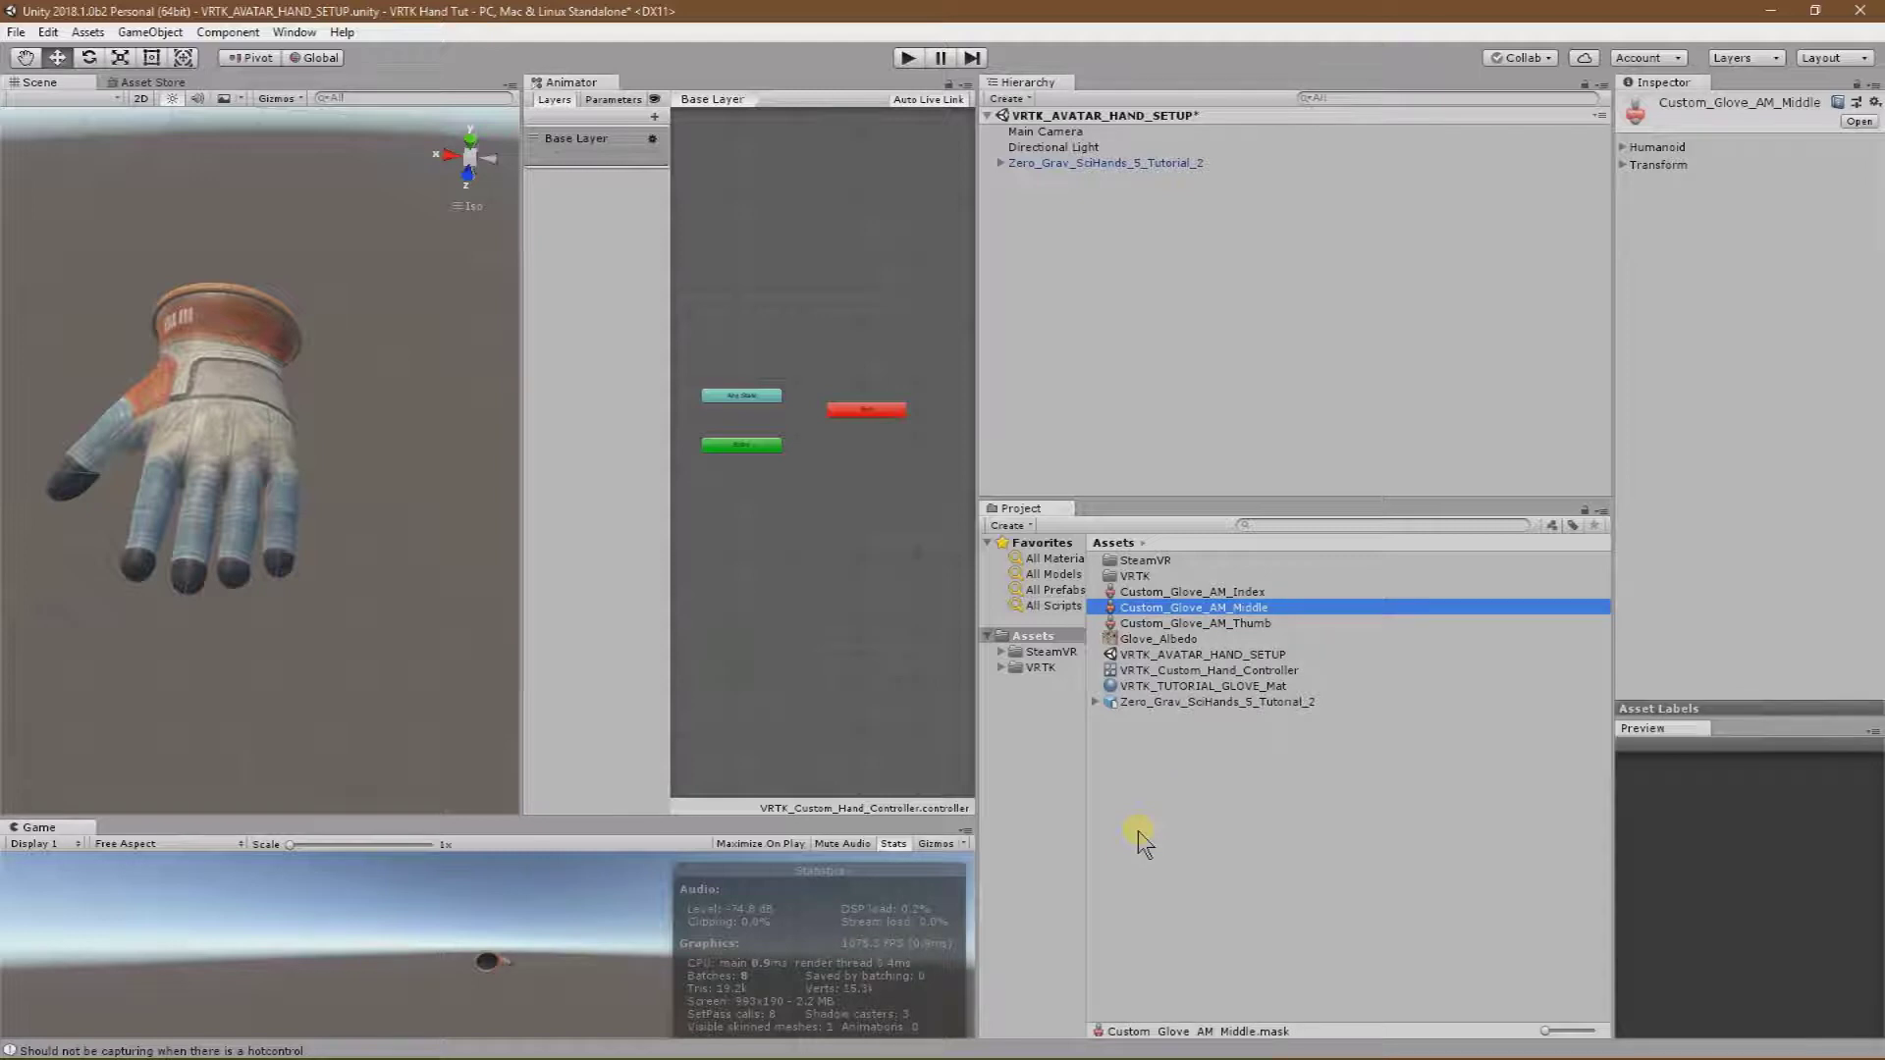
Create an avatar mask for the ring finger named Custom_Glove_AM_Ring, reusing the copied prefix.
right_click(1138, 830)
mouse_move(1196, 422)
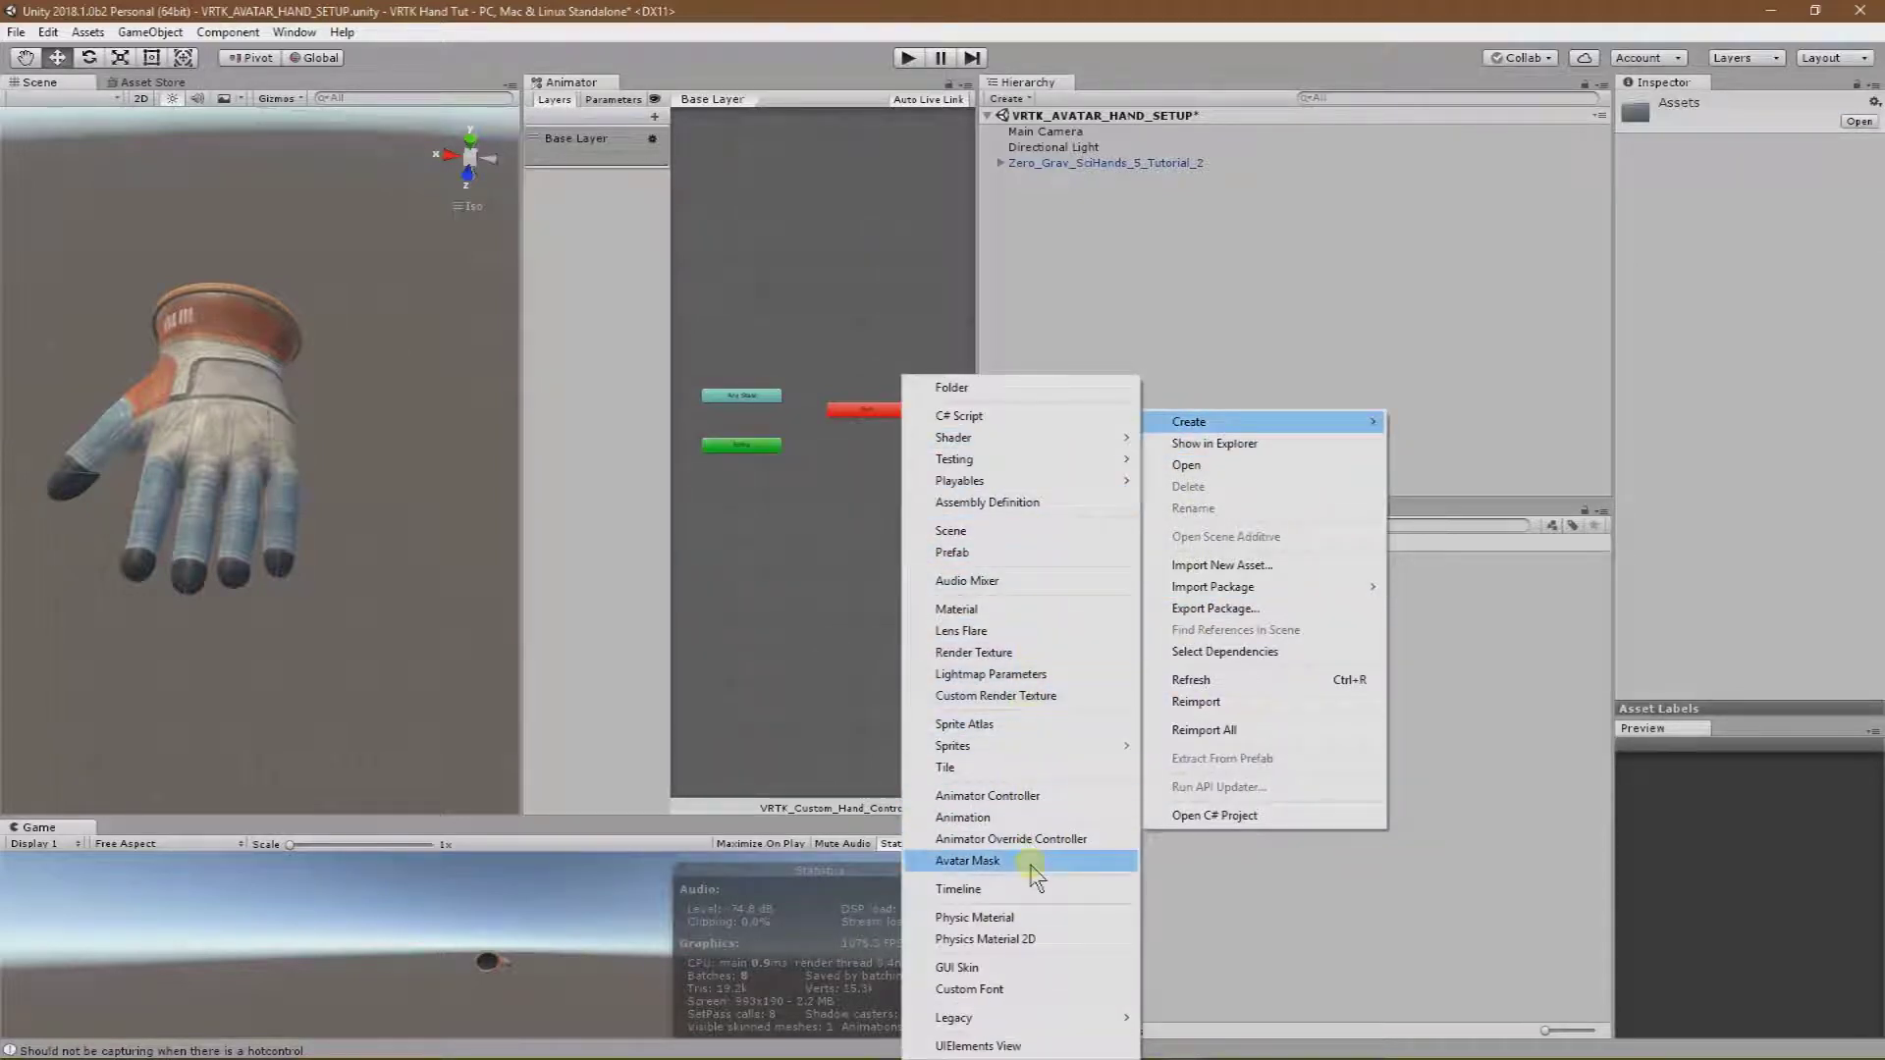
left_click(965, 861)
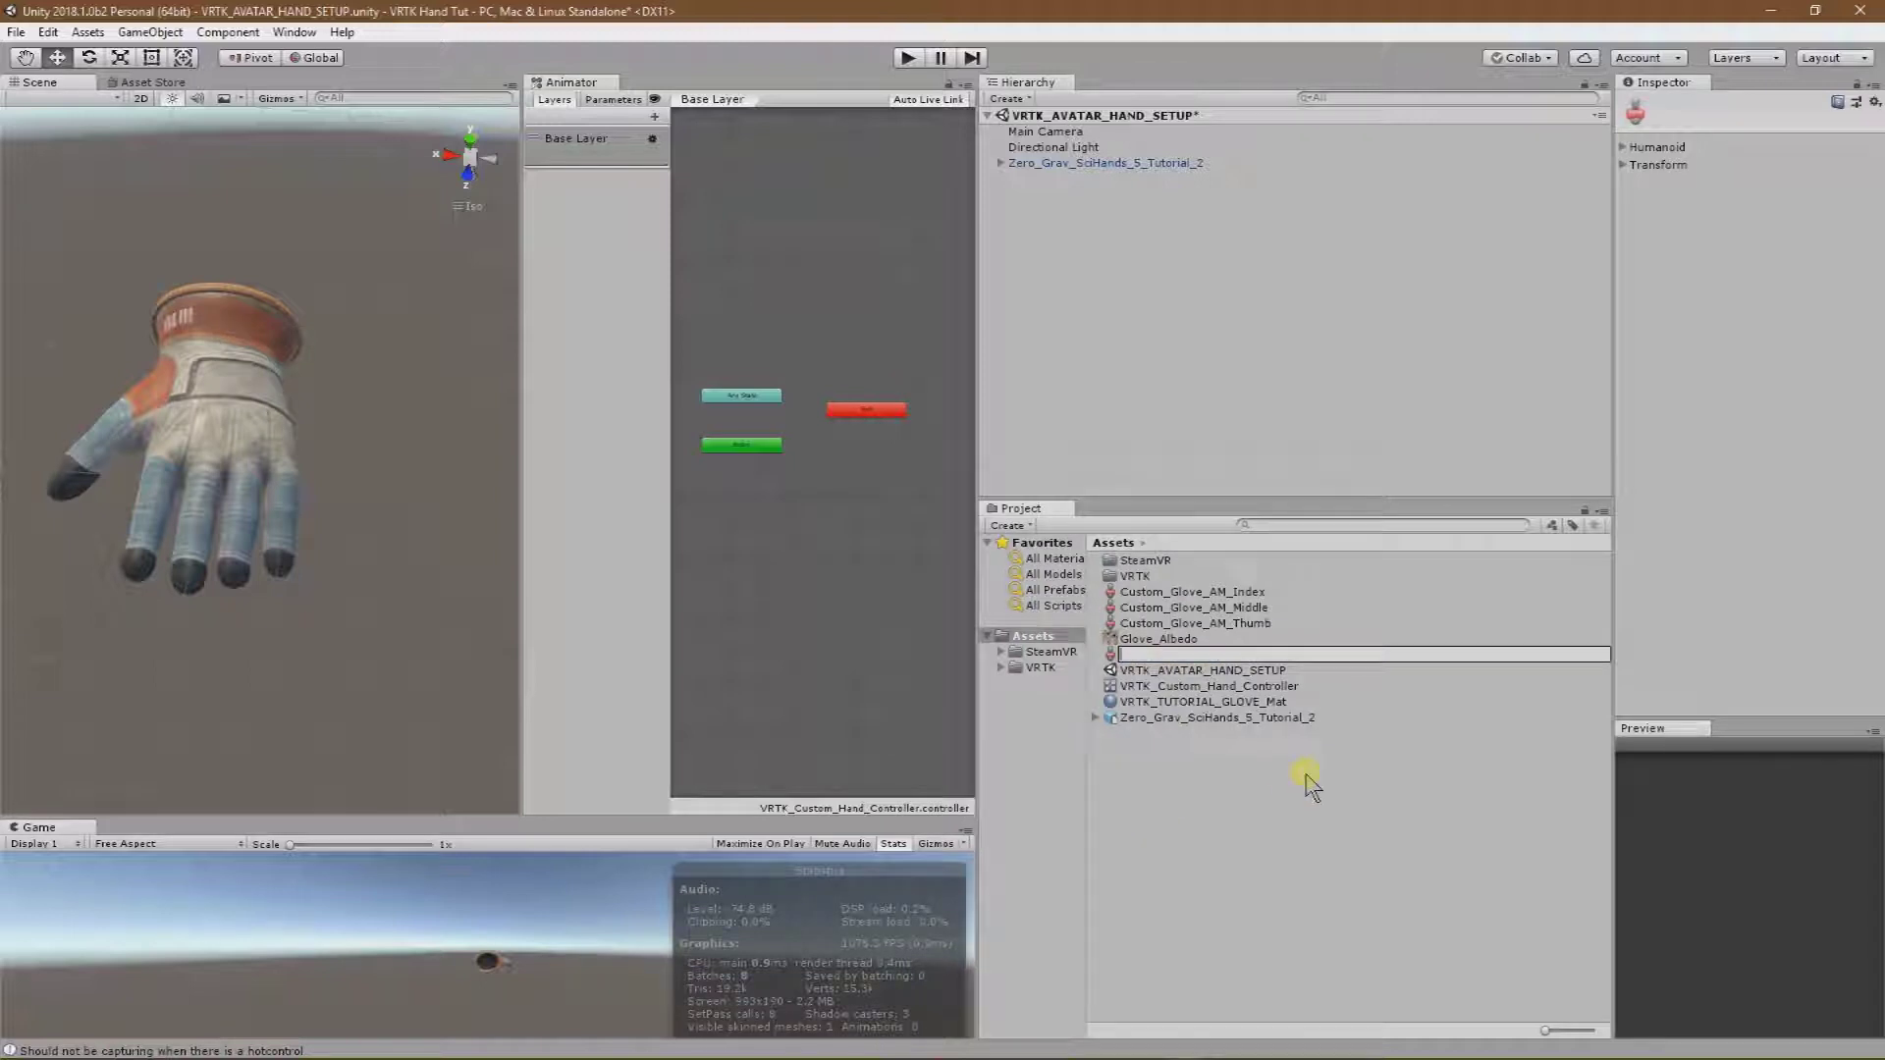
type("Custom_Glove_AM_")
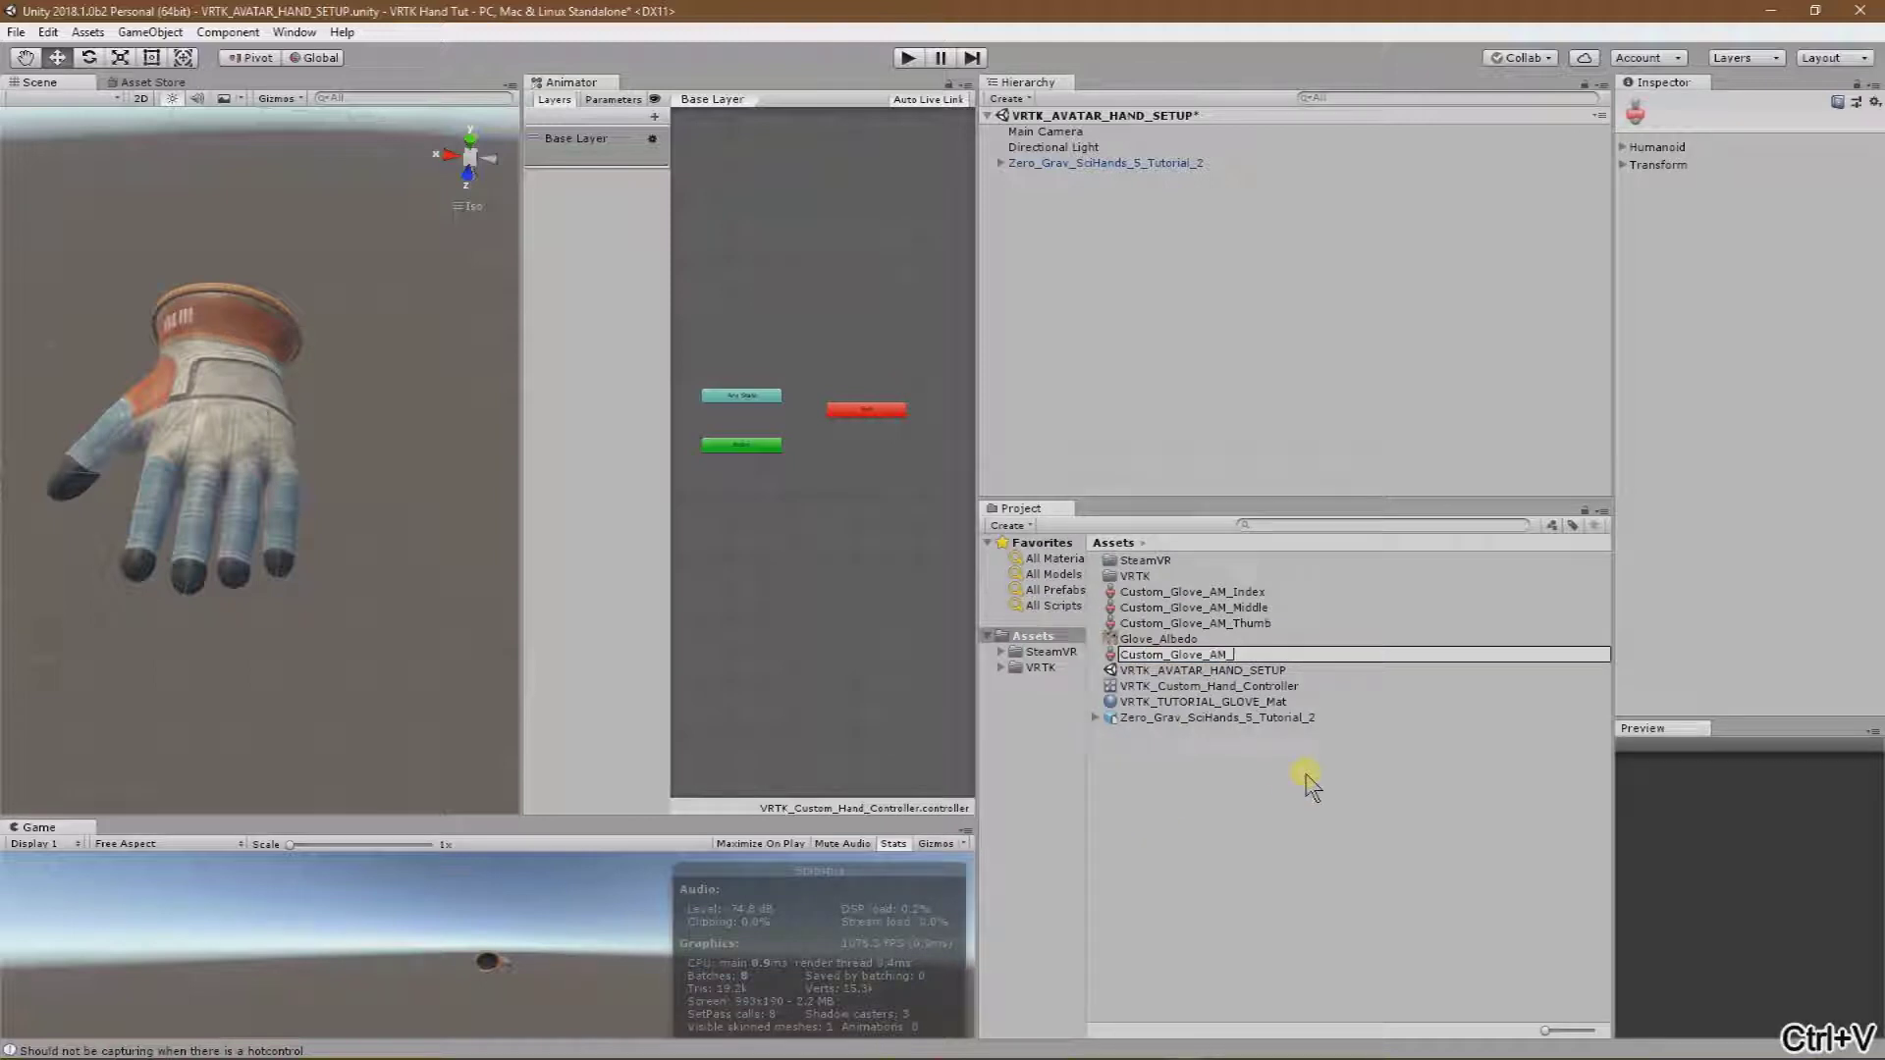
type("Ring")
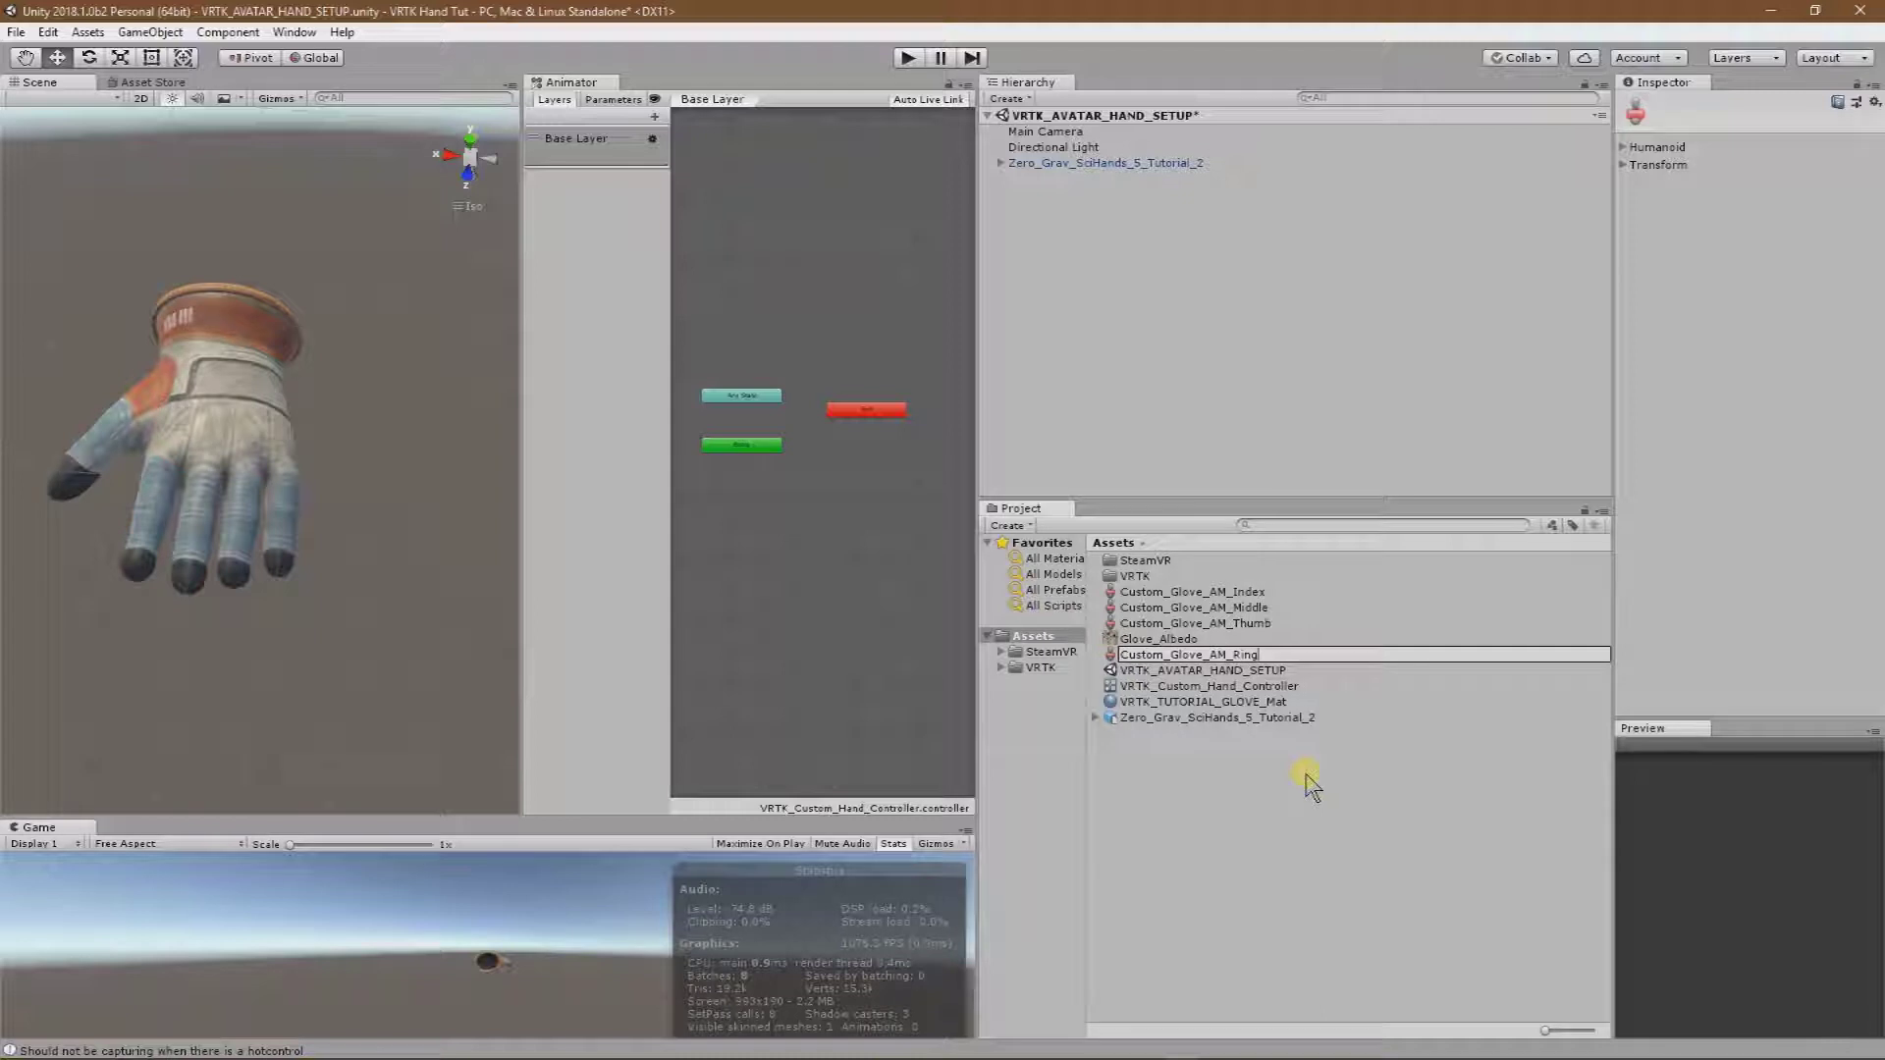
key("Return")
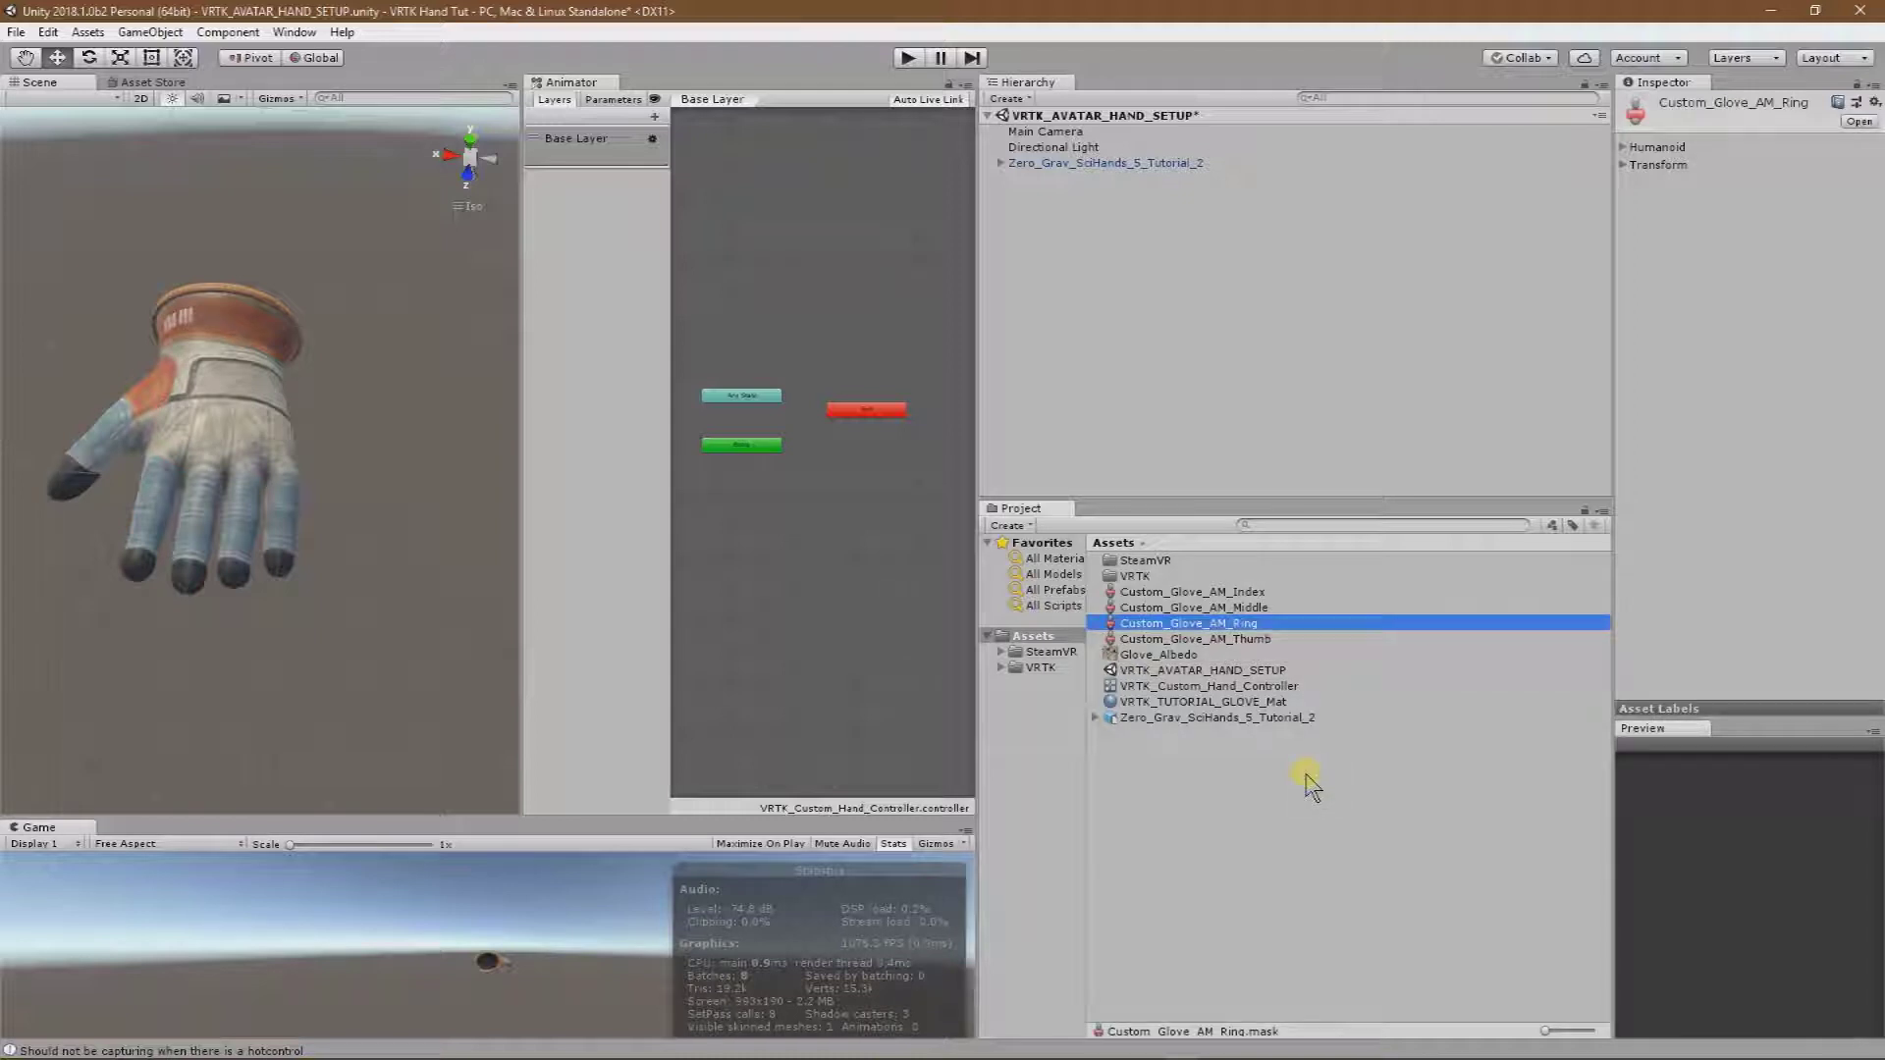
Create an avatar mask for the little finger named Custom_Glove_AM_Pinkie, reusing the copied prefix.
right_click(1312, 783)
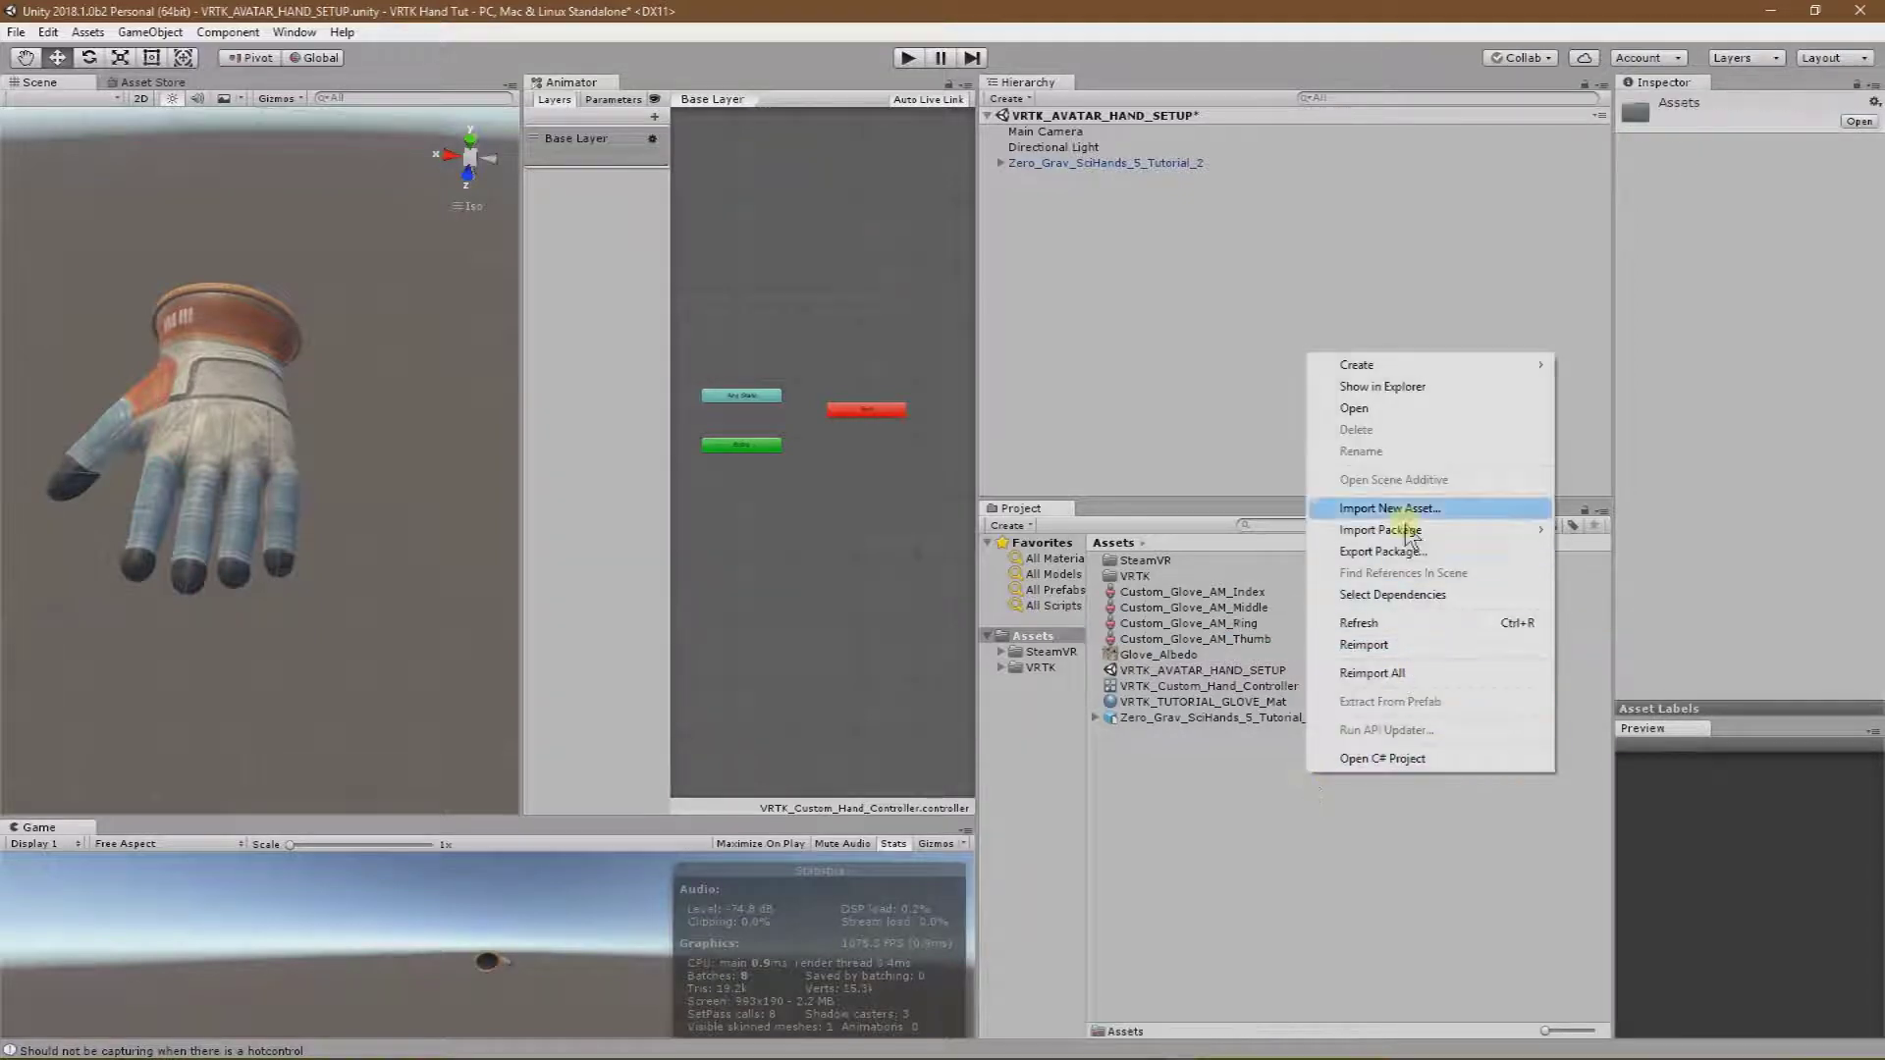
mouse_move(1398, 373)
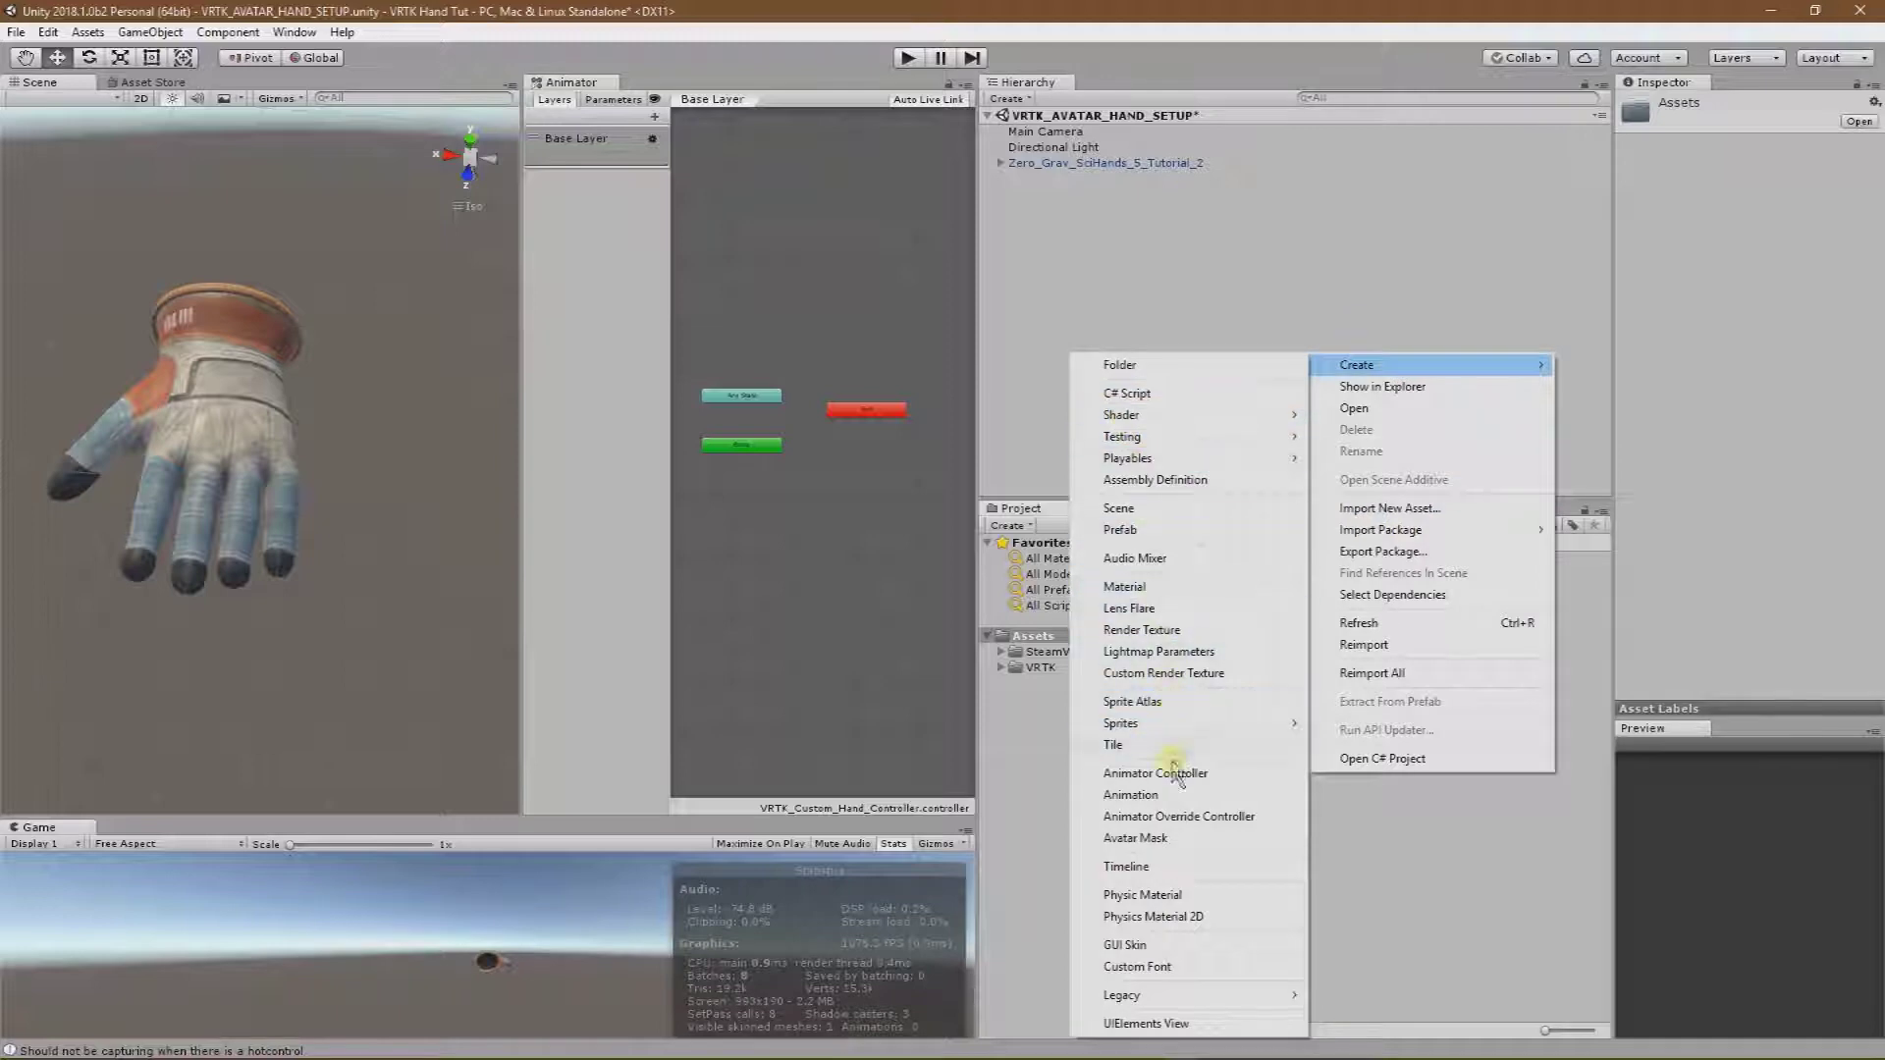
left_click(1135, 837)
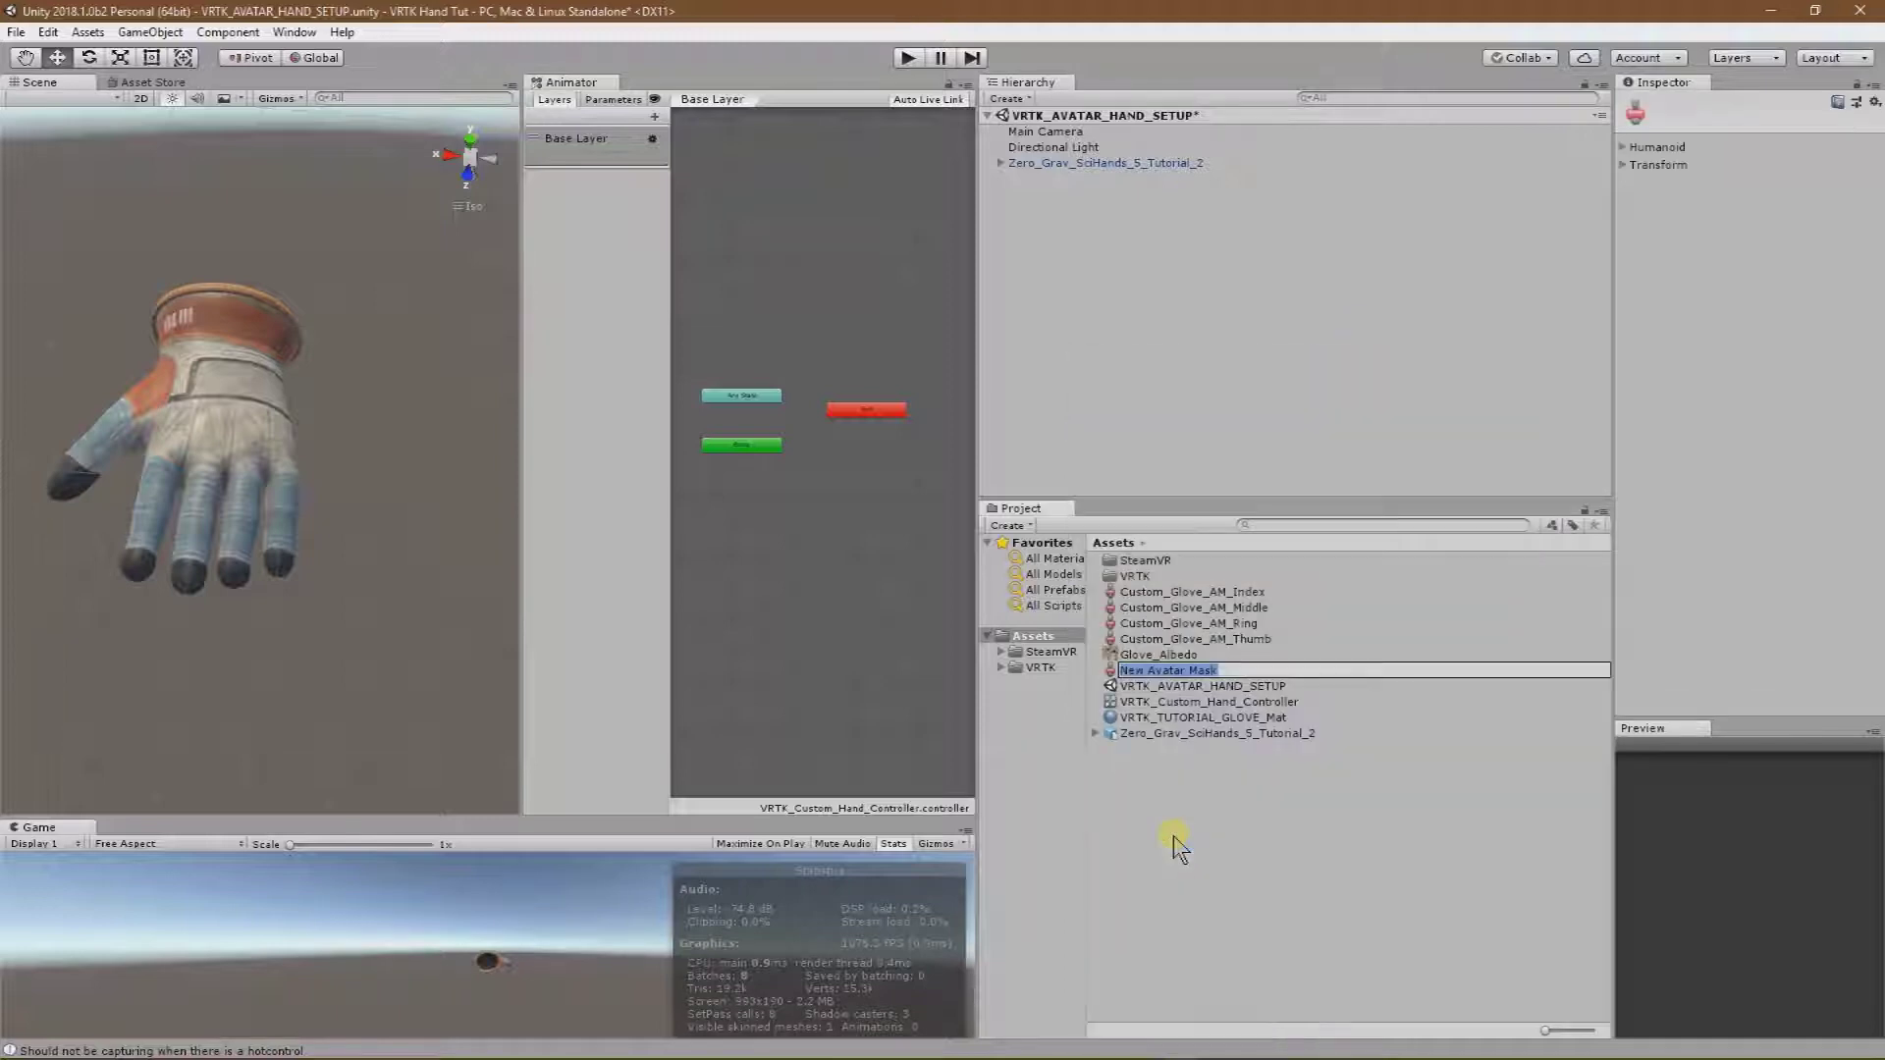
type("Custom_Glove_AM_")
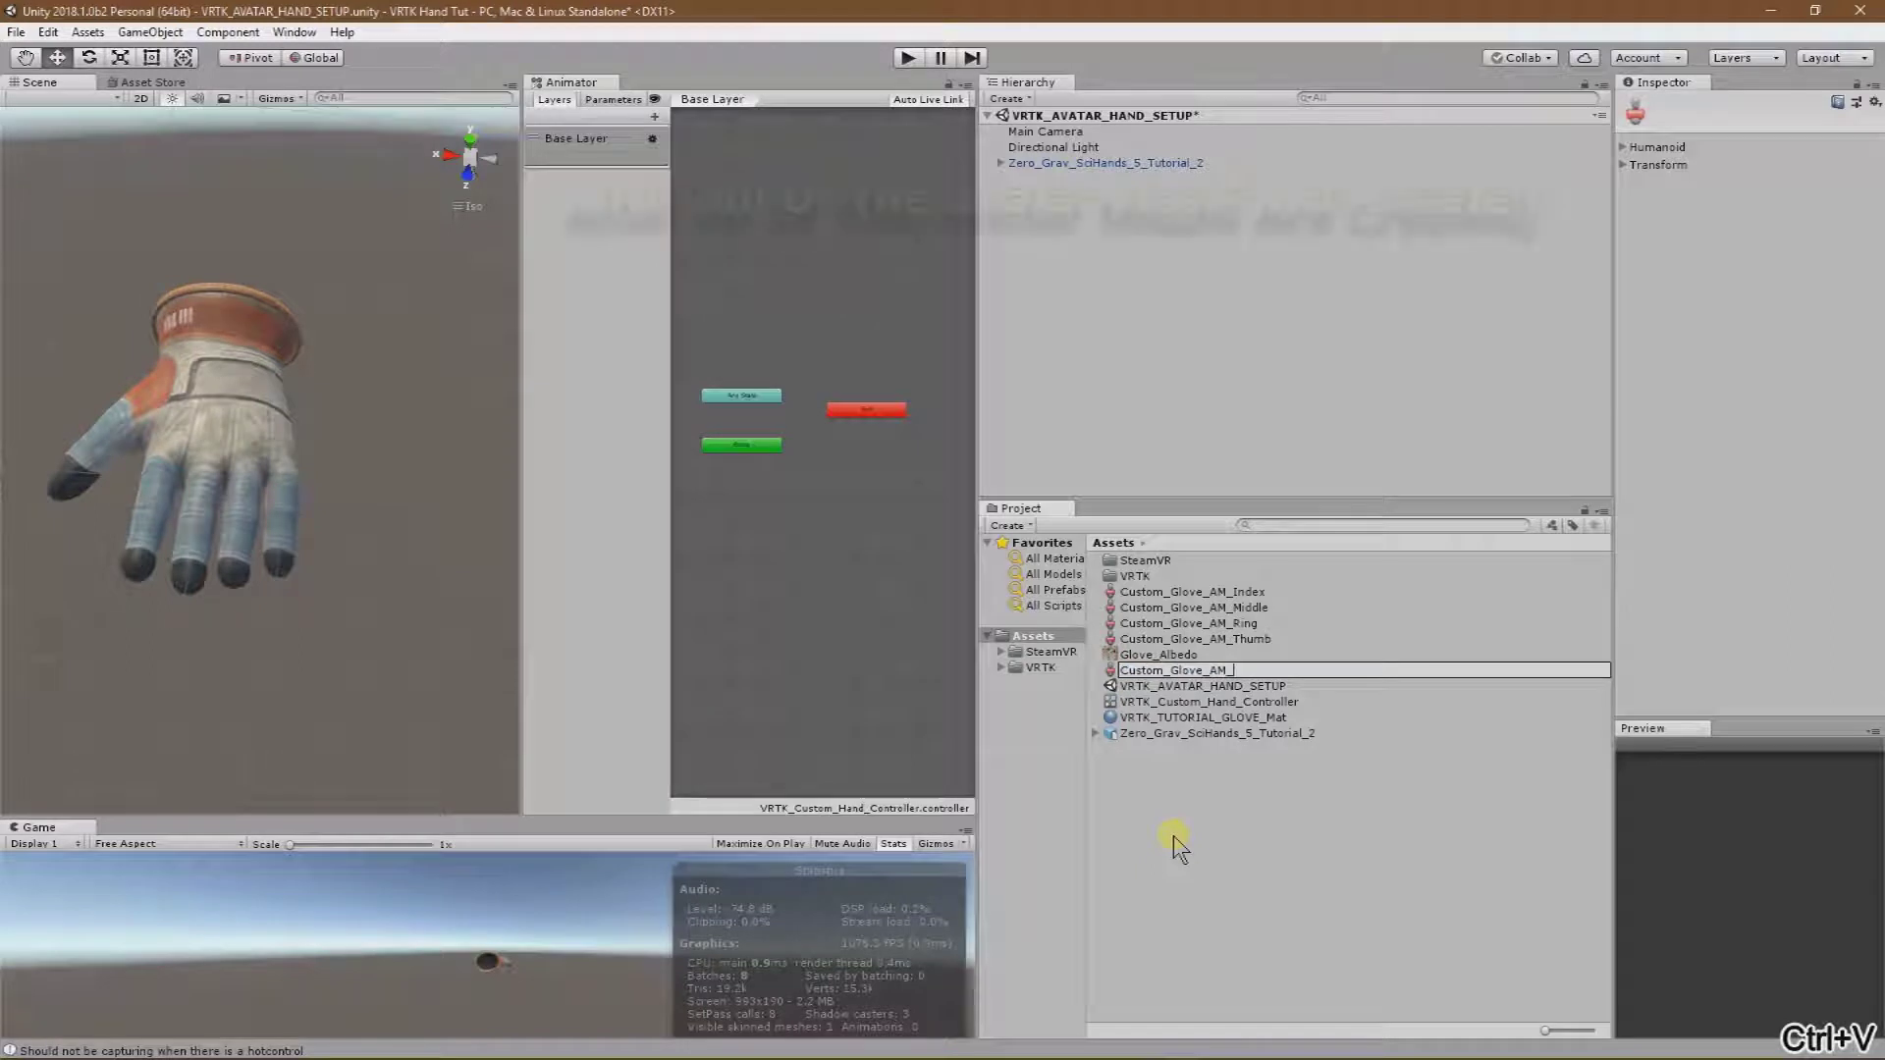
type("Pinkie")
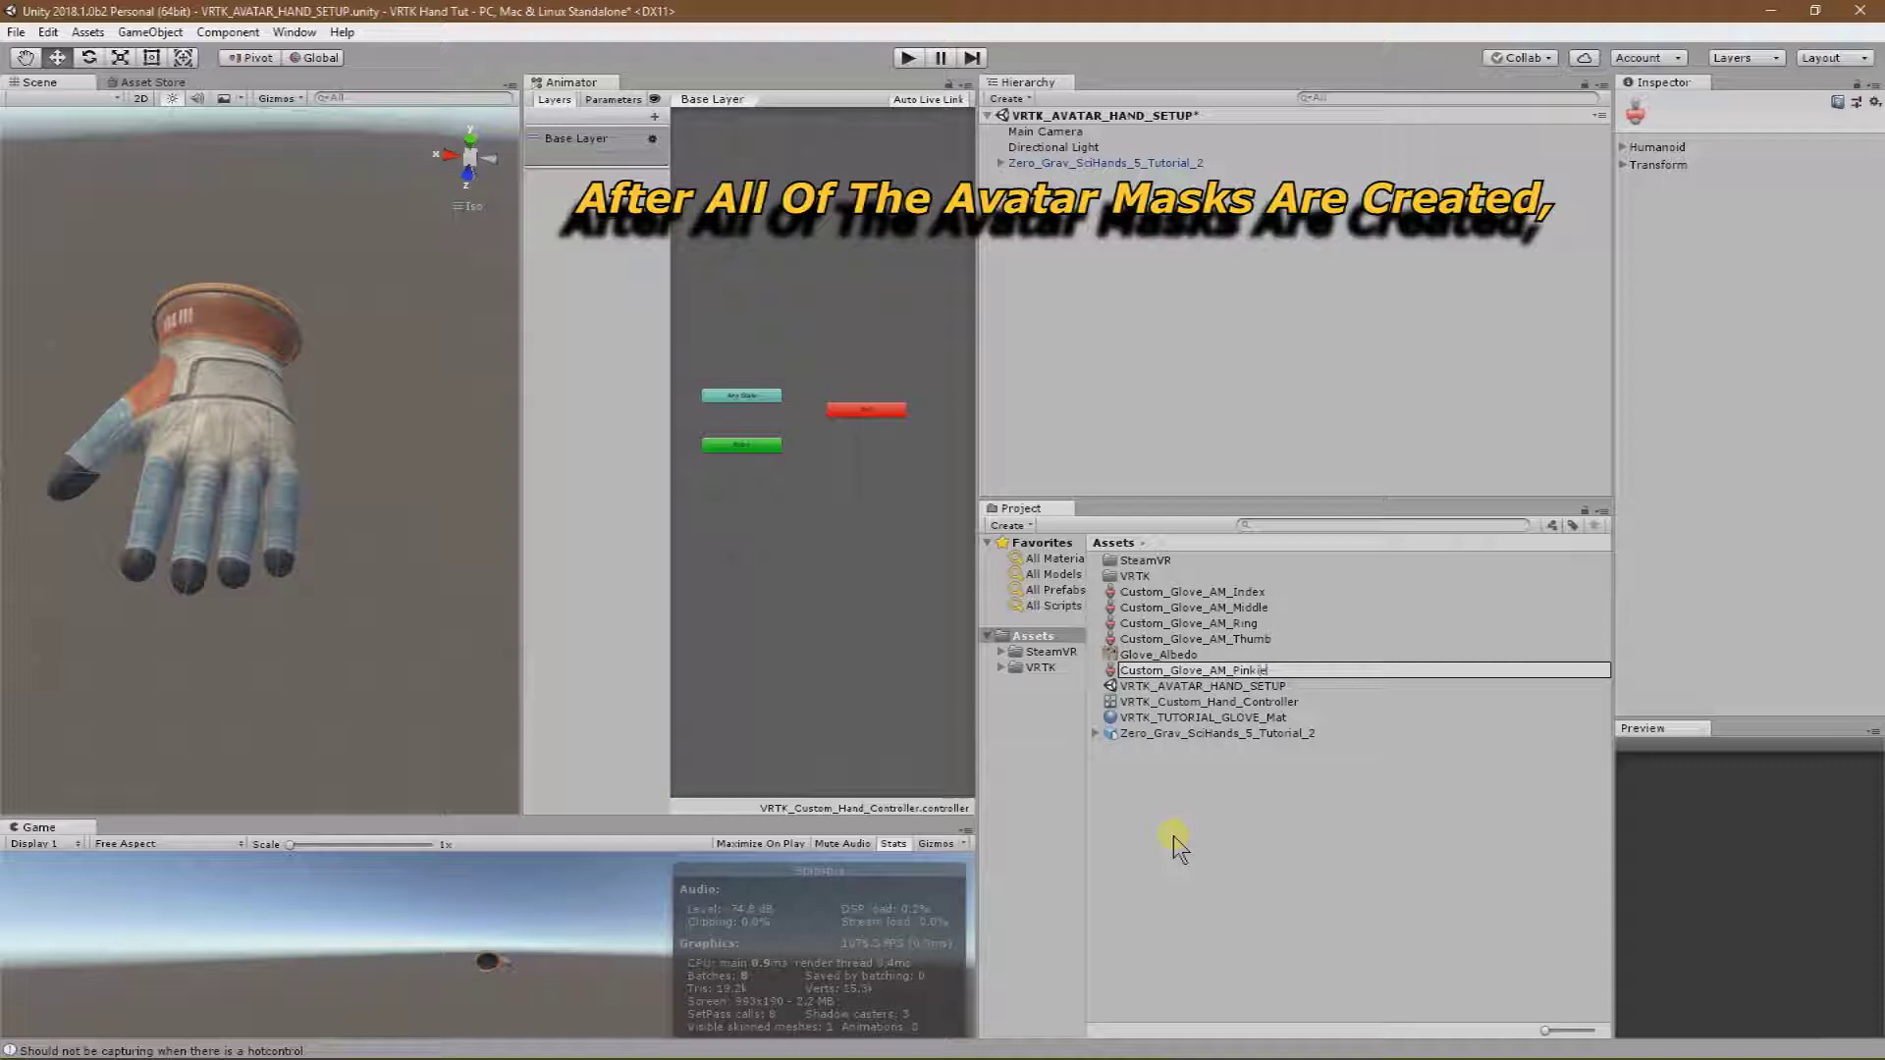
key("Return")
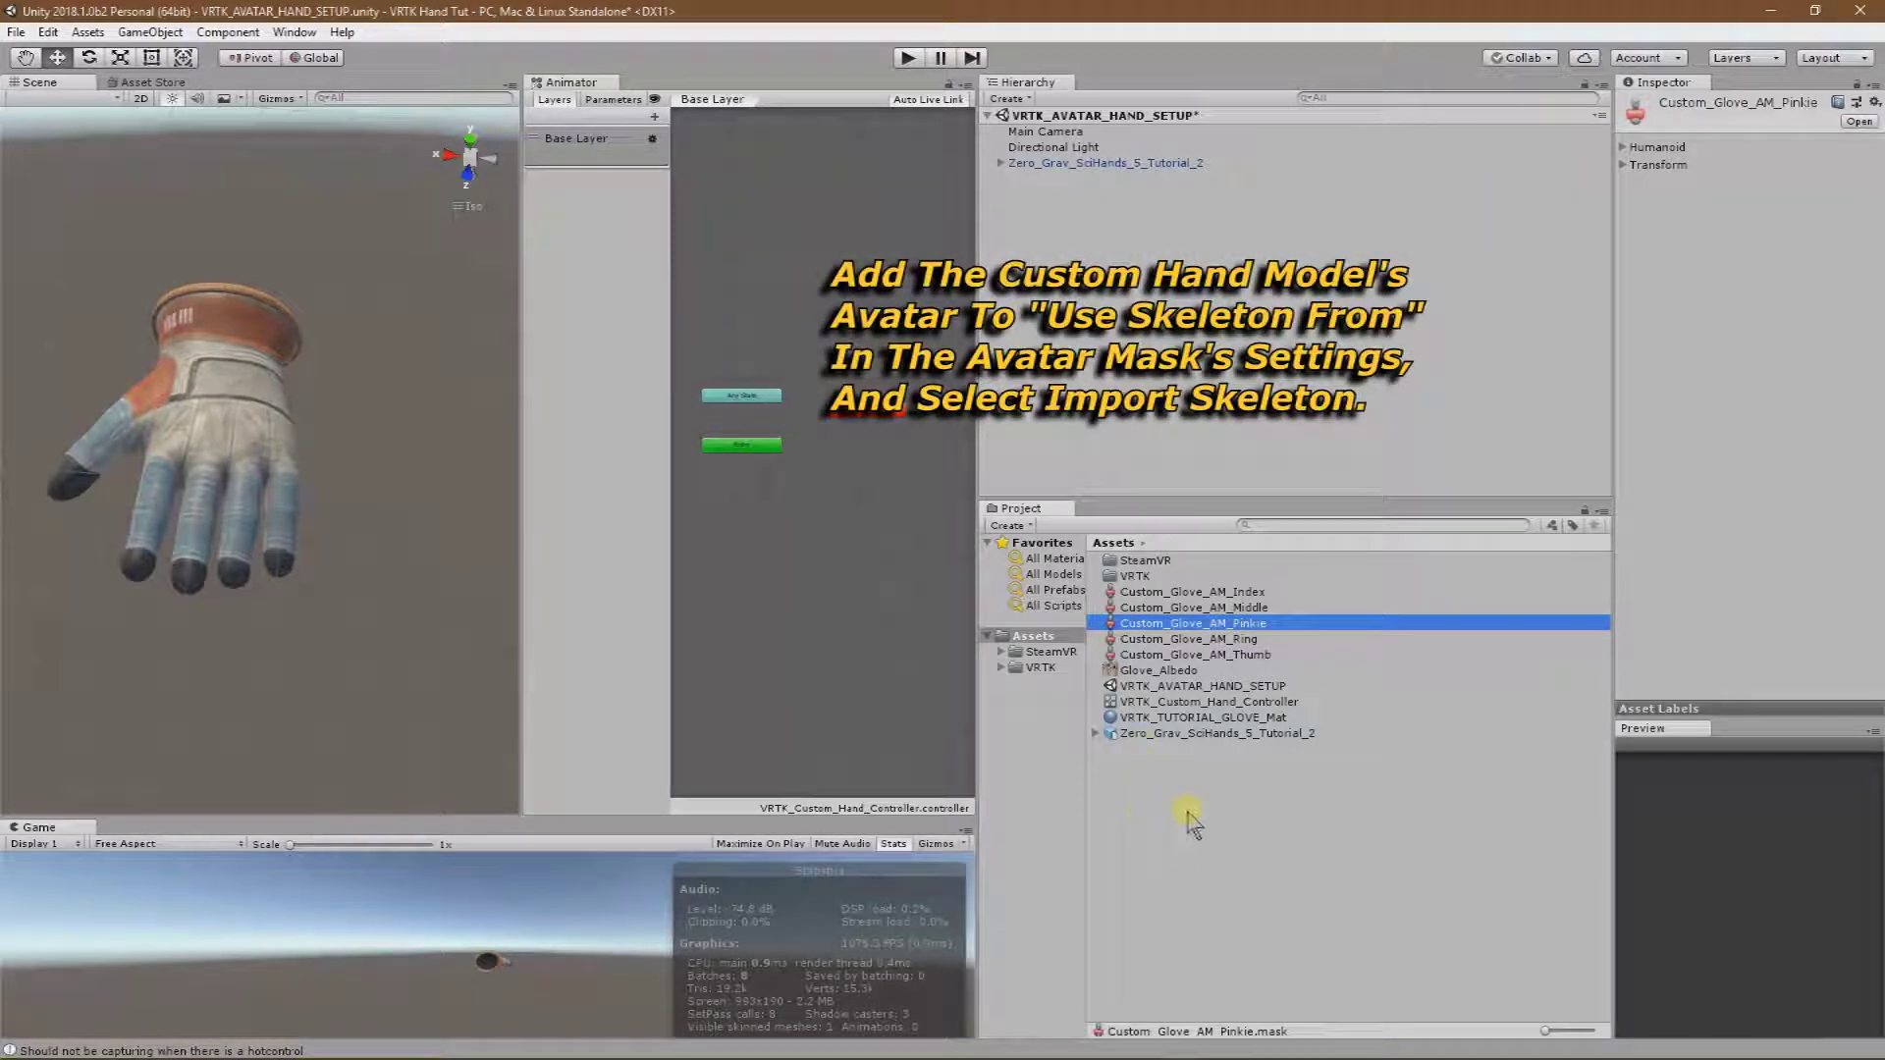
Import the skeleton from Zero_Grav_SciHands_5_Tutorial_2Avatar into the transform settings of the Custom_Glove_AM_Index mask.
left_click(1190, 823)
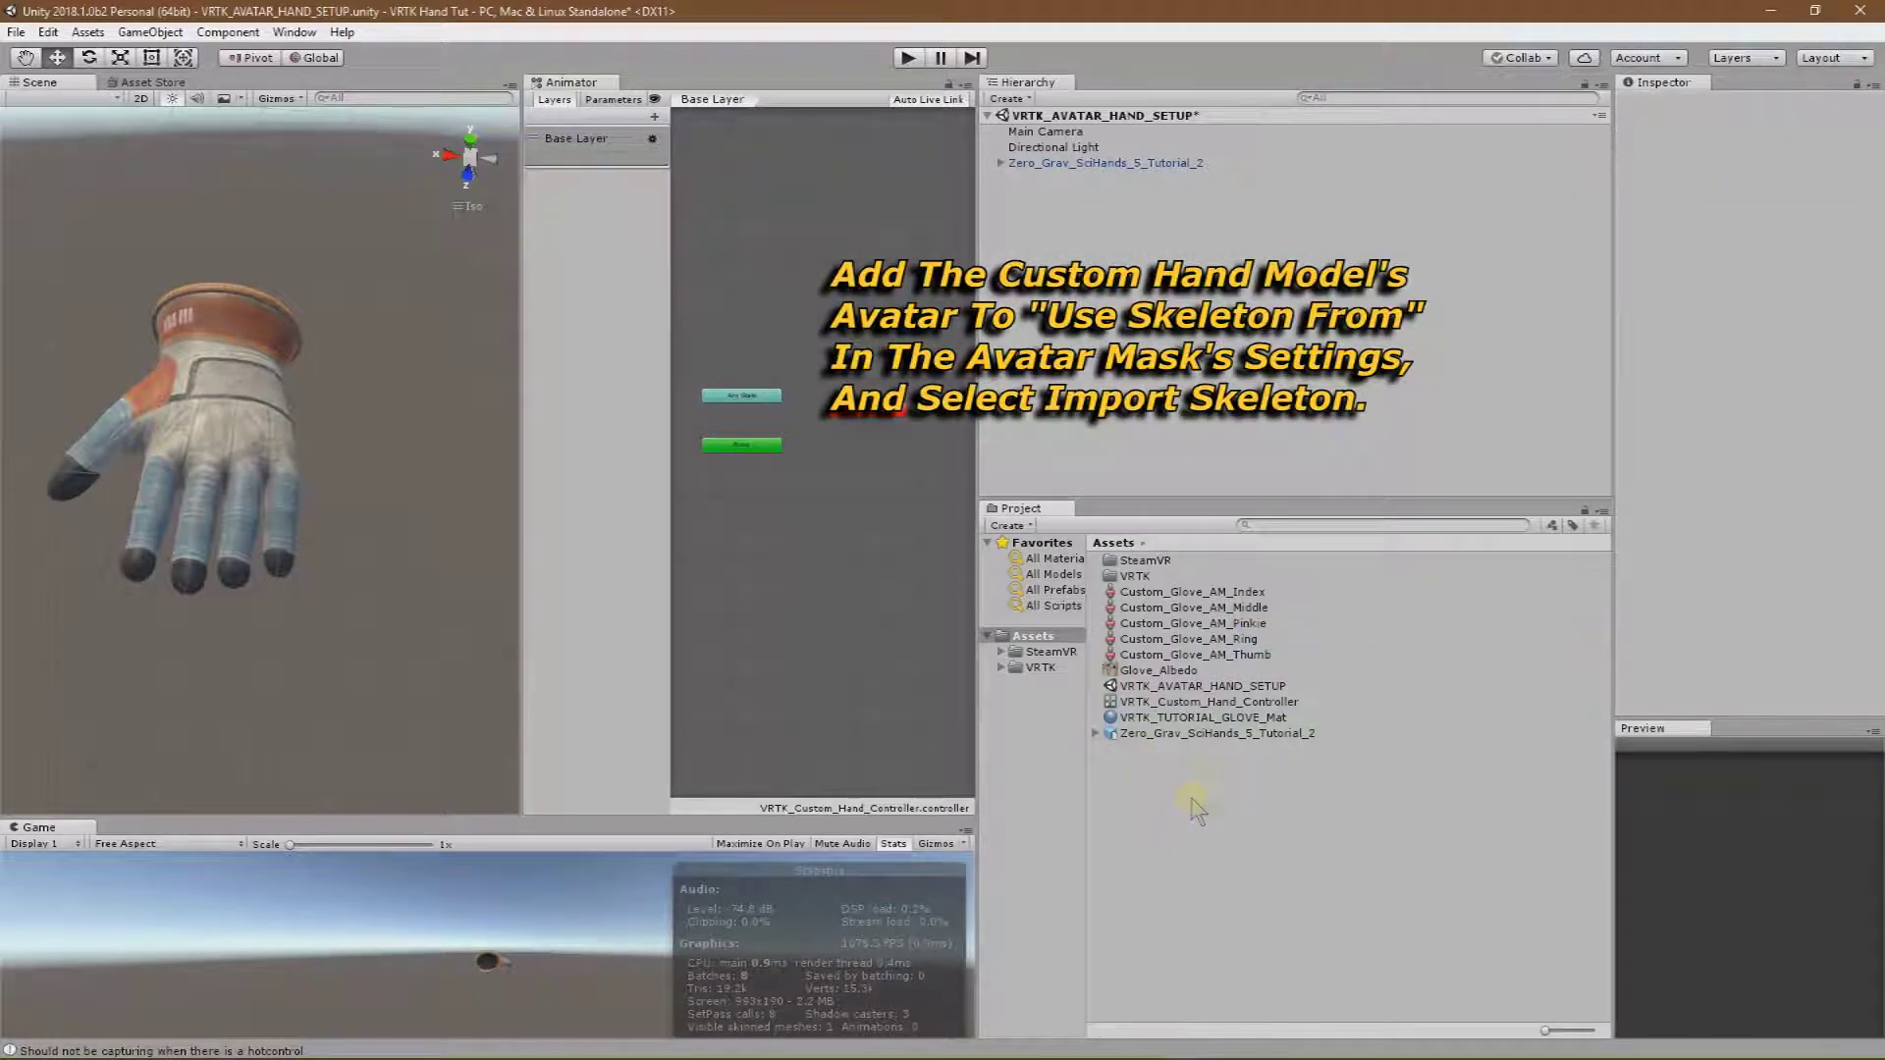
left_click(1248, 592)
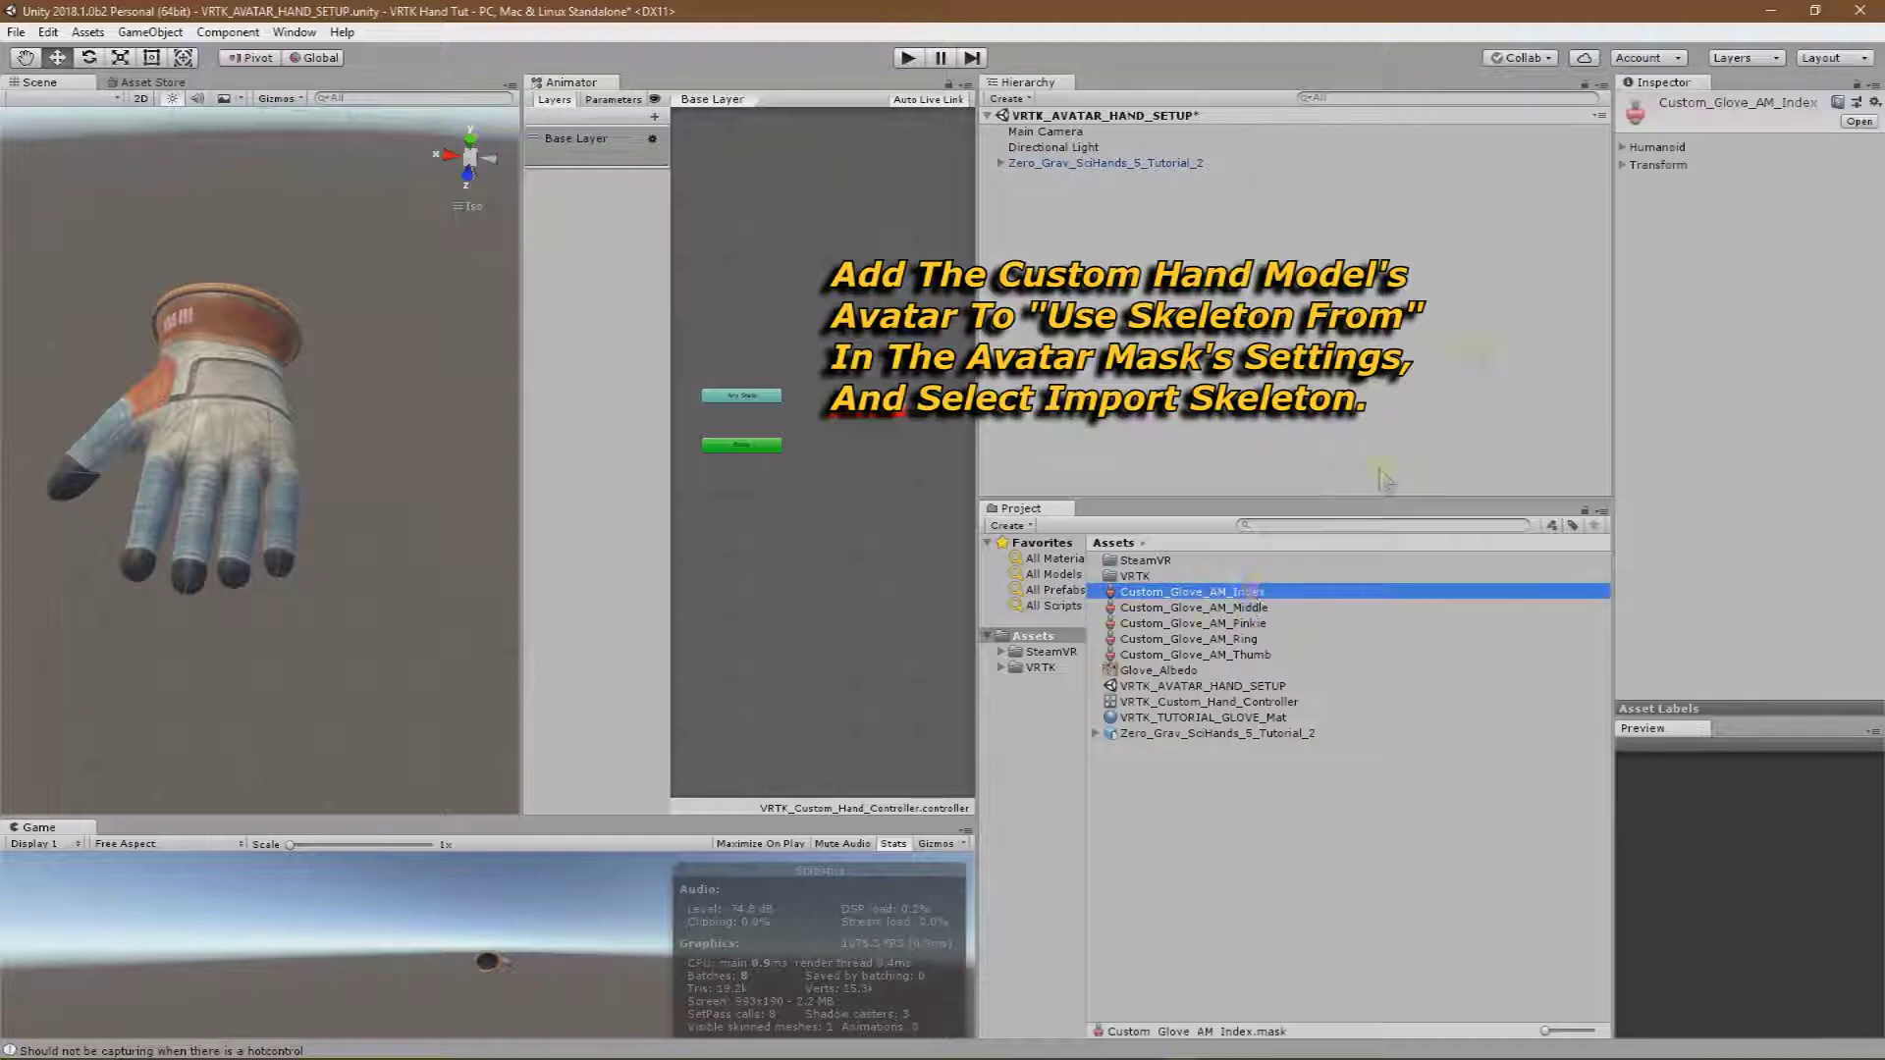
left_click(1637, 164)
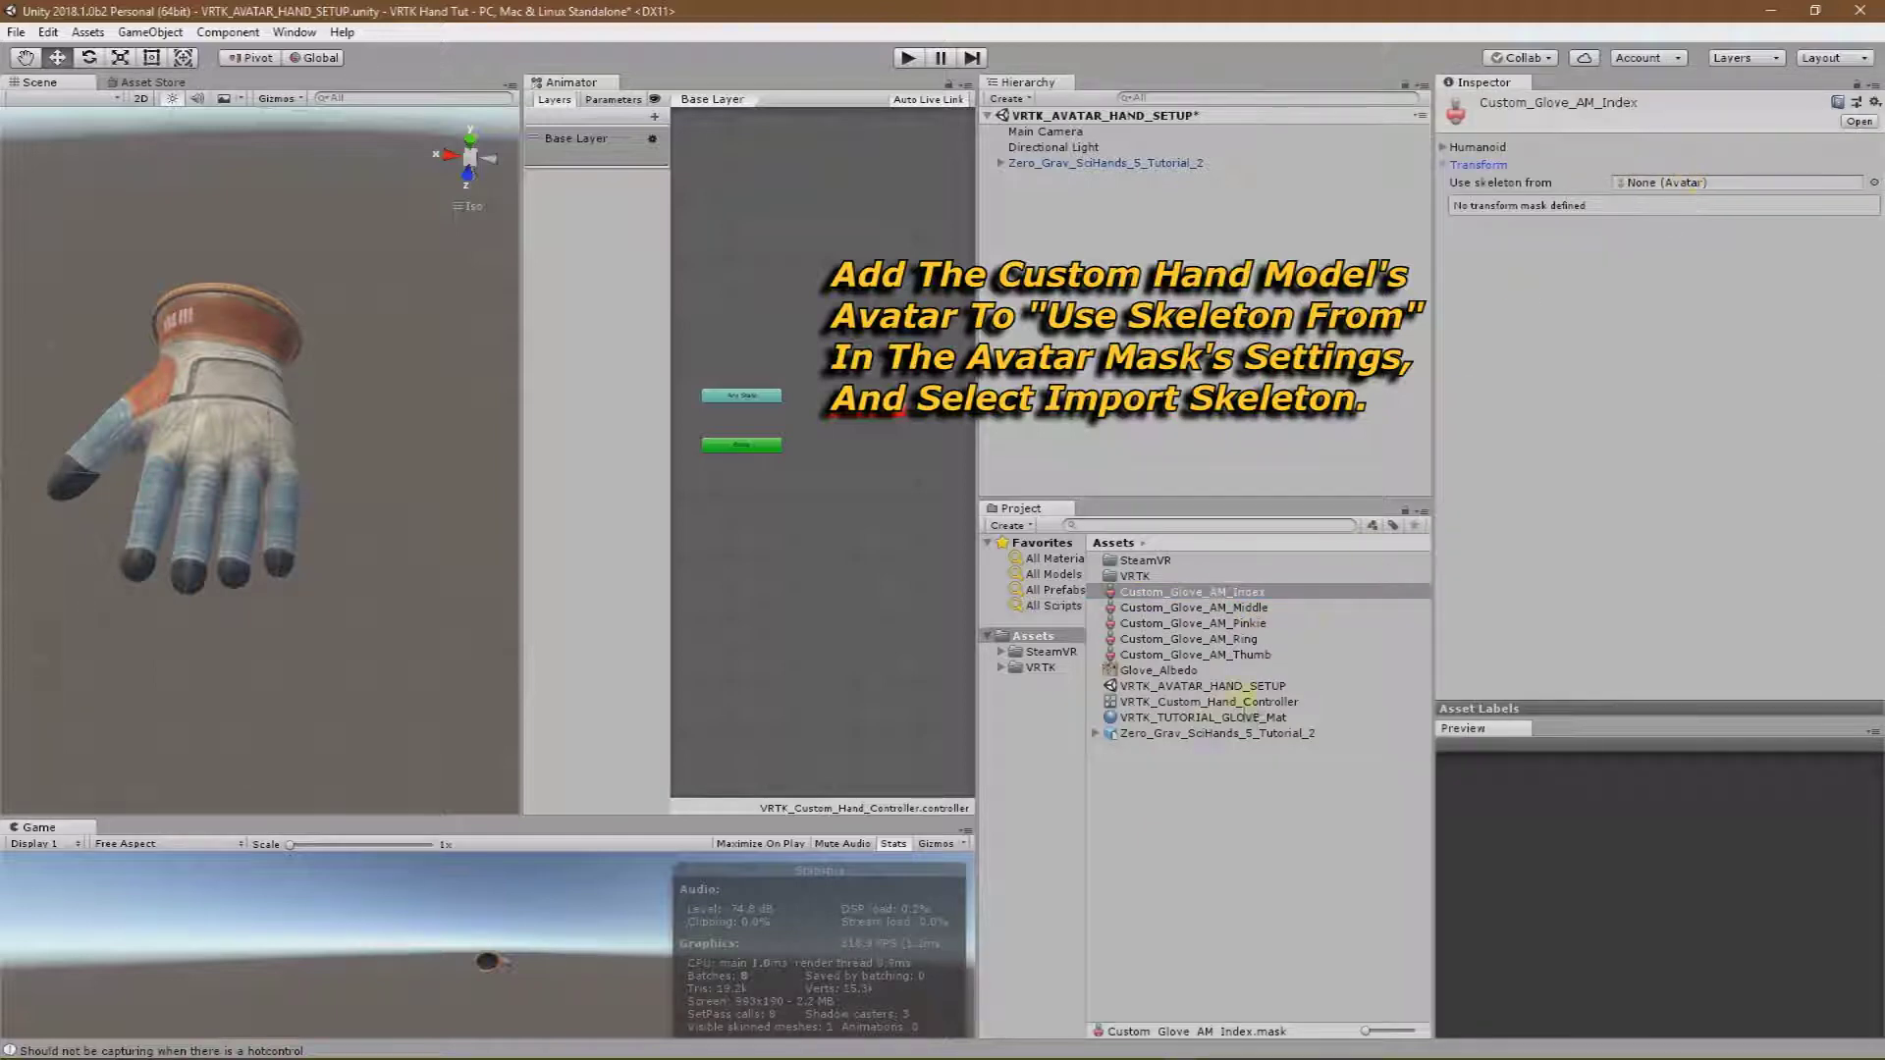
left_click(1097, 734)
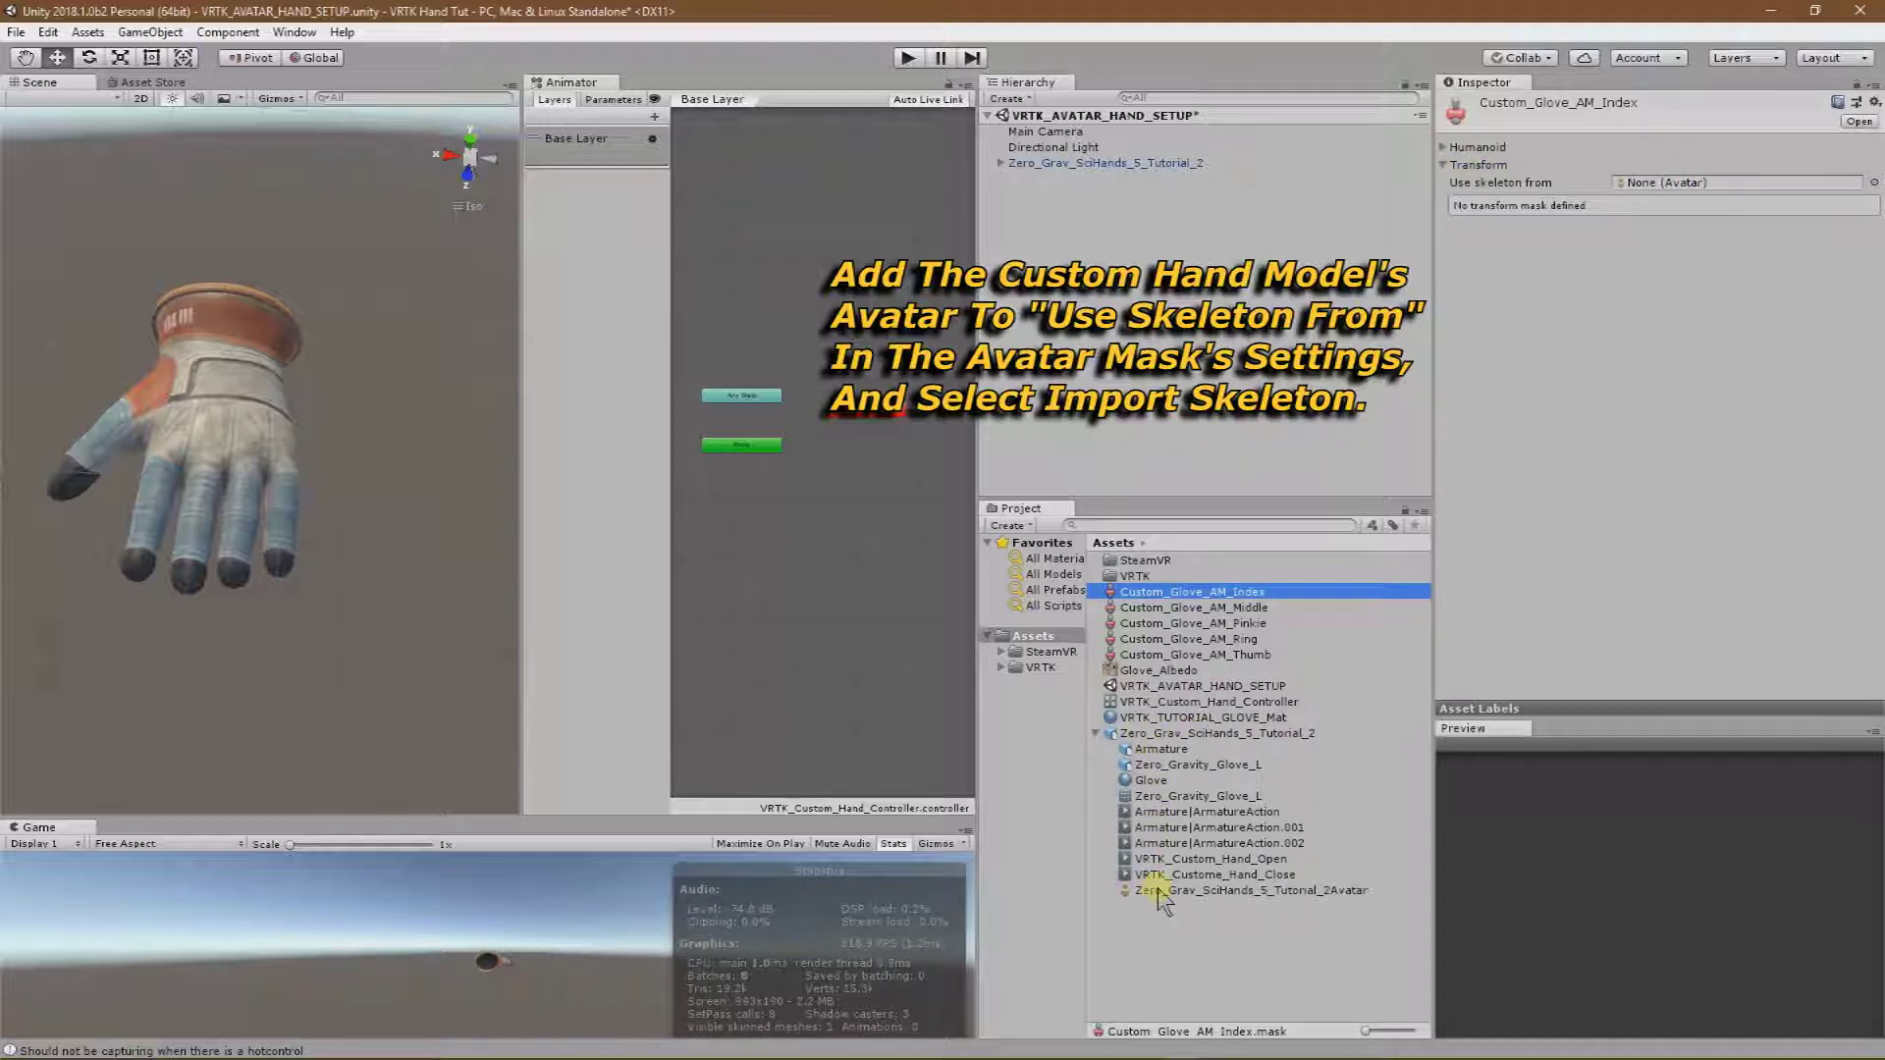
left_click_drag(1158, 901, 1686, 193)
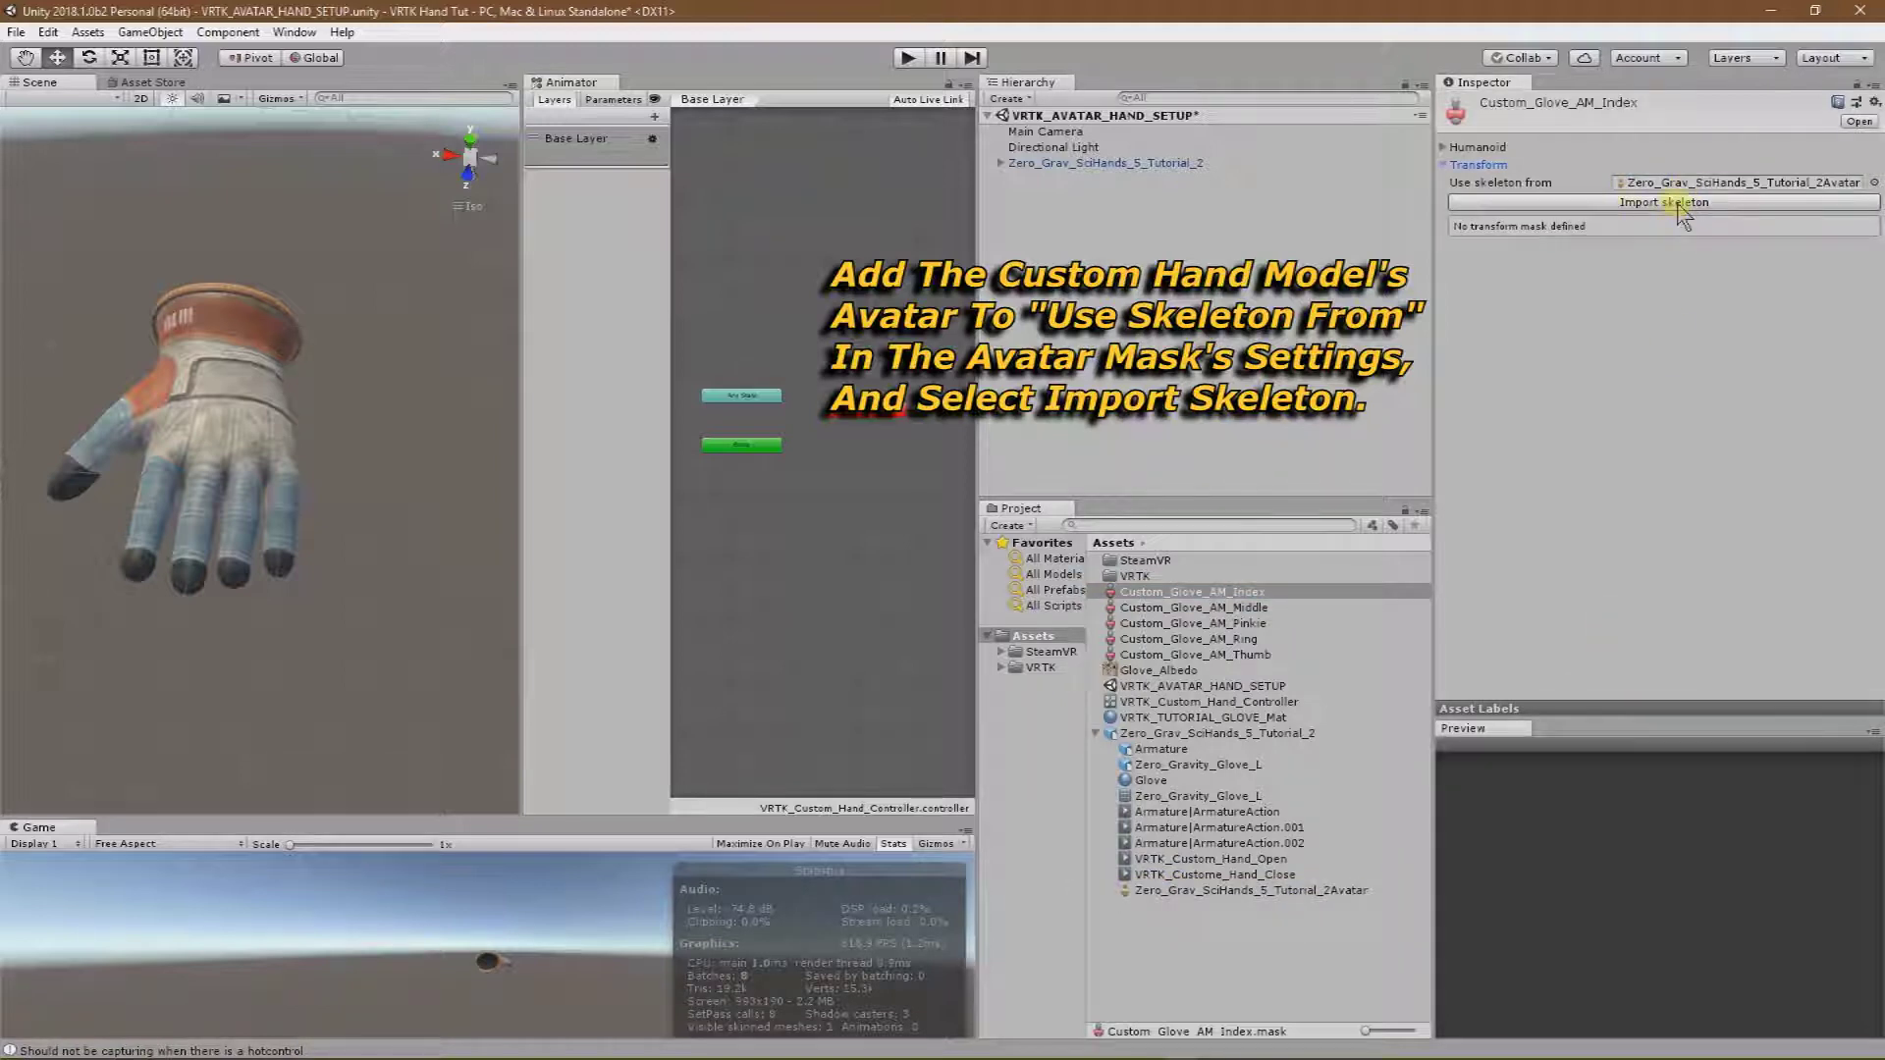
left_click(1661, 206)
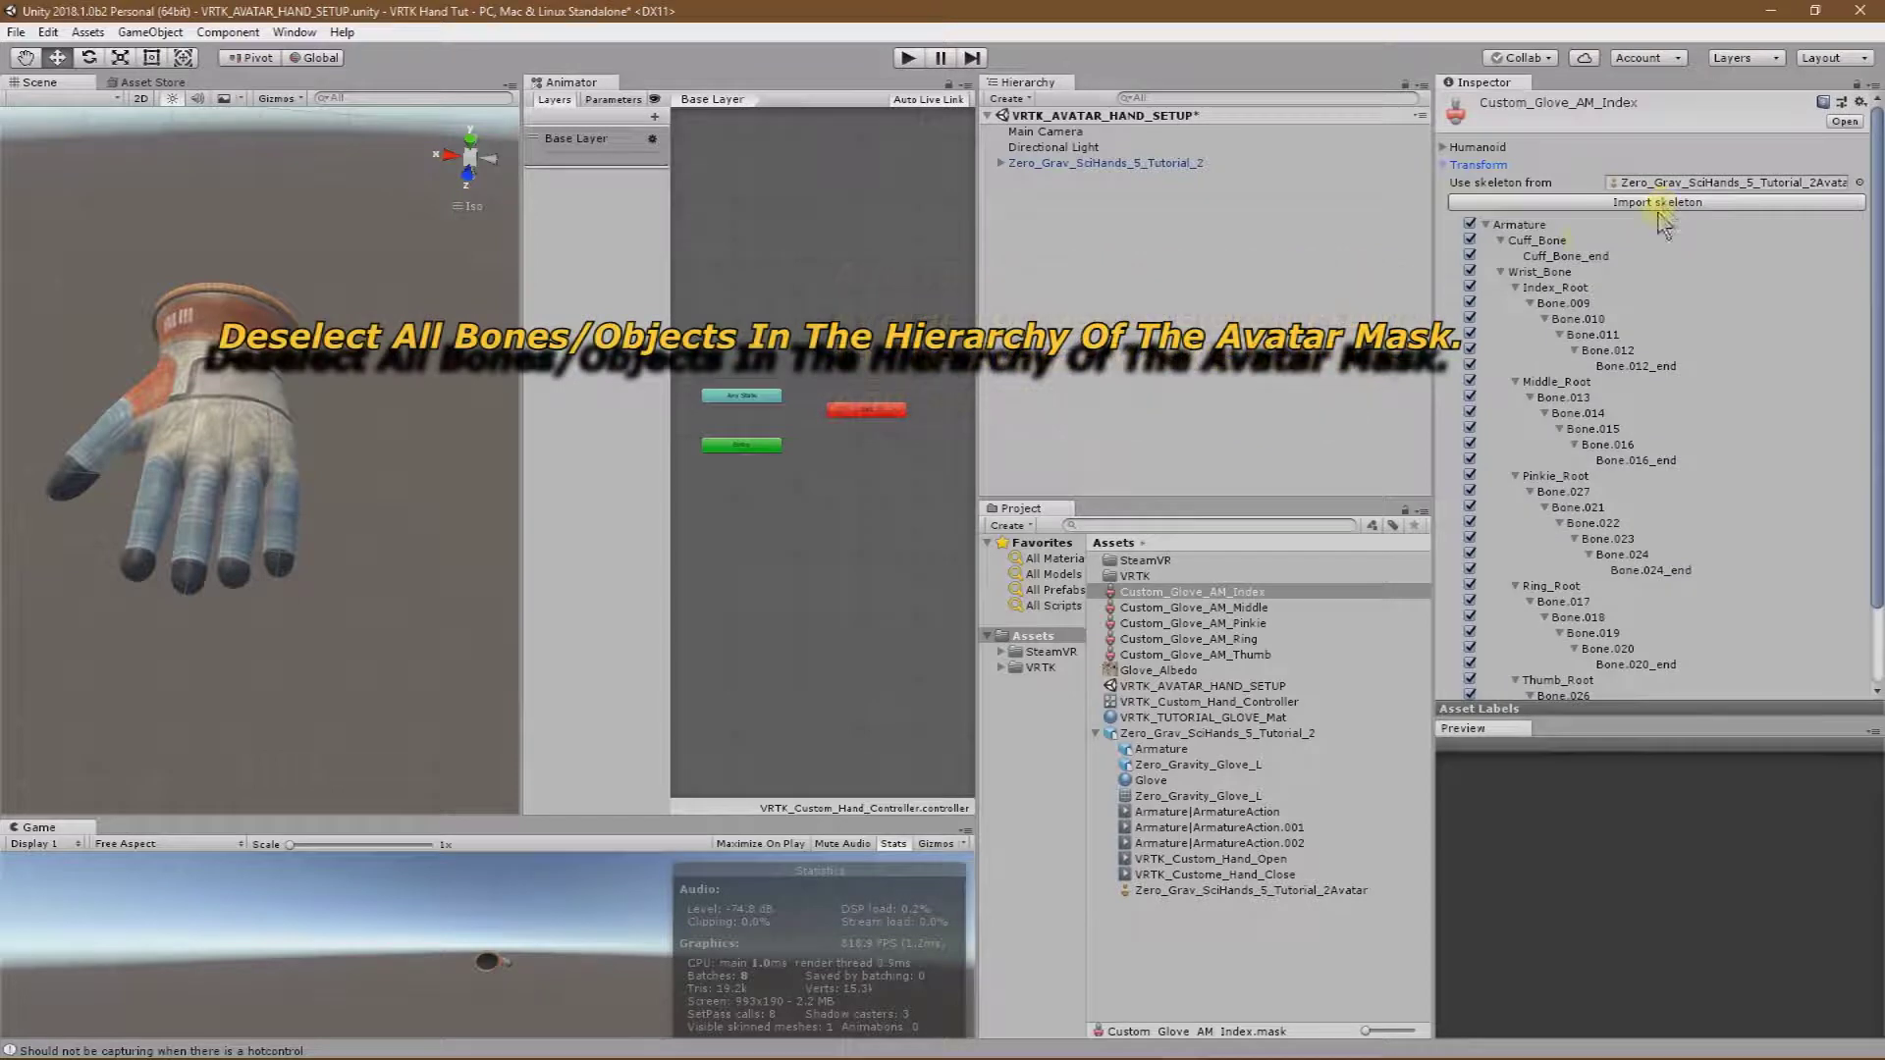
Exclude all bones and objects from the index mask's transforms, and enable only Index_Root with its child bones.
left_click(1470, 225)
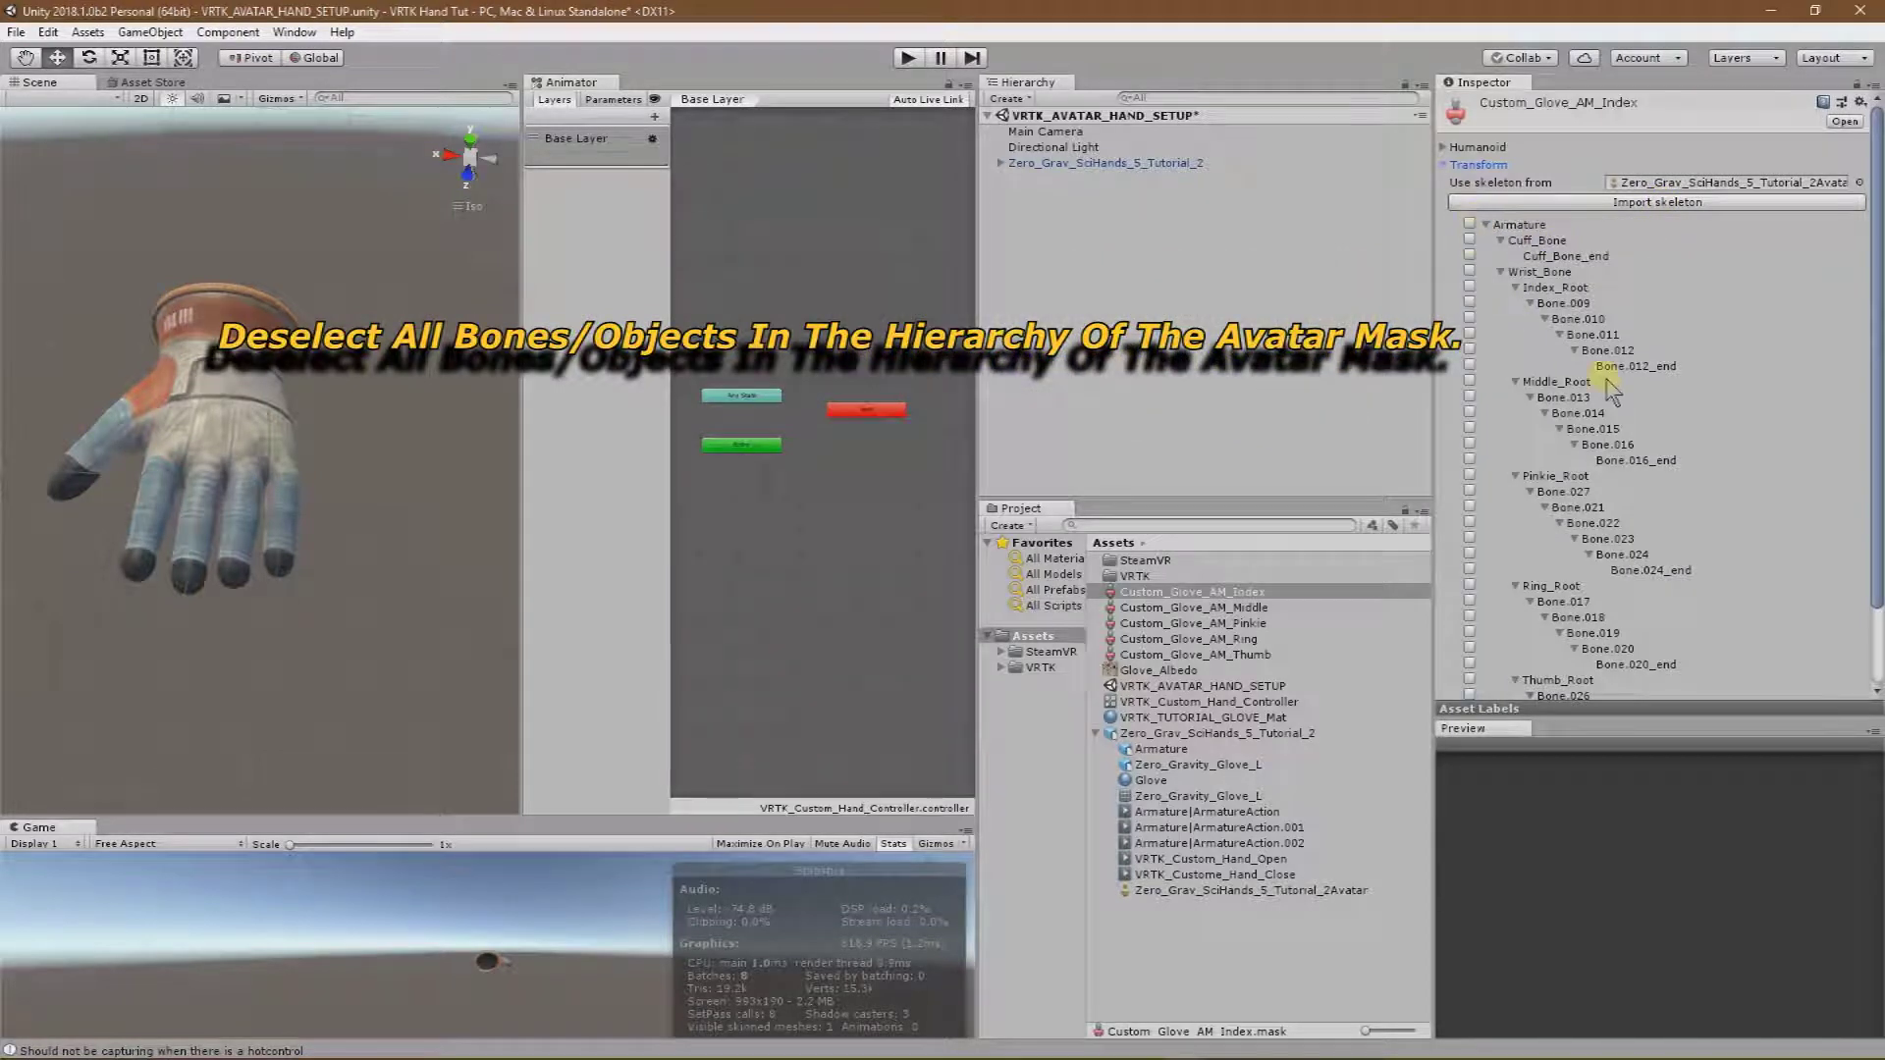
scroll(1610, 391, "down", 3)
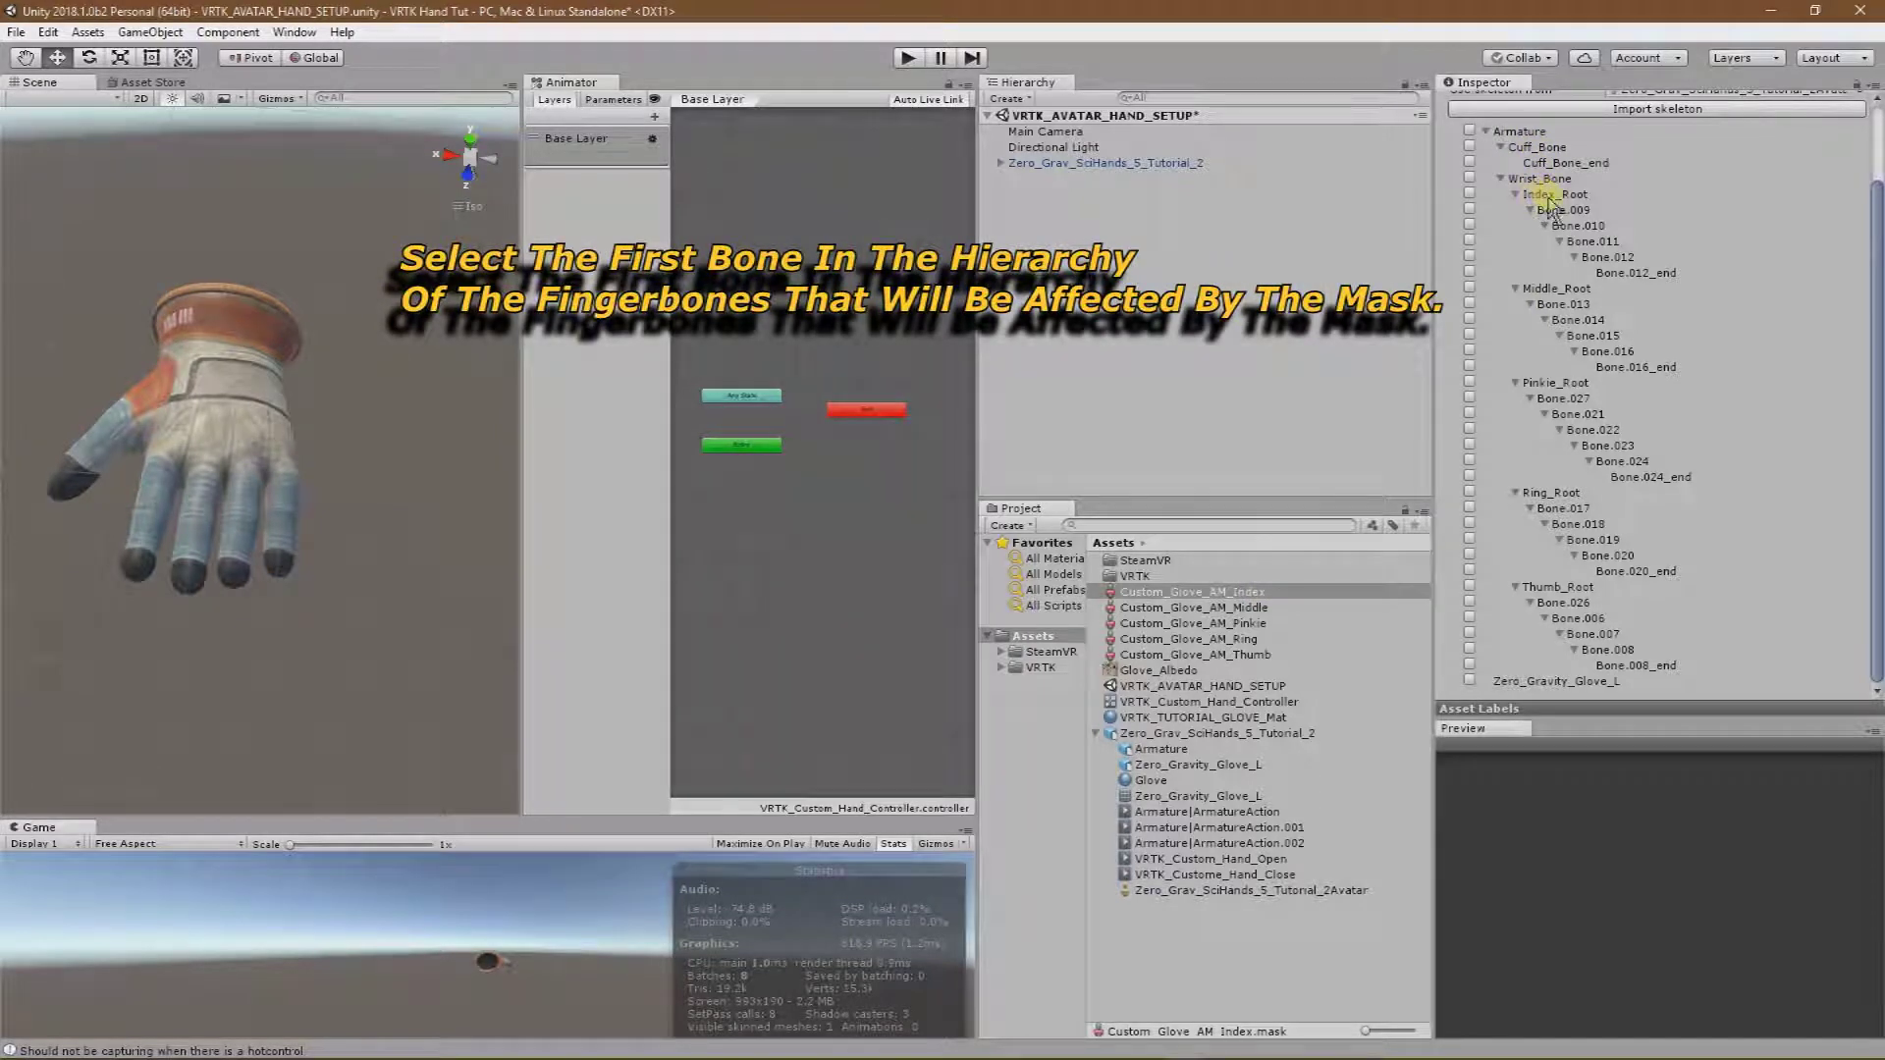
left_click(1469, 196)
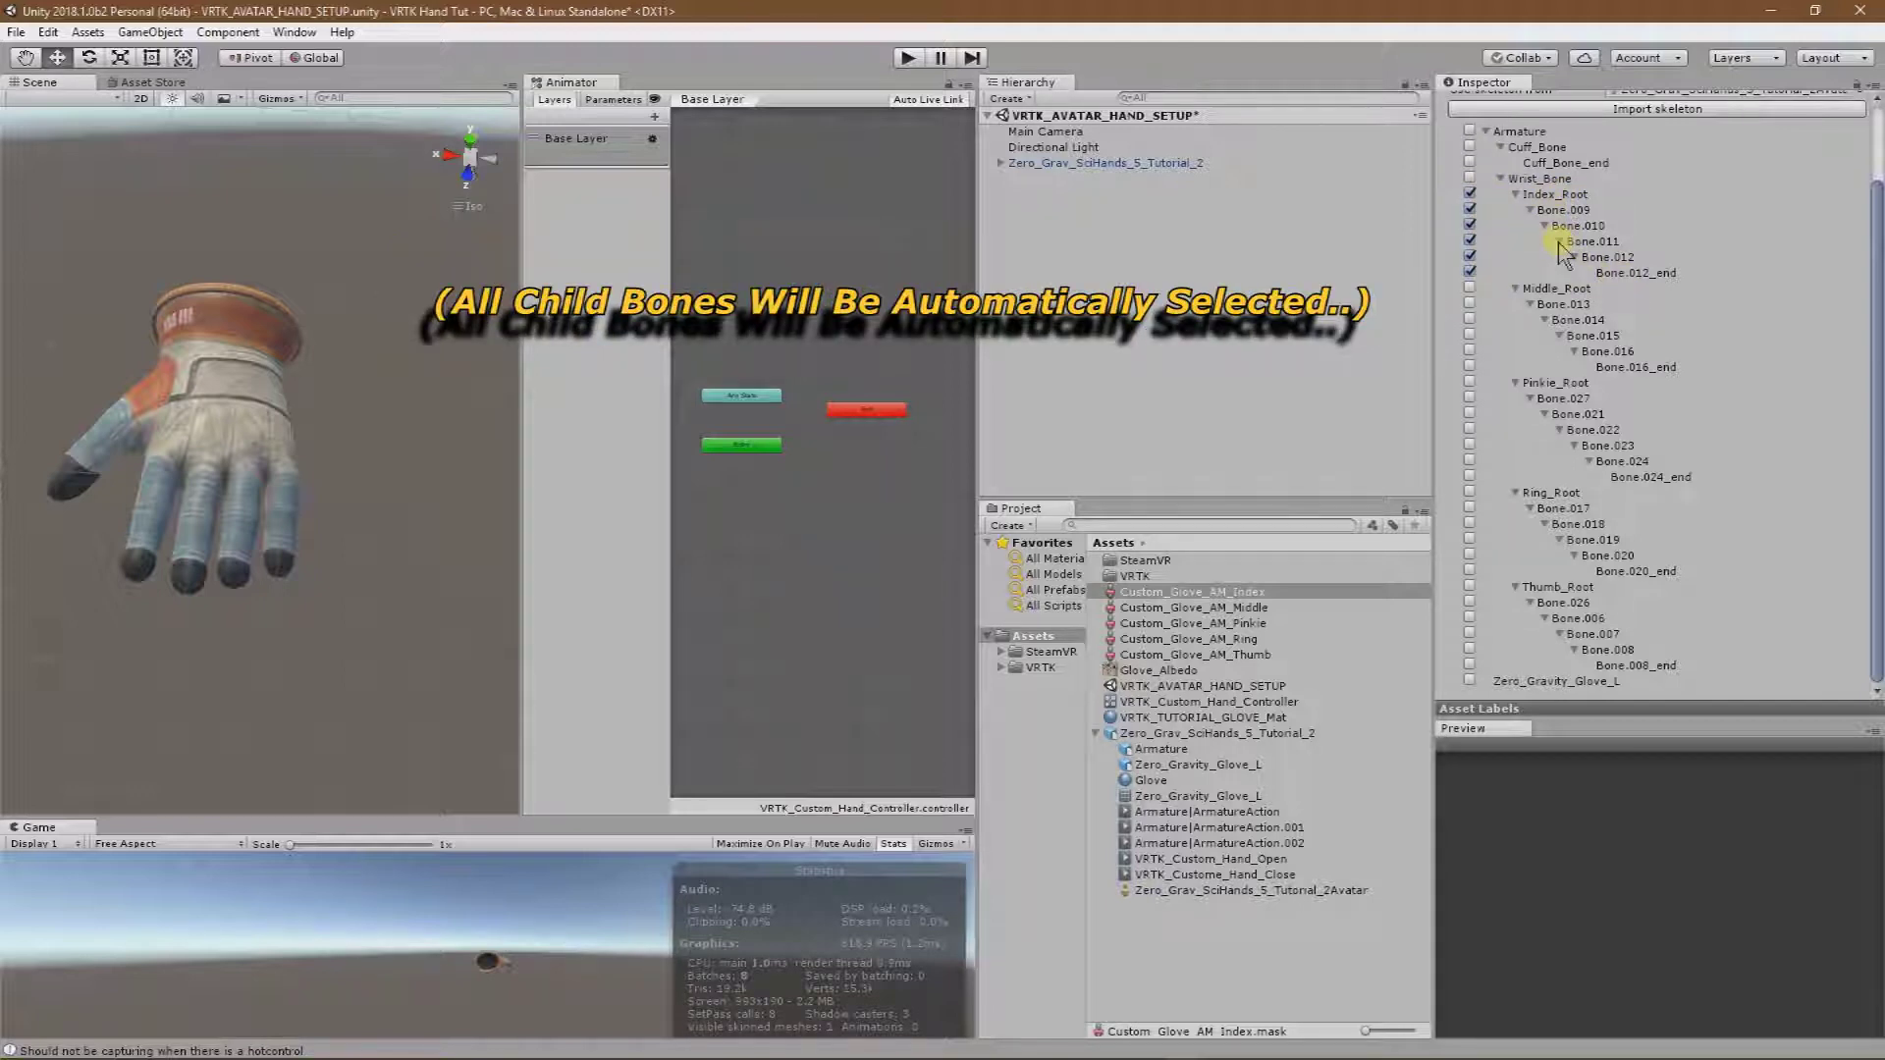
left_click_drag(1872, 258, 1862, 157)
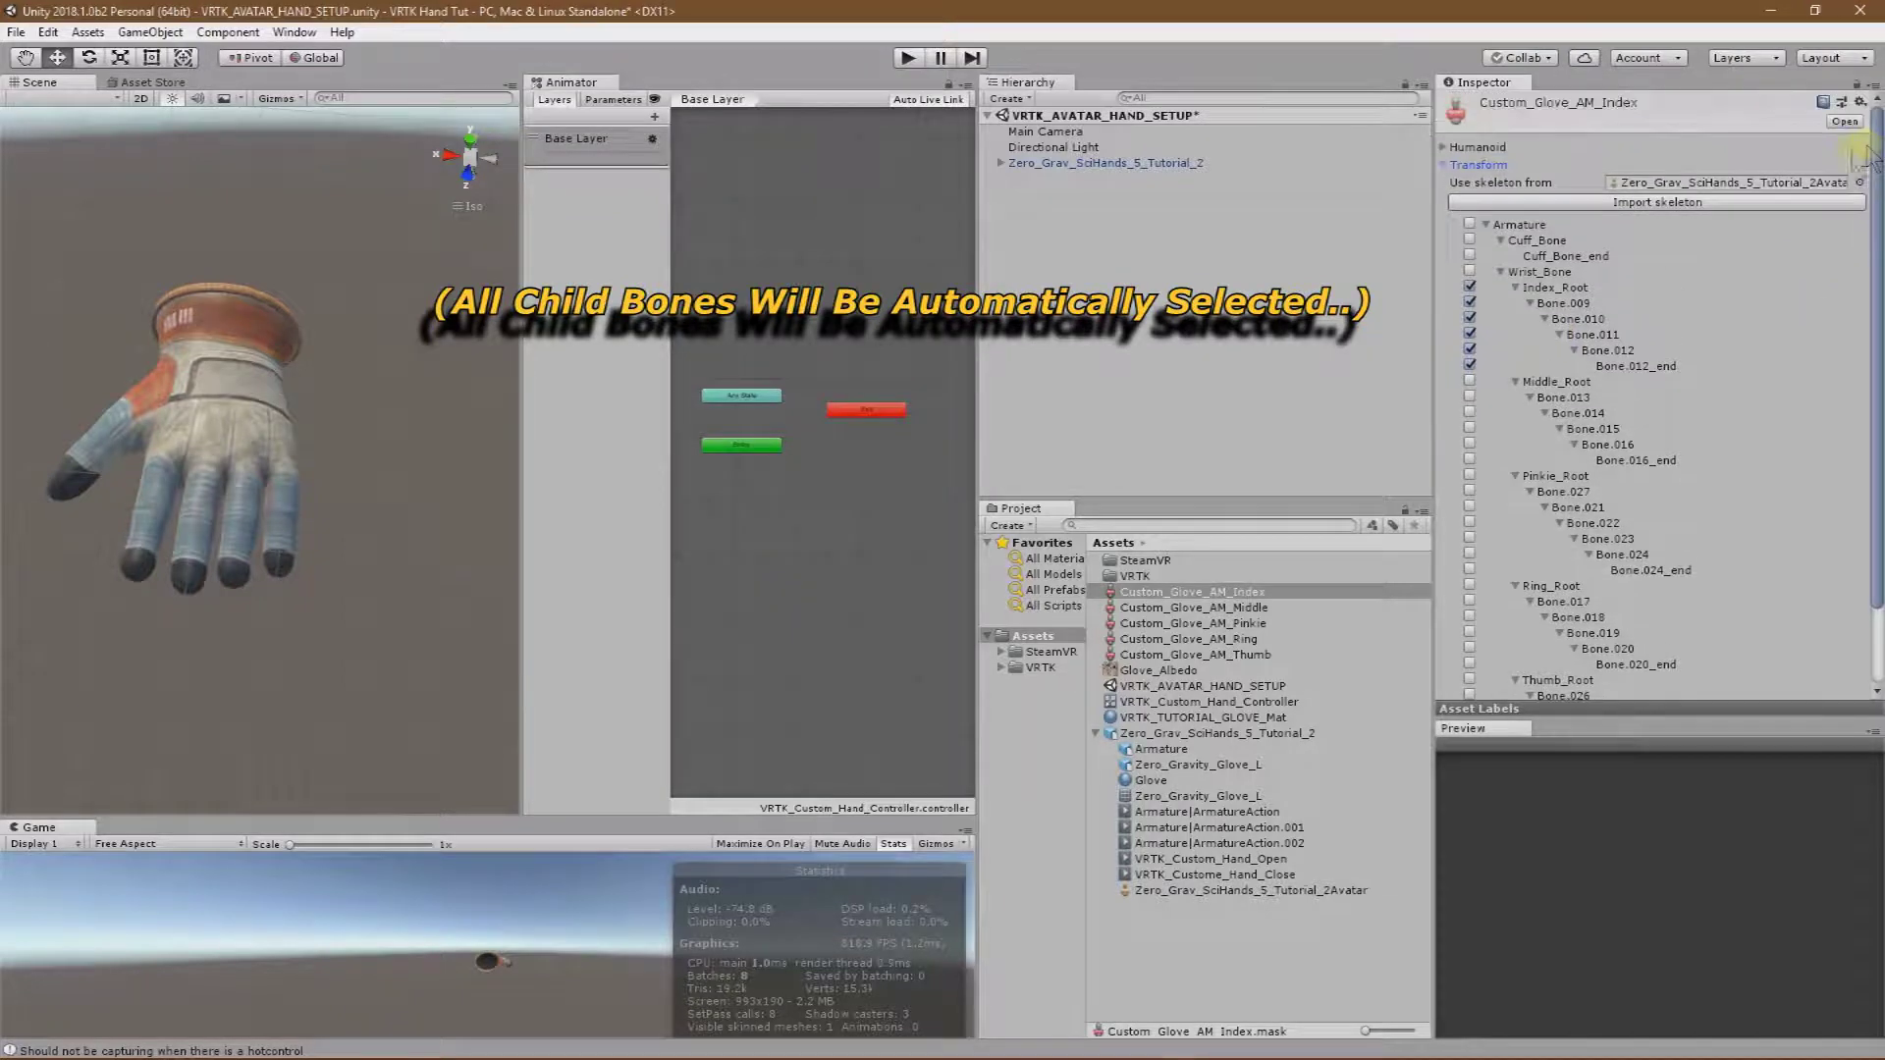
left_click(1446, 165)
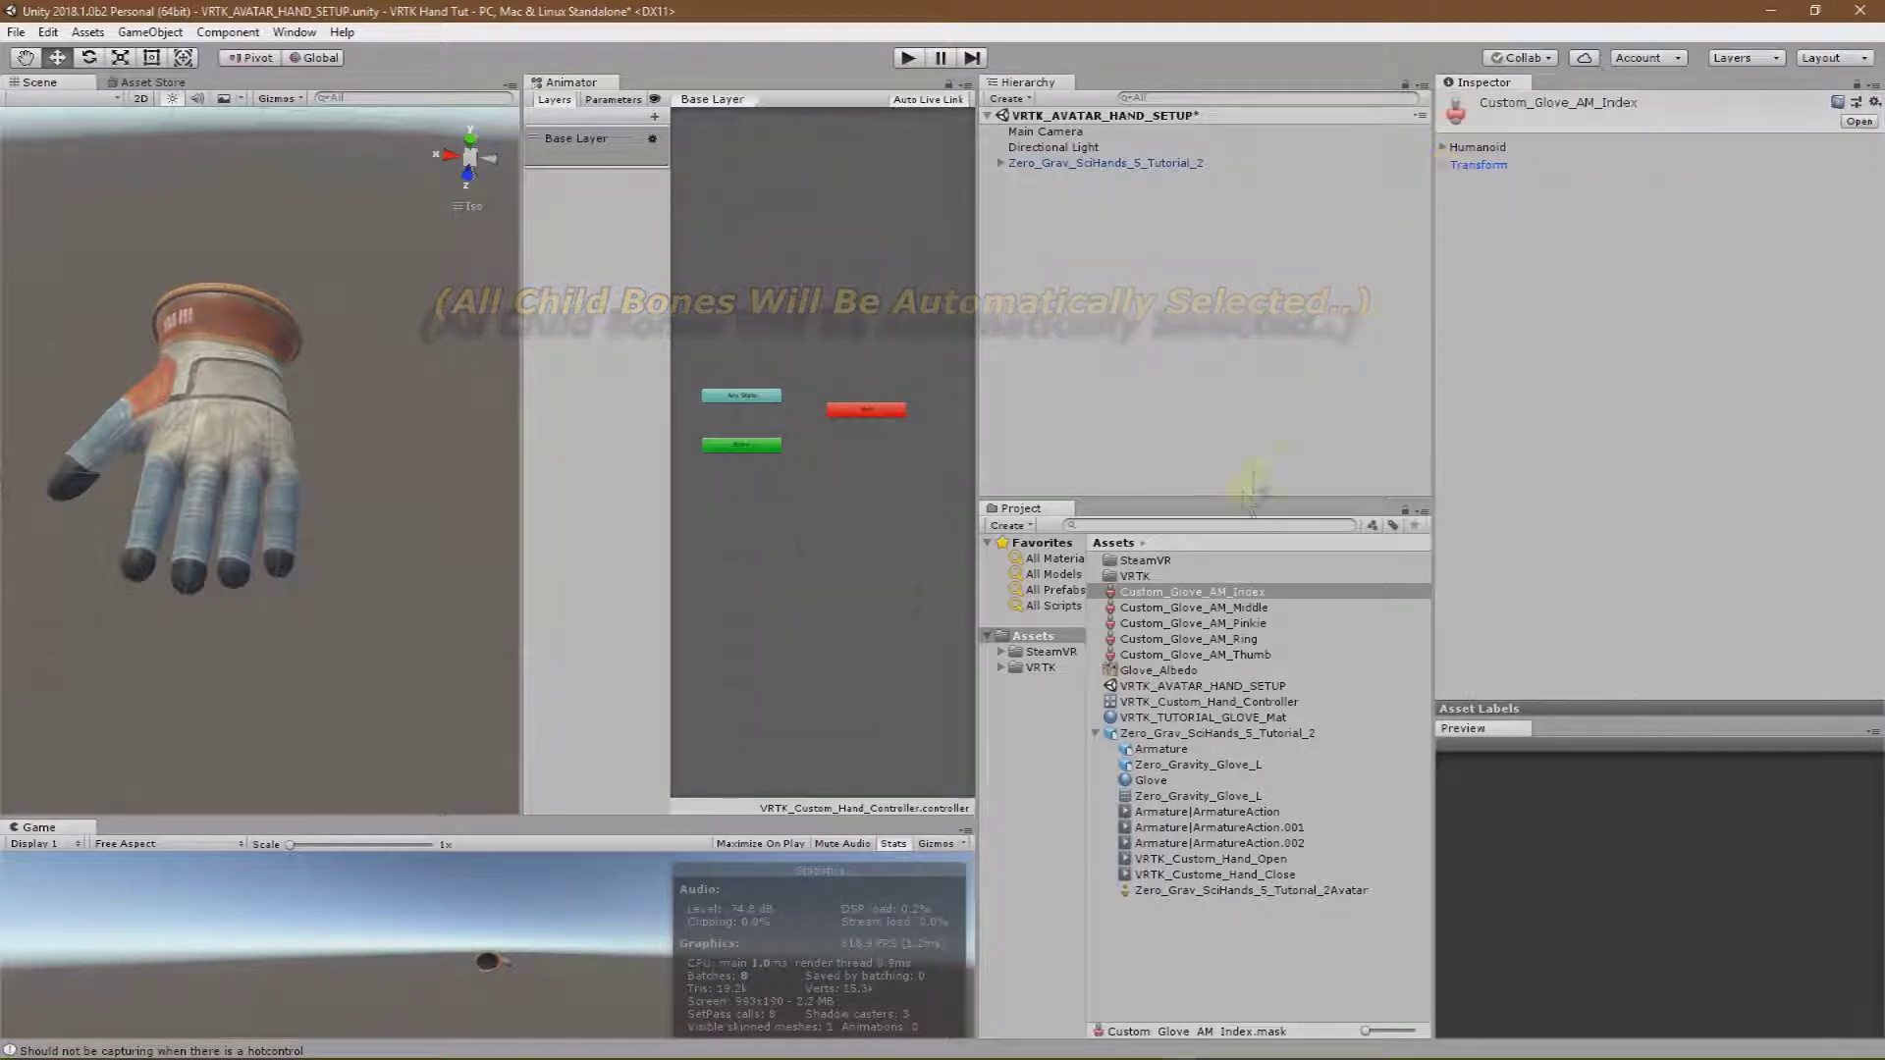
Disable the hand and foot IK in the humanoid settings of the Custom_Glove_AM_Middle mask.
left_click(1244, 610)
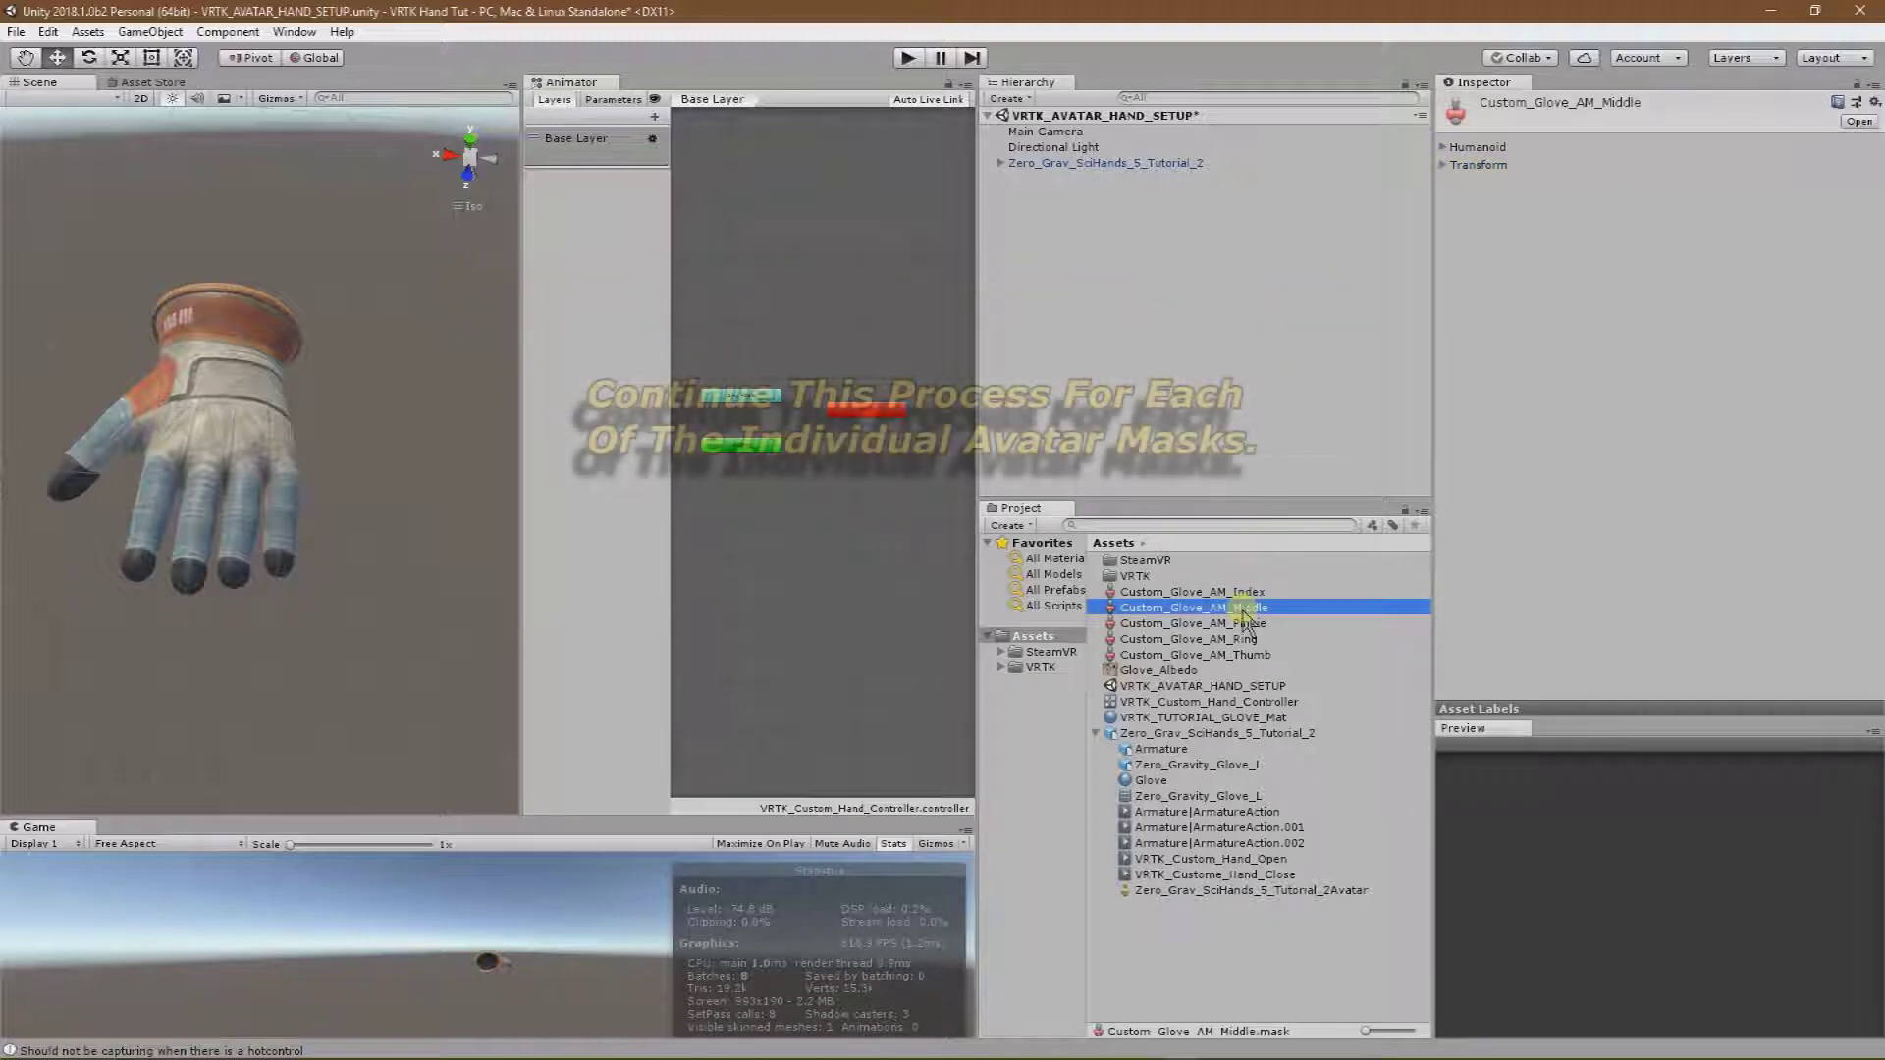
left_click(1440, 147)
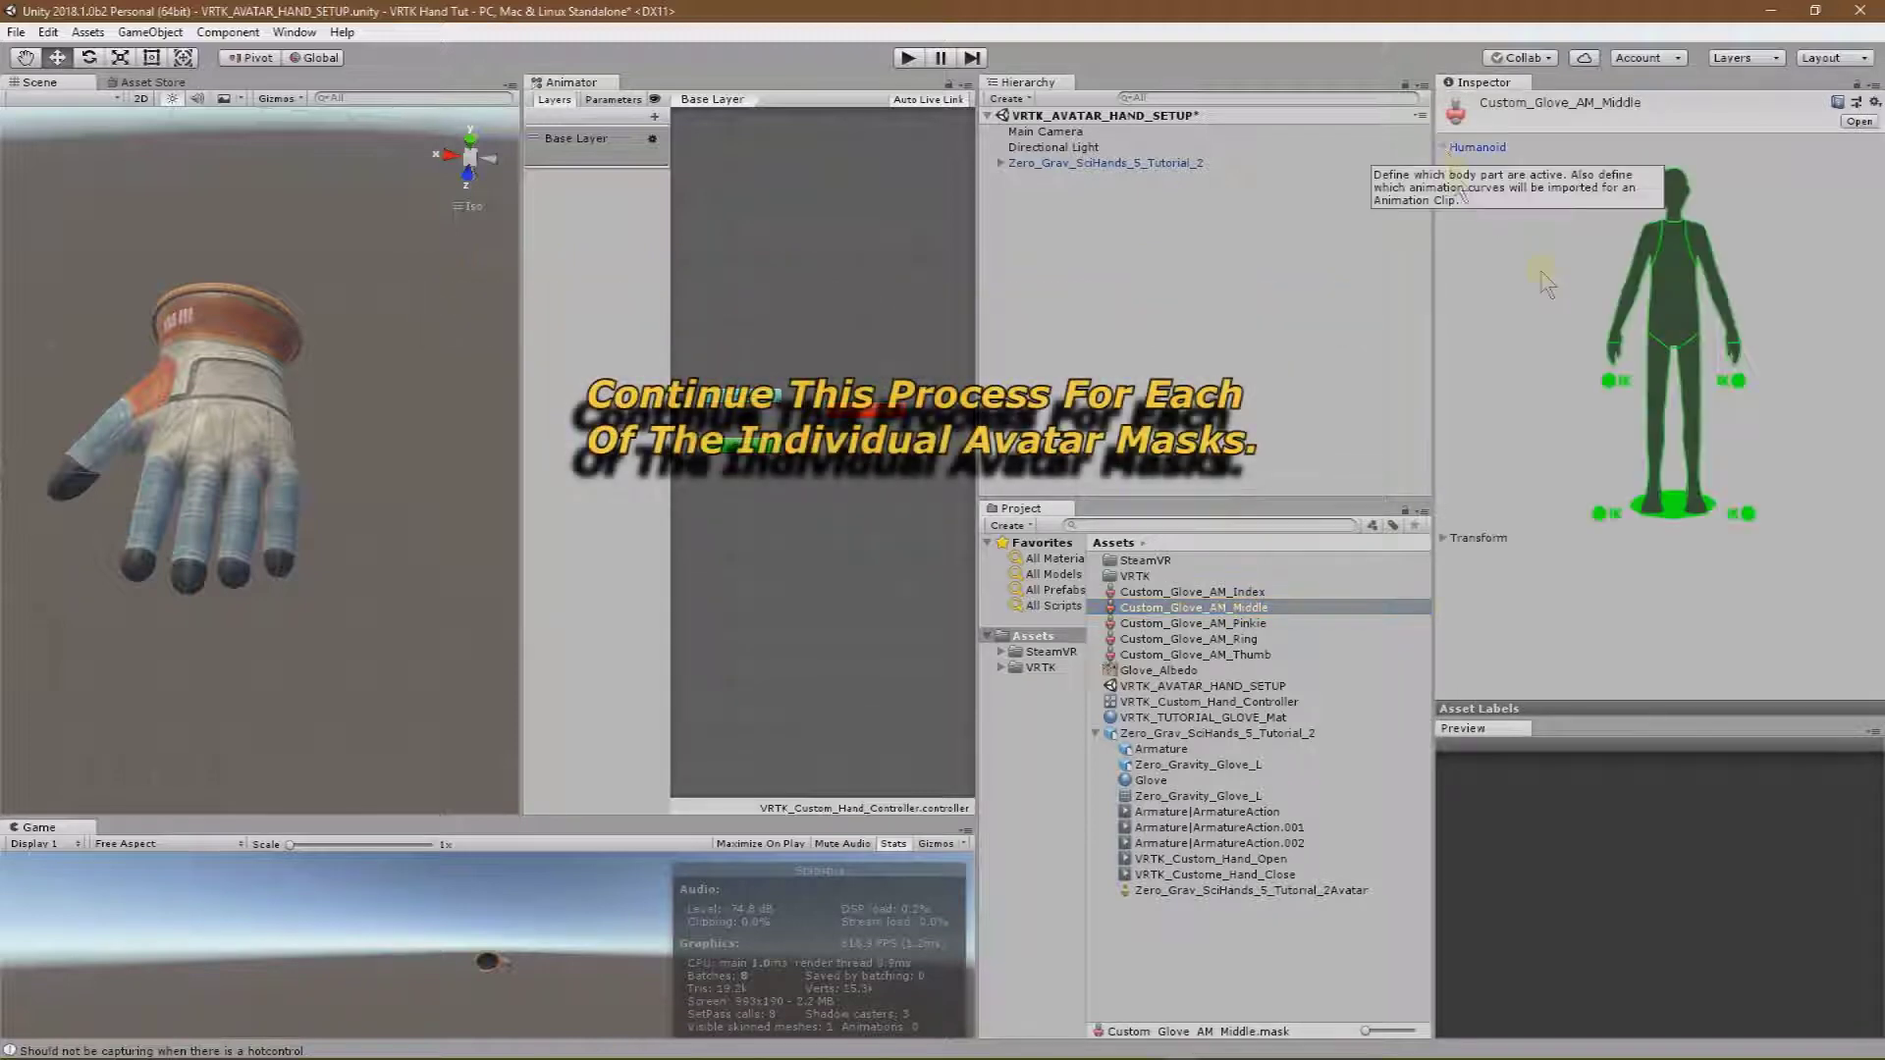
left_click(1737, 382)
left_click(1746, 511)
left_click(1600, 514)
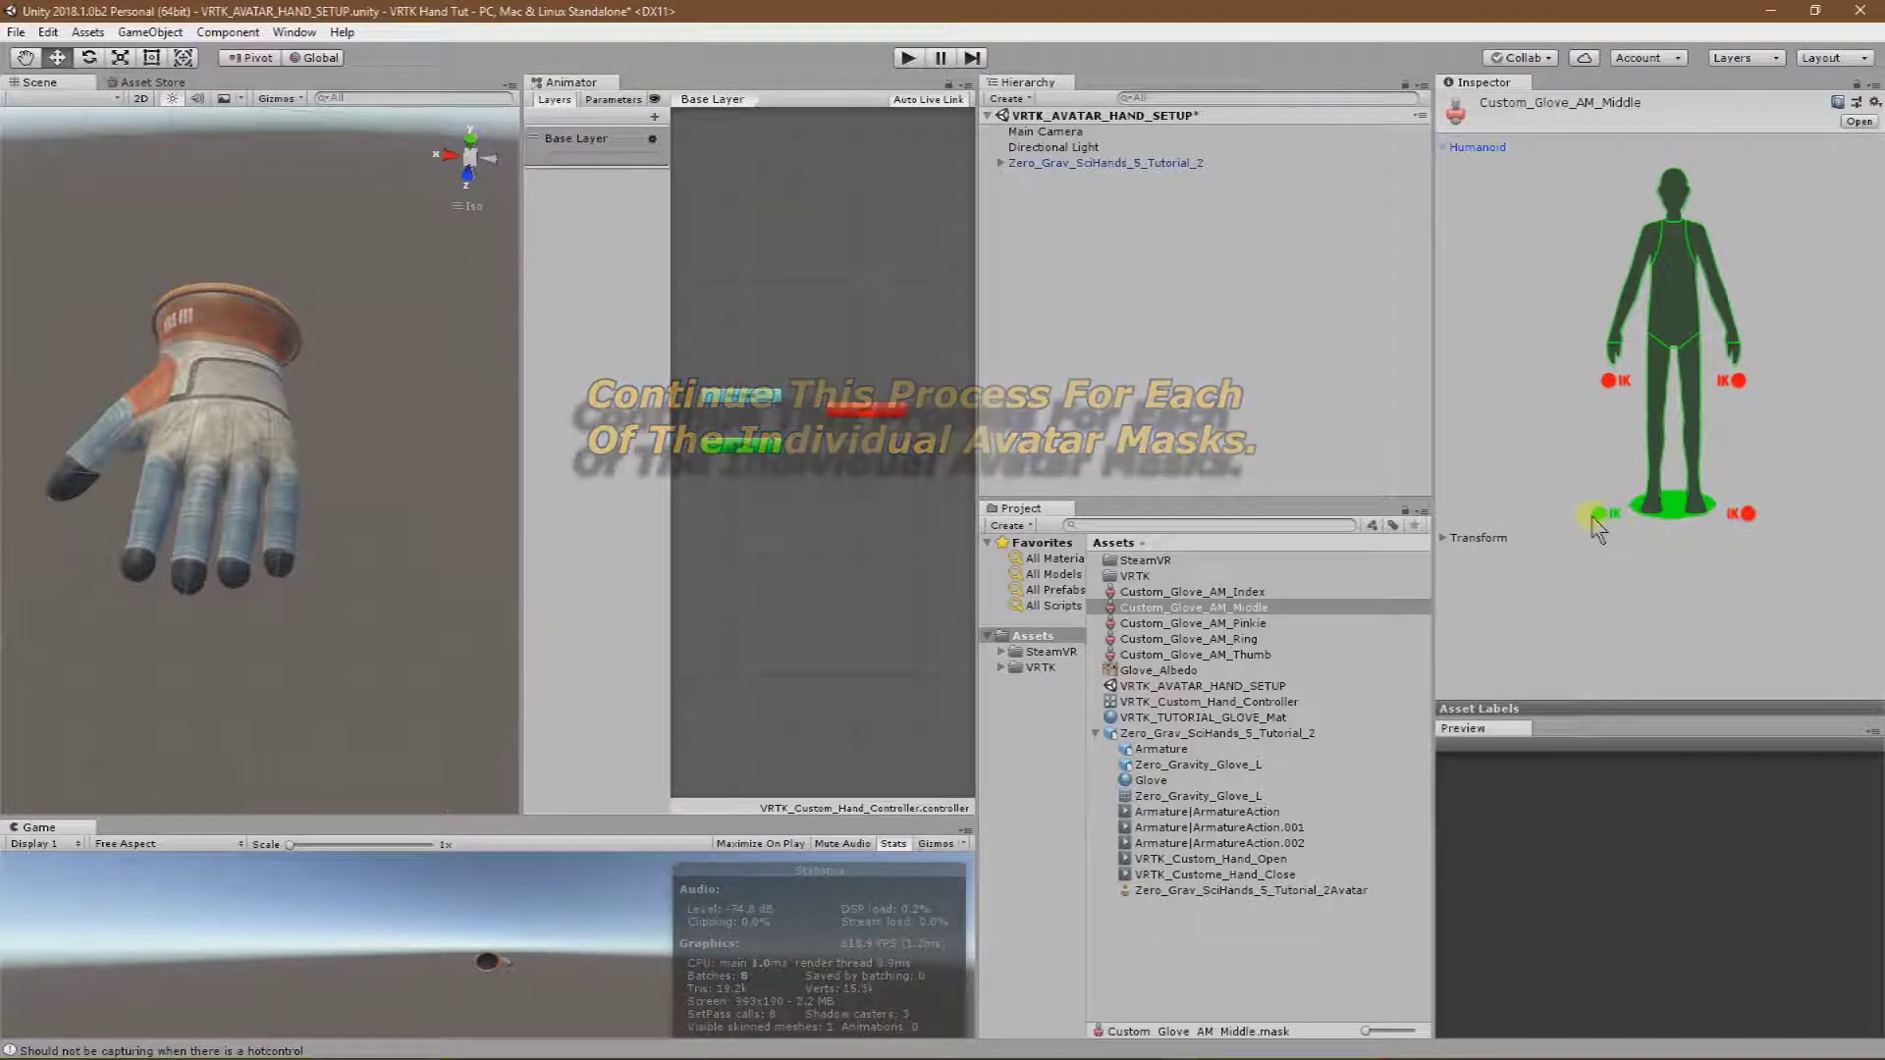
left_click(1443, 149)
Import the skeleton from Zero_Grav_SciHands_5_Tutorial_2Avatar into the middle finger mask's transform settings.
left_click(1445, 165)
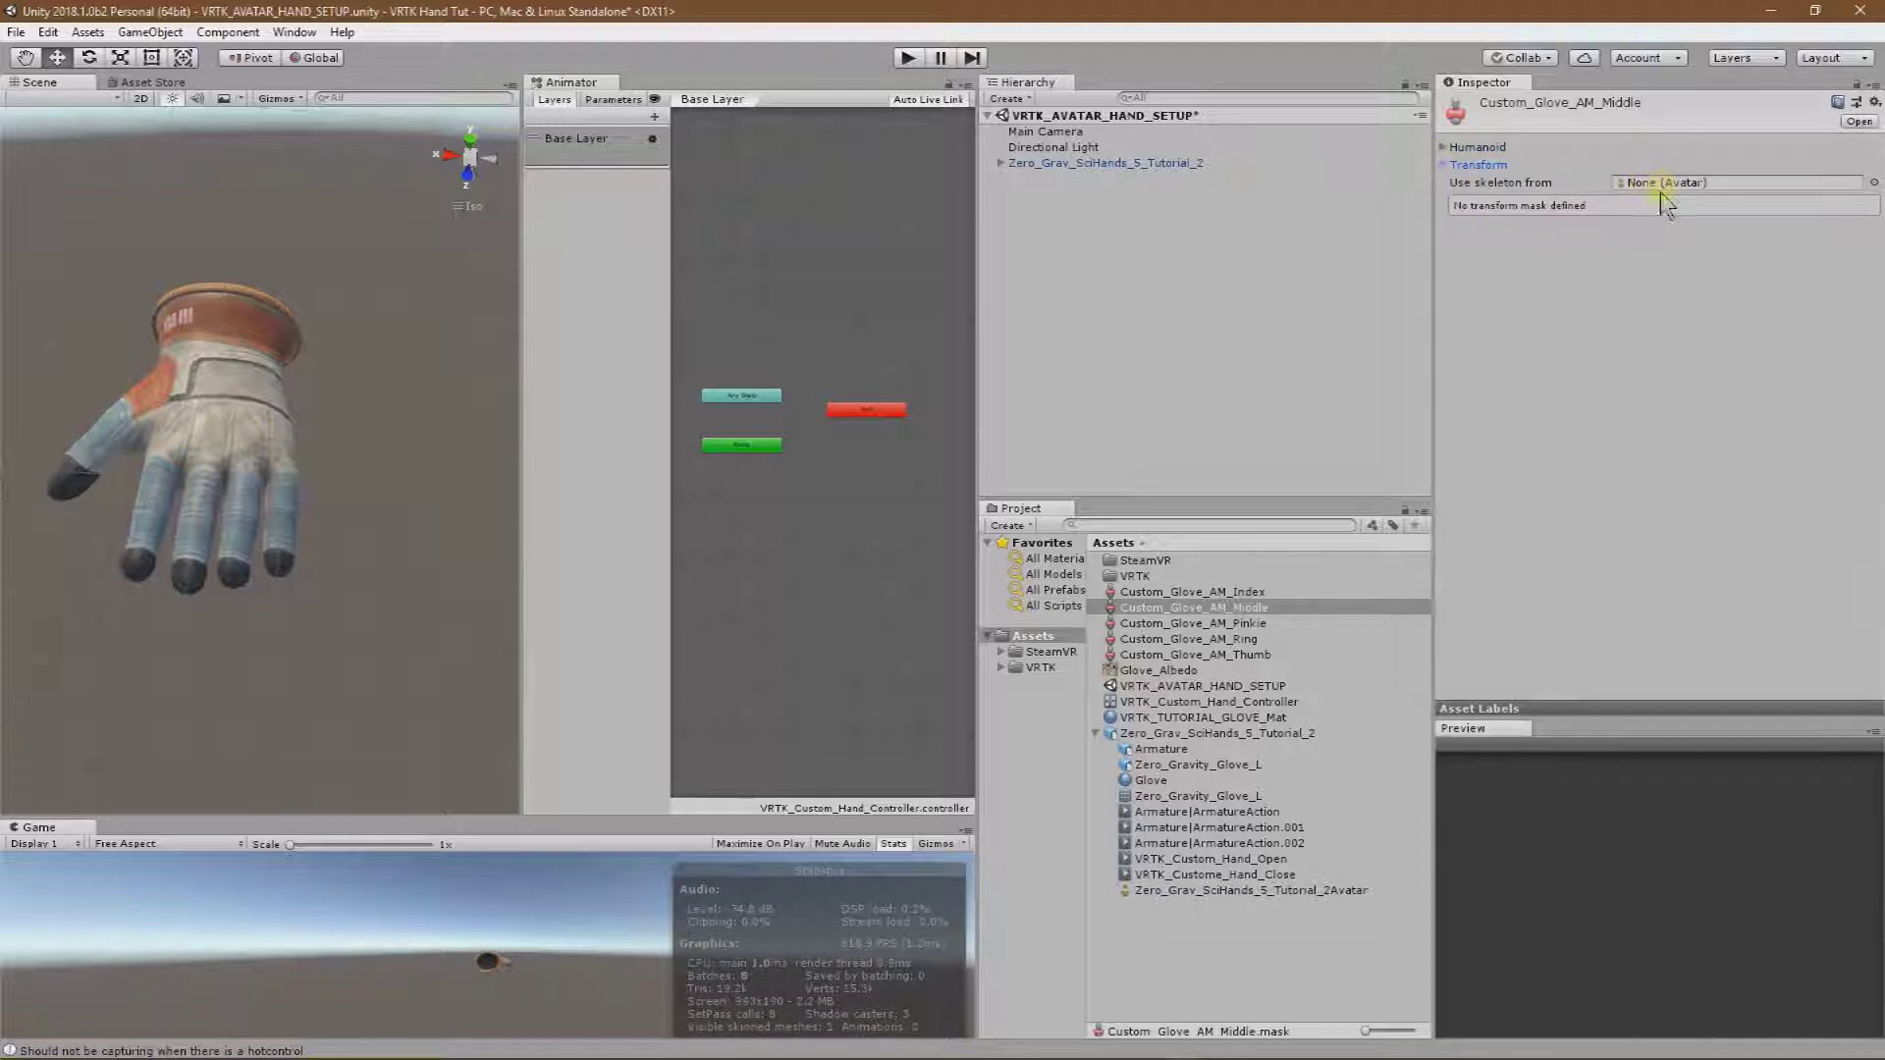
left_click(1189, 890)
left_click_drag(1189, 905, 1694, 191)
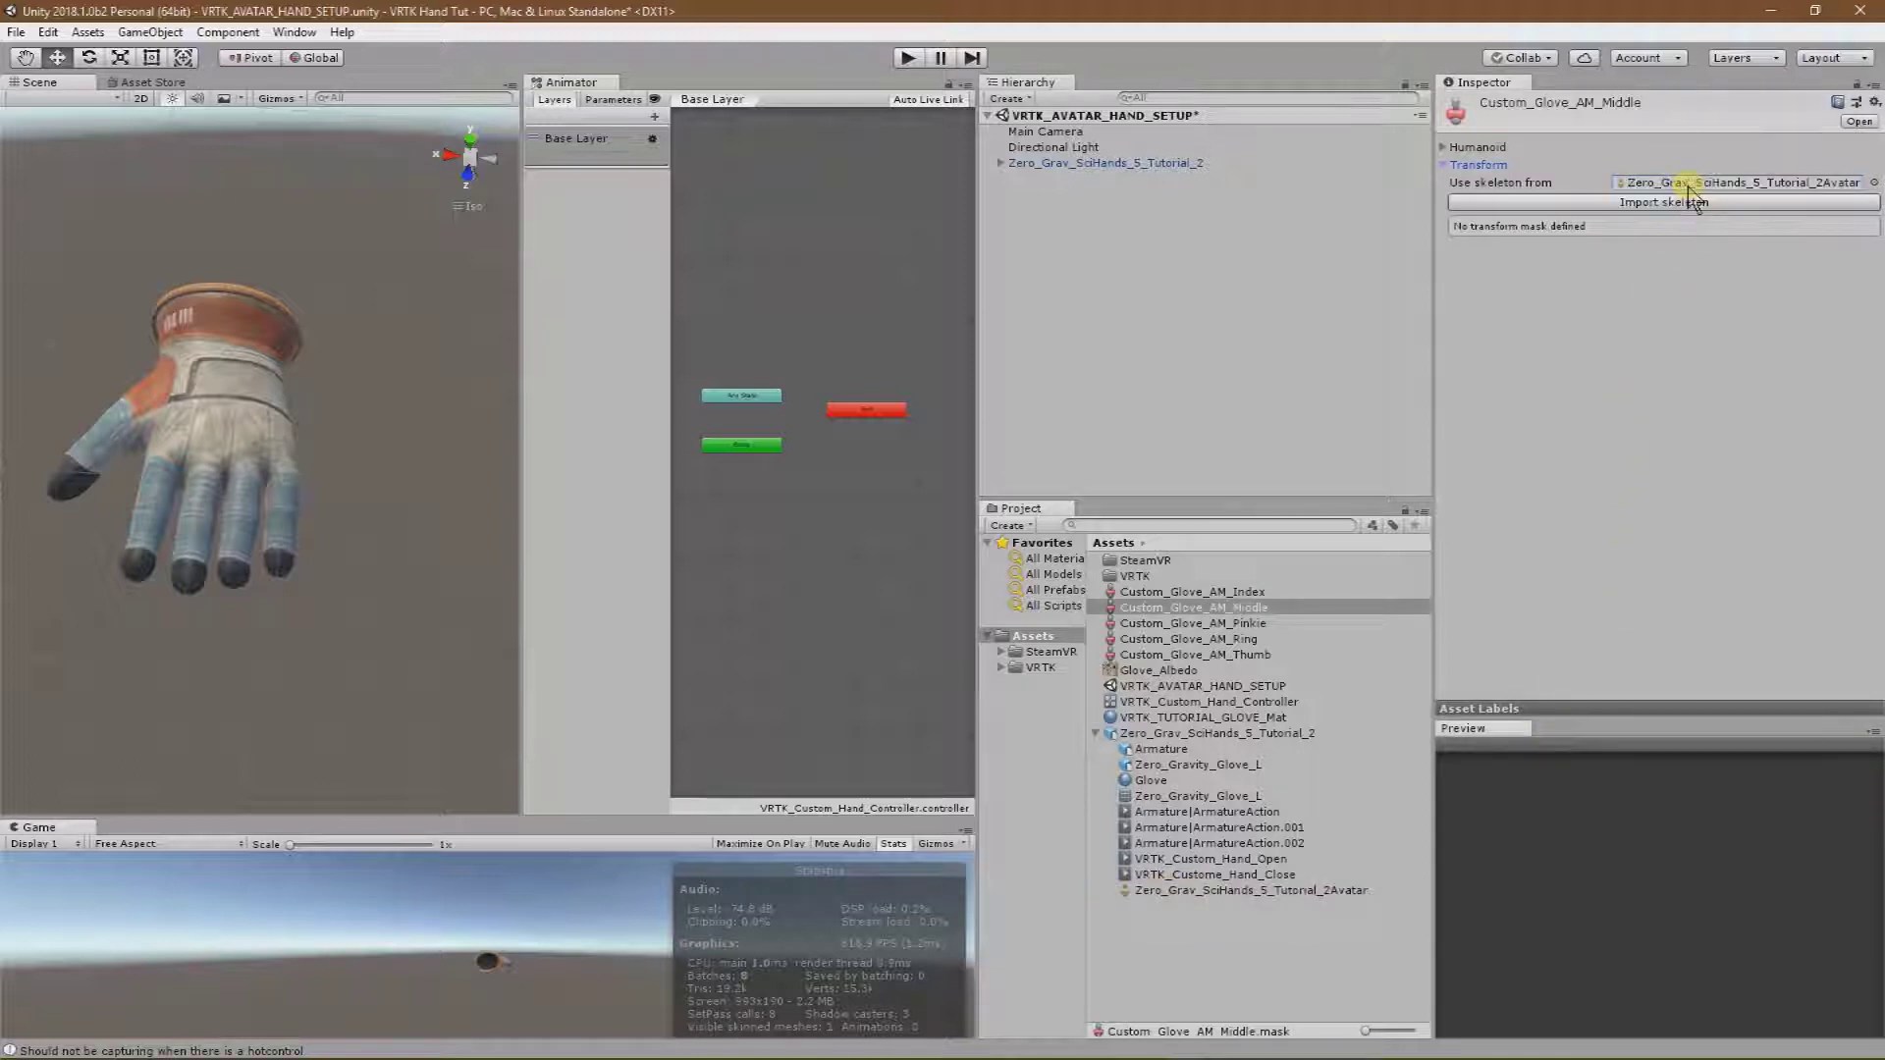
left_click(1664, 203)
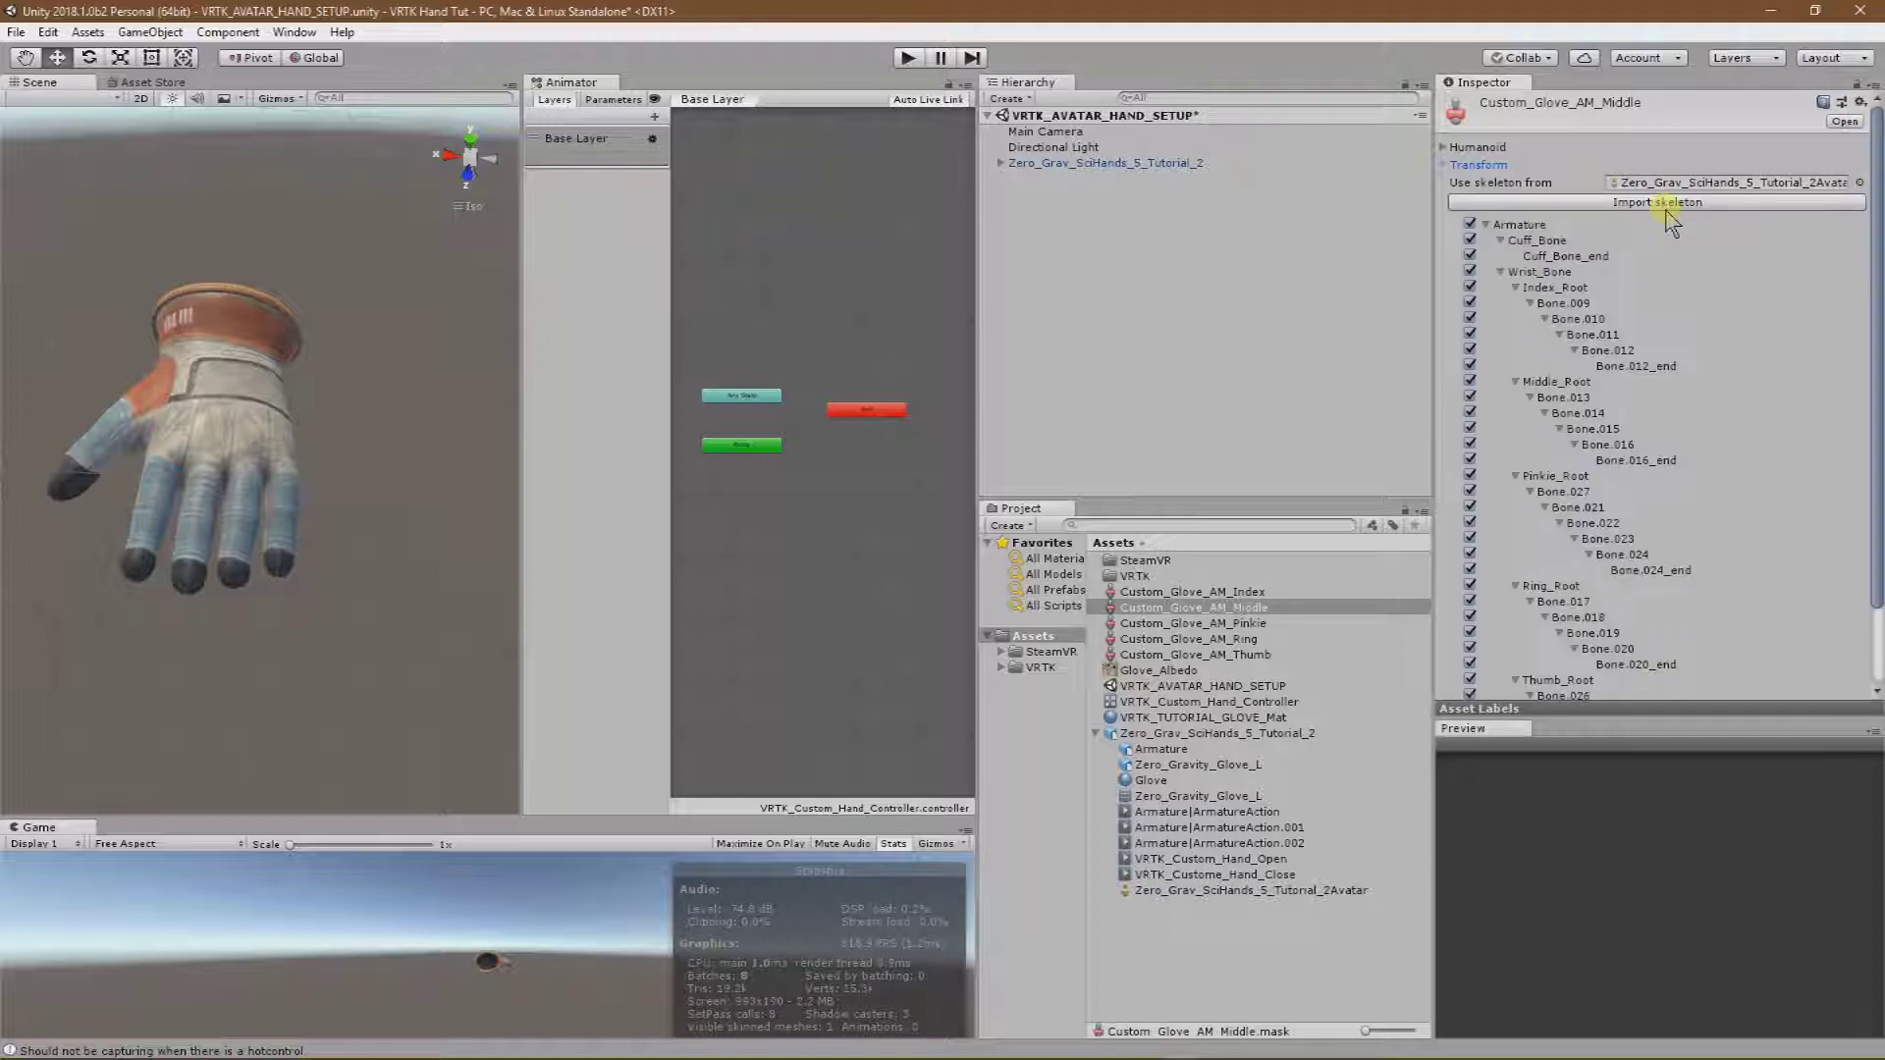
Exclude all bones and objects from the middle finger mask's transforms, and enable only Middle_Root with its child bones.
left_click(1470, 225)
scroll(1477, 255, "down", 3)
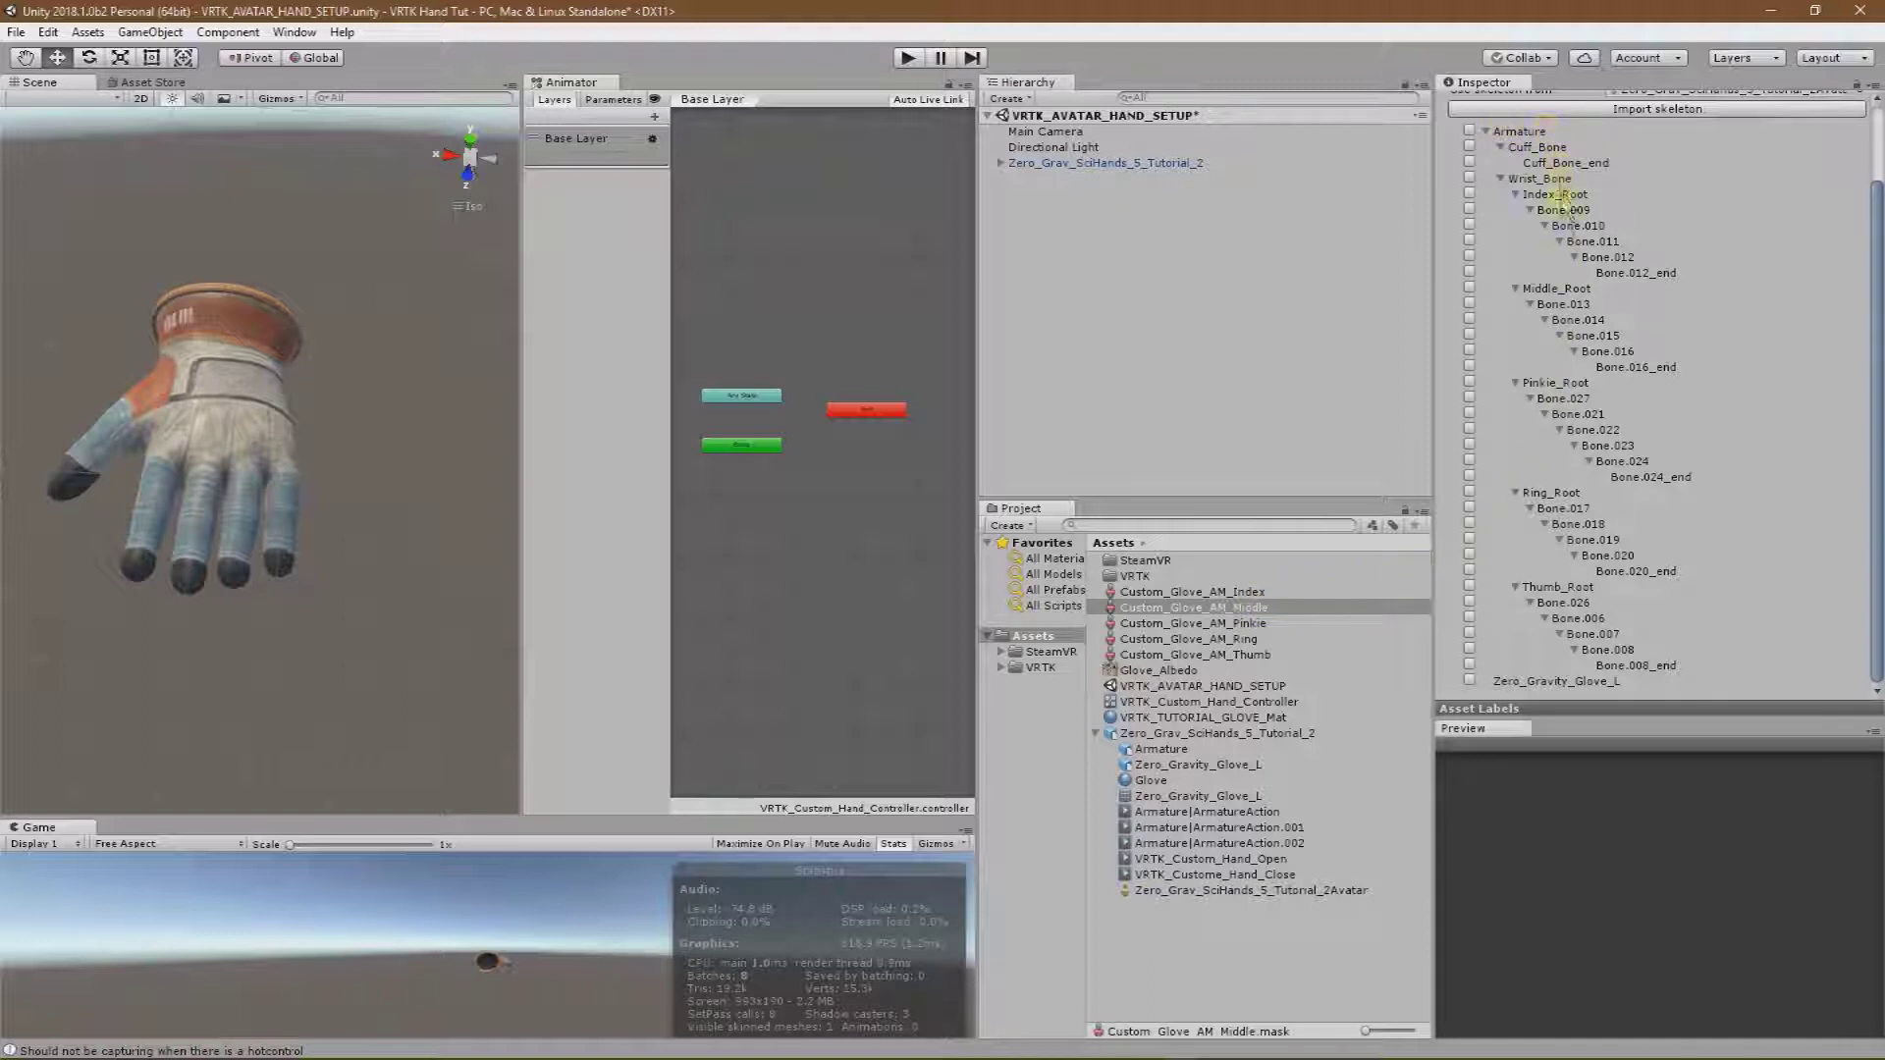
left_click(1469, 290)
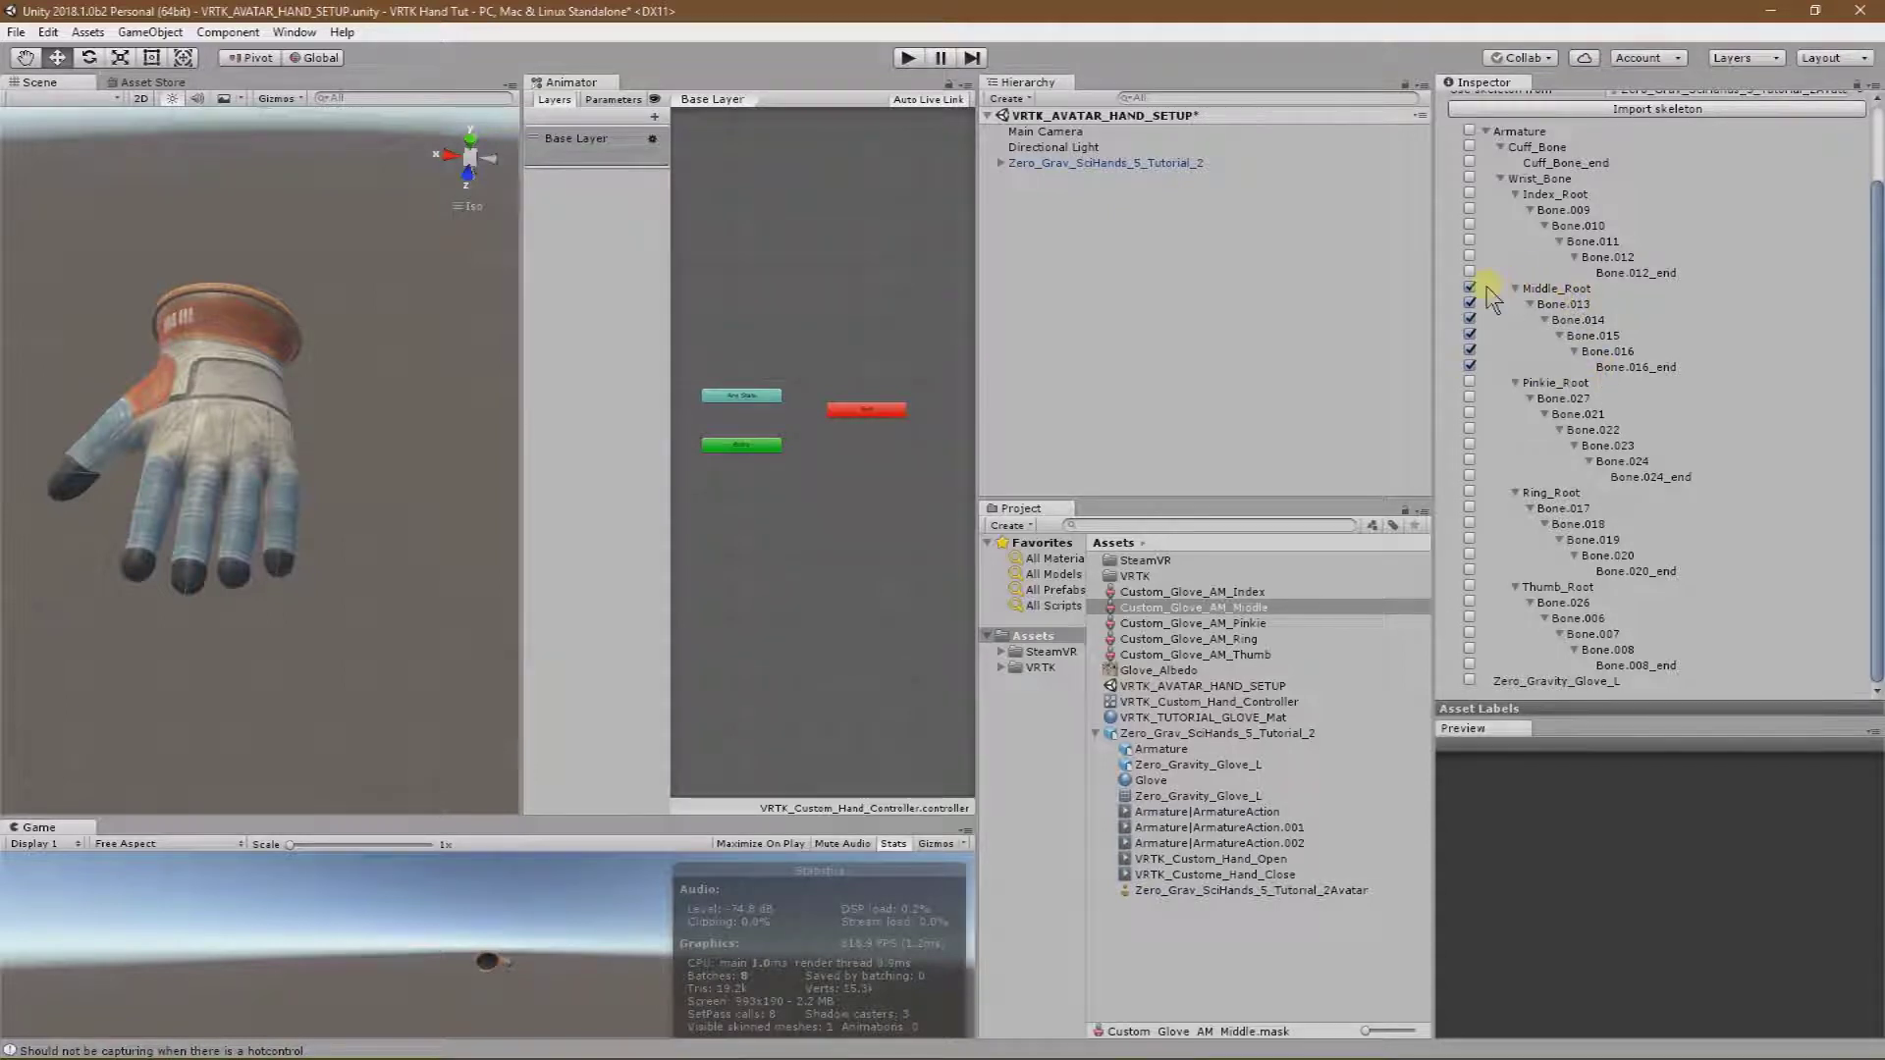
scroll(1737, 412, "up", 3)
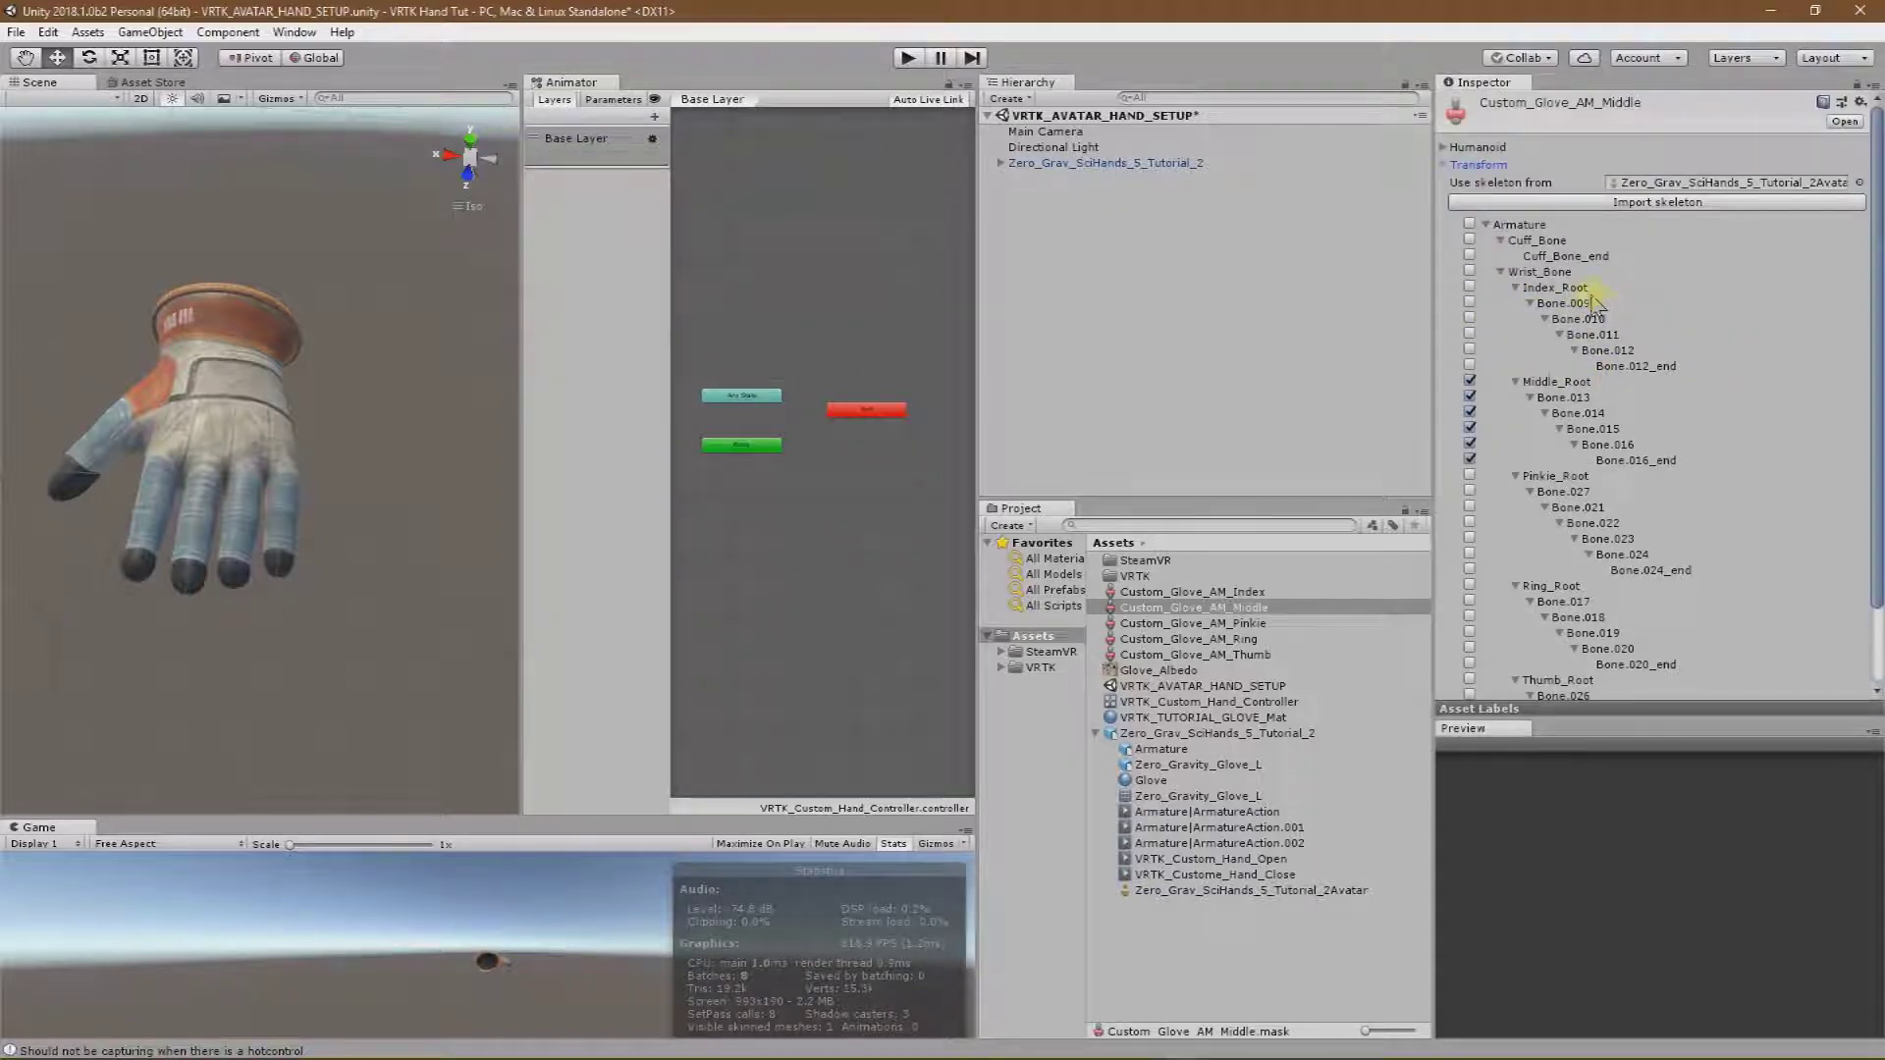
left_click(1445, 167)
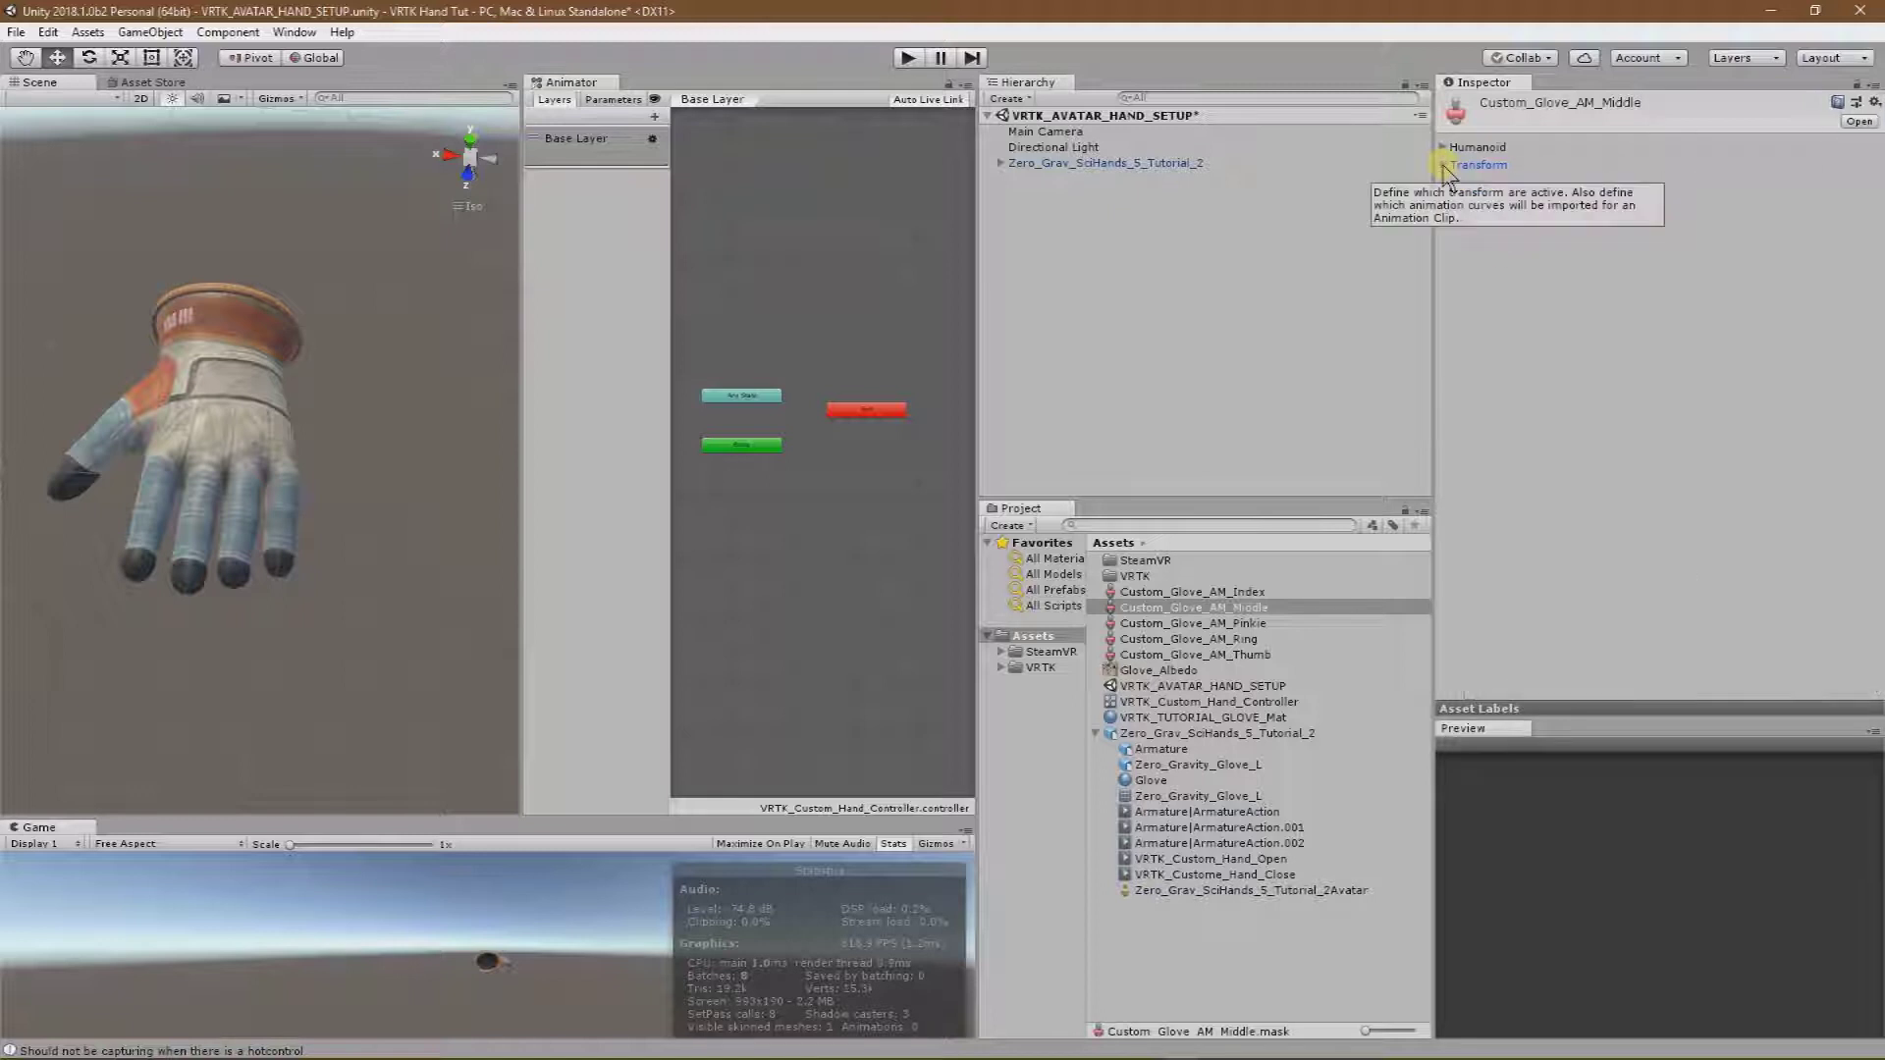
Disable the hand and foot IK in the humanoid settings of the Custom_Glove_AM_Pinkie mask.
left_click(1257, 625)
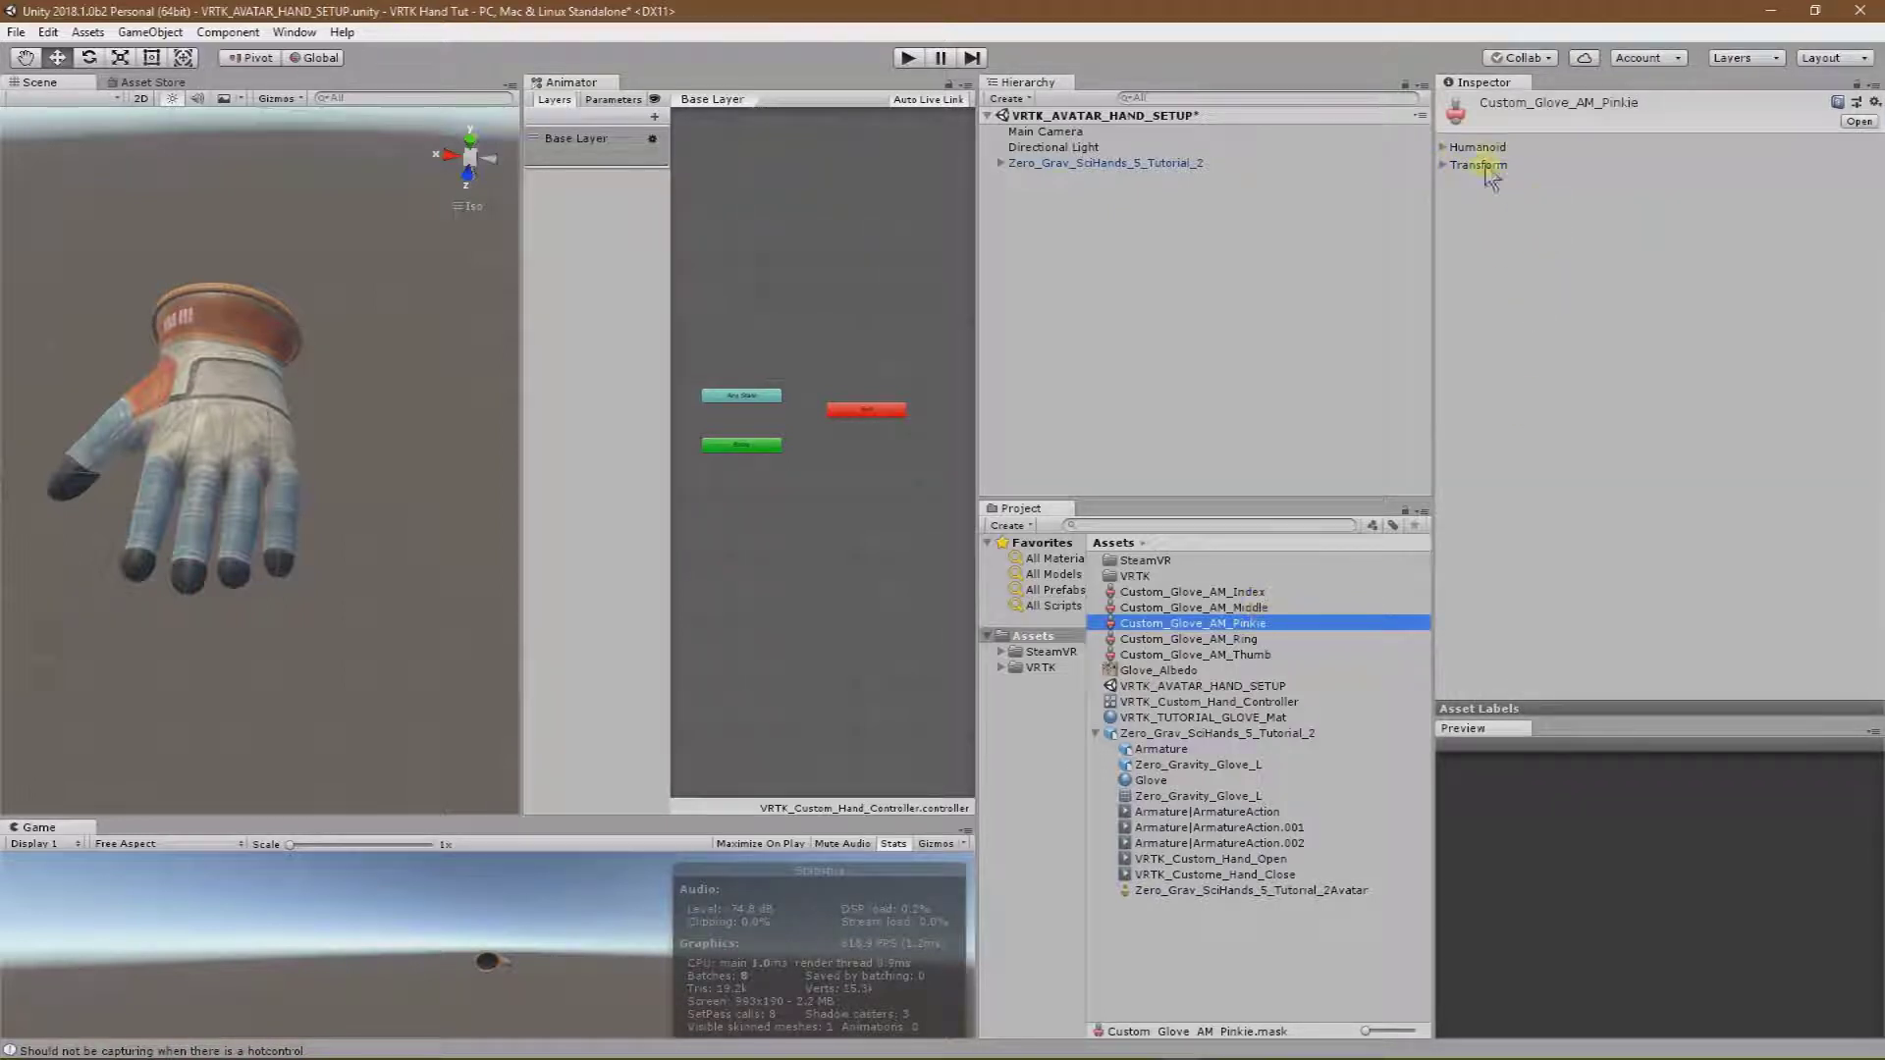
left_click(1446, 149)
left_click(1610, 379)
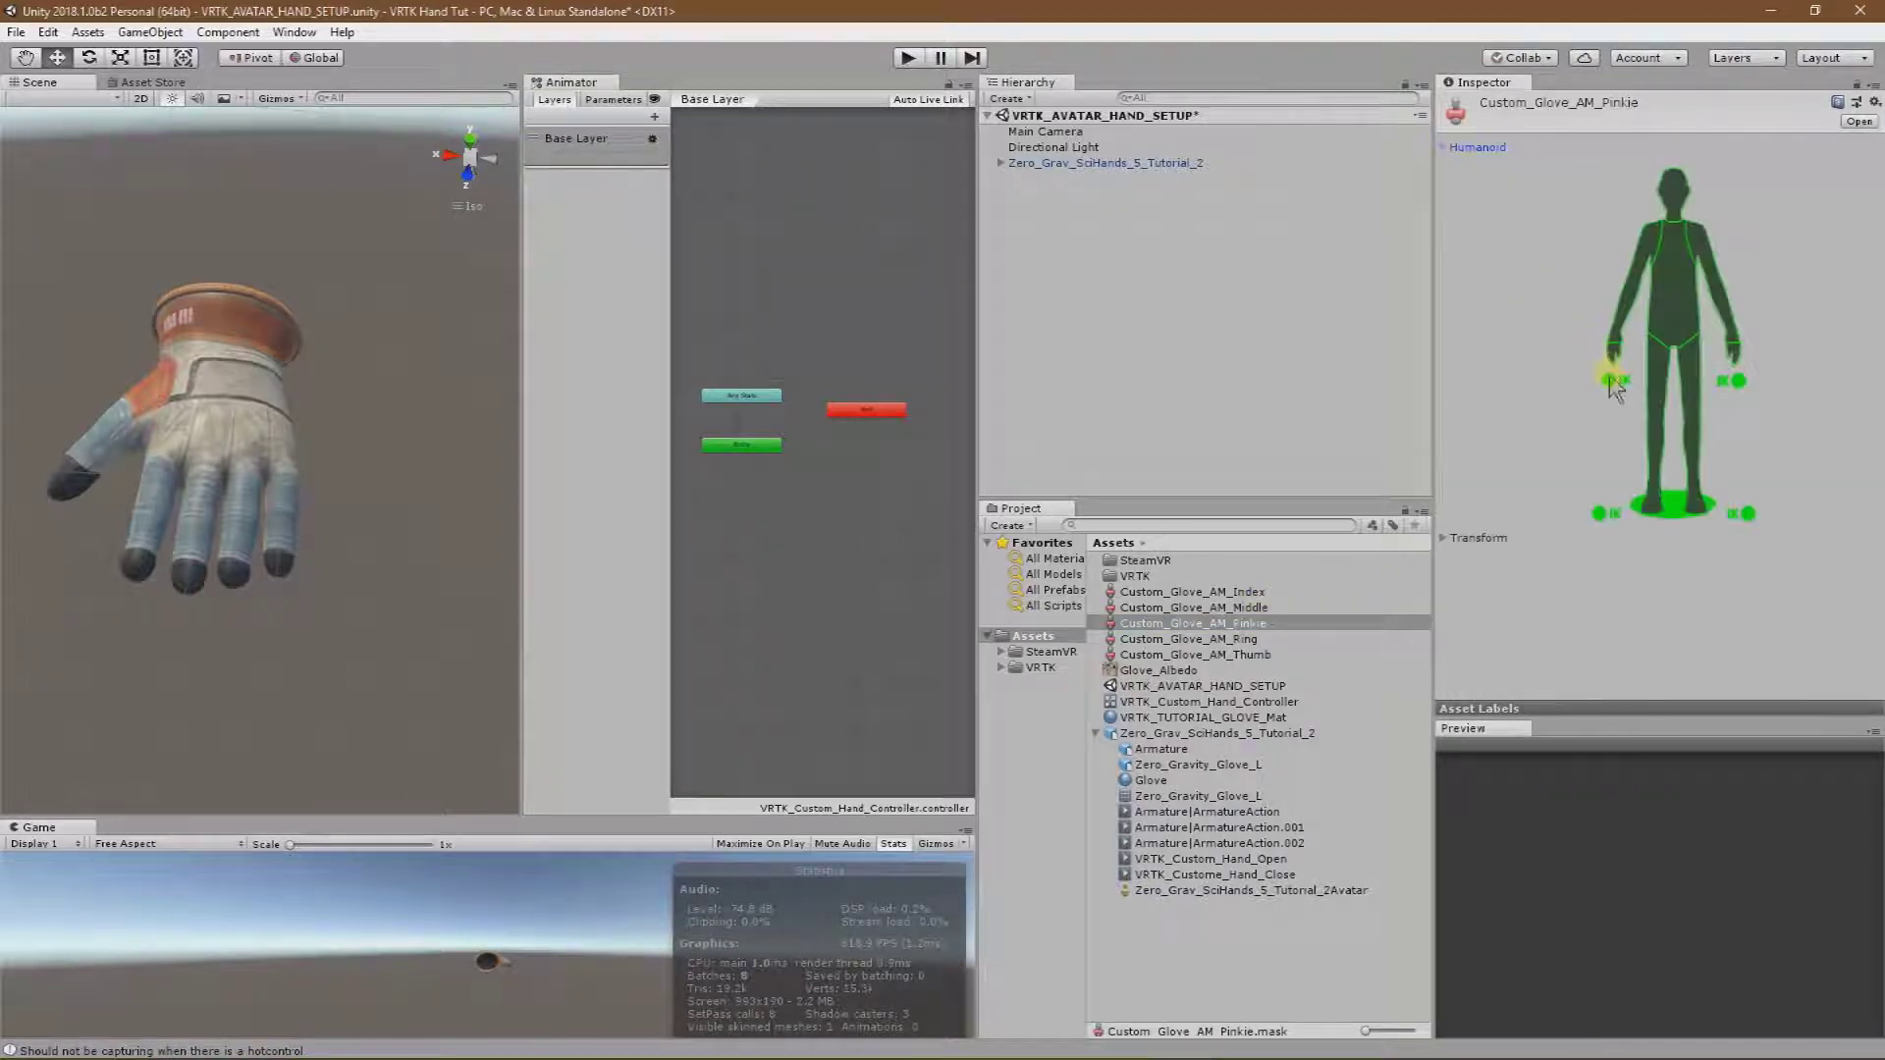
left_click(1737, 380)
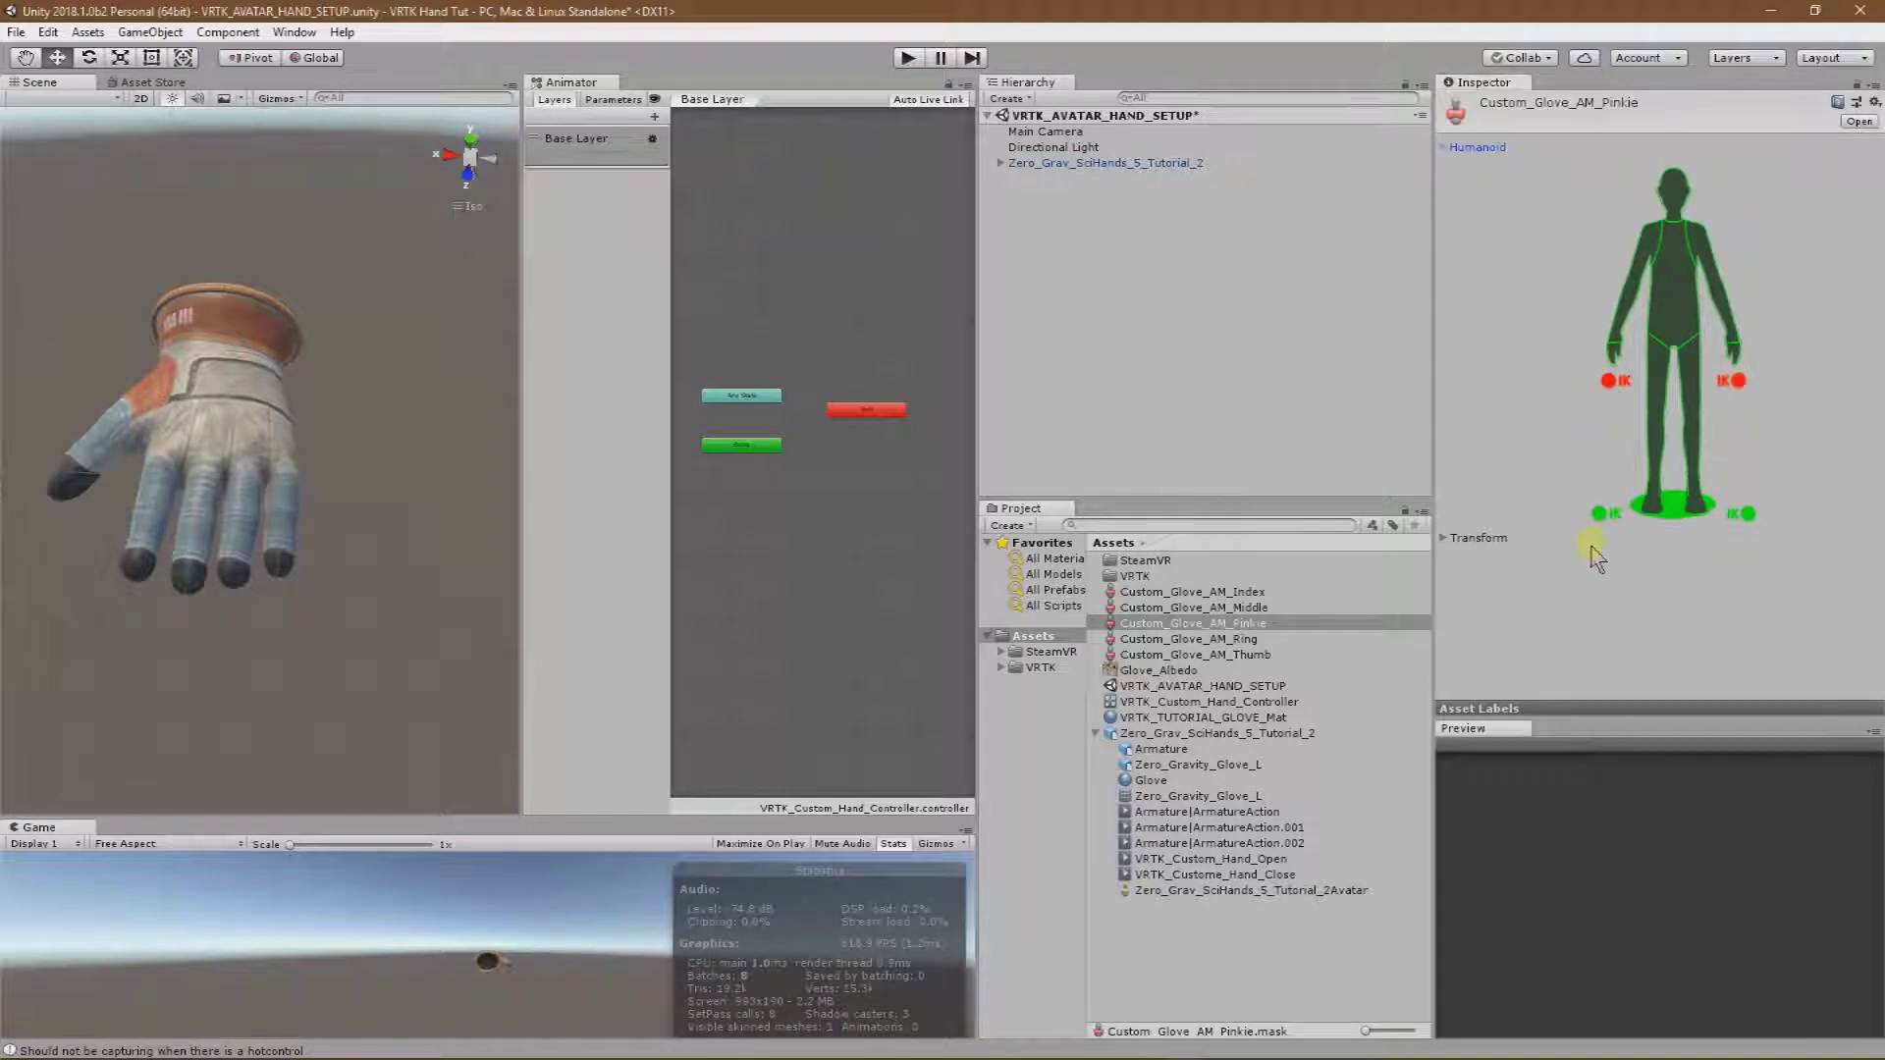
left_click(1600, 513)
left_click(1745, 512)
Import the skeleton from Zero_Grav_SciHands_5_Tutorial_2Avatar into the pinkie mask's transform settings.
left_click(1480, 540)
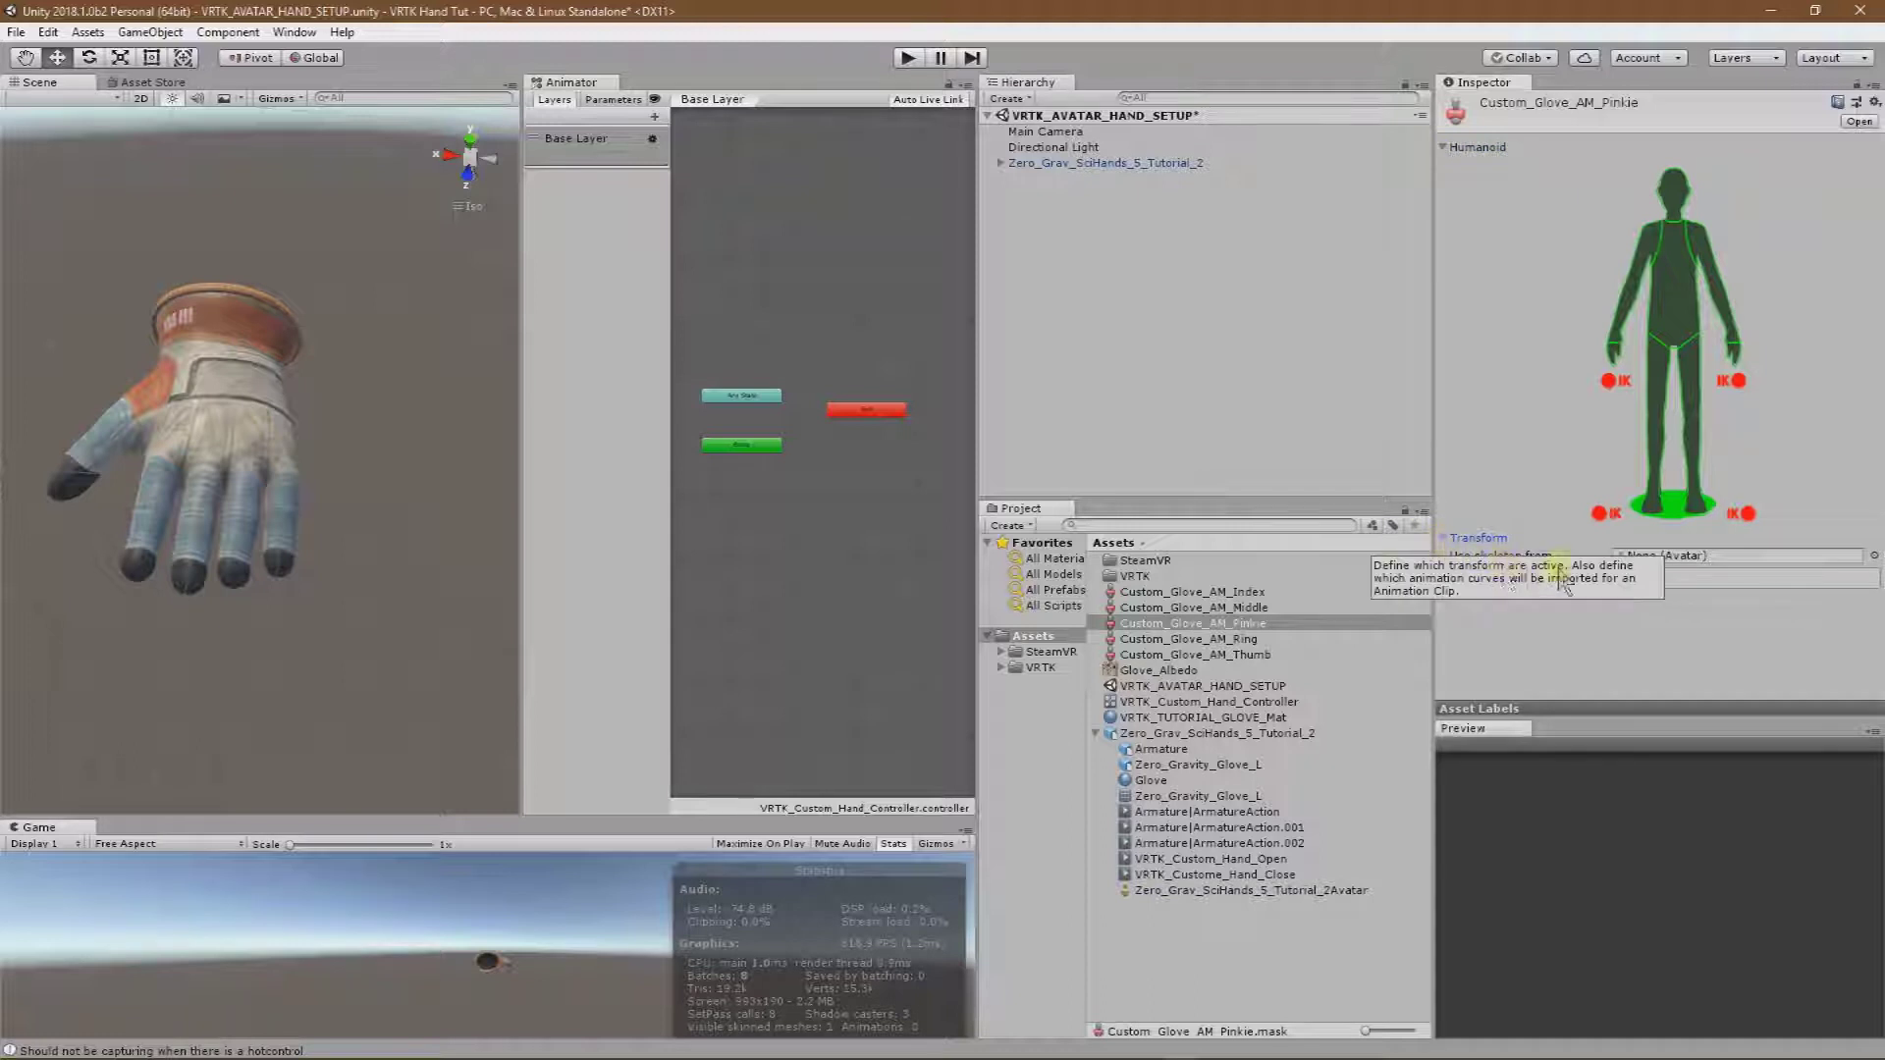
left_click(1443, 149)
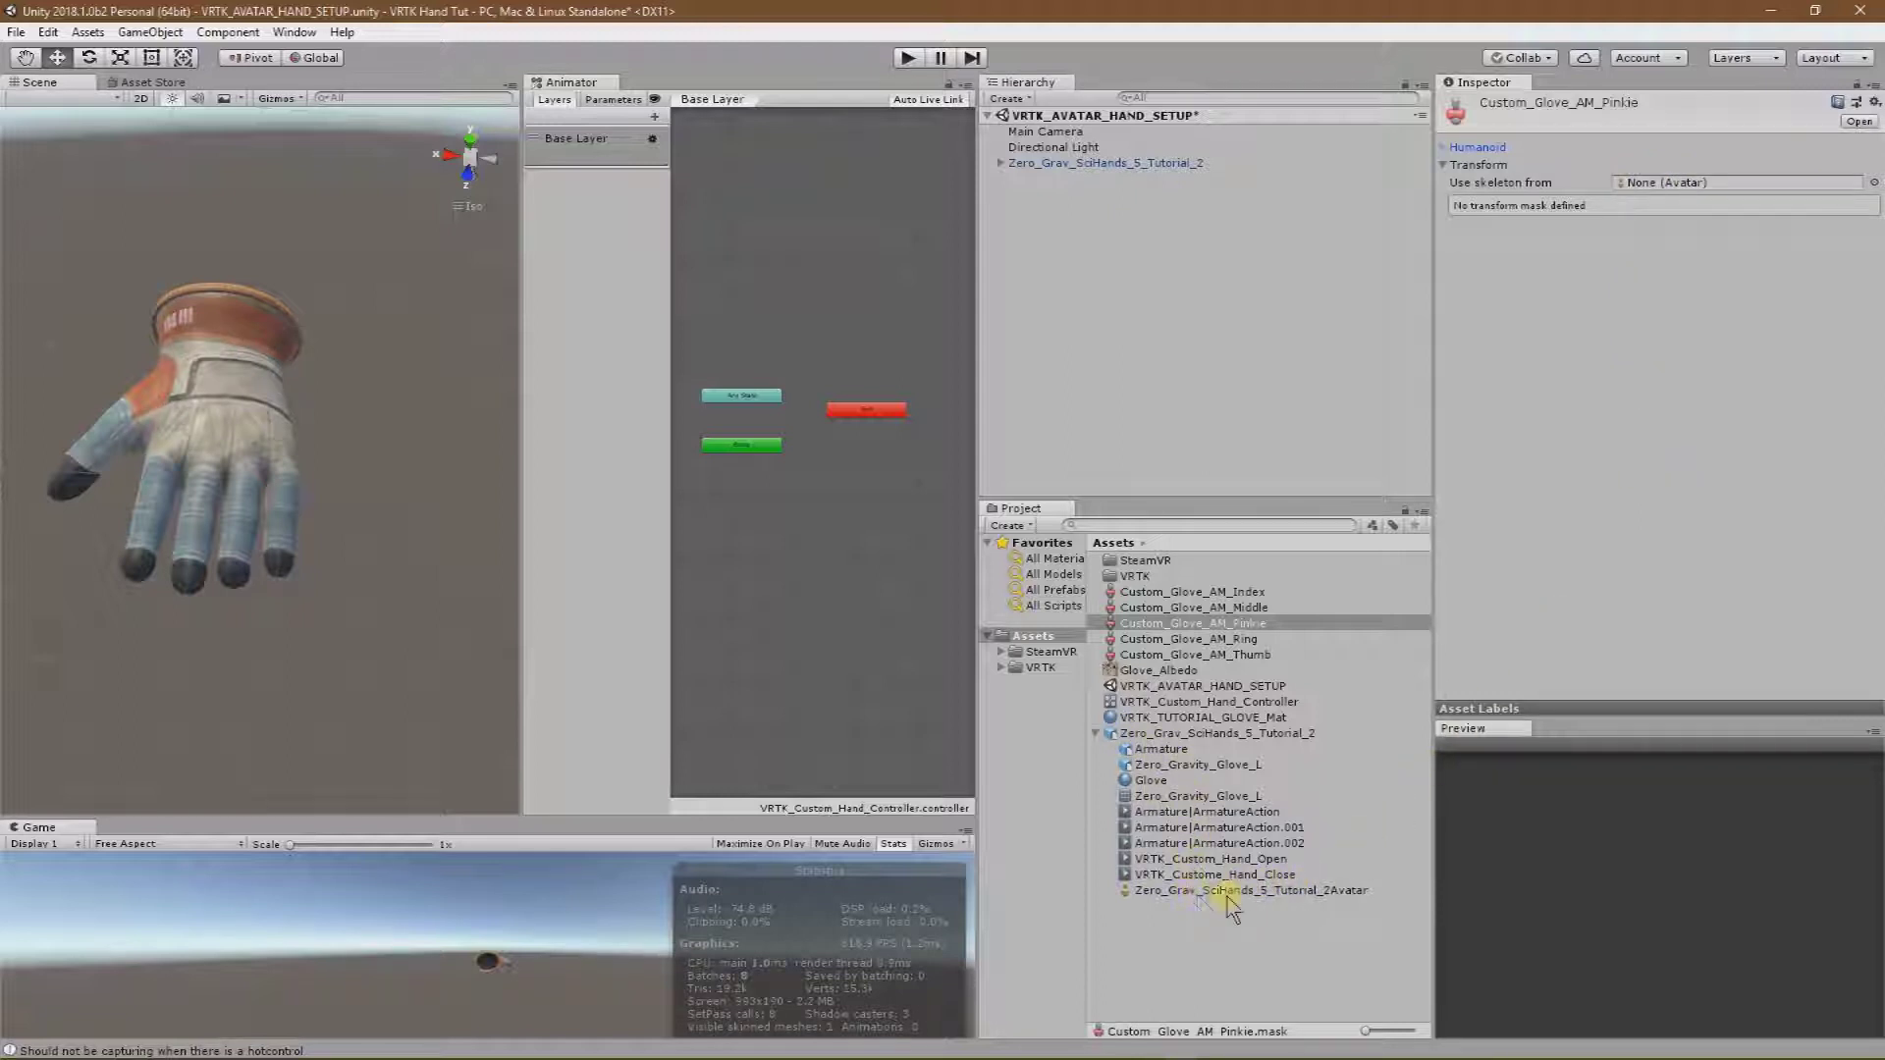
left_click_drag(1222, 890, 1687, 192)
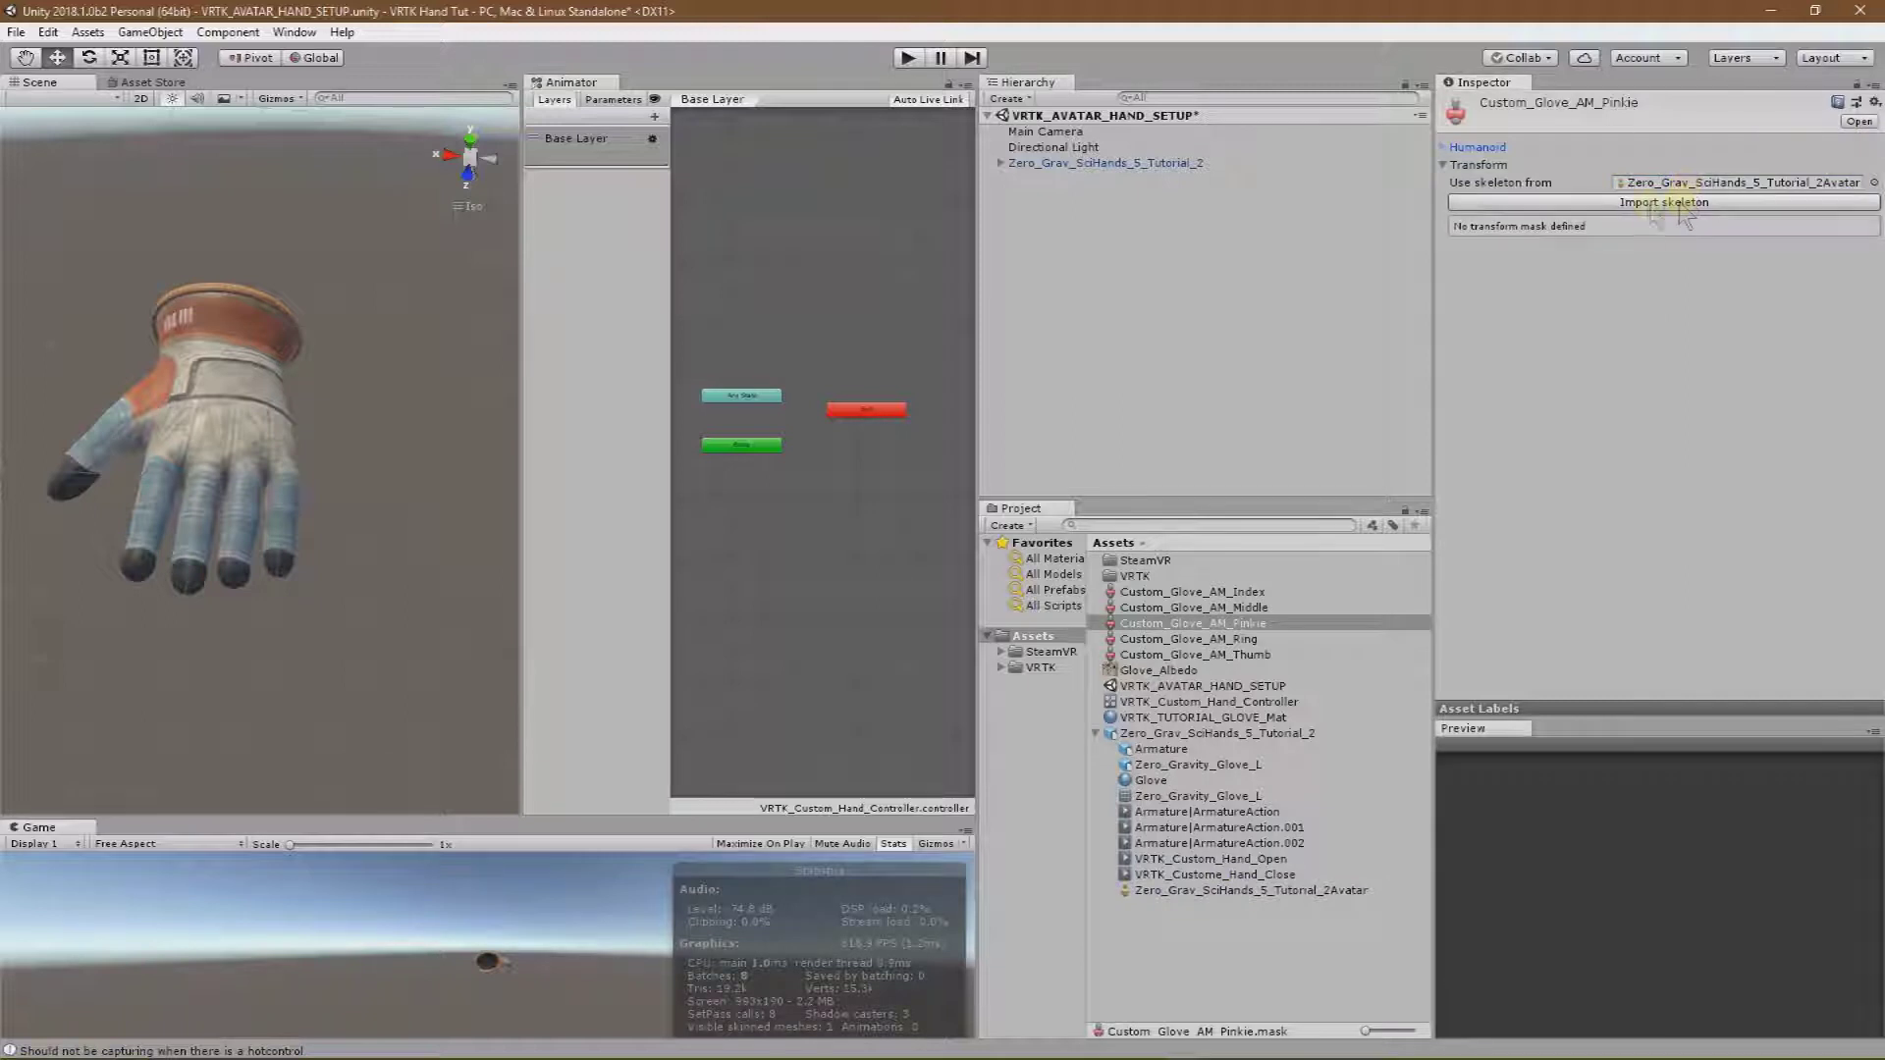
left_click(1679, 204)
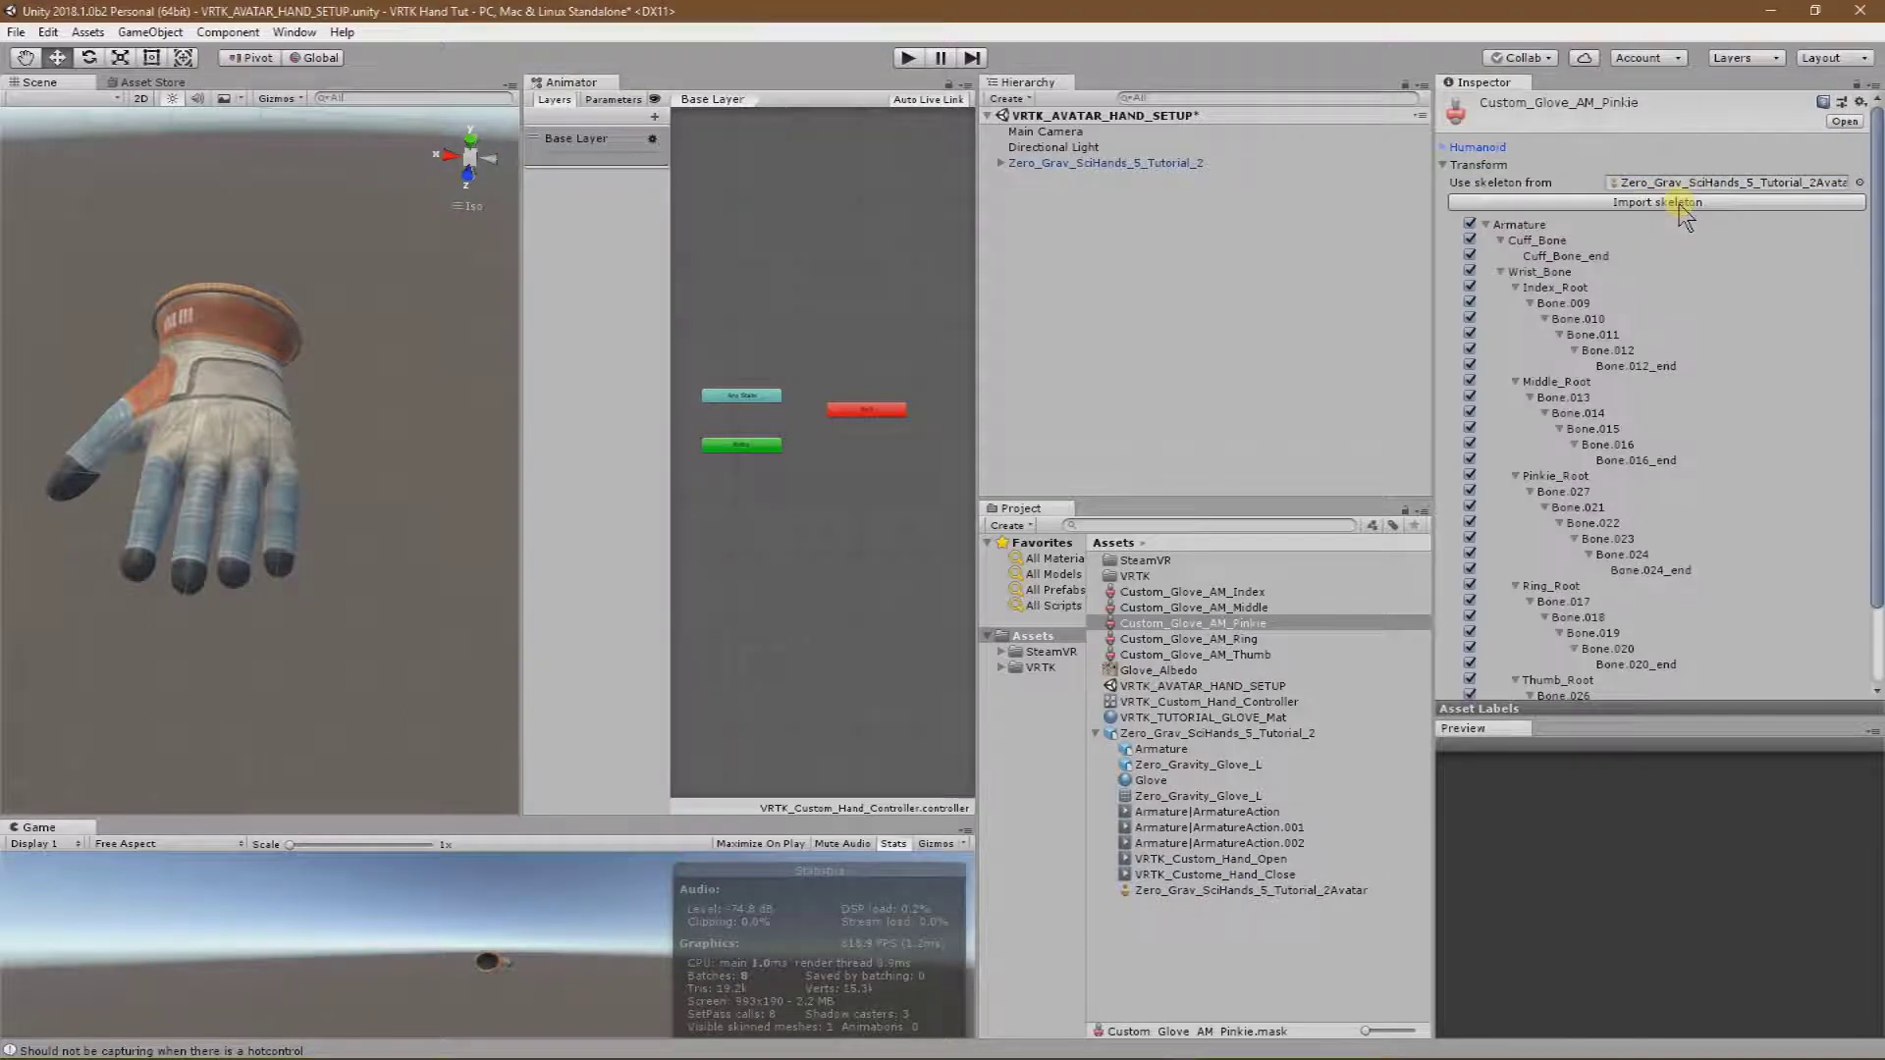
Exclude the Armature bones and Zero_Gravity_Glove_L from the pinkie mask's transforms, and enable only Pinkie_Root with its child bones.
left_click(1469, 224)
scroll(1617, 422, "down", 2)
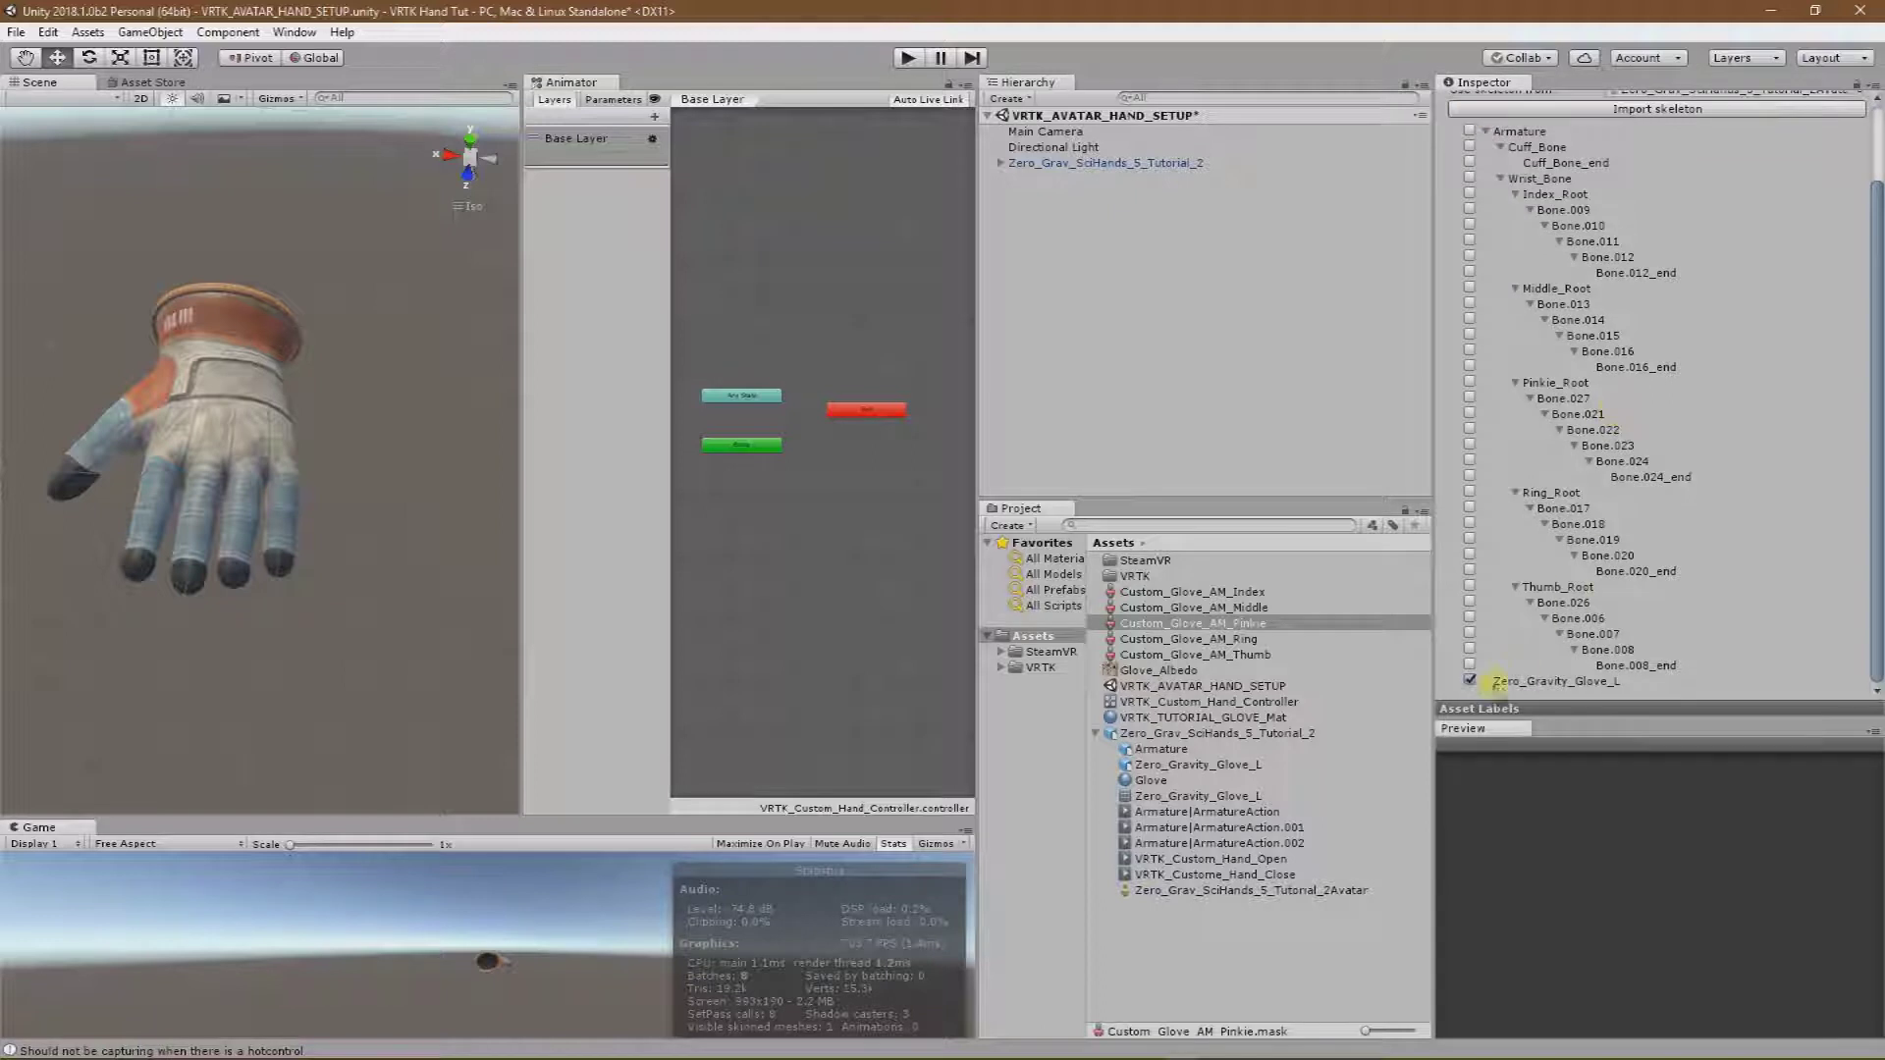
left_click(1470, 680)
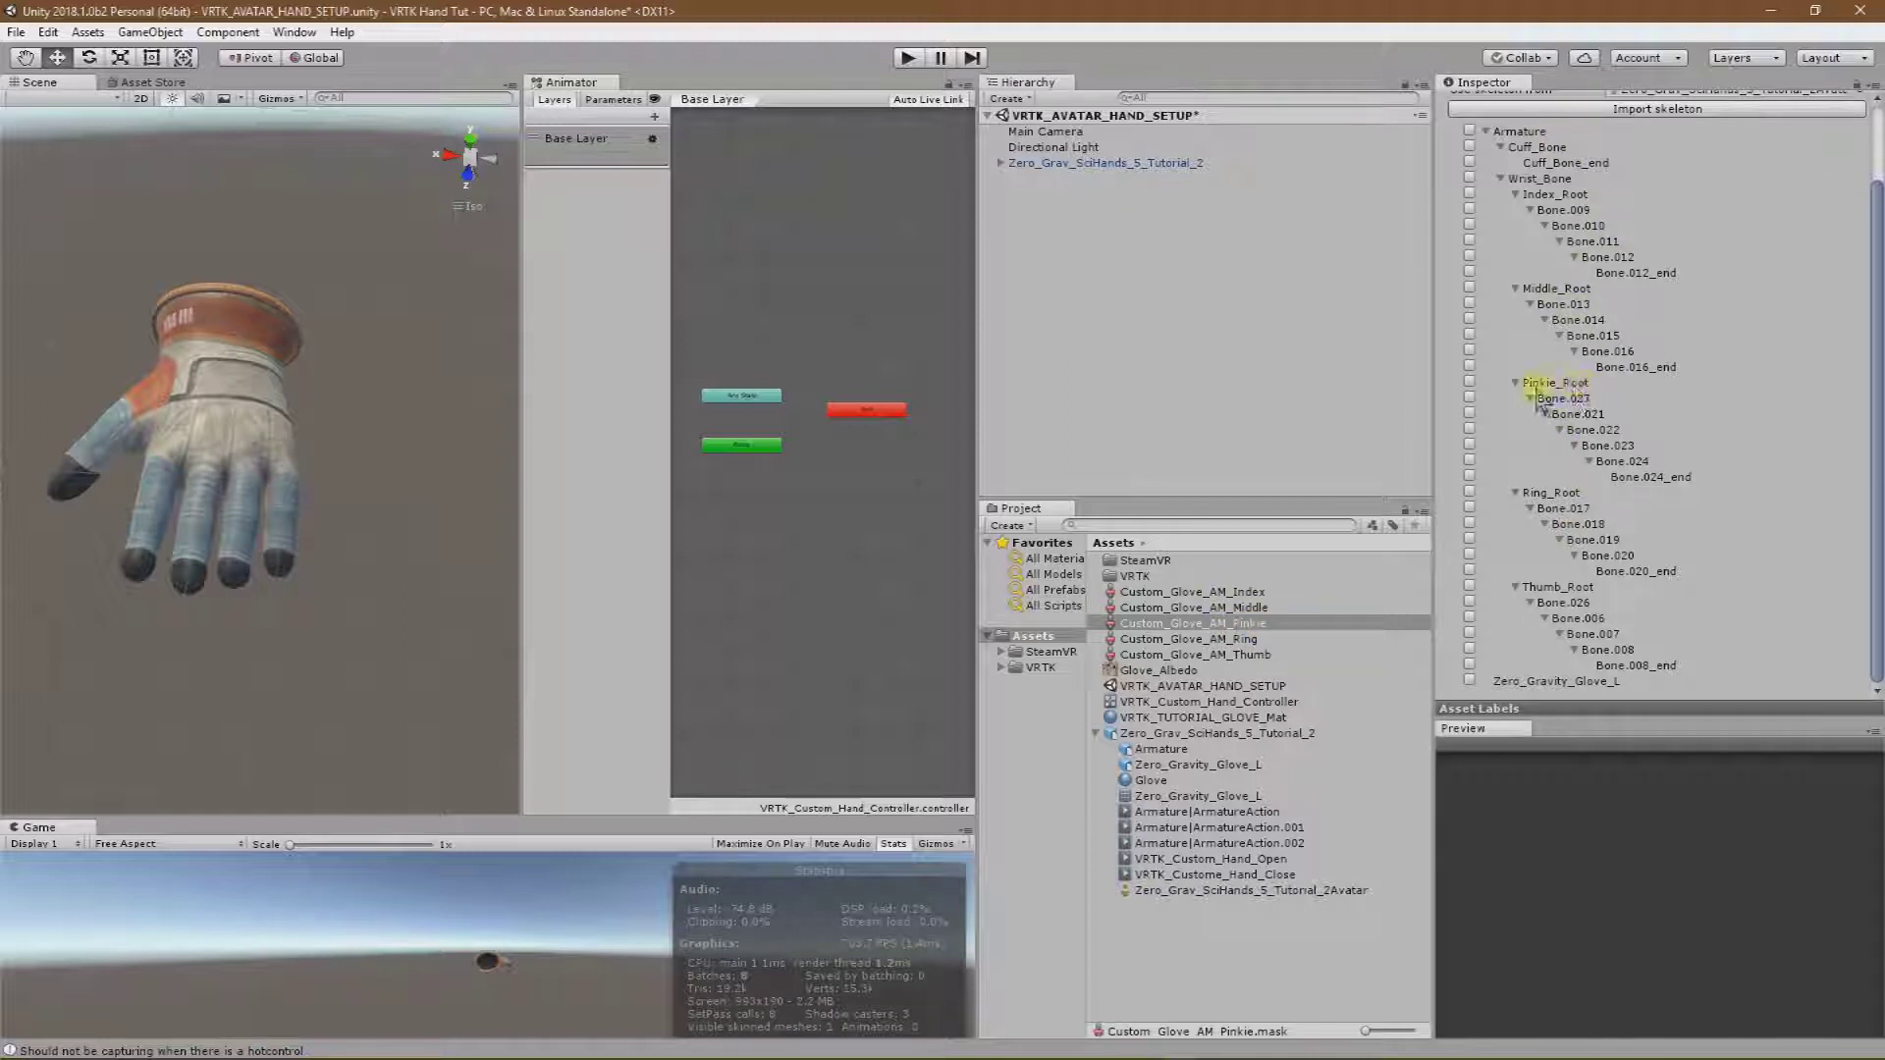
left_click(1470, 383)
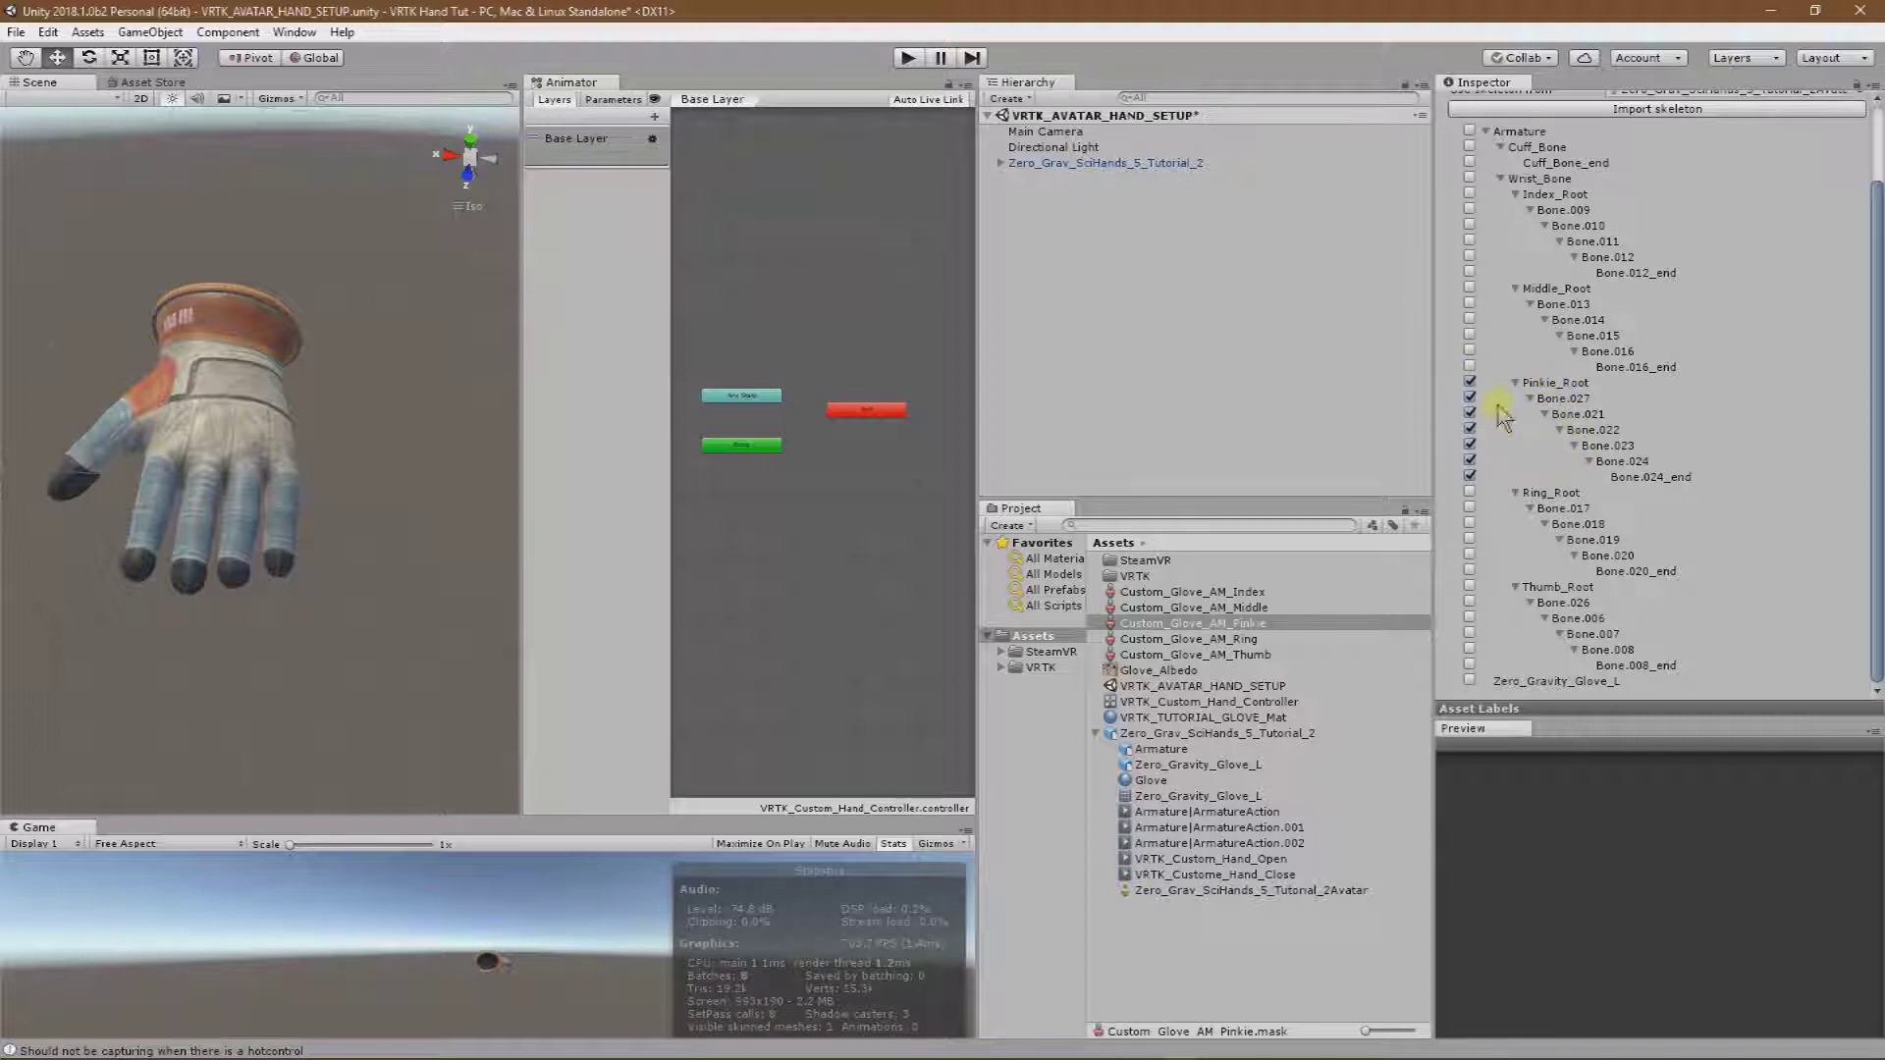
scroll(1809, 407, "up", 3)
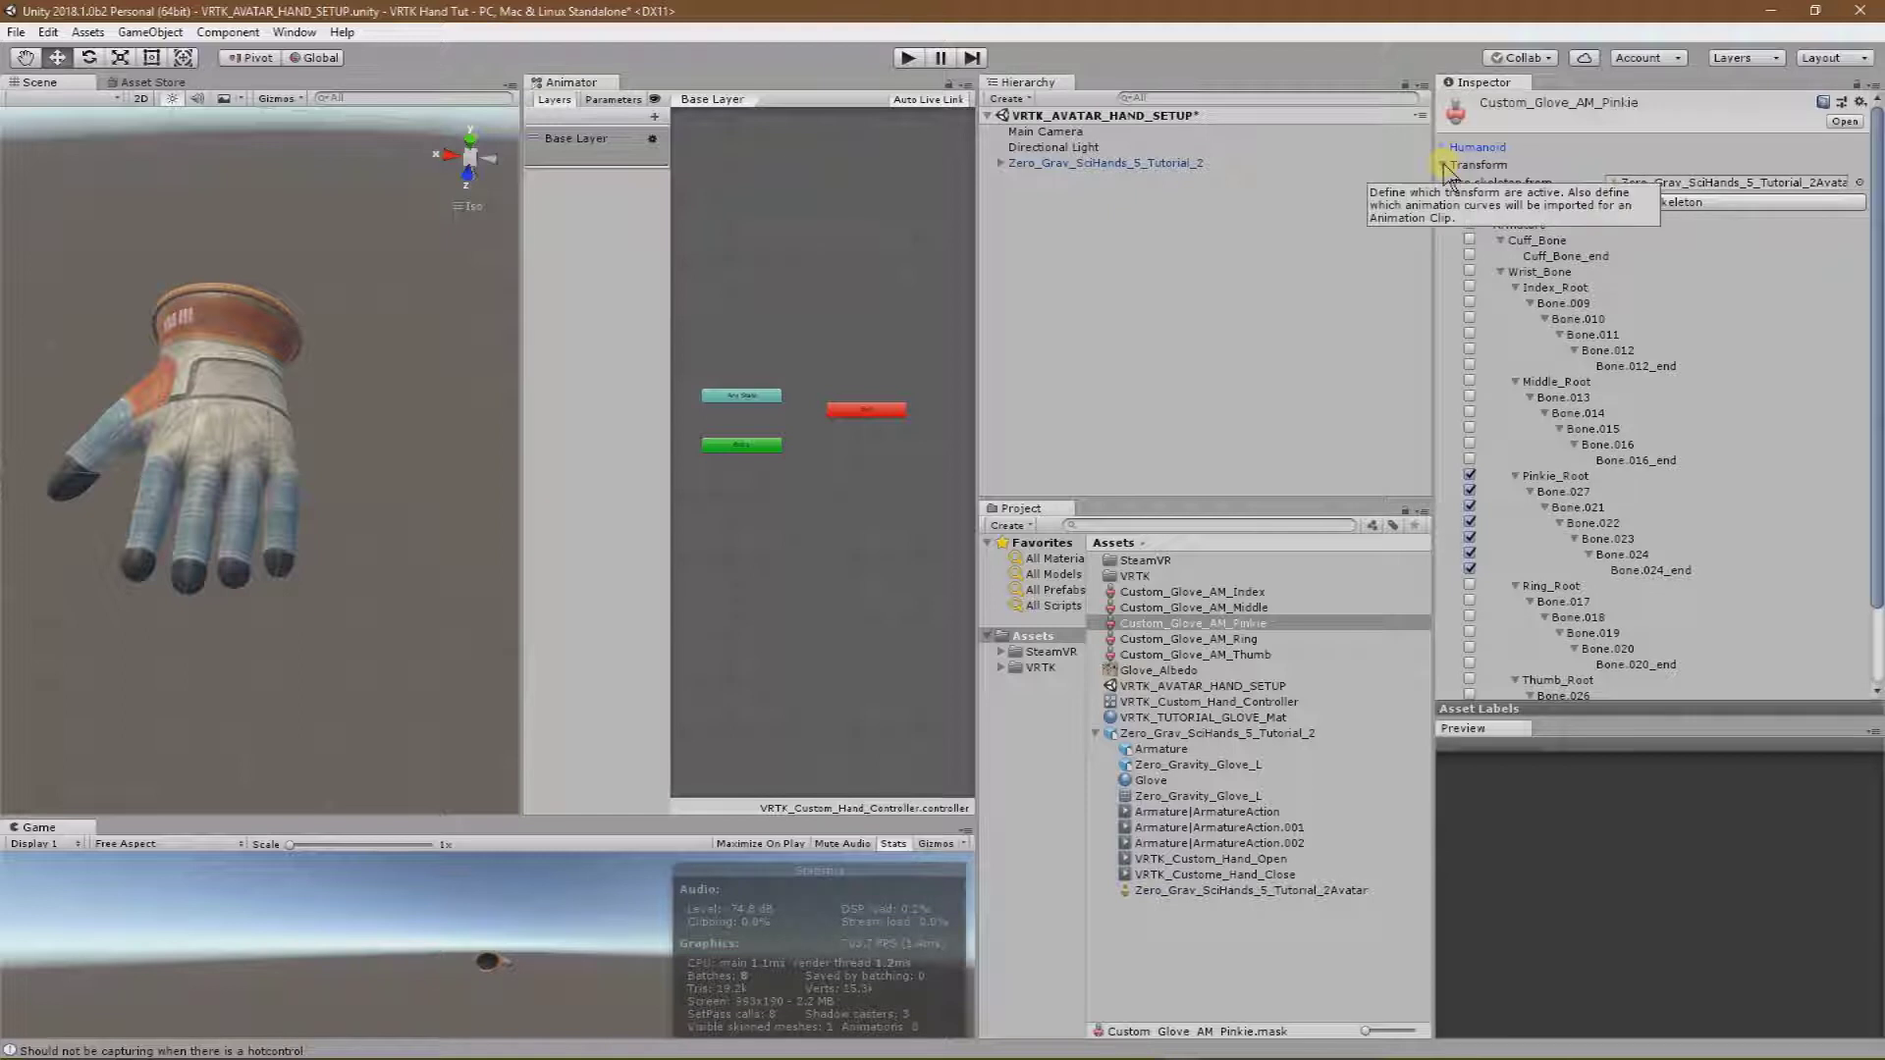
left_click(1445, 165)
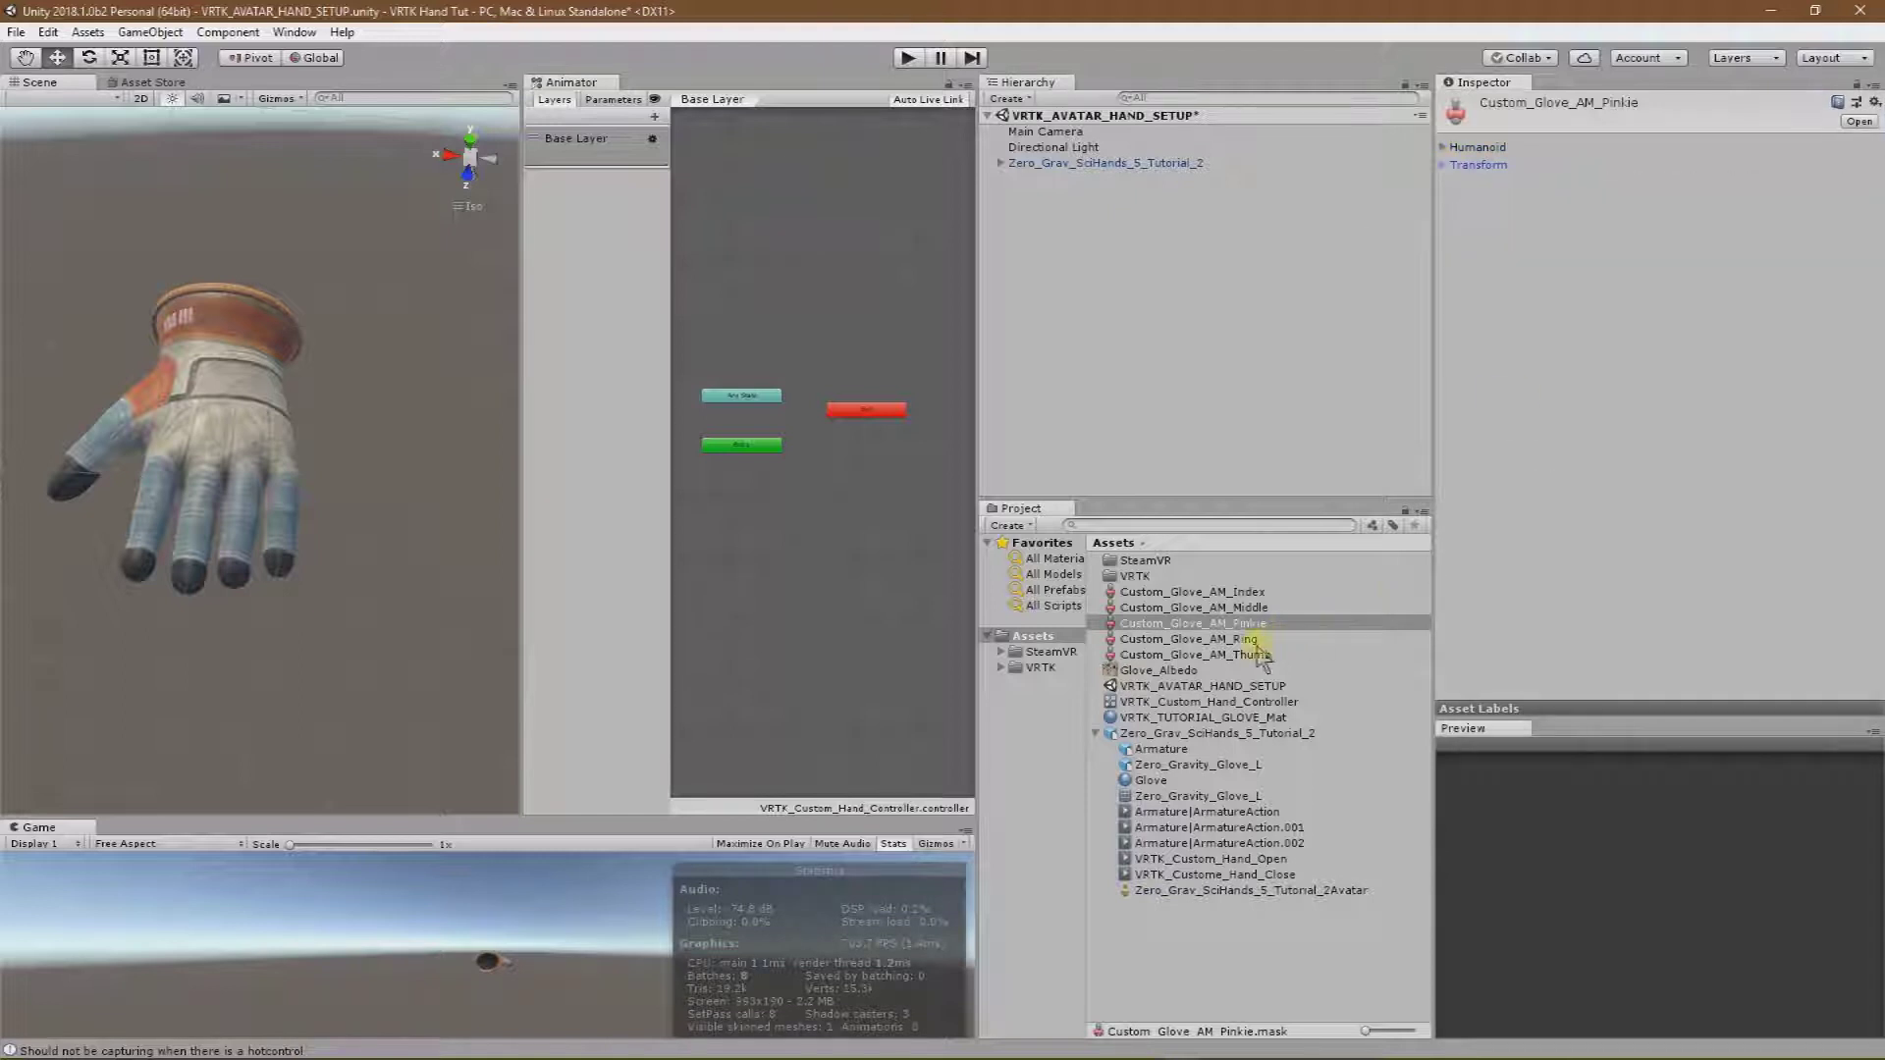
Disable the hand and foot IK in the humanoid settings of the Custom_Glove_AM_Ring mask.
left_click(1257, 640)
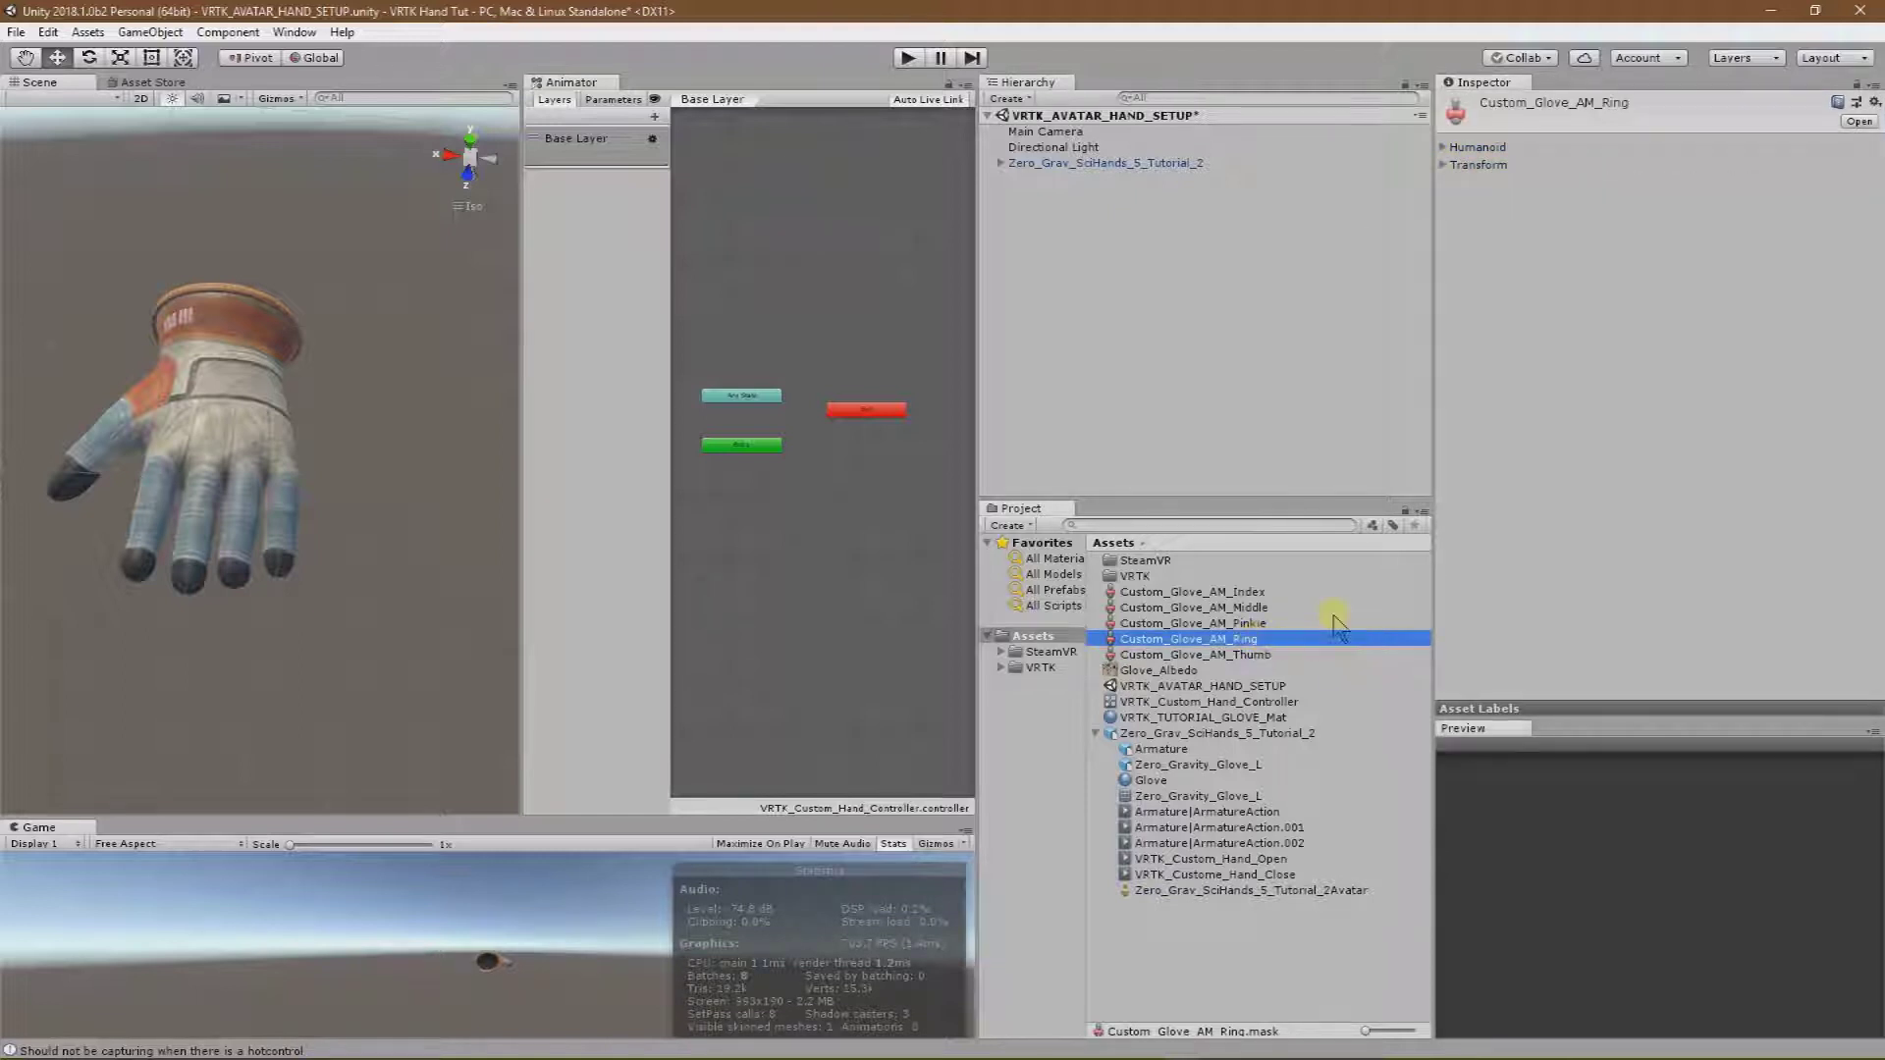
left_click(1442, 148)
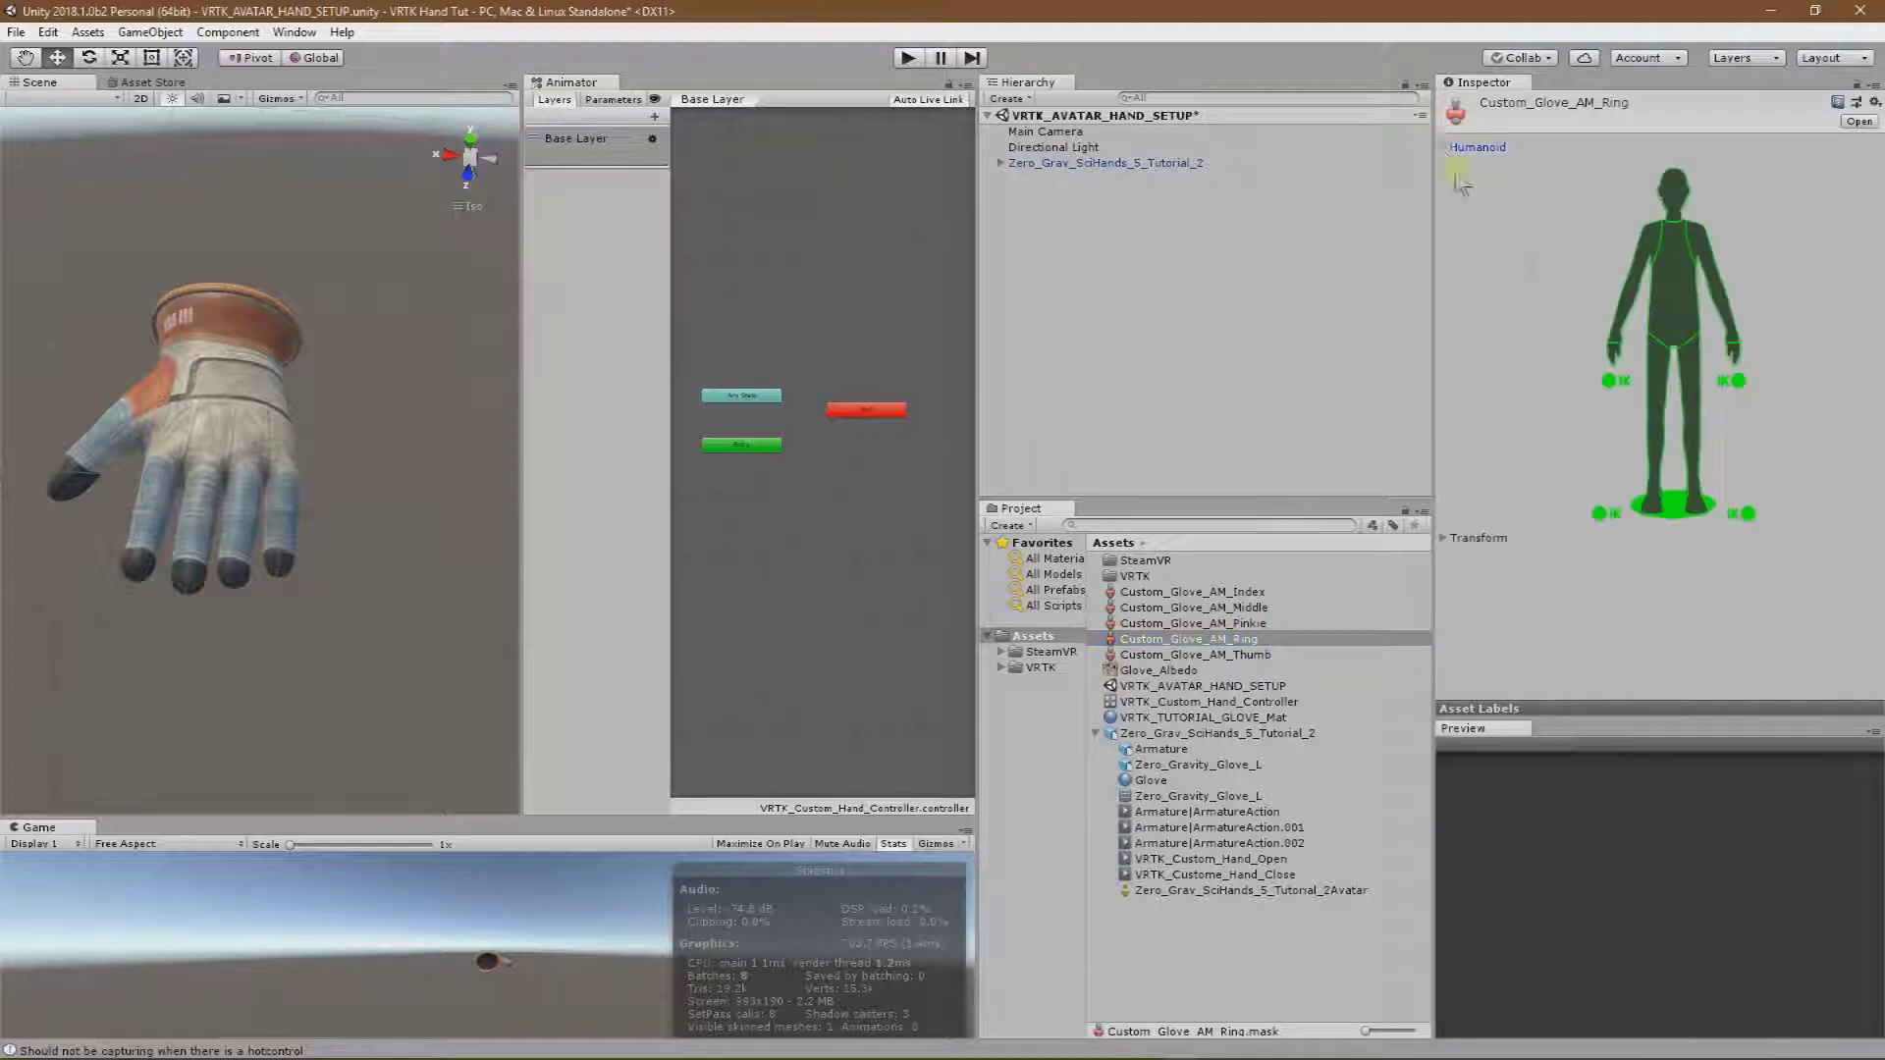
left_click(1740, 383)
left_click(1600, 516)
left_click(1746, 514)
left_click(1442, 147)
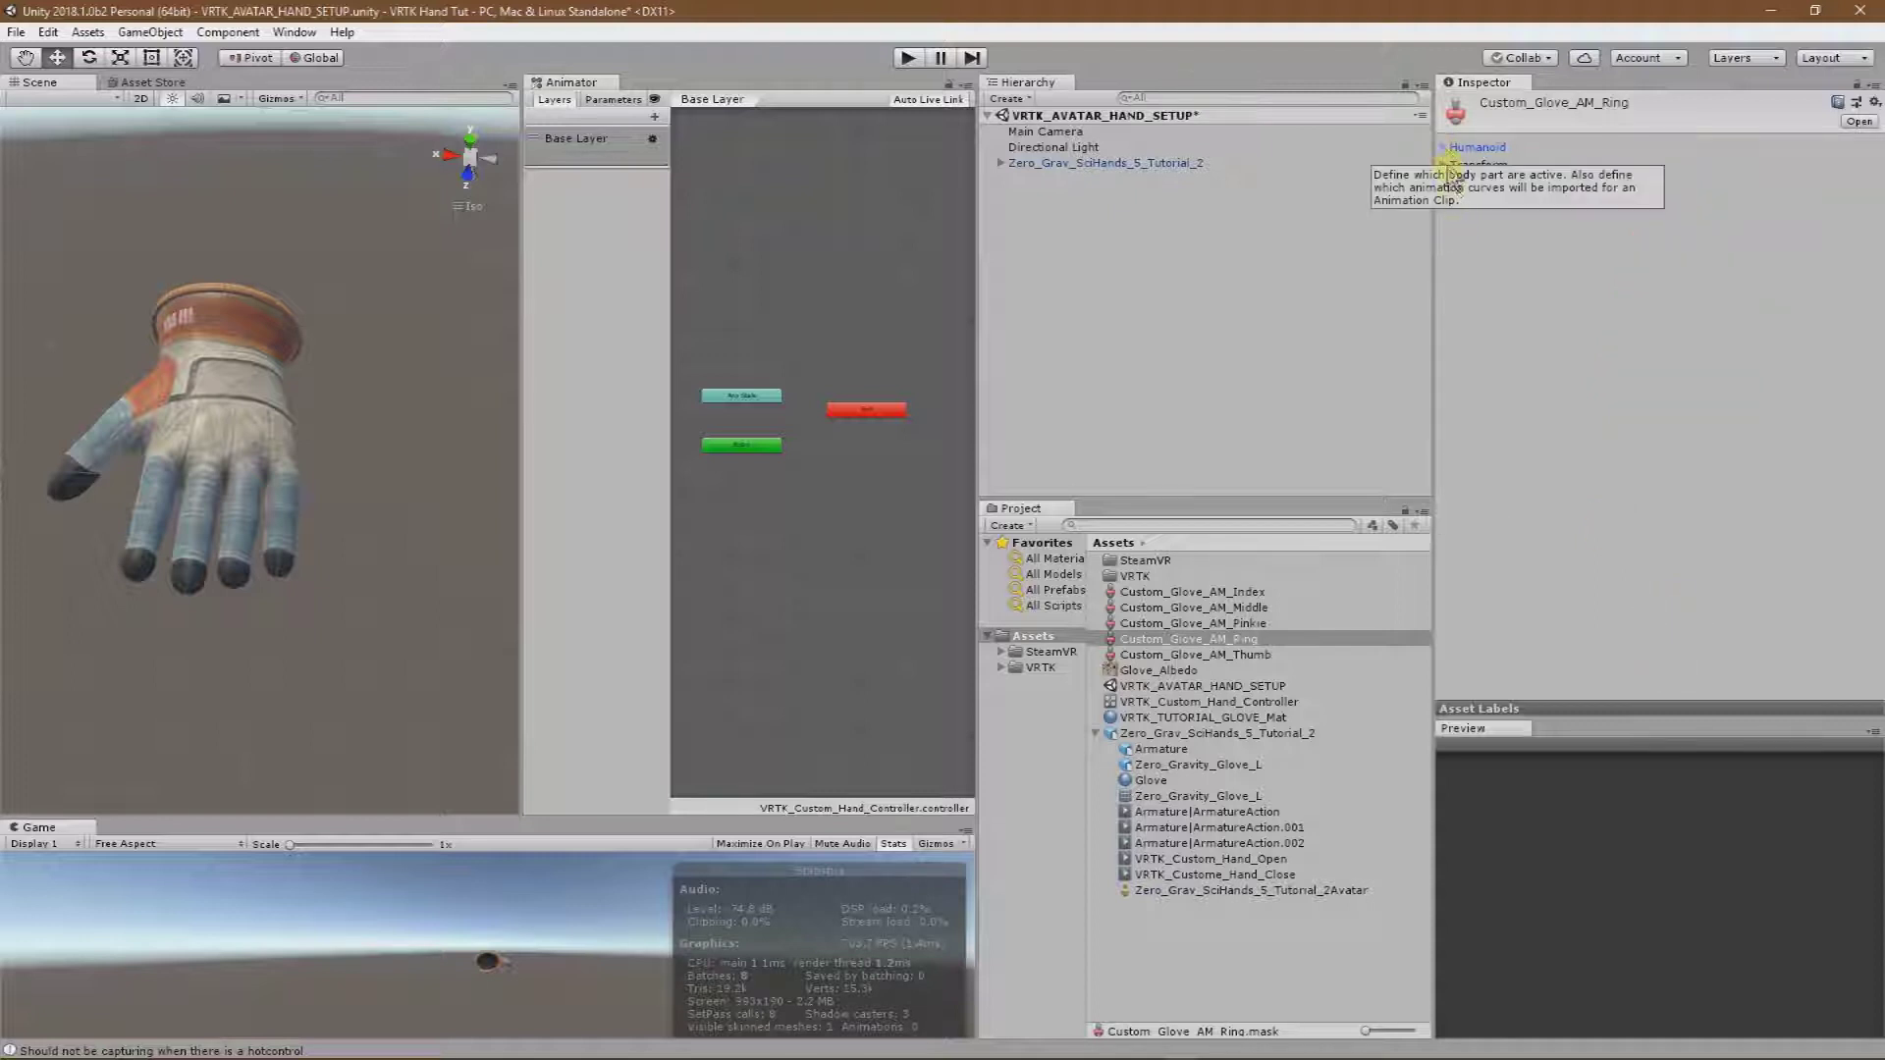
Import the skeleton from Zero_Grav_SciHands_5_Tutorial_2Avatar into the ring mask's transform settings.
left_click(1444, 165)
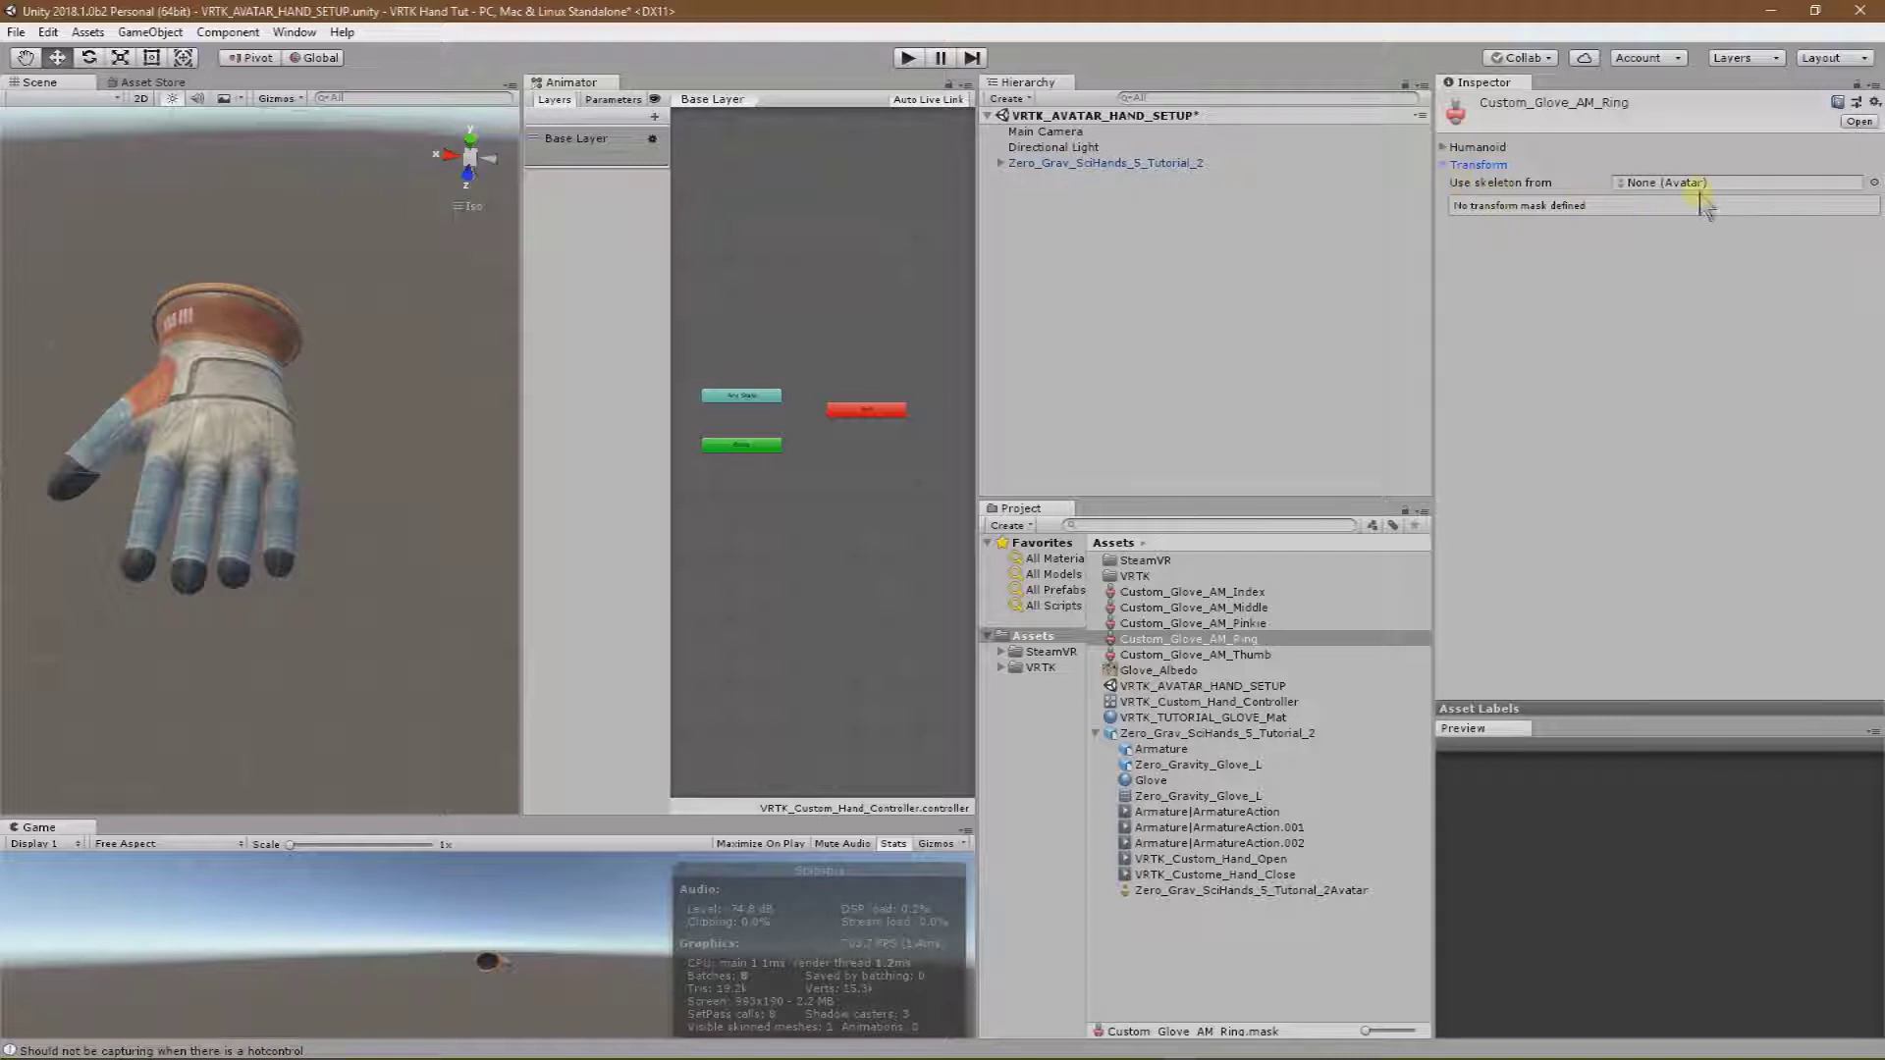
left_click(1286, 890)
left_click_drag(1288, 896, 1685, 191)
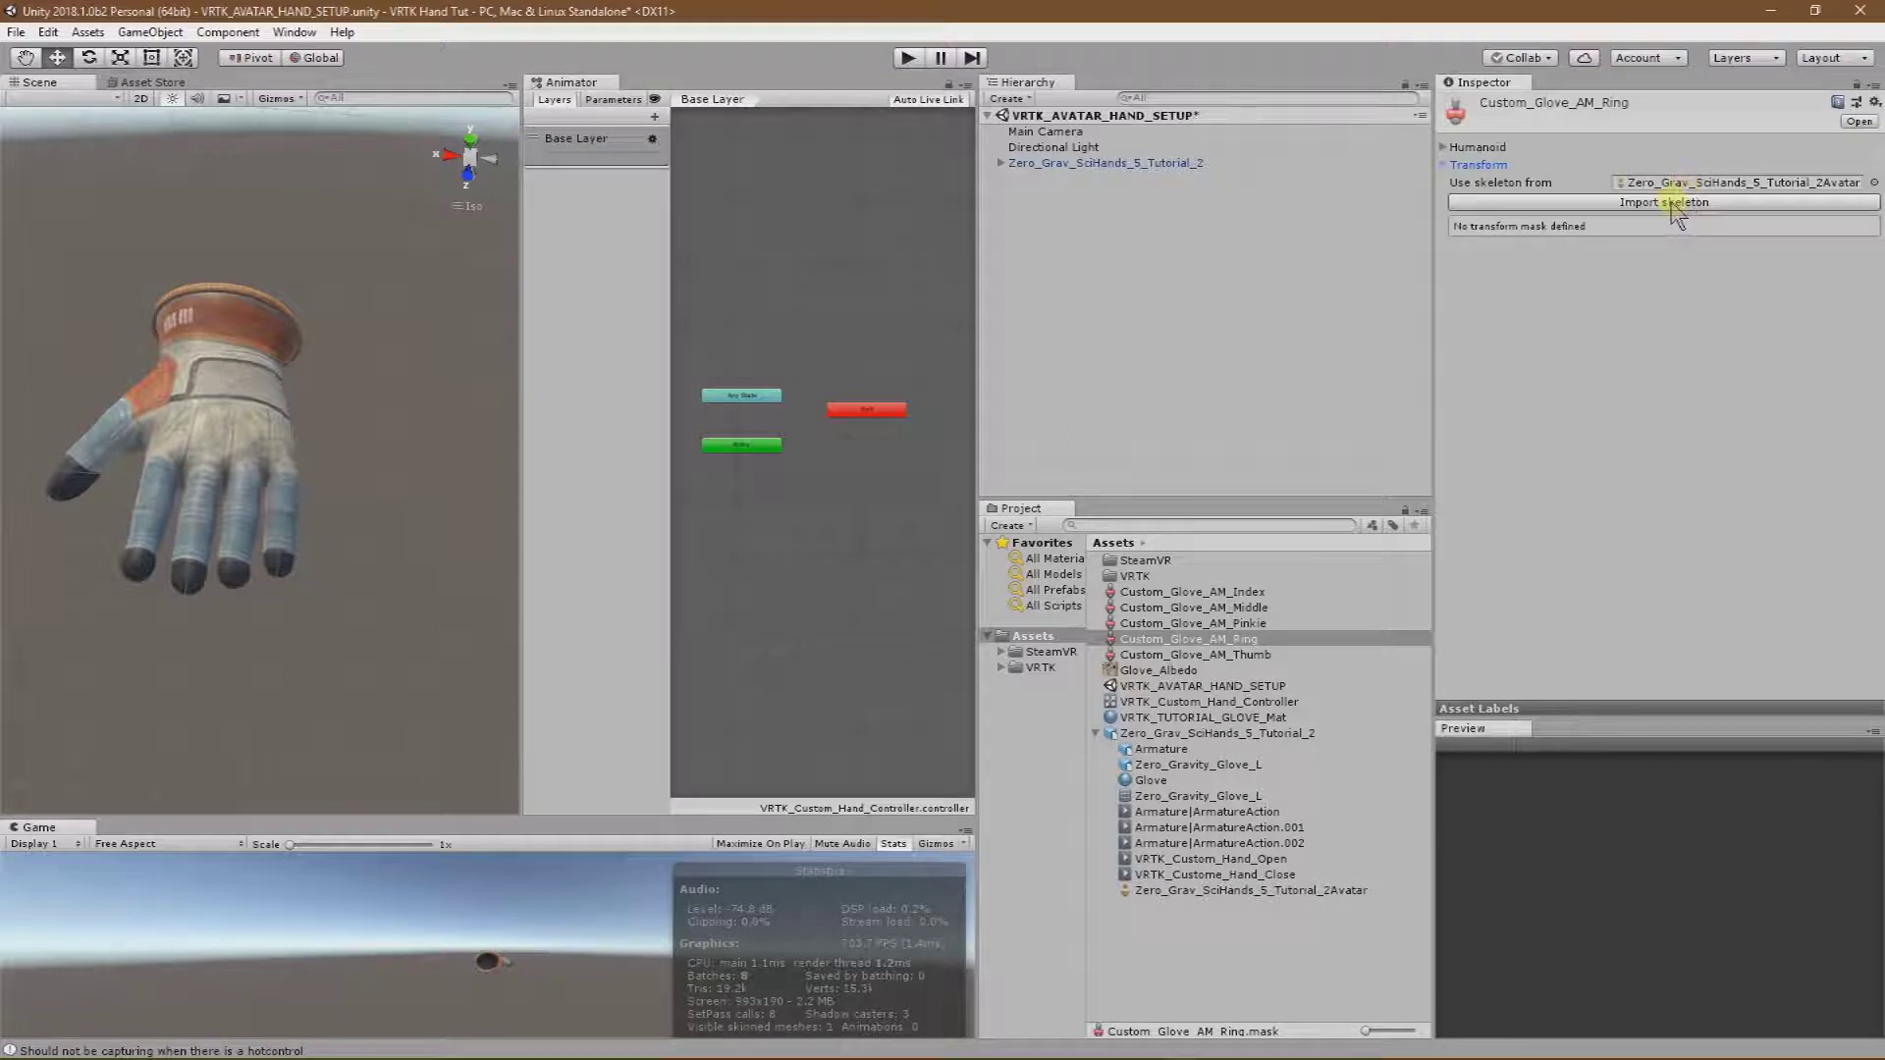
left_click(1672, 203)
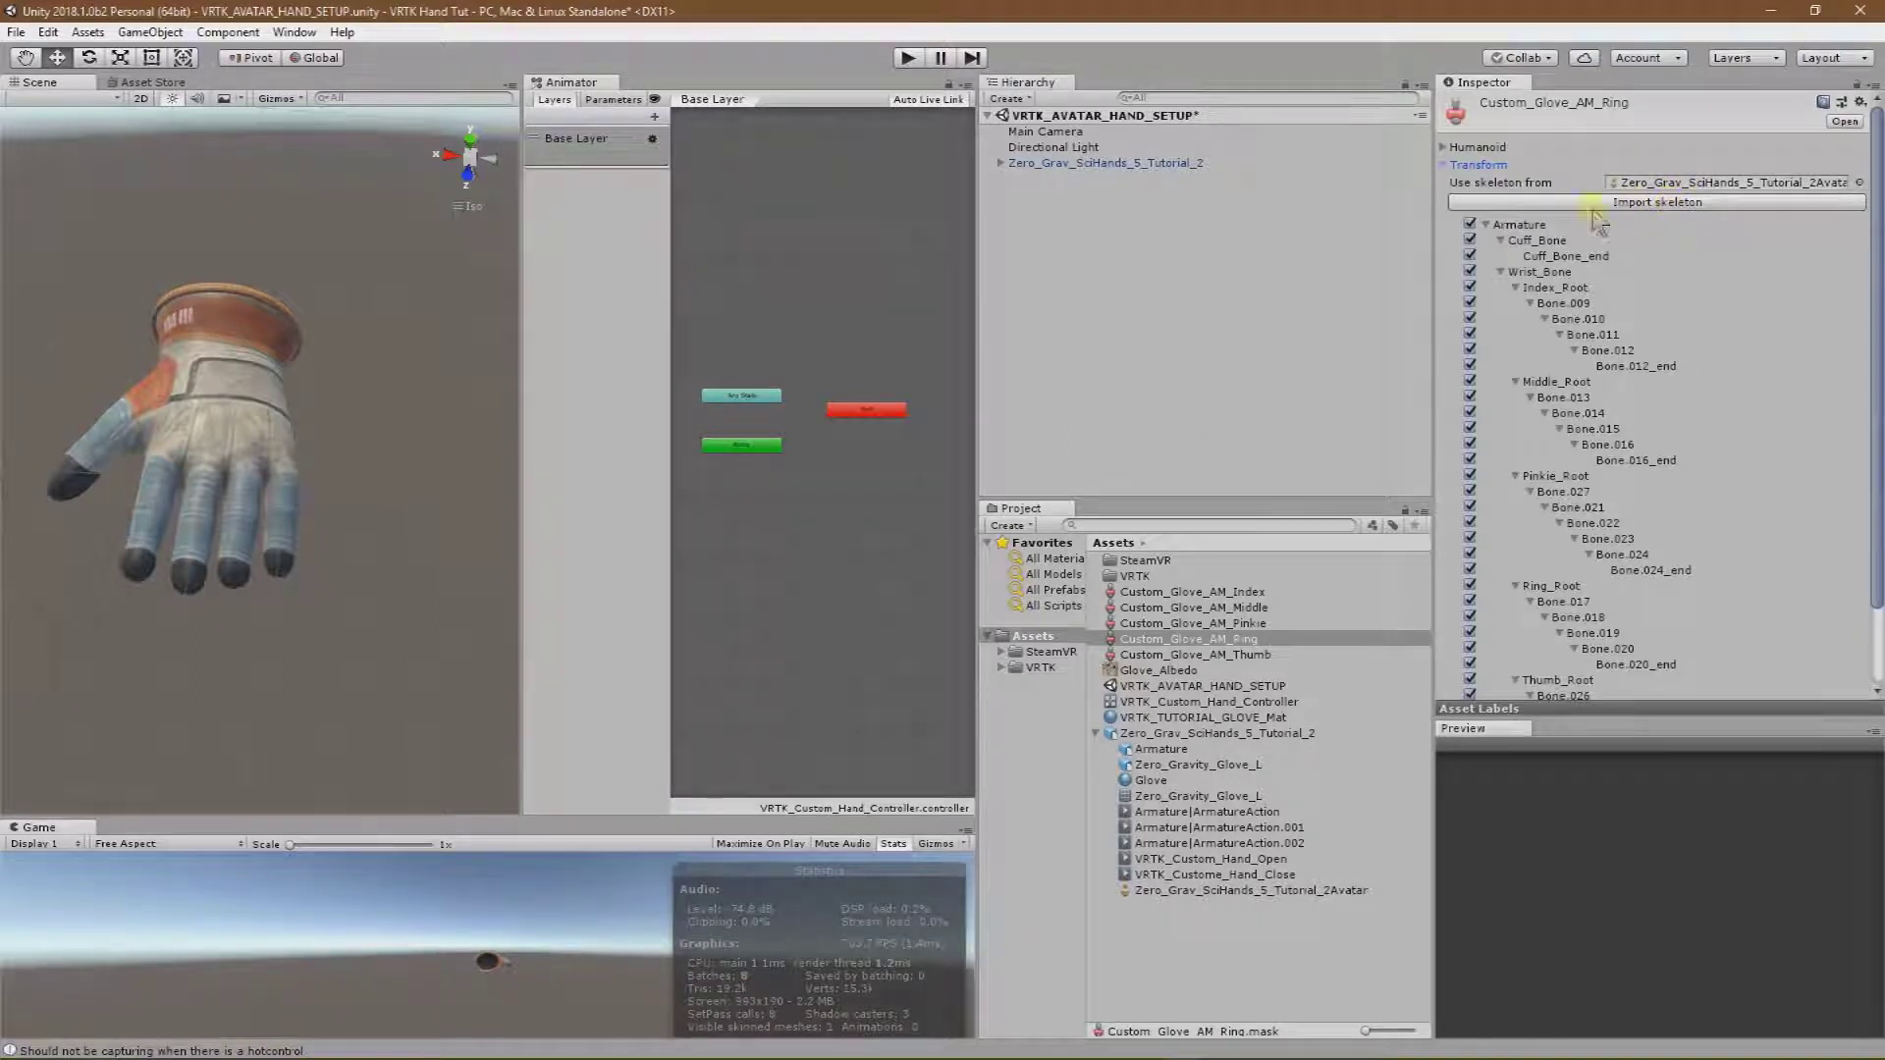
Exclude the Armature bones and Zero_Gravity_Glove_L from the ring mask's transforms, and enable only Ring_Root with its child bones.
left_click(1470, 226)
scroll(1473, 441, "down", 2)
left_click(1469, 681)
left_click(1469, 682)
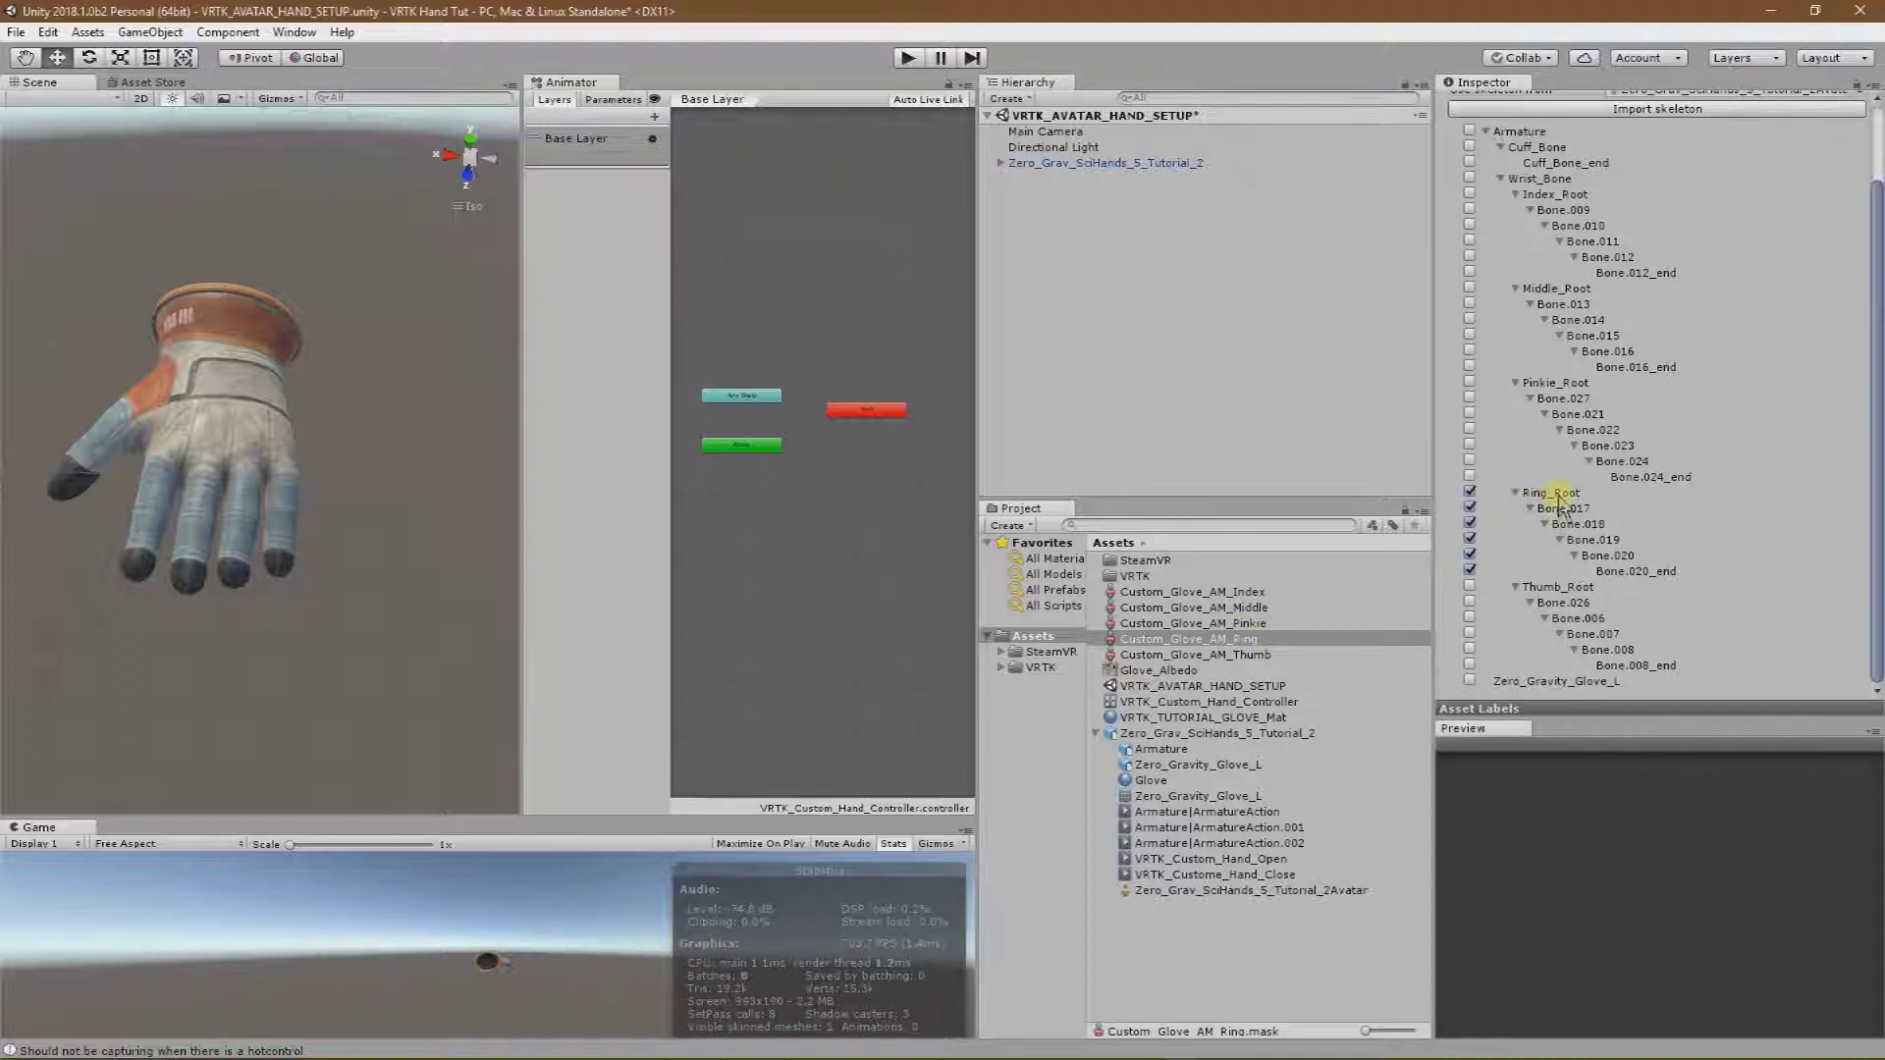
left_click(1470, 492)
scroll(1659, 471, "up", 2)
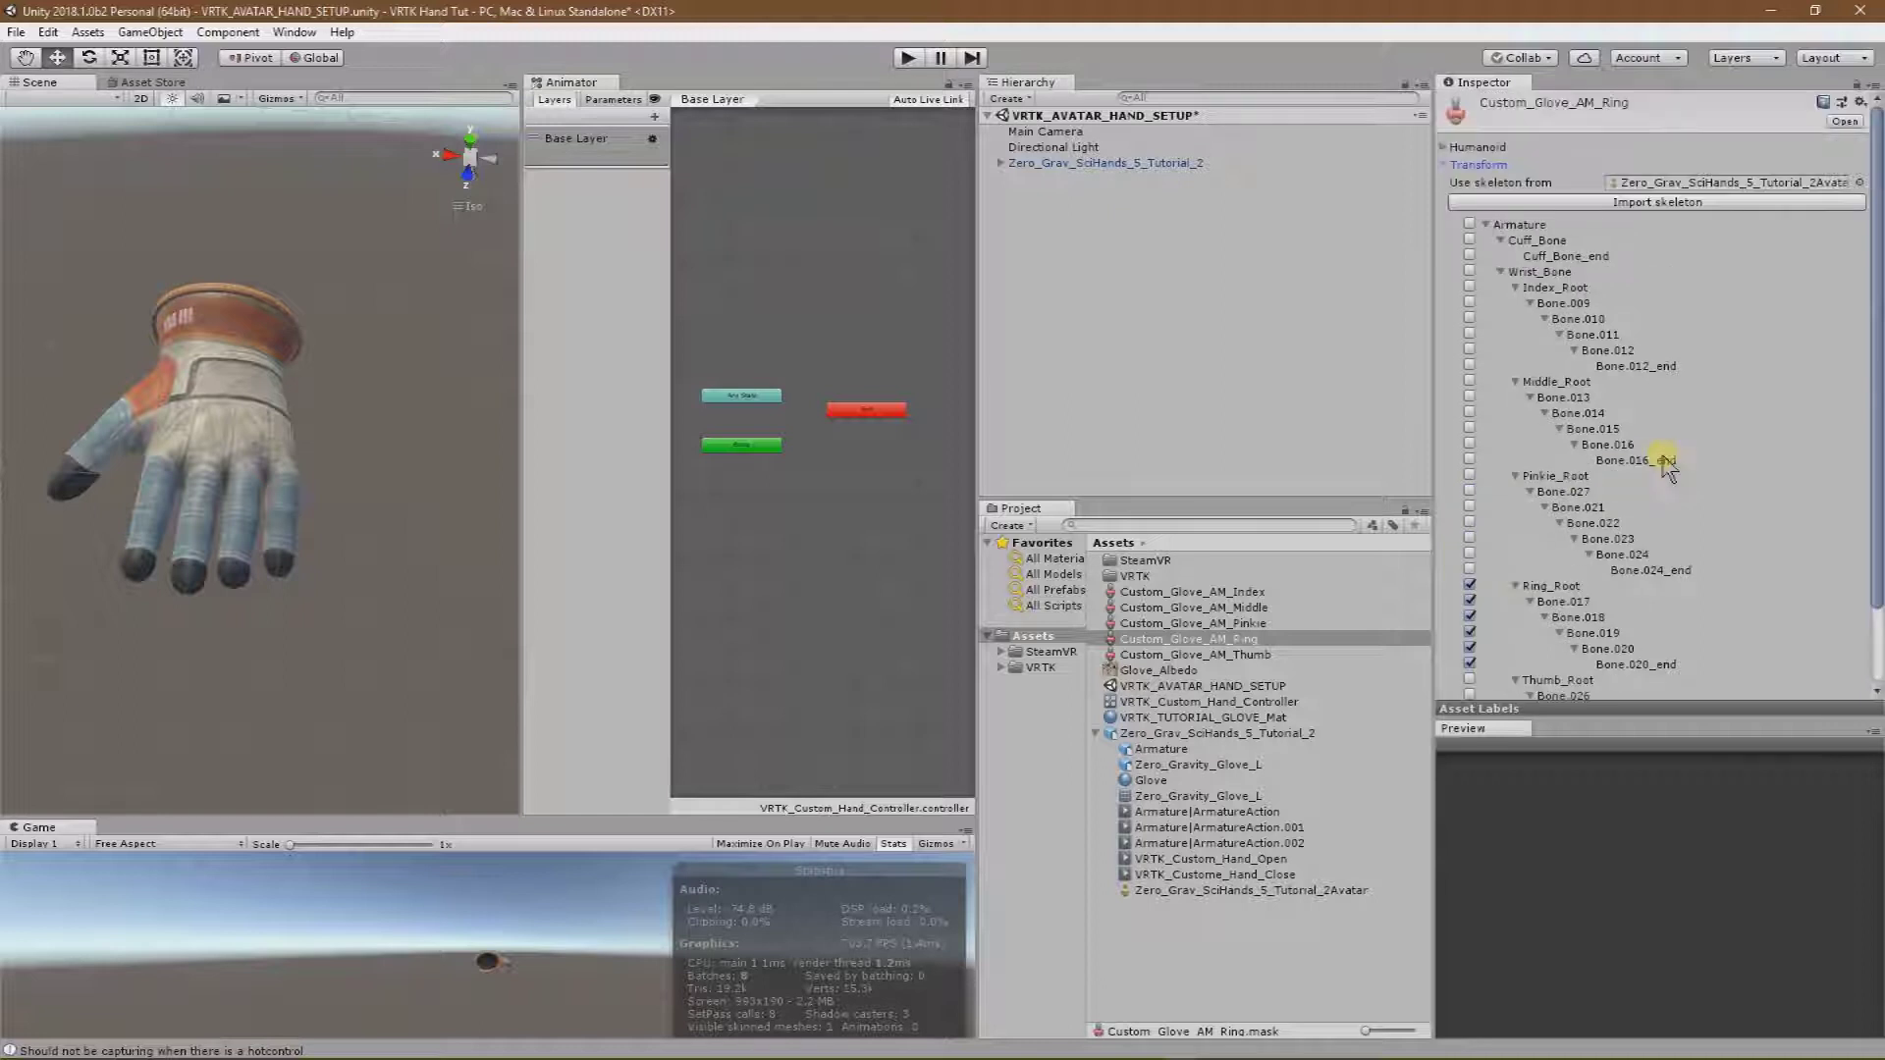
left_click(1444, 165)
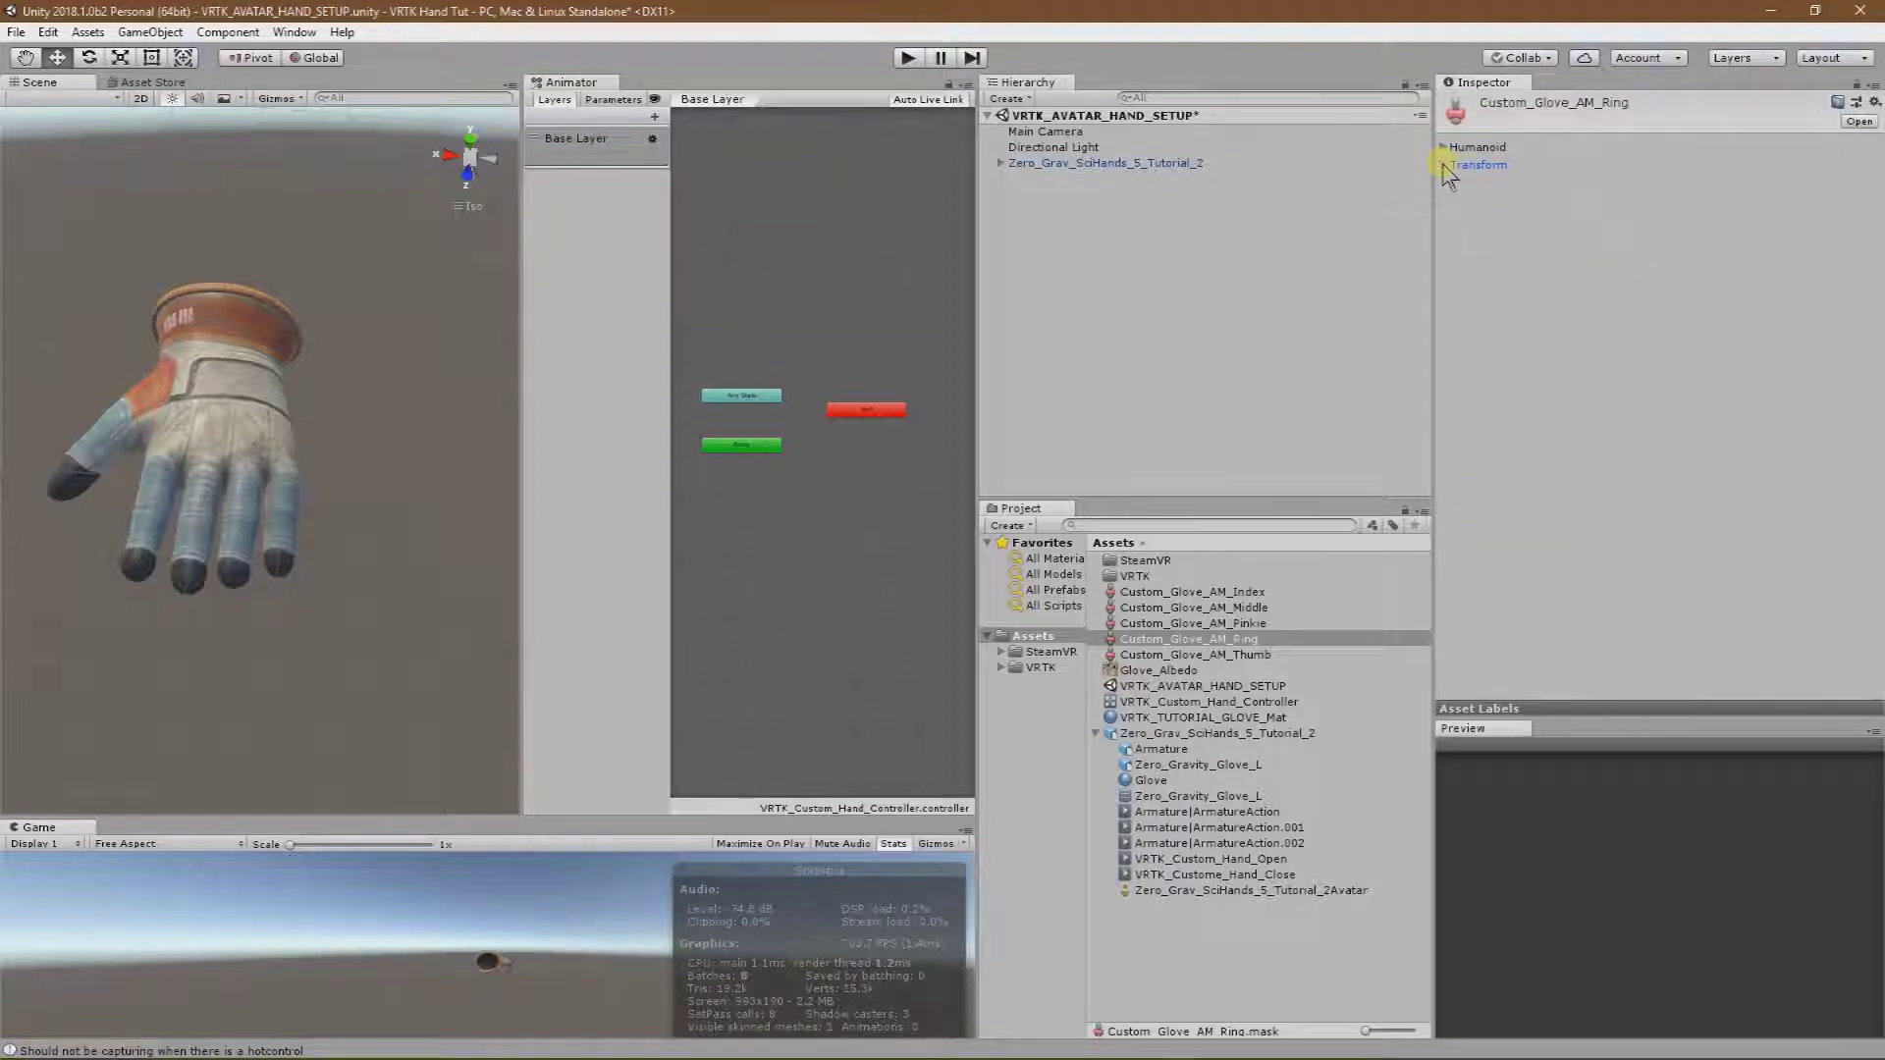
Disable the IK of both hands in the humanoid settings of the Custom_Glove_AM_Thumb mask.
left_click(1256, 655)
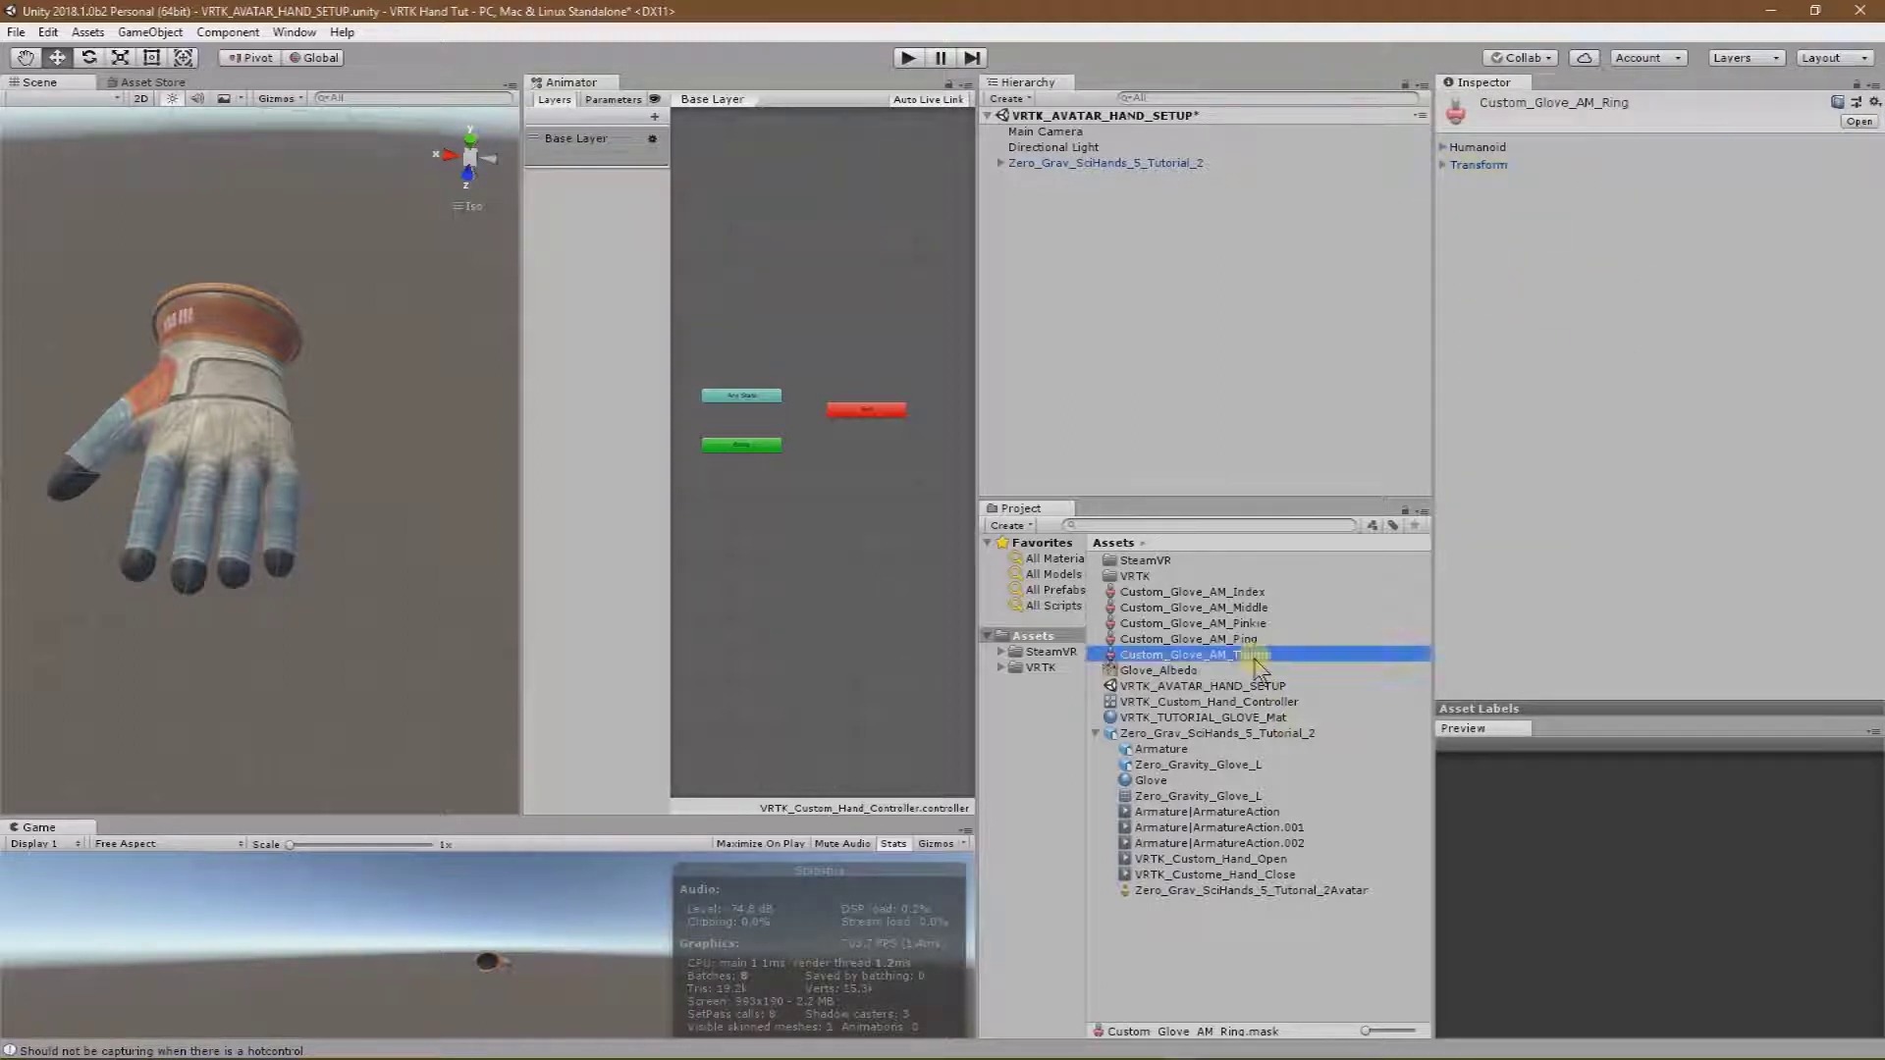
left_click(1443, 147)
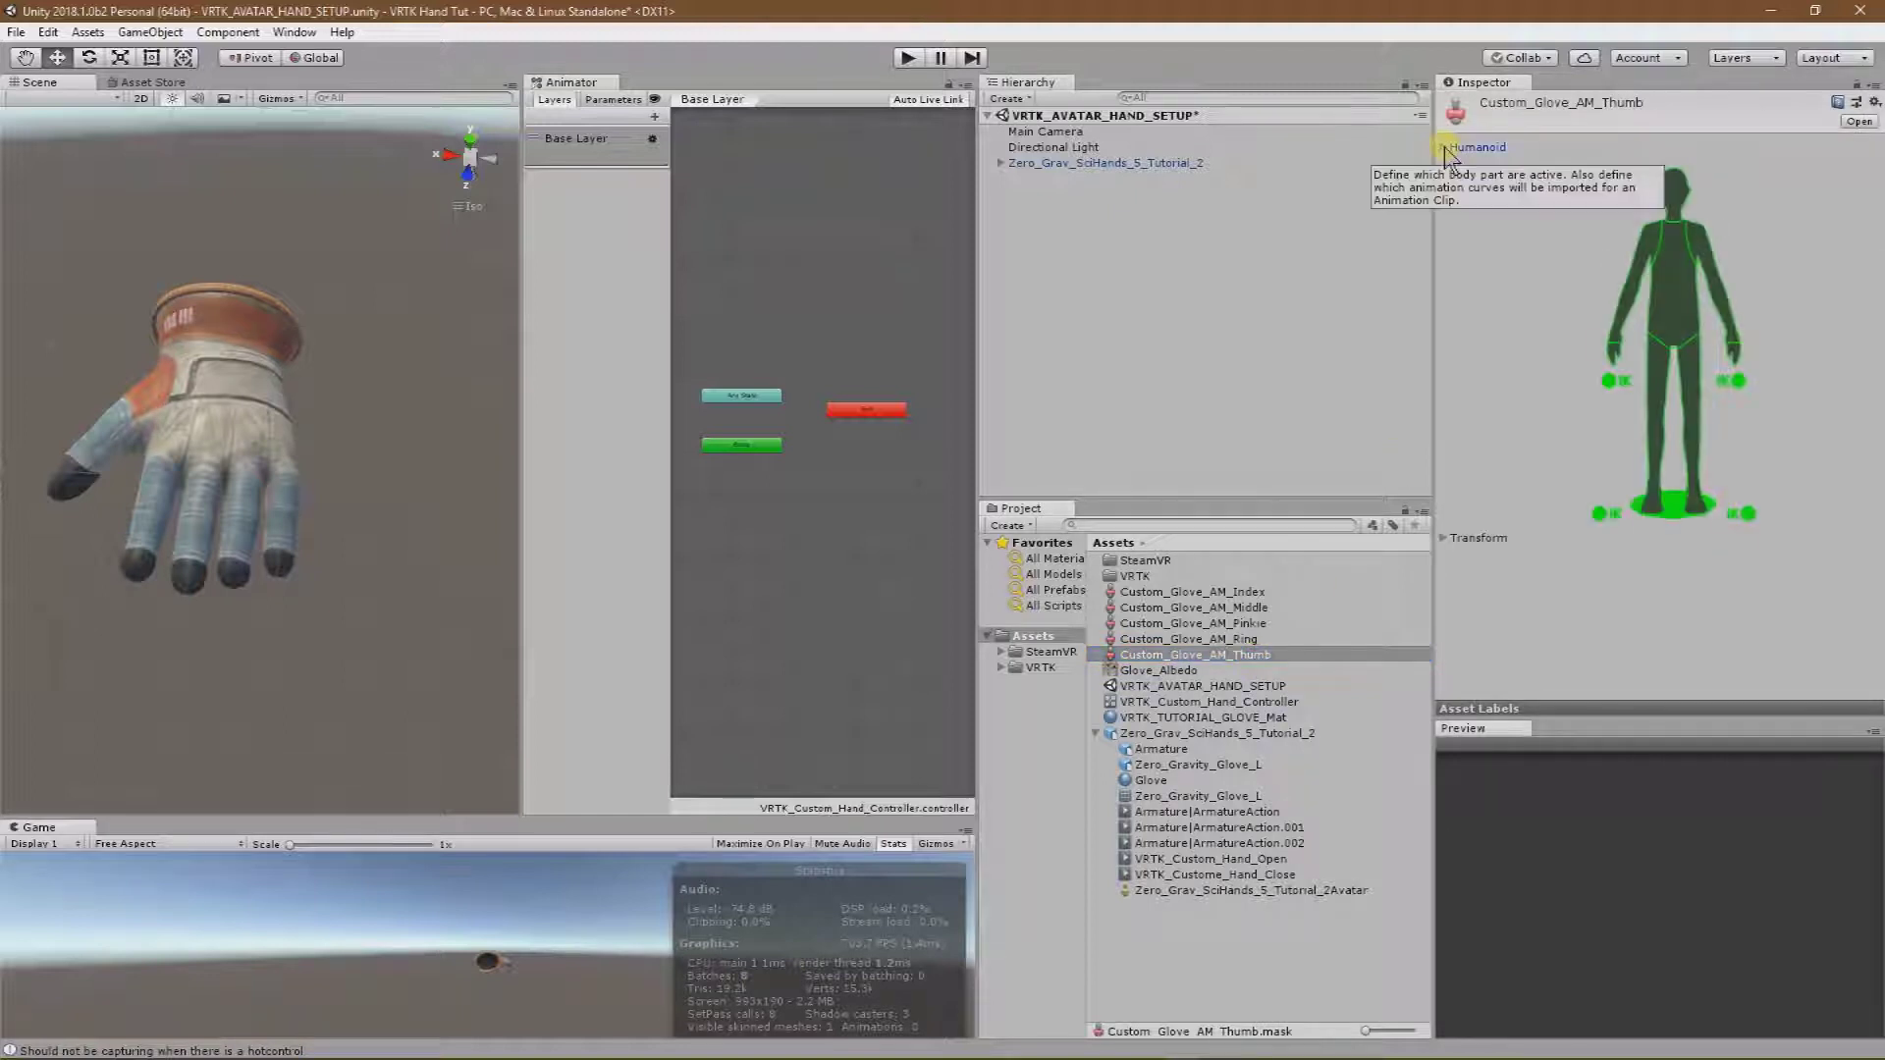
left_click(1610, 383)
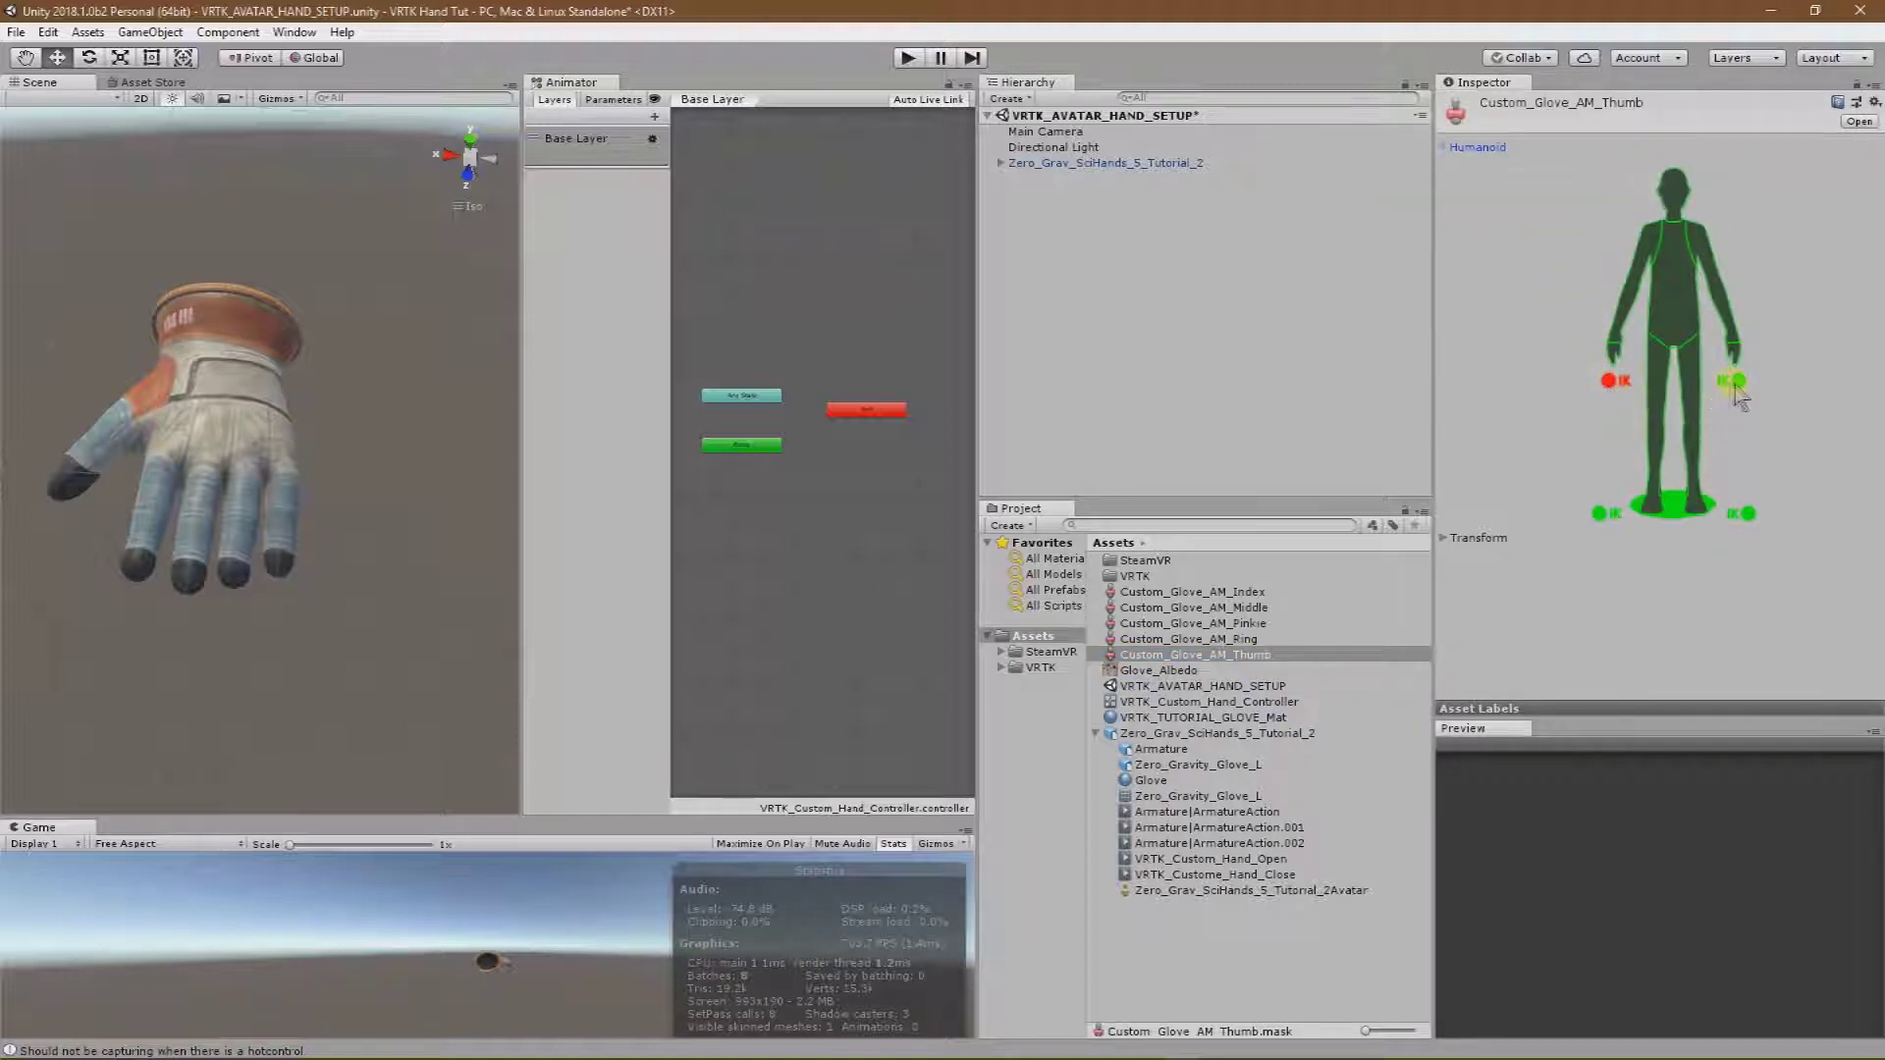
left_click(1739, 383)
left_click(1442, 150)
Import the skeleton from Zero_Grav_SciHands_5_Tutorial_2Avatar into the thumb mask's transform settings.
left_click(1444, 166)
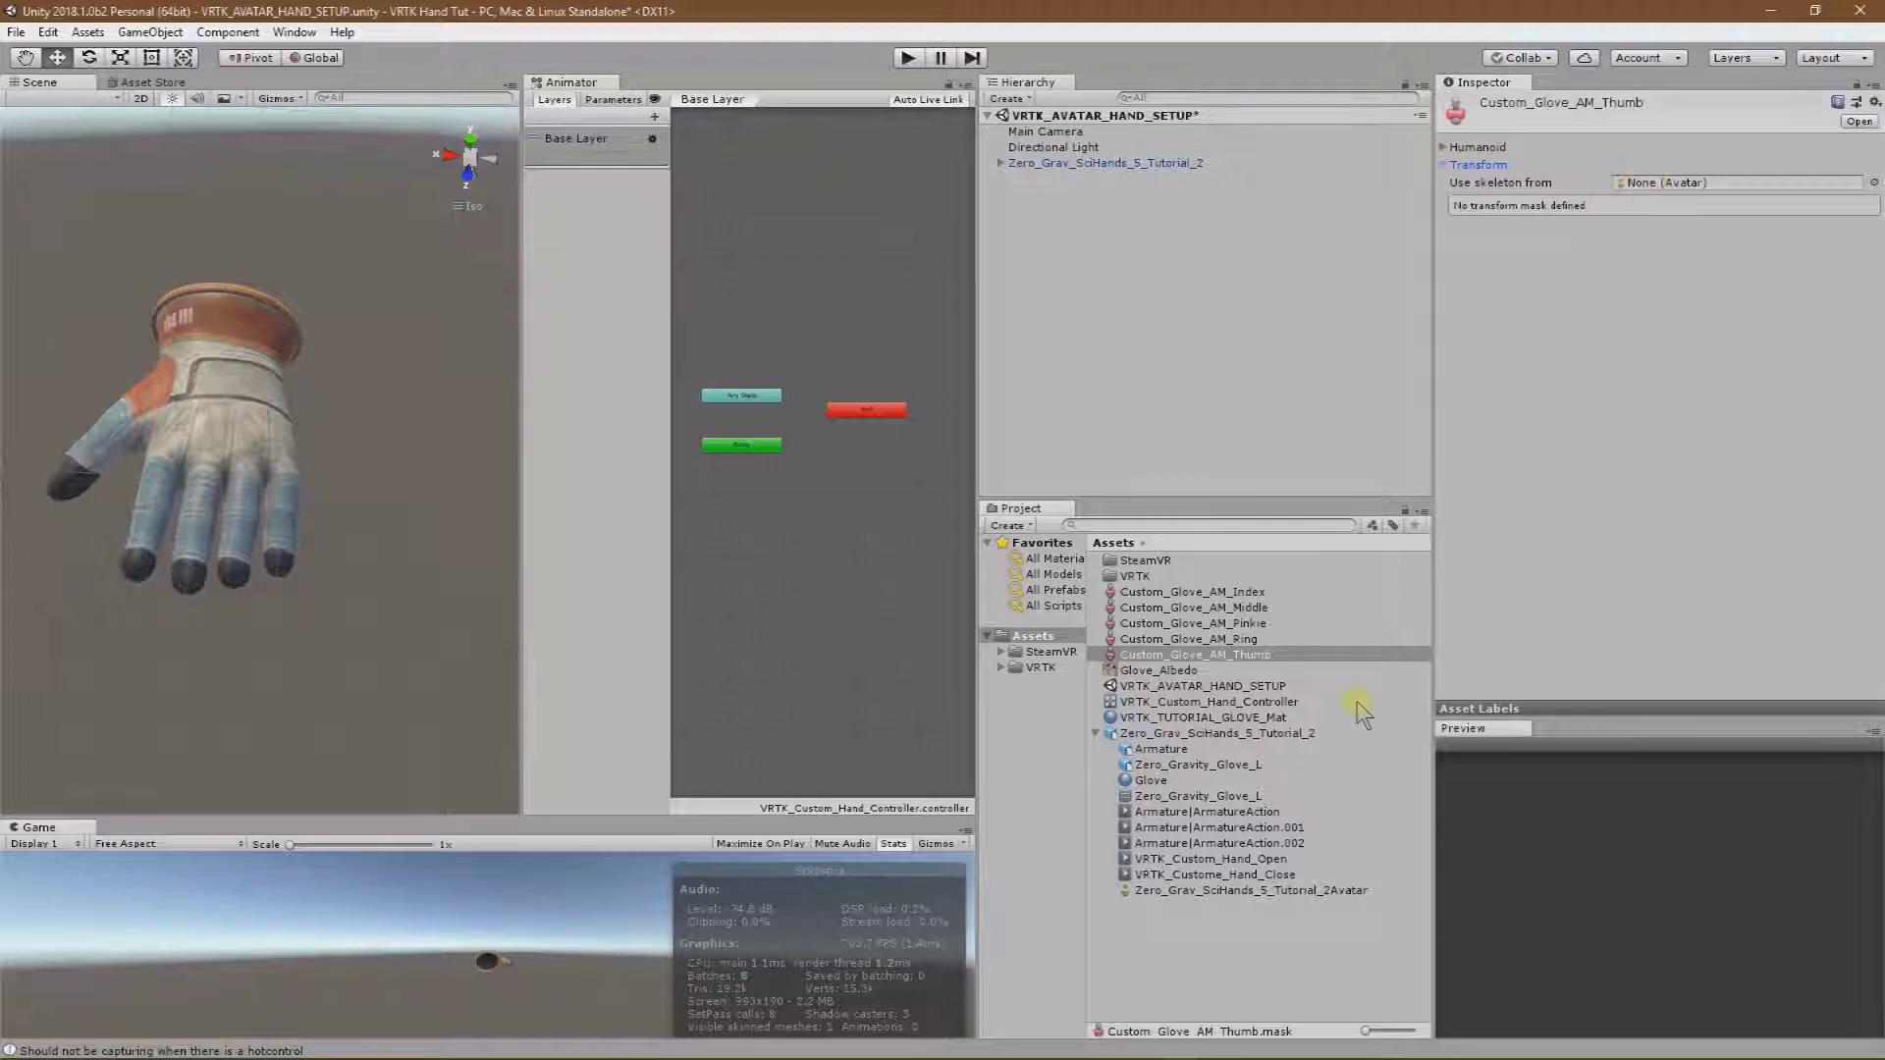
left_click_drag(1227, 890, 1689, 184)
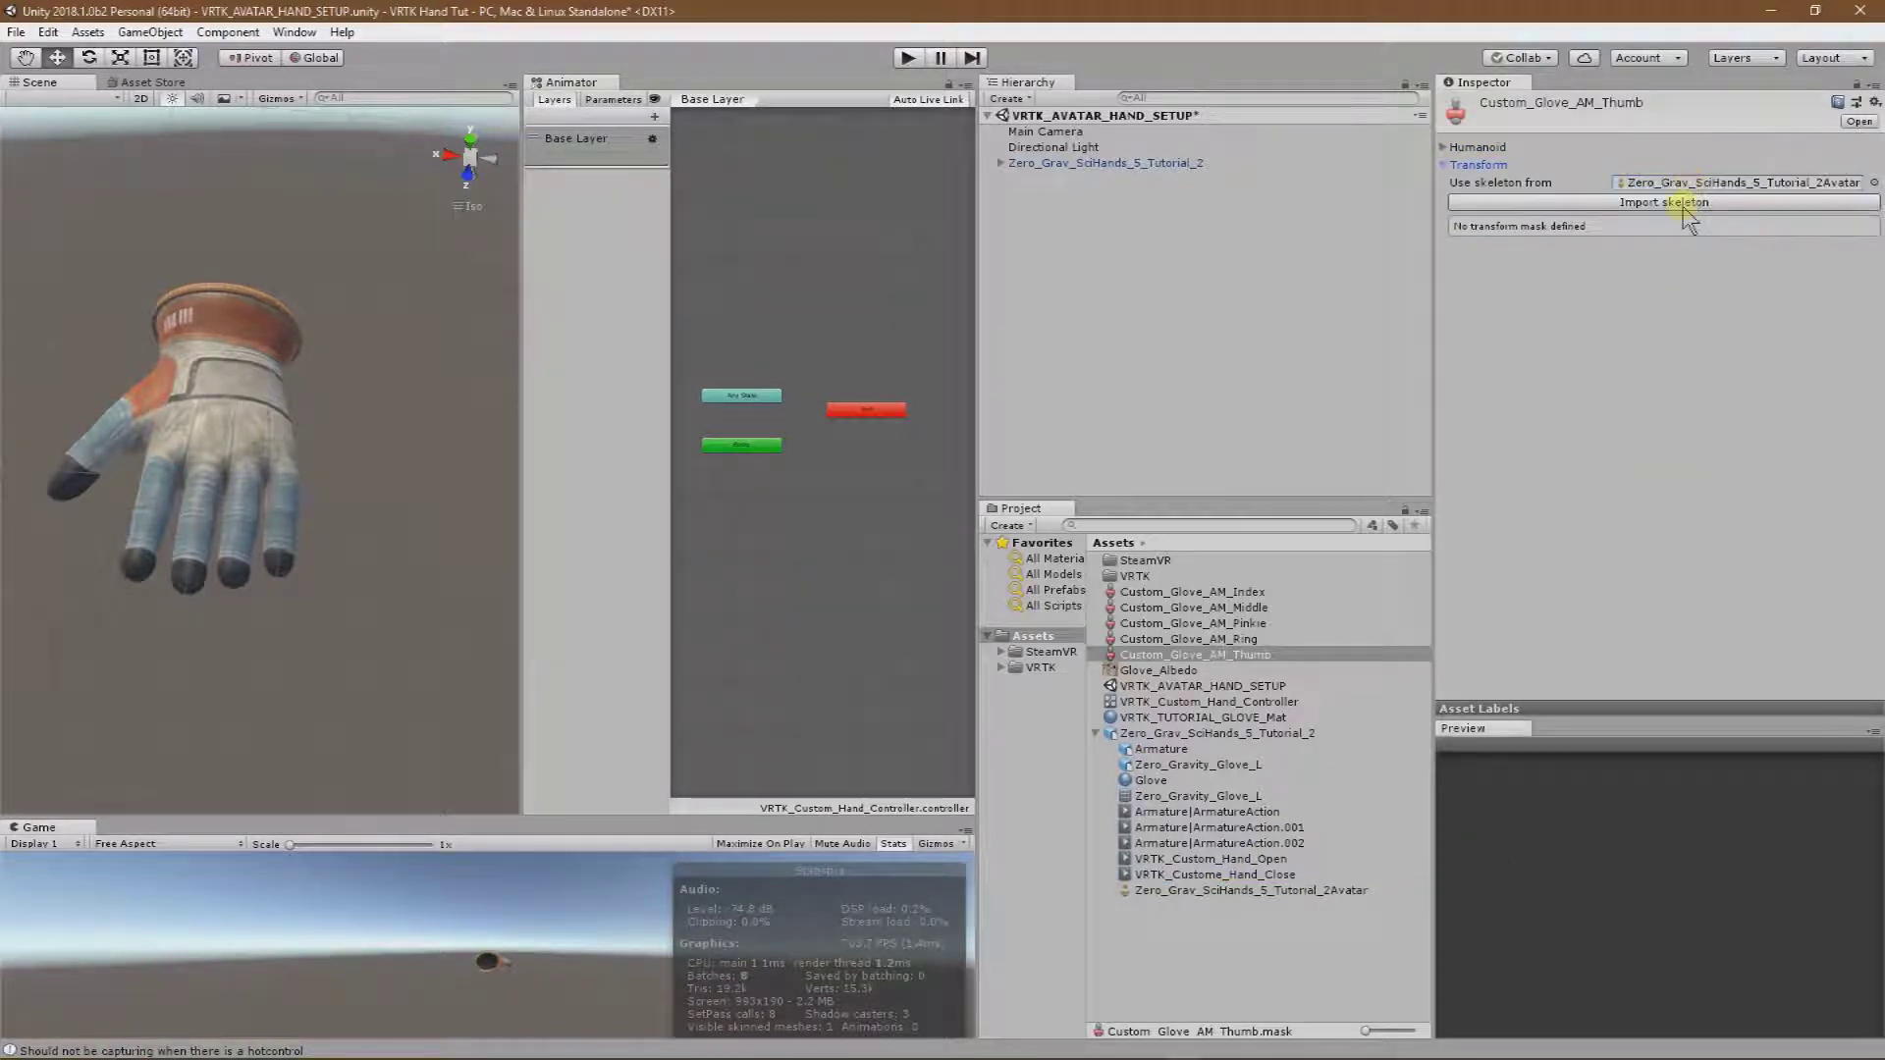
left_click(1664, 205)
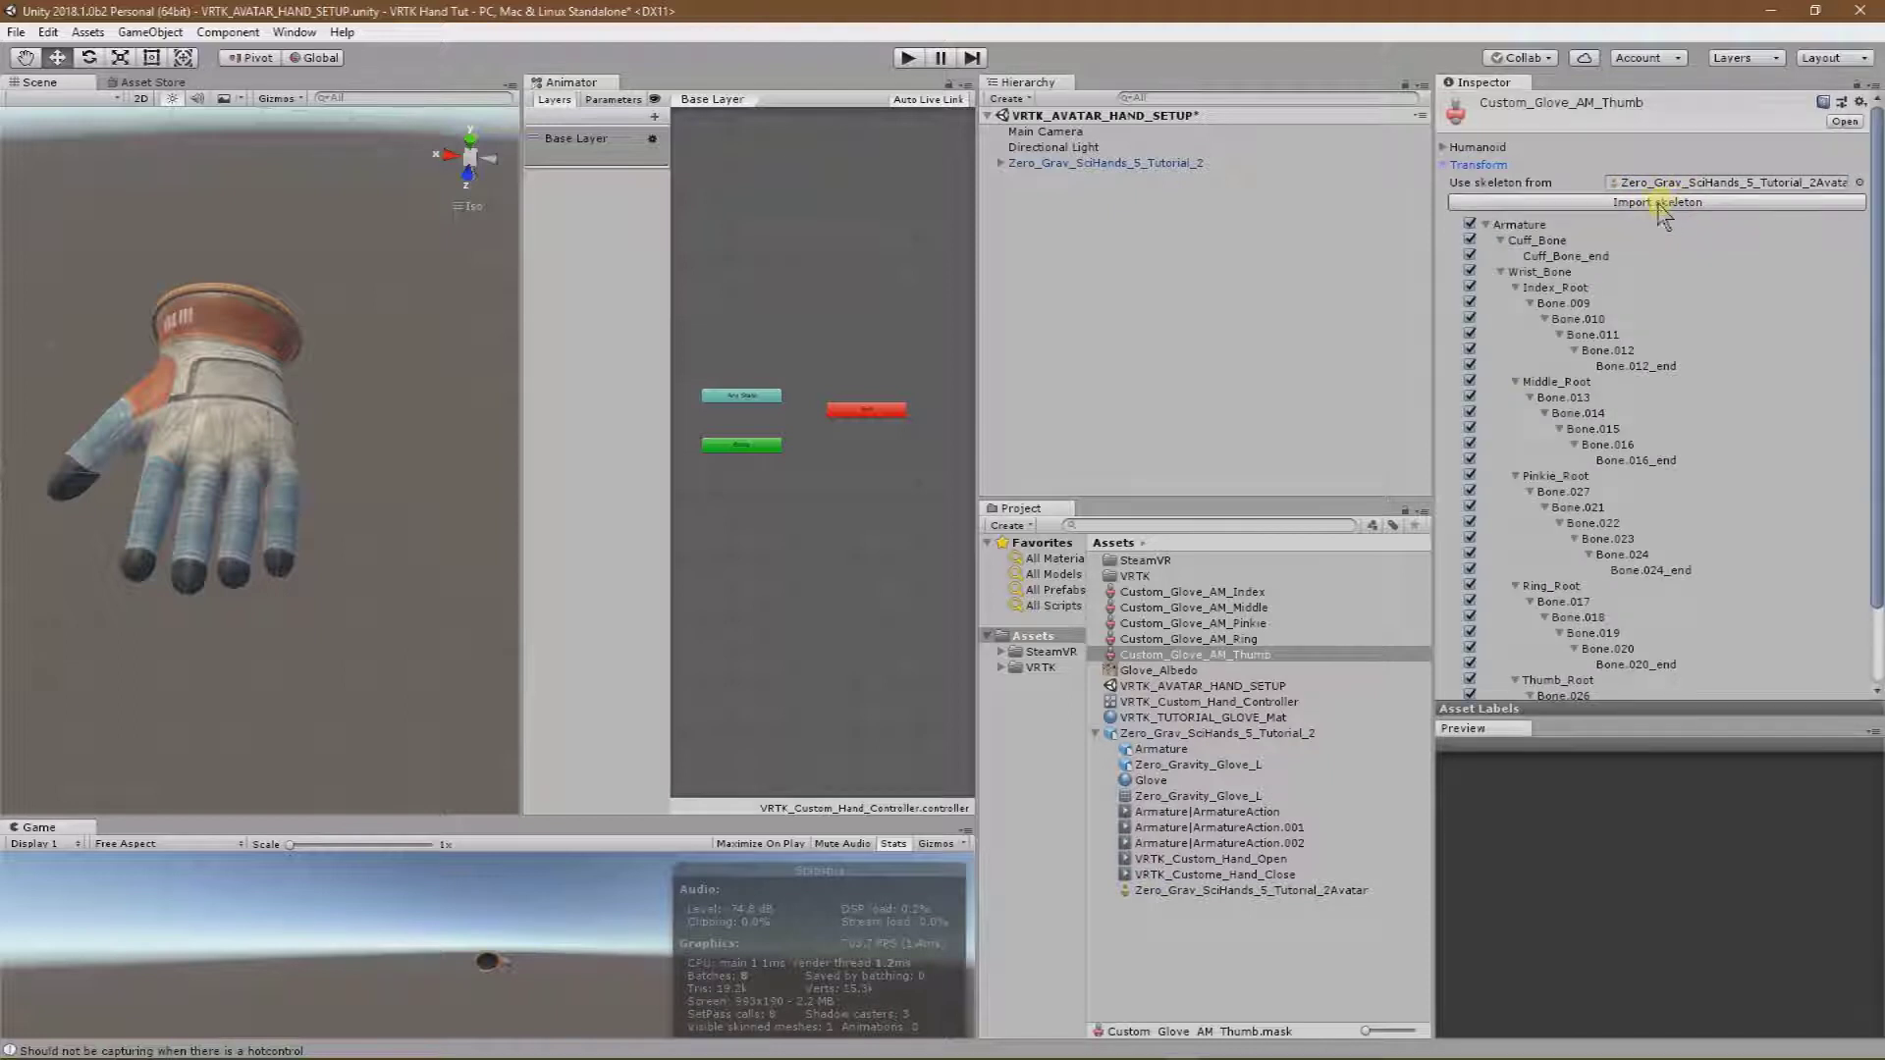
Exclude the Armature bones and Zero_Gravity_Glove_L from the thumb mask's transforms, and enable only Thumb_Root with its child bones.
left_click(1470, 225)
scroll(1532, 382, "down", 2)
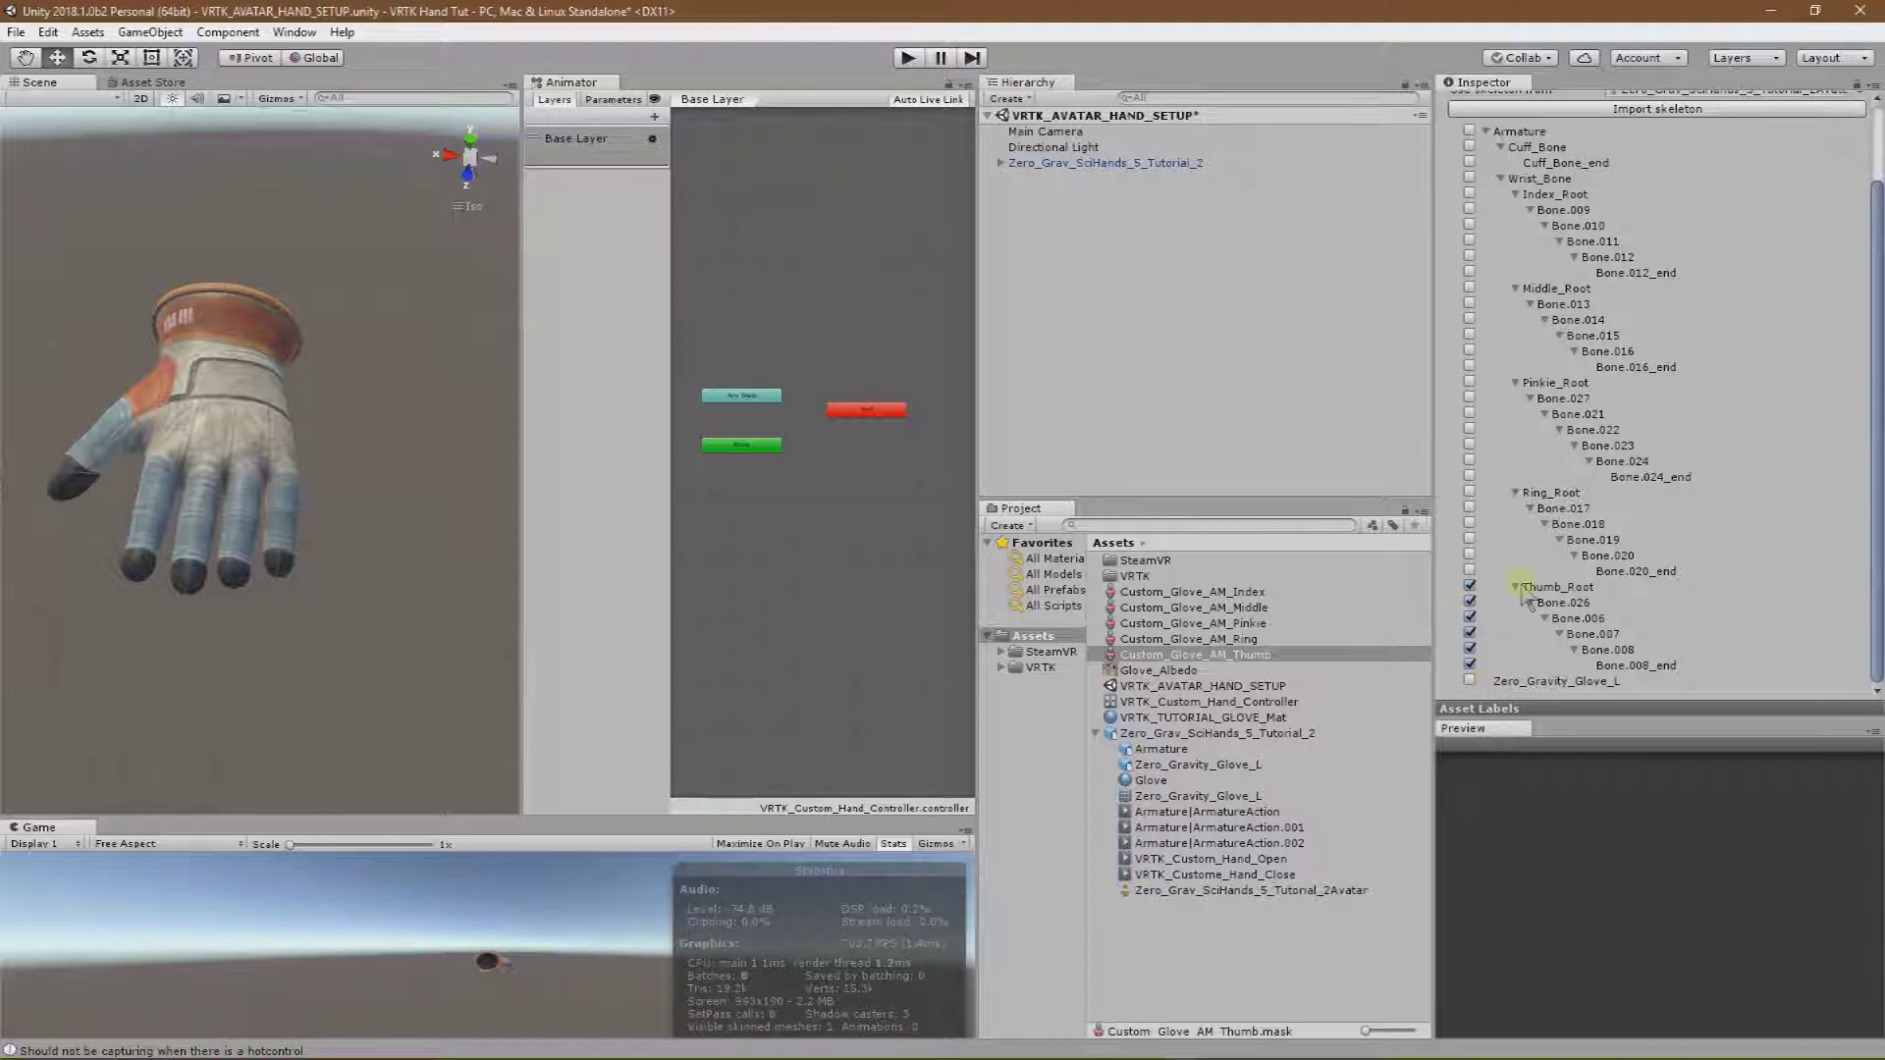
scroll(1674, 303, "up", 2)
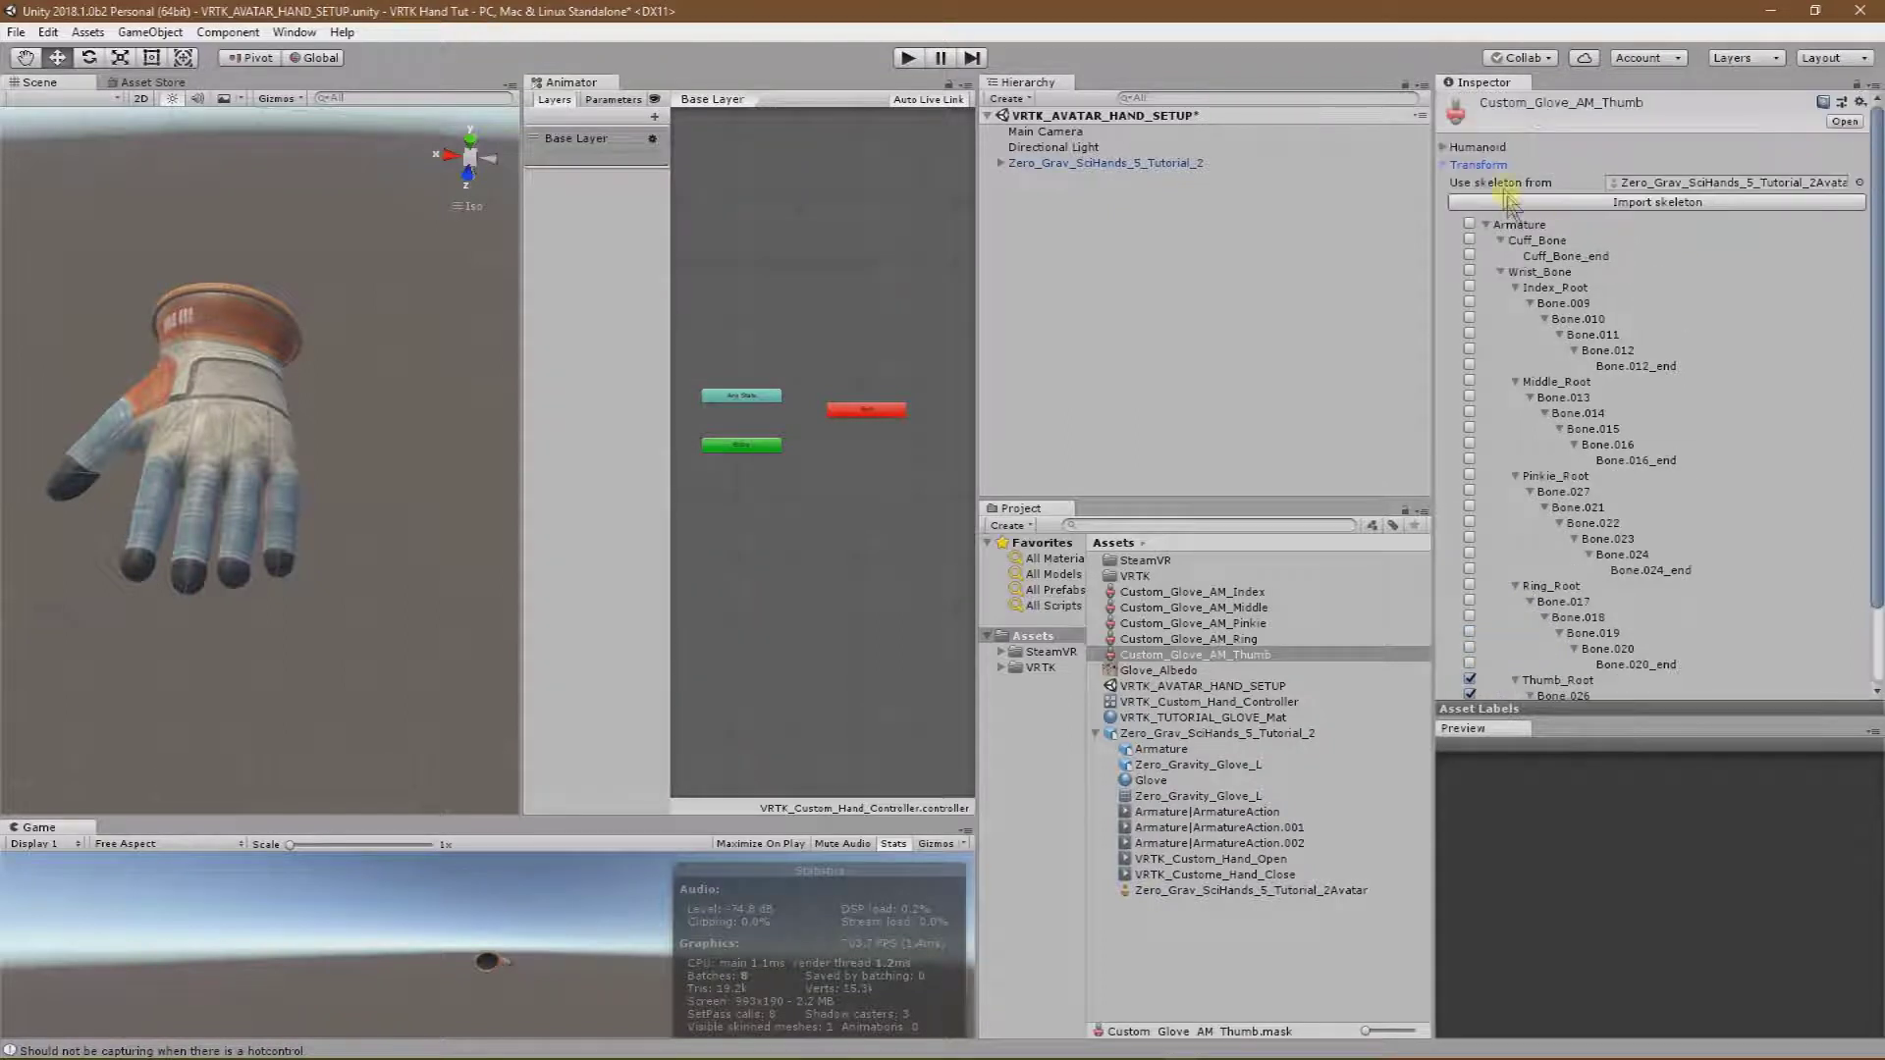
left_click(1444, 166)
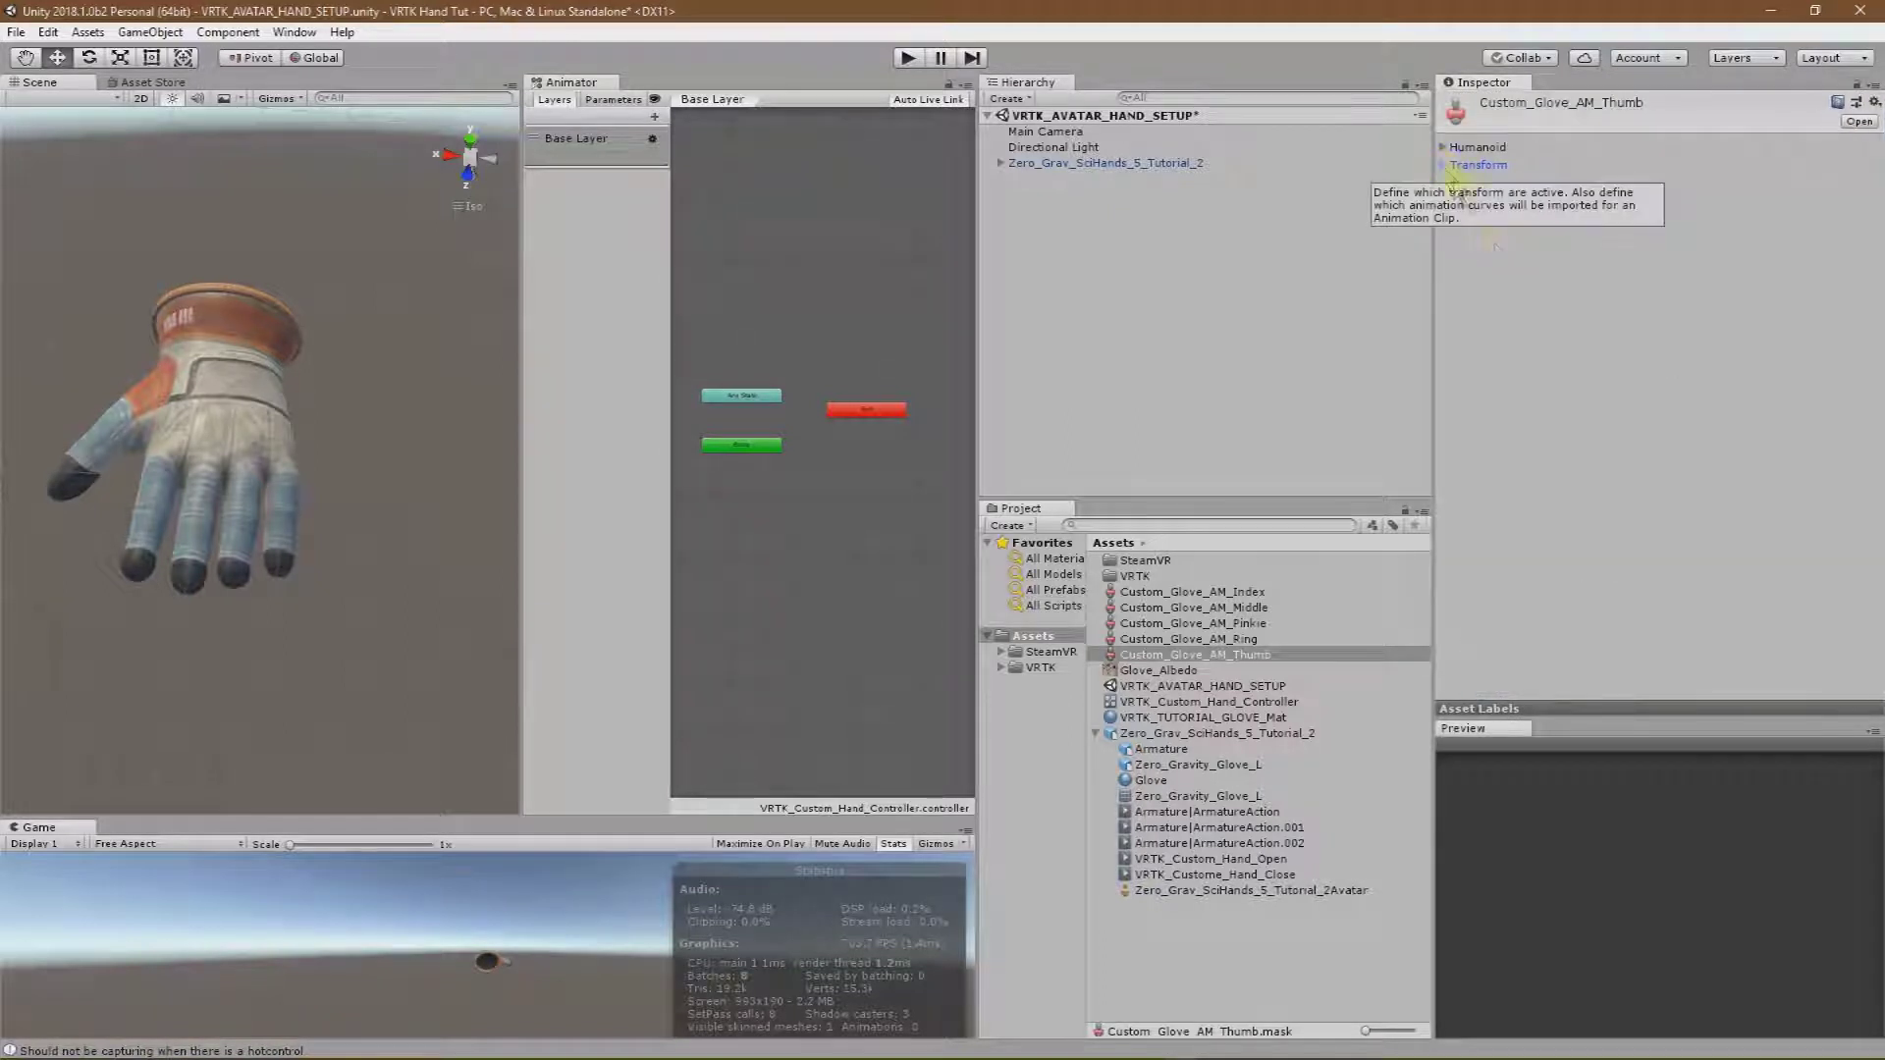
Deselect the thumb mask and enlarge the Animator area by narrowing the Inspector and shifting the Hierarchy and Project area.
left_click(1288, 972)
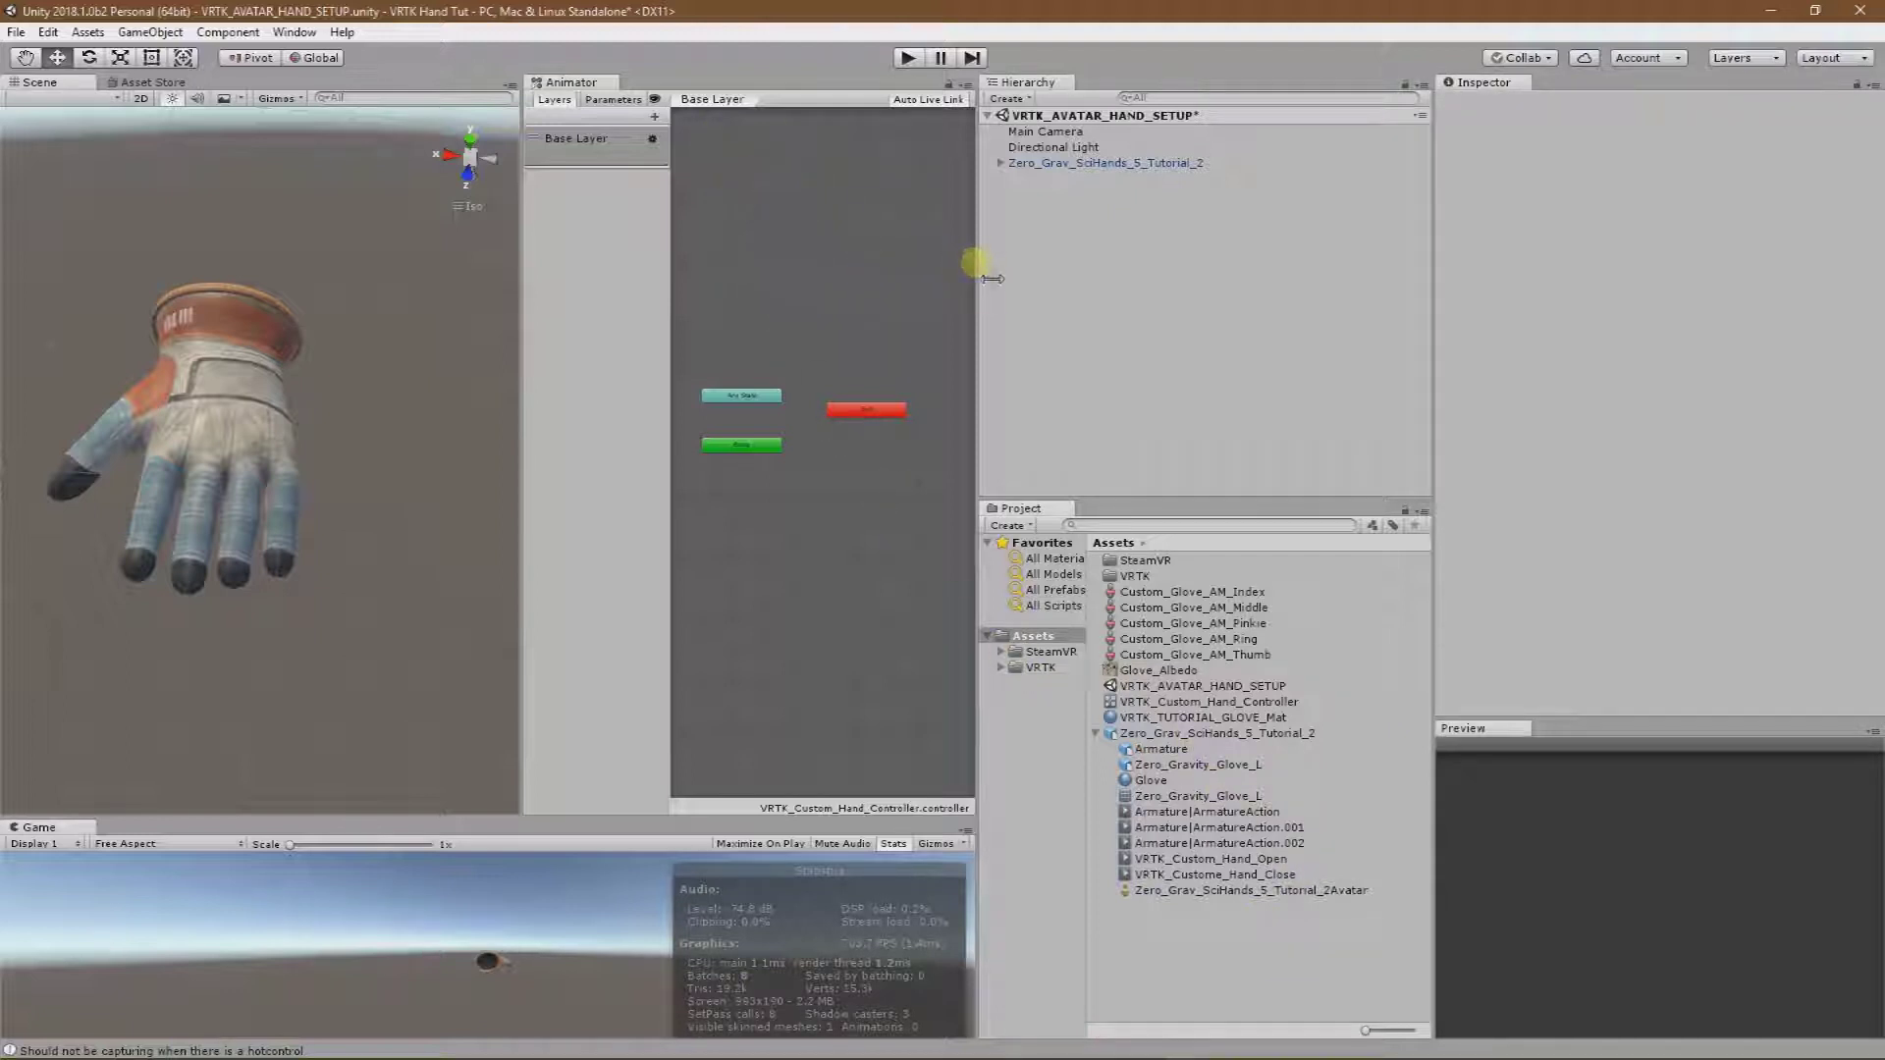
left_click_drag(1435, 226, 1577, 237)
left_click_drag(975, 243, 1176, 244)
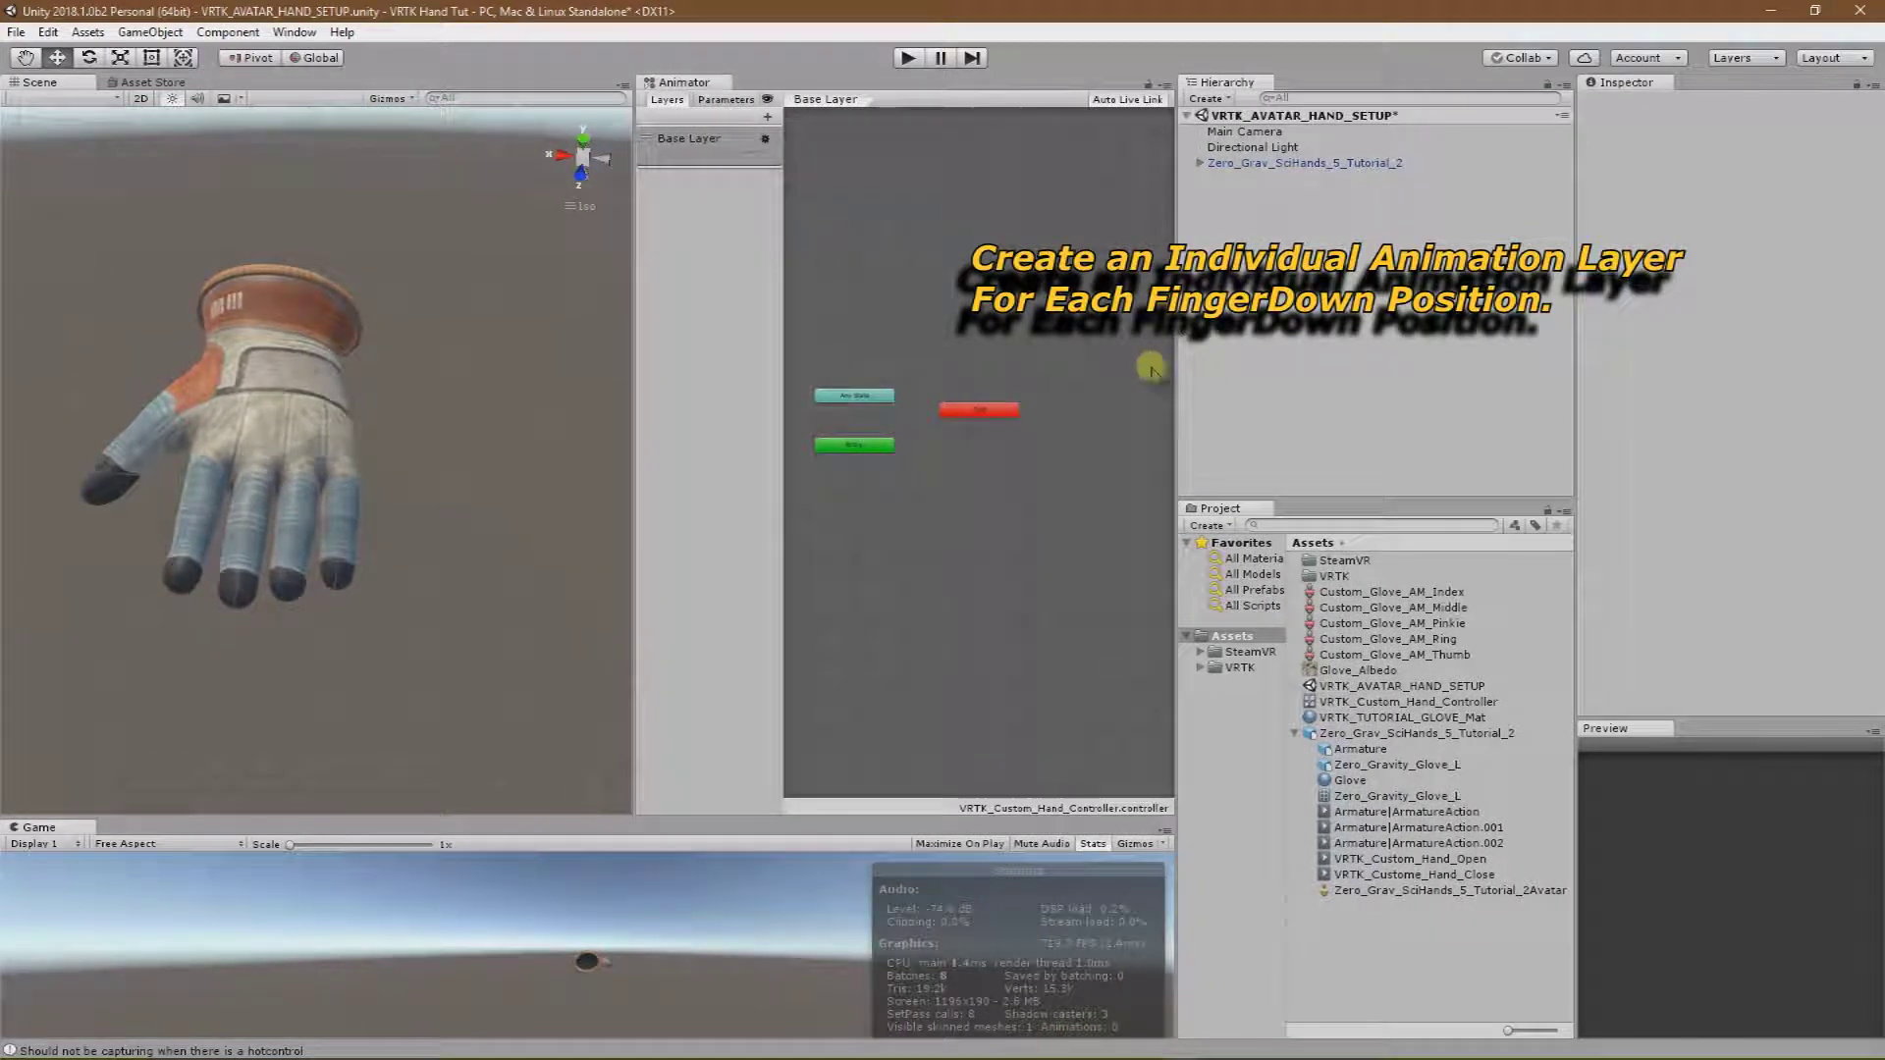
Add two animation layers named ThumbDown and IndexDown to the VRTK_Custom_Hand_Controller animator.
left_click(768, 116)
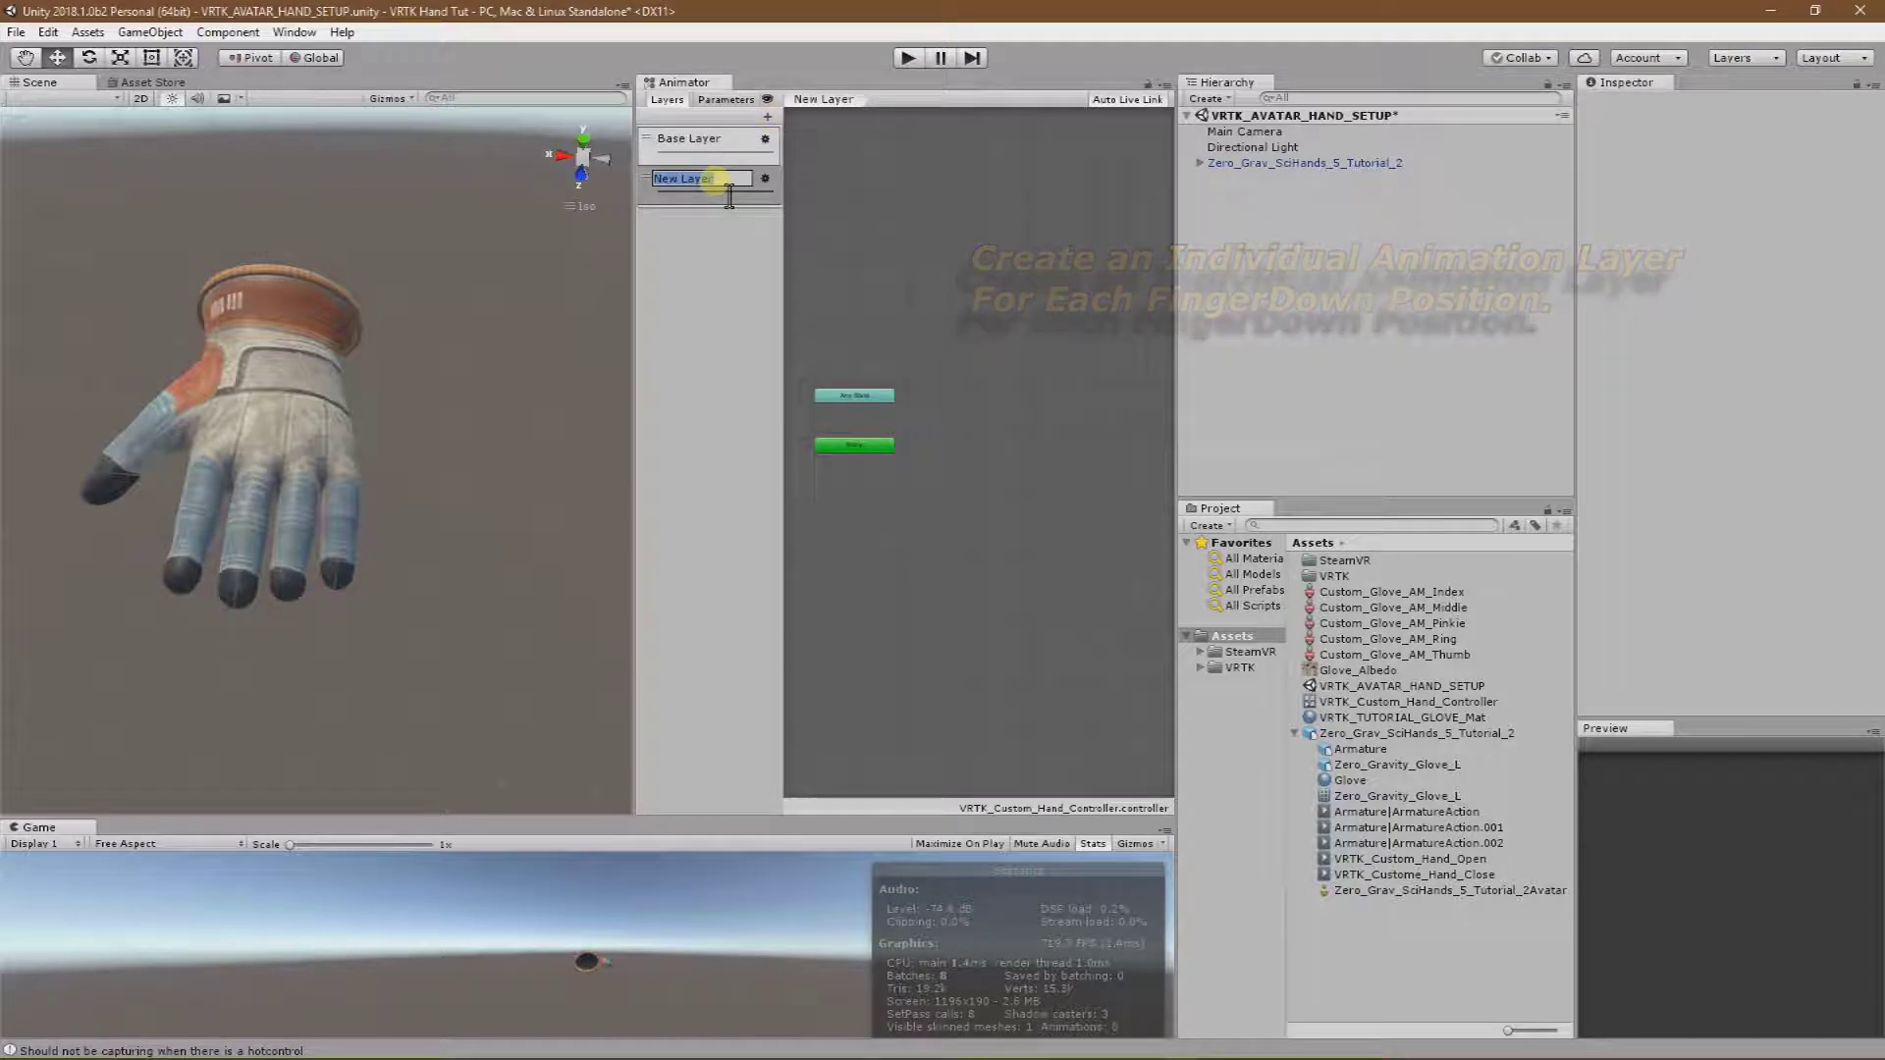
type("ThumbDown")
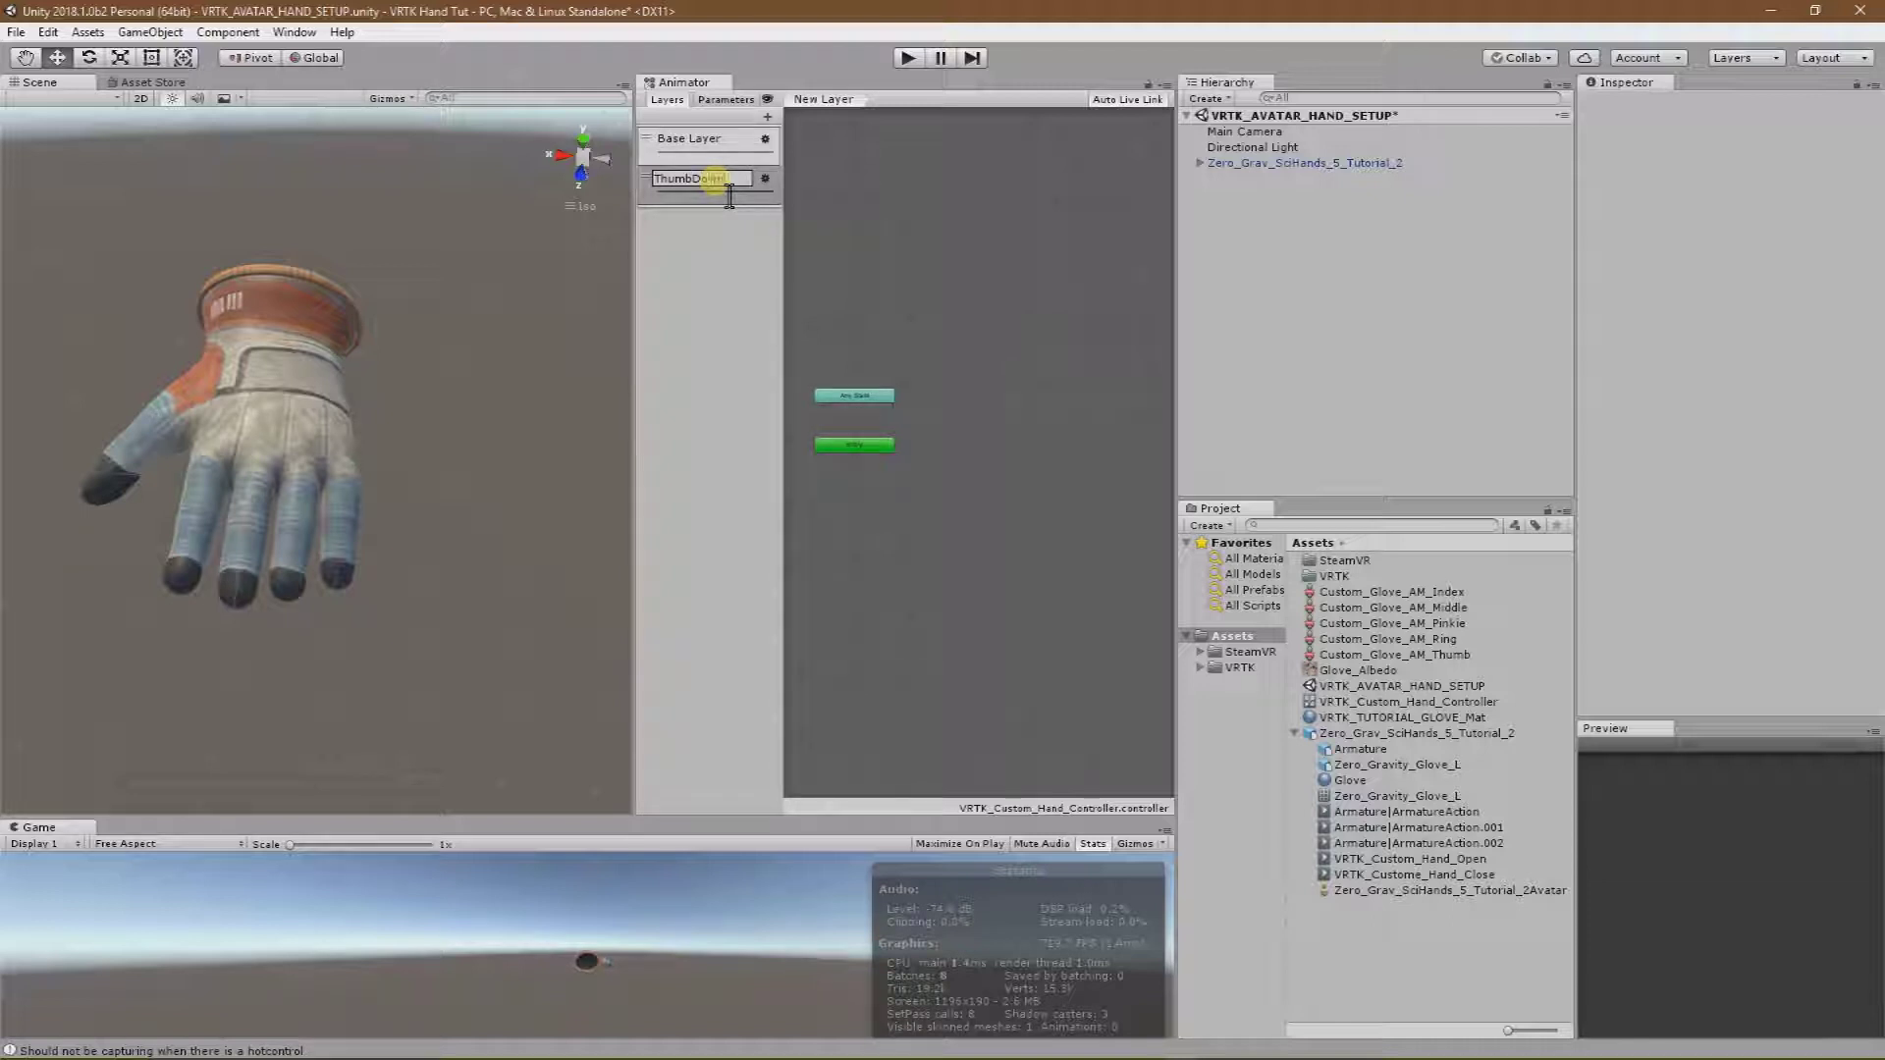
key("Return")
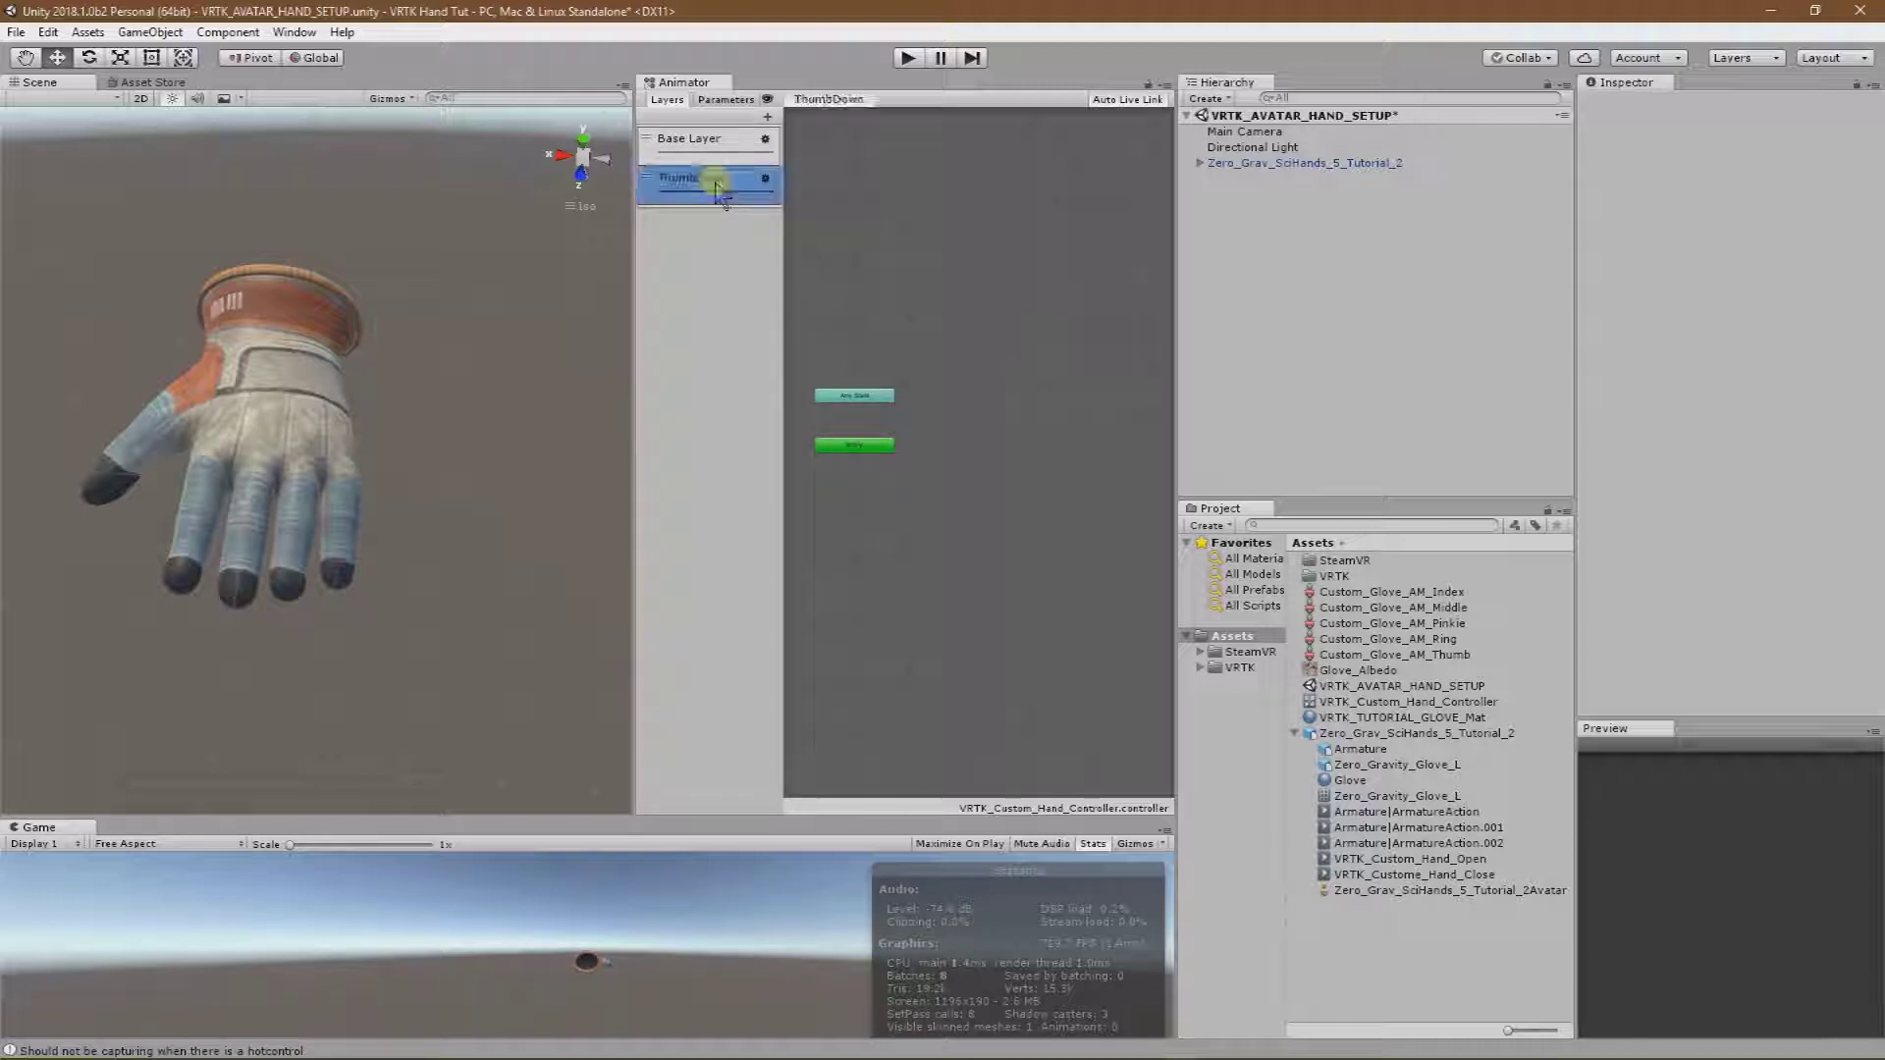
left_click(768, 117)
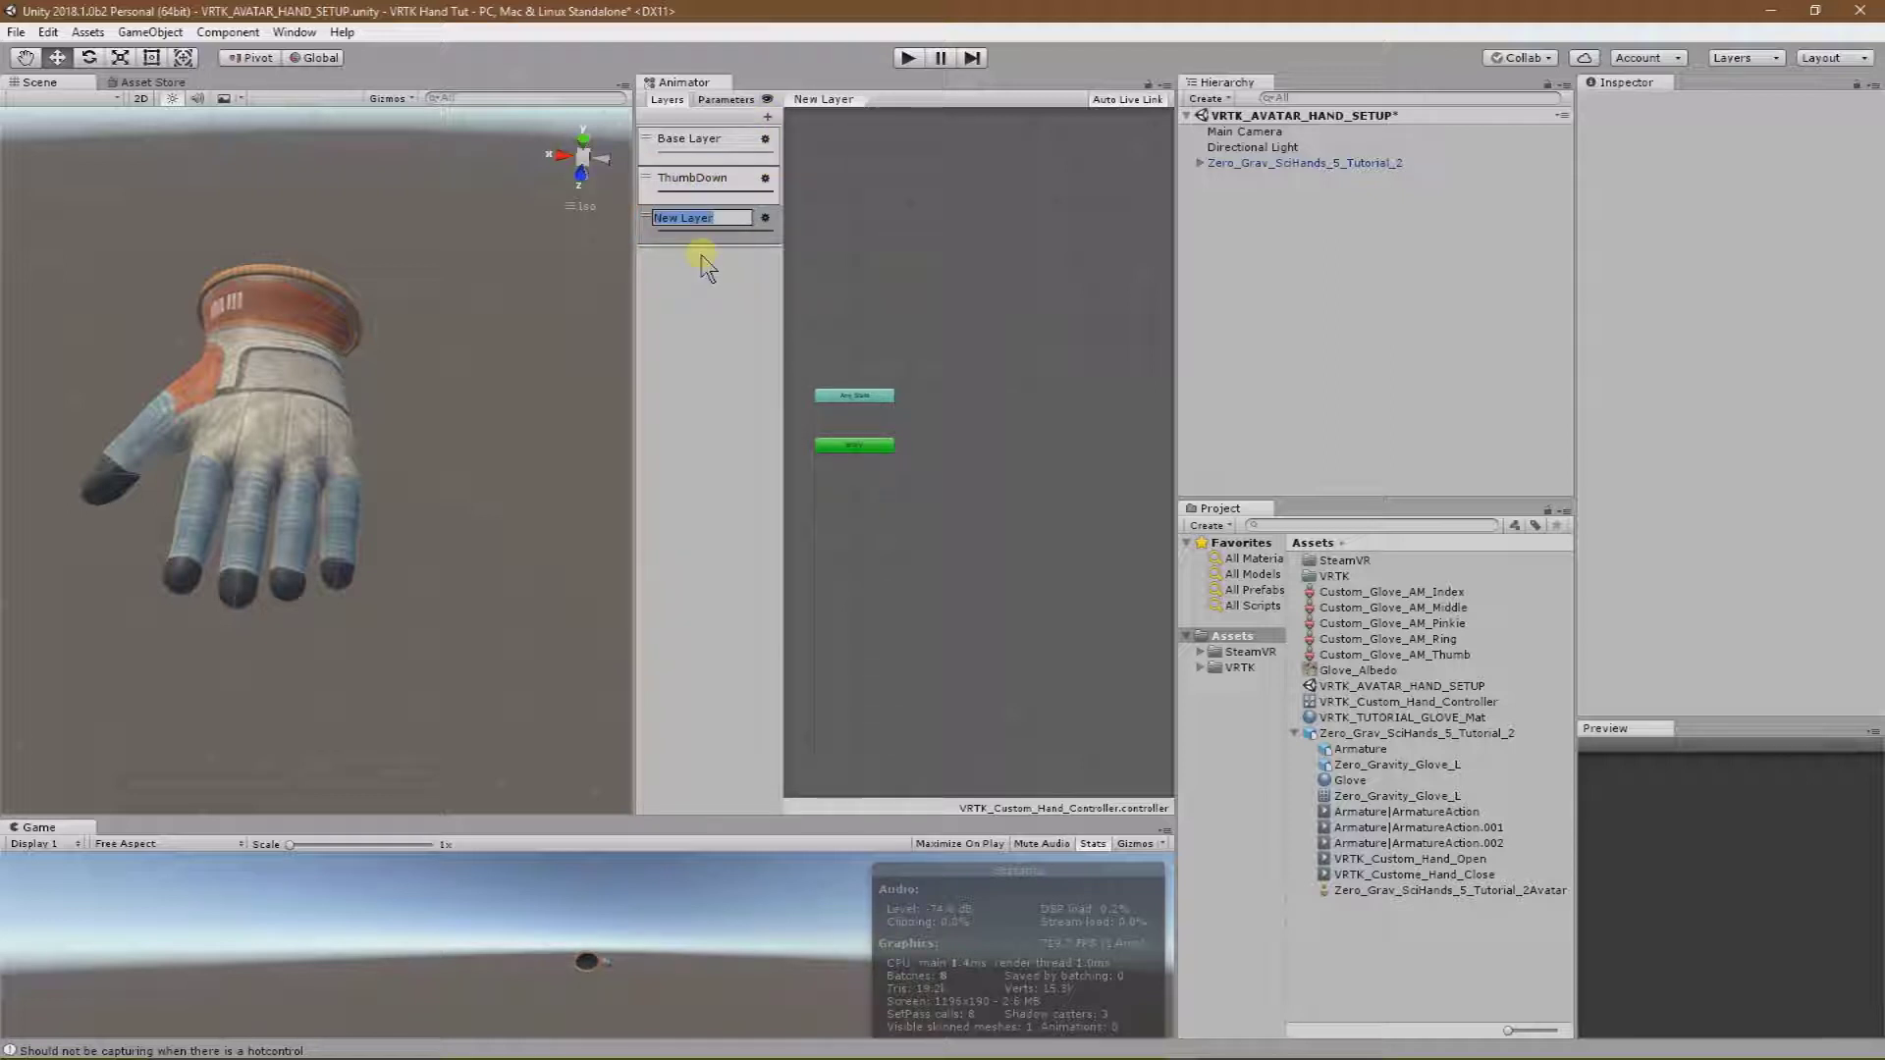
type("IndexDown")
key("Return")
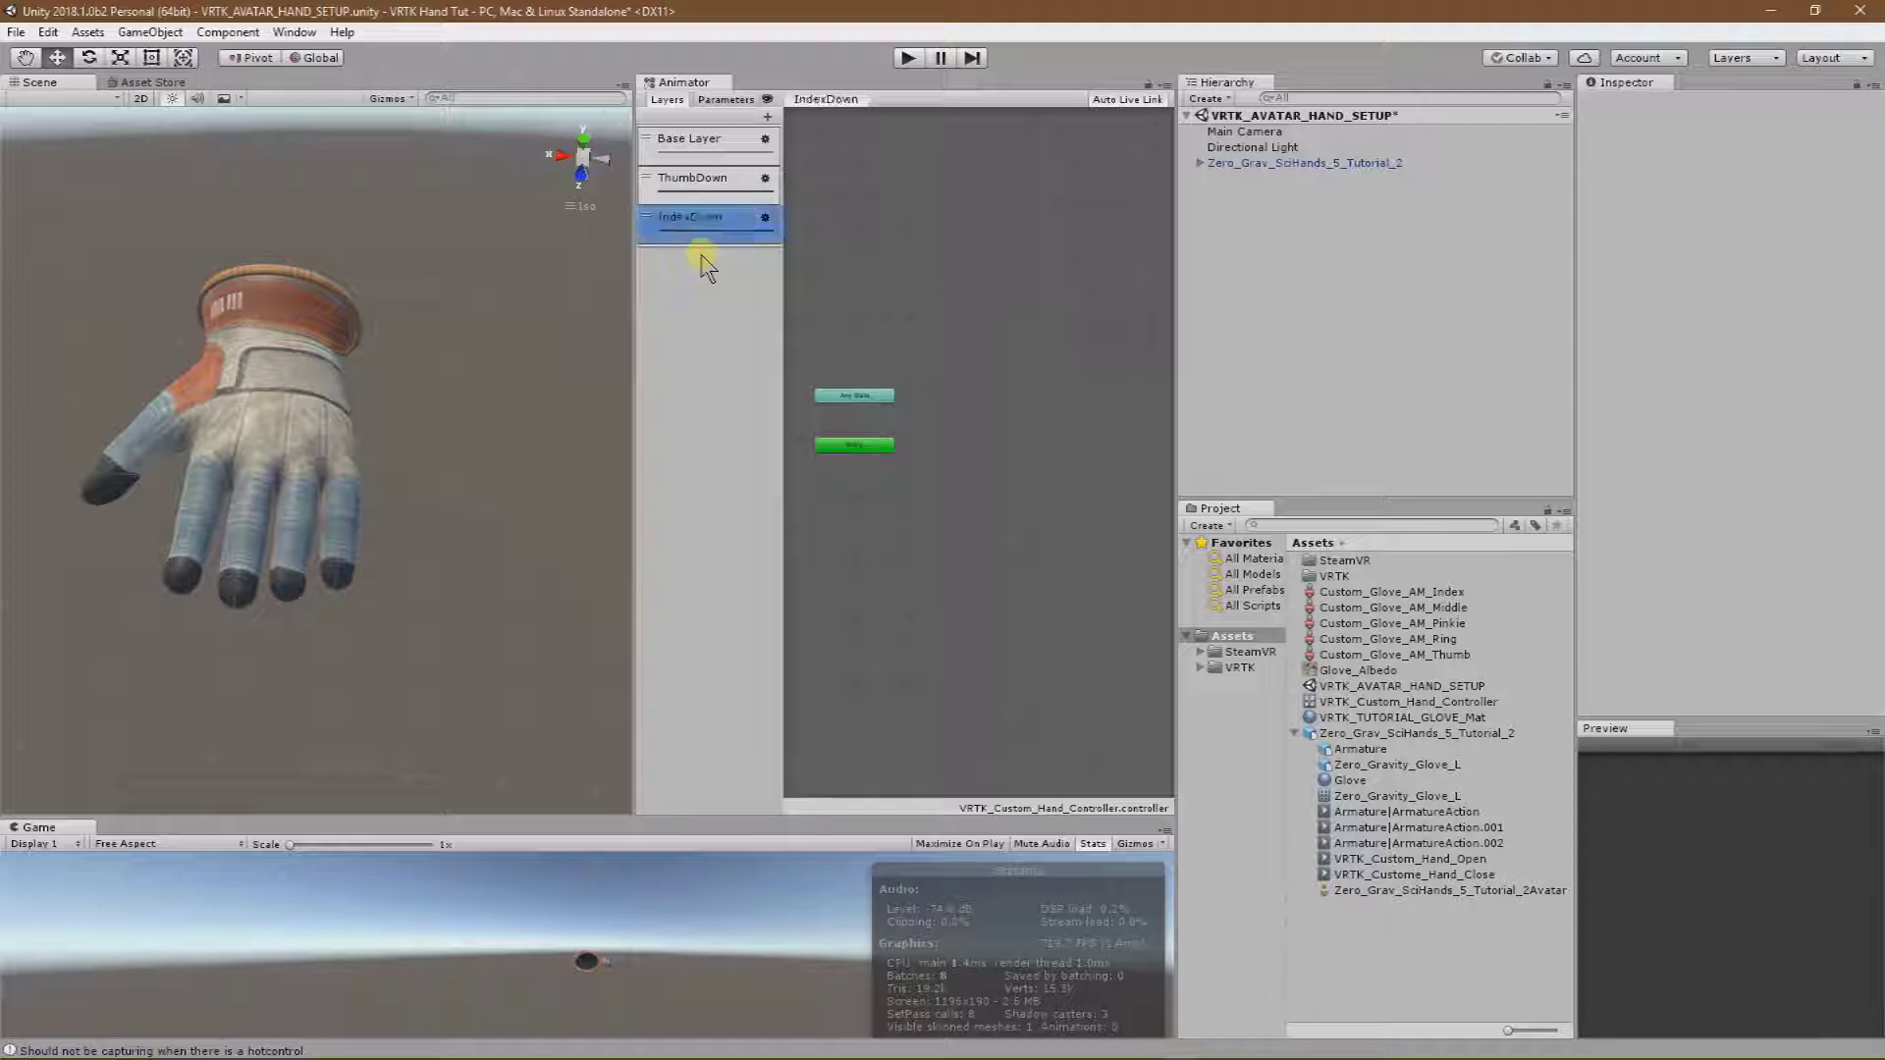
Add two animation layers named MiddleDown and RingDown below the IndexDown layer.
left_click(768, 118)
type("N")
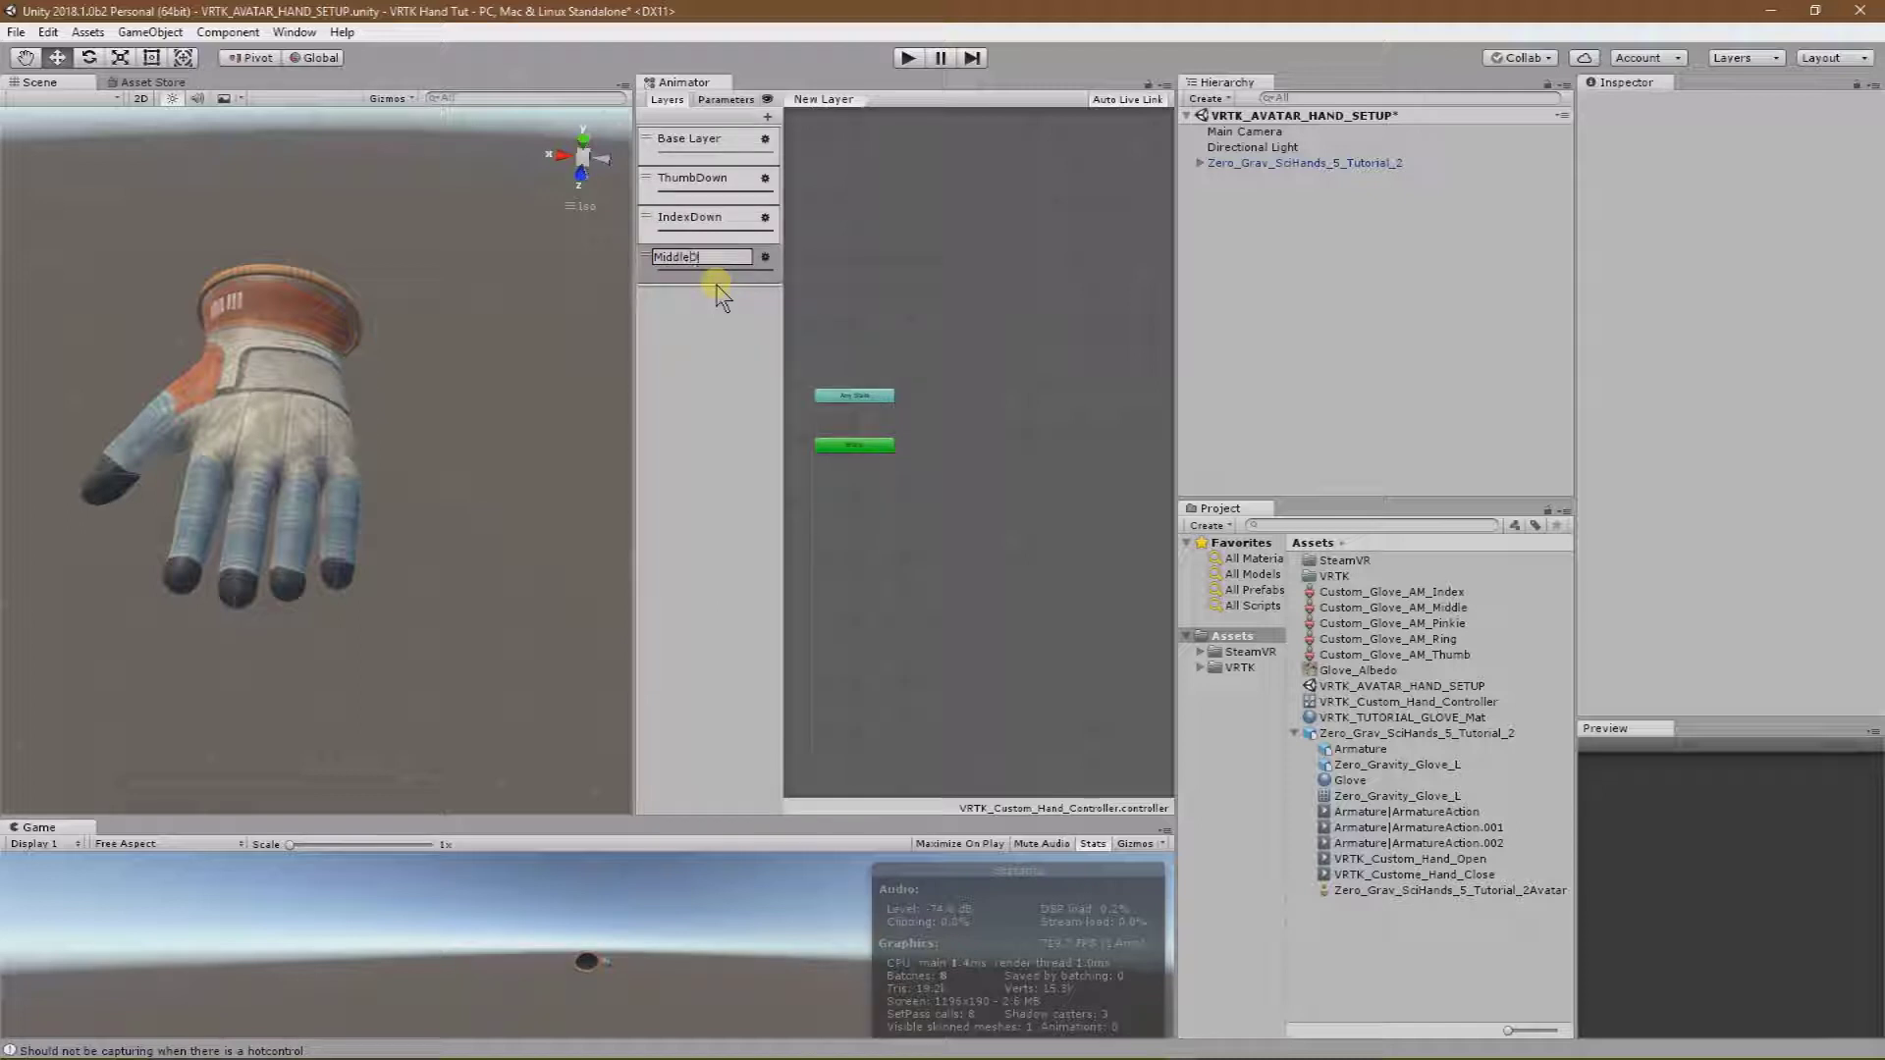
type("iddleDown")
key("Return")
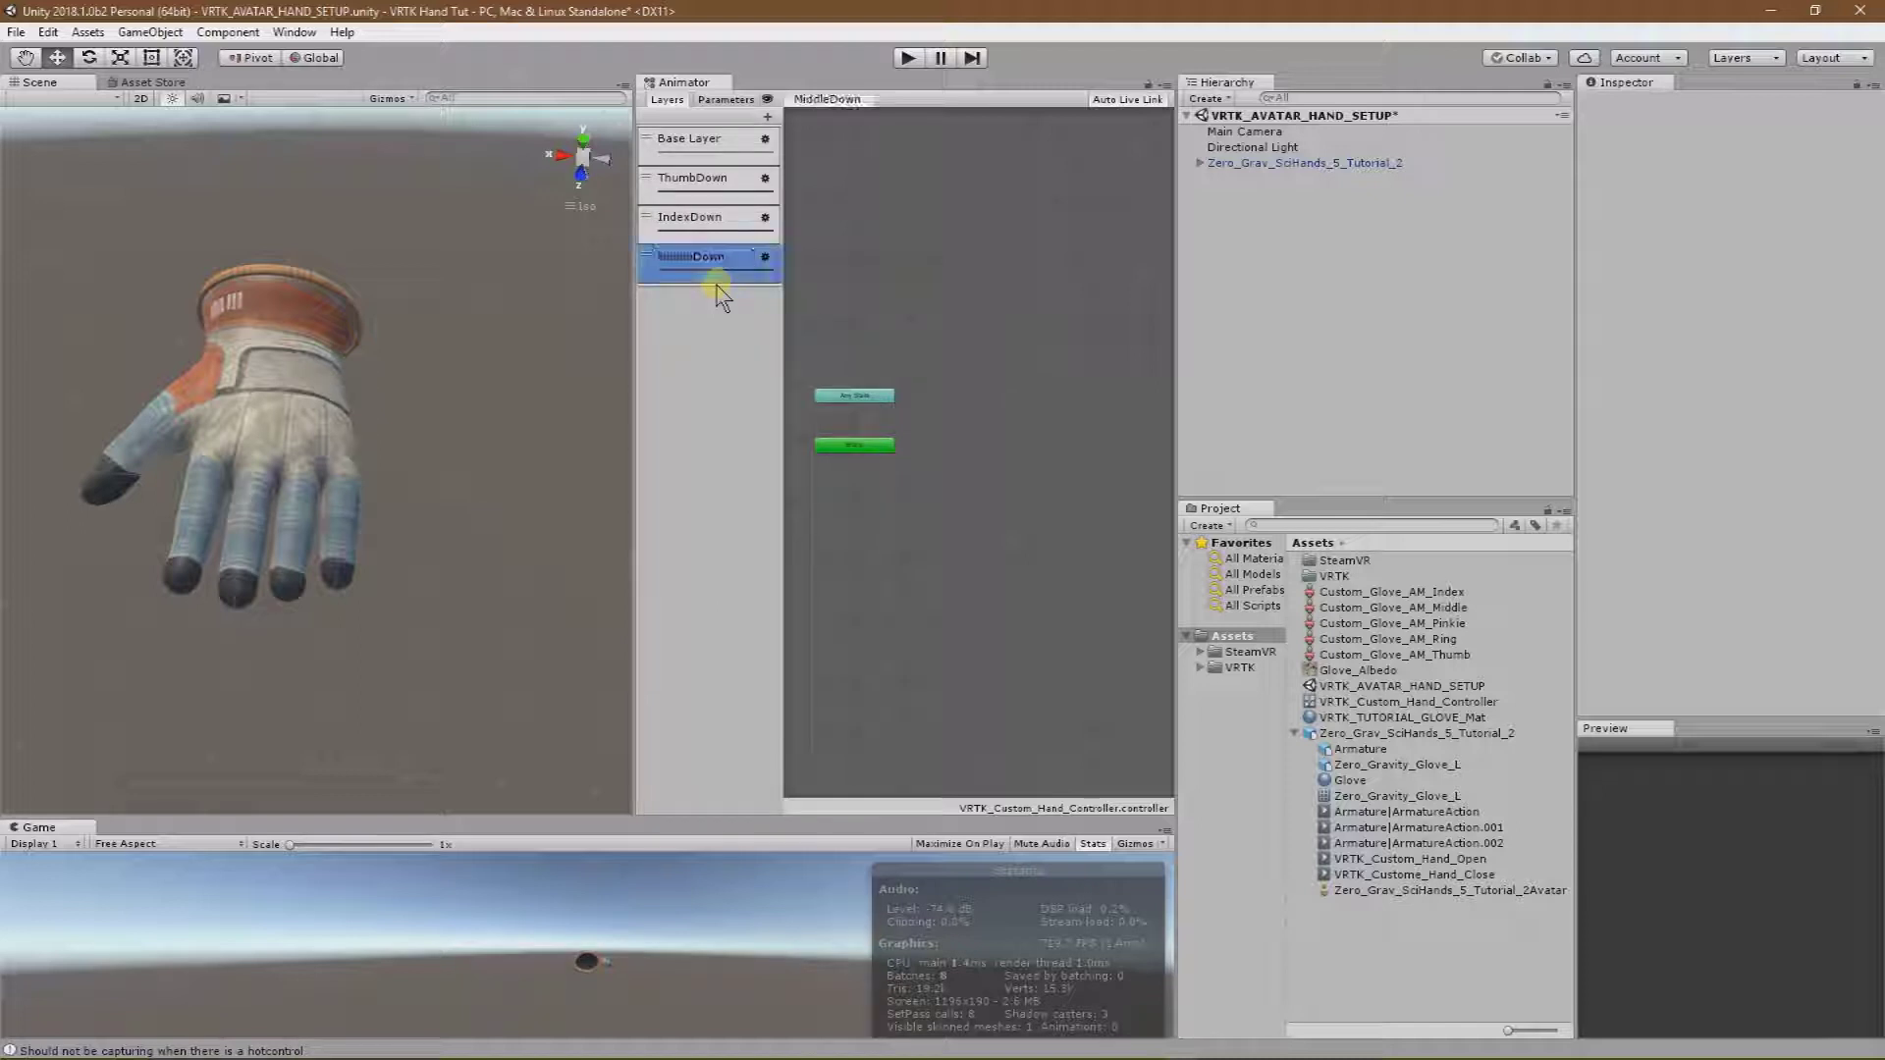
left_click(768, 117)
type("RingDown")
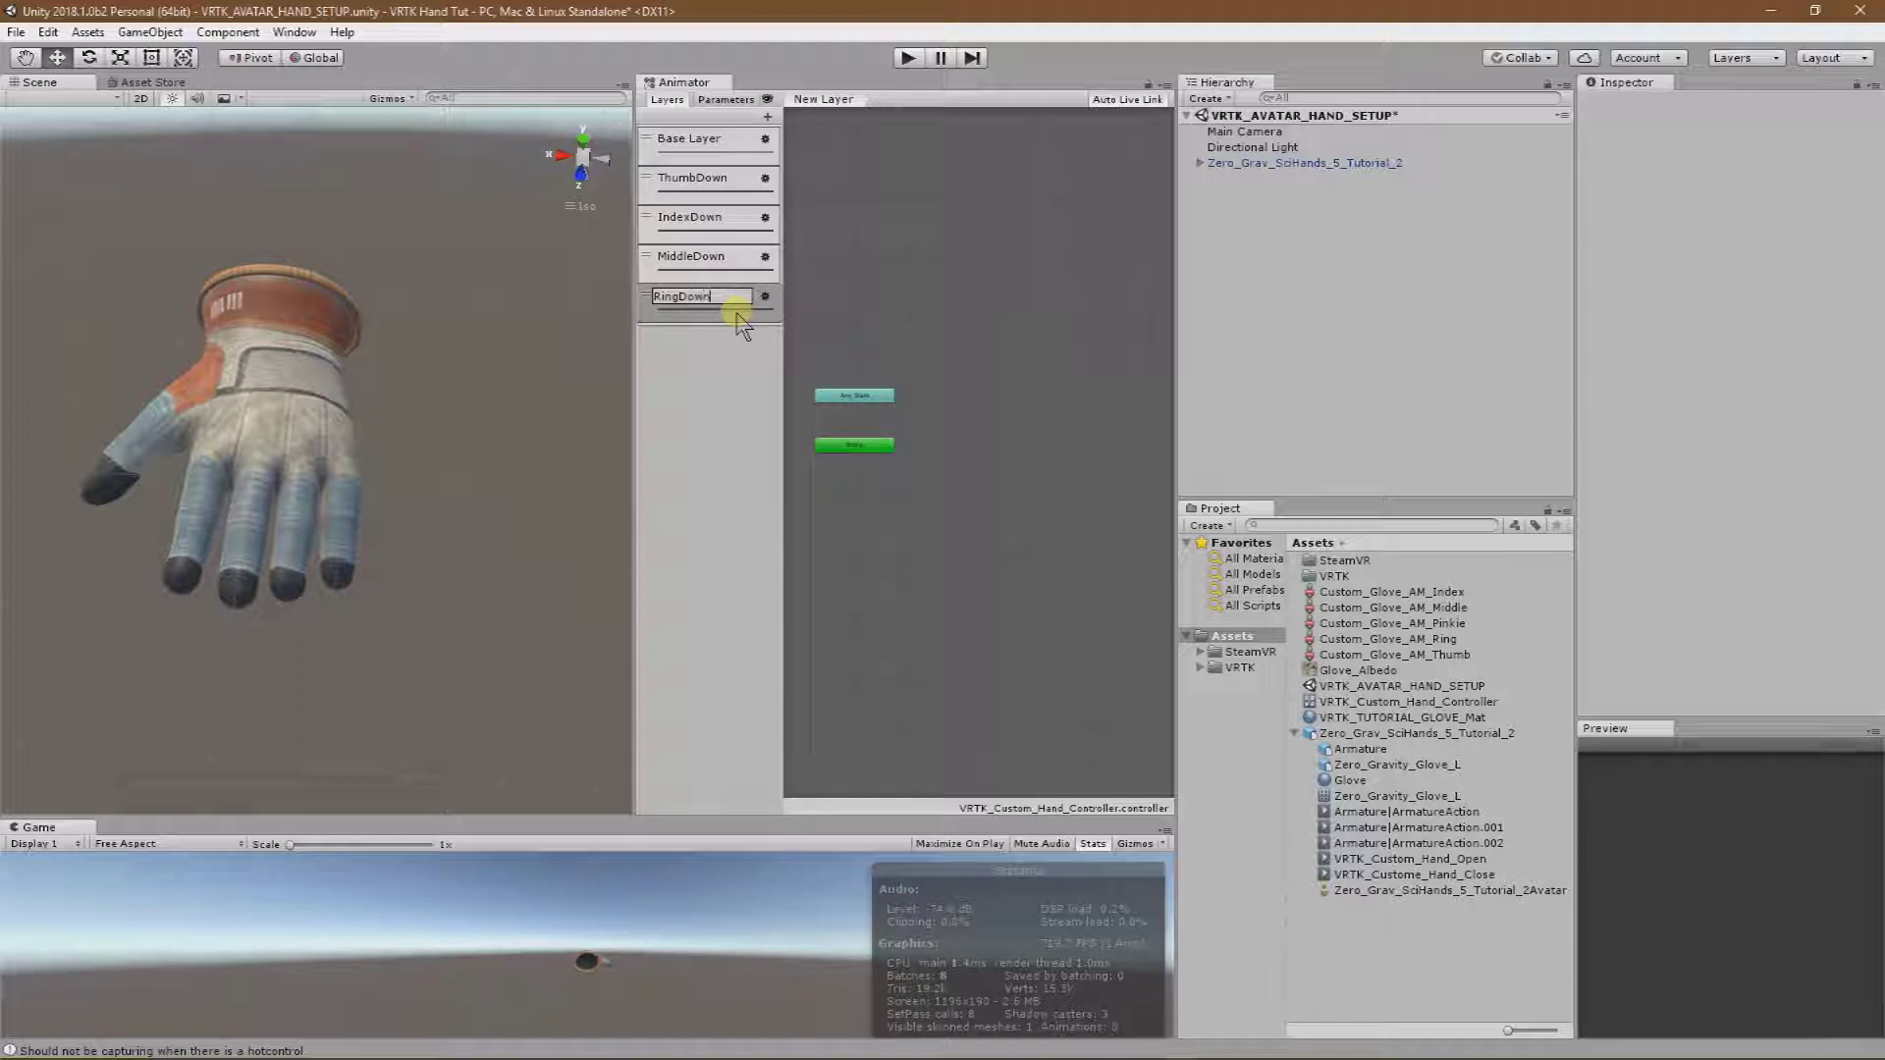
key("Return")
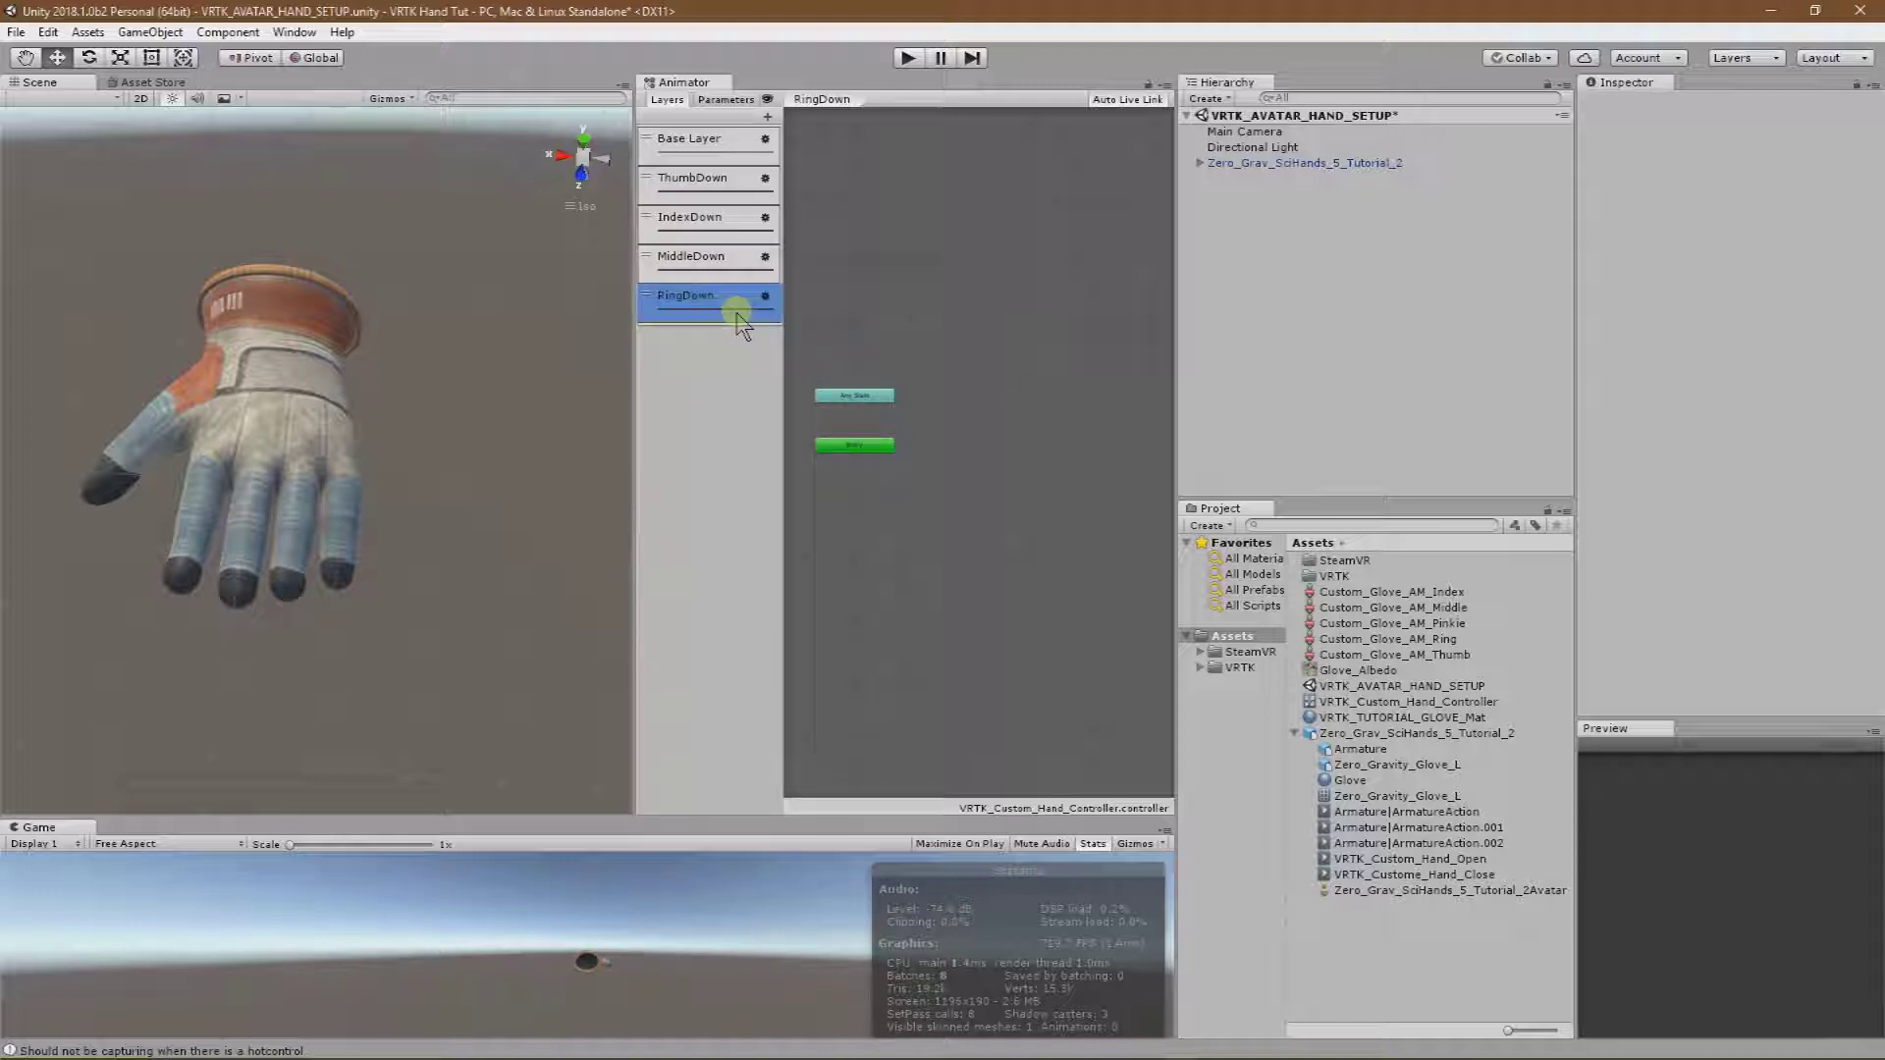
Add an animation layer named PinkieDown below the RingDown layer.
left_click(768, 116)
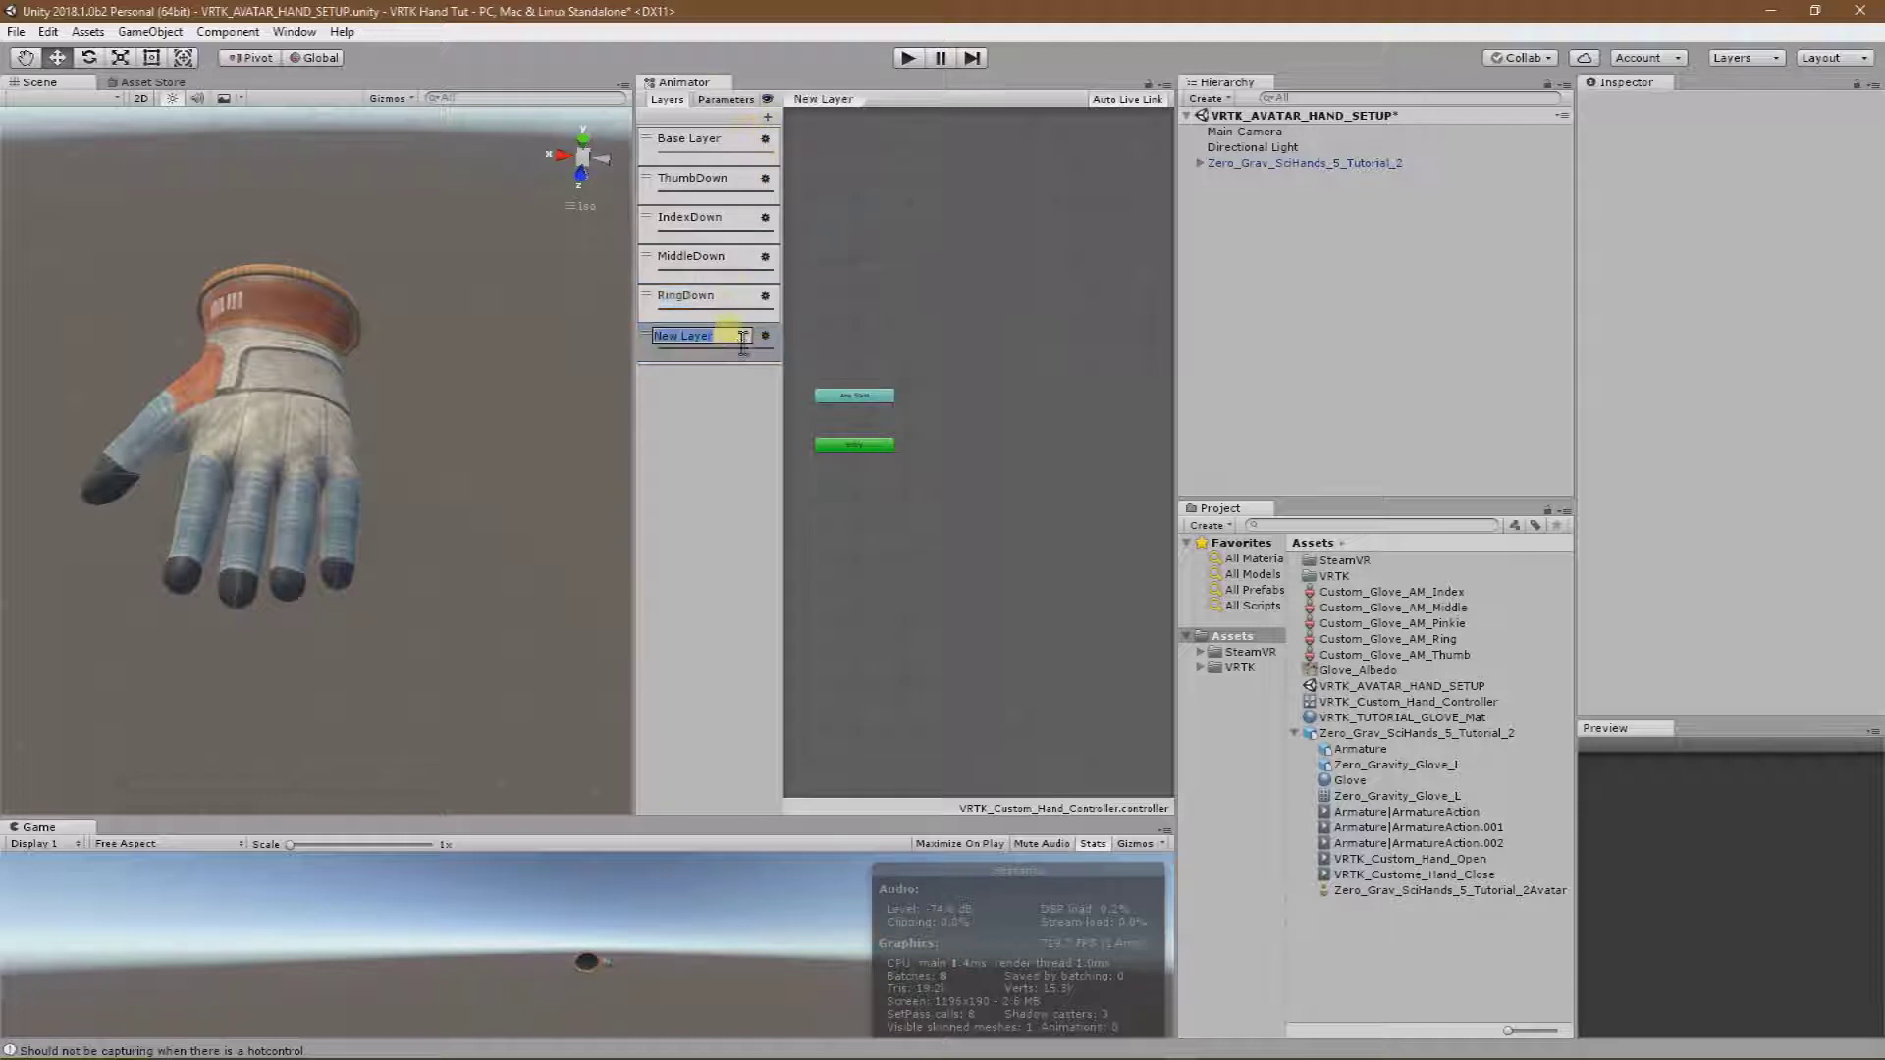
type("PinkieDown")
key("Return")
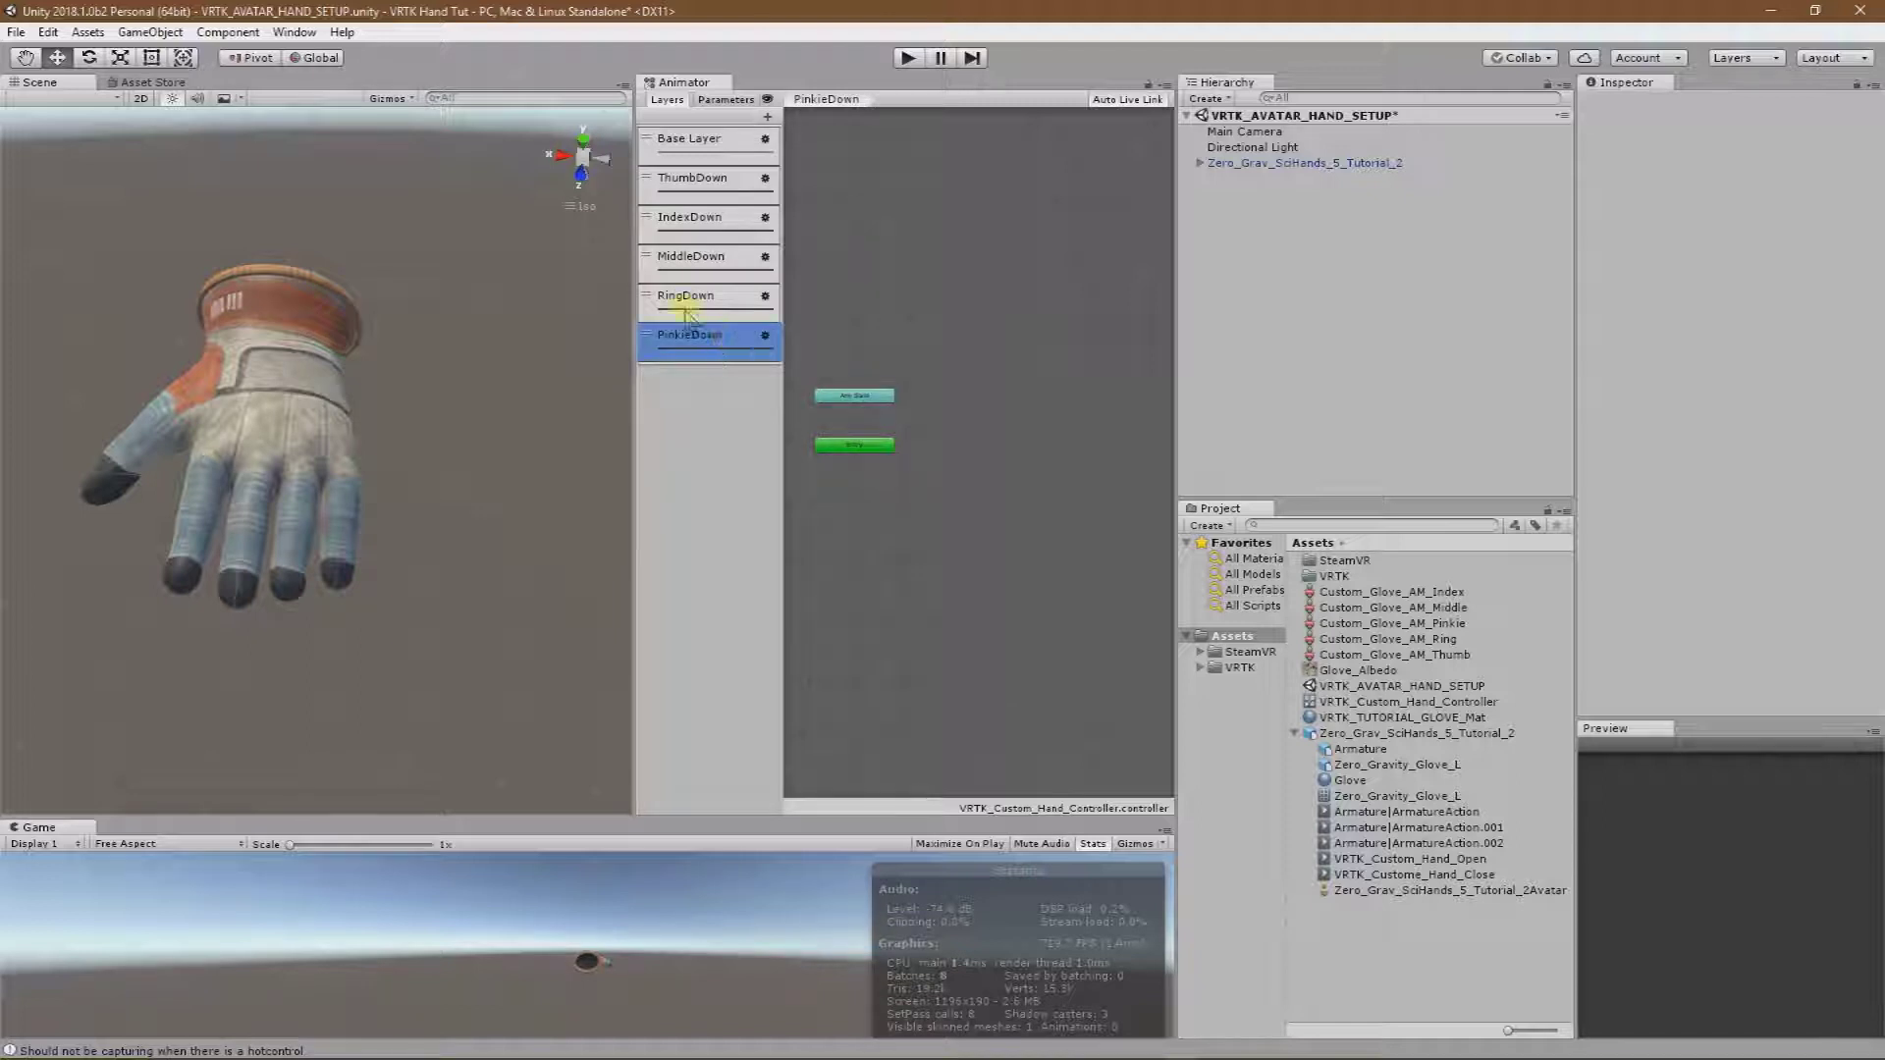
Add the VRTK_Custom_Hand_Open clip as a state in the Base Layer and place it beside the Entry node.
left_click(714, 146)
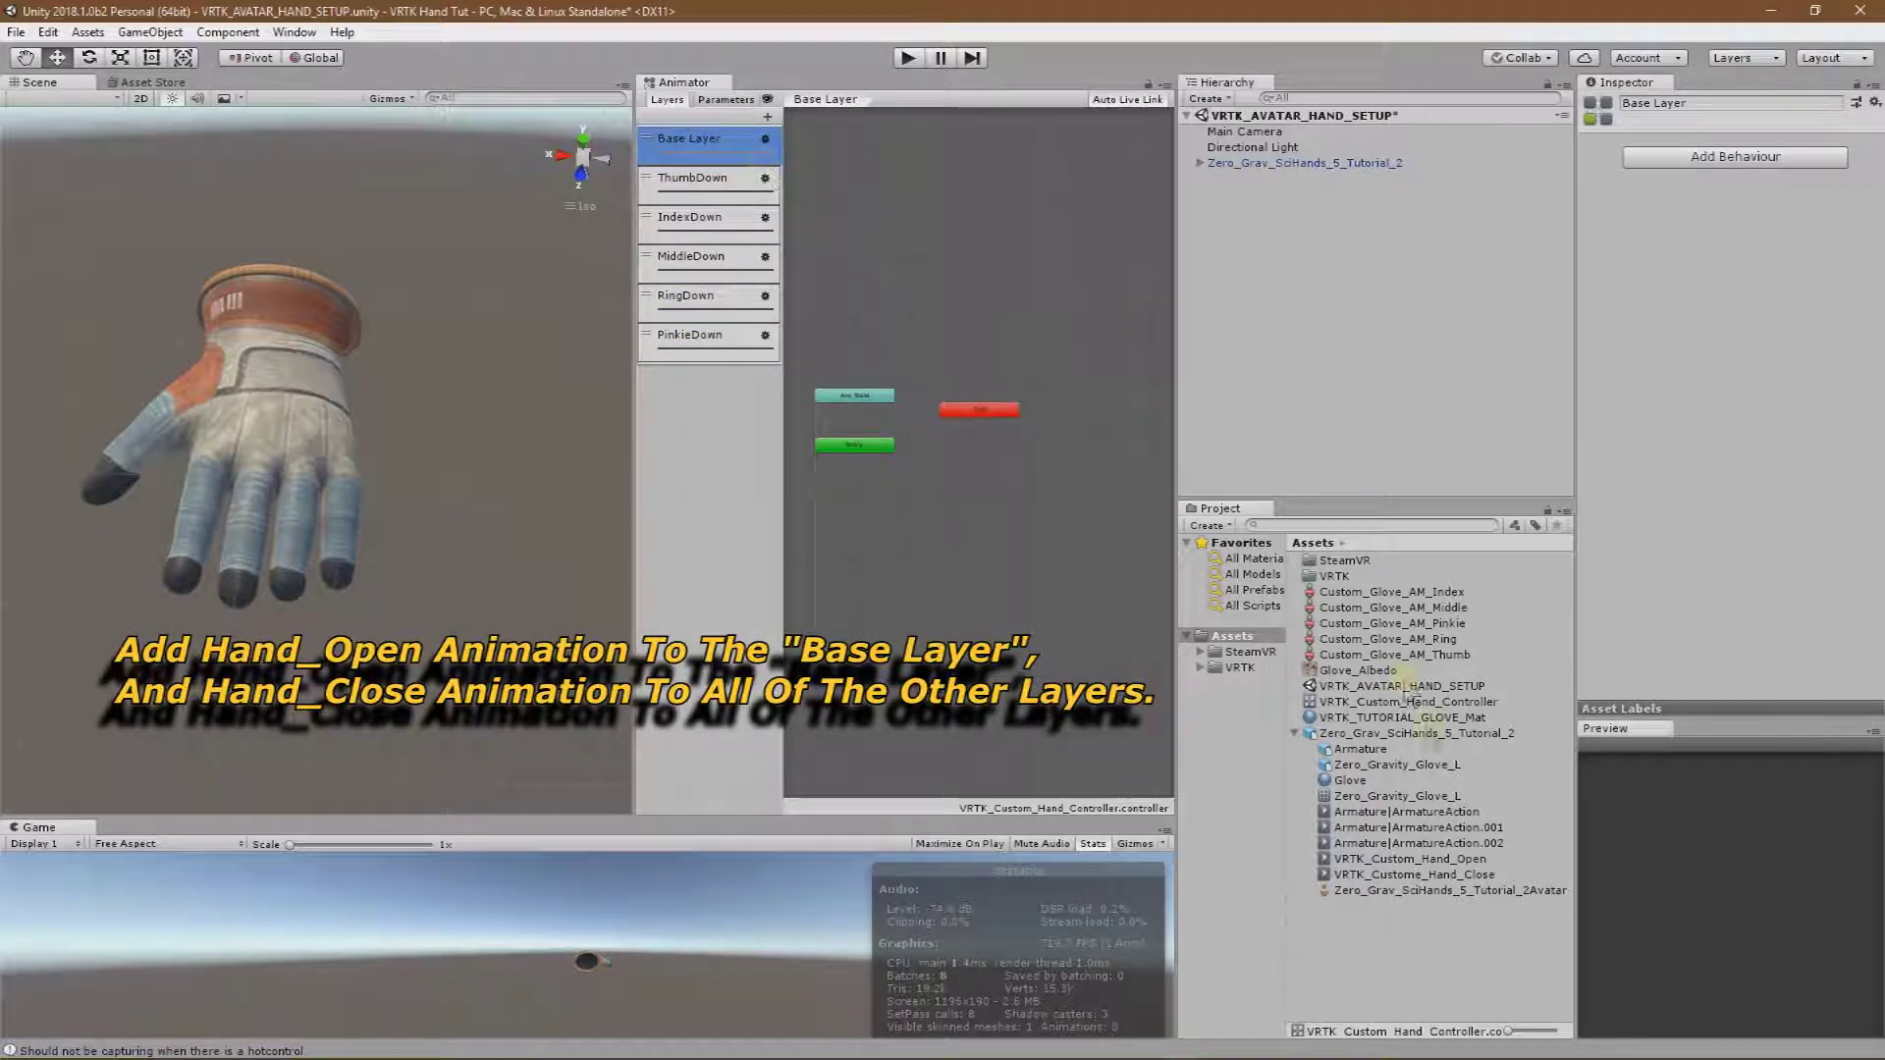
left_click_drag(1445, 860, 964, 443)
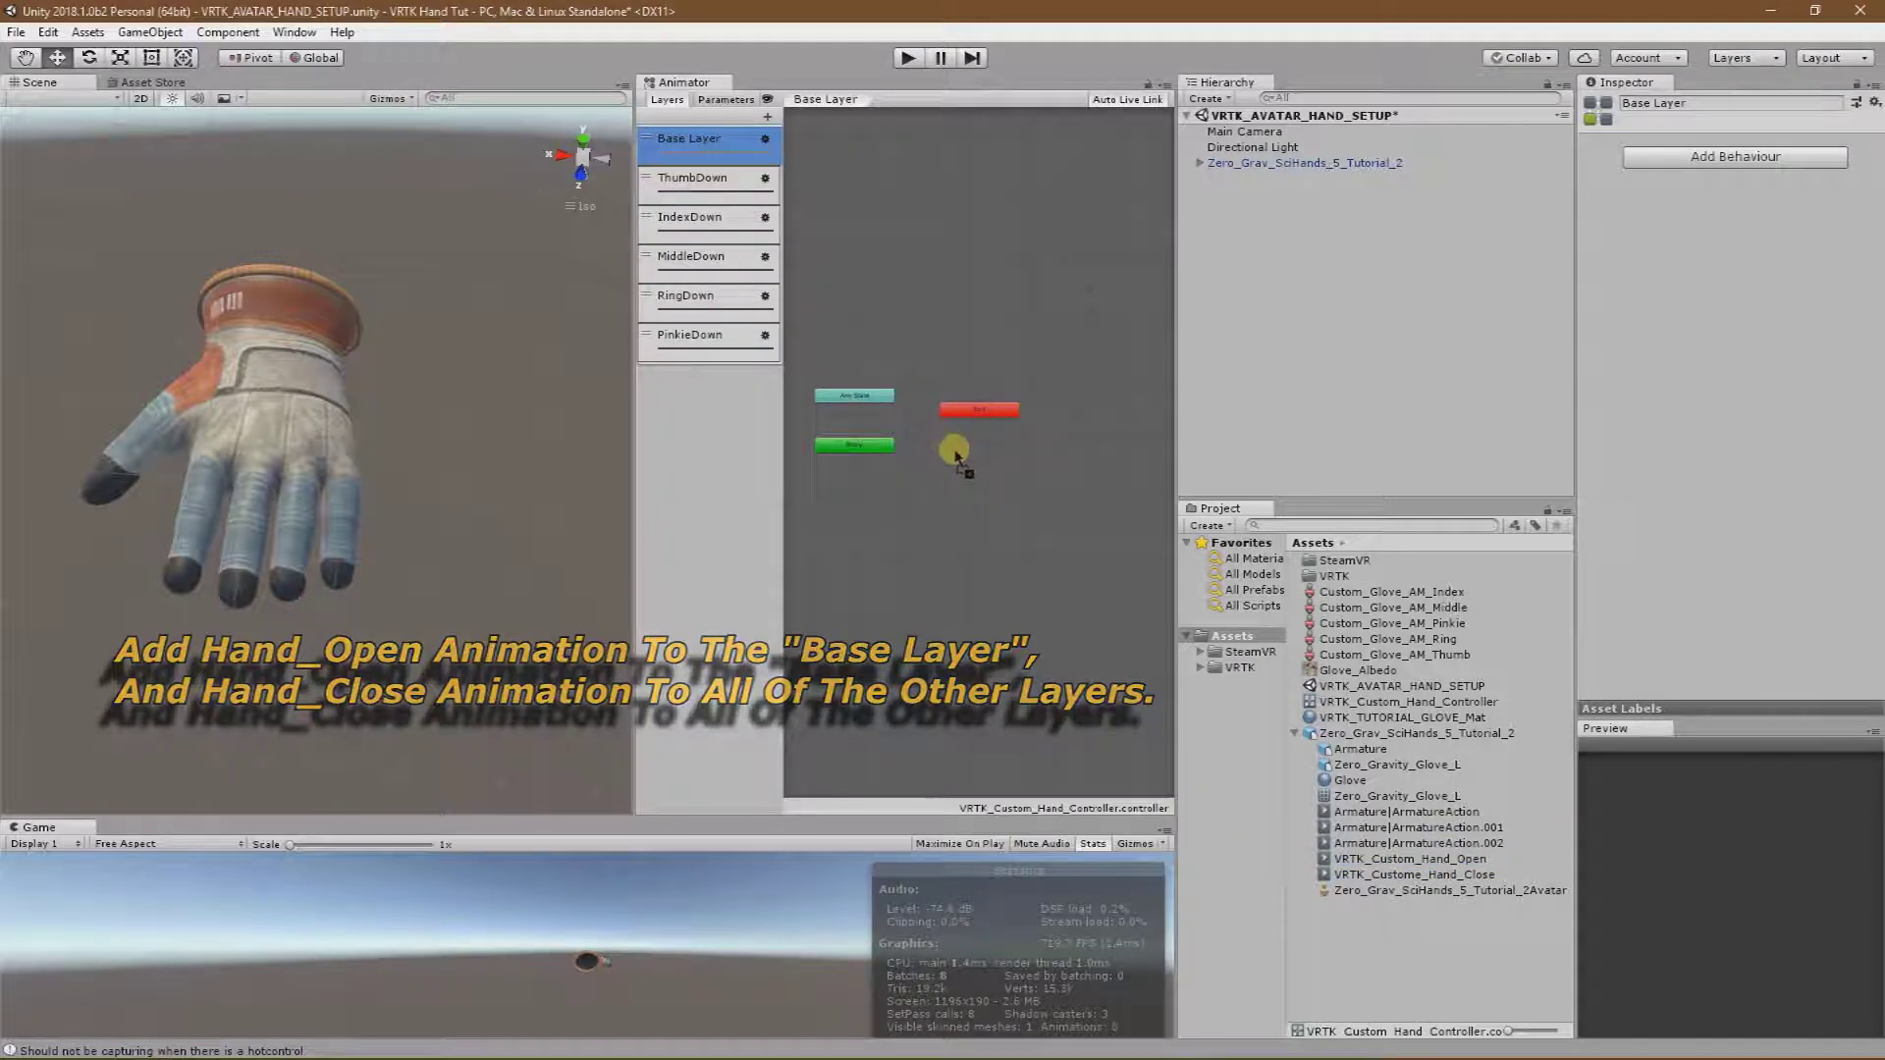
left_click_drag(1021, 454, 987, 460)
scroll(987, 459, "up", 5)
middle_click_drag(1001, 462, 1019, 457)
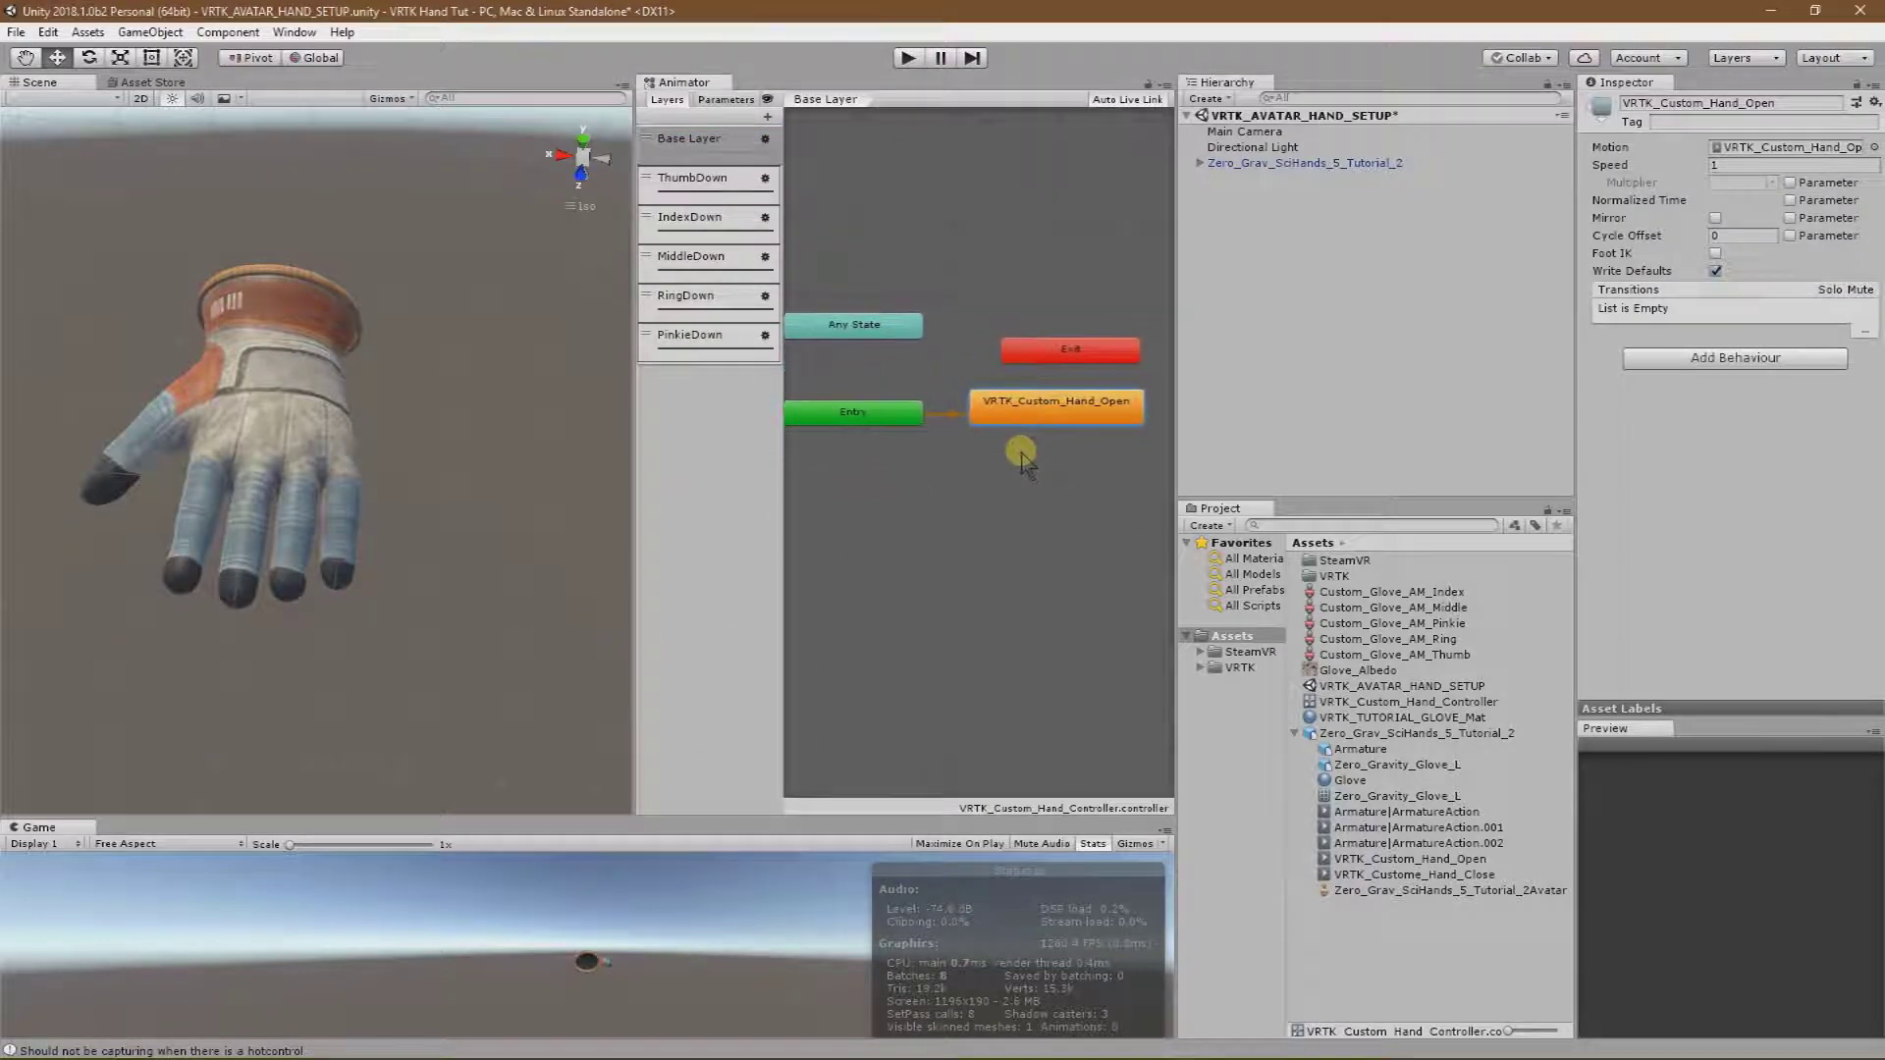
Add the VRTK_Custome_Hand_Close clip as a state in the ThumbDown layer and place it above the Any State node.
left_click(710, 183)
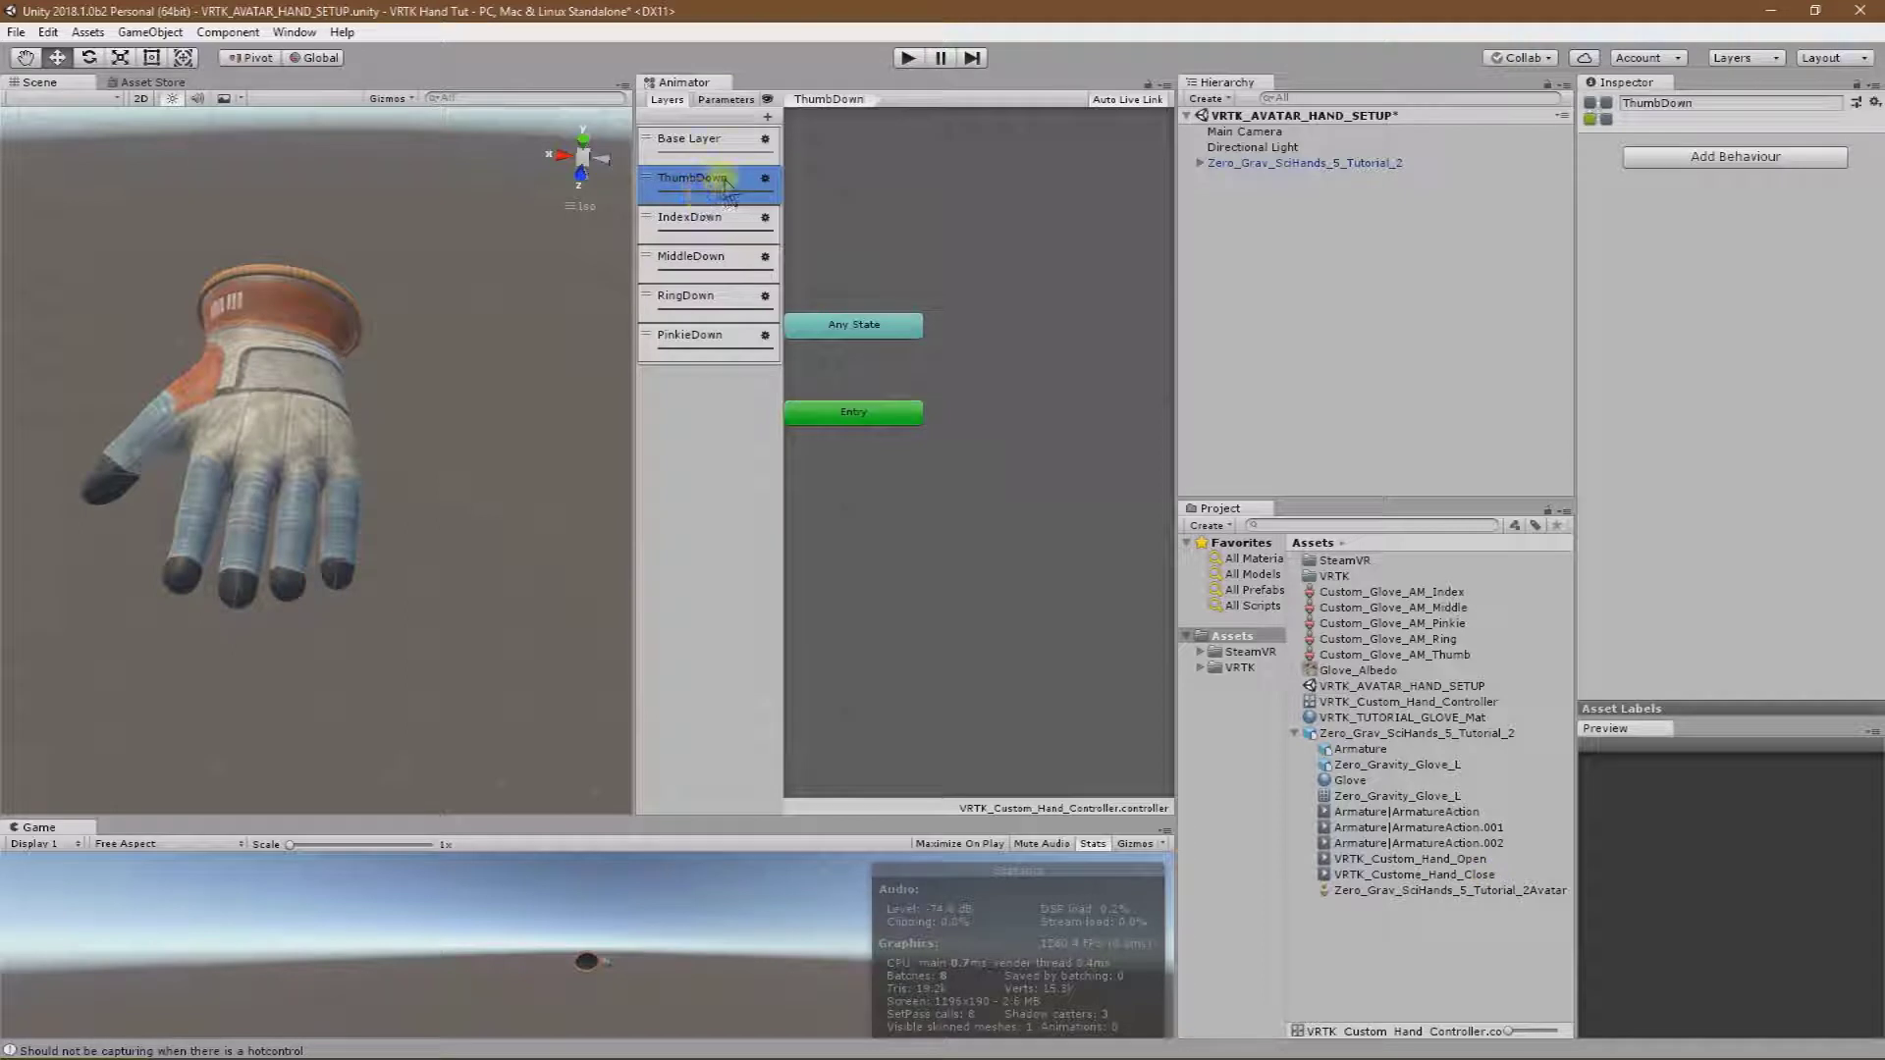
left_click(1419, 877)
left_click_drag(1420, 884, 1017, 336)
left_click_drag(1023, 280, 990, 224)
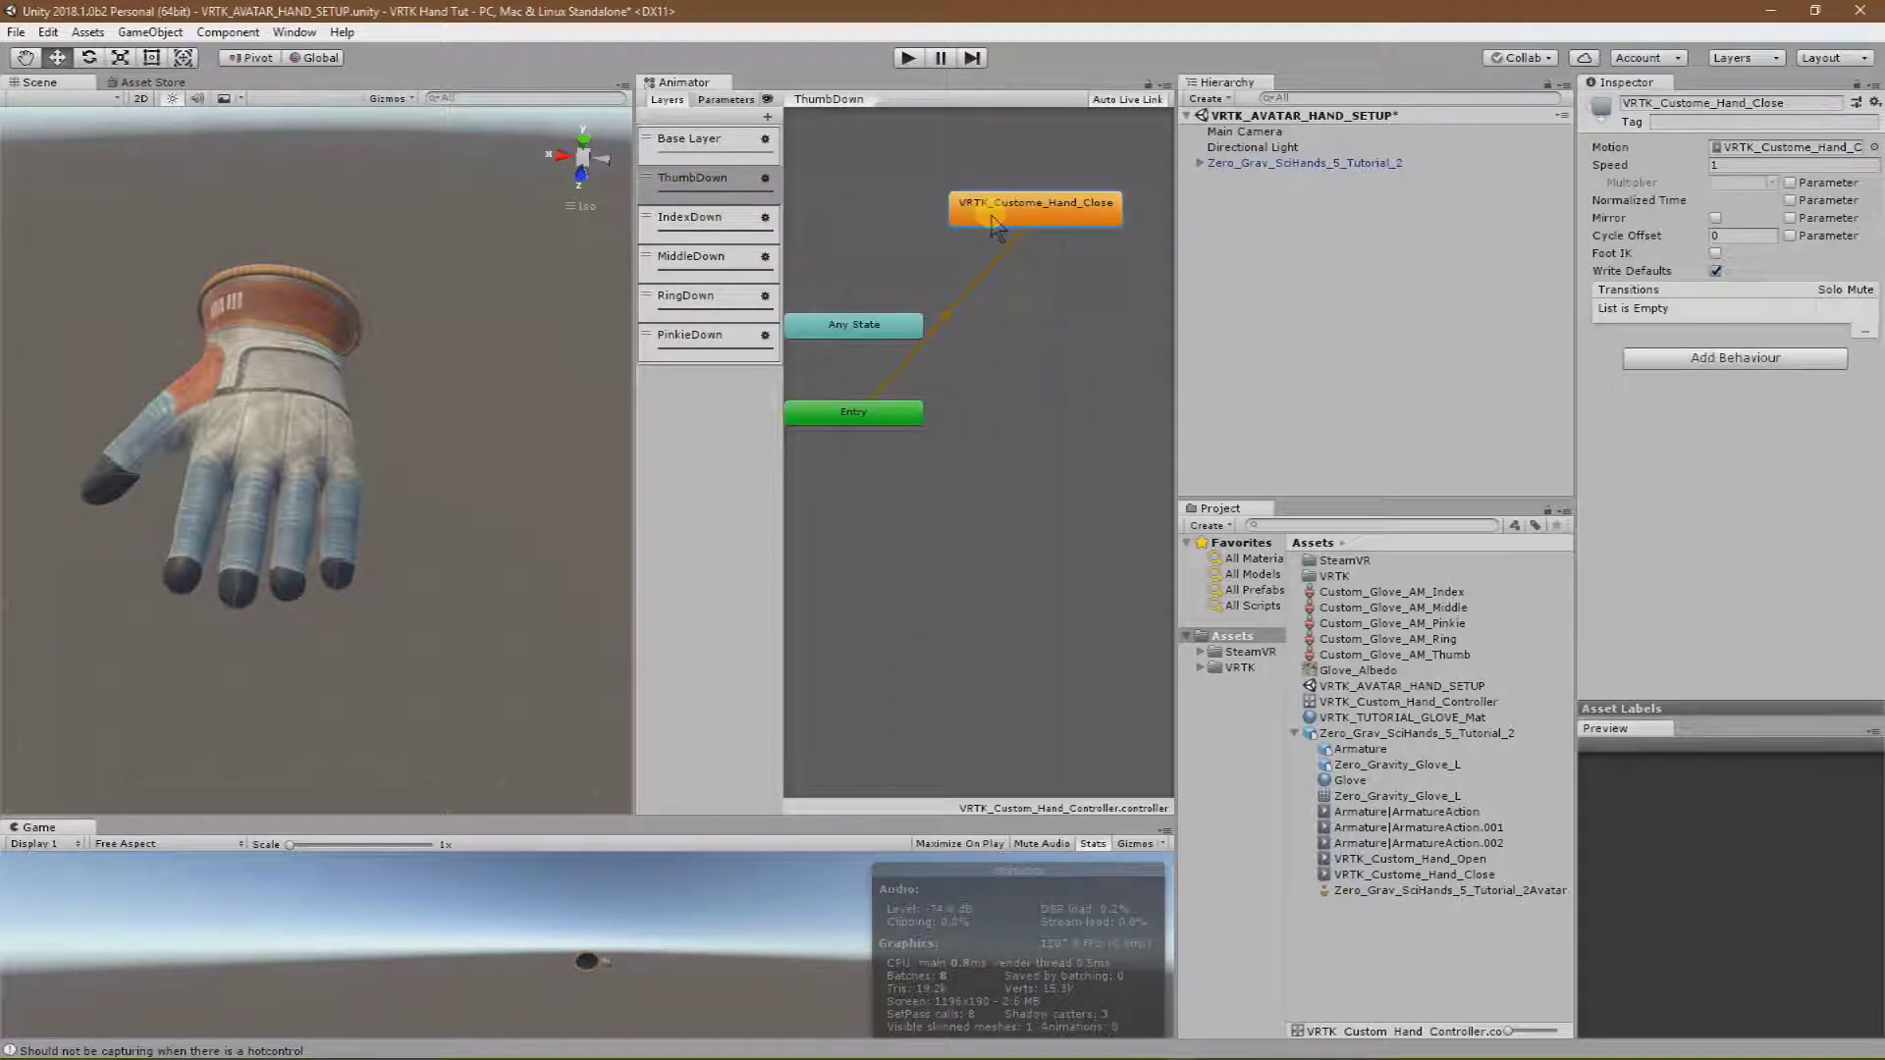
Add the VRTK_Custome_Hand_Close clip as a state in both the IndexDown and MiddleDown layers.
left_click(693, 218)
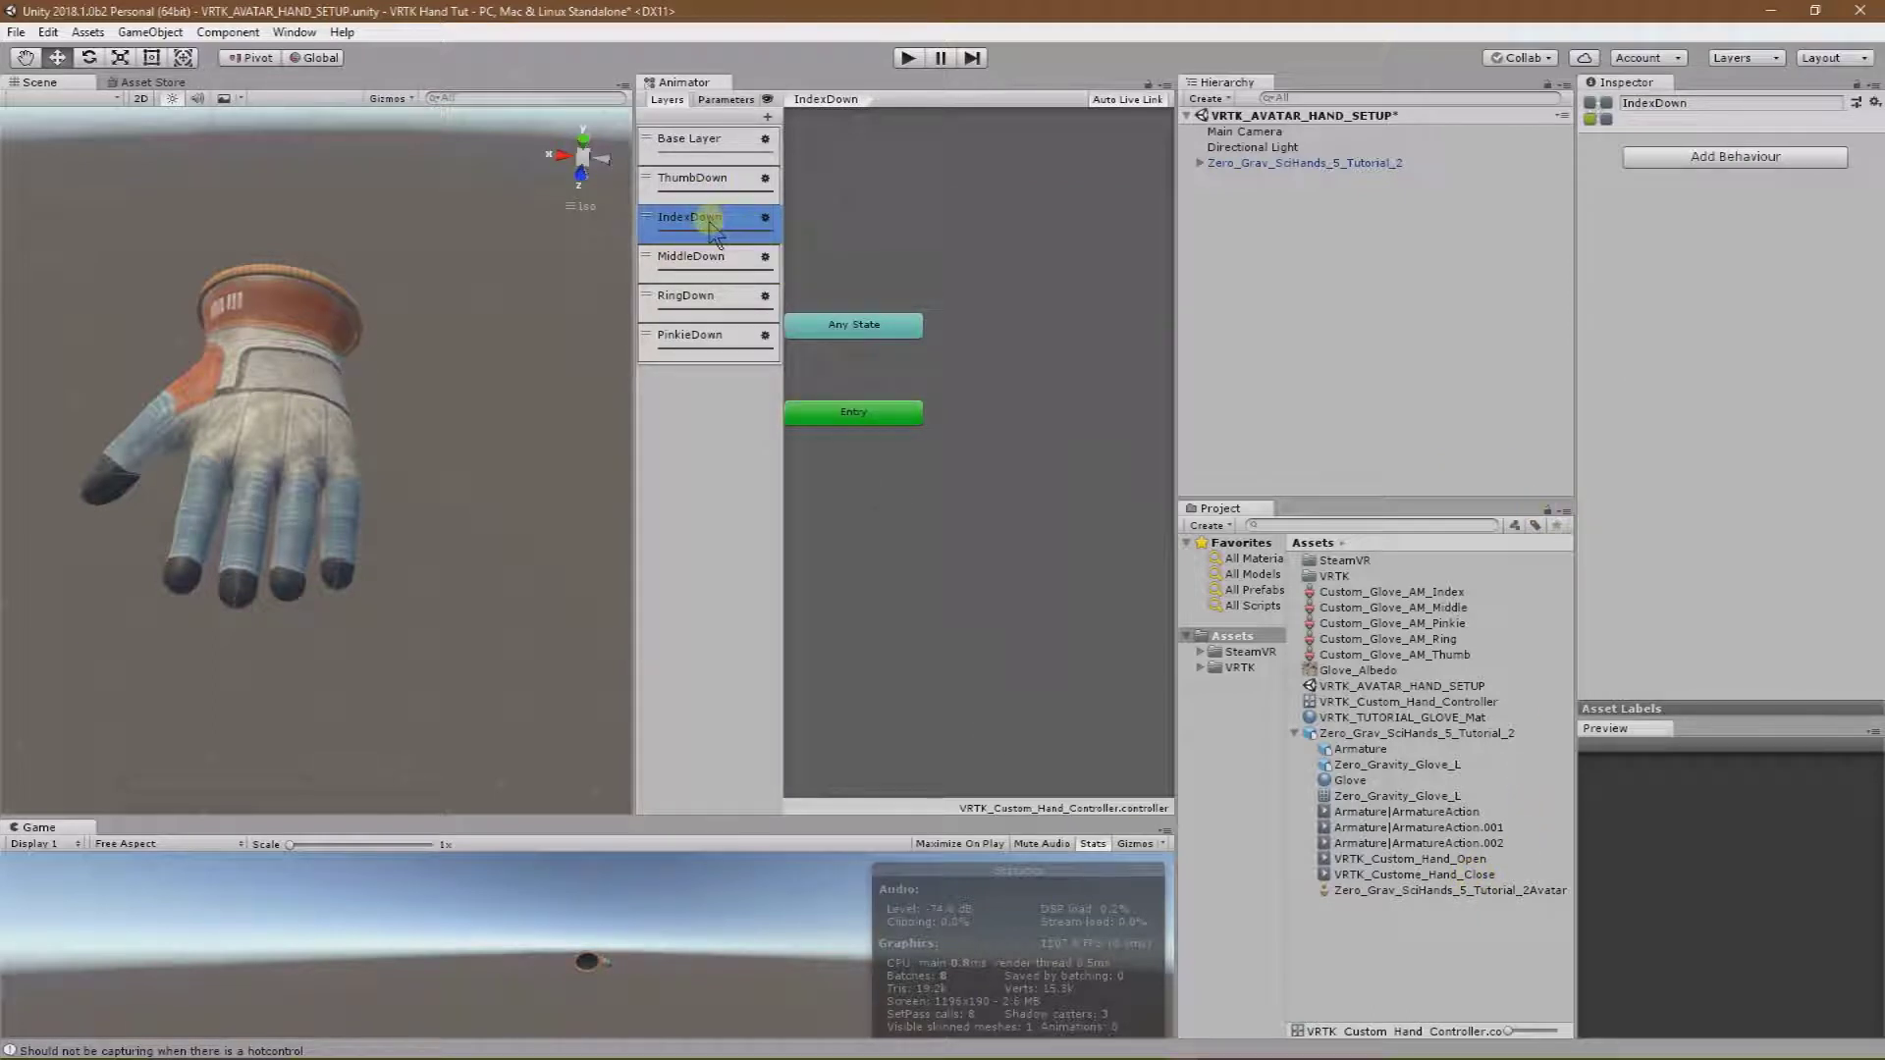
left_click_drag(1473, 888, 1024, 329)
left_click(679, 246)
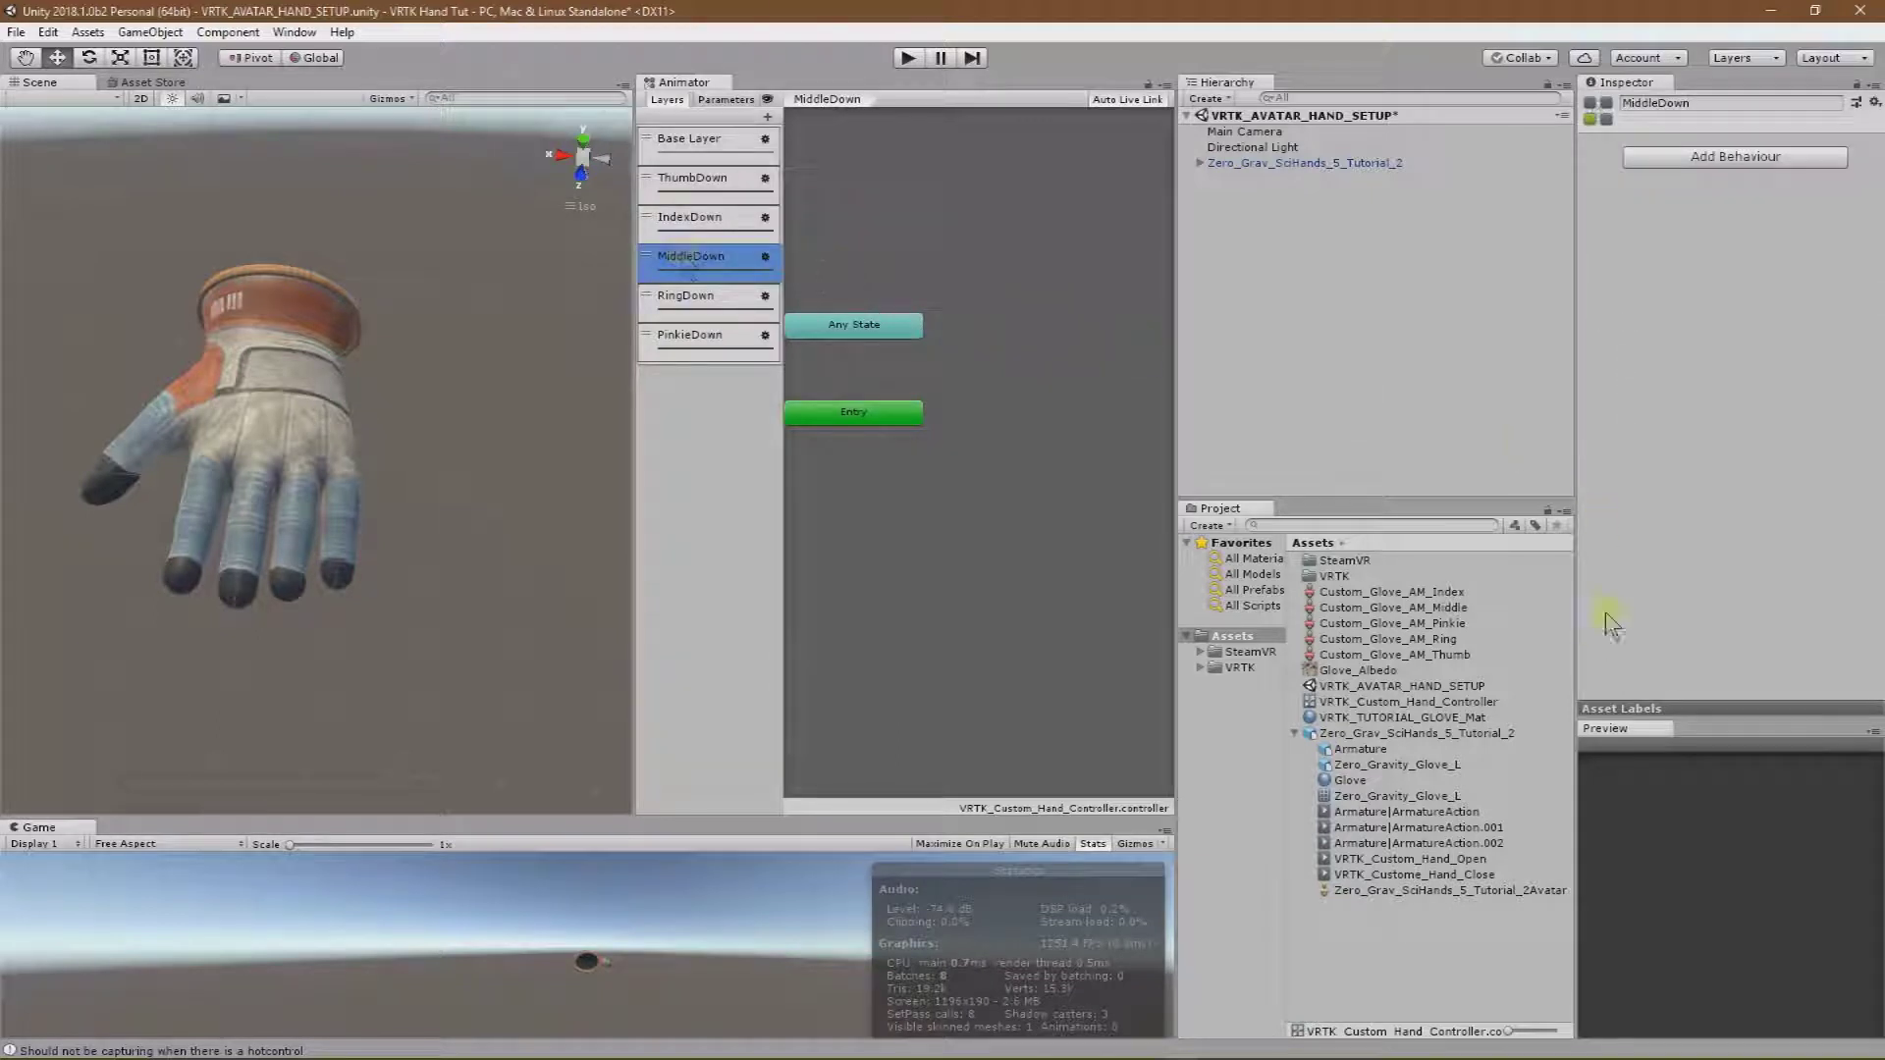
left_click_drag(1472, 888, 1023, 359)
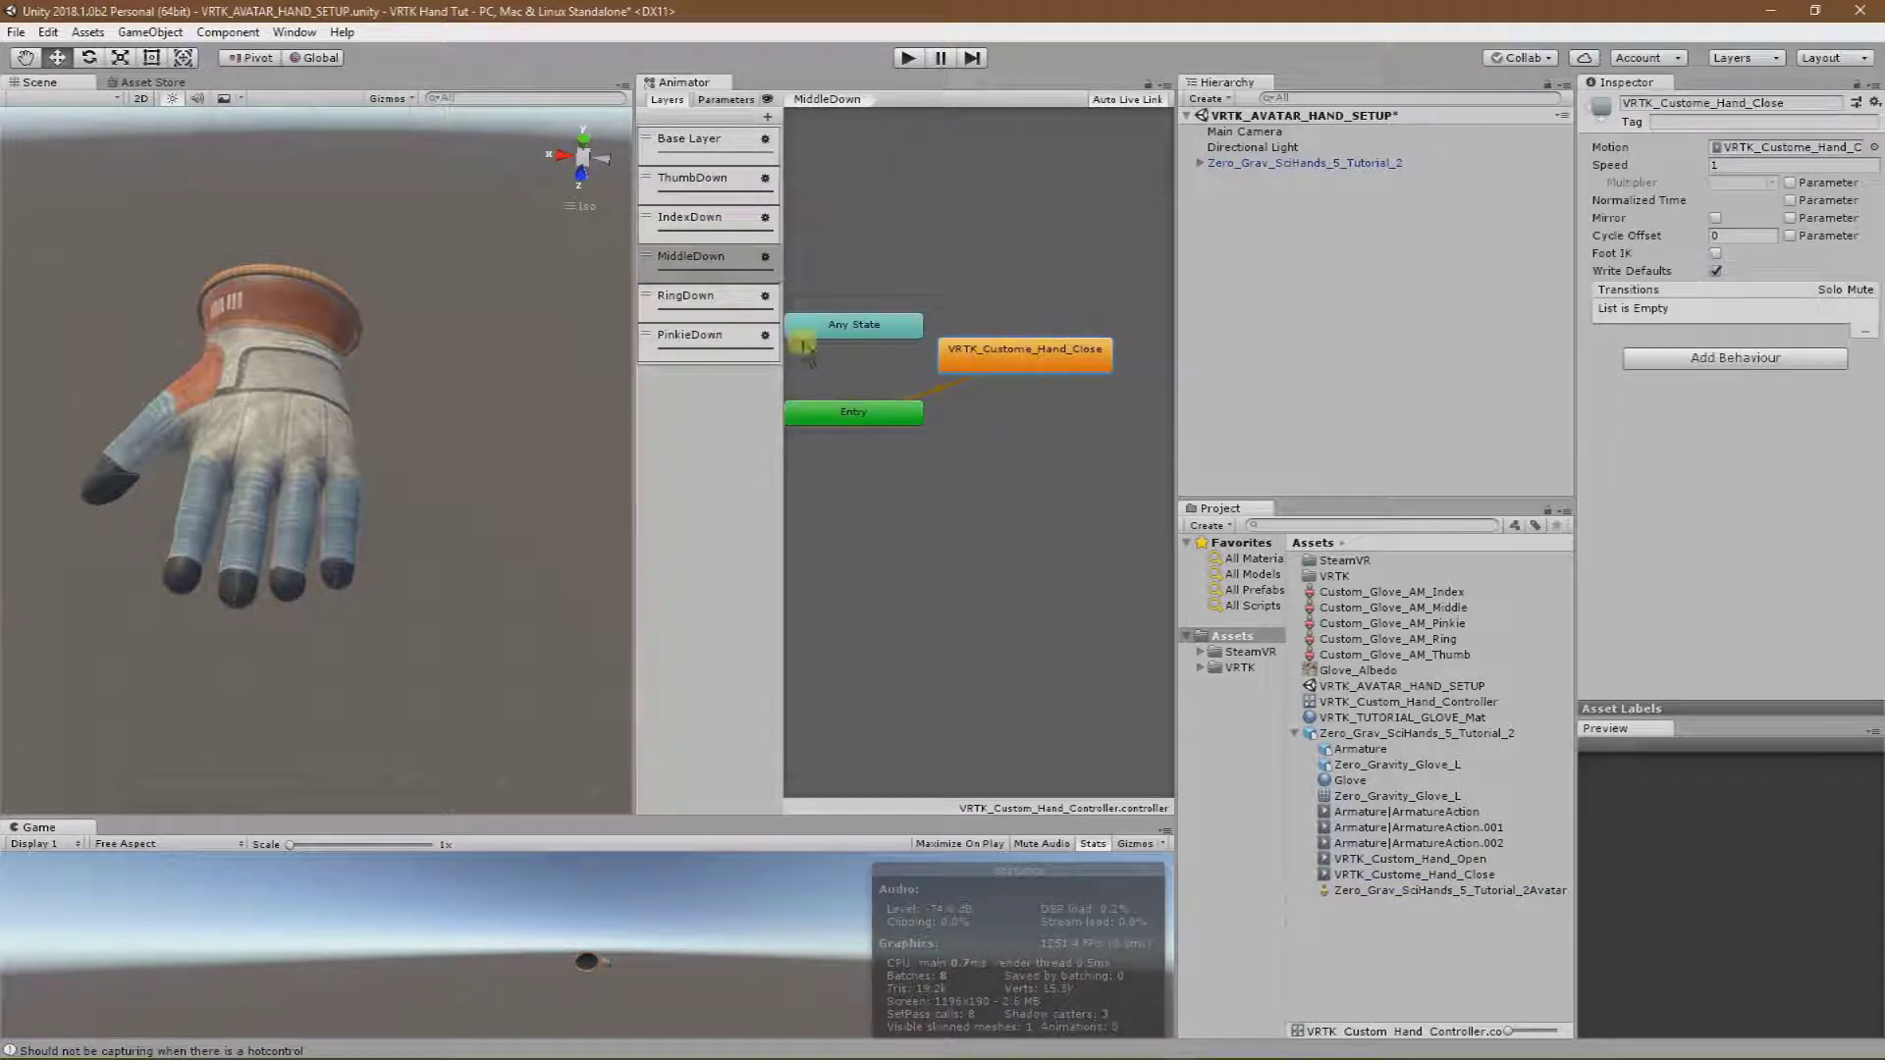
Add the VRTK_Custome_Hand_Close clip as a state in both the RingDown and PinkieDown layers.
left_click(695, 297)
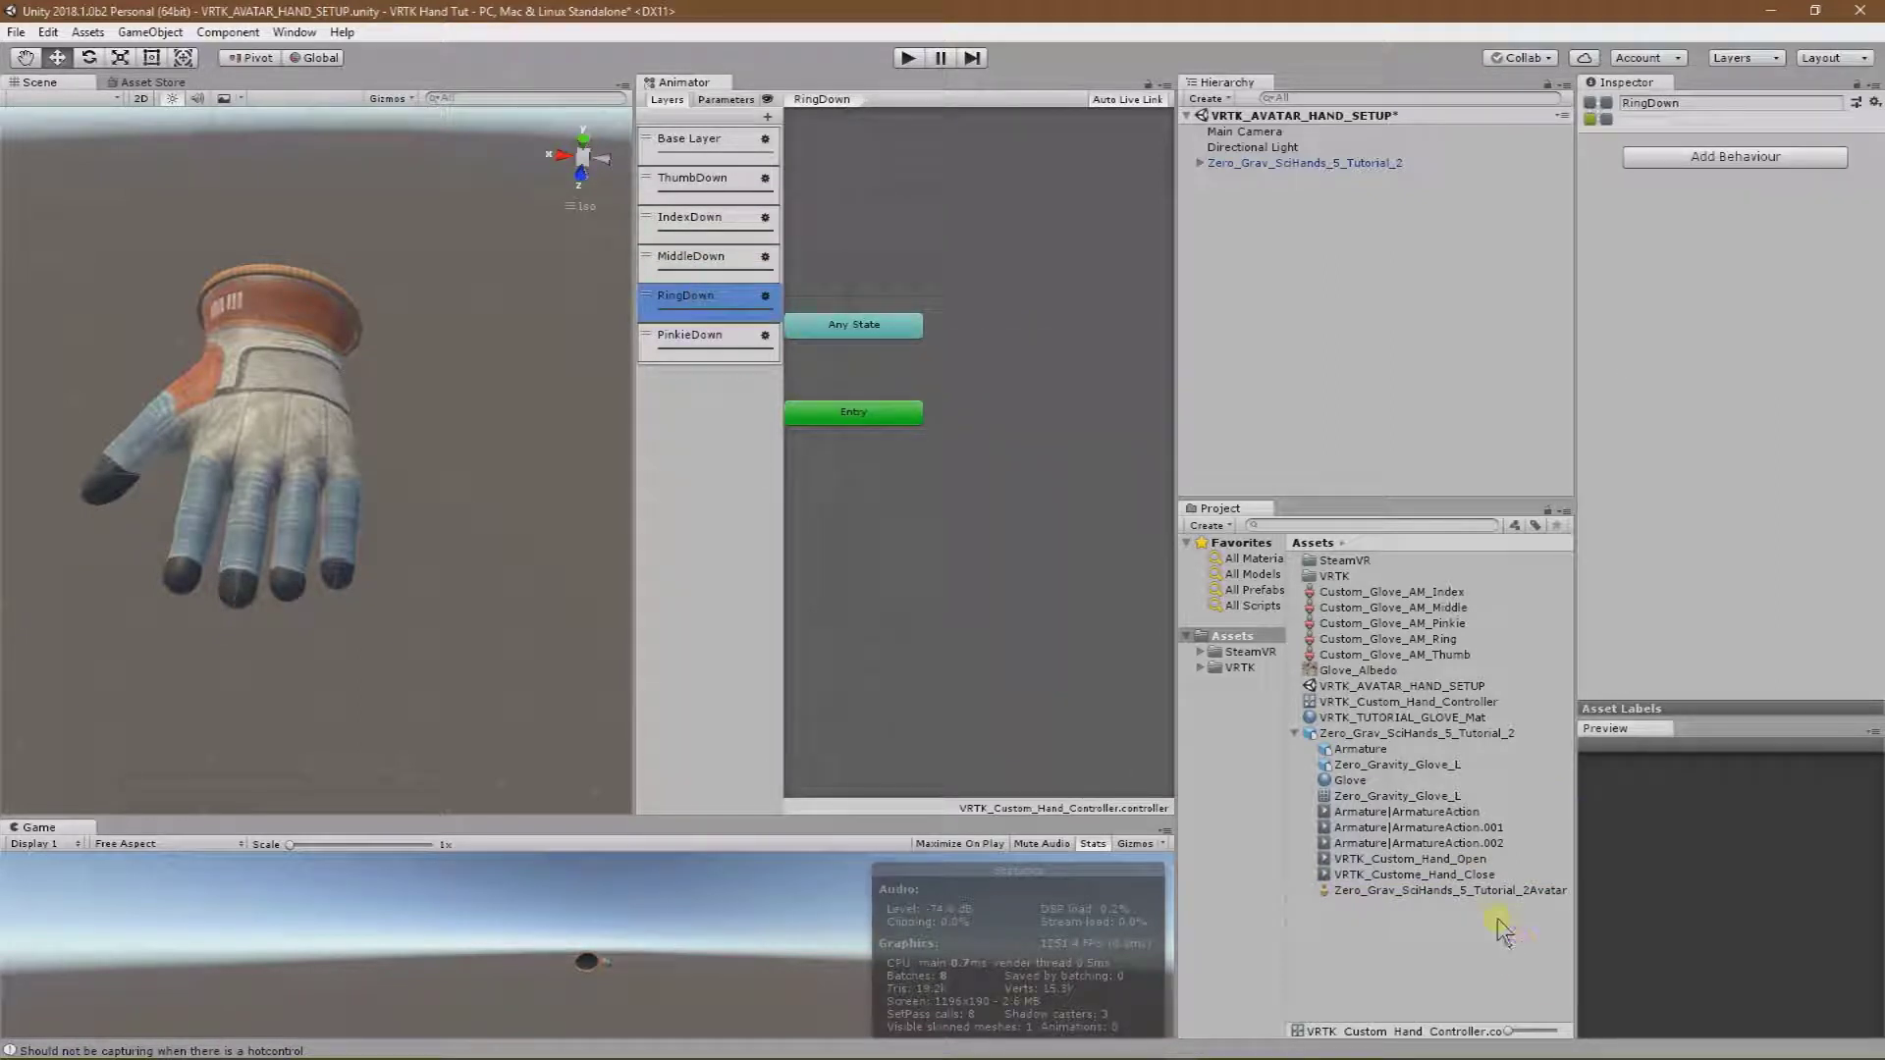
left_click_drag(1460, 880, 998, 387)
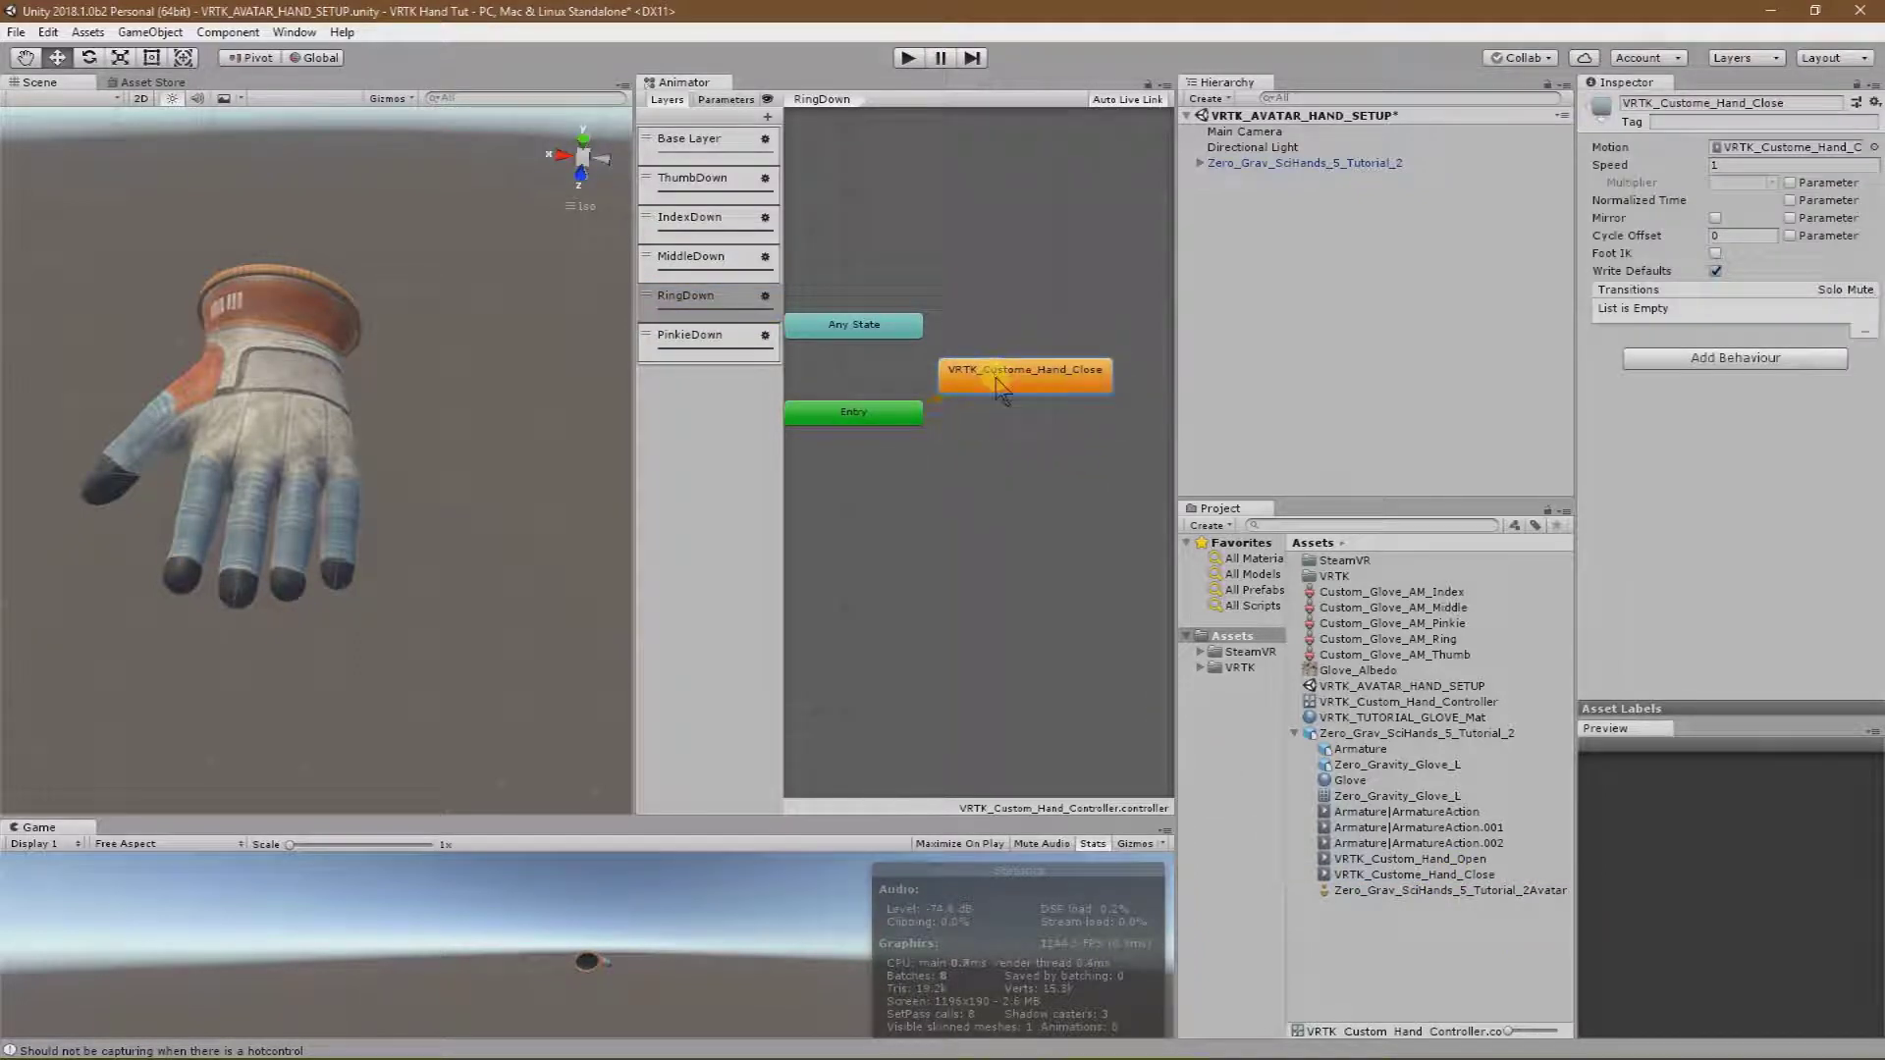
left_click(689, 335)
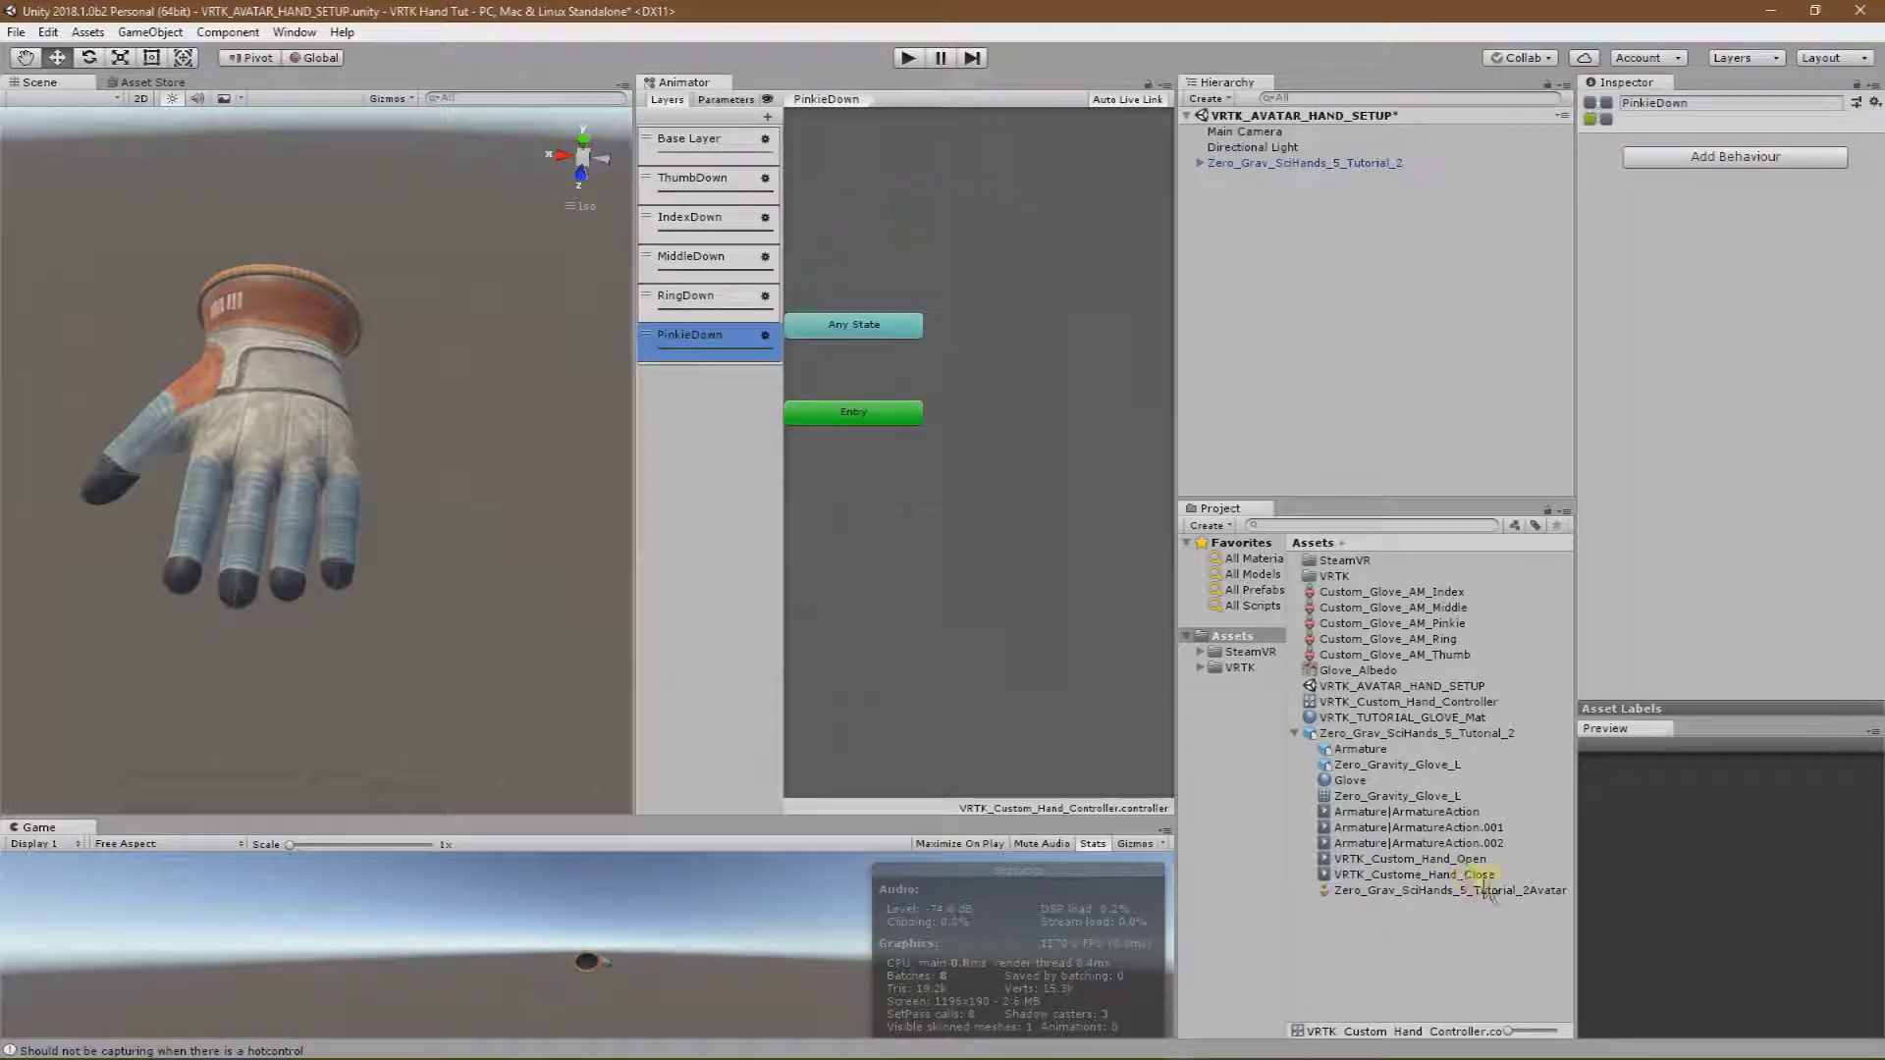
left_click_drag(1470, 888, 993, 554)
Reposition the VRTK_Custome_Hand_Close state below Entry in RingDown, and slightly lower in the MiddleDown and ThumbDown layers.
left_click(685, 295)
left_click_drag(1055, 385, 1072, 520)
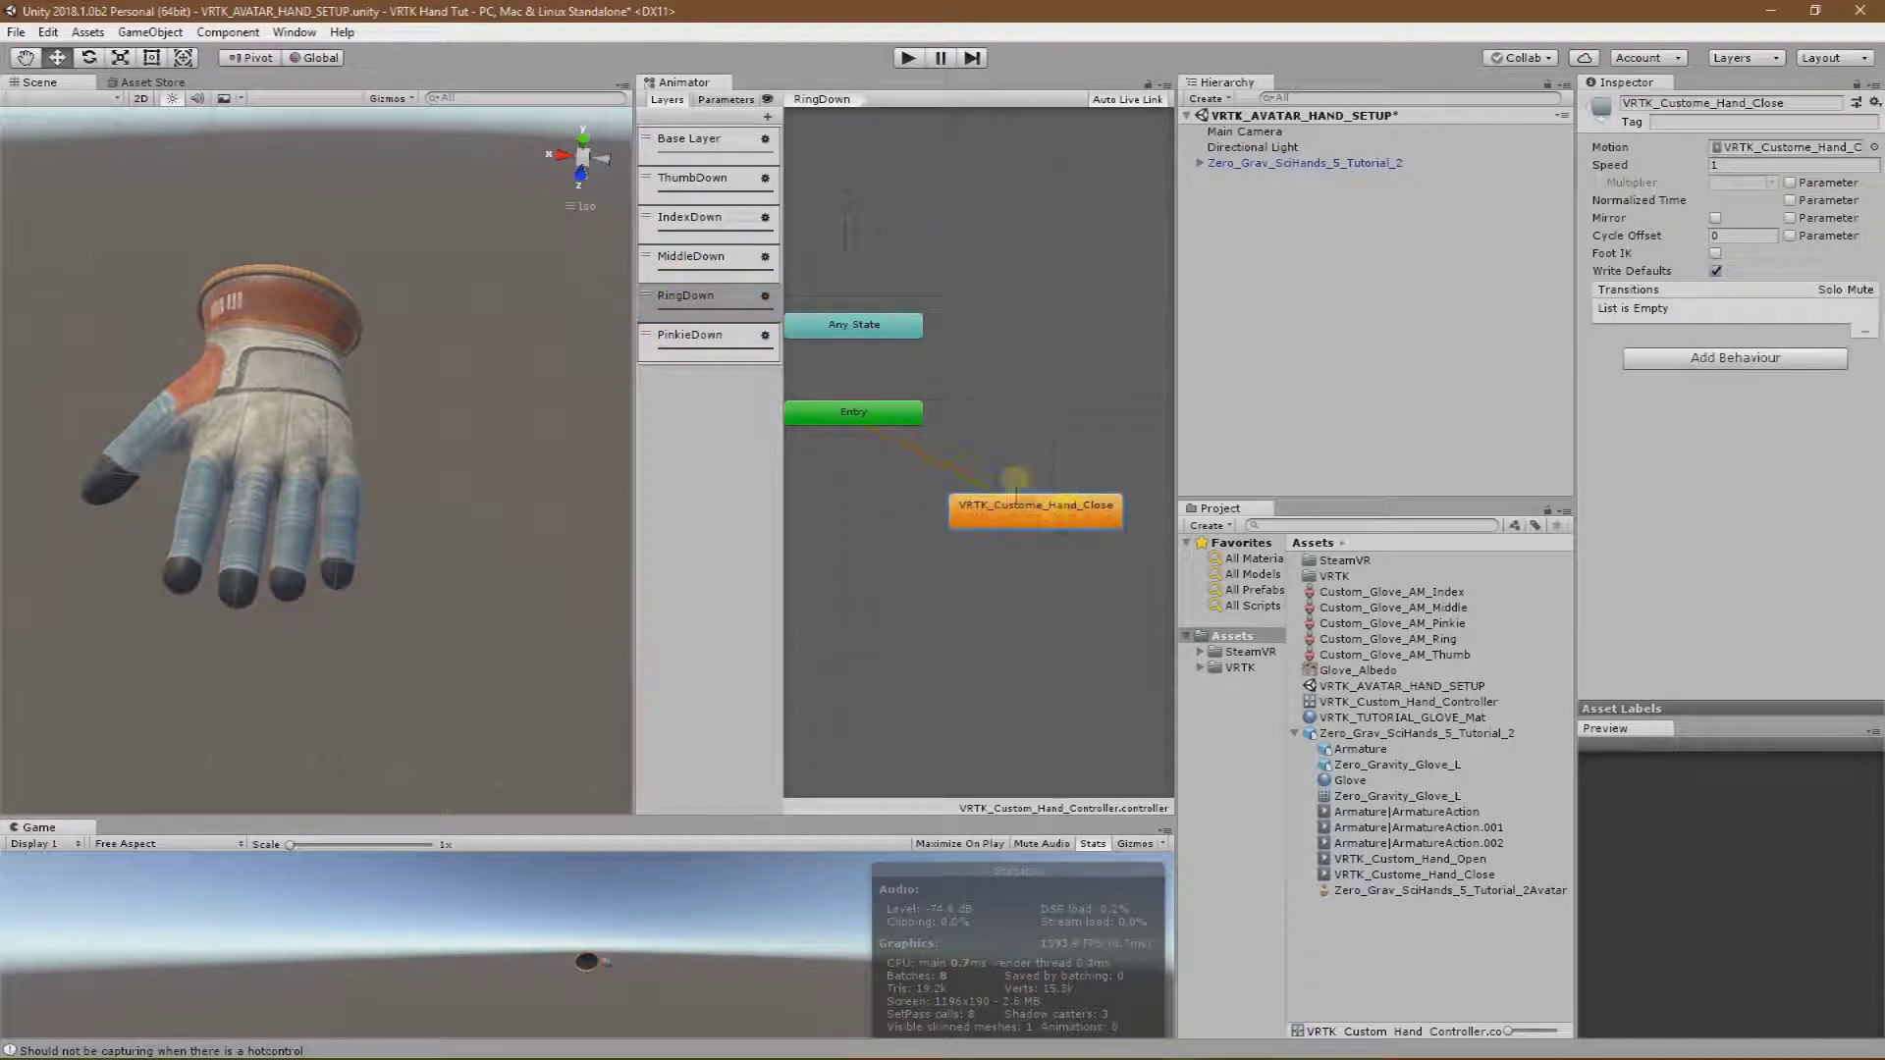
left_click(685, 258)
left_click_drag(1021, 358, 1040, 392)
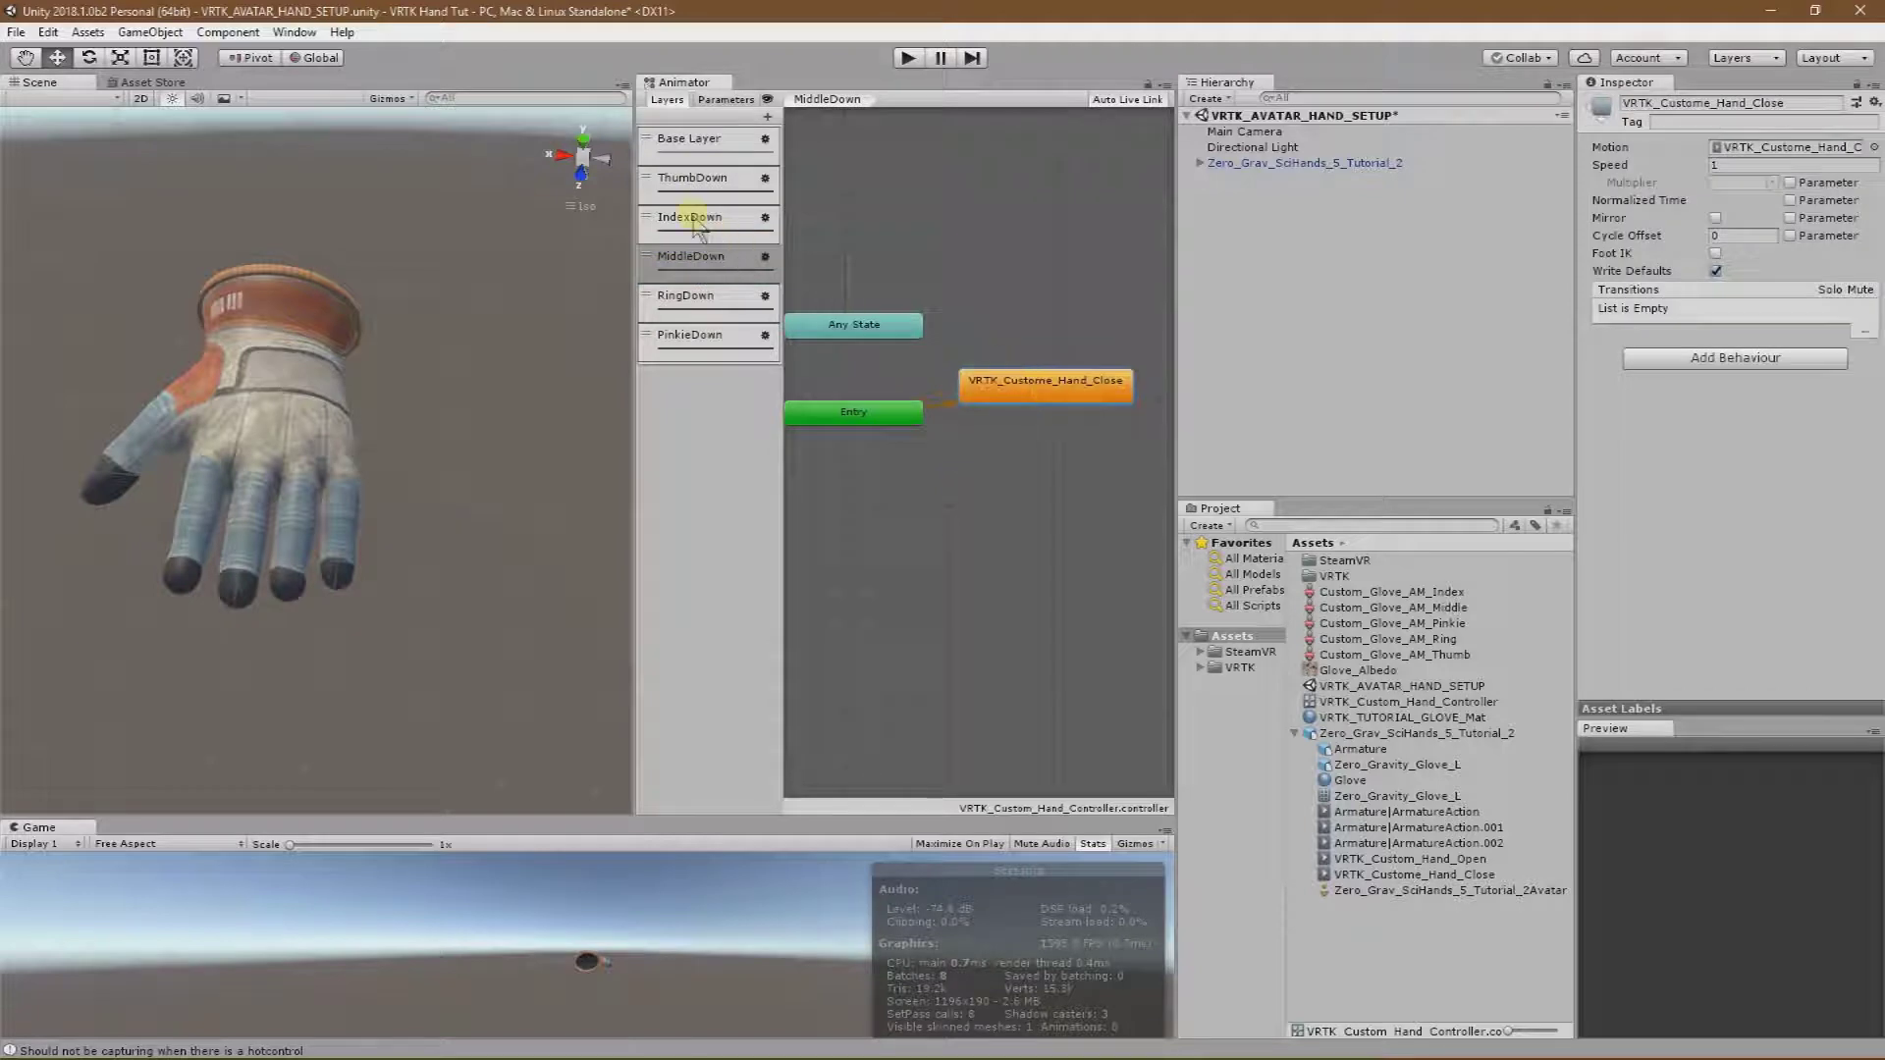
left_click(712, 224)
left_click(702, 179)
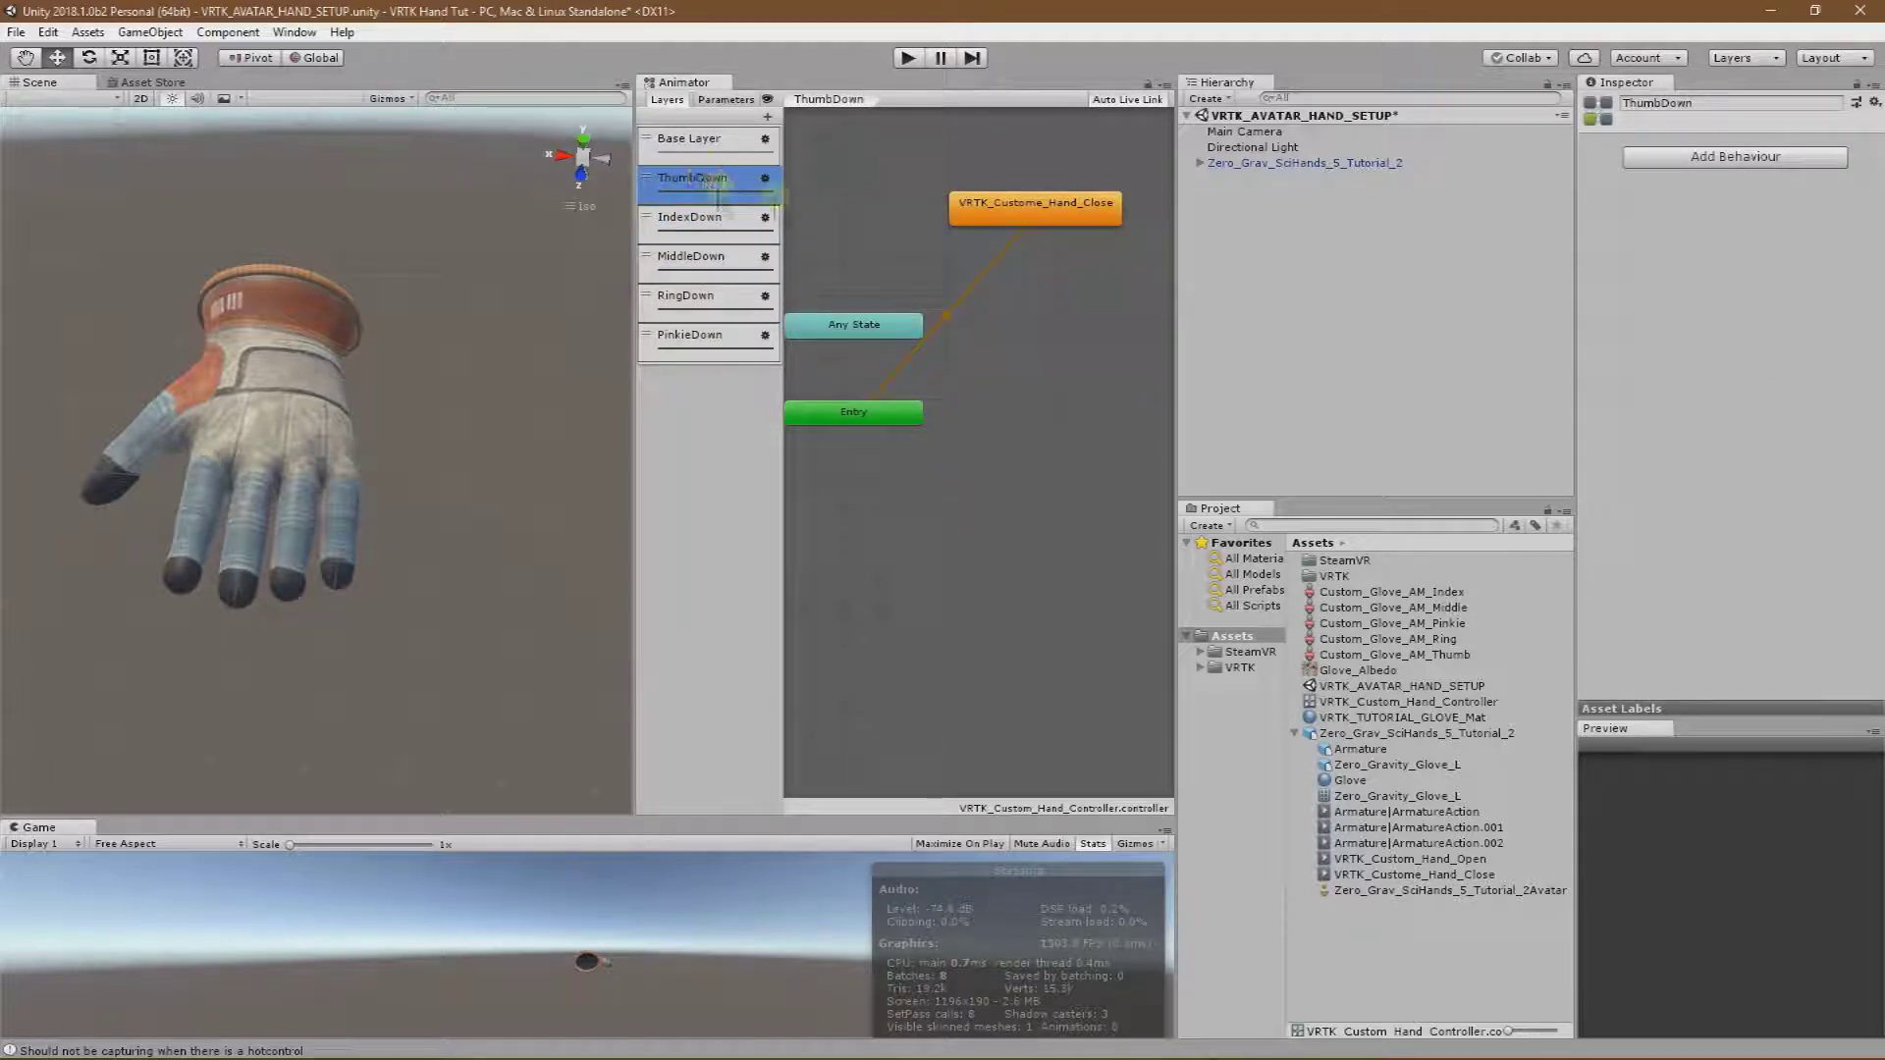
left_click_drag(985, 214, 971, 267)
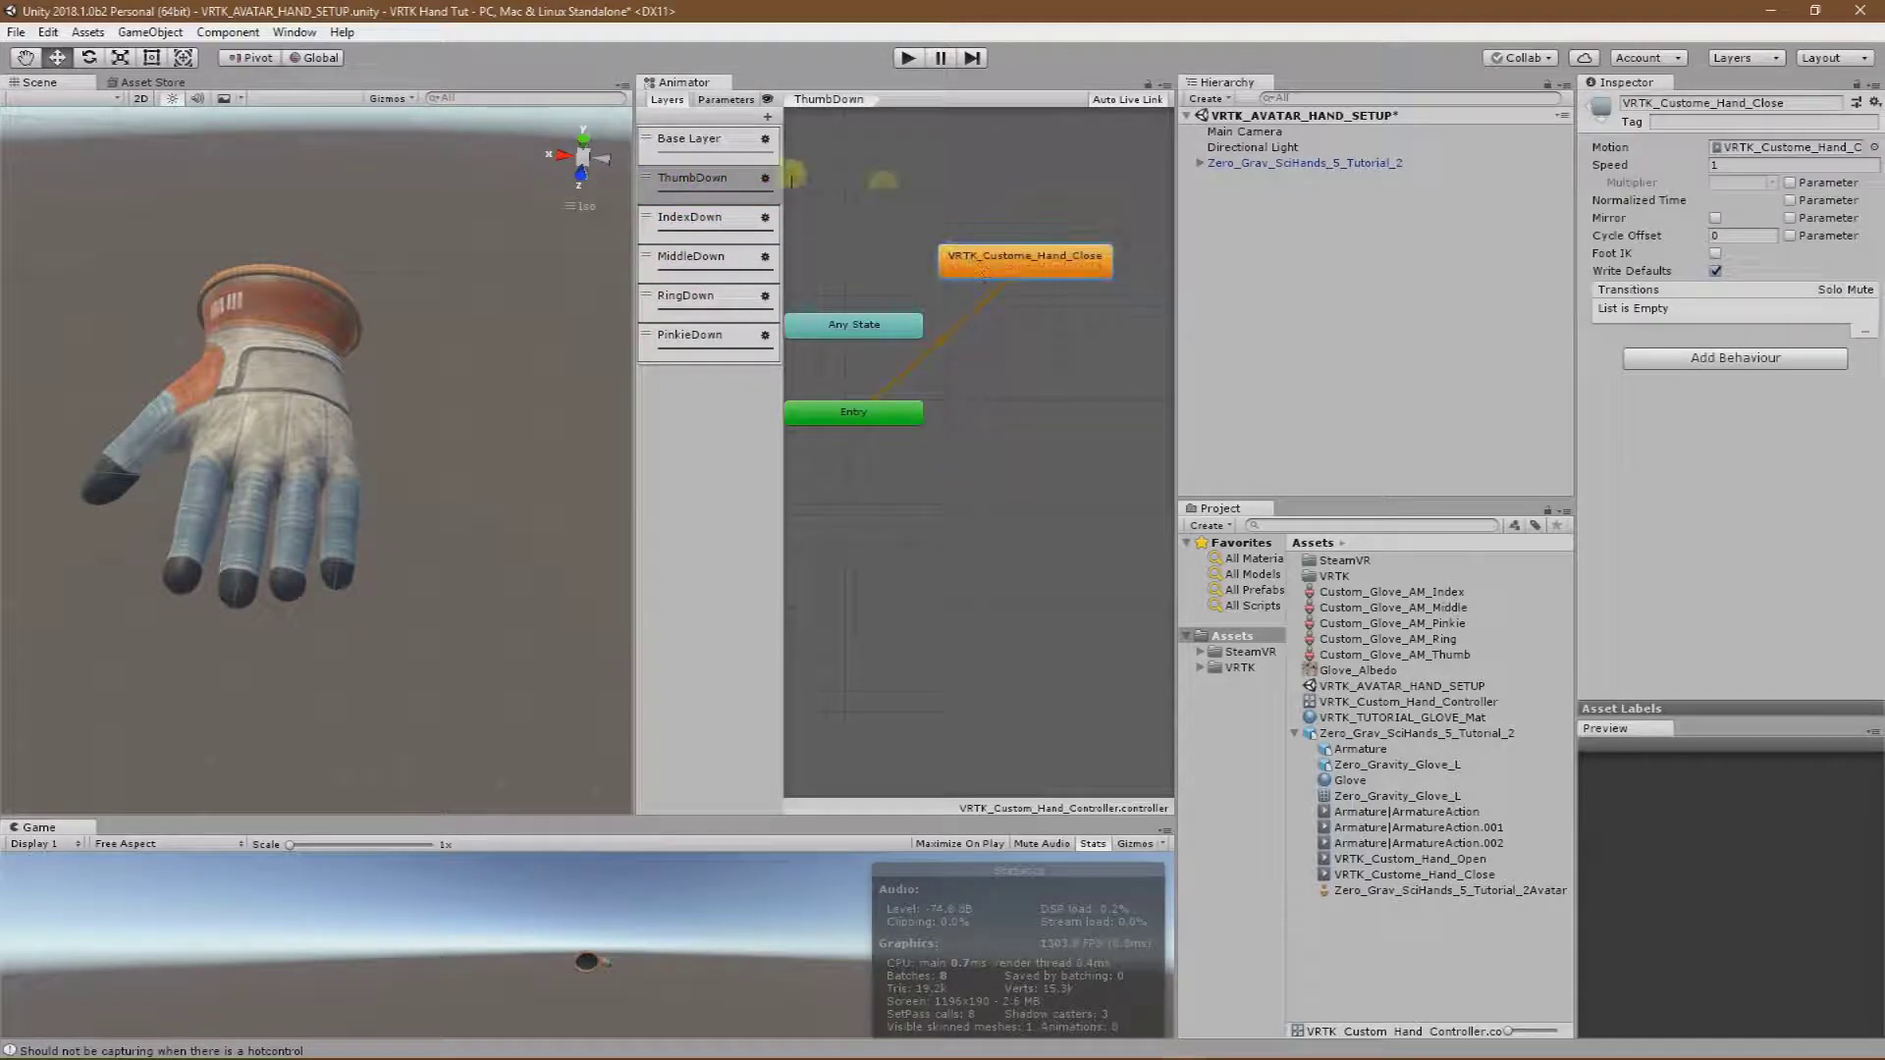
Move the VRTK_Custom_Hand_Open state above Any State in the Base Layer and check the states of the five finger layers.
left_click(703, 142)
left_click_drag(1119, 412, 934, 183)
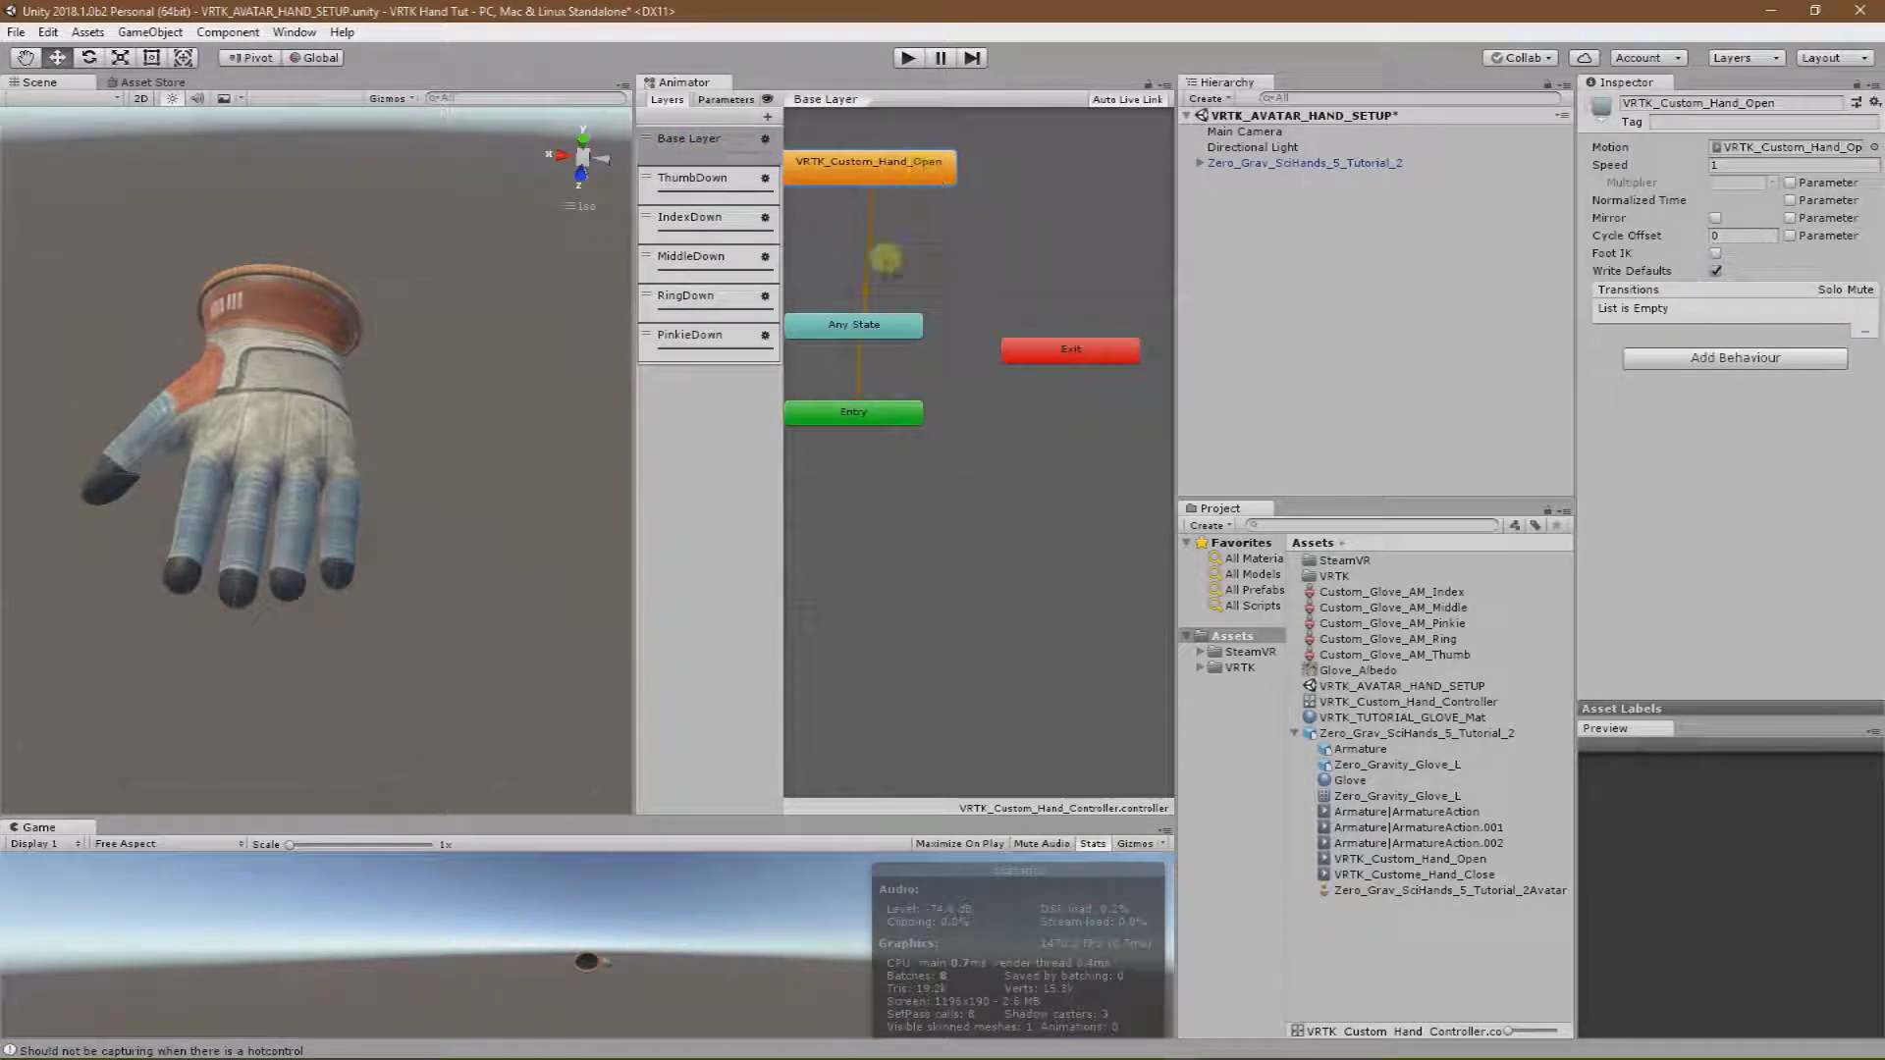
left_click(721, 178)
left_click(718, 218)
left_click(722, 259)
left_click(727, 298)
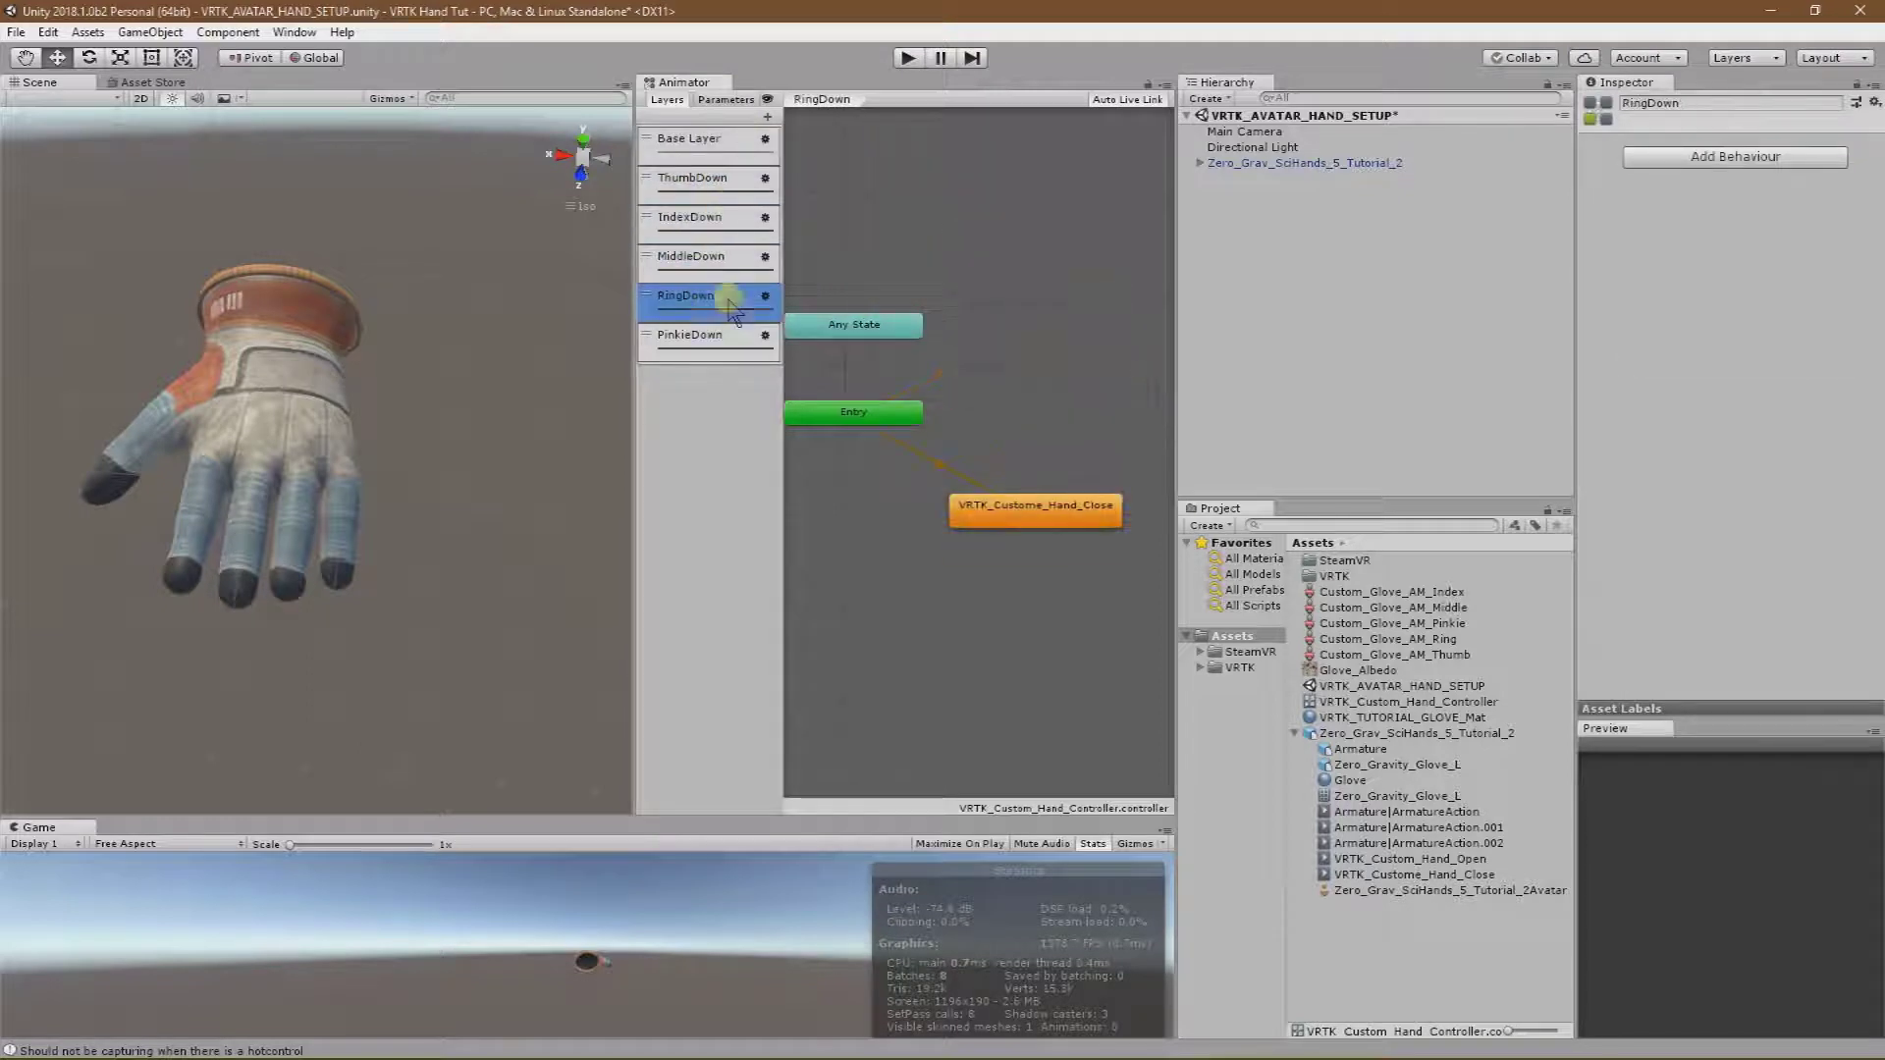
left_click(731, 337)
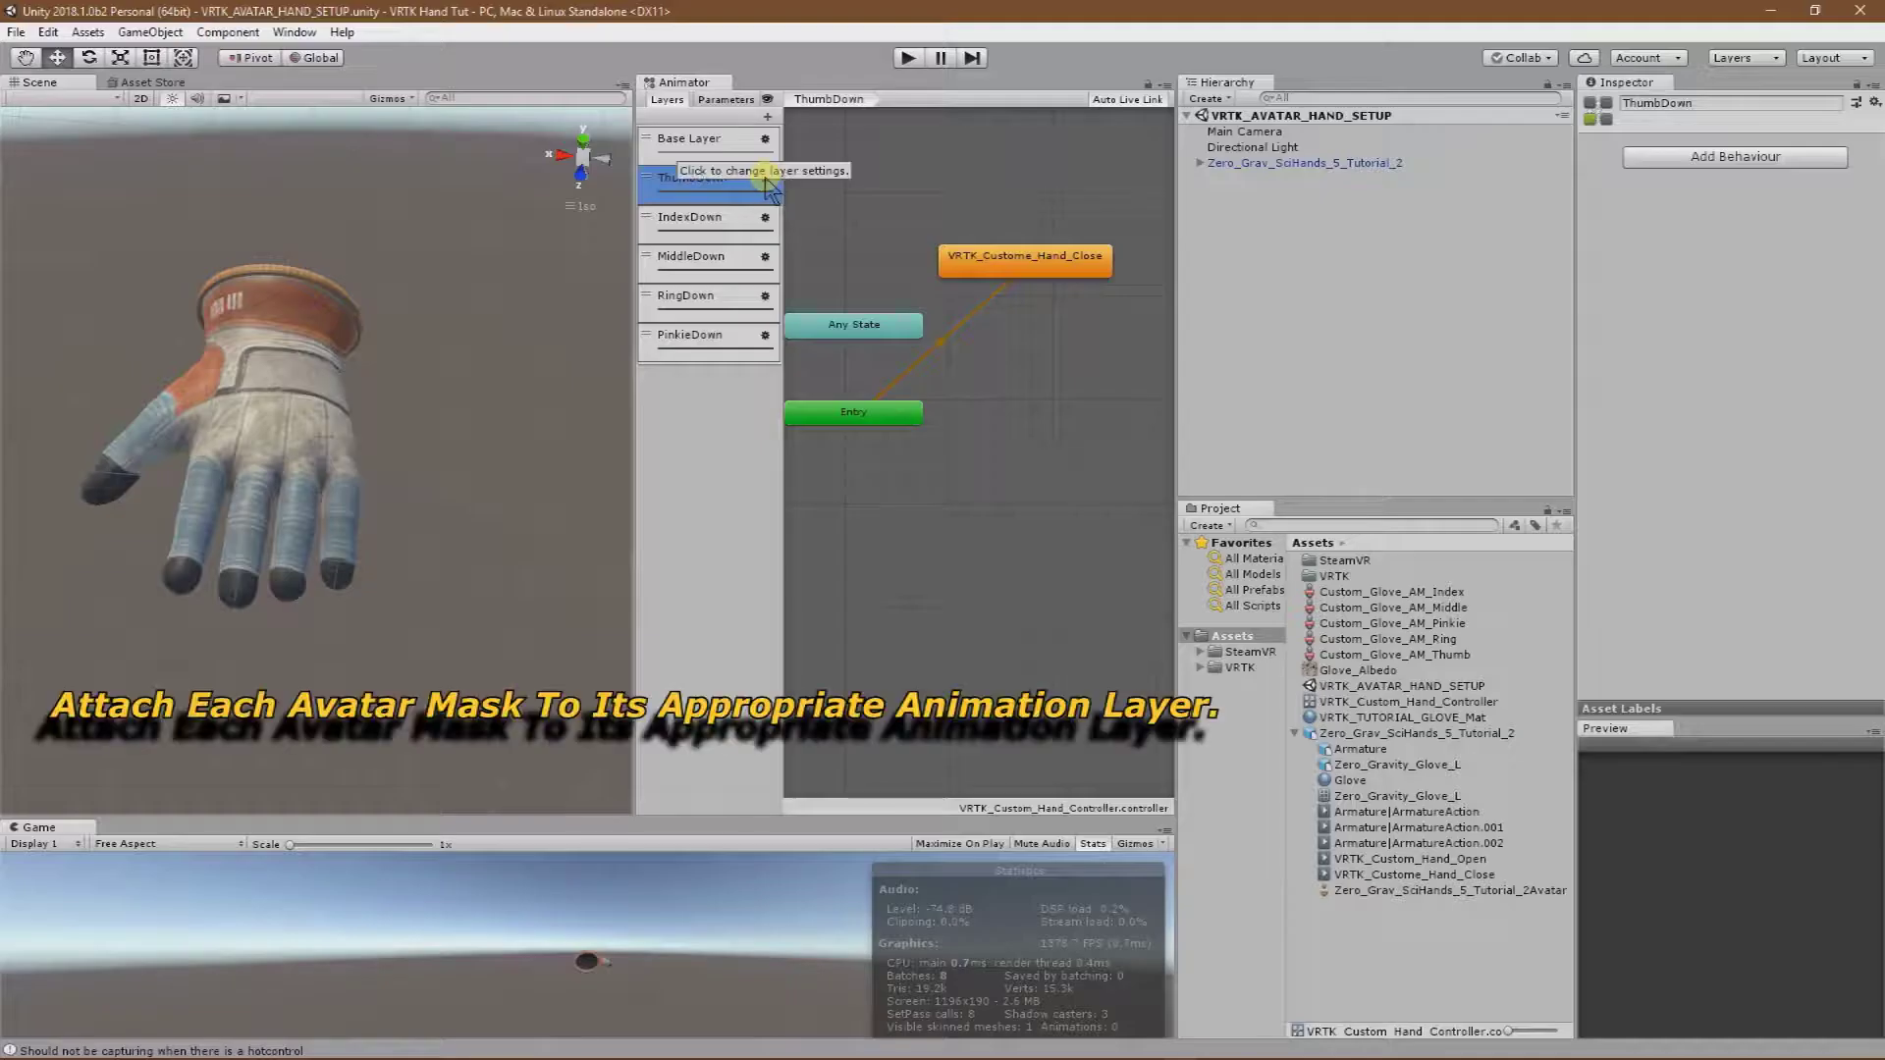
Assign the Custom_Glove_AM_Thumb avatar mask to the ThumbDown layer.
left_click(765, 179)
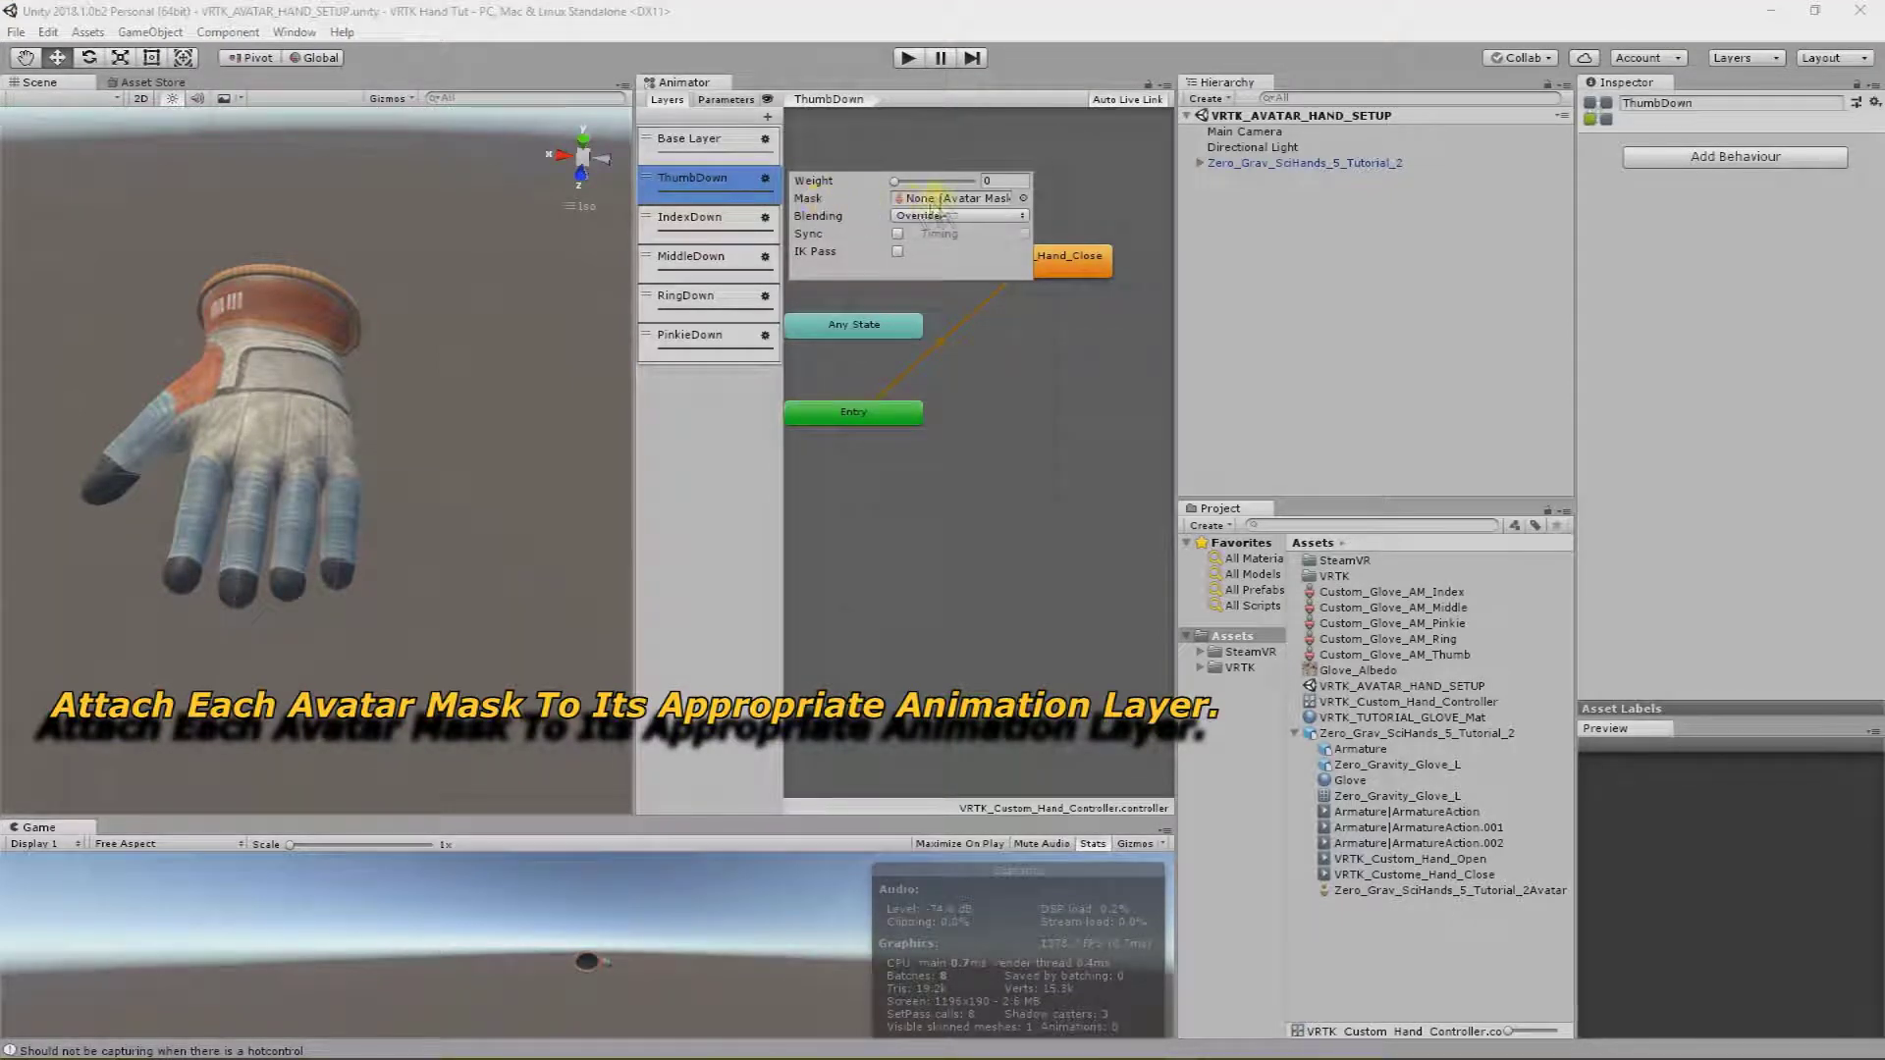
left_click(1022, 198)
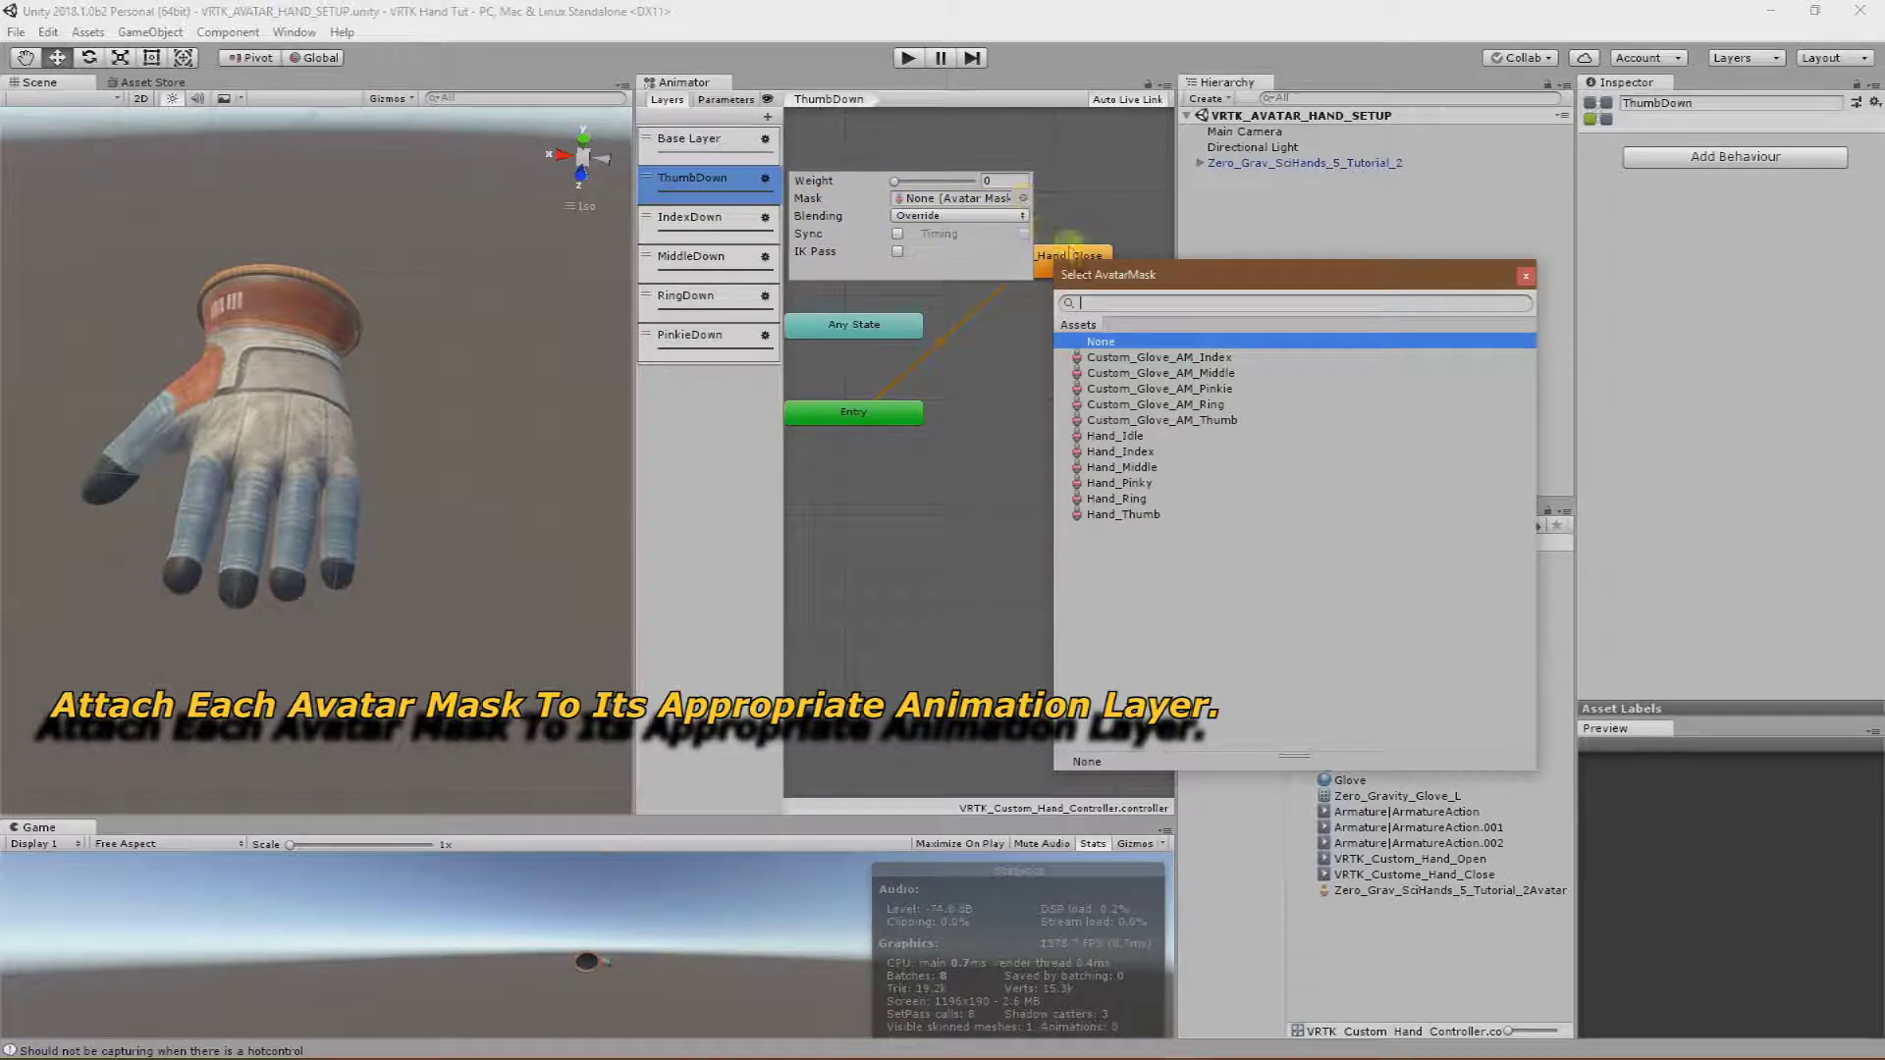
left_click(1224, 420)
double_click(1224, 422)
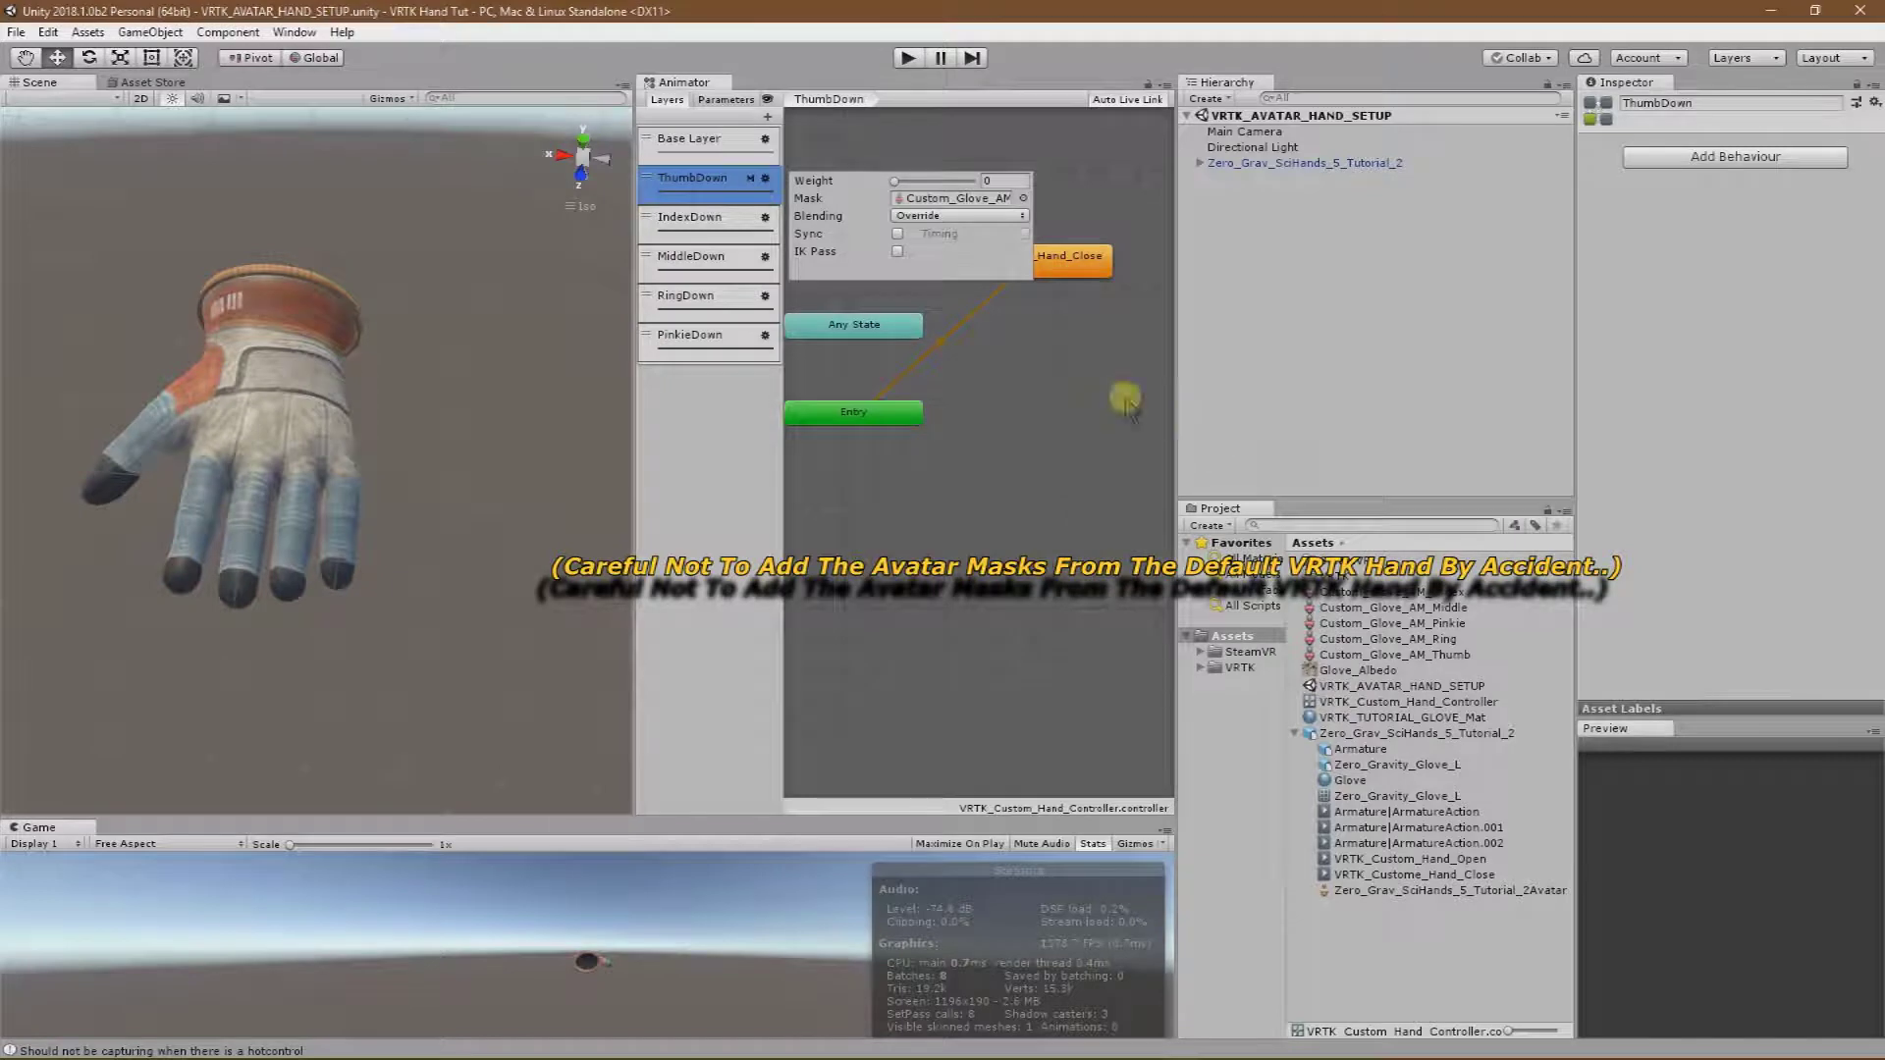
Assign the Custom_Glove_AM_Index avatar mask to the IndexDown layer.
left_click(695, 231)
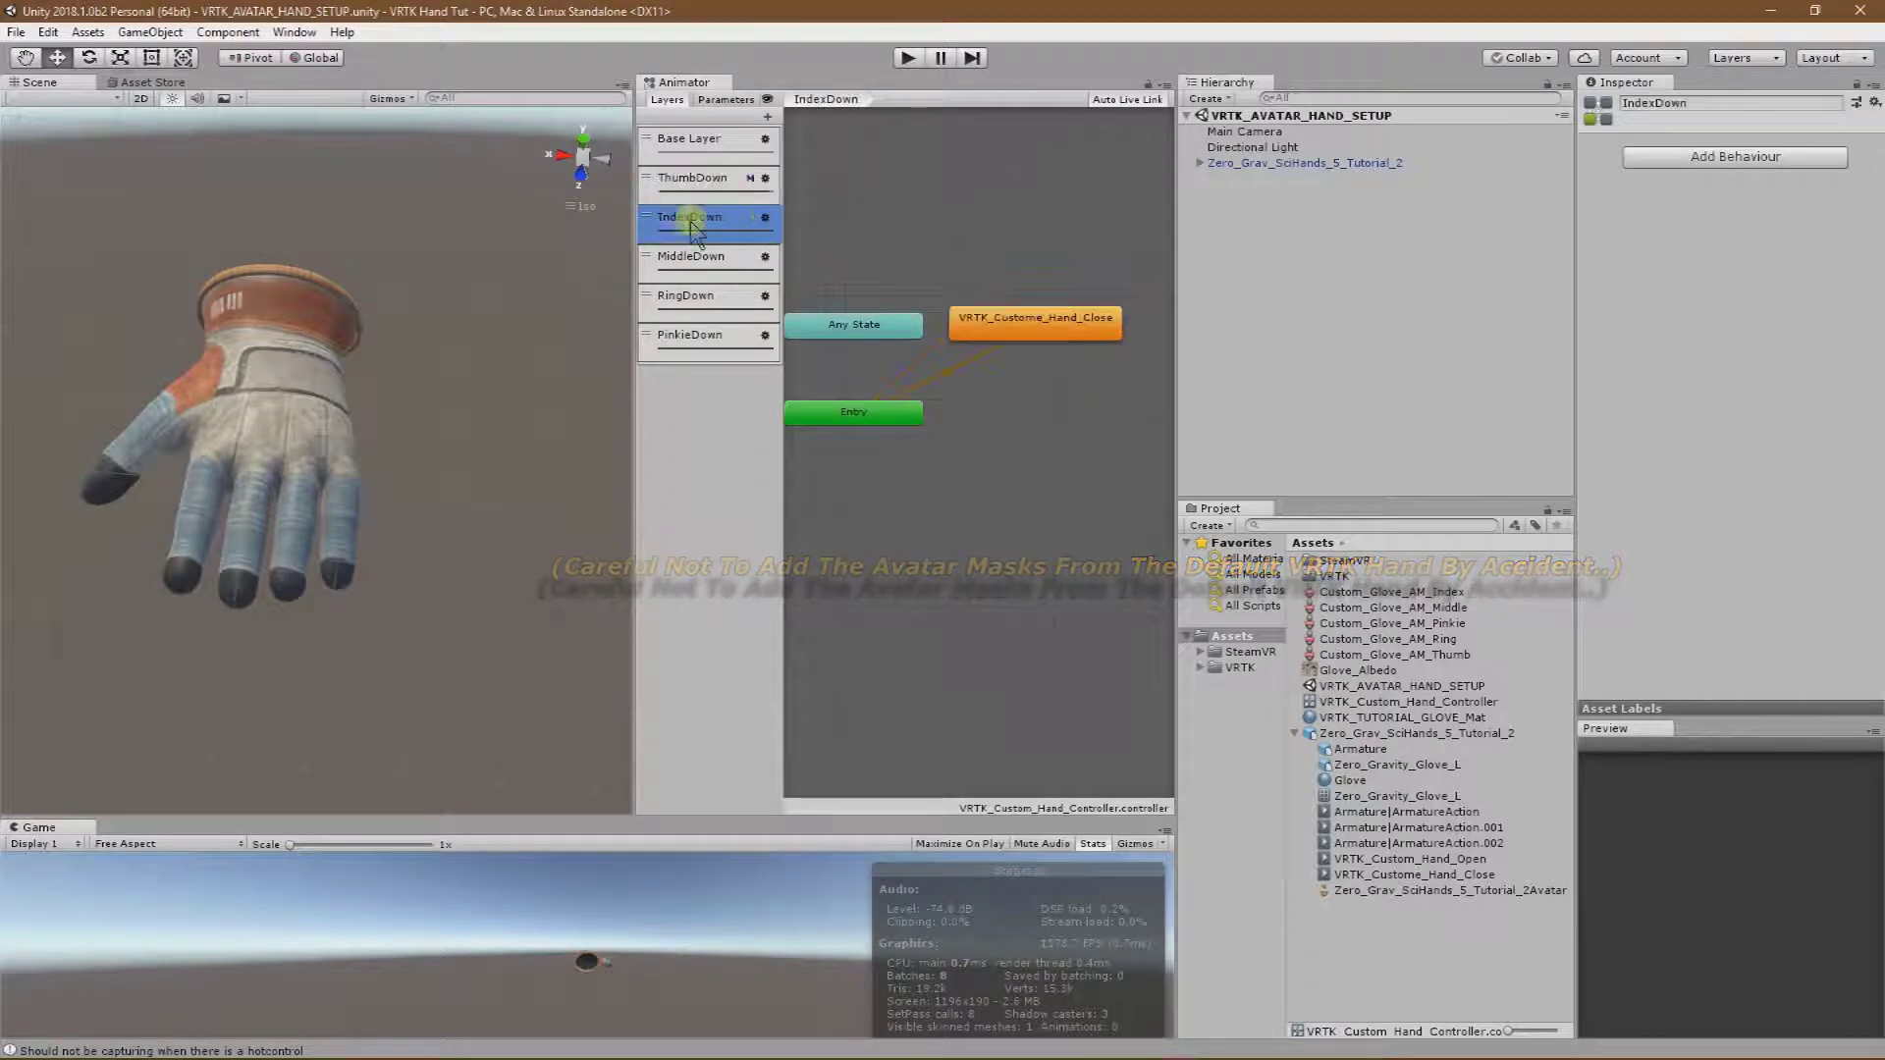
left_click(765, 217)
left_click(1023, 237)
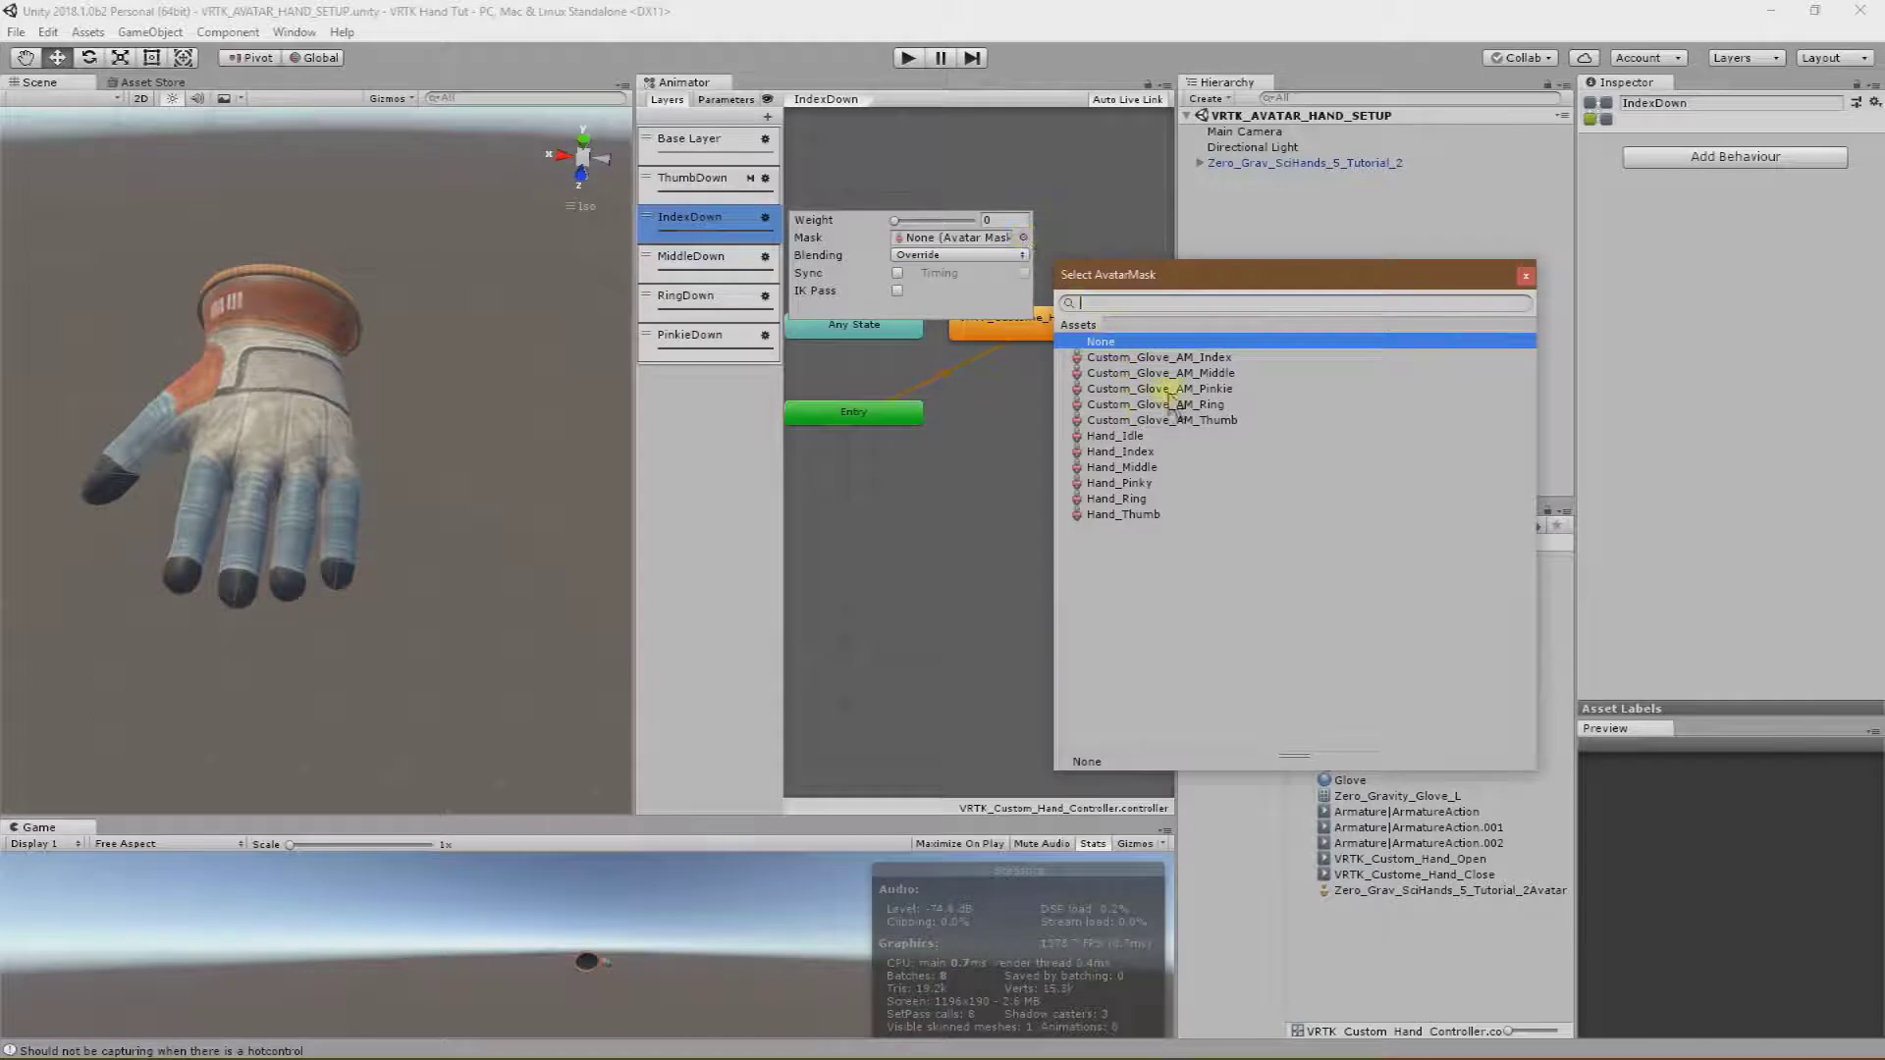
left_click(1217, 358)
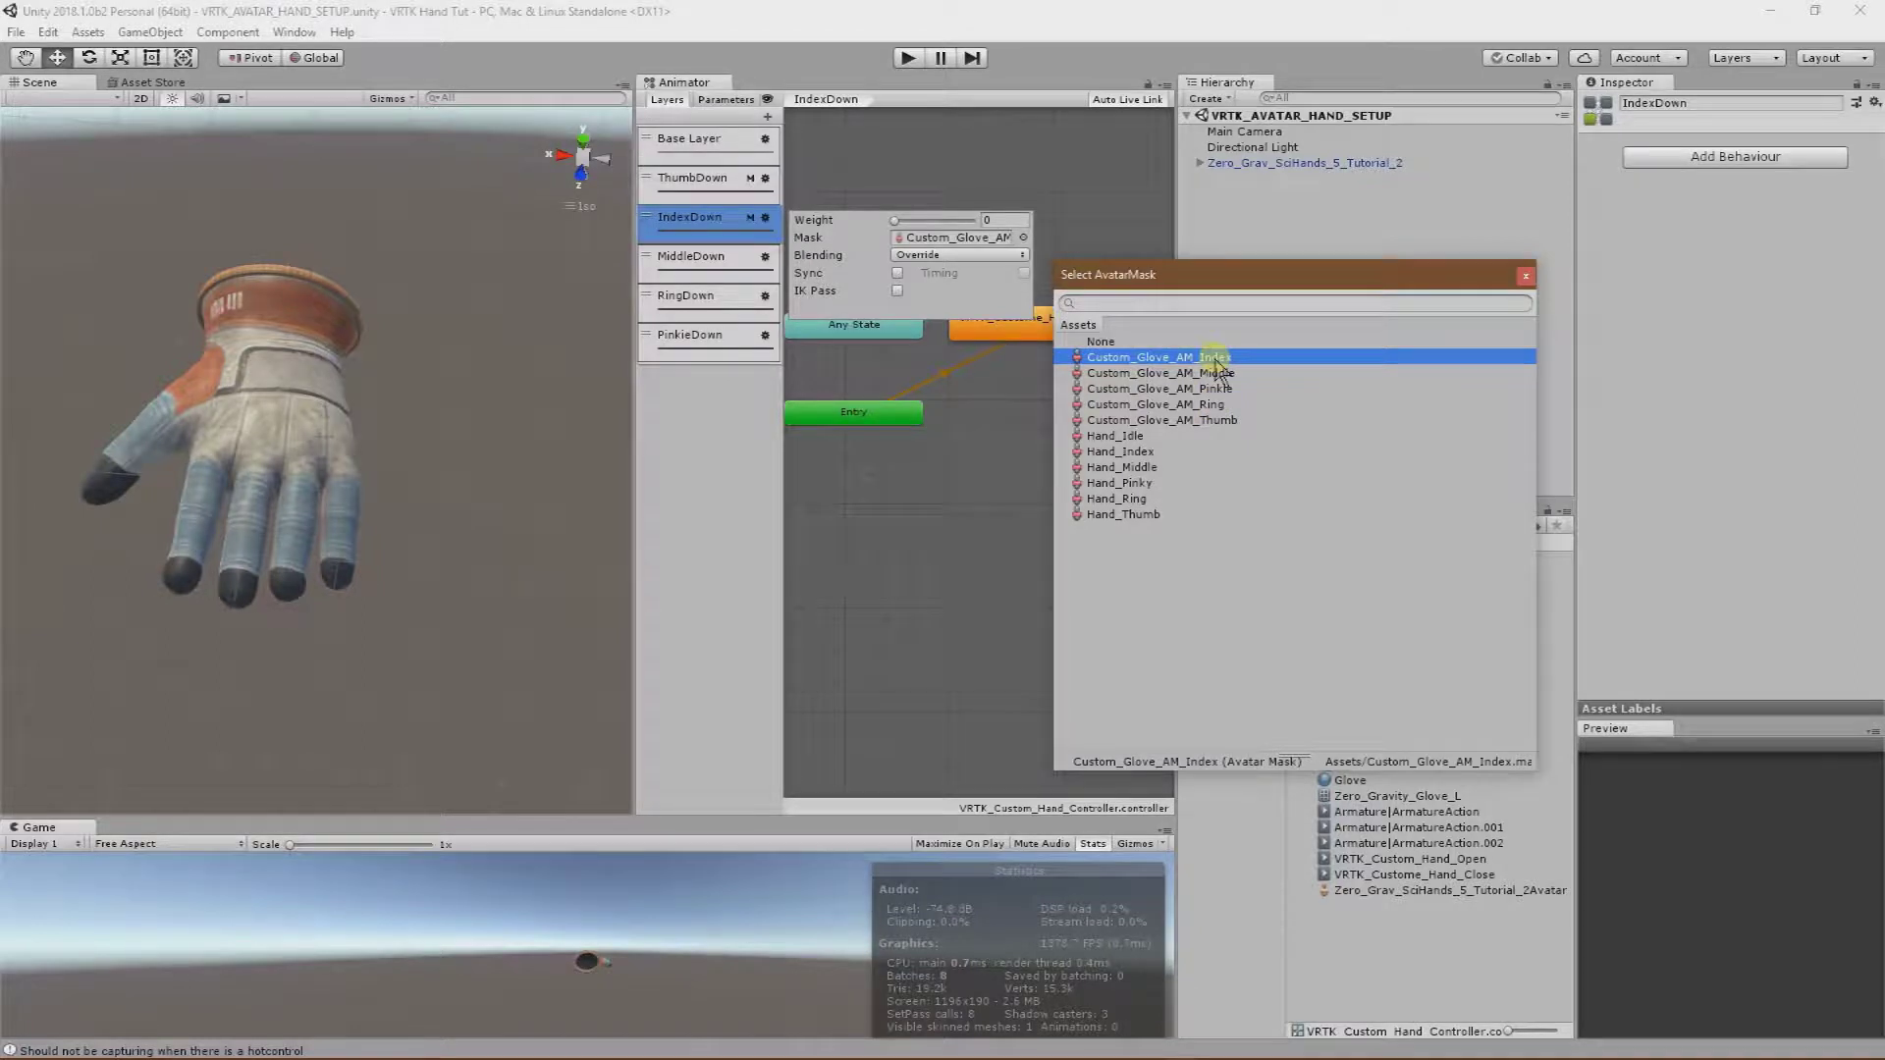
double_click(1217, 359)
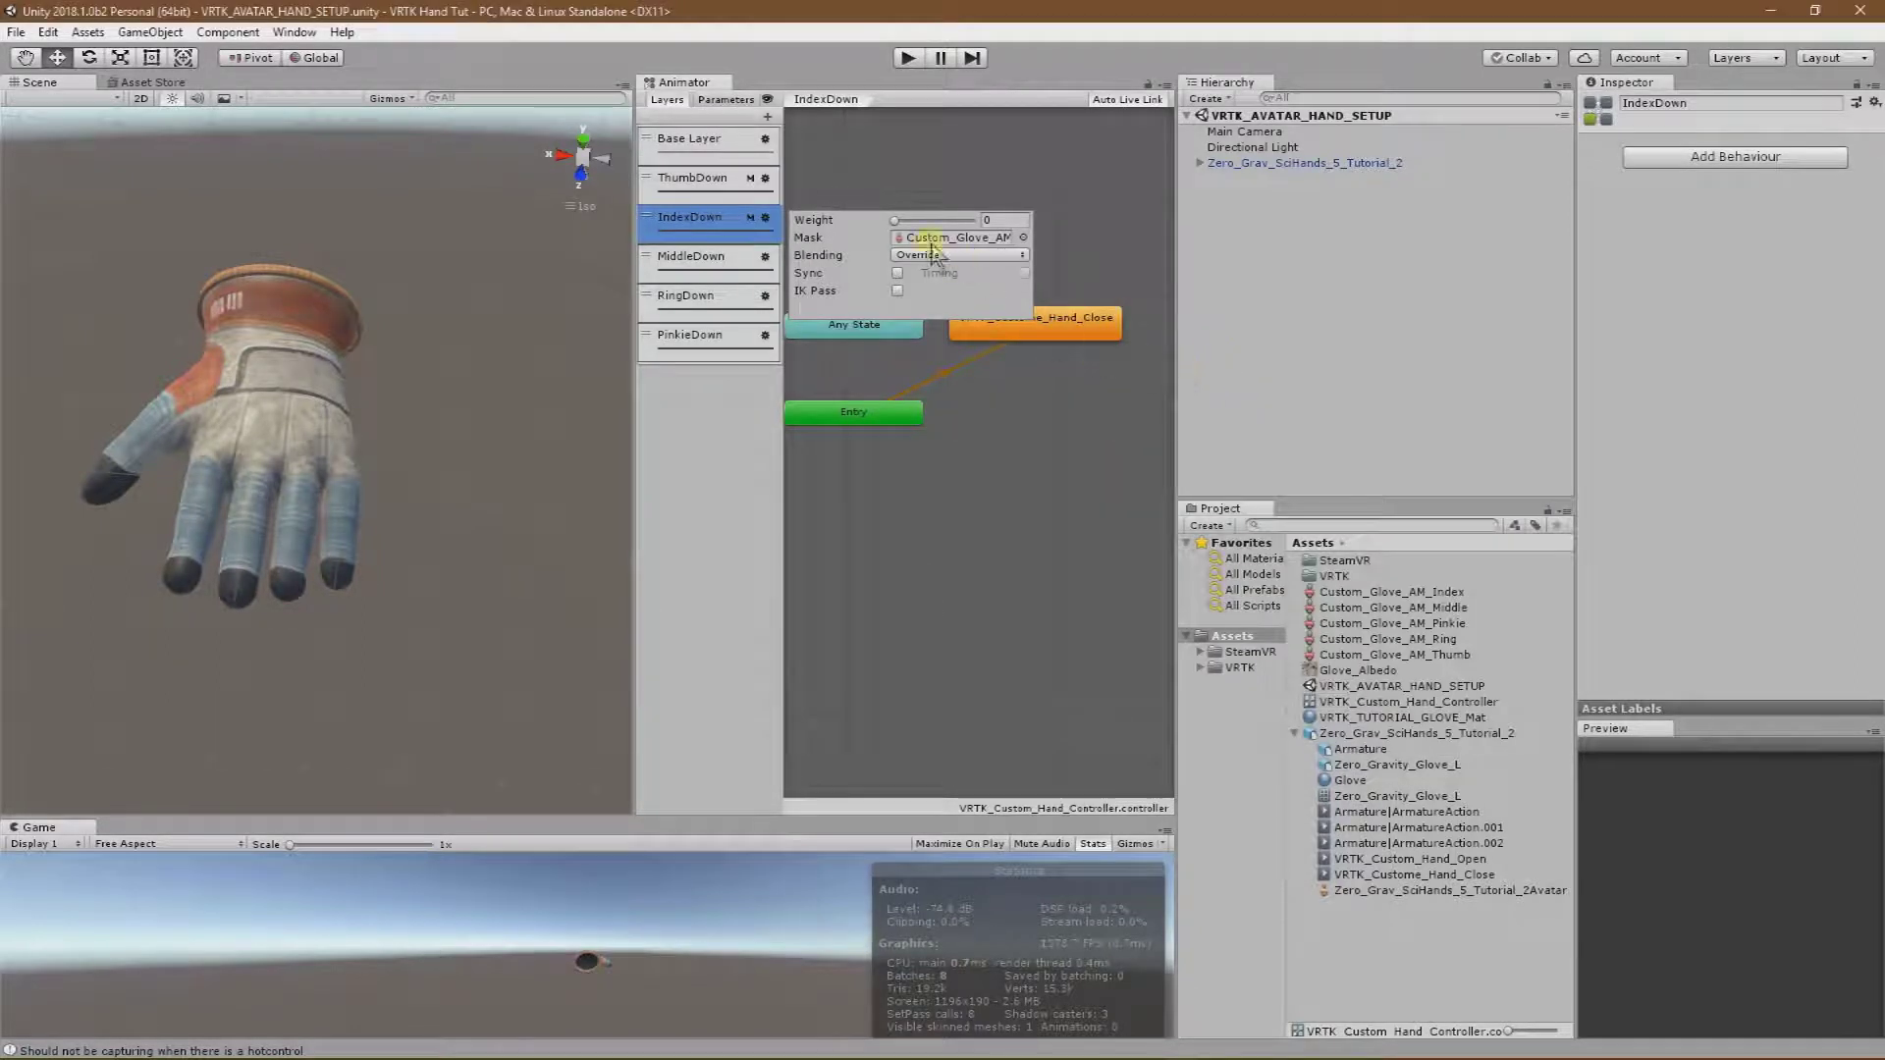
Assign the Custom_Glove_AM_Middle avatar mask to the MiddleDown layer.
left_click(722, 268)
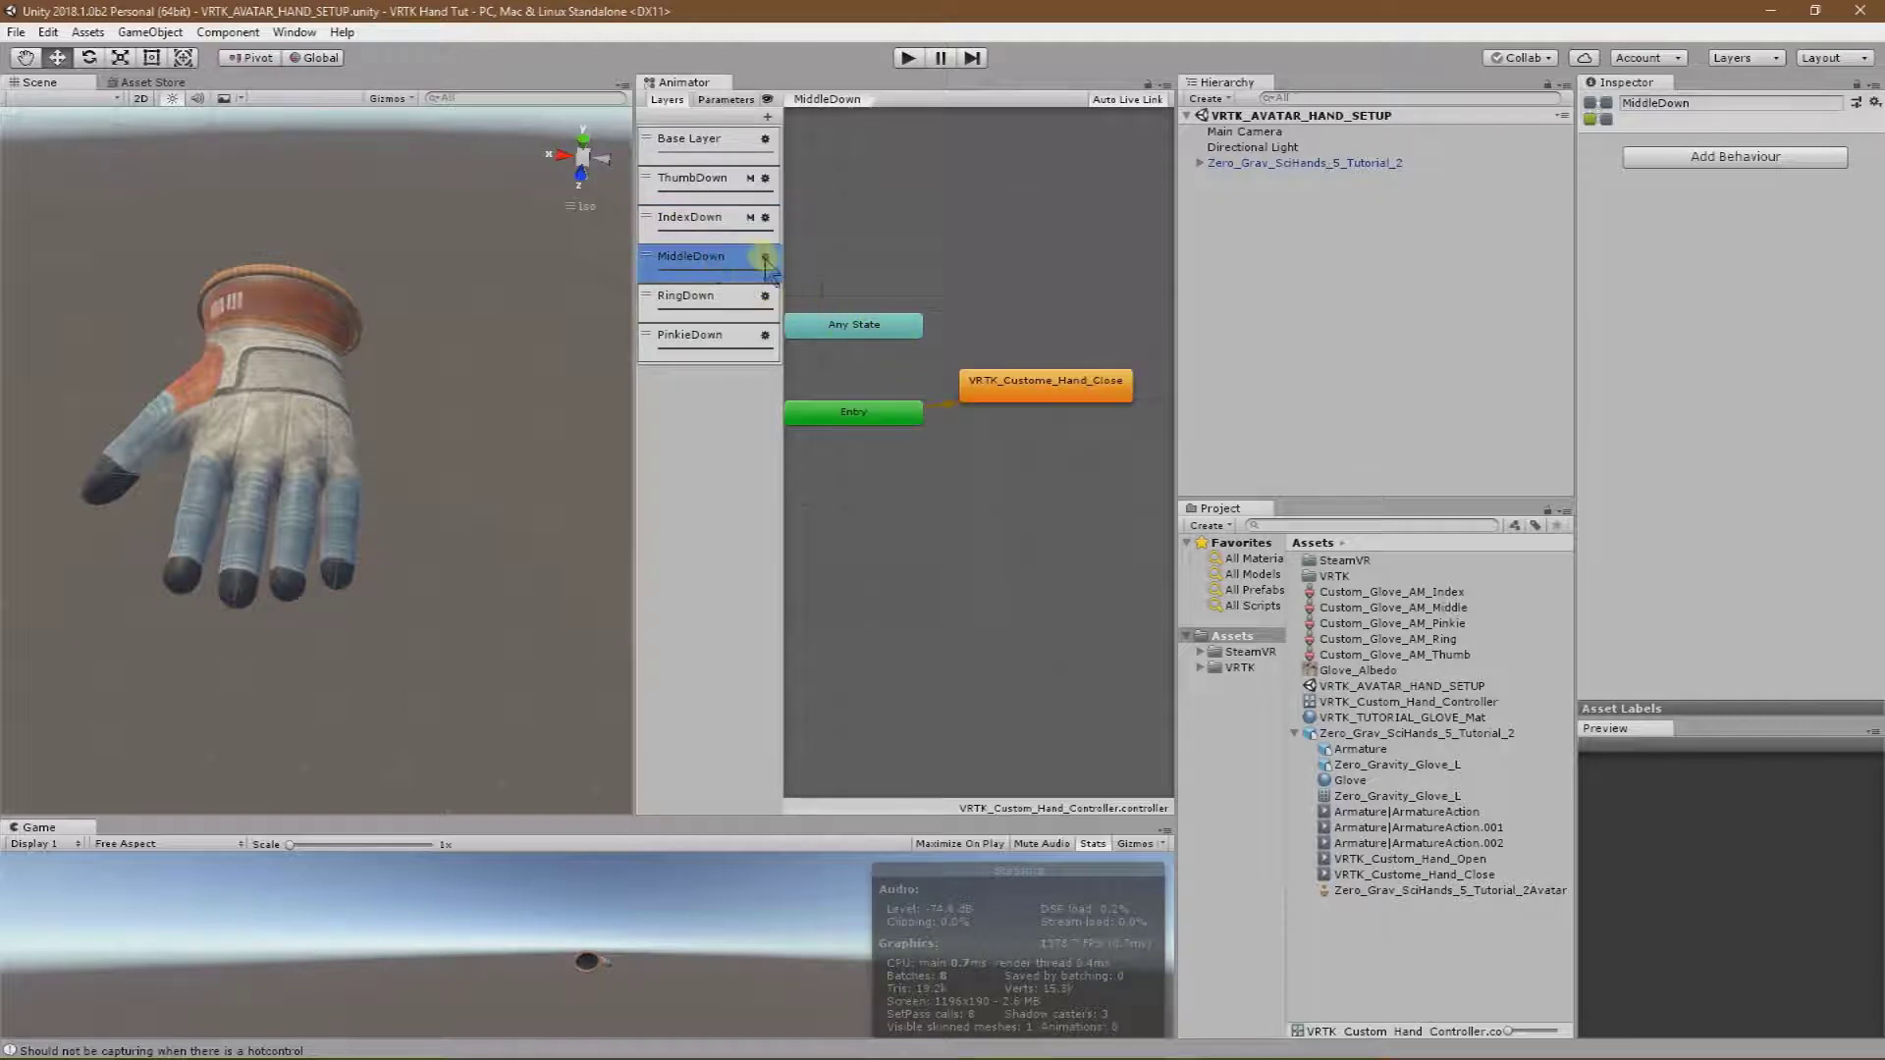
left_click(765, 258)
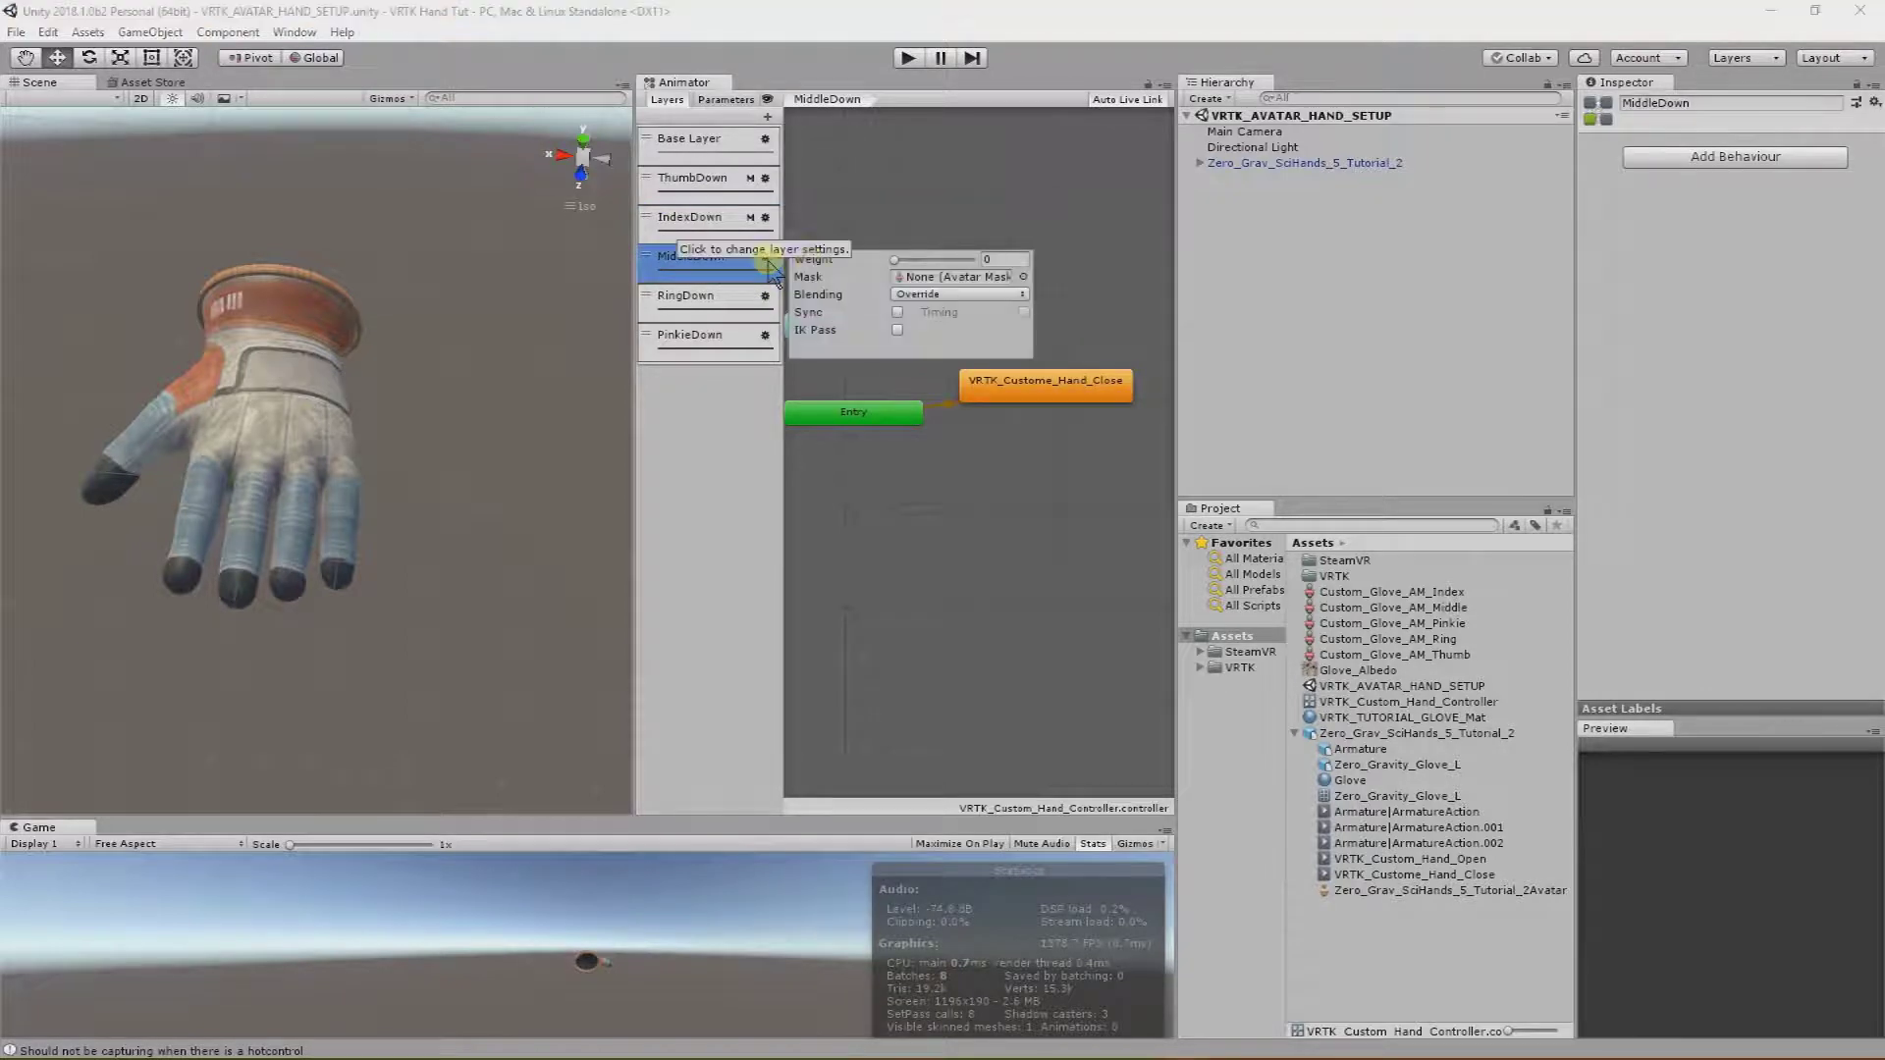
left_click(1023, 278)
left_click(1198, 375)
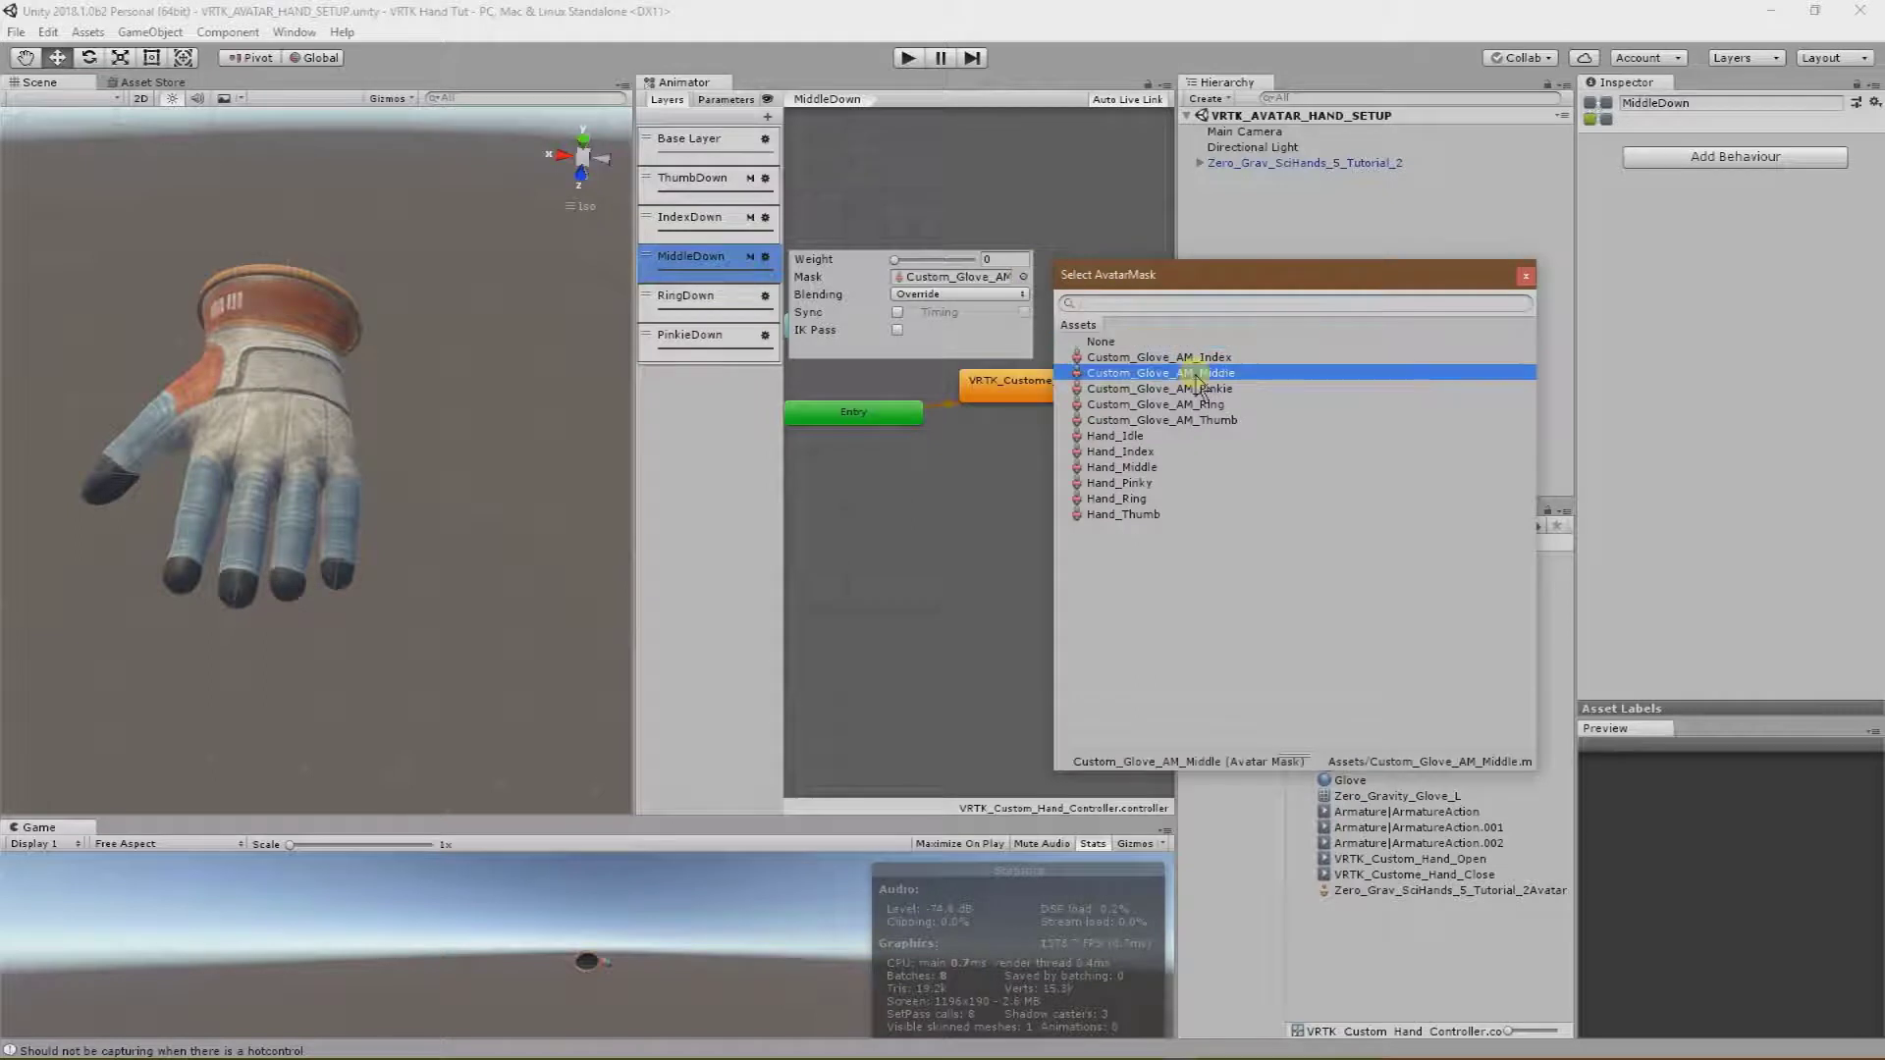
double_click(1199, 381)
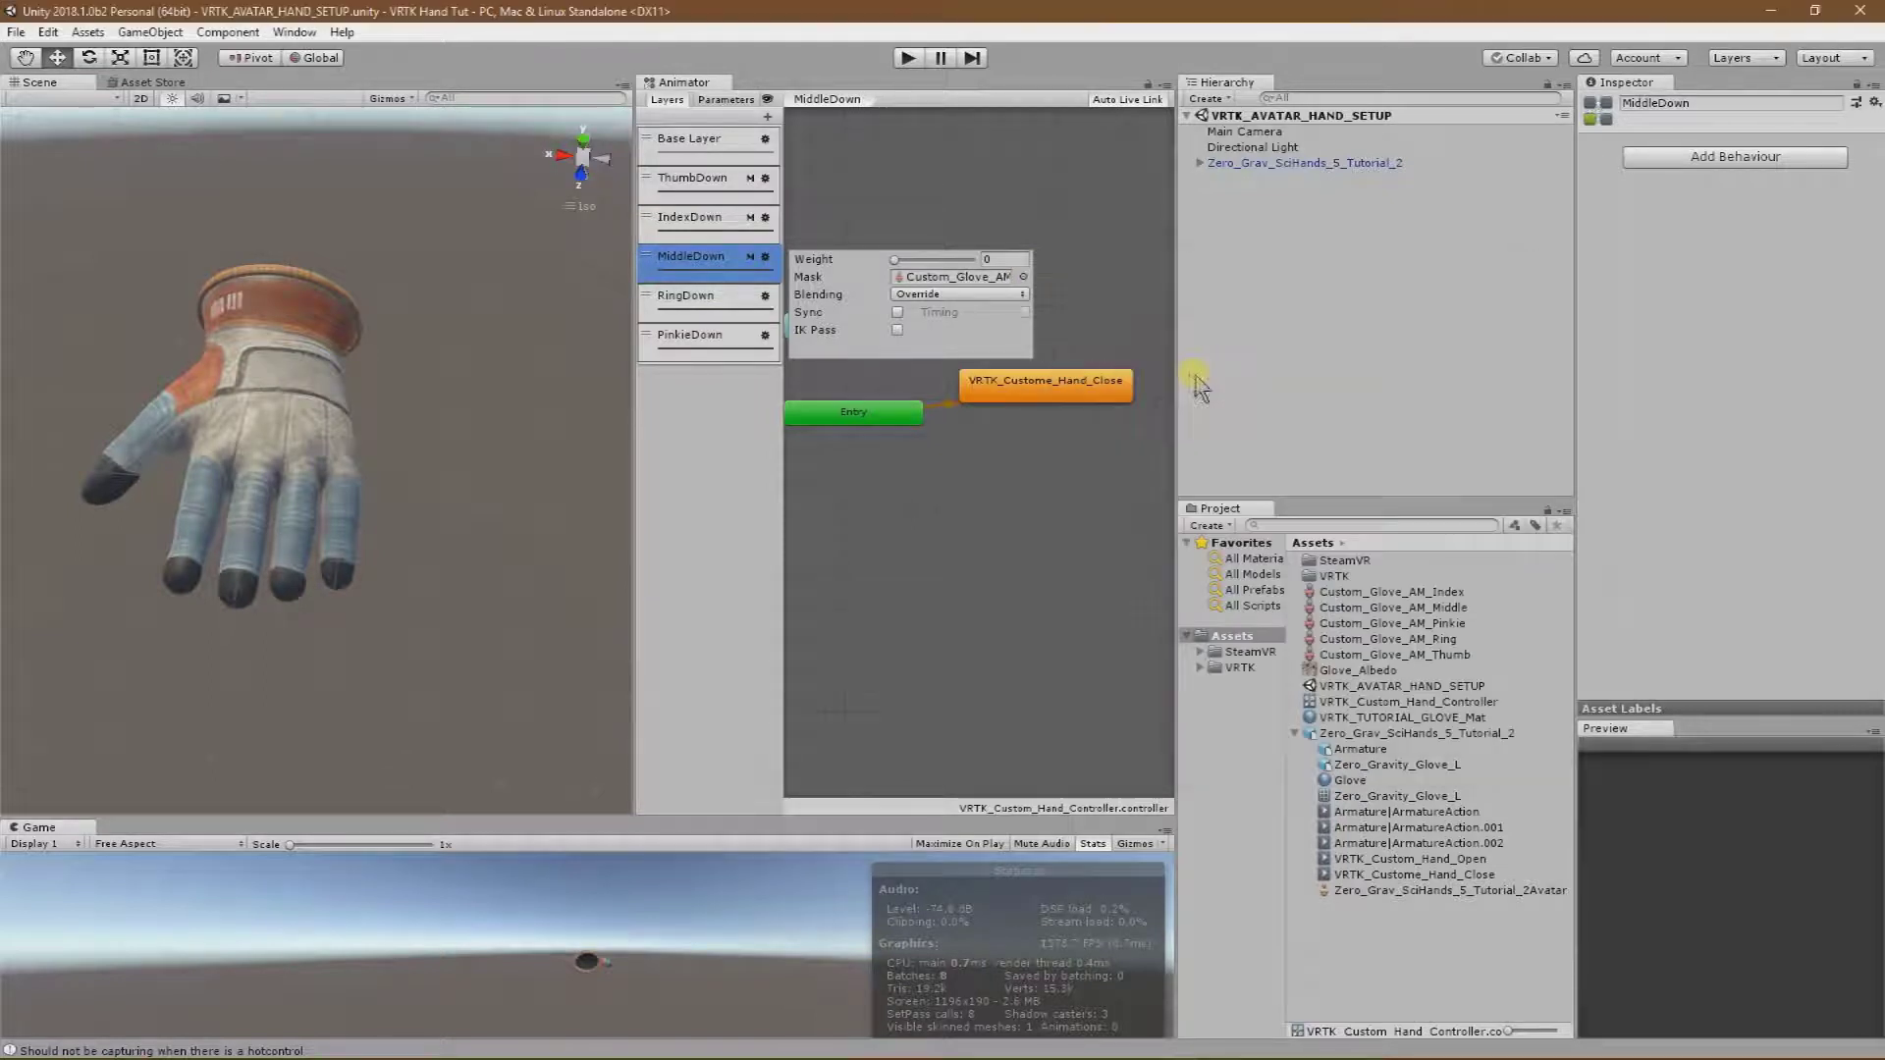
Assign the Custom_Glove_AM_Ring avatar mask to the RingDown layer.
left_click(700, 307)
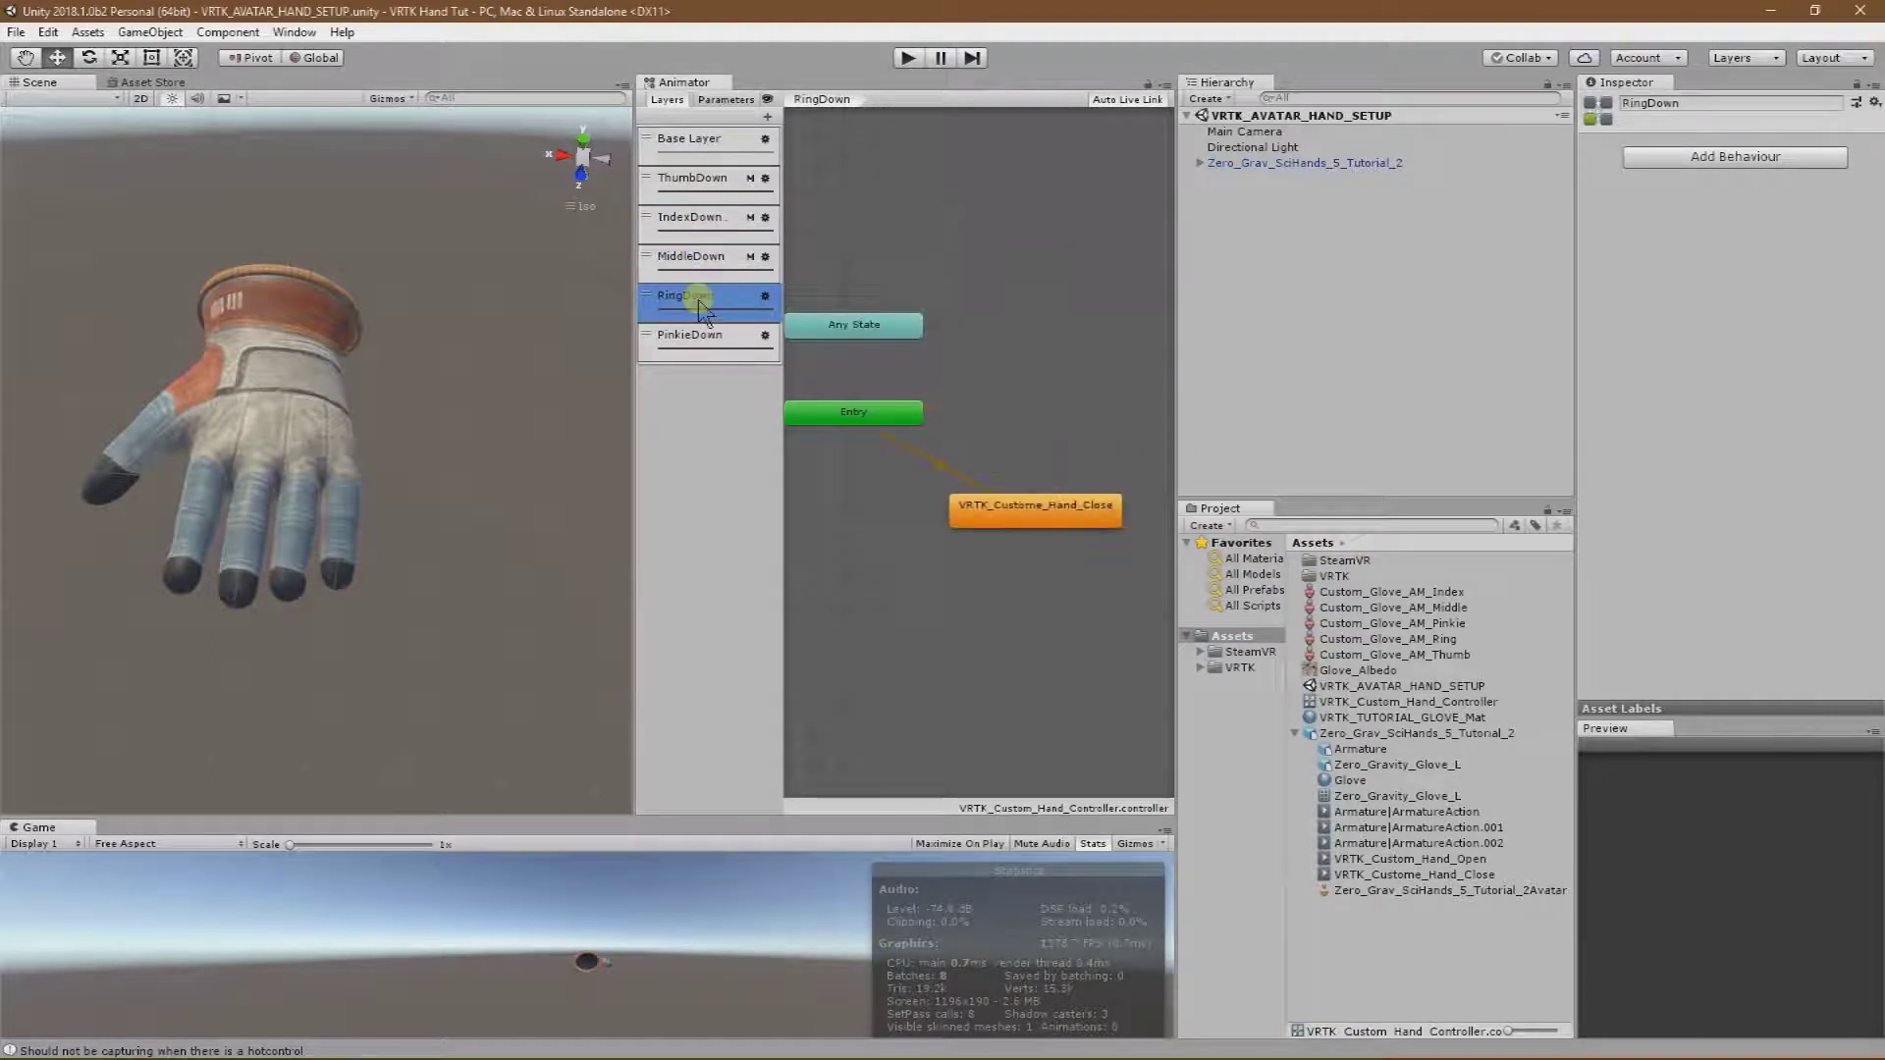
left_click(766, 296)
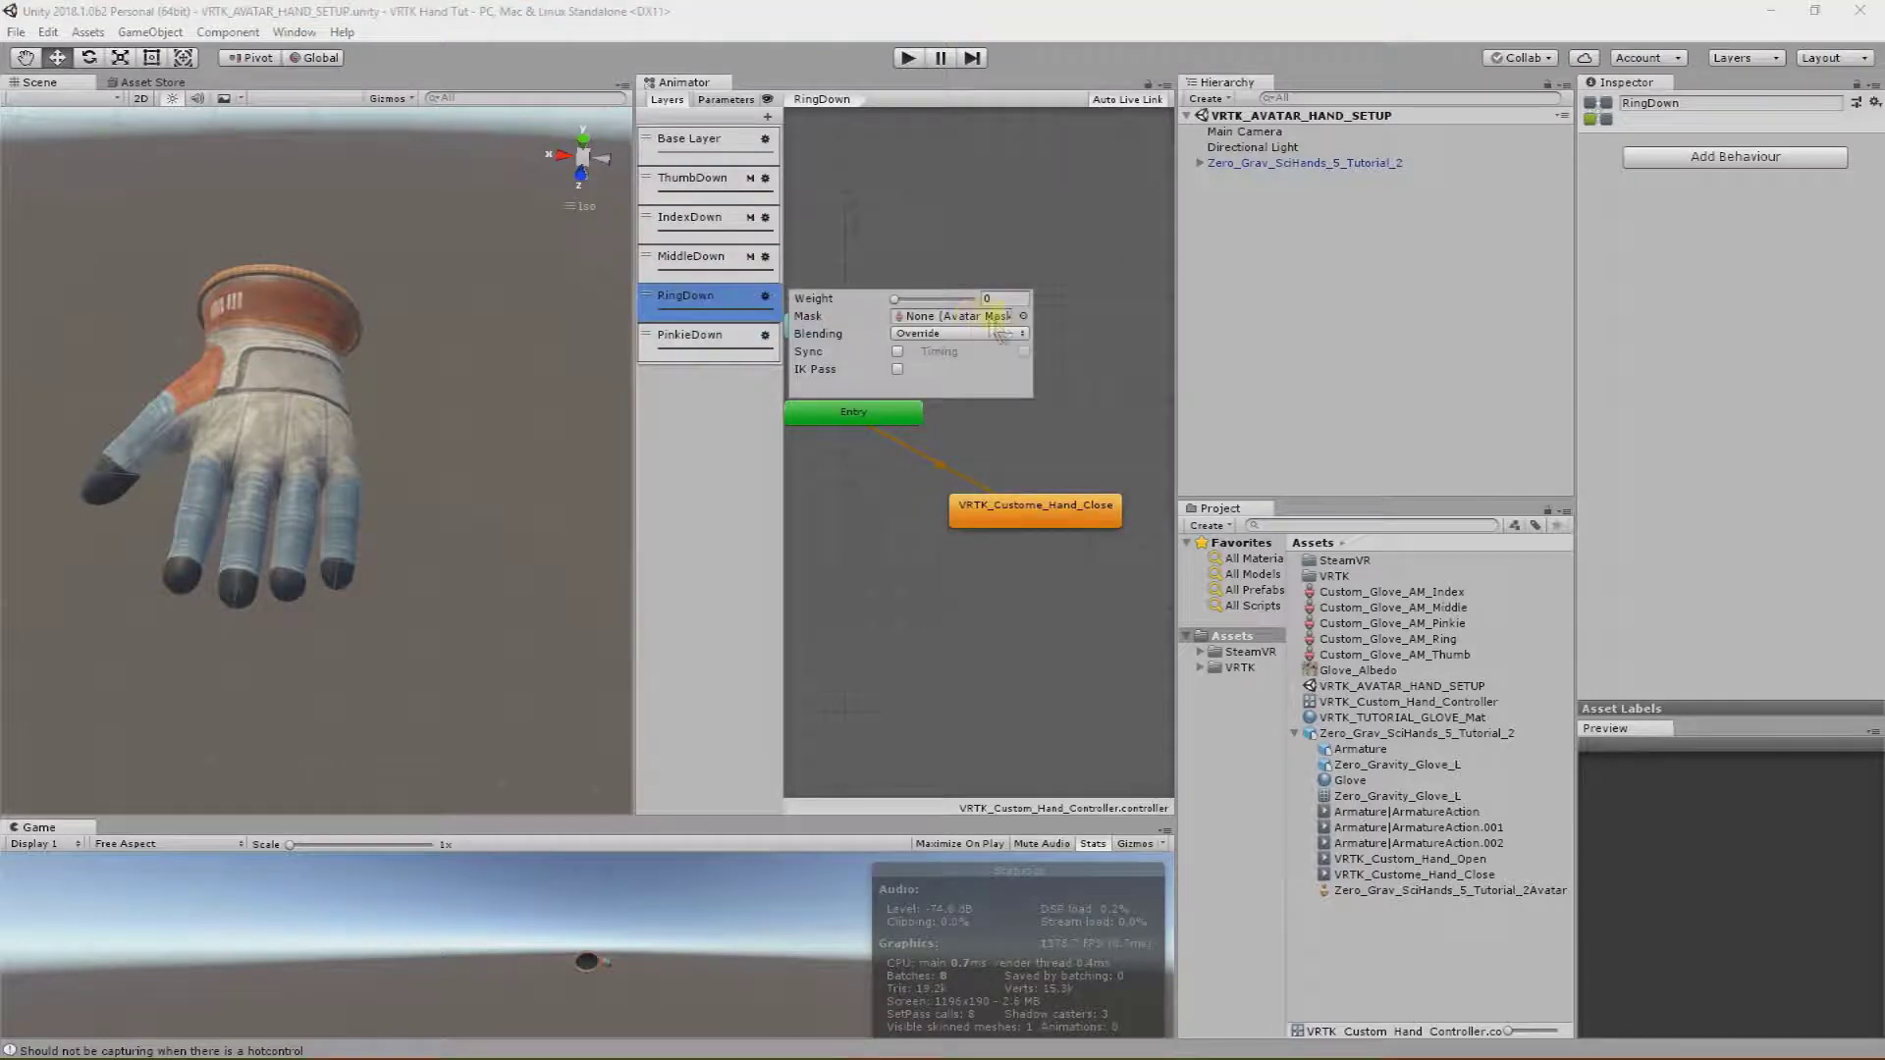
left_click(1022, 317)
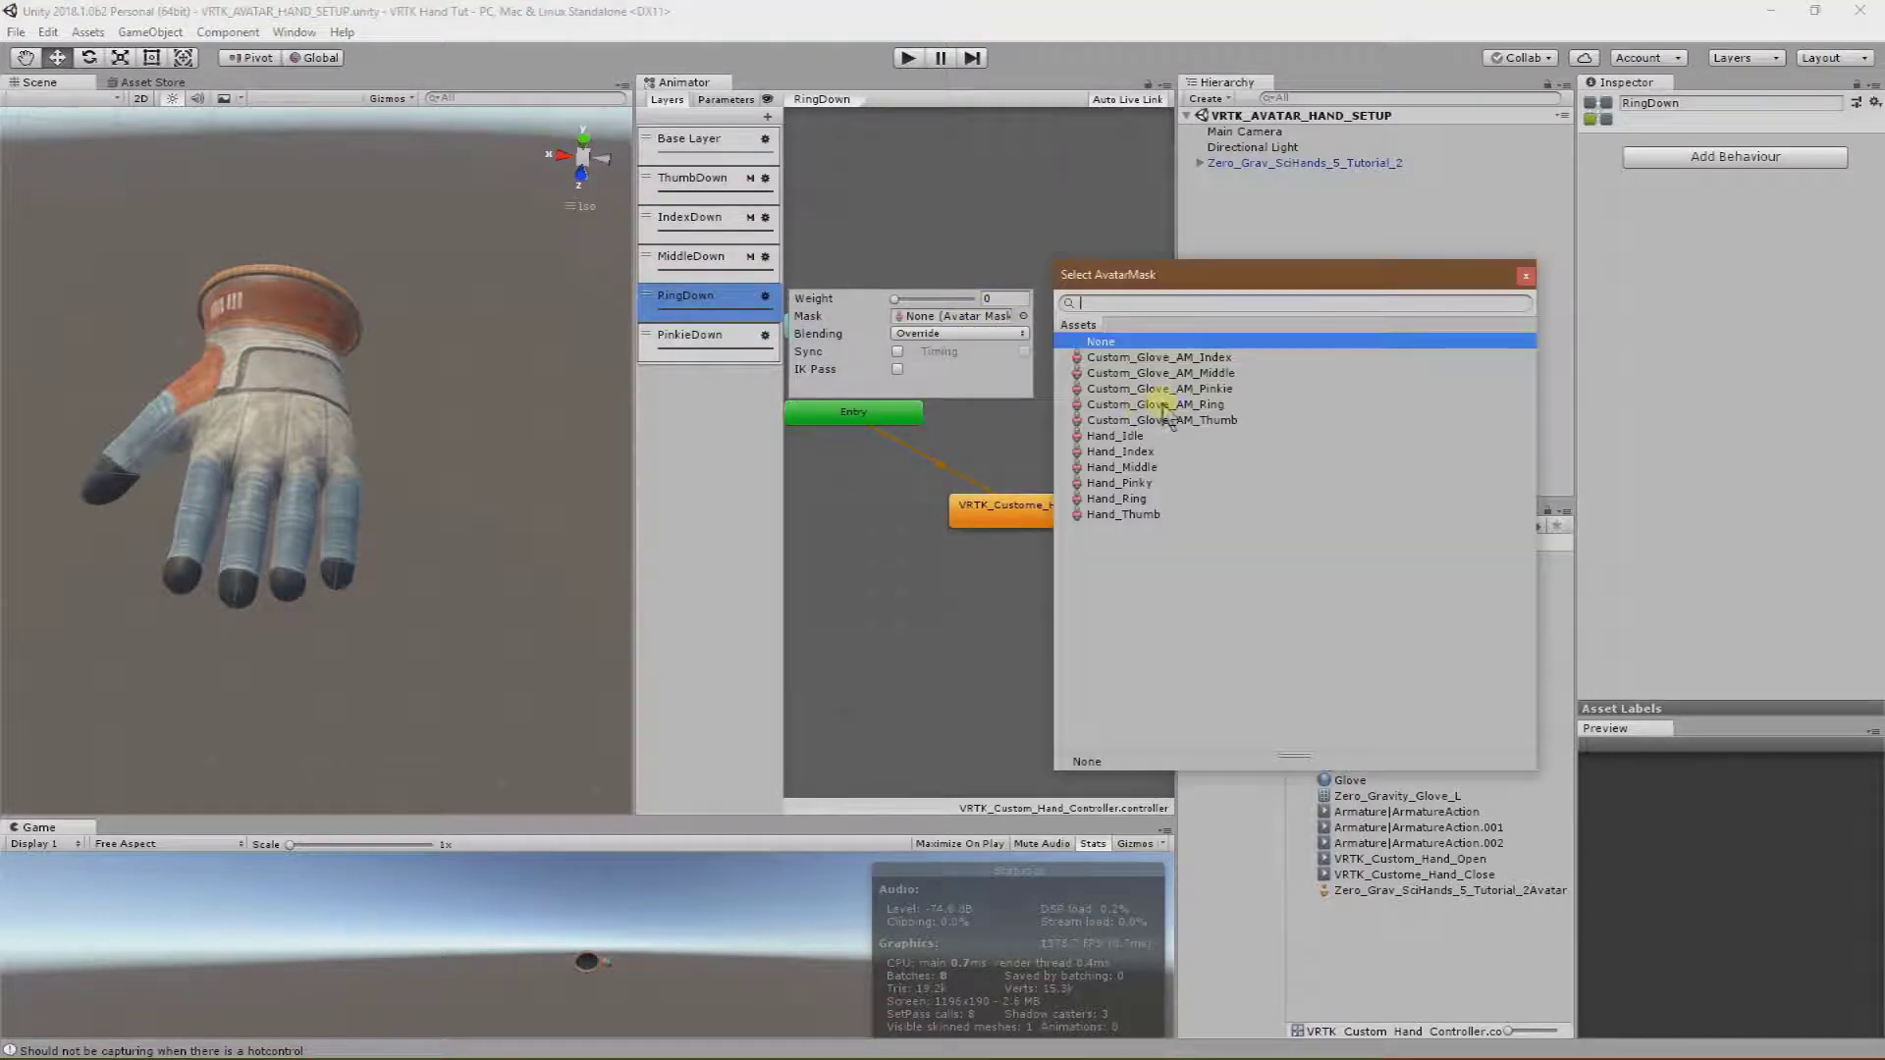
left_click(1163, 405)
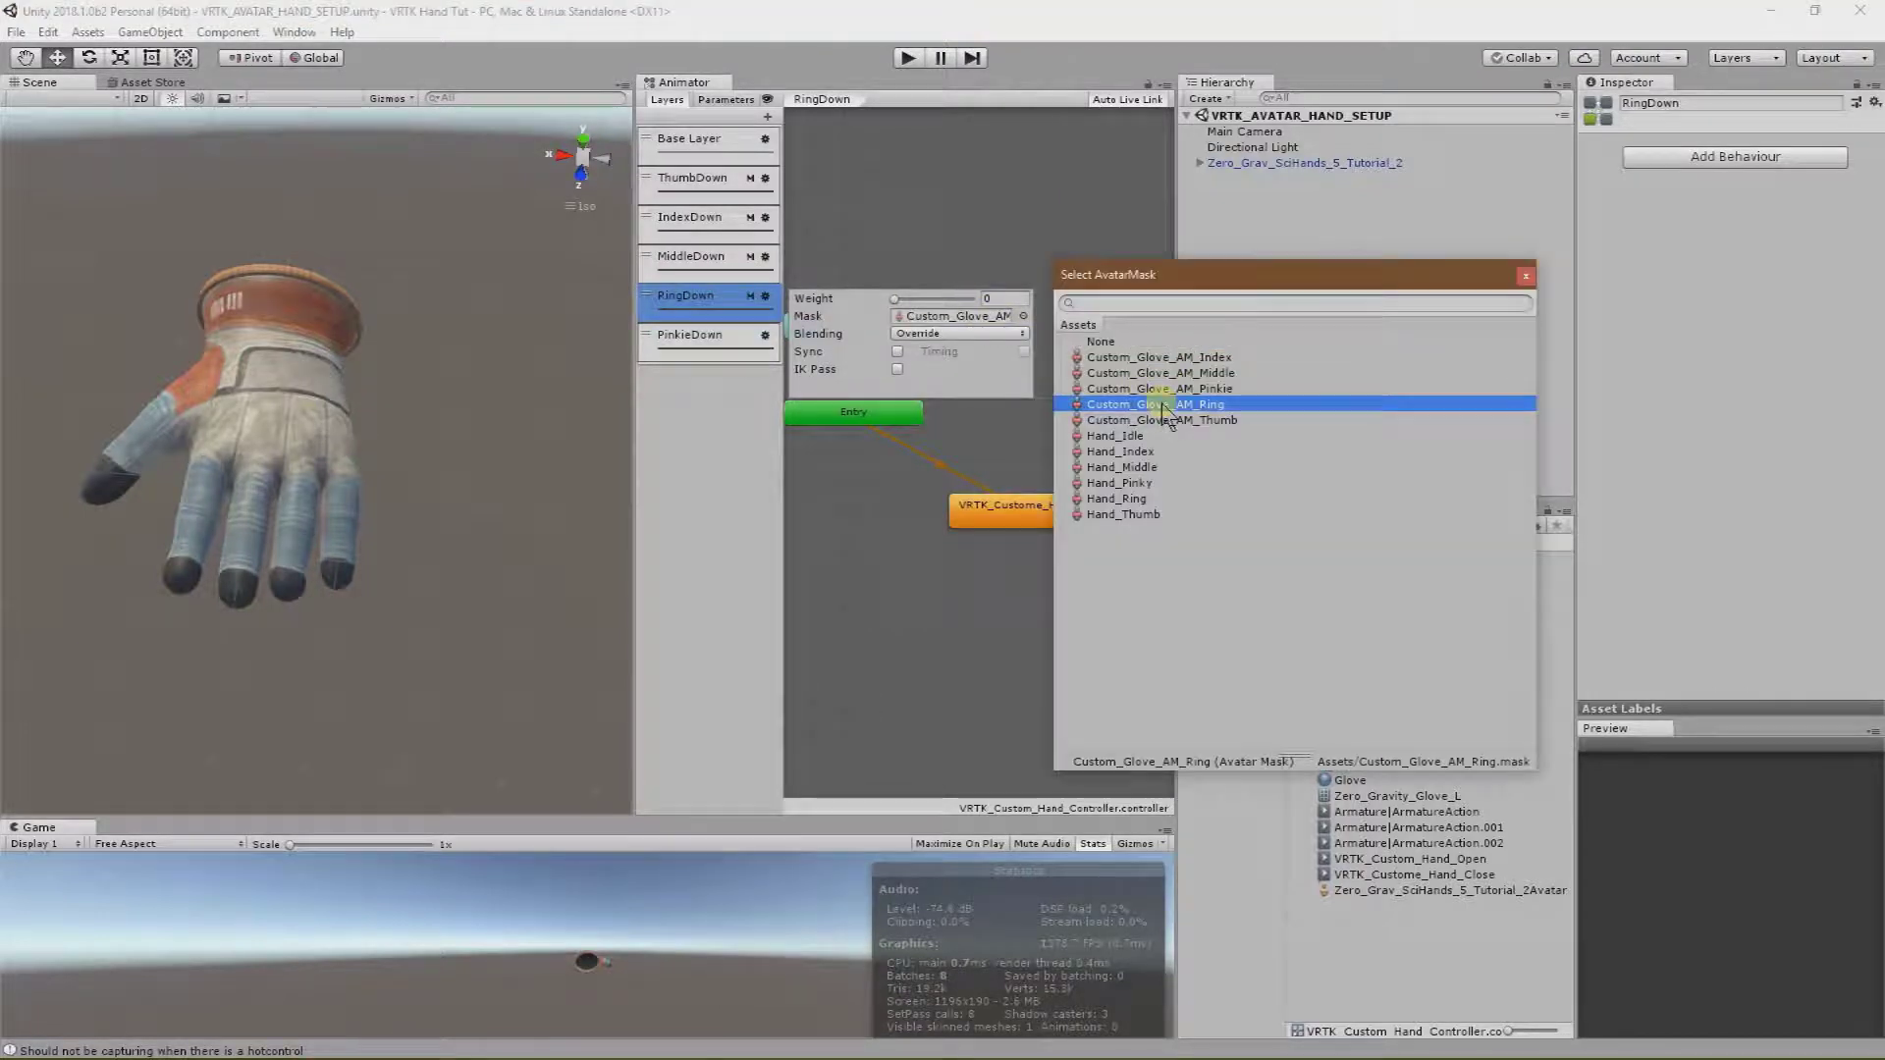
double_click(1110, 408)
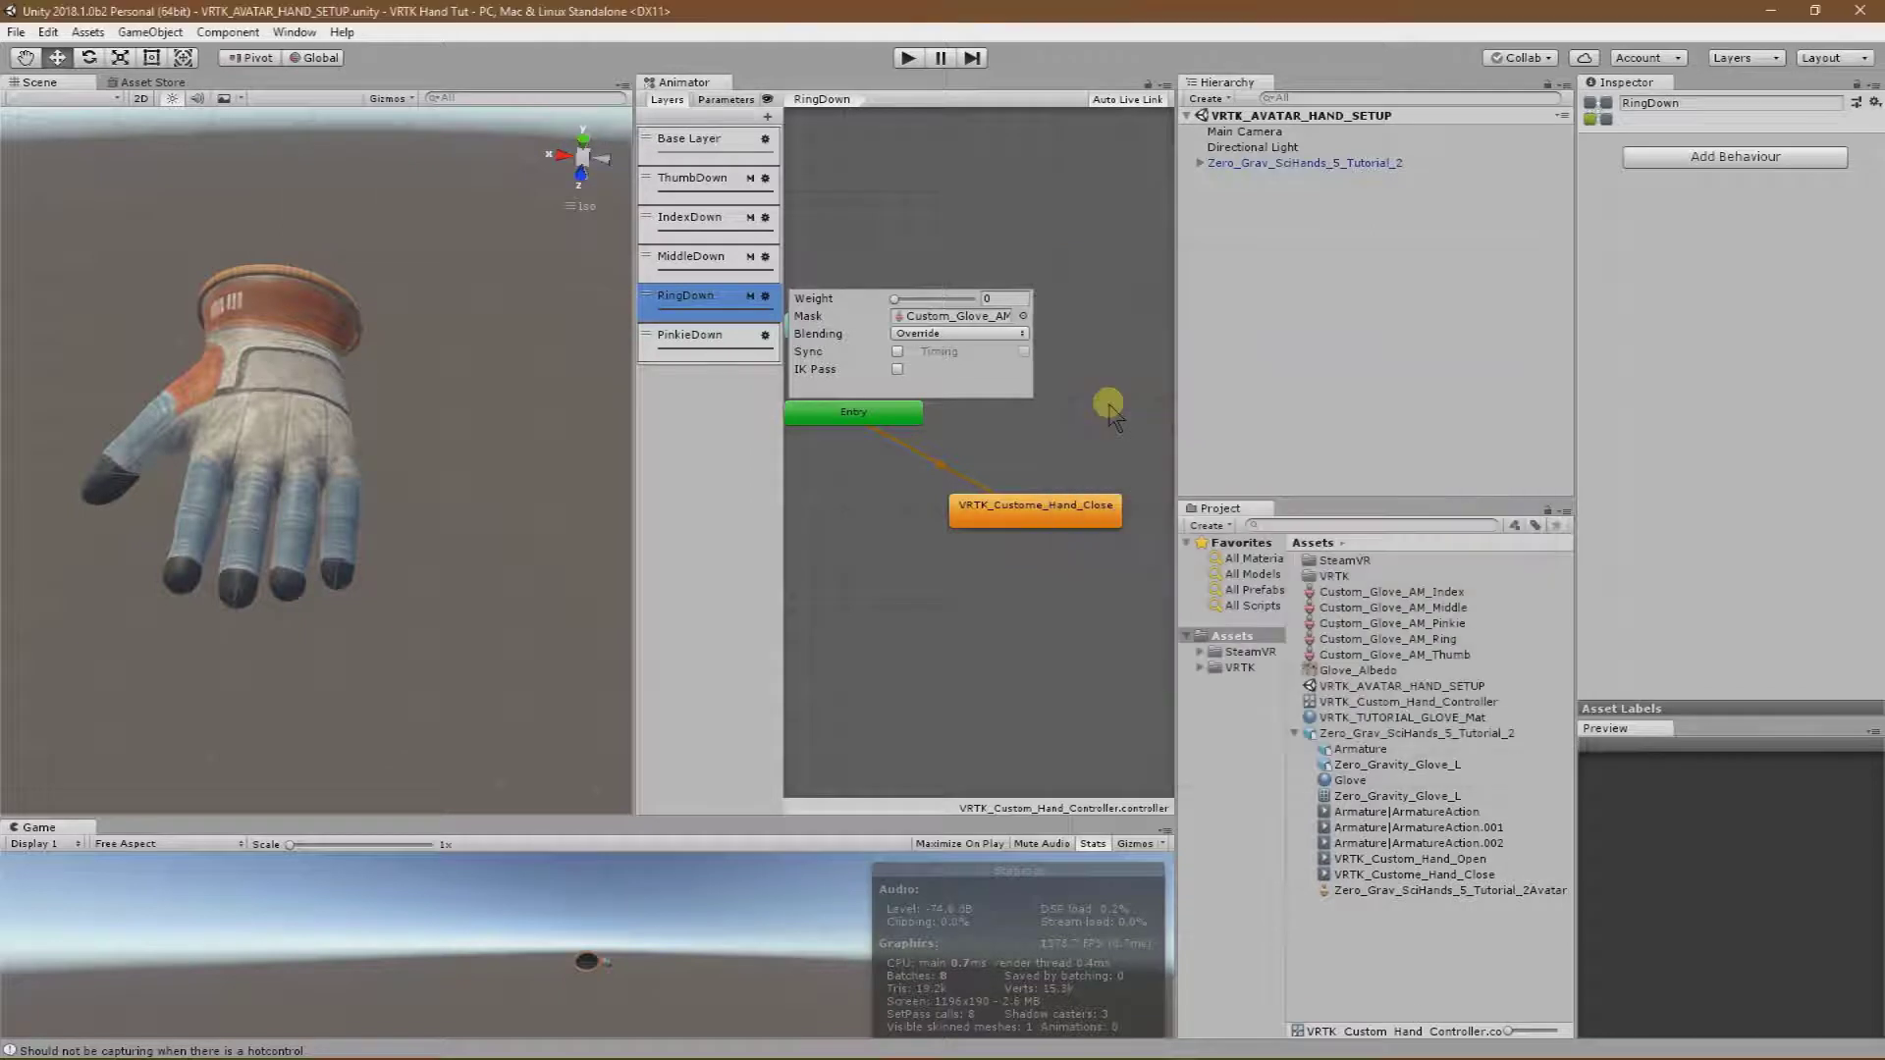
Assign the Custom_Glove_AM_Pinkie avatar mask to the PinkieDown layer.
left_click(690, 337)
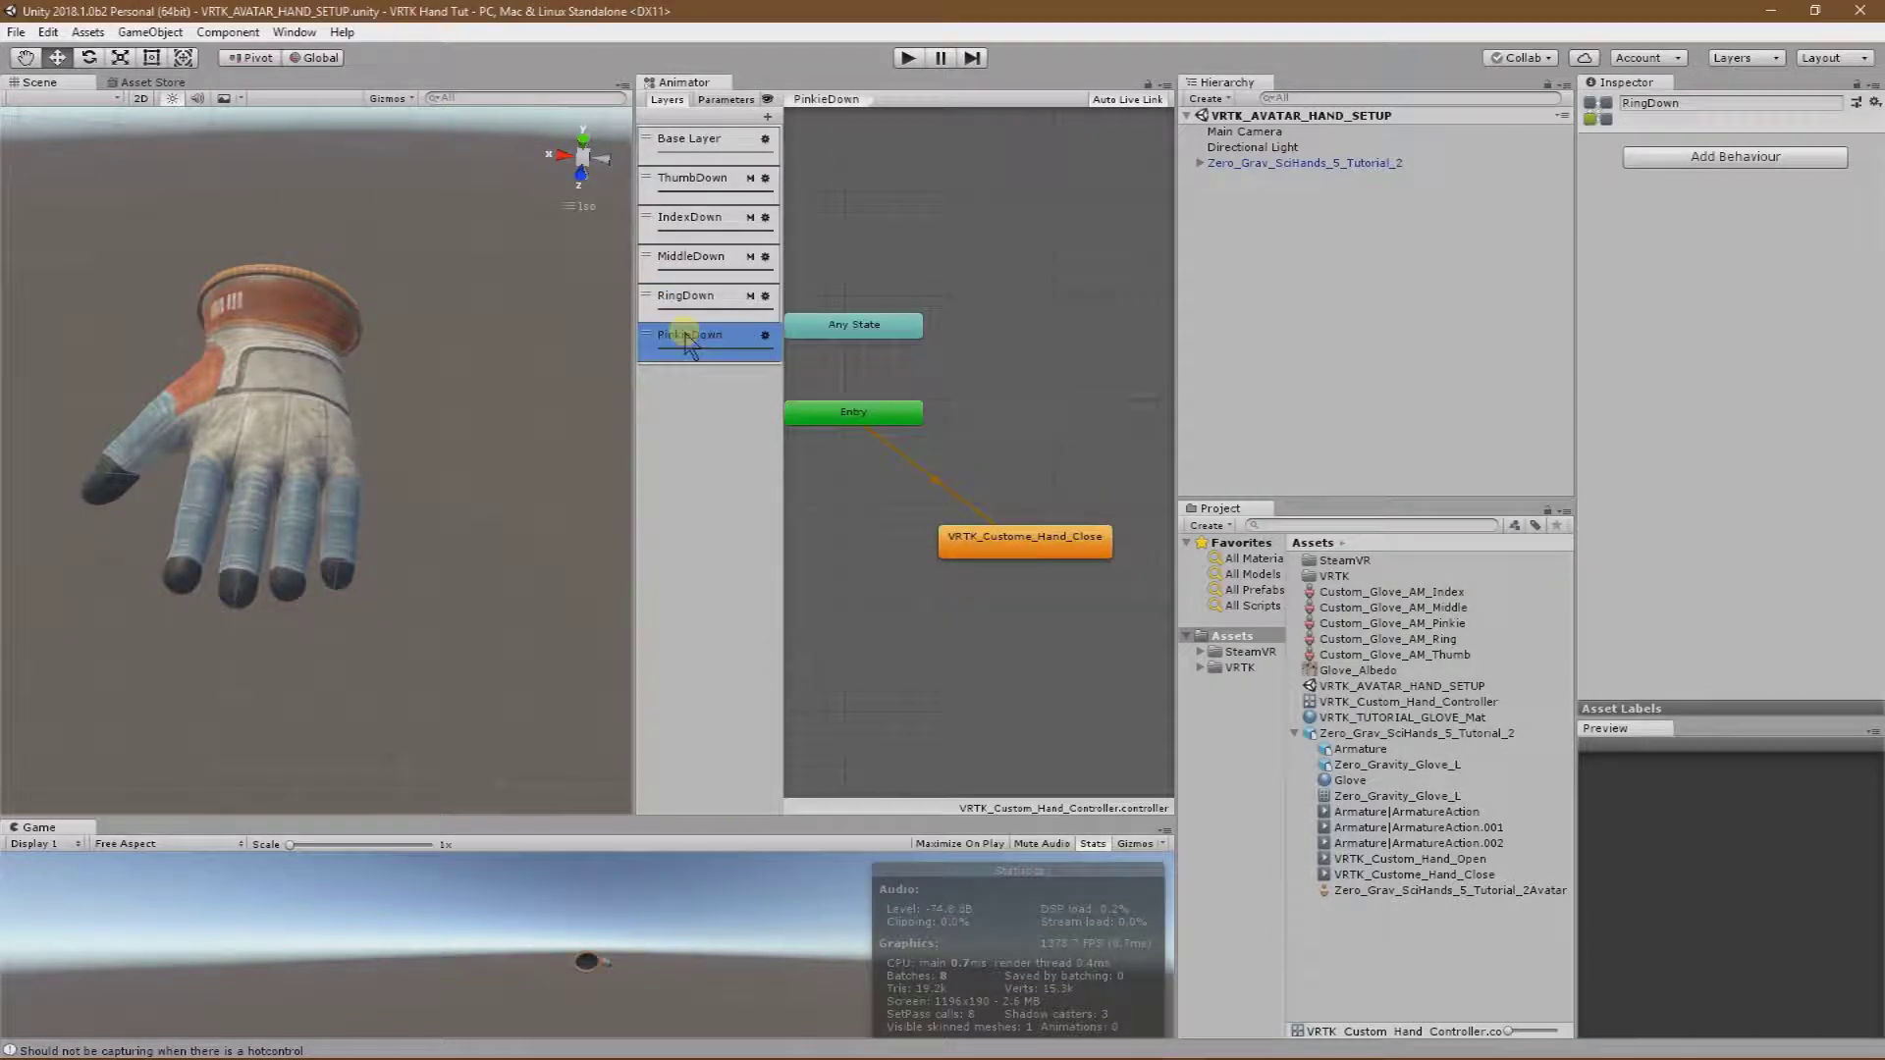
left_click(765, 335)
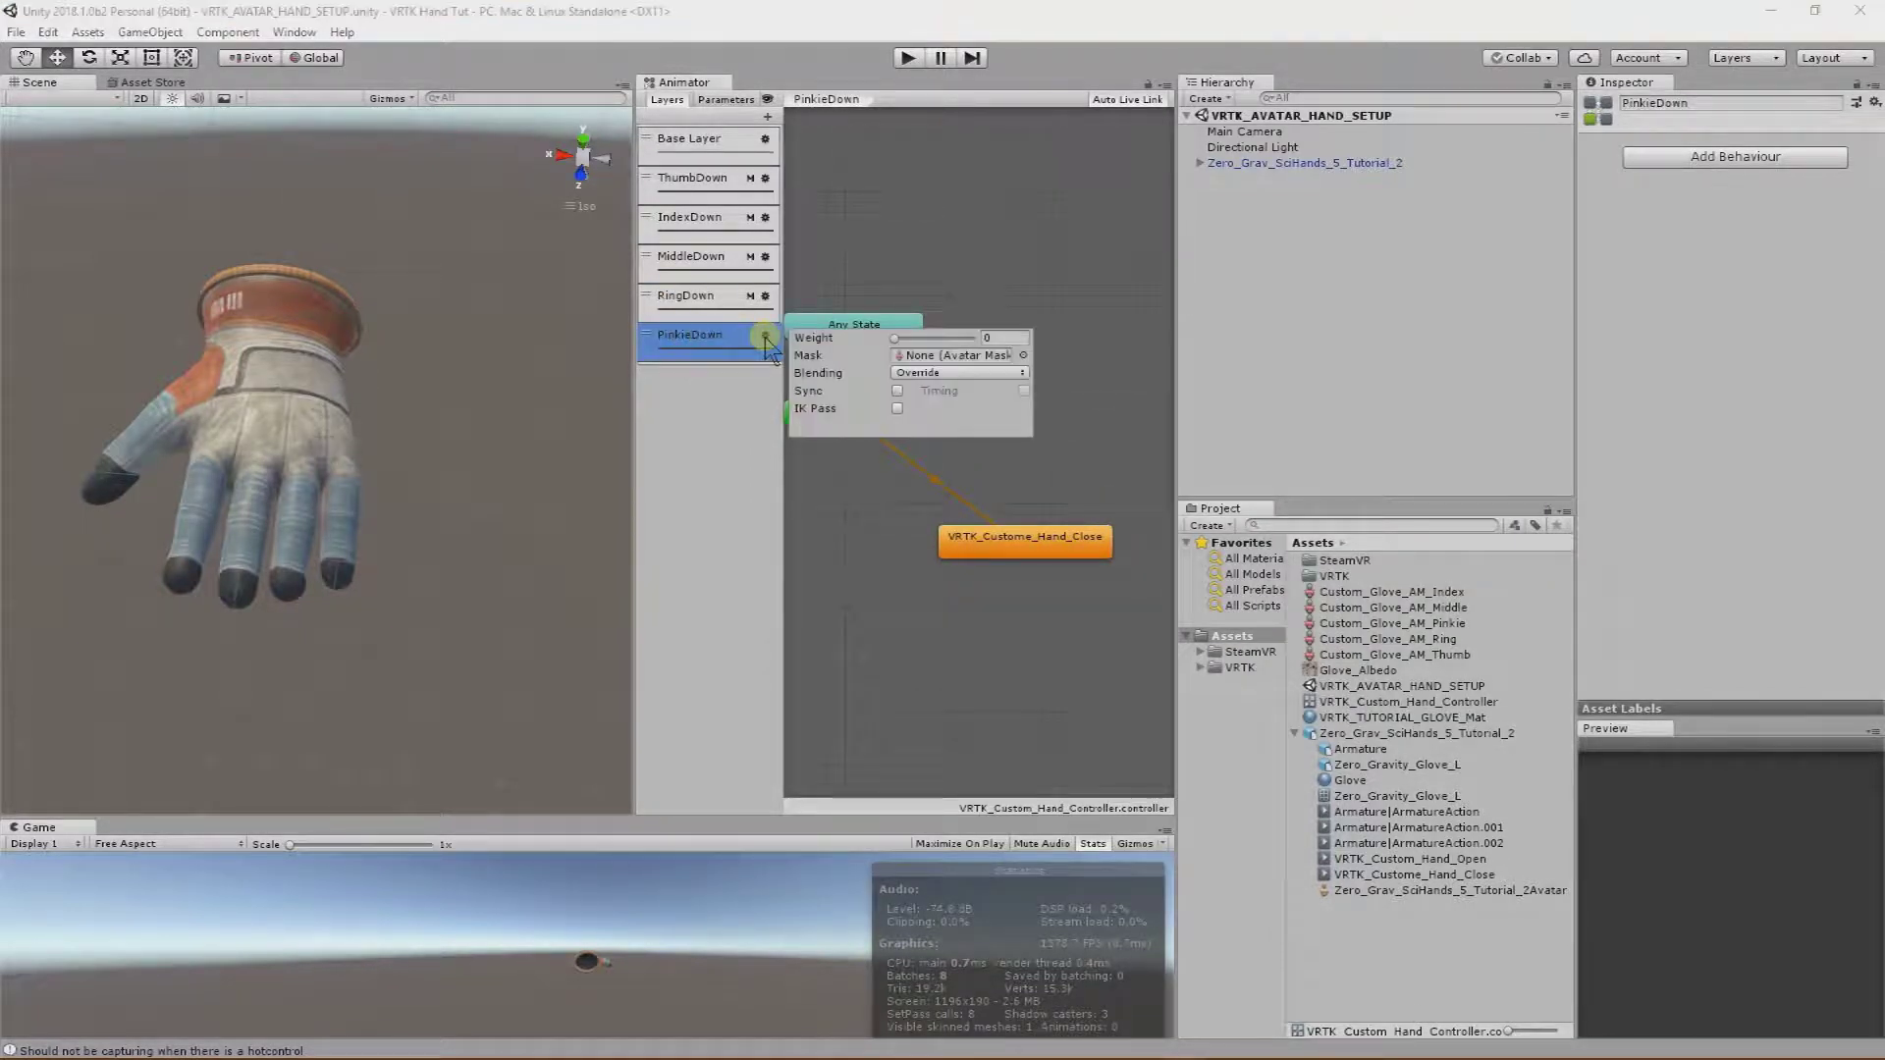
left_click(1023, 356)
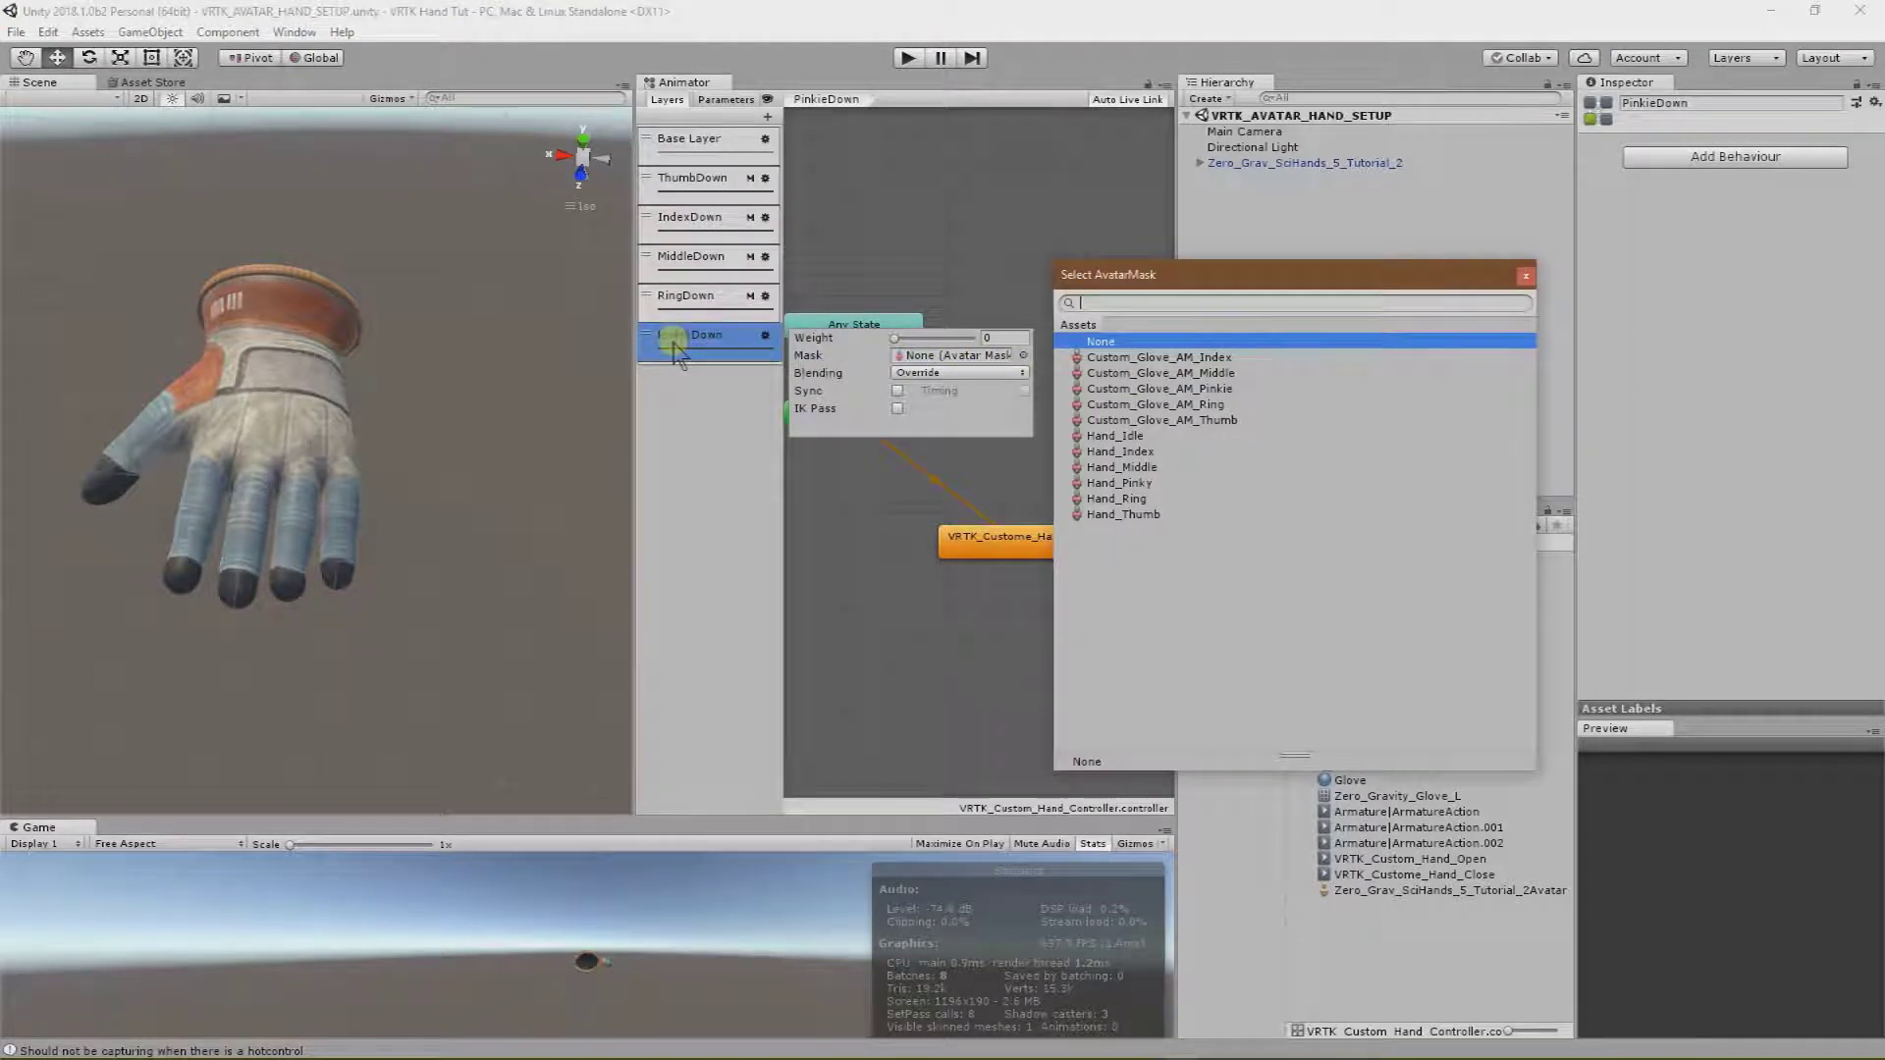
double_click(1163, 389)
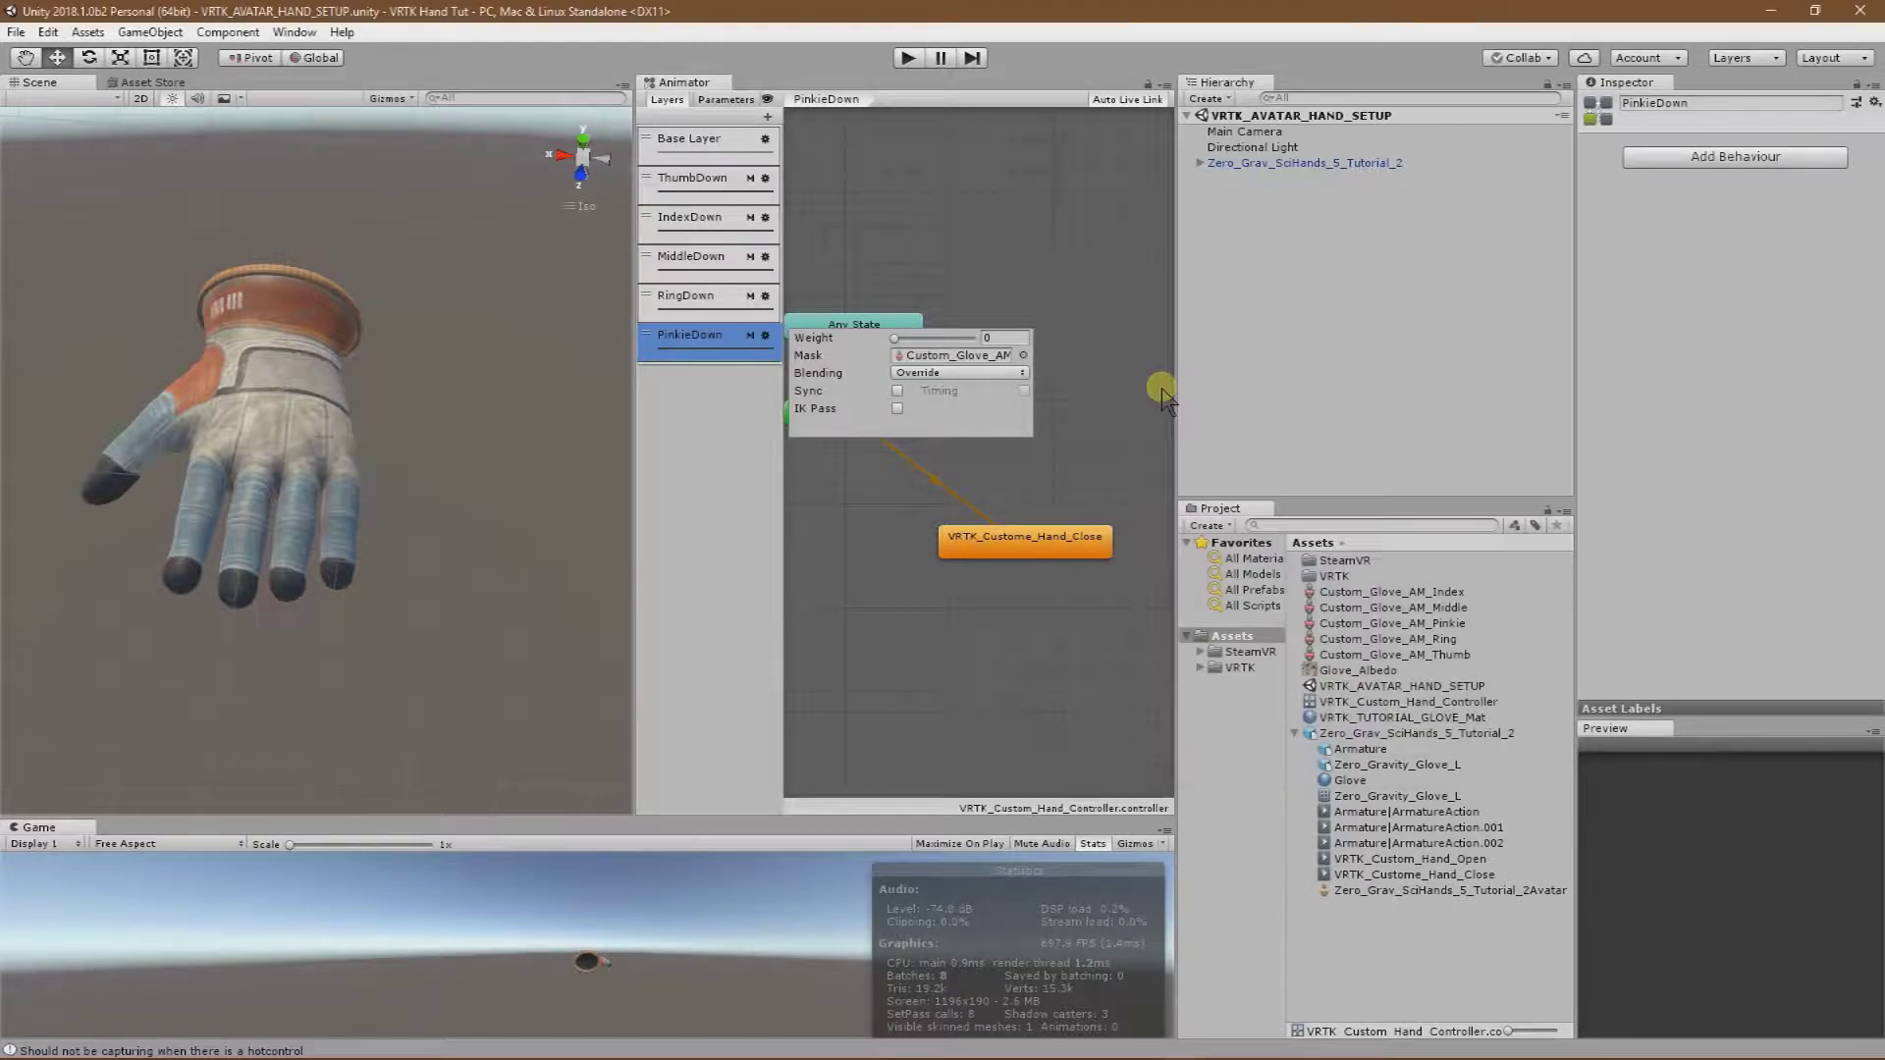
Enter play mode and set the ThumbDown layer's weight to 1 to test its avatar mask.
left_click(732, 446)
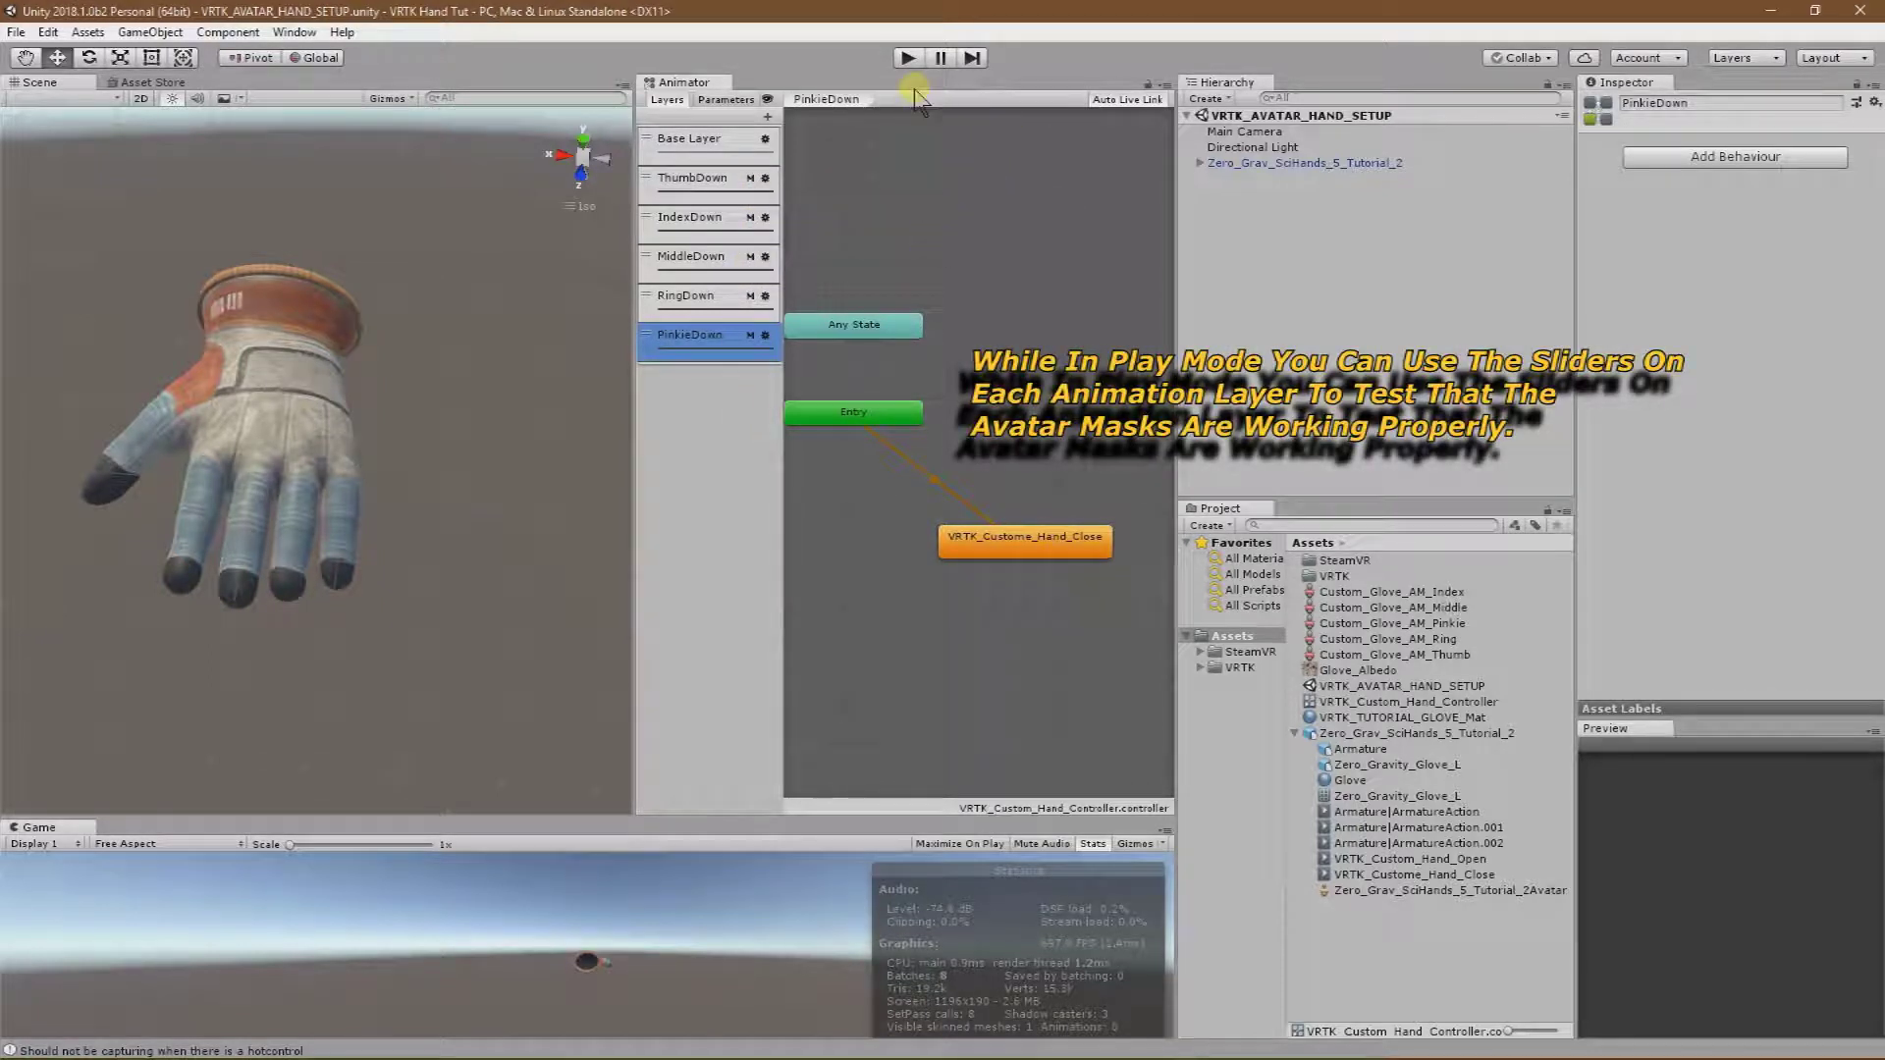
left_click(908, 59)
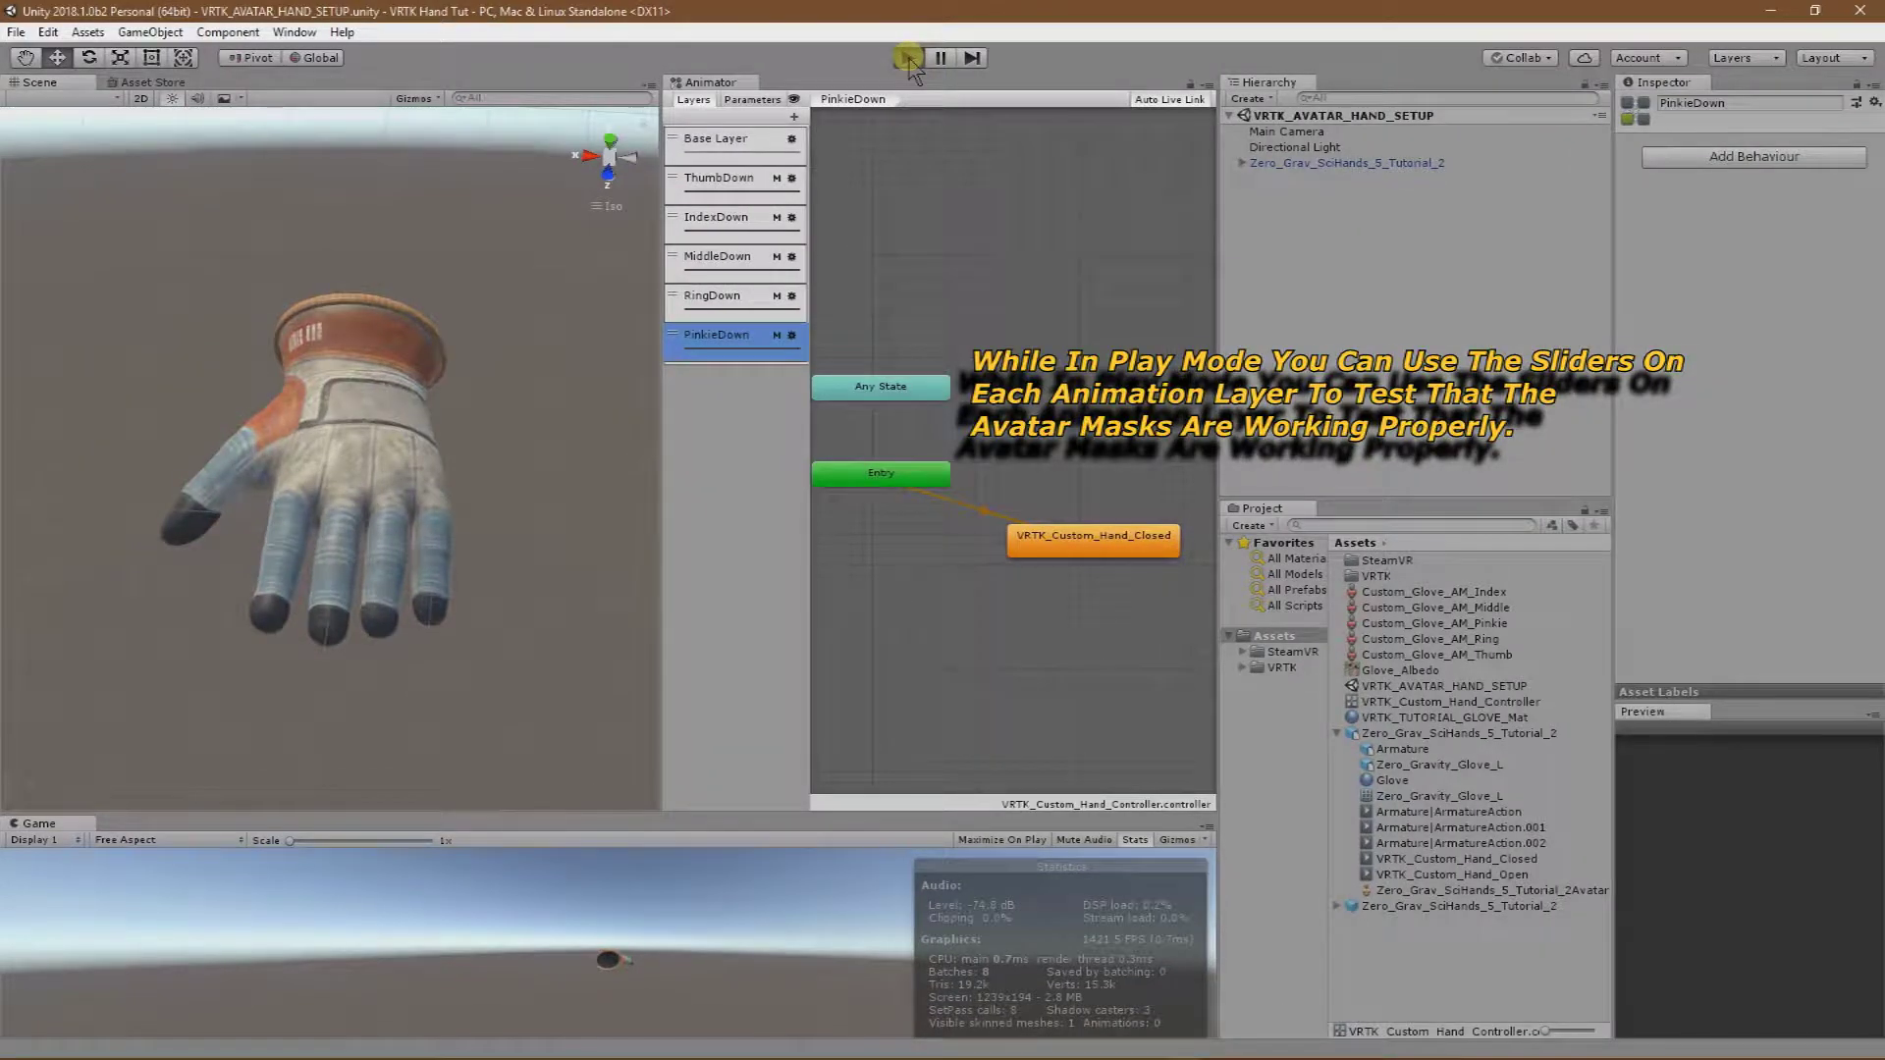
left_click(908, 59)
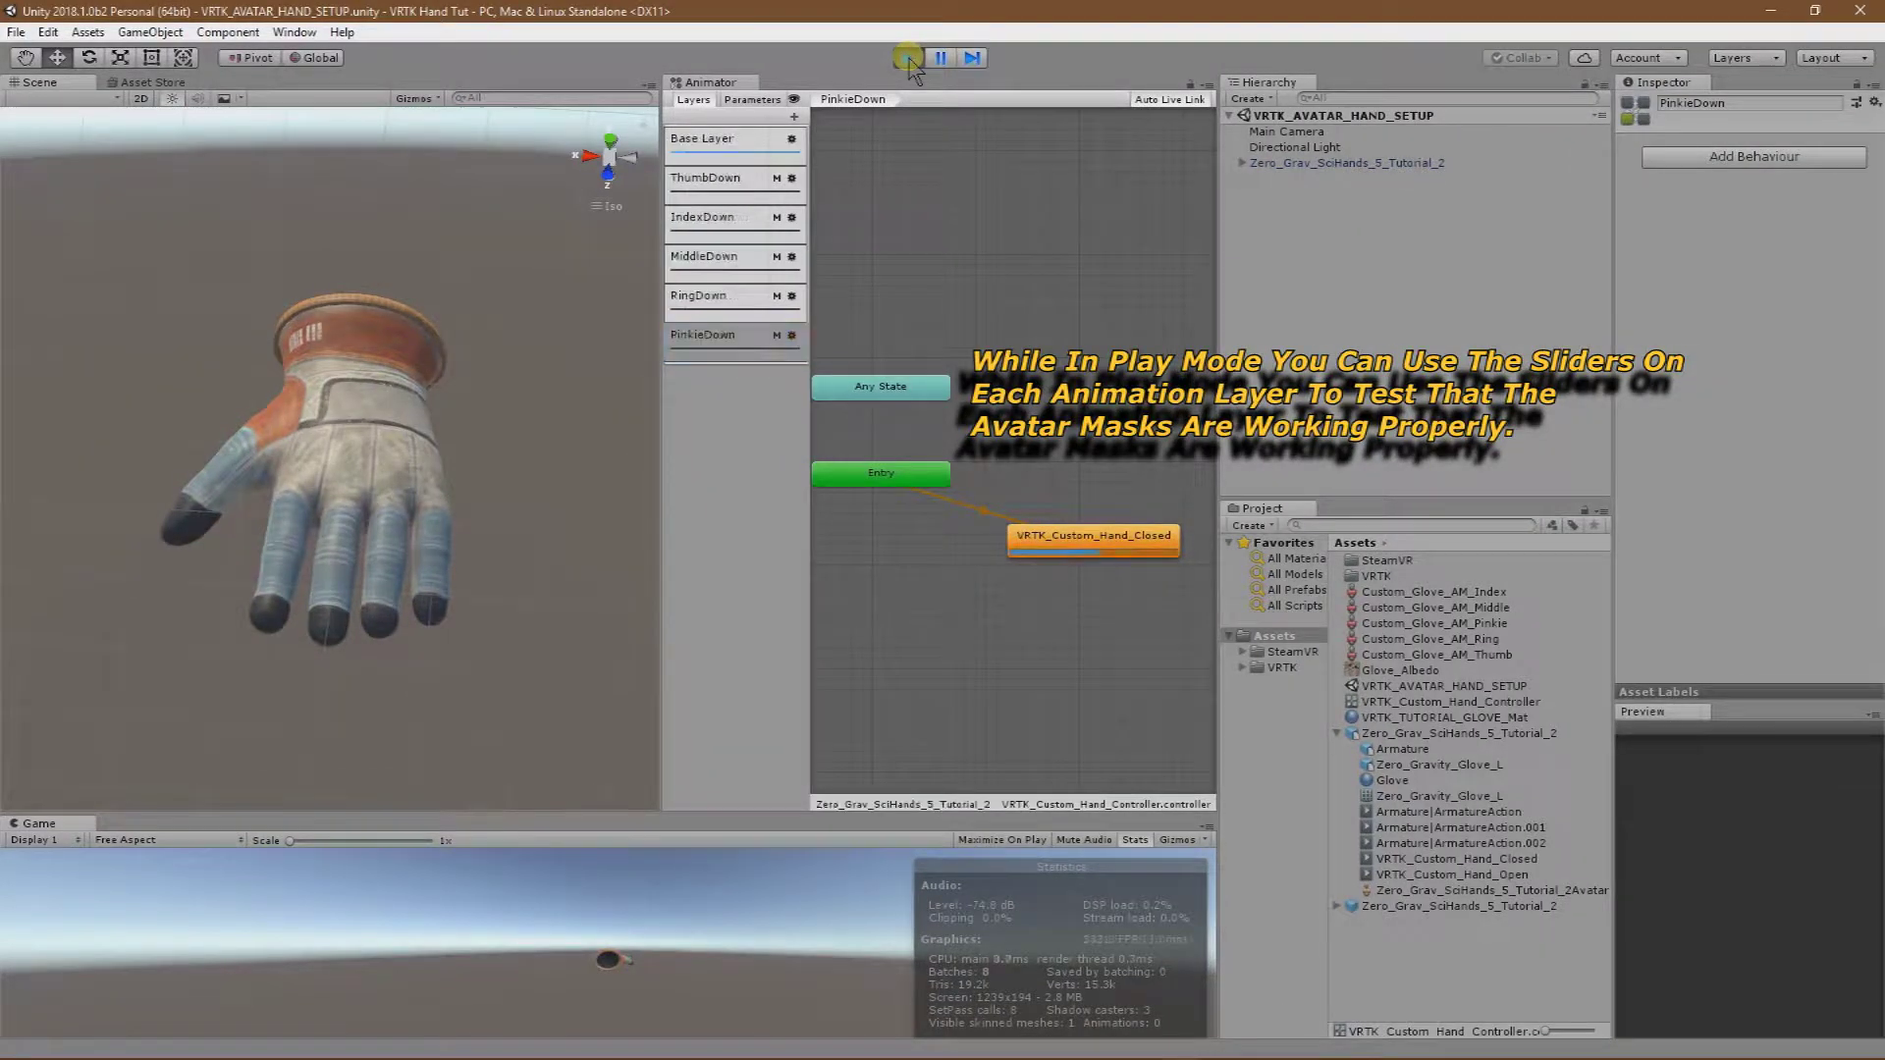
left_click(749, 177)
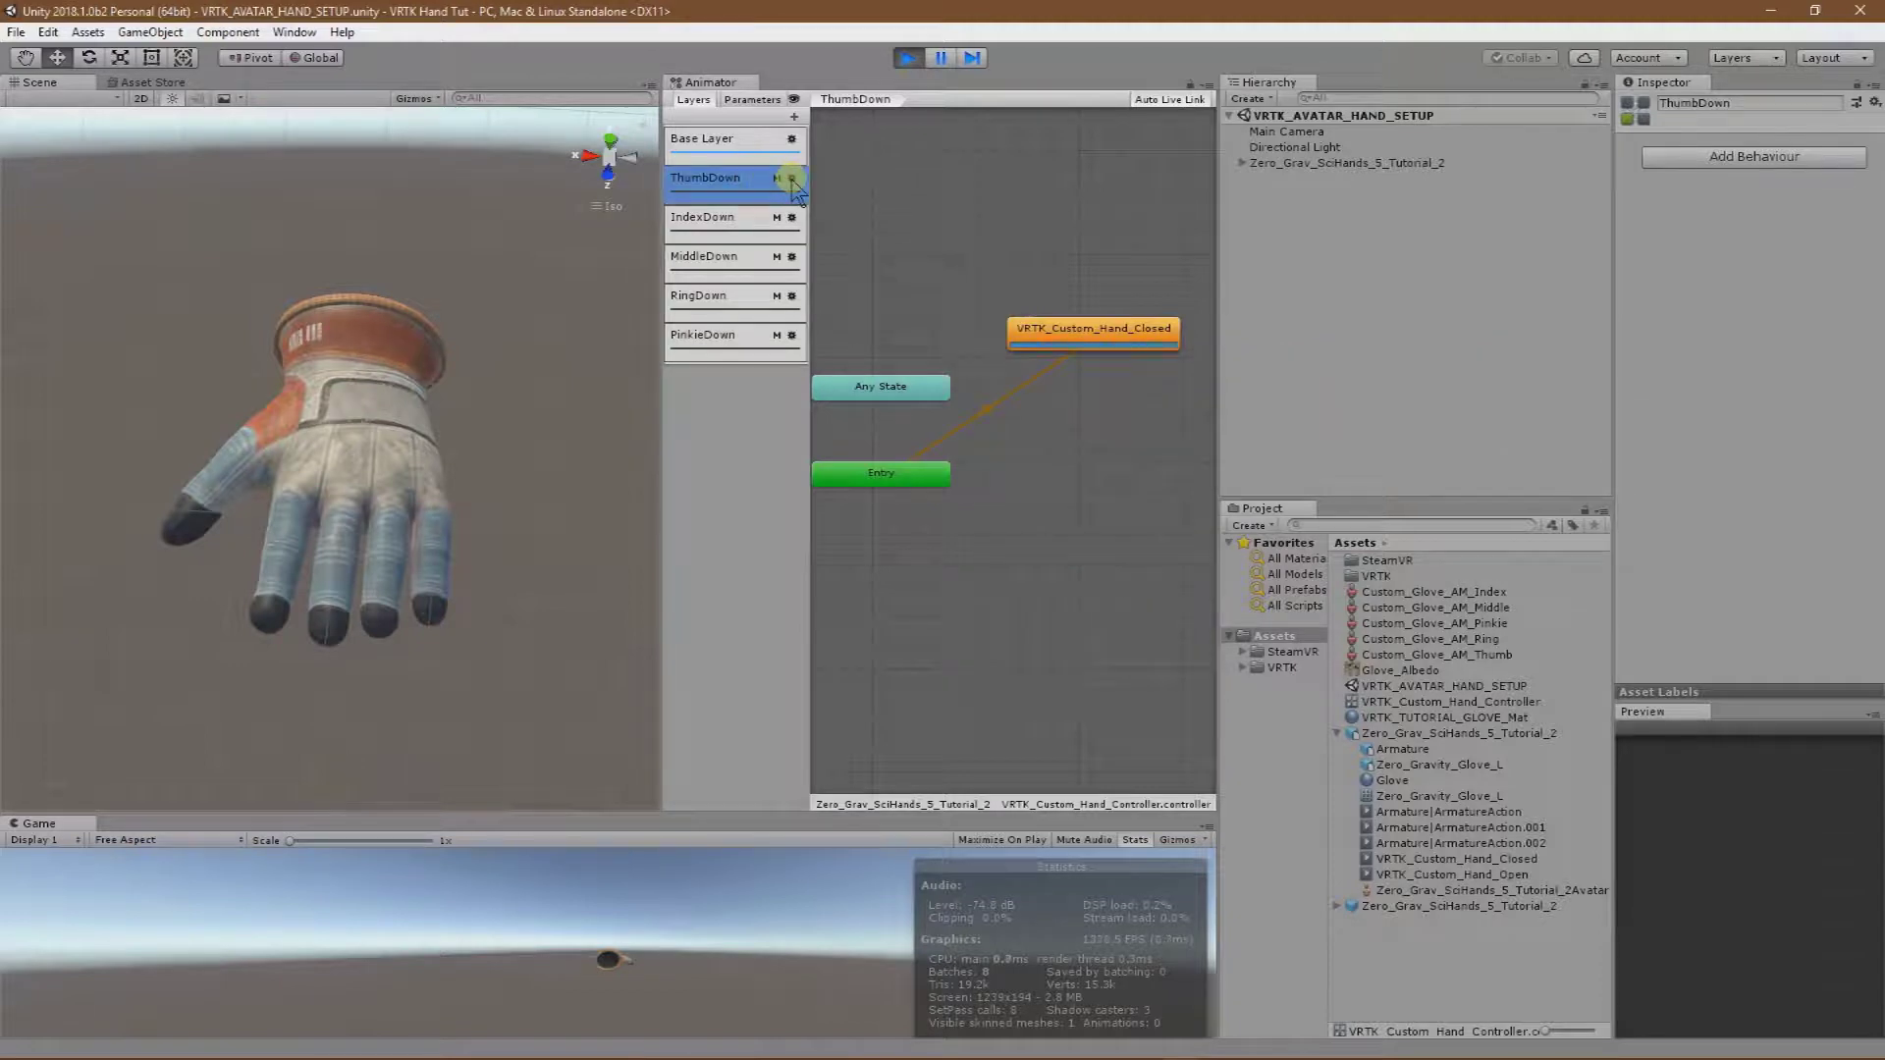
left_click(791, 178)
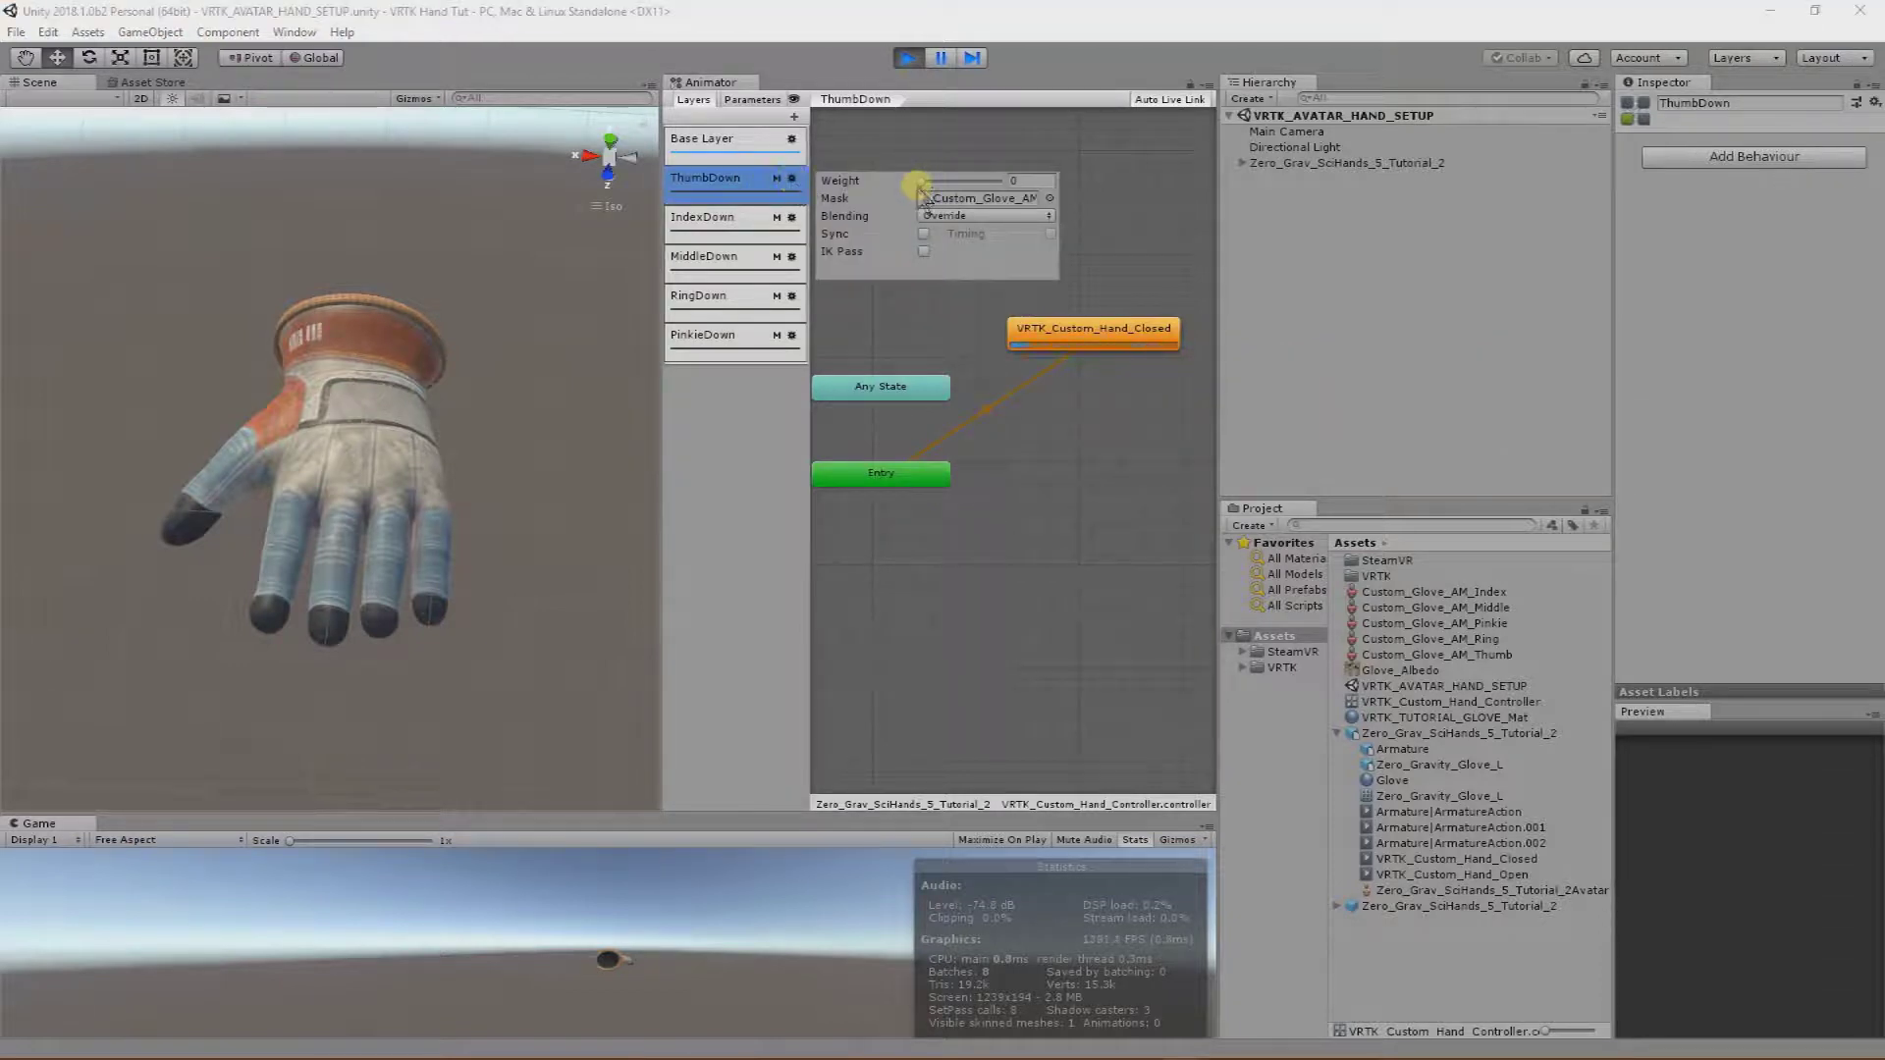
left_click_drag(923, 184, 1034, 182)
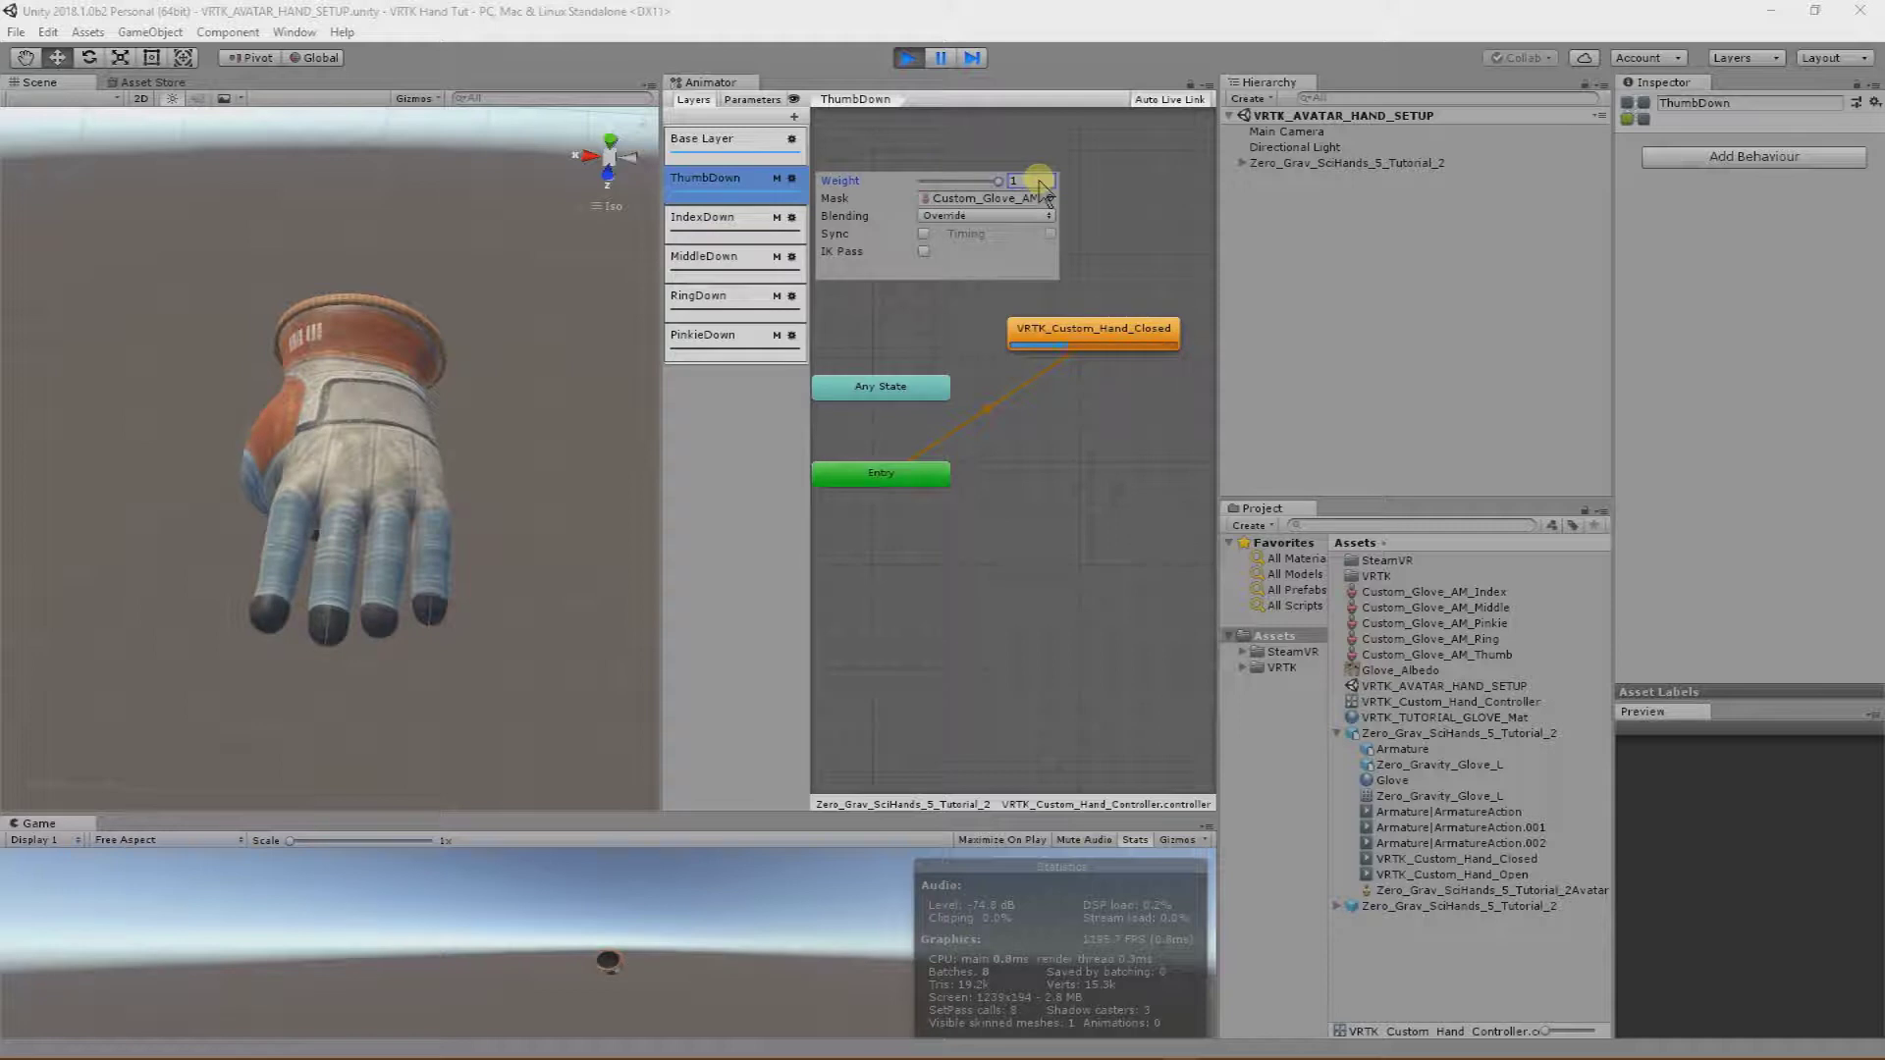
Set the IndexDown and MiddleDown layer weights to 1 to test their finger masks.
left_click(754, 220)
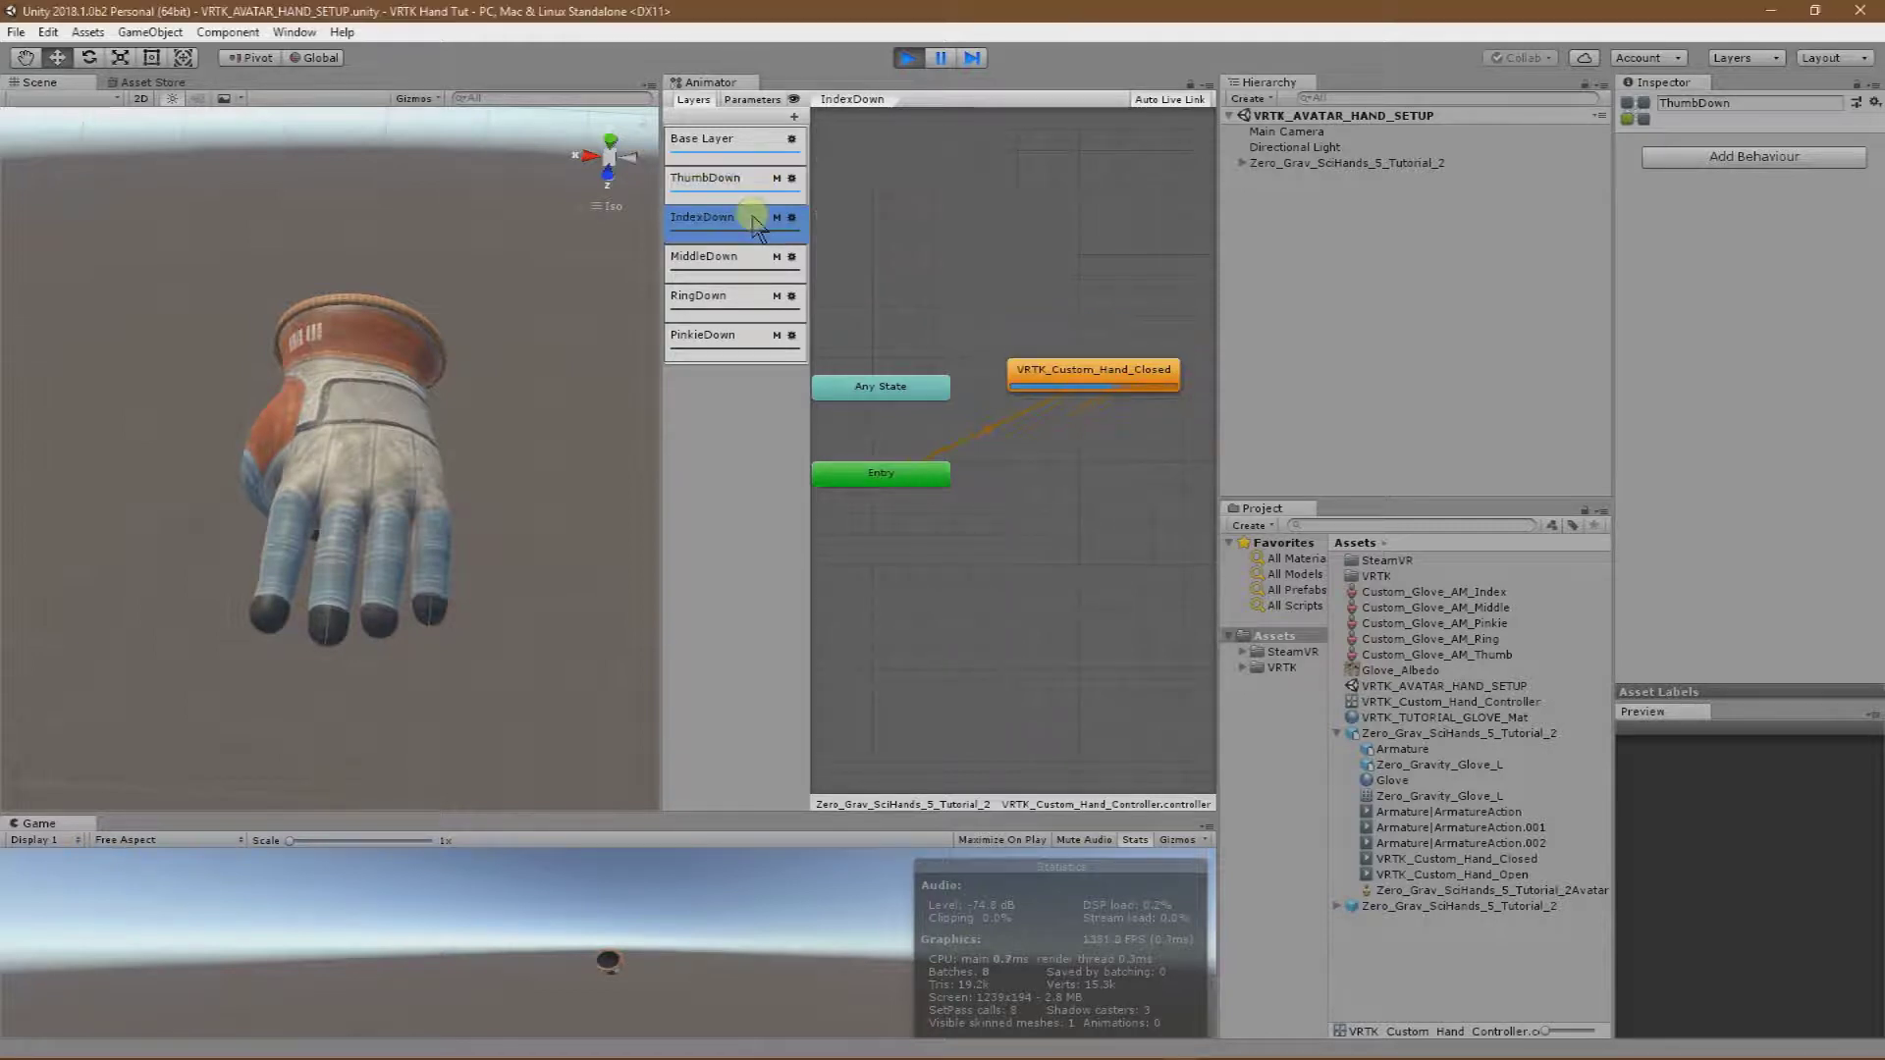
left_click(791, 216)
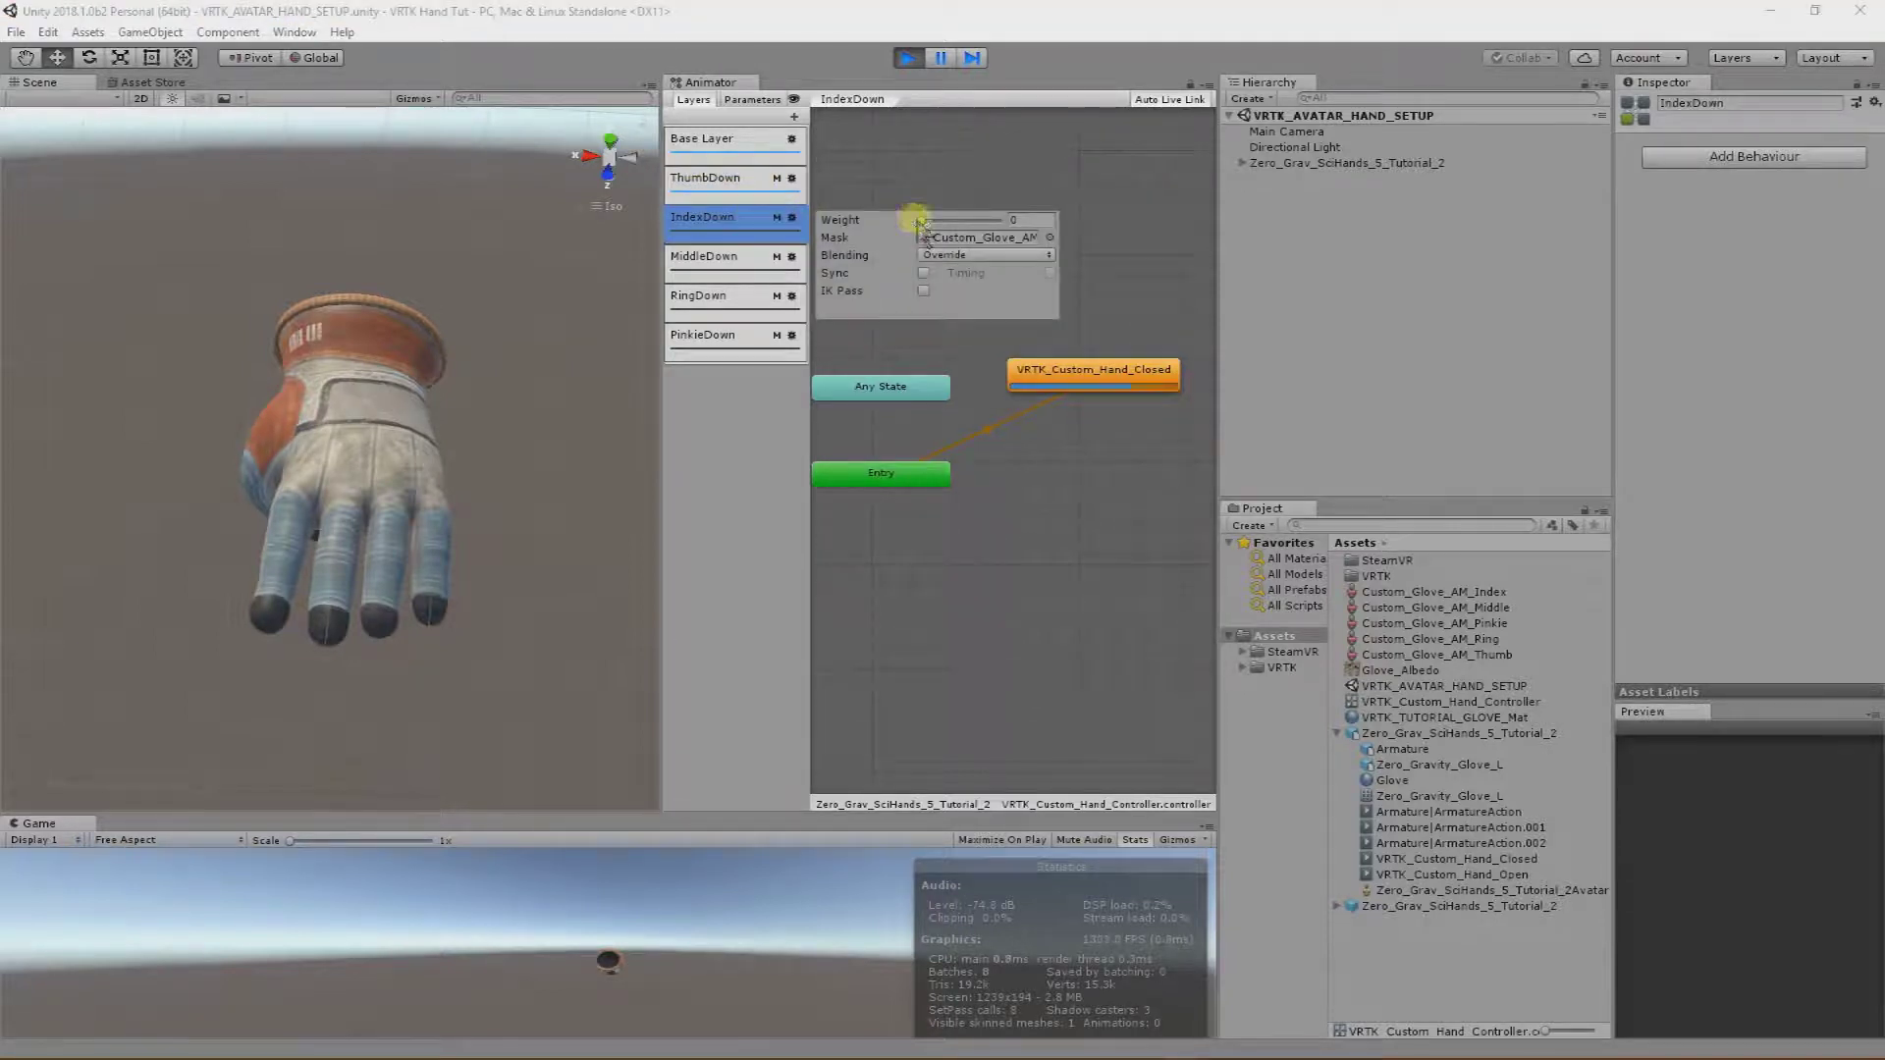
left_click_drag(922, 221, 1026, 243)
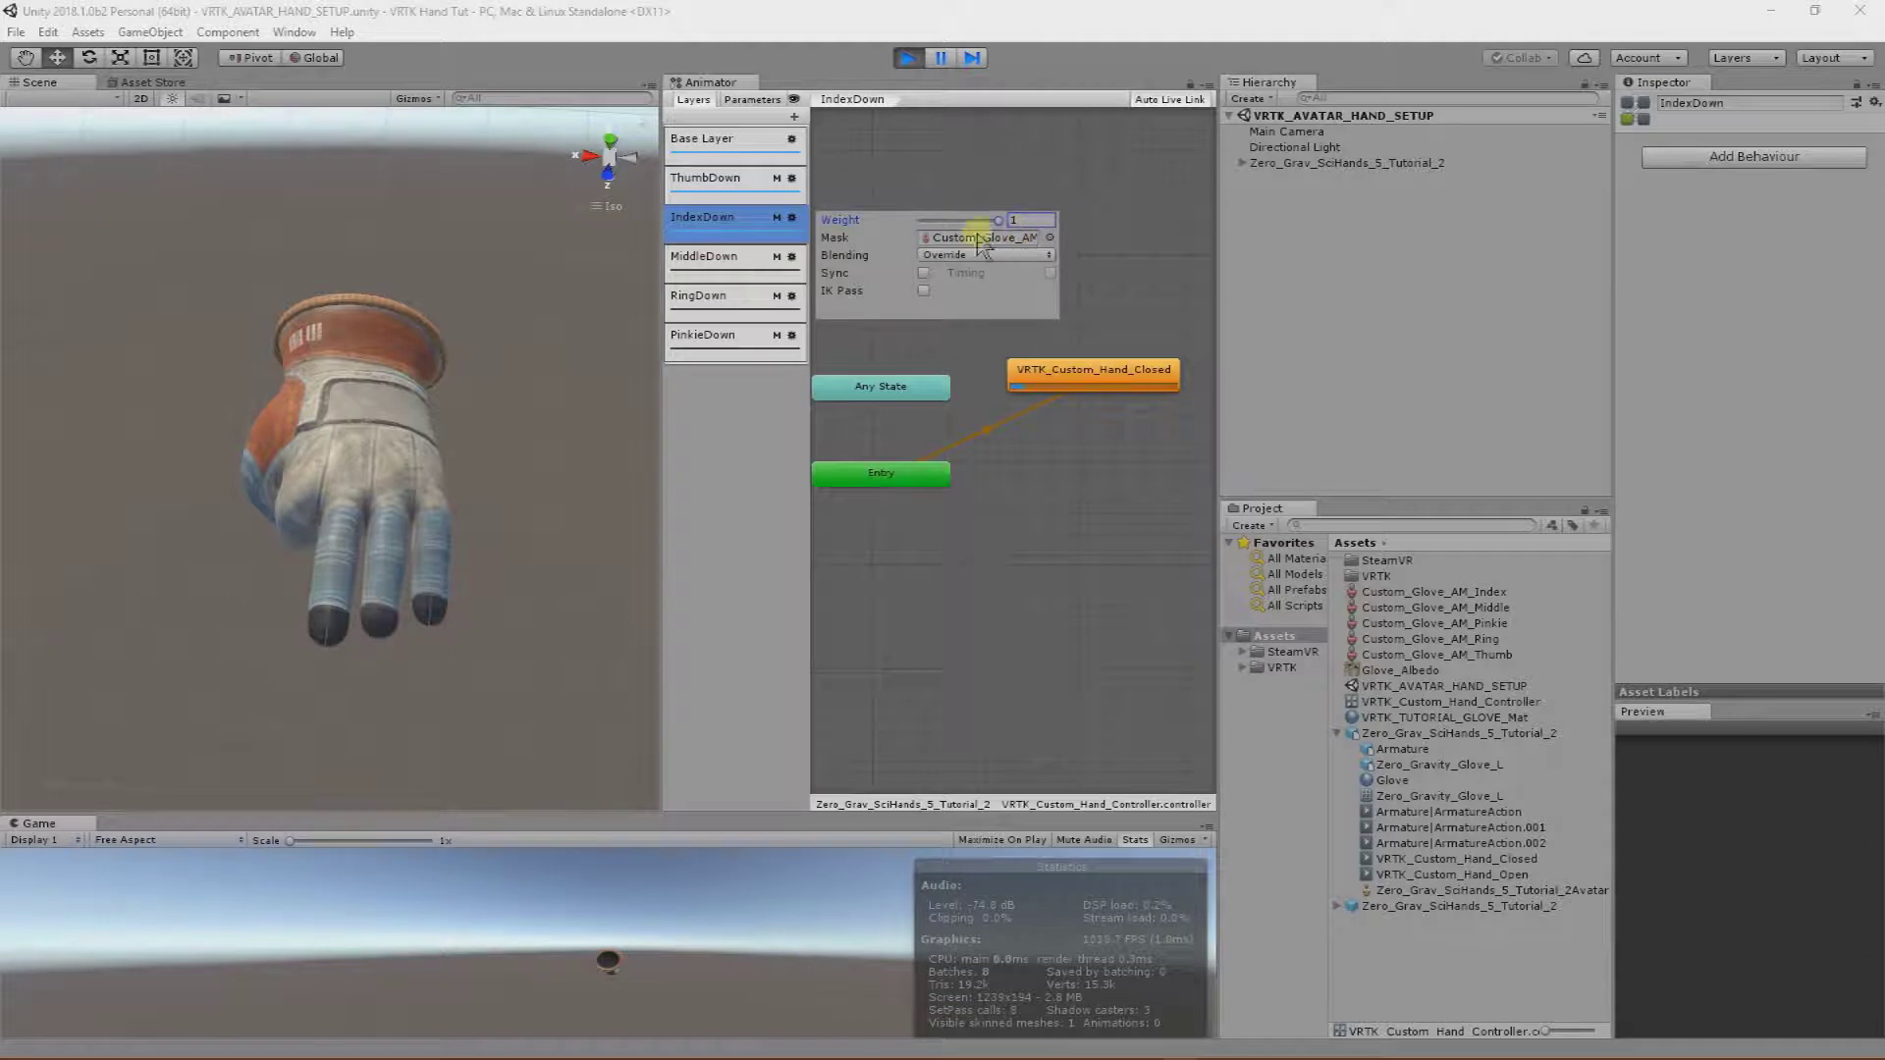
left_click(756, 258)
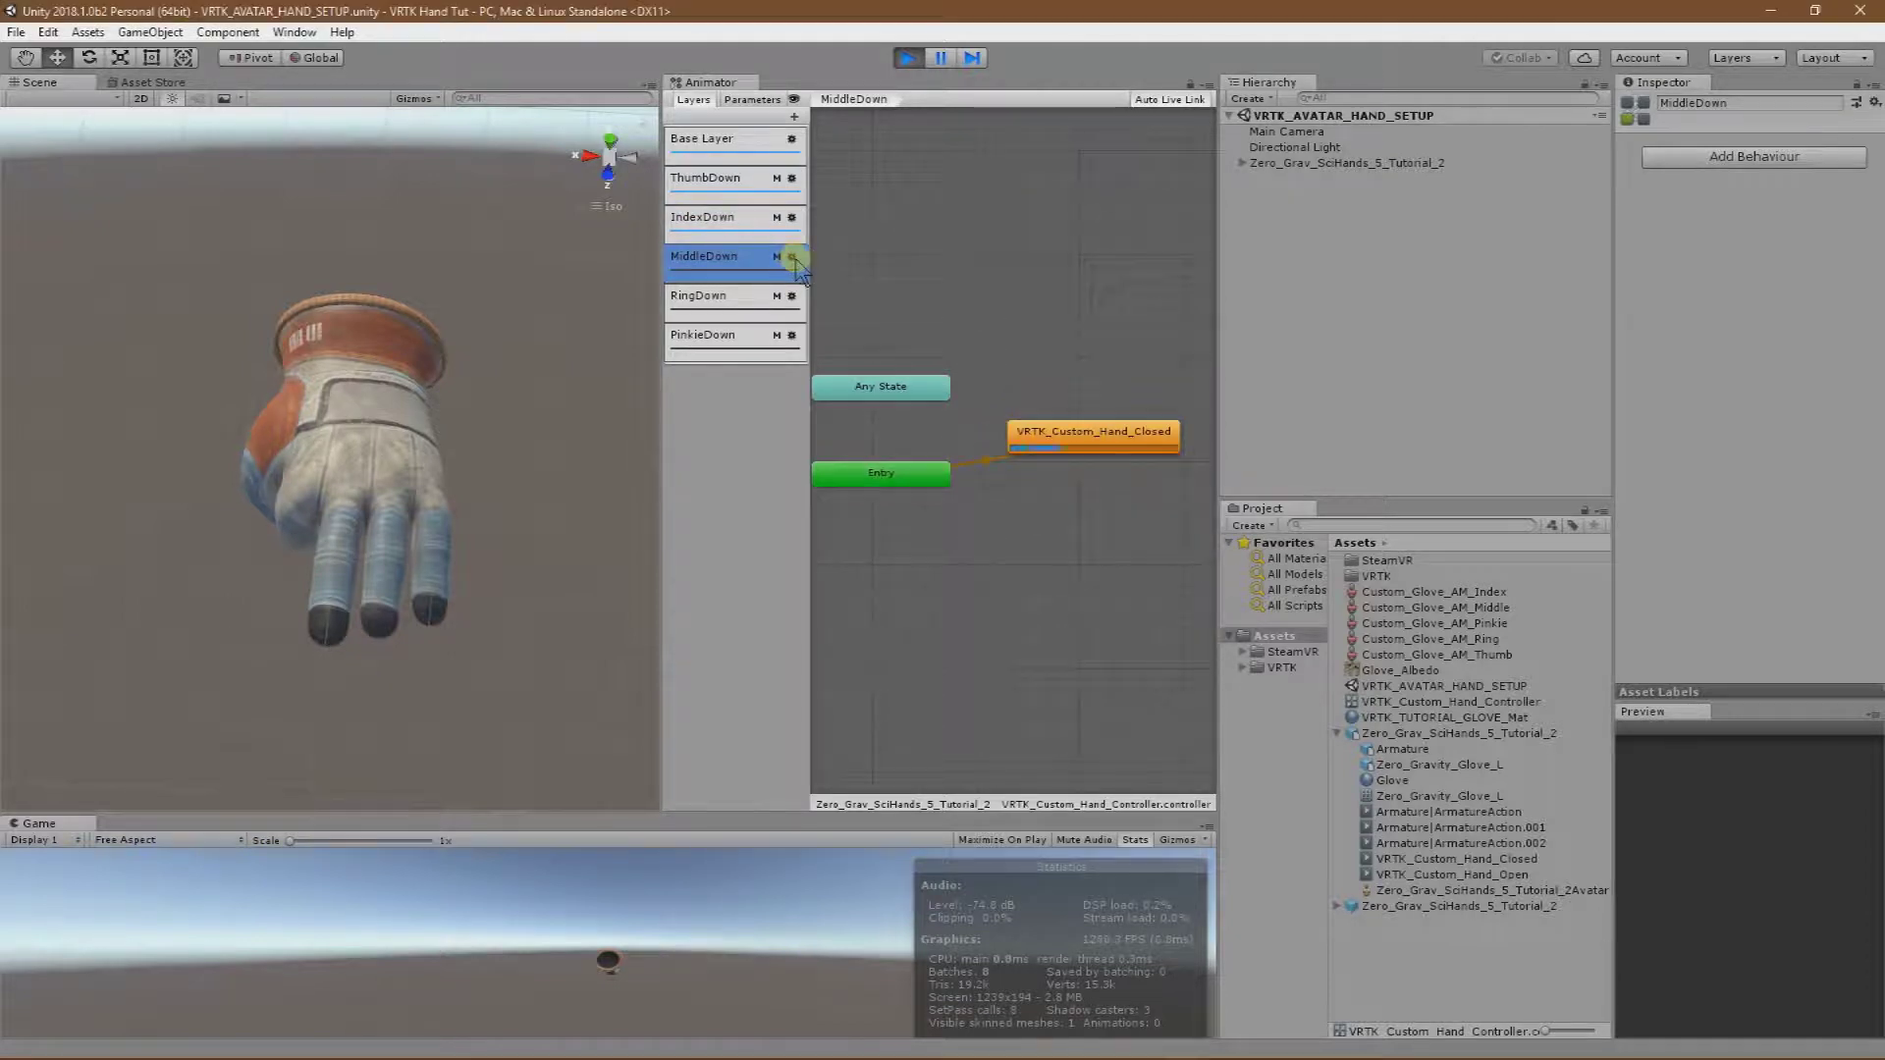
left_click(791, 257)
left_click_drag(922, 260, 1019, 270)
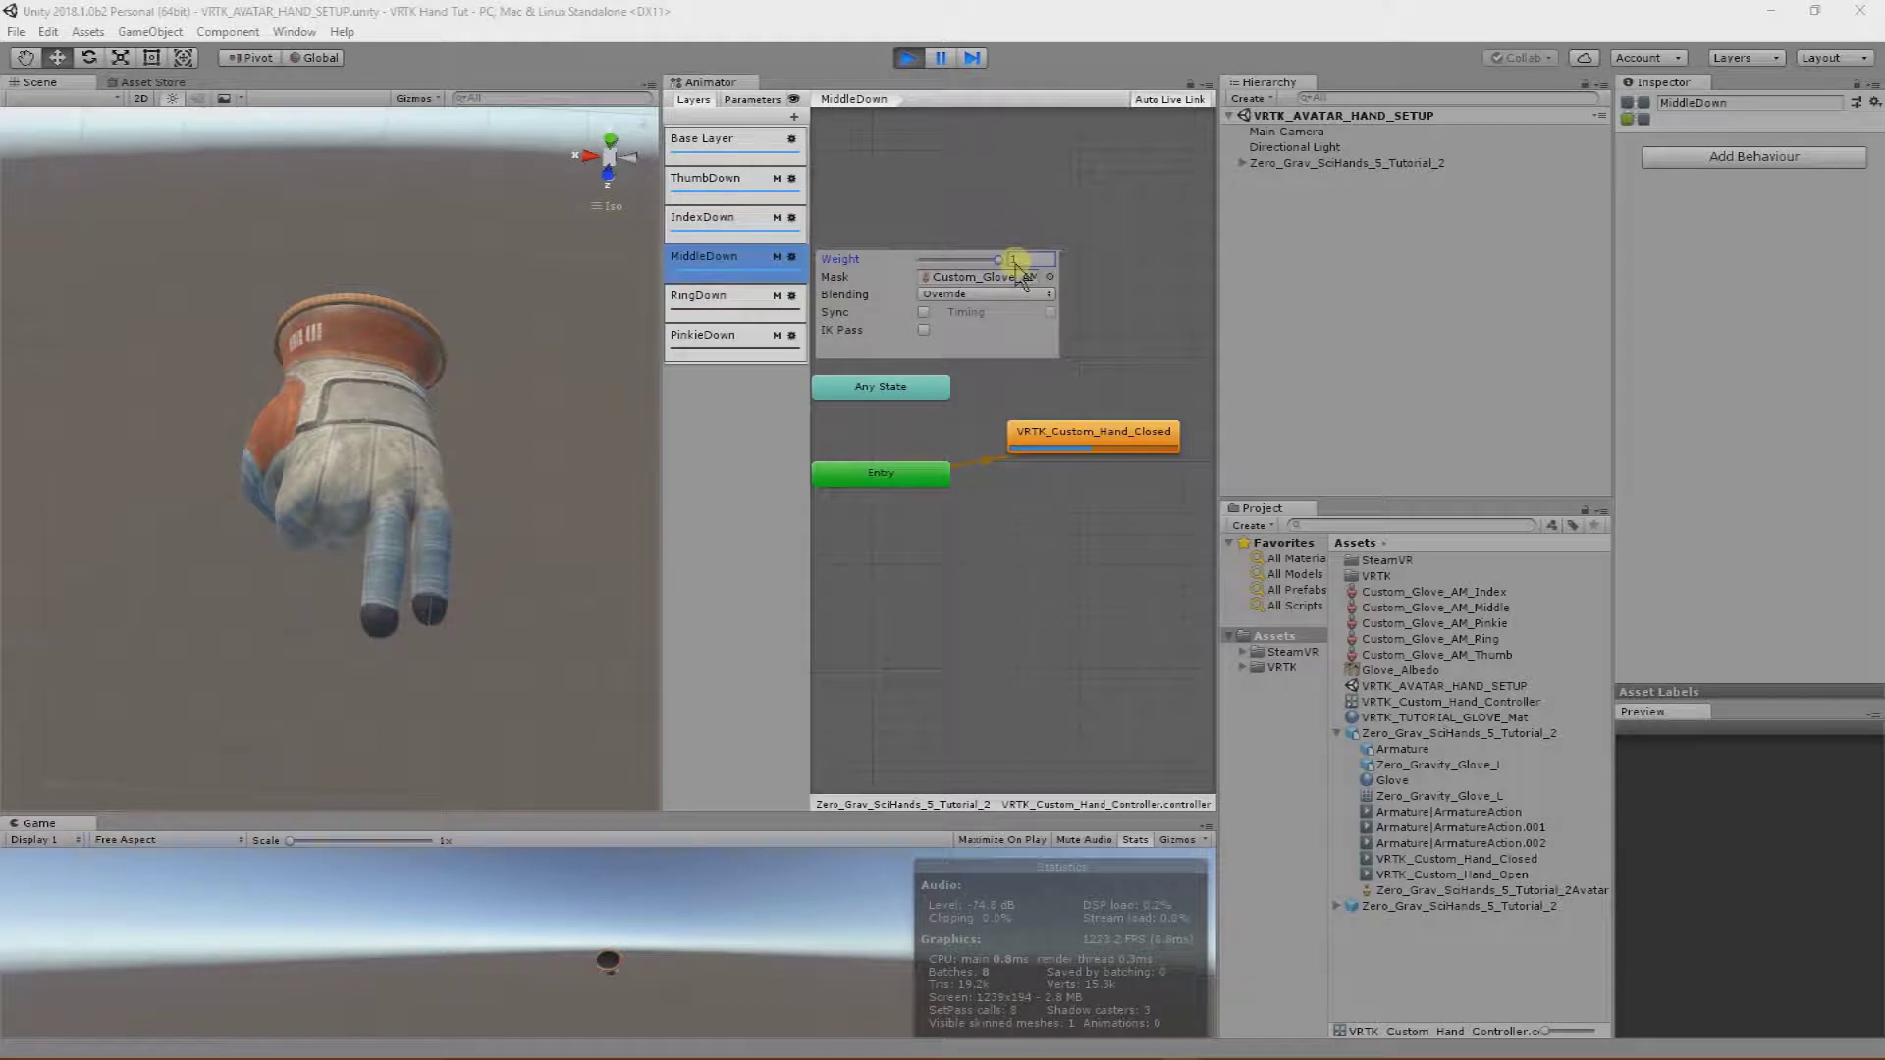
Raise the RingDown layer's weight to 1 and the PinkieDown layer's weight to its maximum, and examine the hand pose.
left_click(756, 295)
left_click(791, 295)
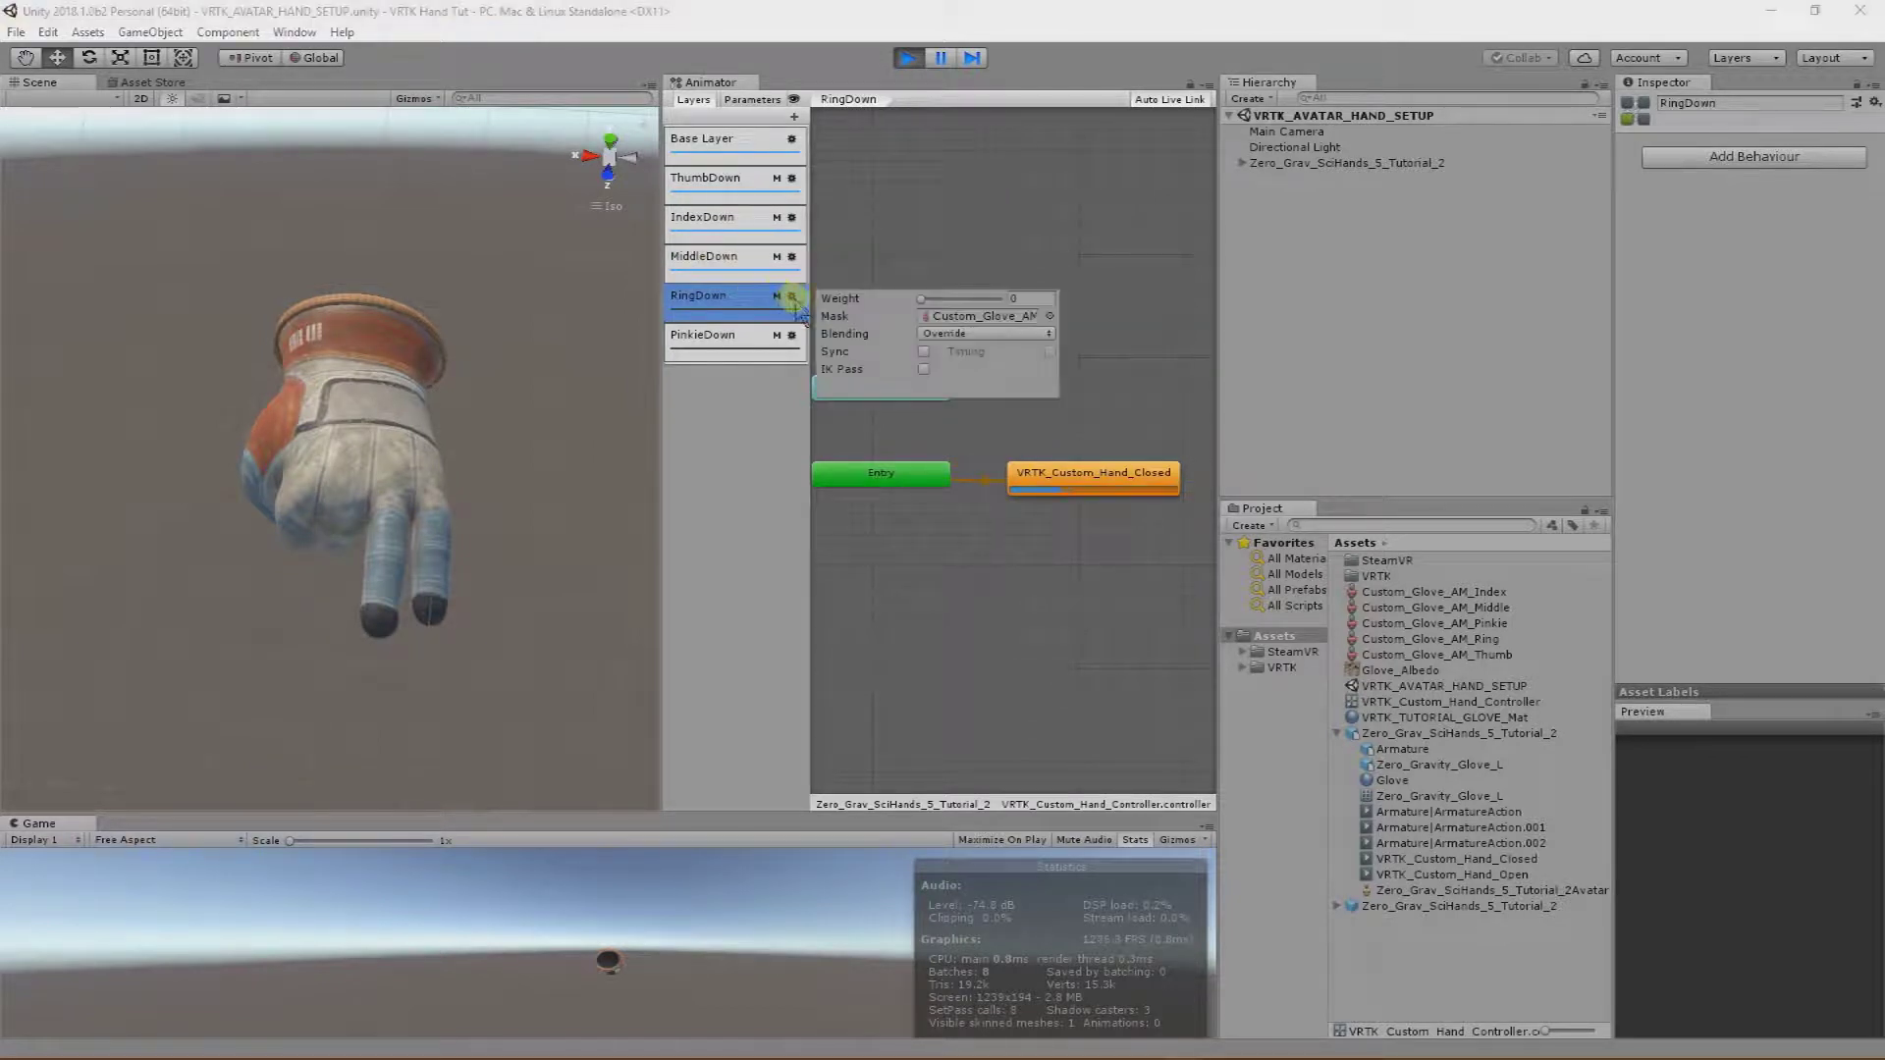
left_click_drag(922, 299, 1014, 307)
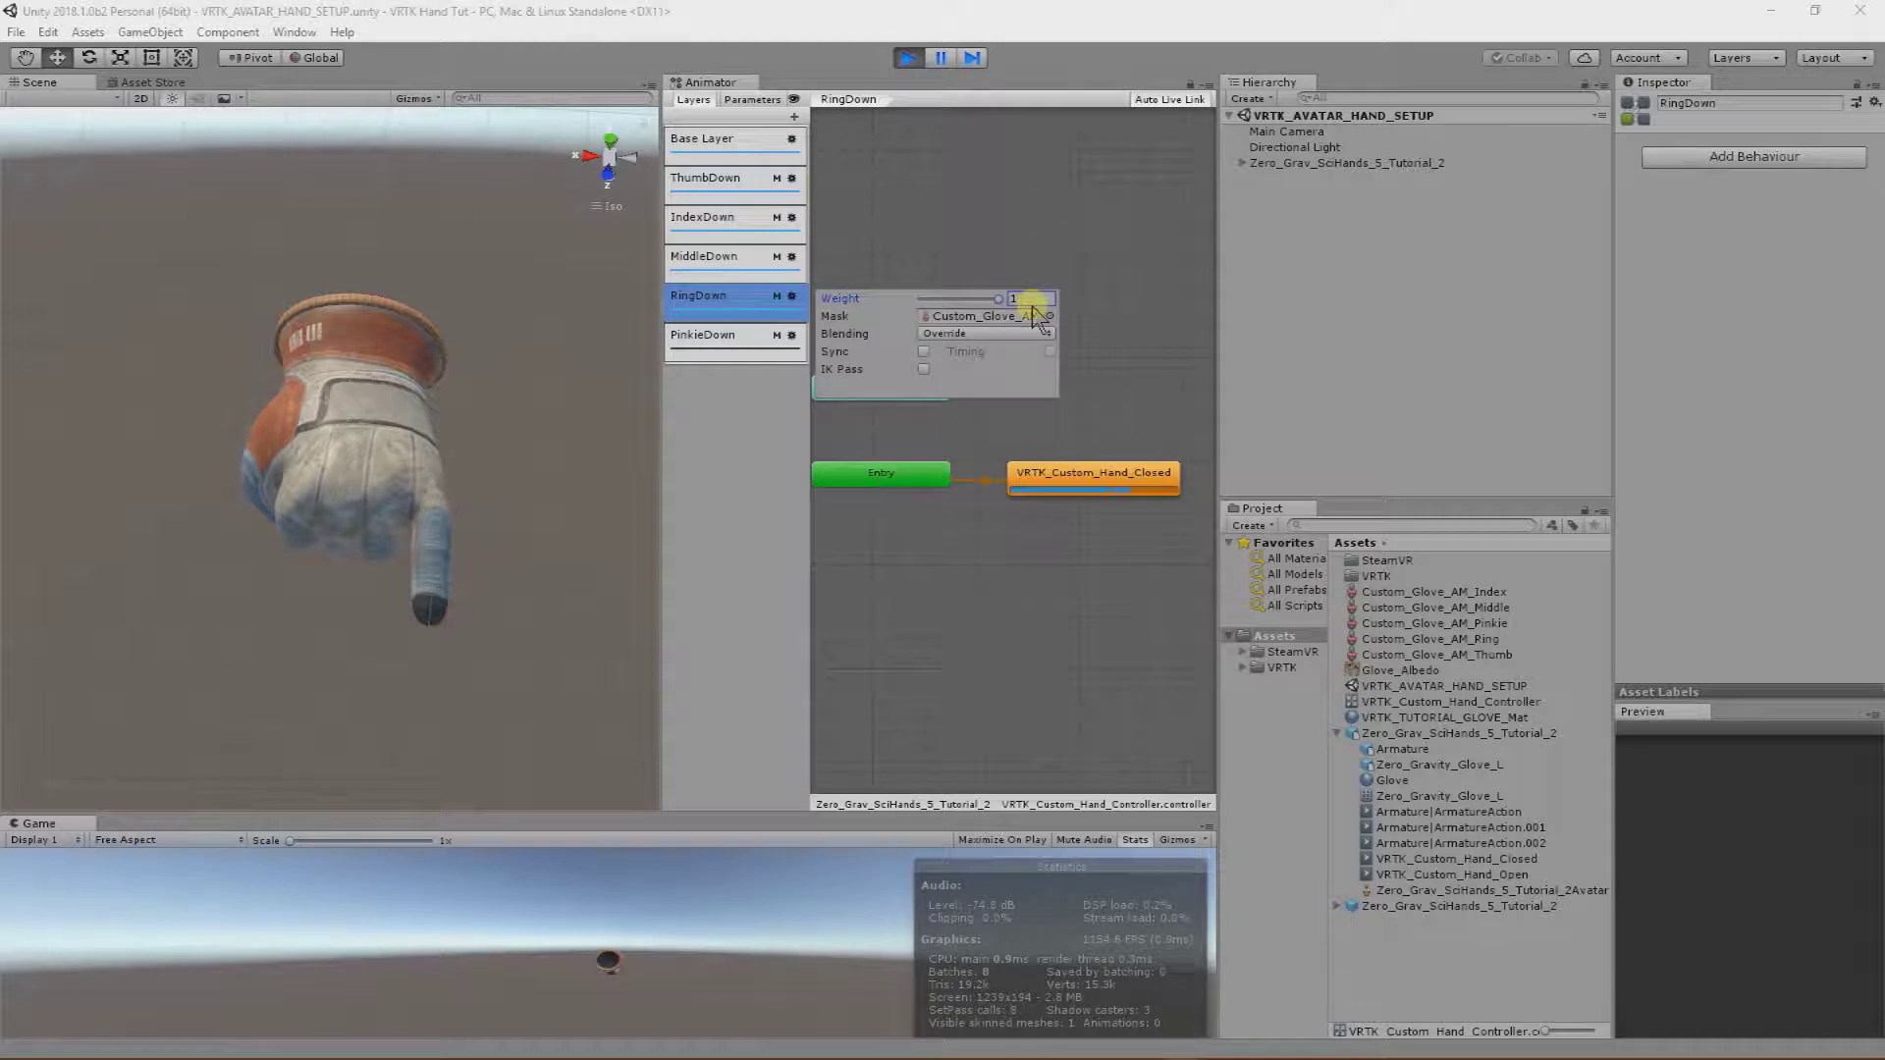
left_click(762, 339)
left_click(792, 334)
left_click_drag(922, 345, 1013, 340)
left_click(548, 523)
left_click_drag(510, 513, 324, 216, "alt")
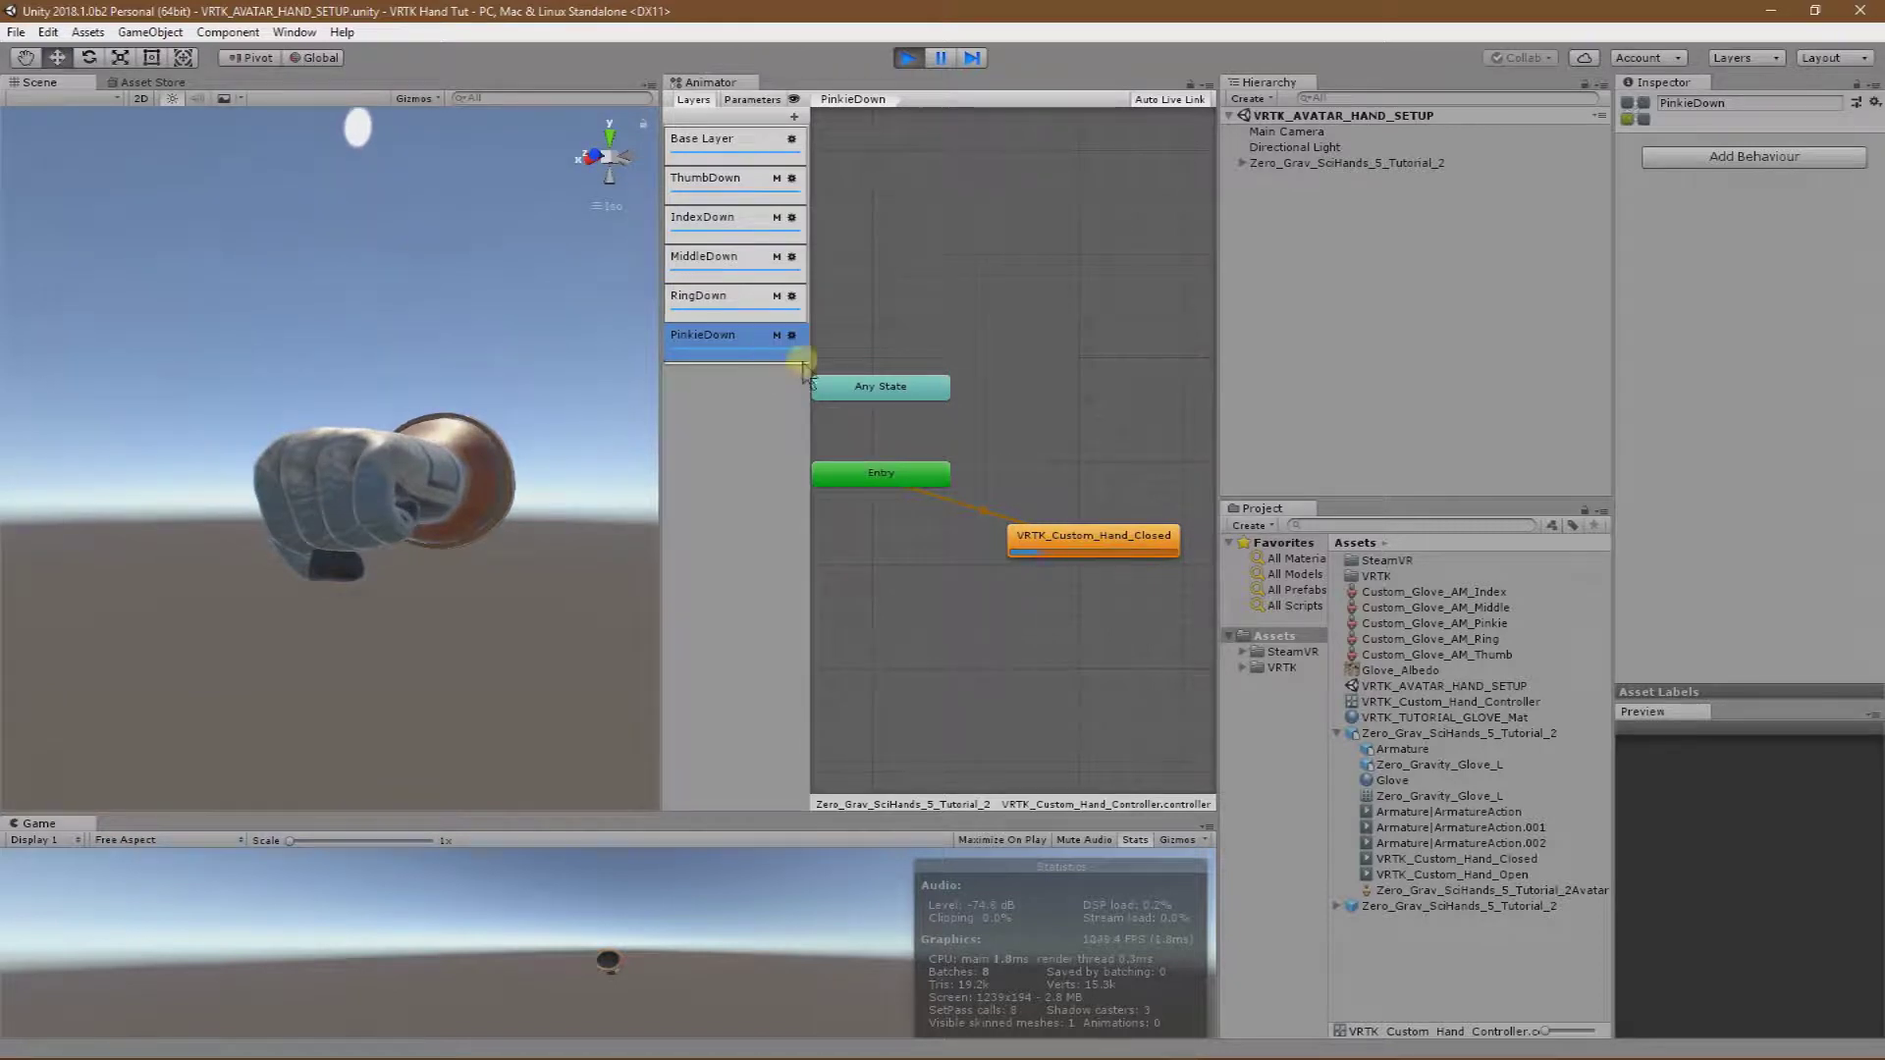
Test reopening the fingers by lowering the IndexDown and ThumbDown layer weights to 0.
left_click(735, 214)
left_click(791, 218)
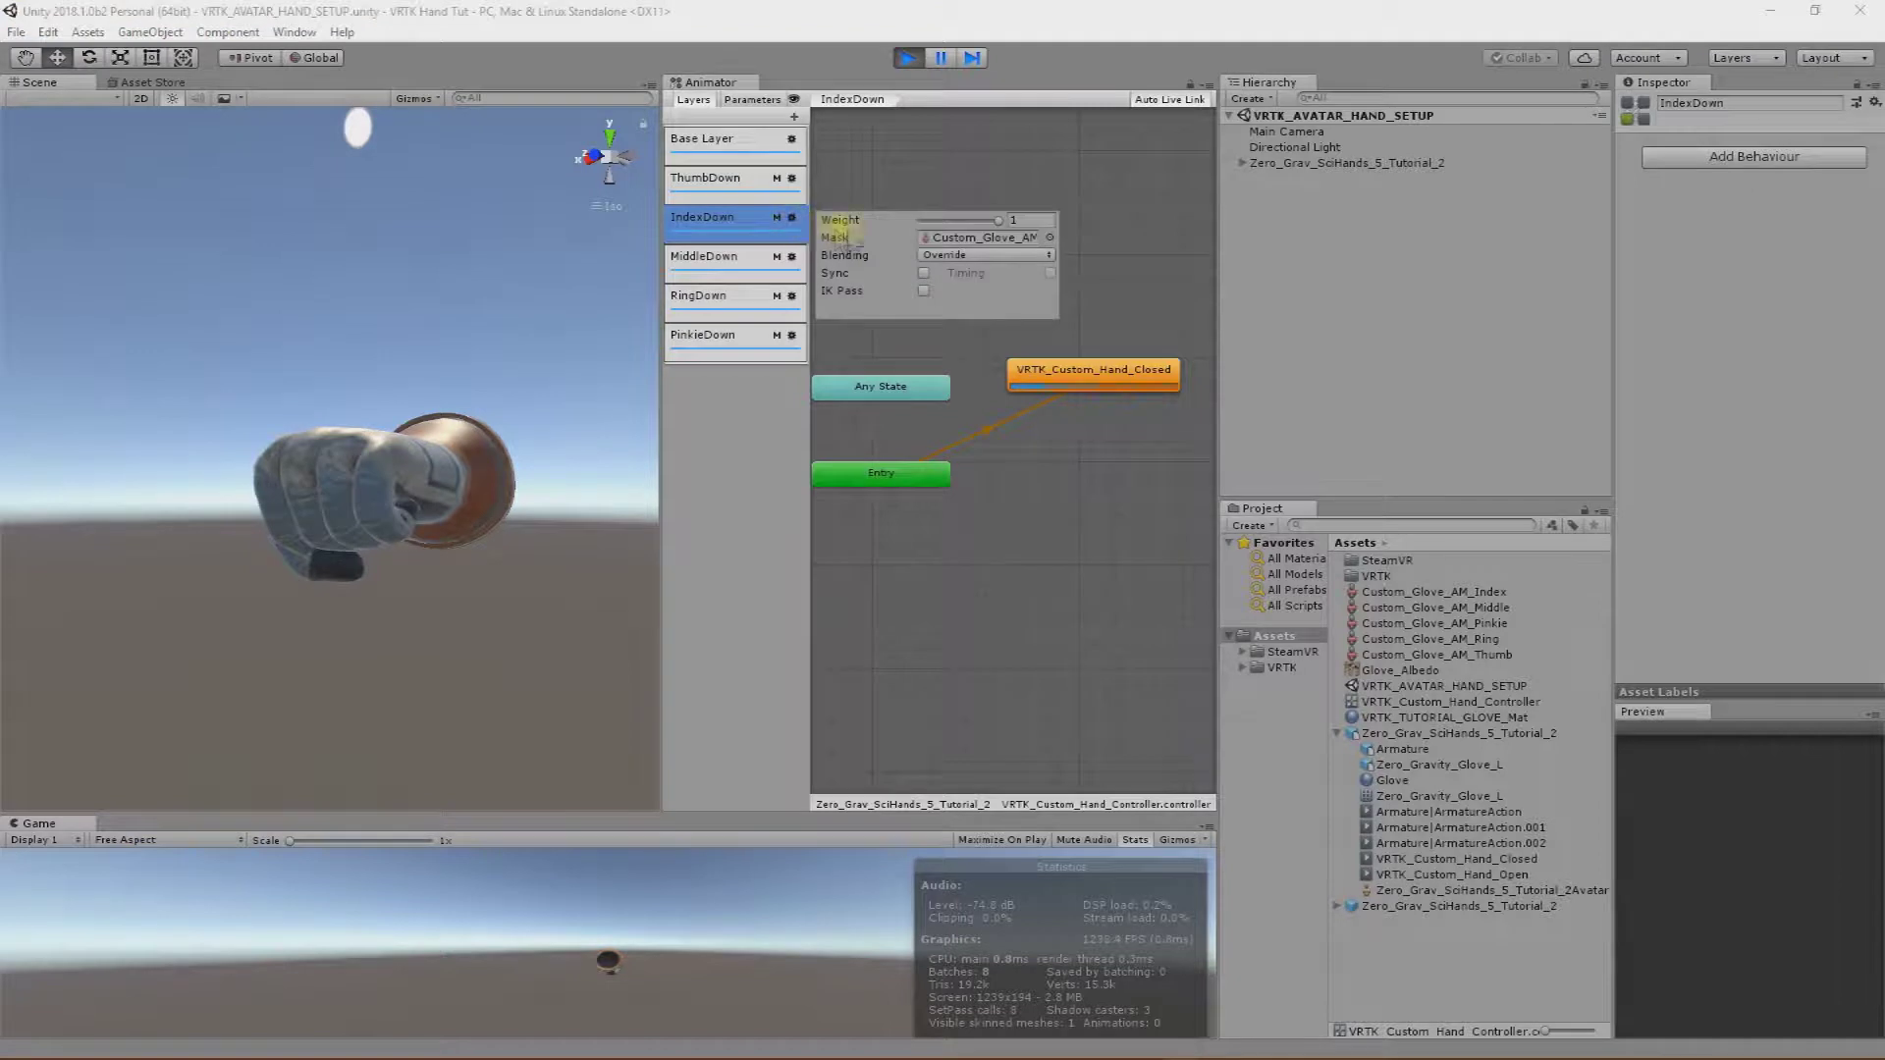
left_click_drag(996, 220, 872, 245)
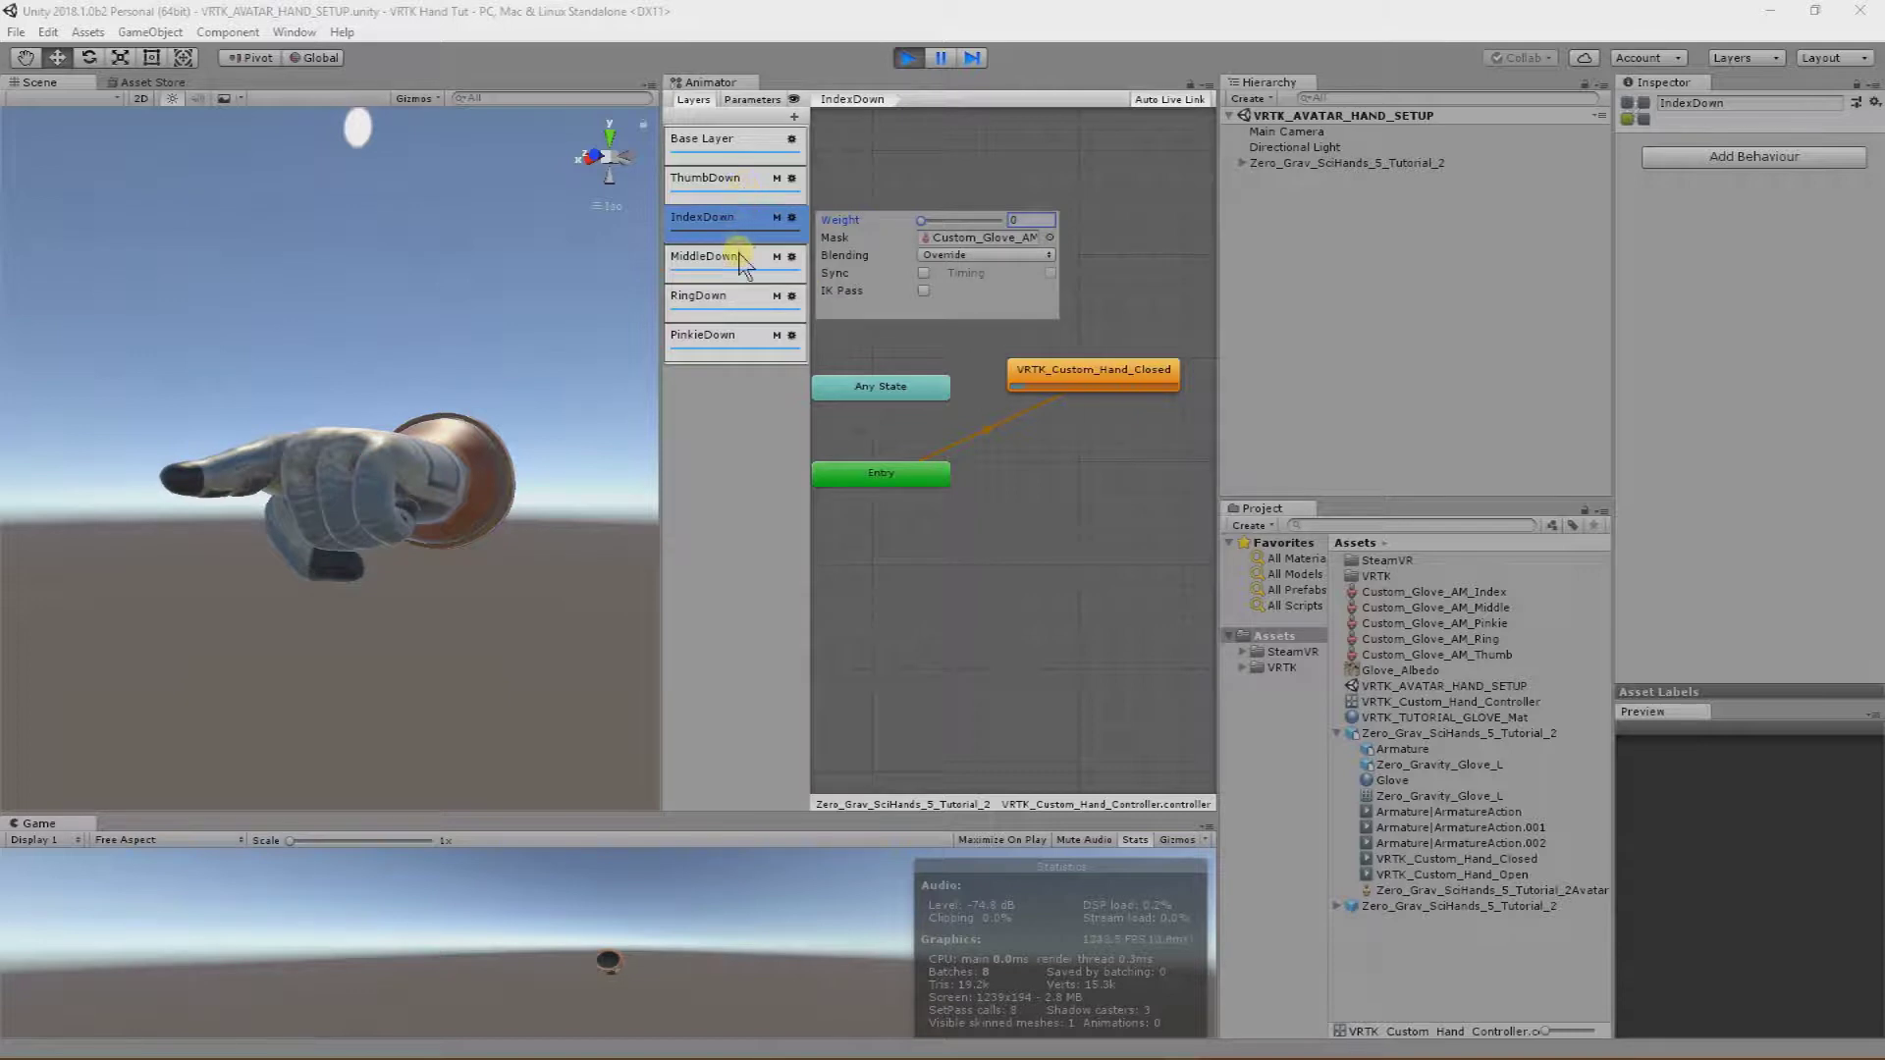
left_click(724, 178)
left_click(791, 180)
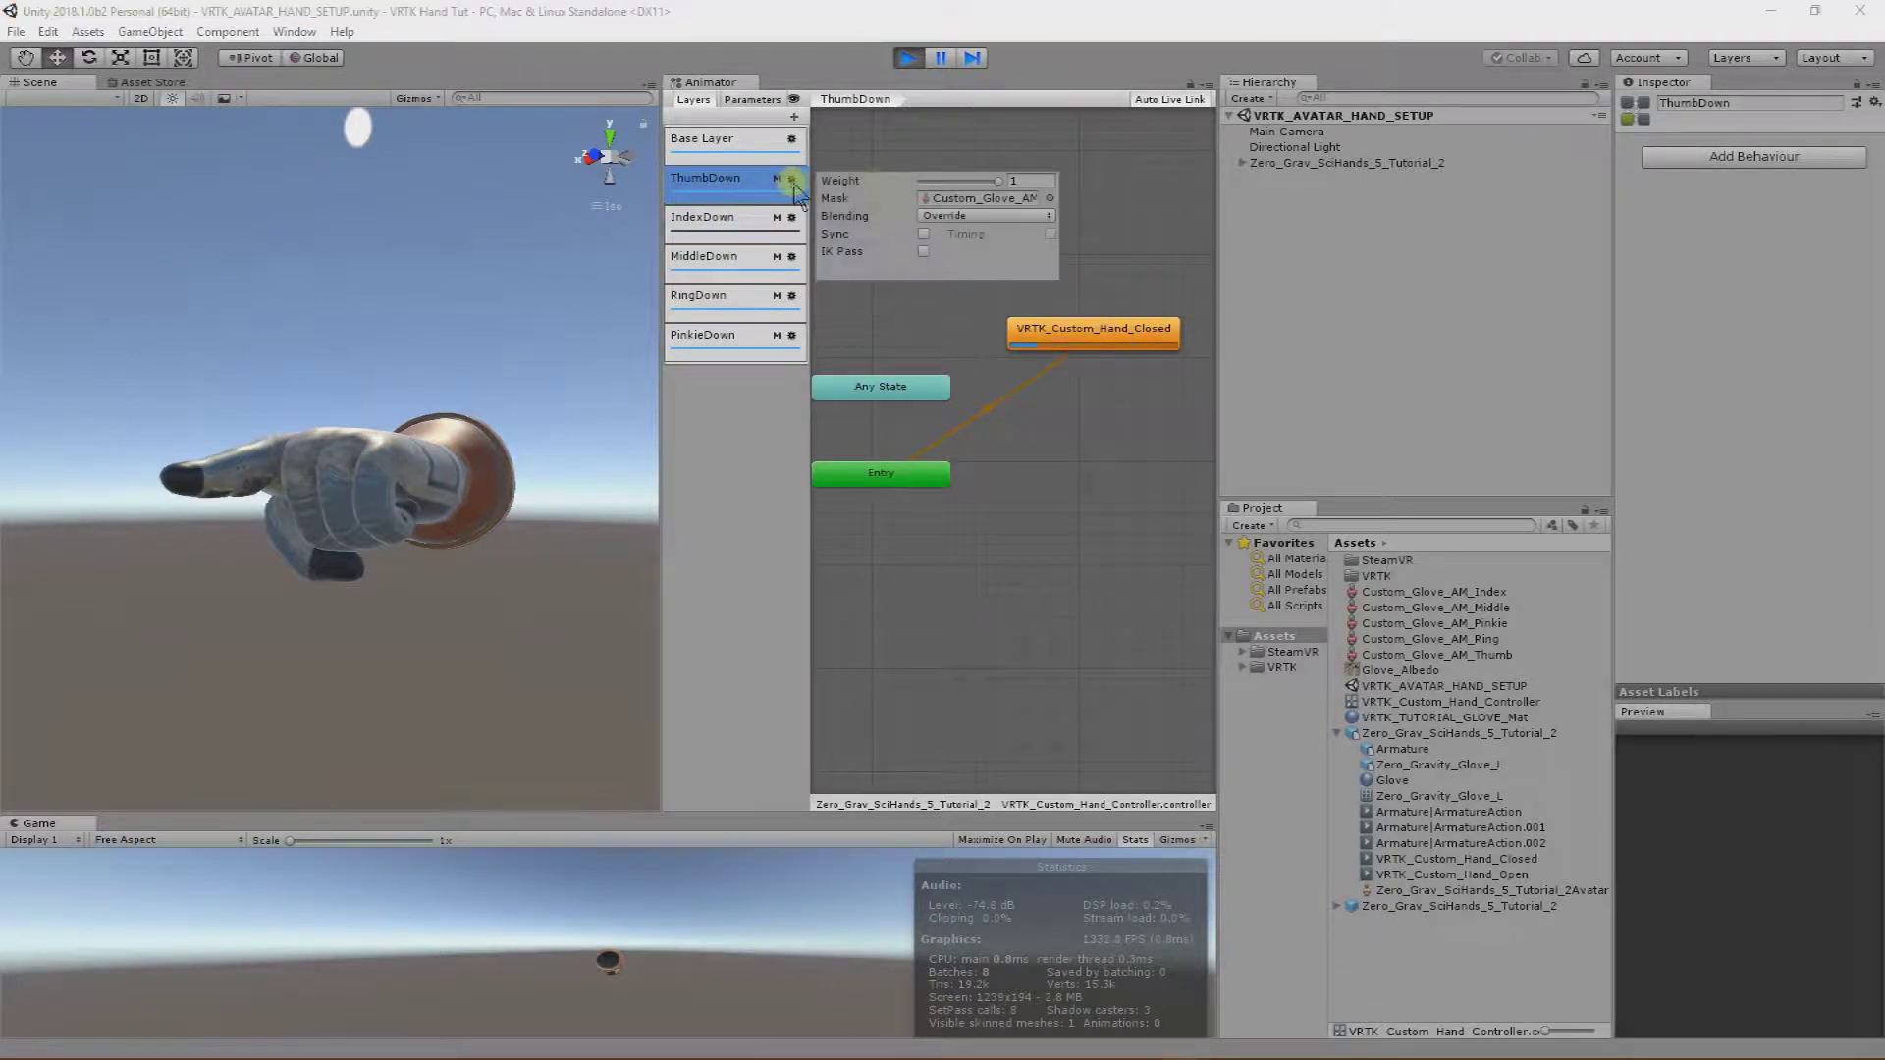
left_click(702, 335)
left_click_drag(451, 442, 395, 468, "alt")
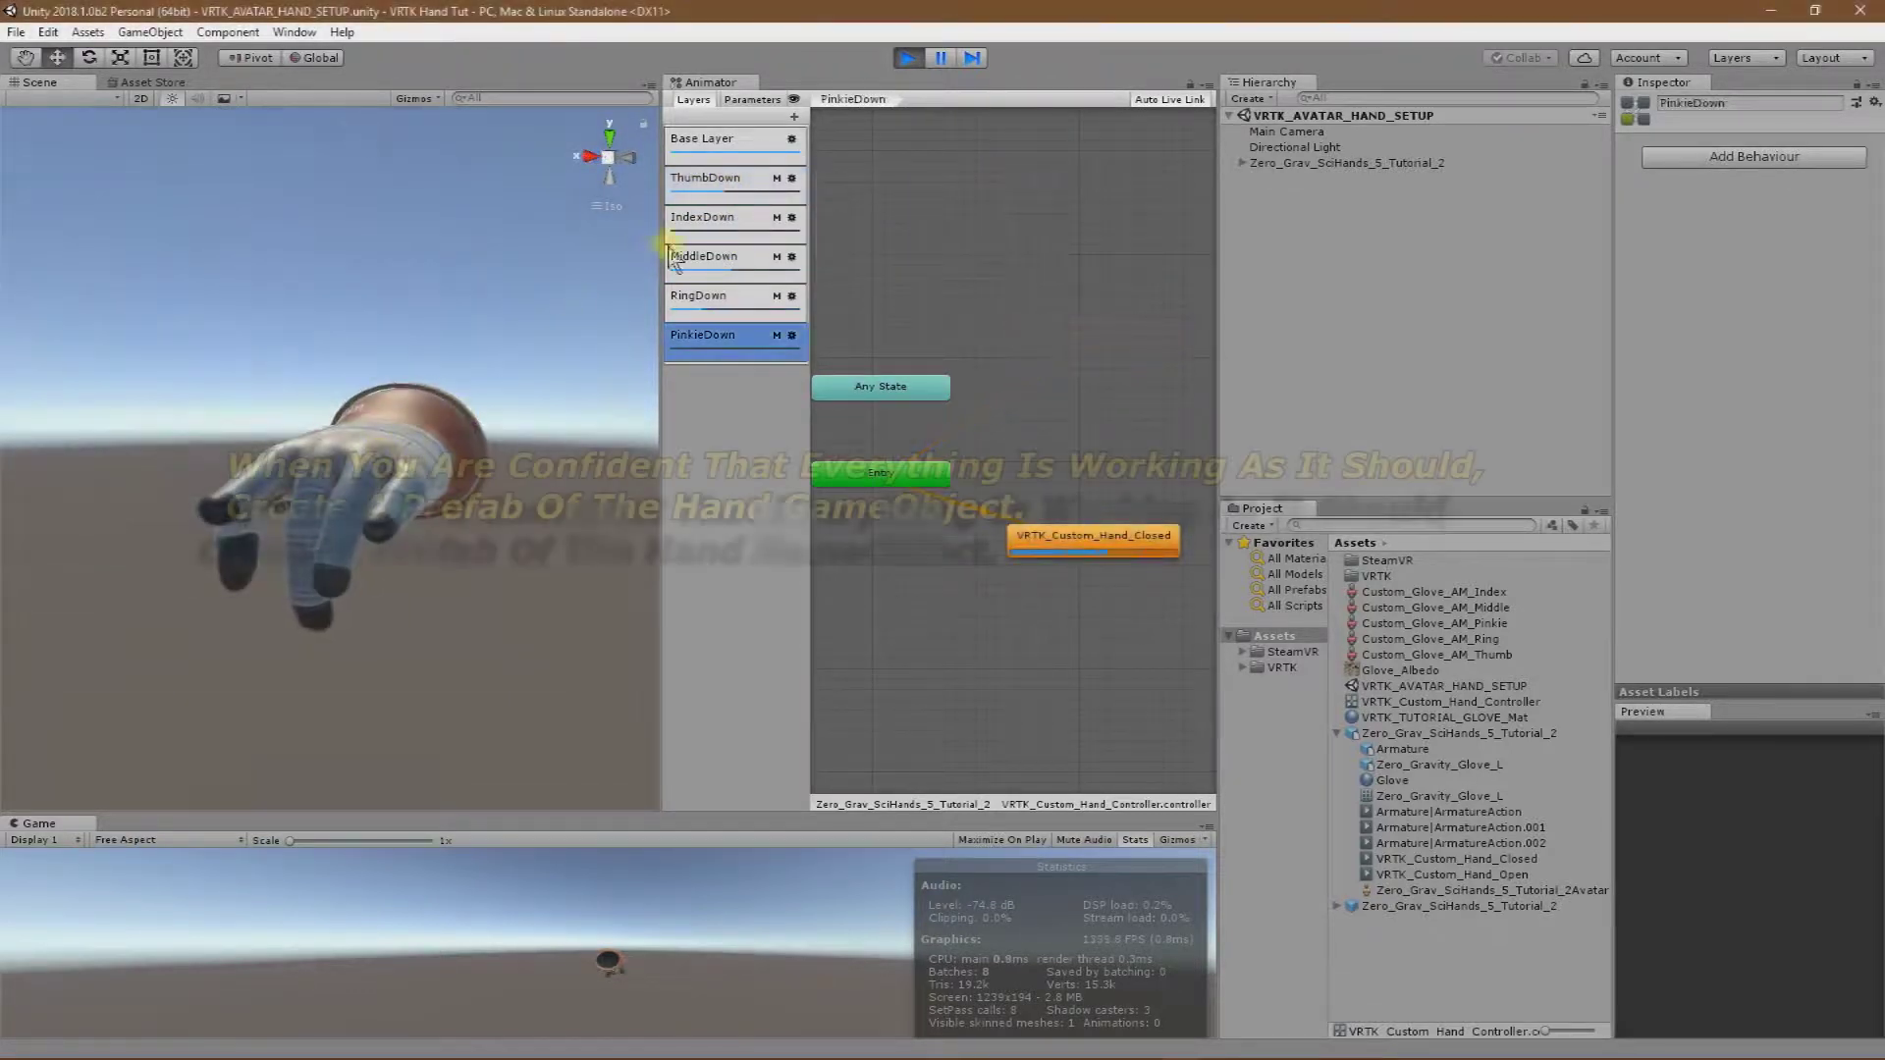
left_click(793, 179)
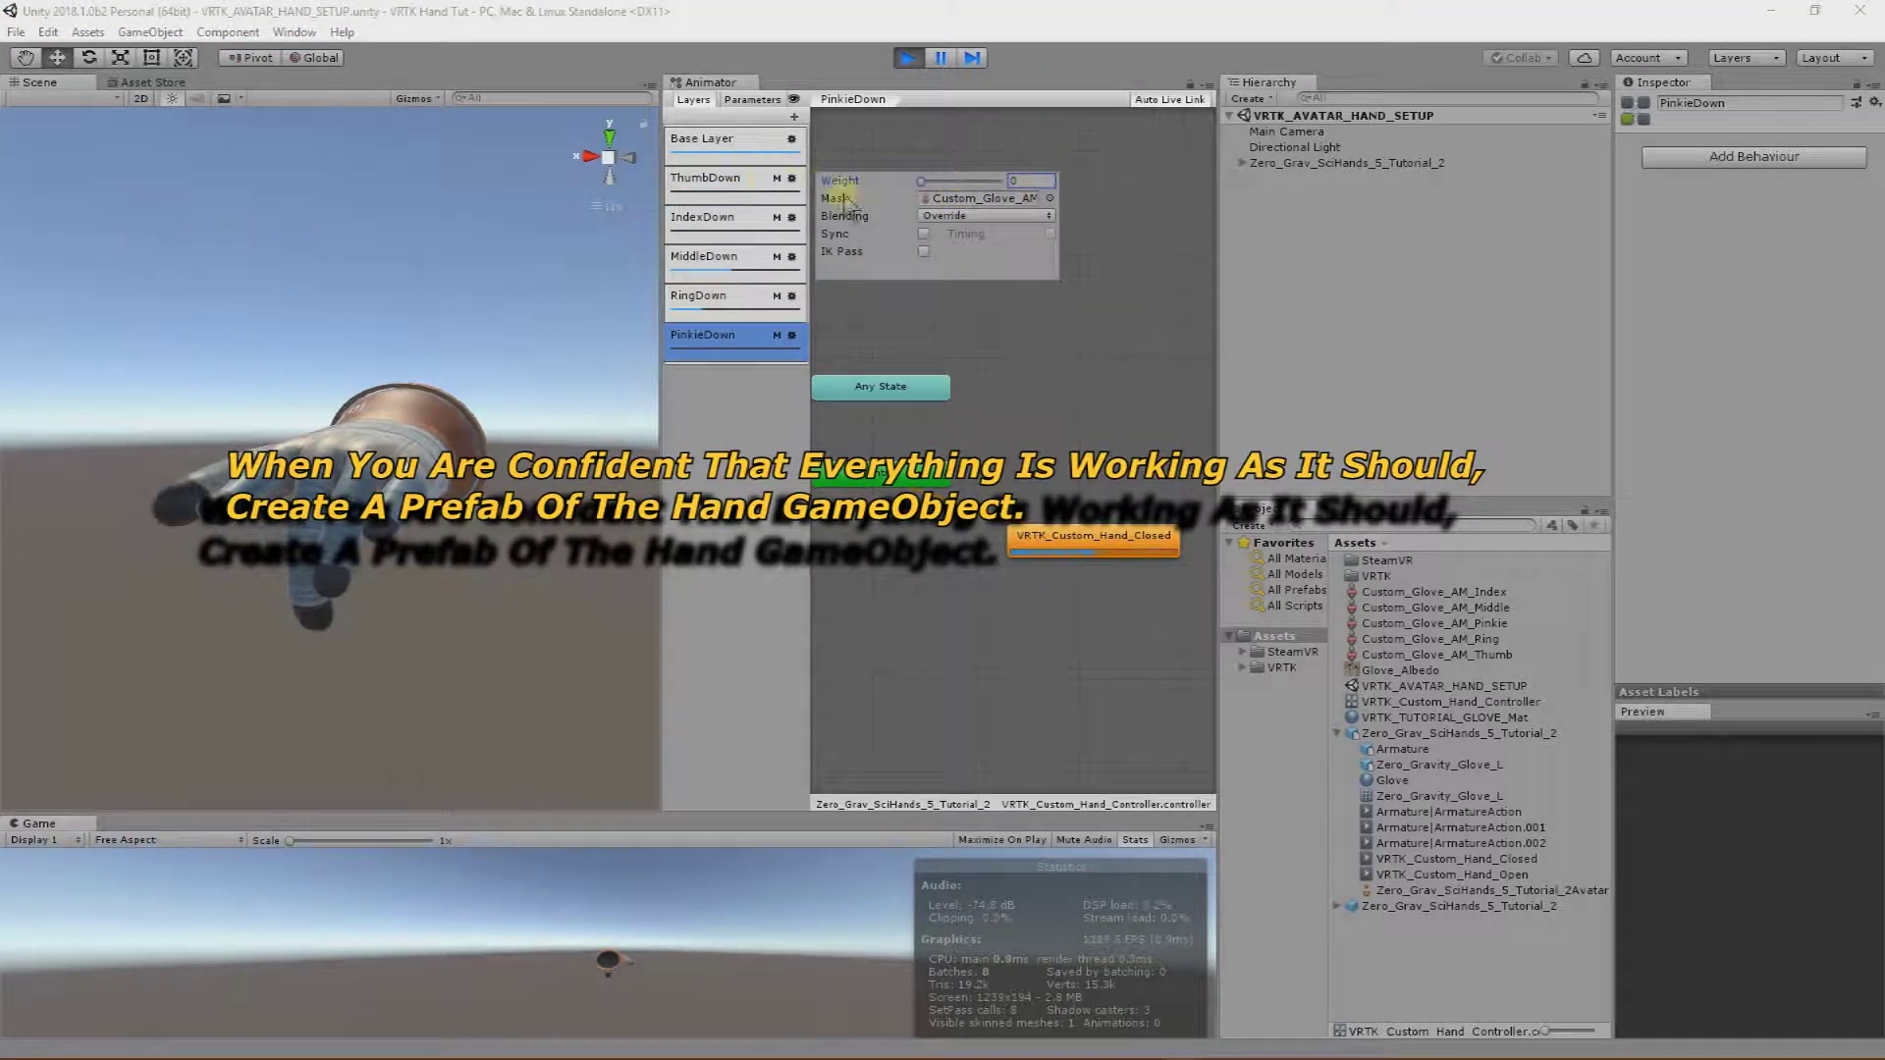
Exit play mode and create a prefab of the Zero_Grav_SciHands_5_Tutorial_2 hand in the Assets folder.
left_click(907, 58)
left_click_drag(1345, 163, 1377, 857)
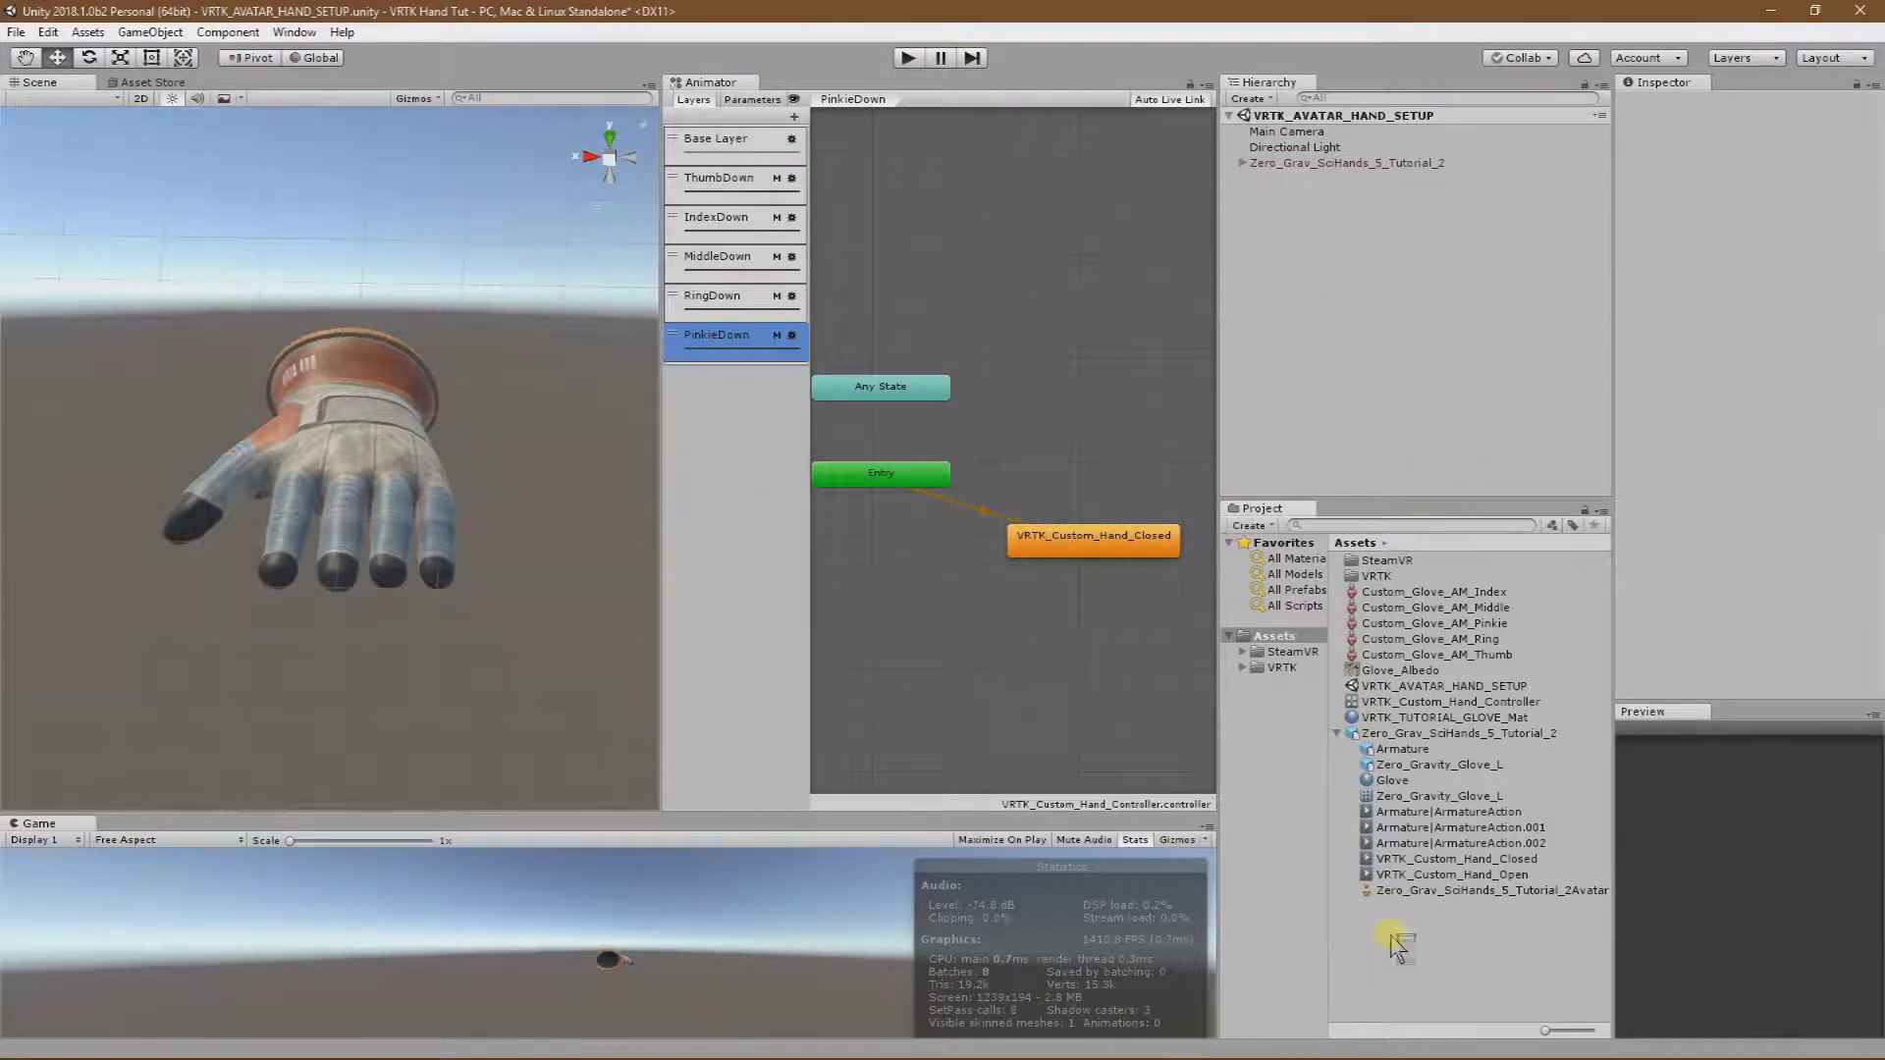
left_click_drag(1395, 944, 1396, 947)
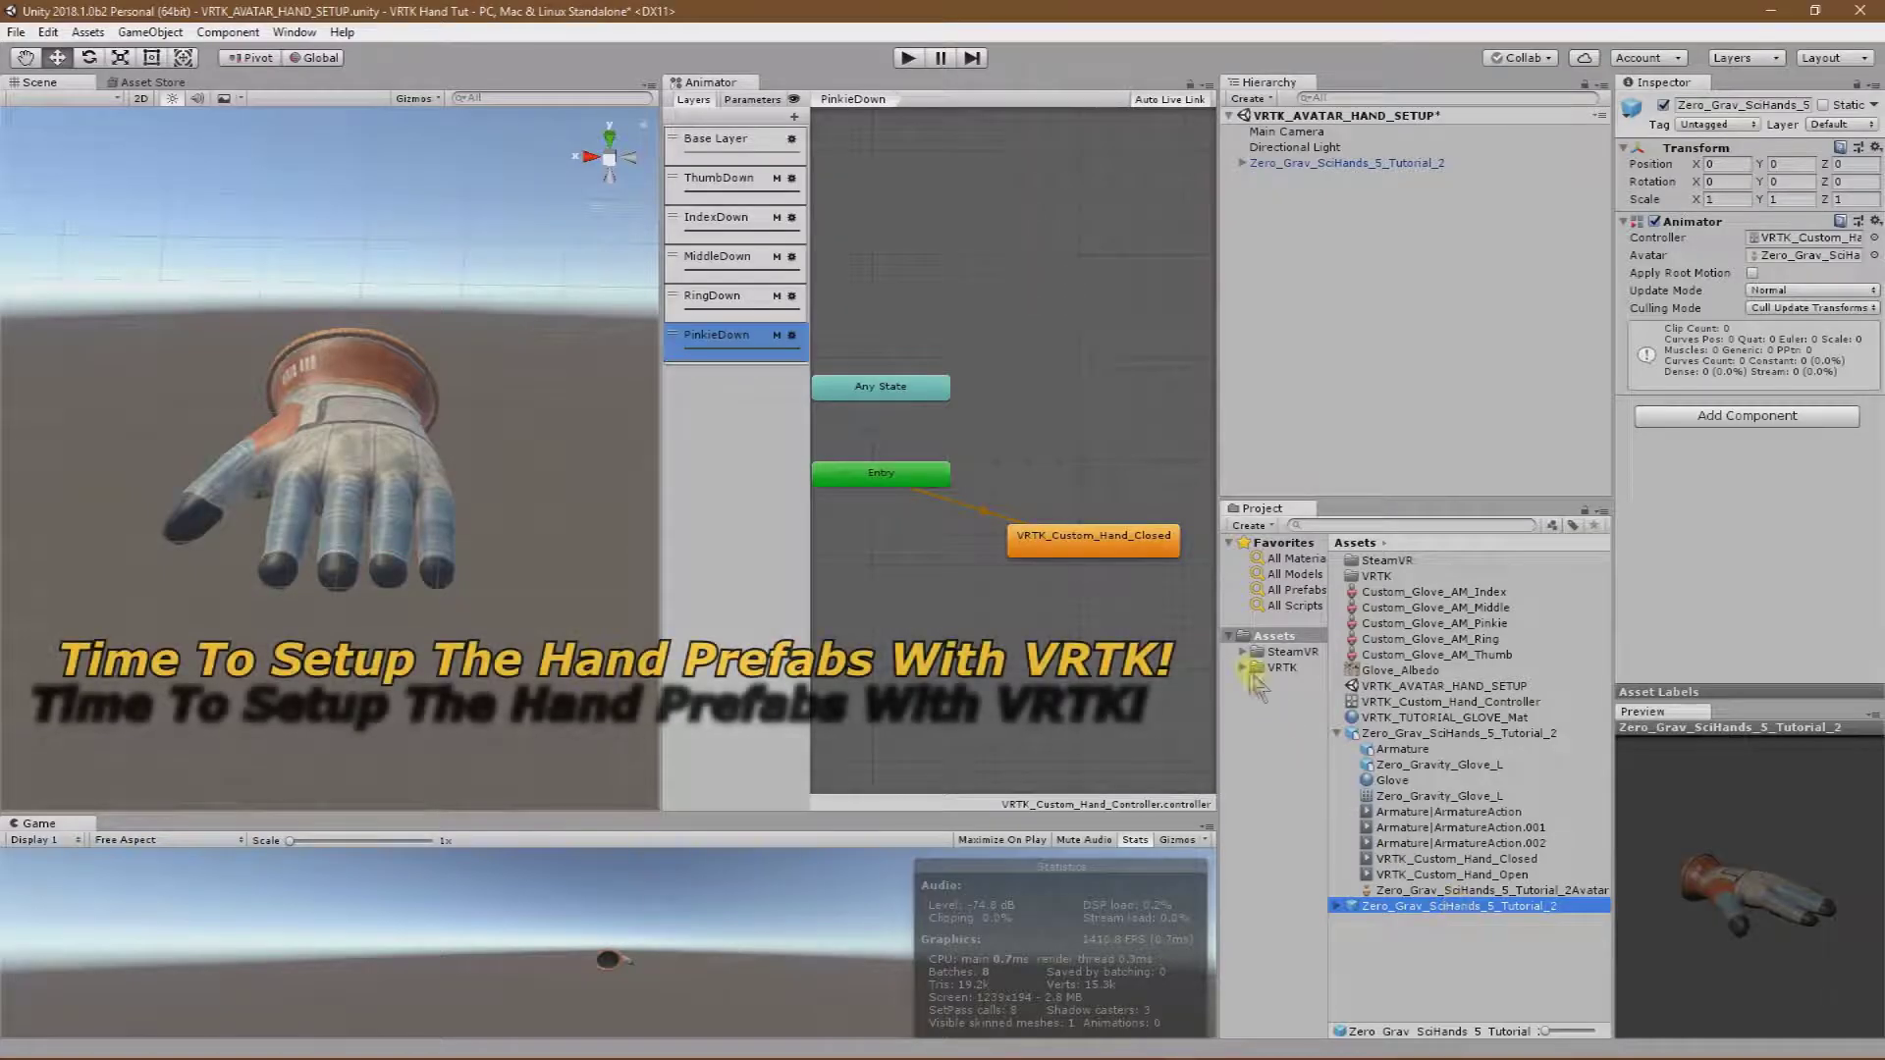
Open the 032_Controller_CustomControllerModel scene from the VRTK Examples folder, saving the changes to the current scene.
left_click(1256, 671)
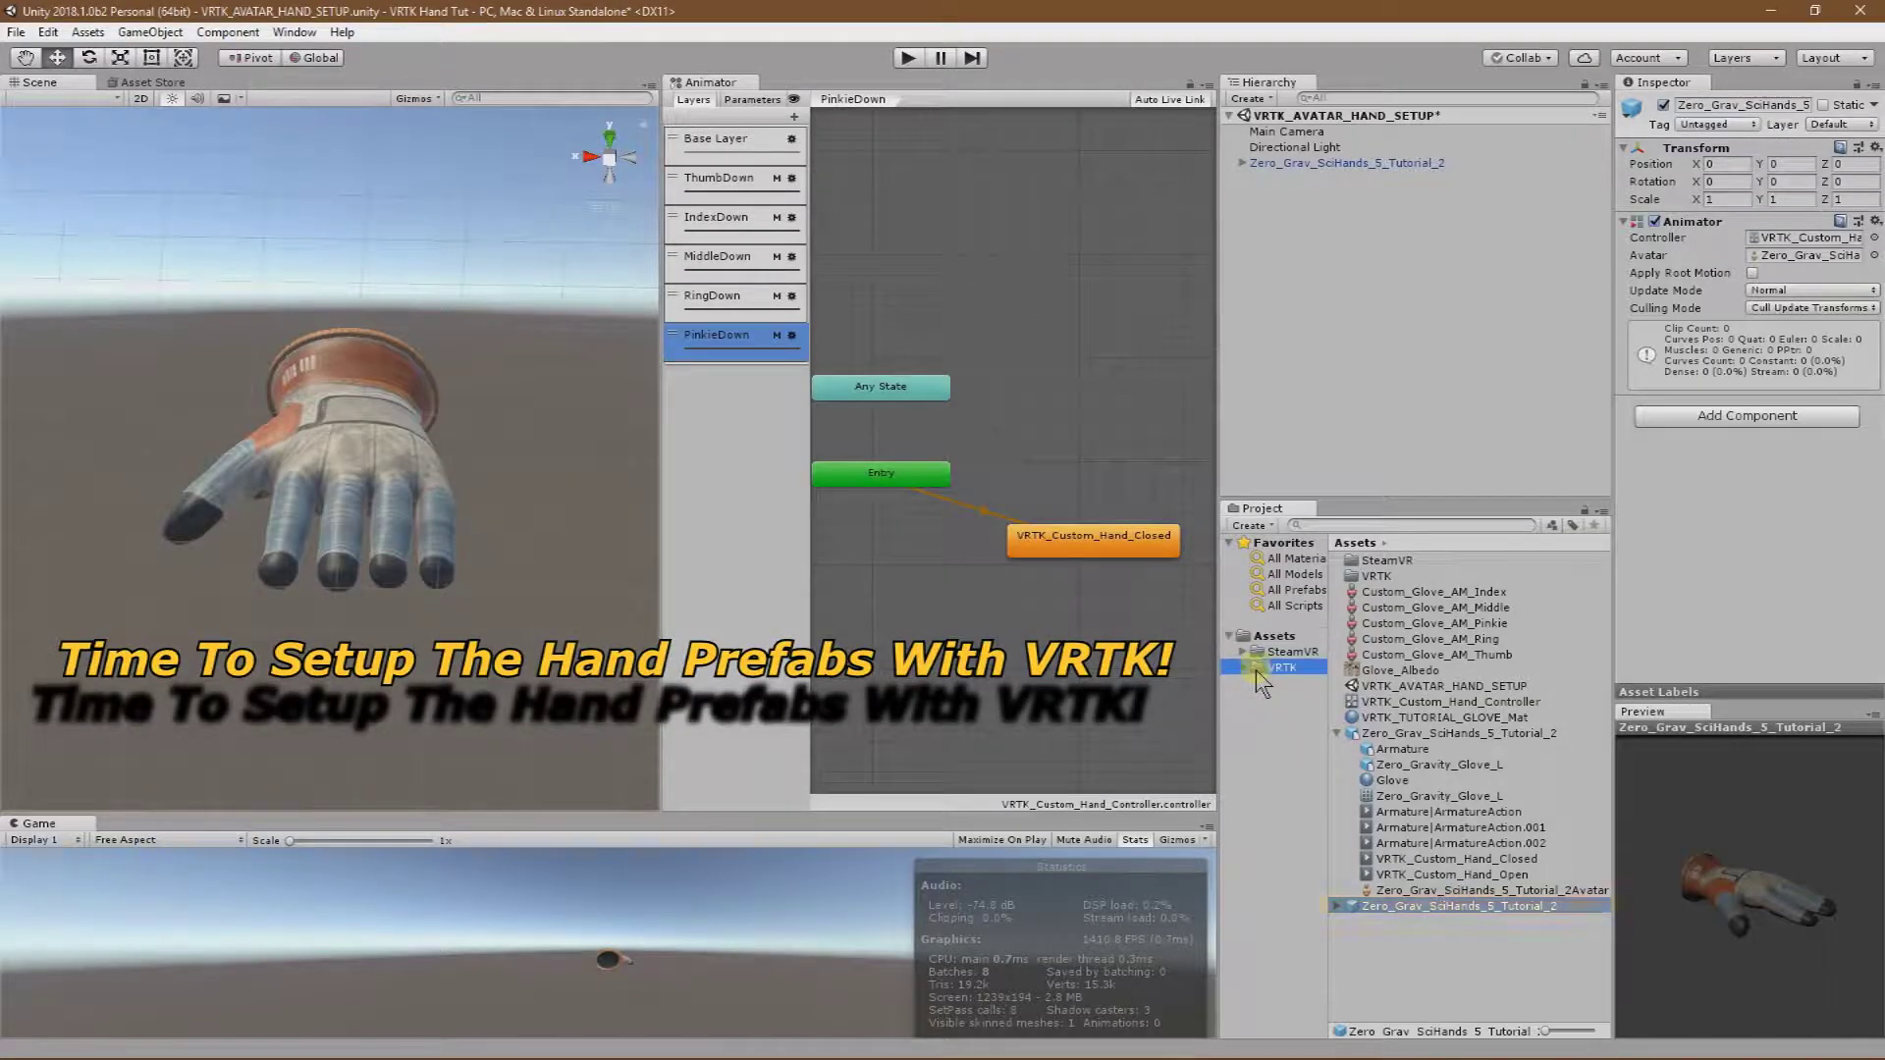
left_click(1242, 669)
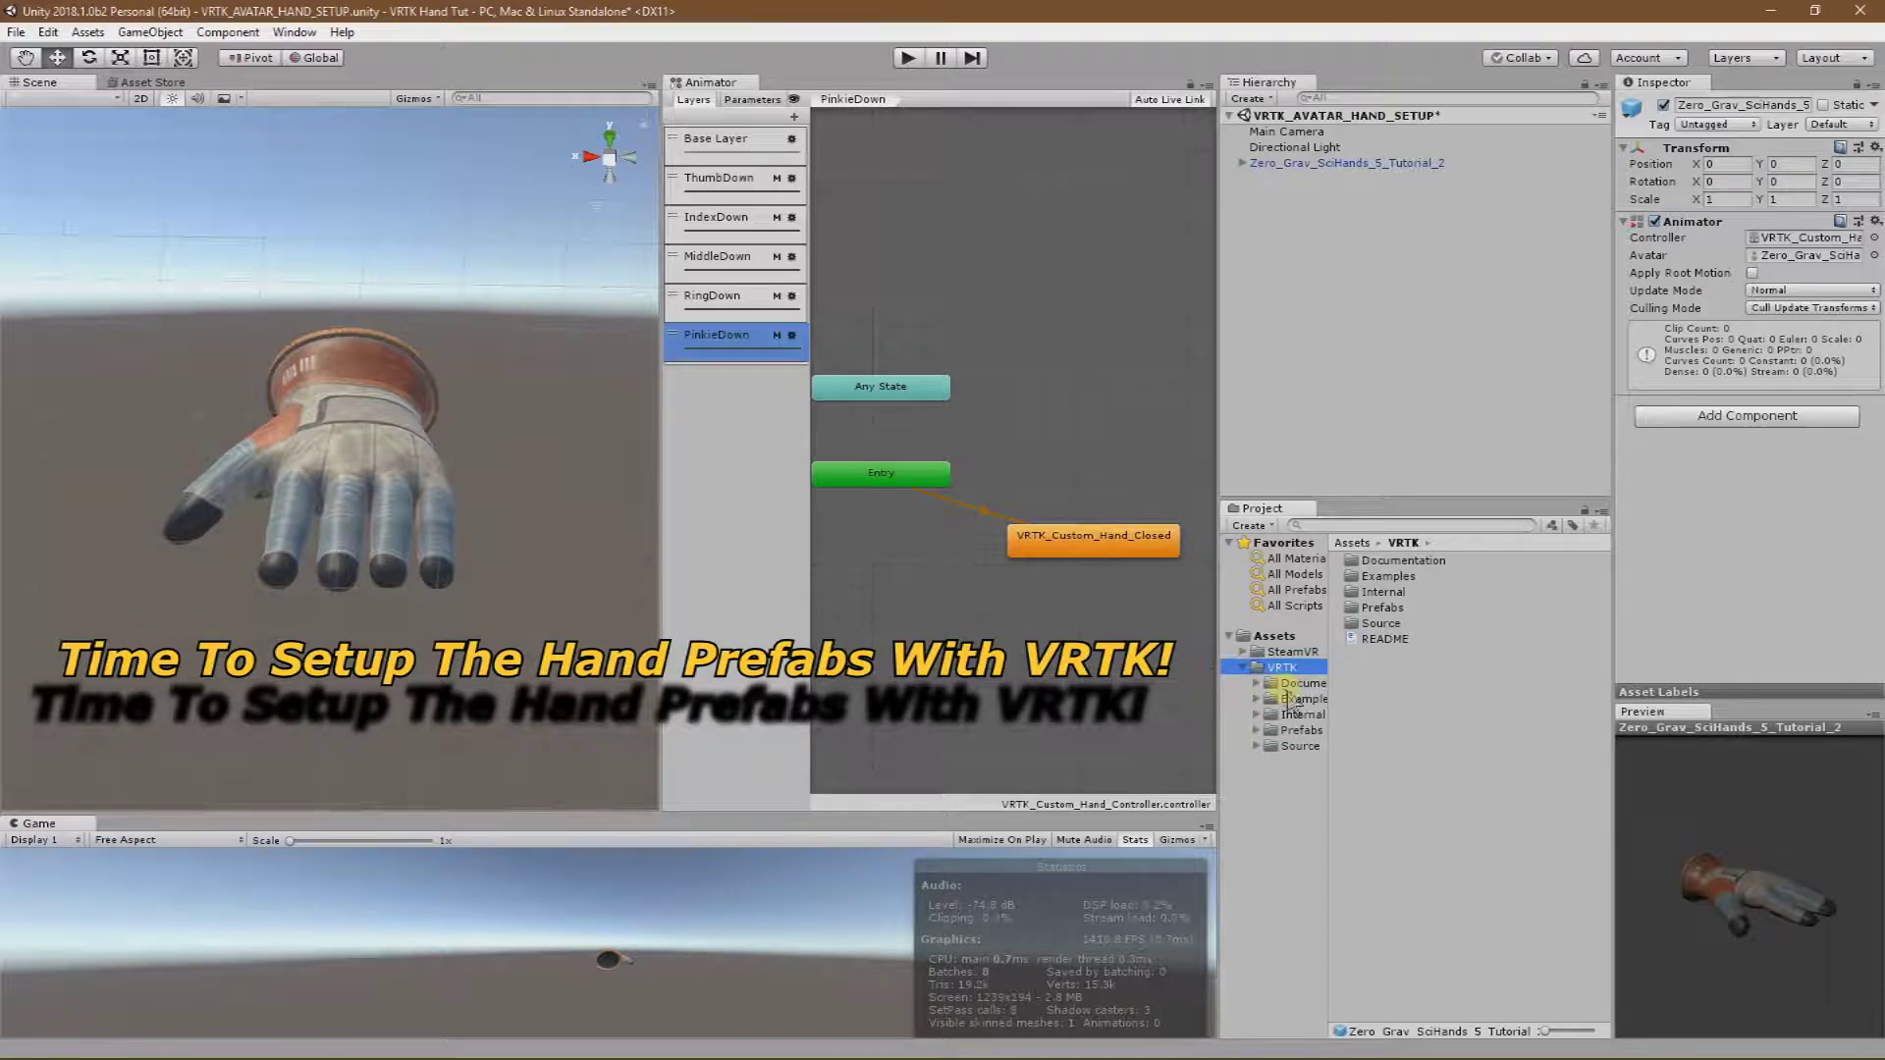
left_click_drag(1331, 703, 1393, 738)
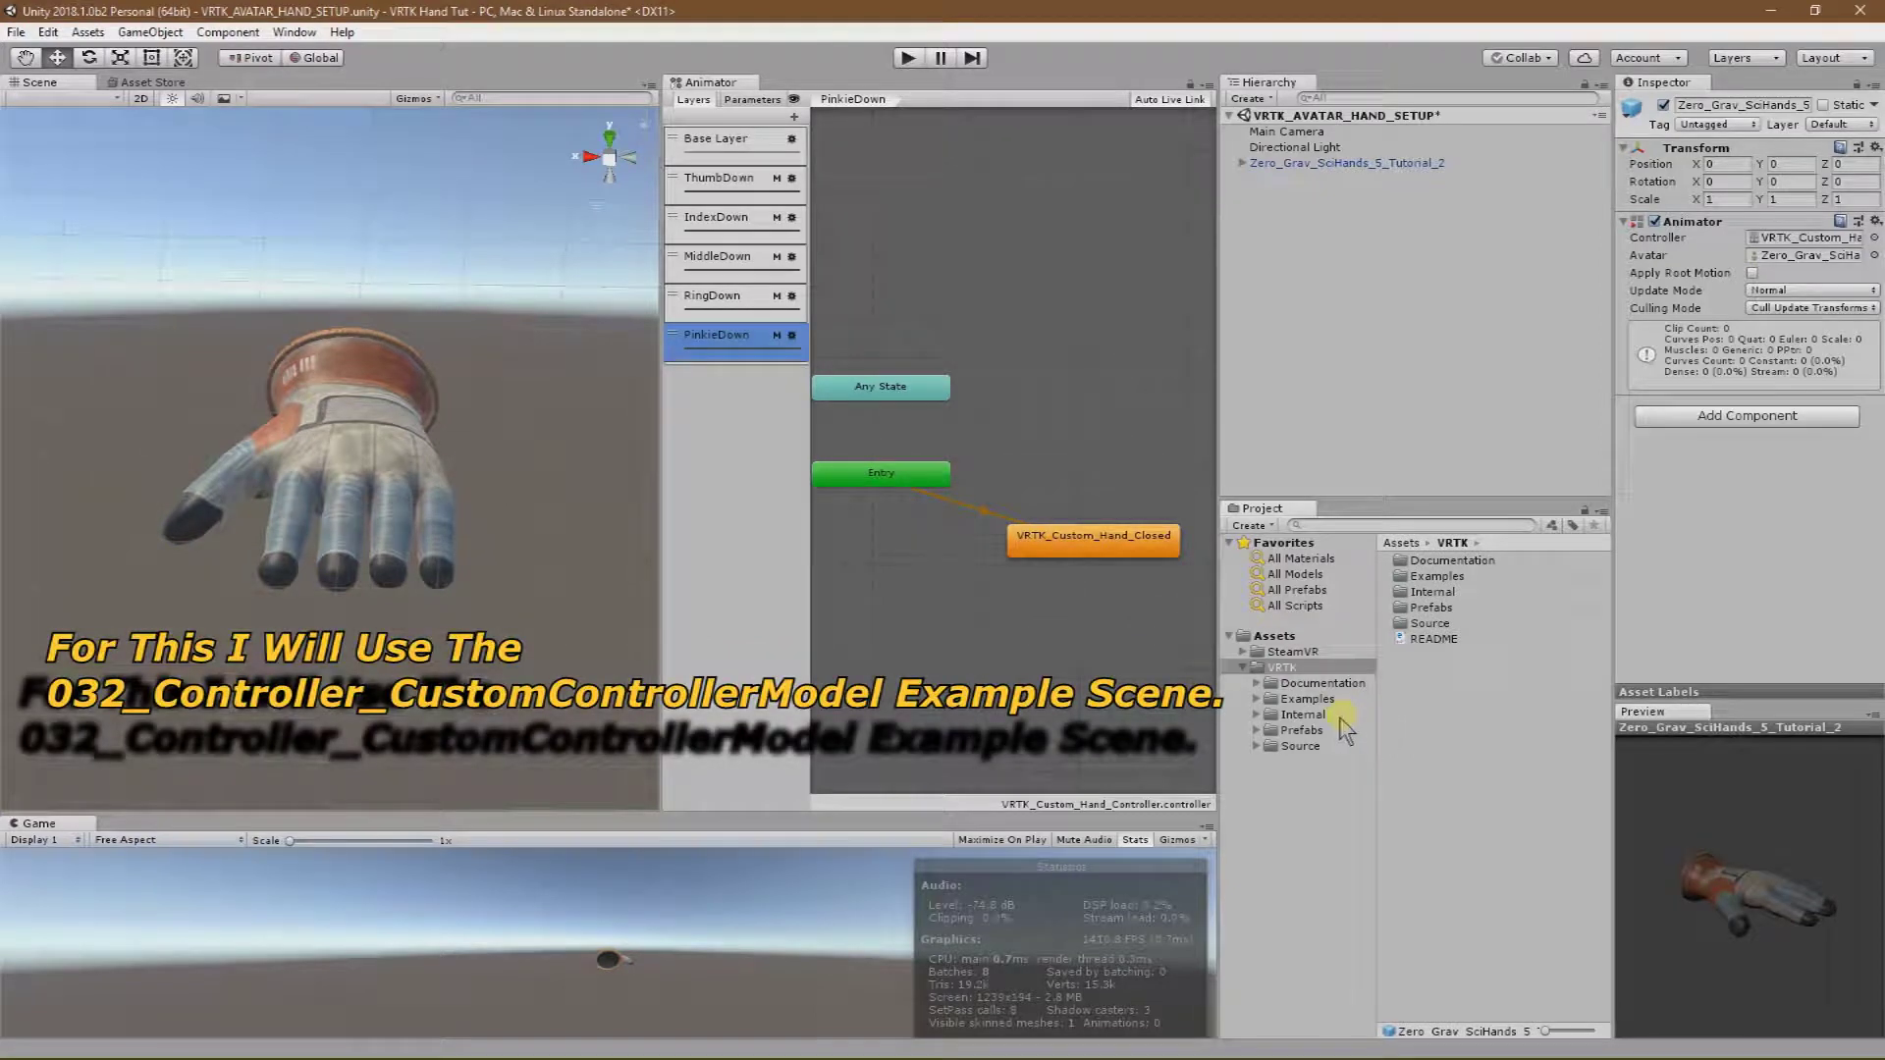
left_click(1264, 708)
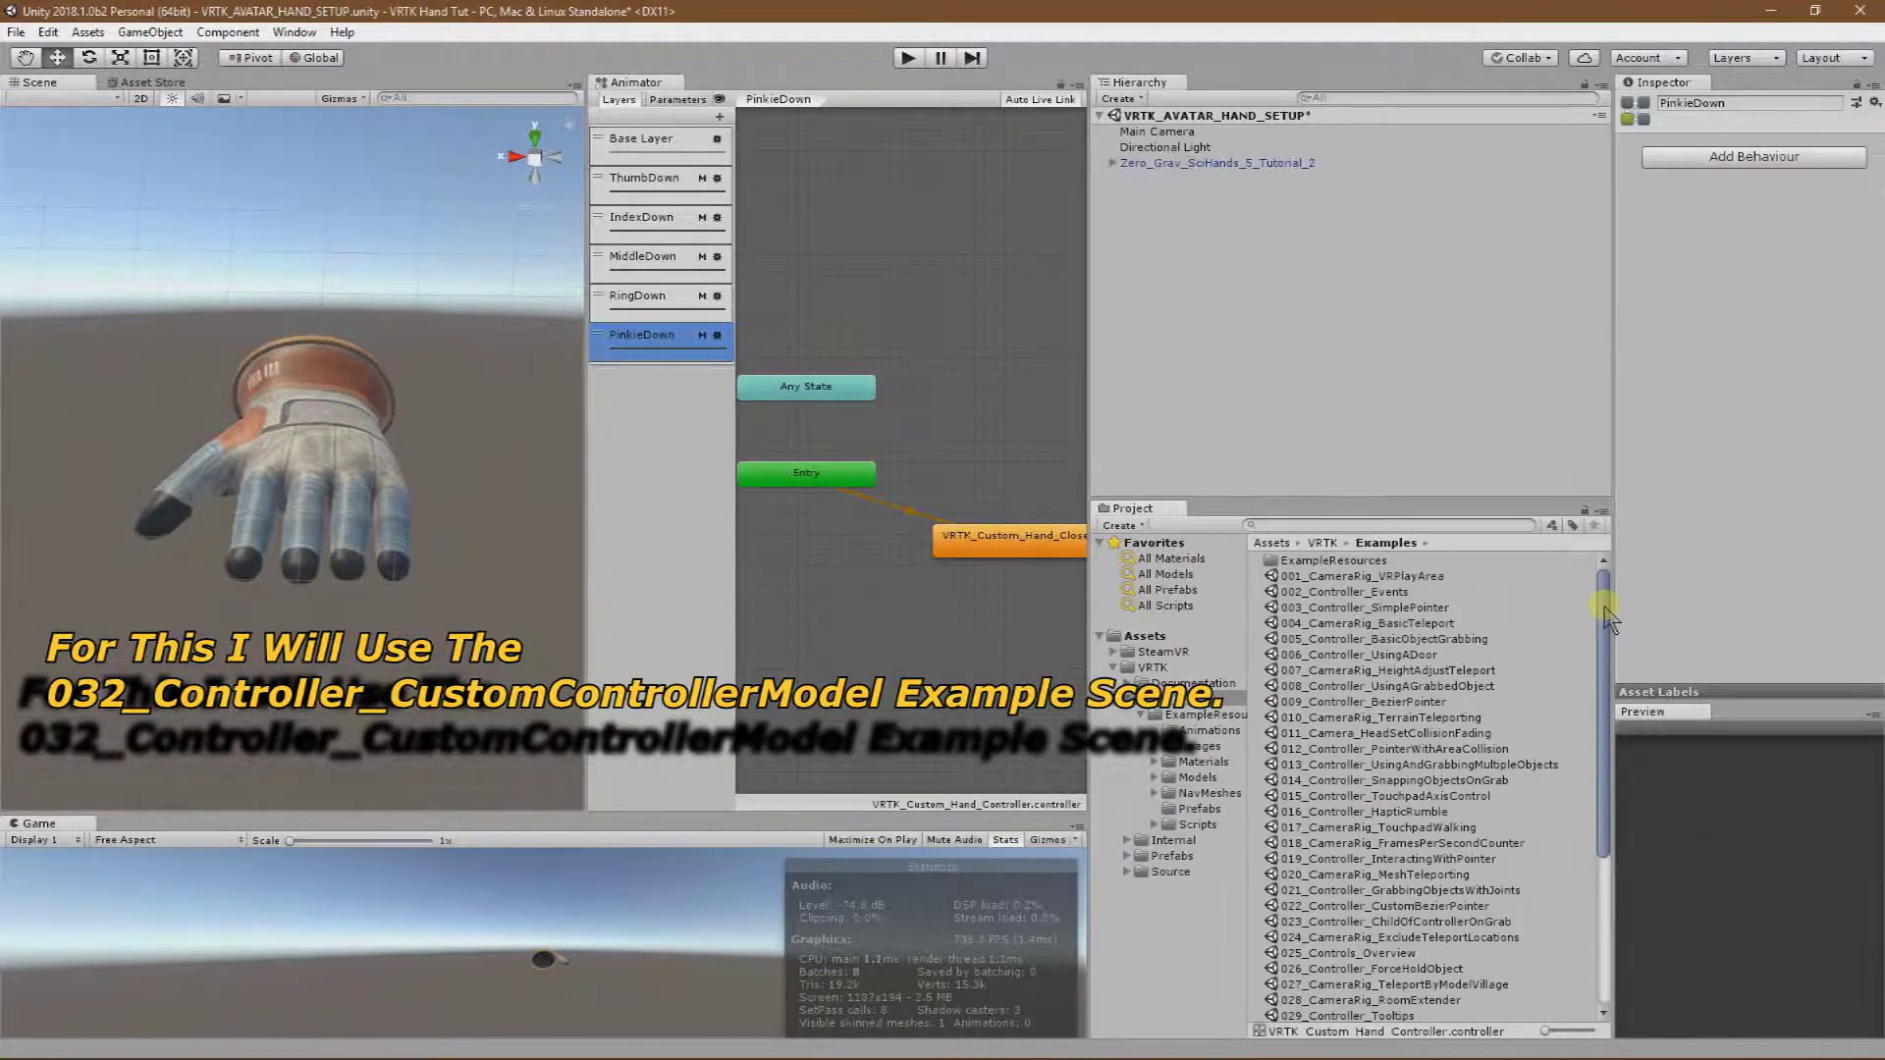
left_click_drag(1607, 616, 1603, 761)
left_click(1408, 827)
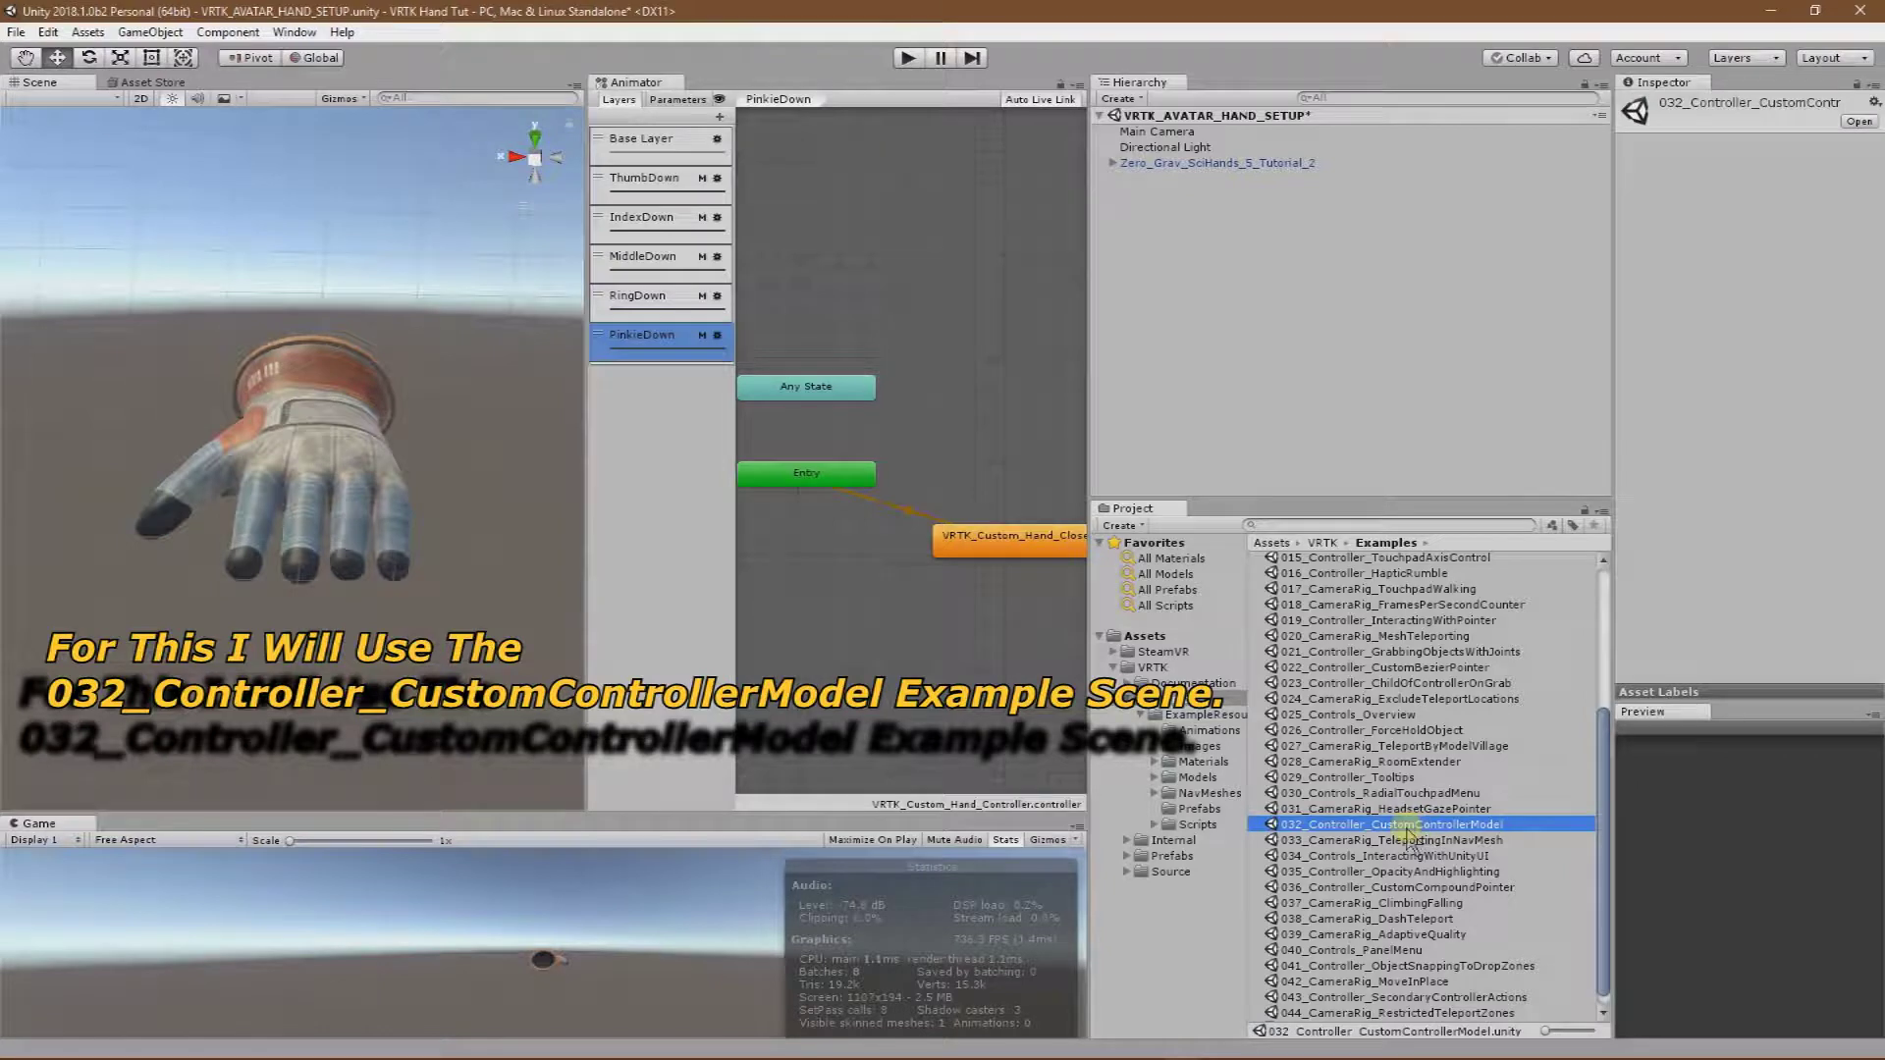
double_click(1409, 829)
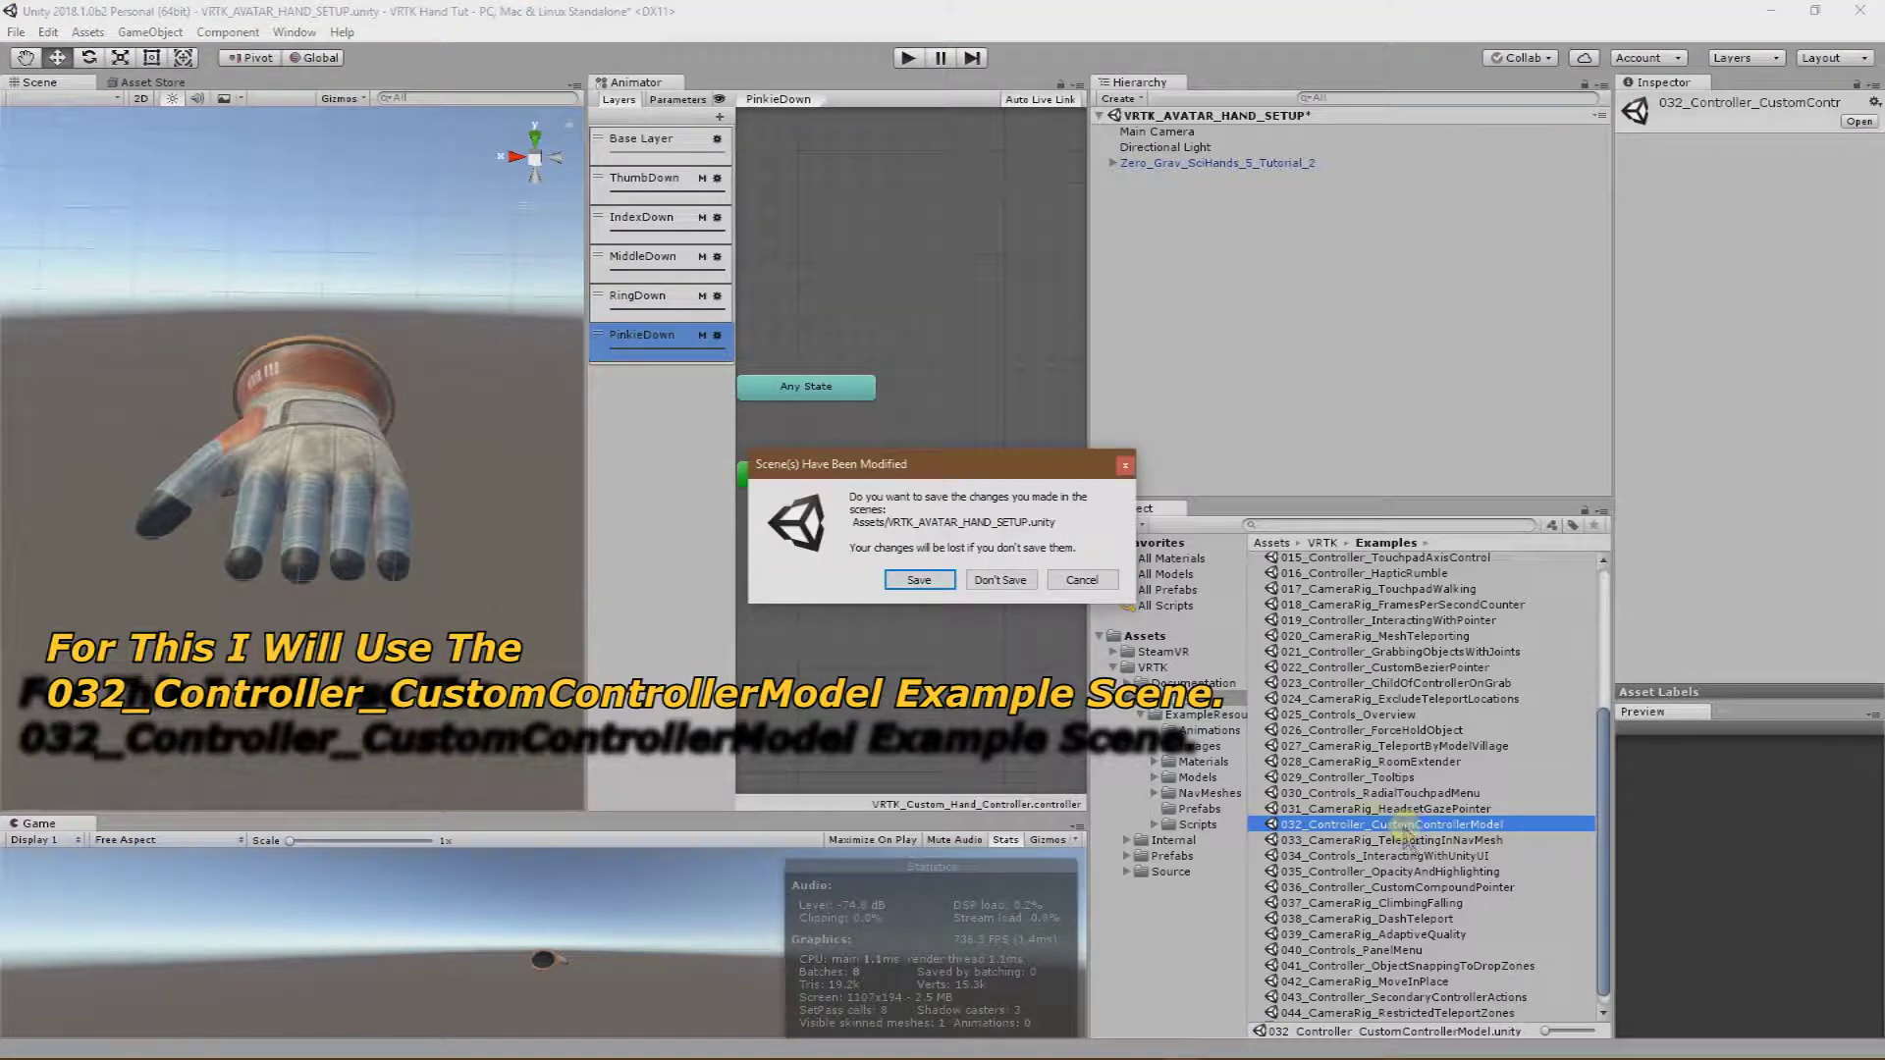
left_click(940, 581)
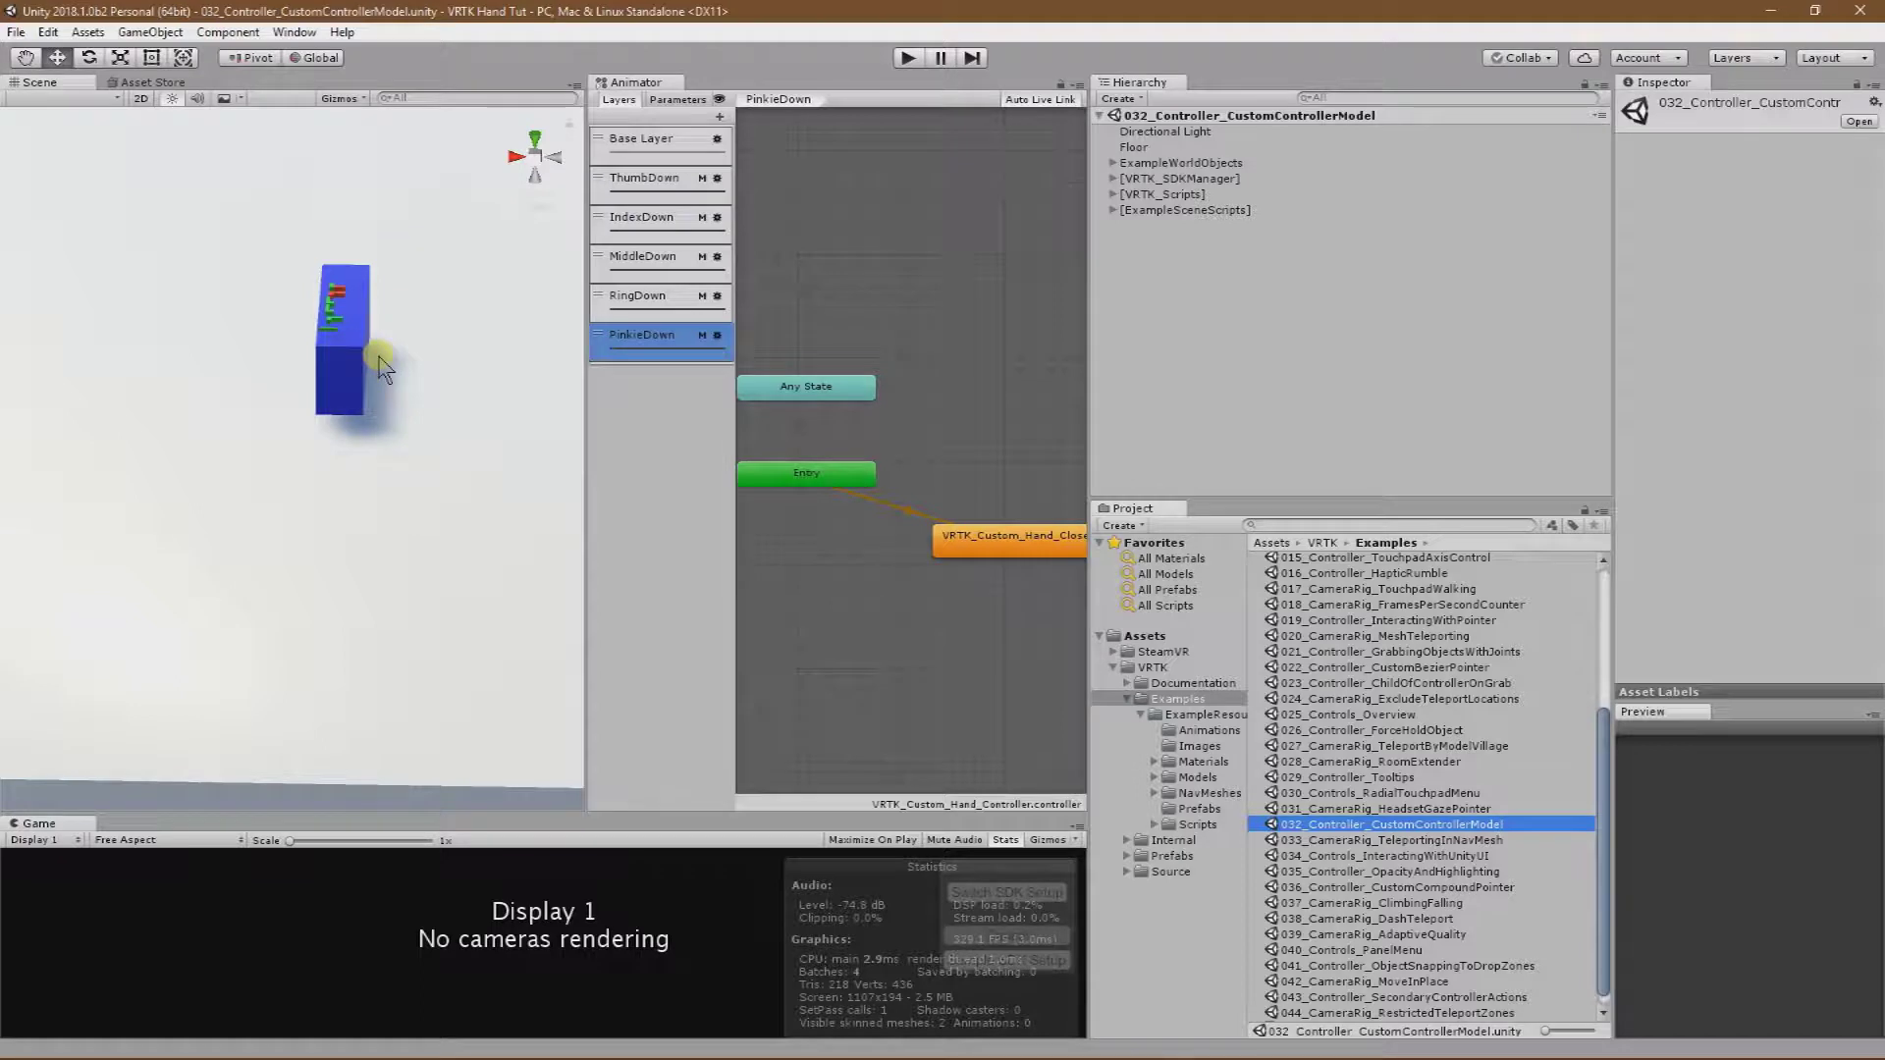
Run the example scene to check how the default hand works, and stop play mode.
middle_click_drag(381, 368, 316, 484)
scroll(315, 484, "up", 5)
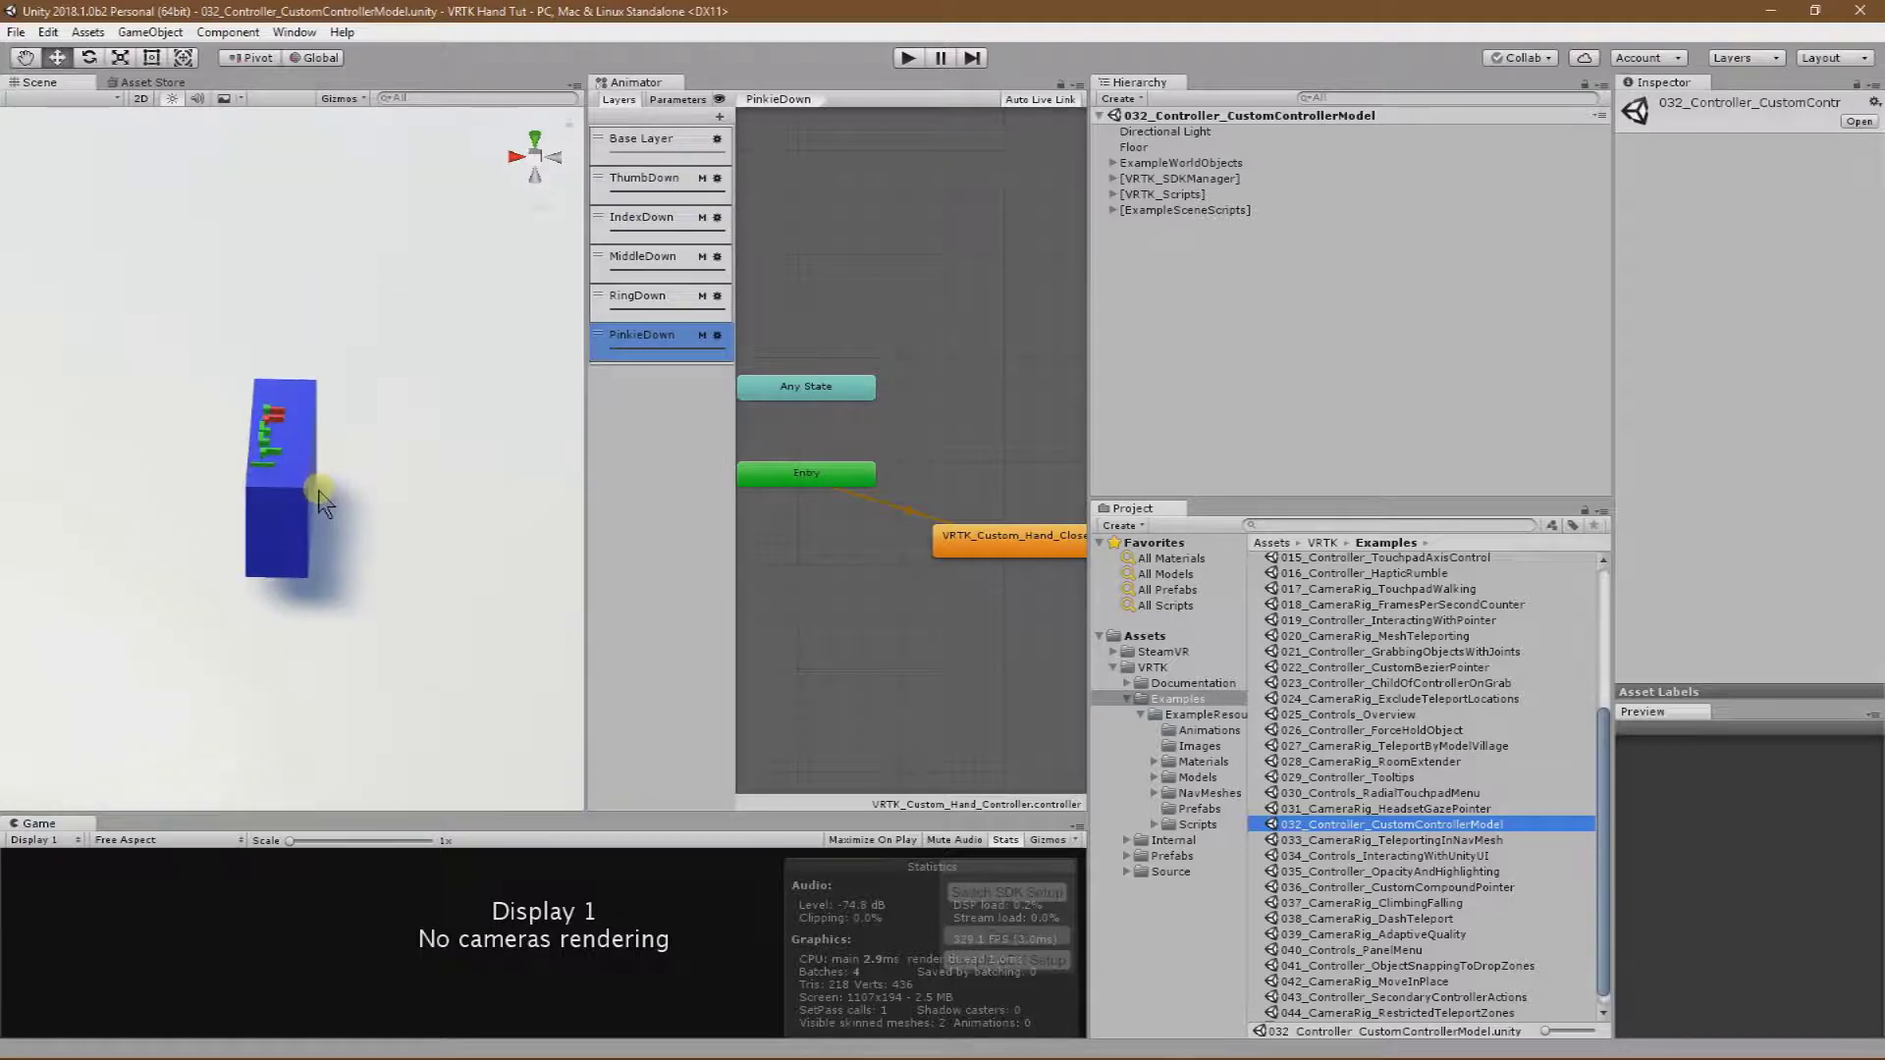
left_click_drag(320, 496, 353, 452, "alt")
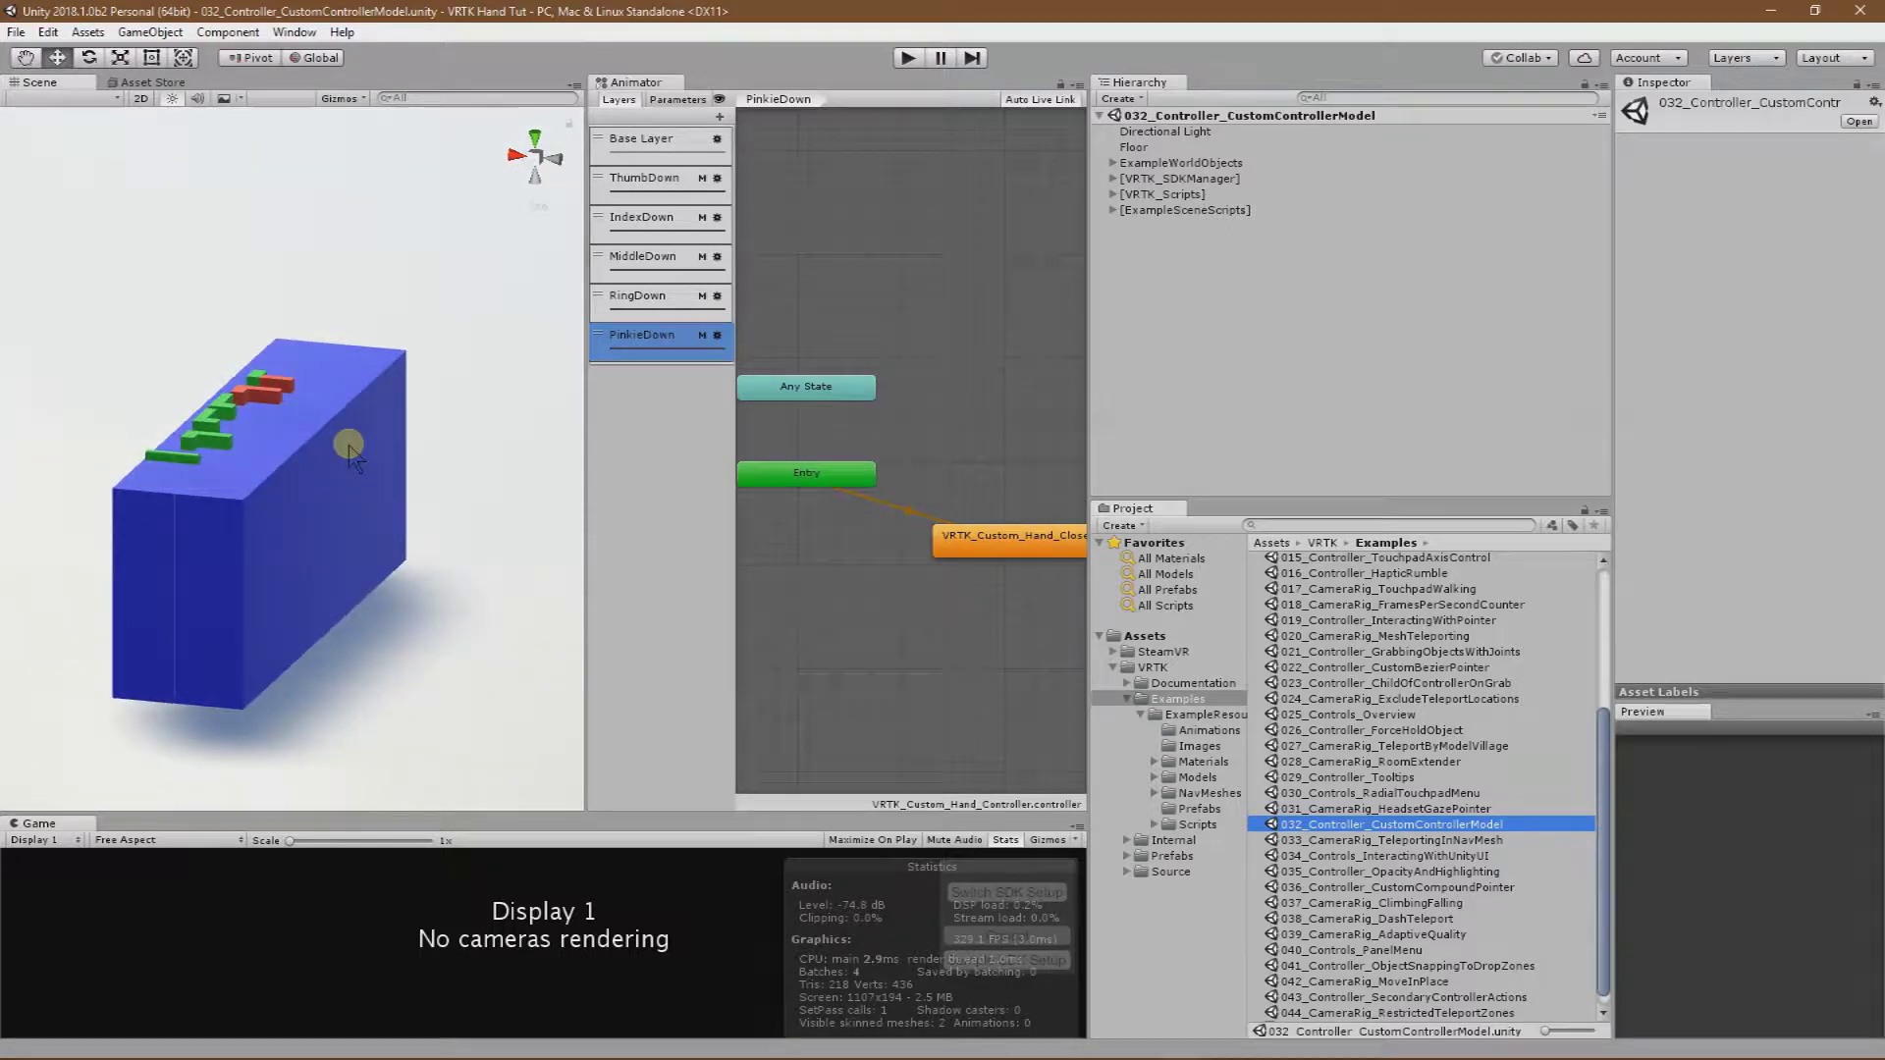
left_click(908, 59)
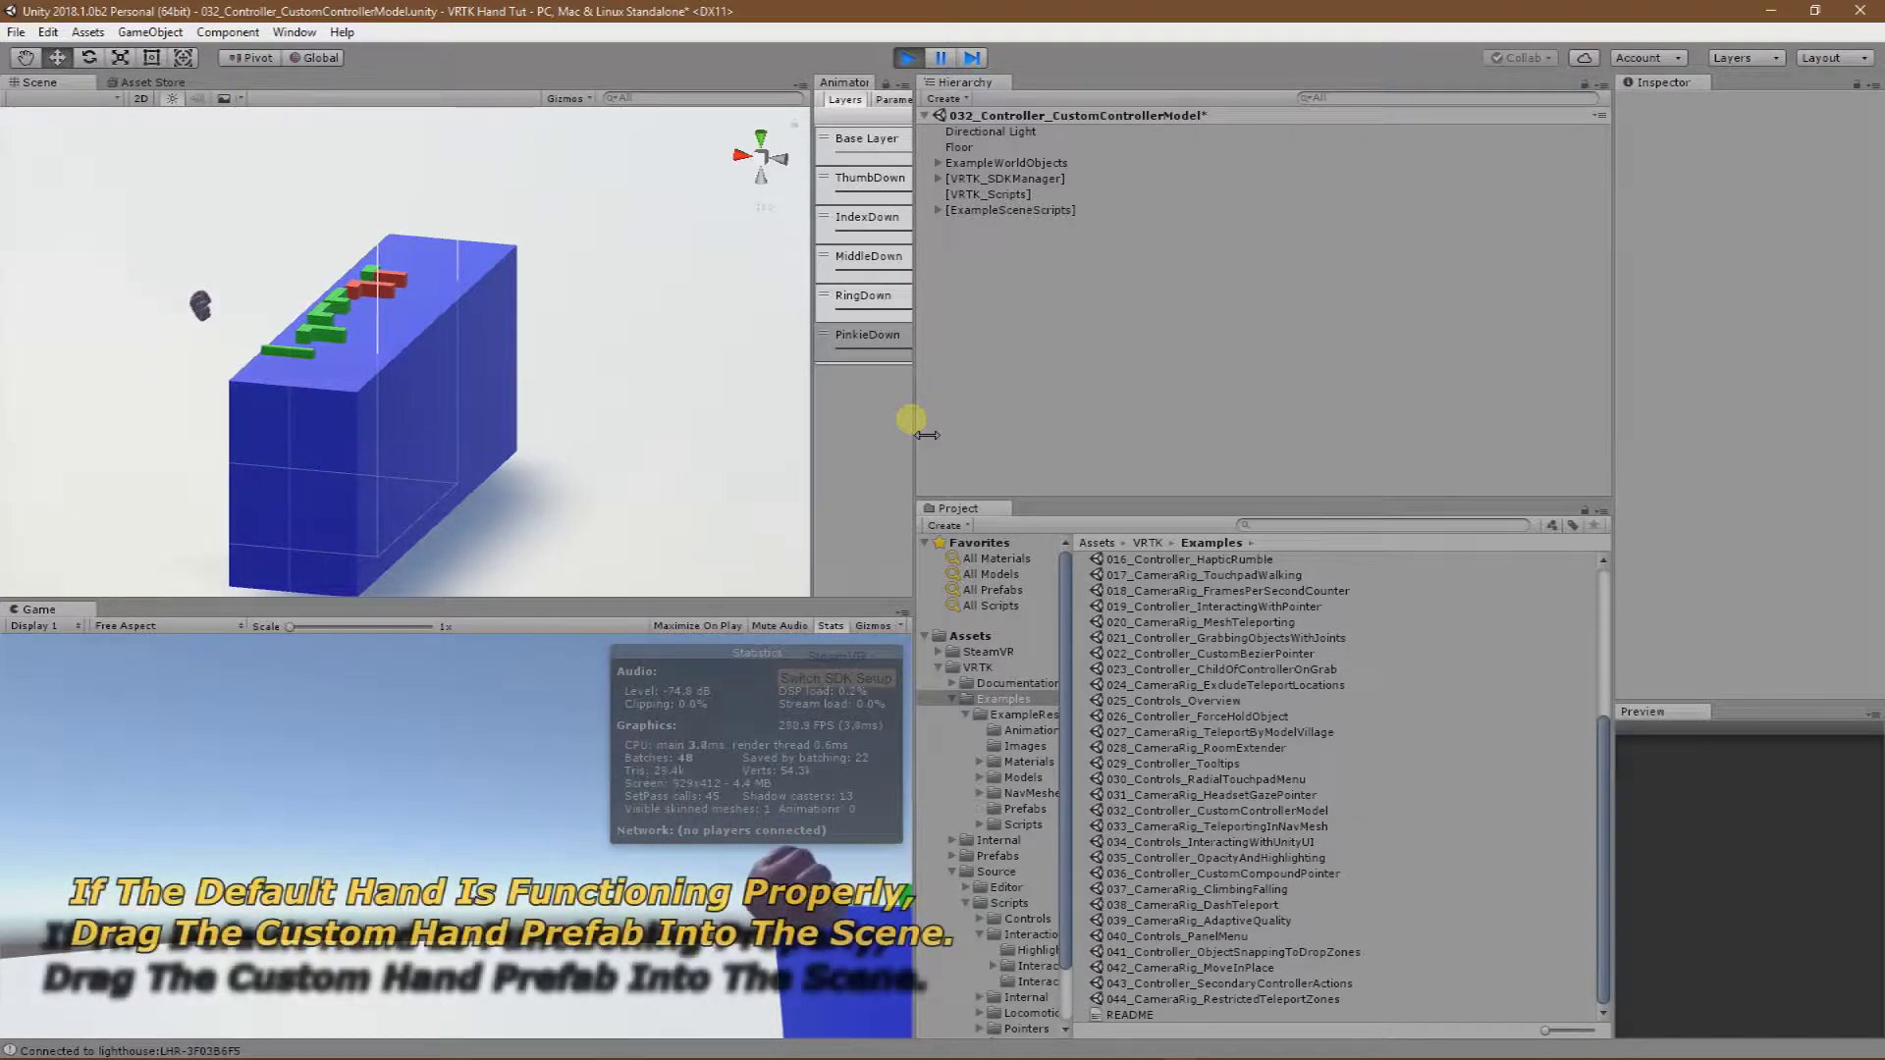
key("ctrl+p")
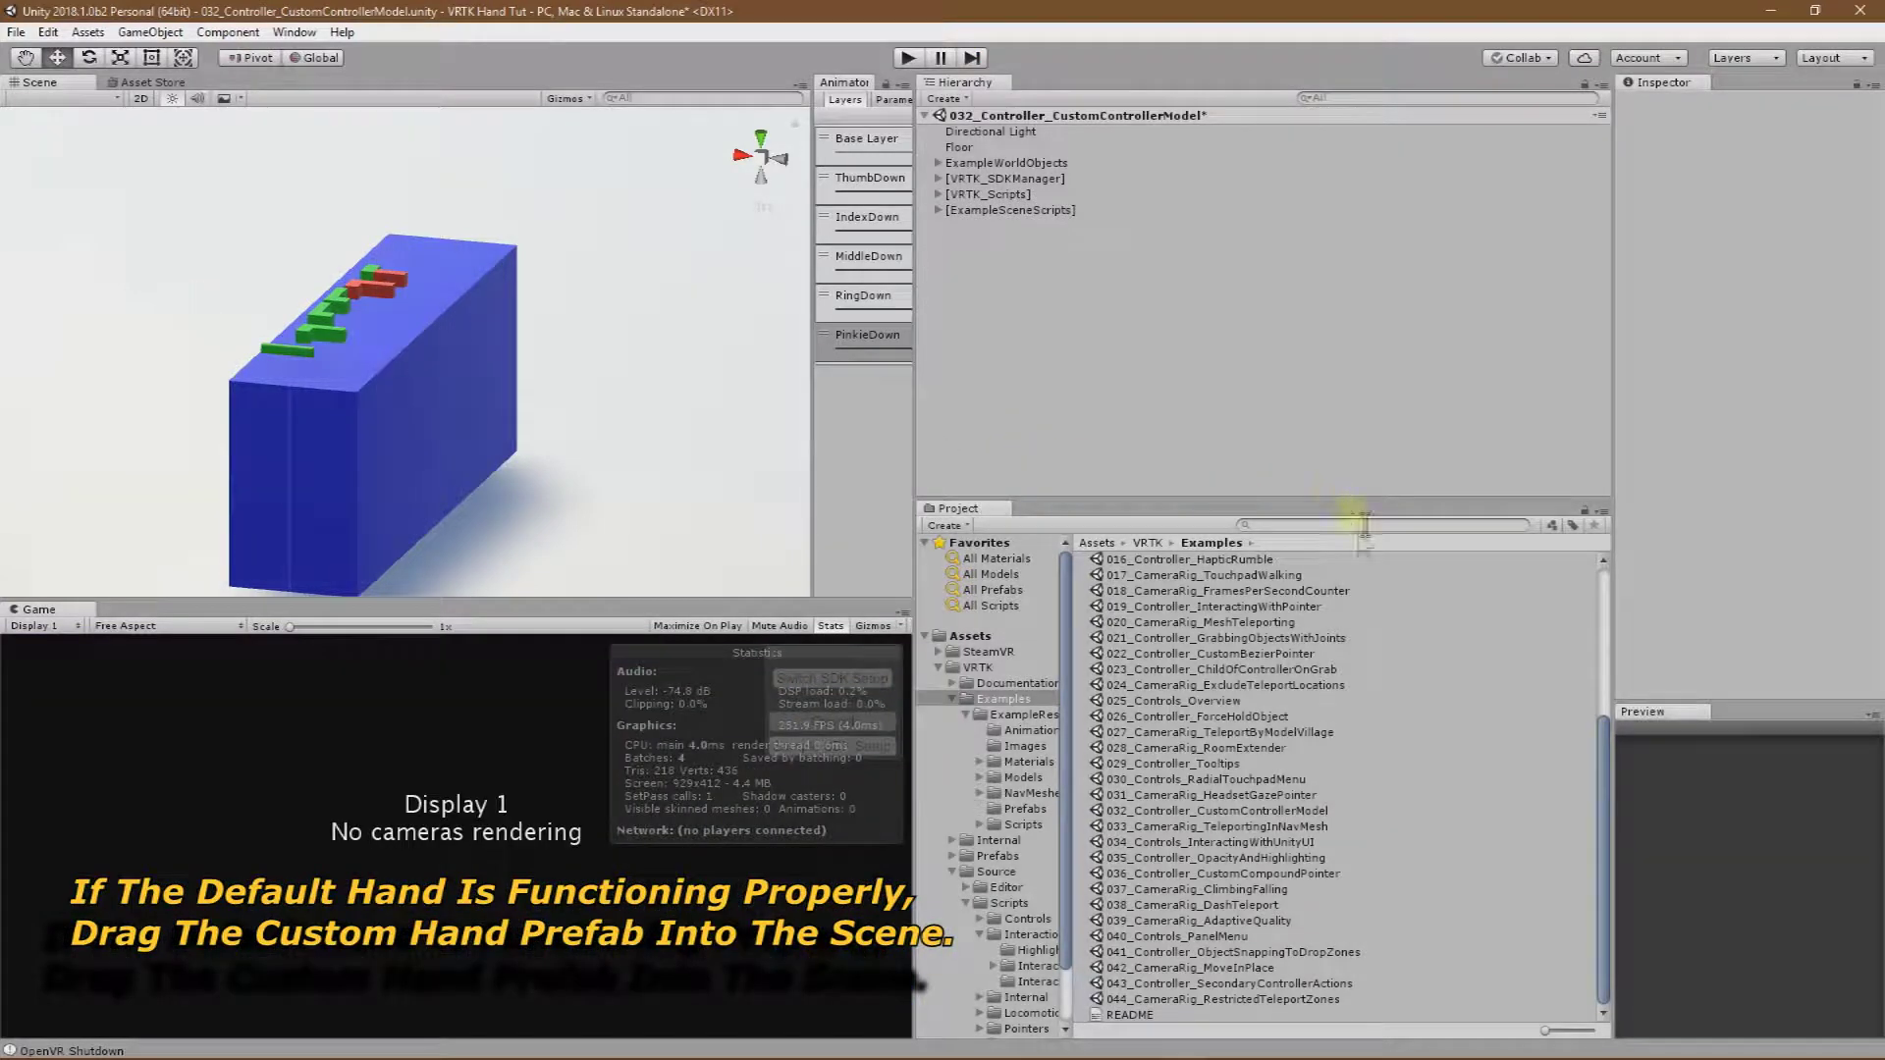
Place the Zero_Grav_SciHands_5_Tutorial_2 prefab from the Assets folder in the example scene.
left_click(939, 668)
left_click(971, 637)
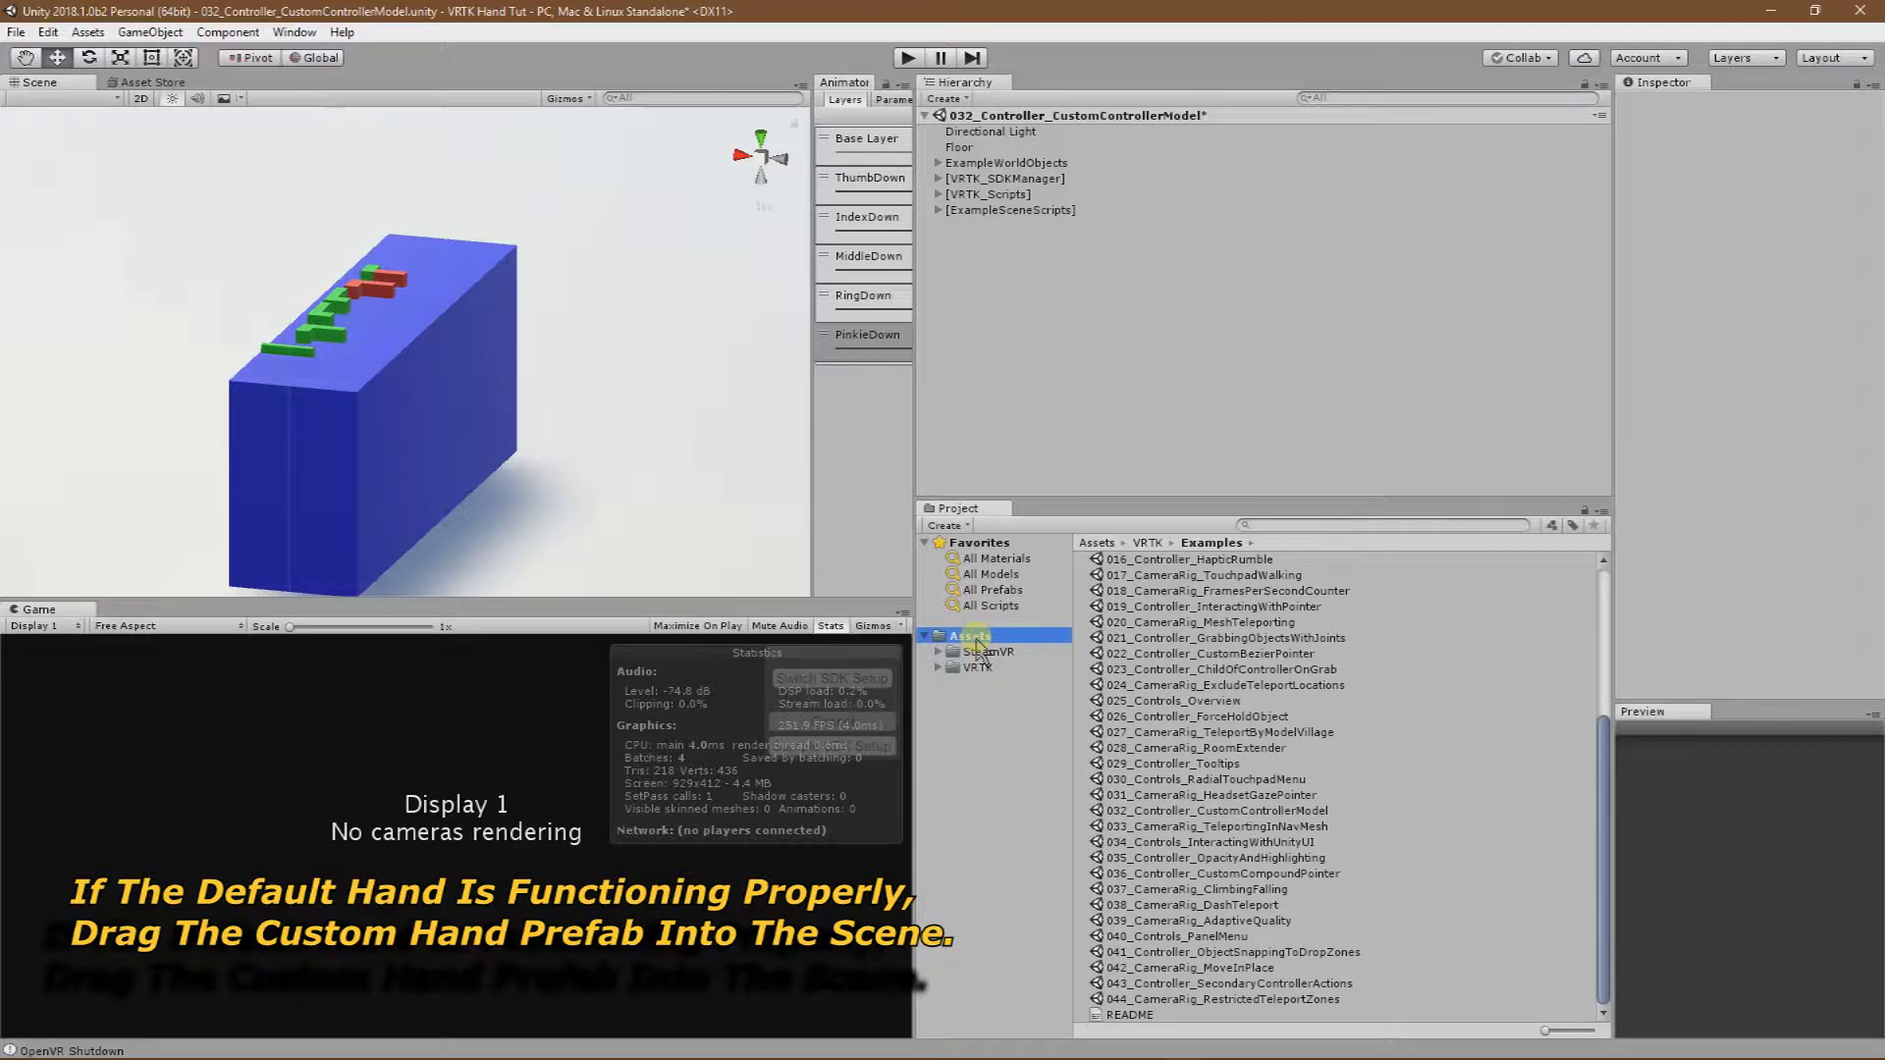
left_click(1084, 734)
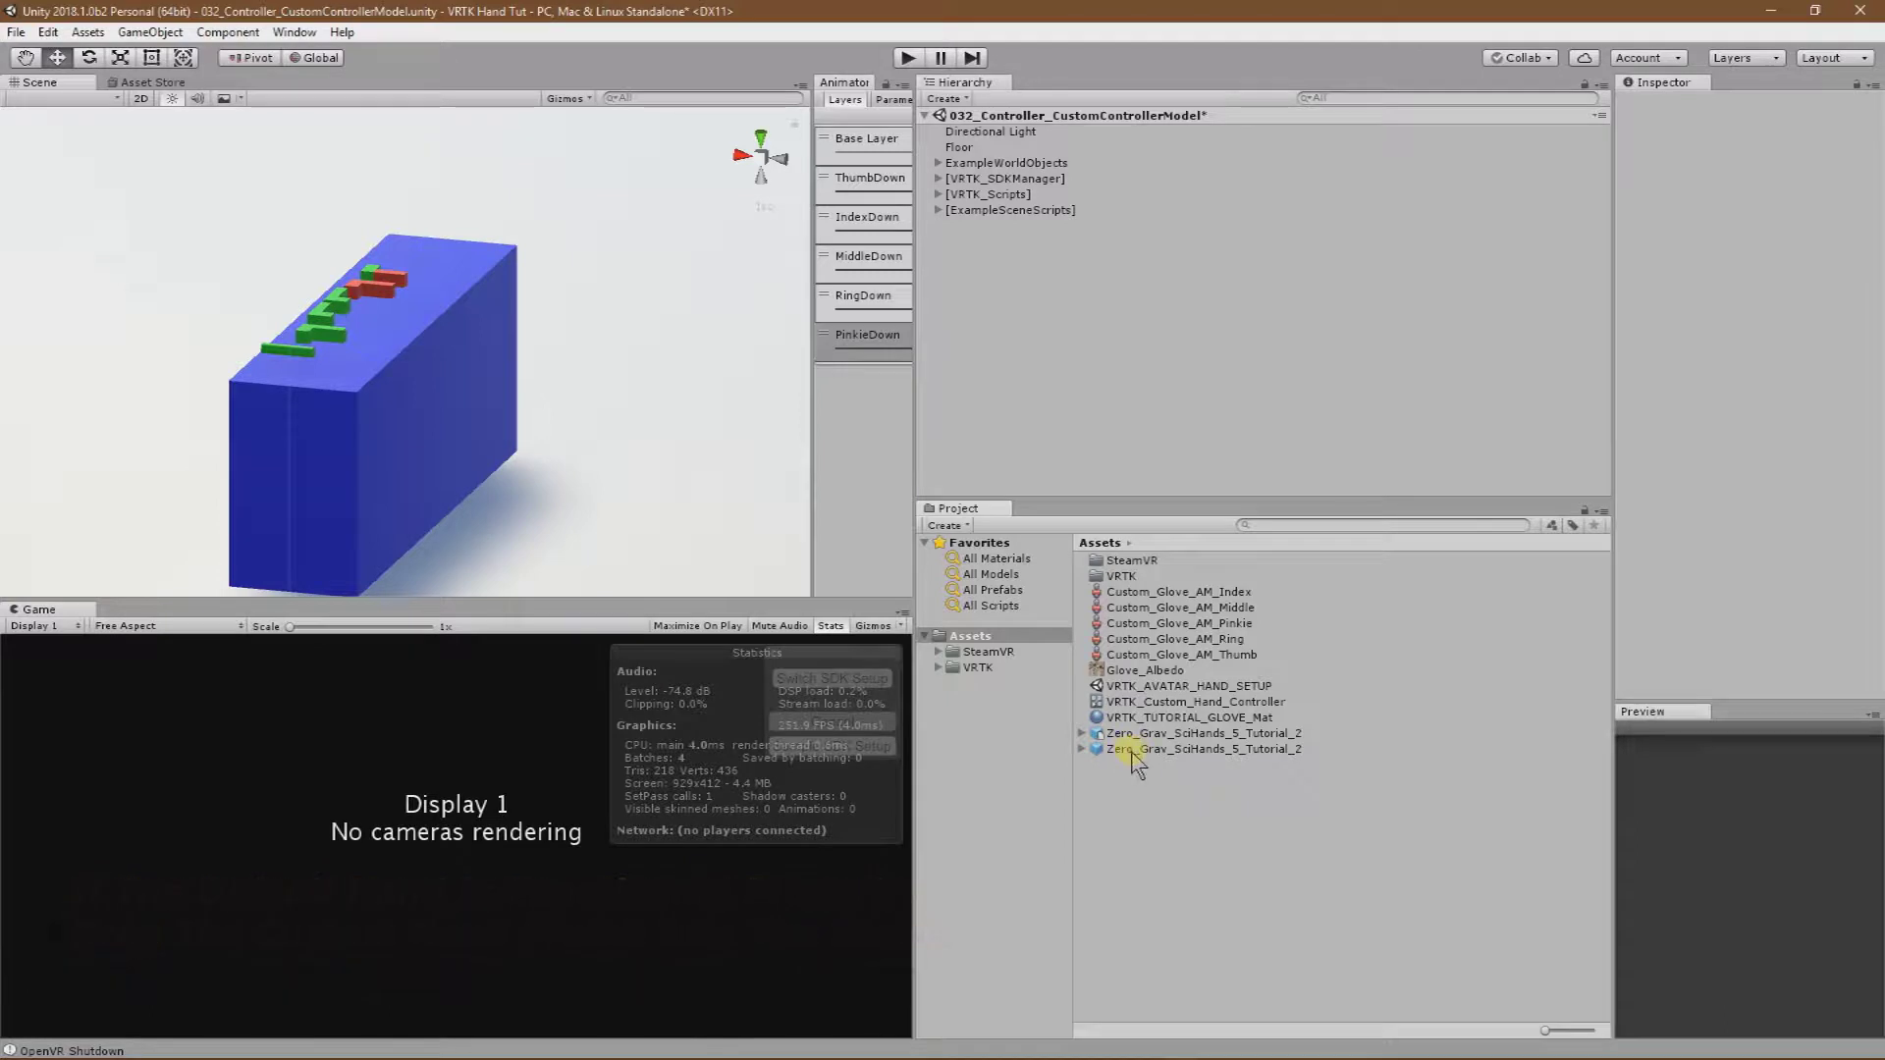
left_click_drag(1134, 758, 1467, 502)
left_click_drag(1016, 307, 1016, 307)
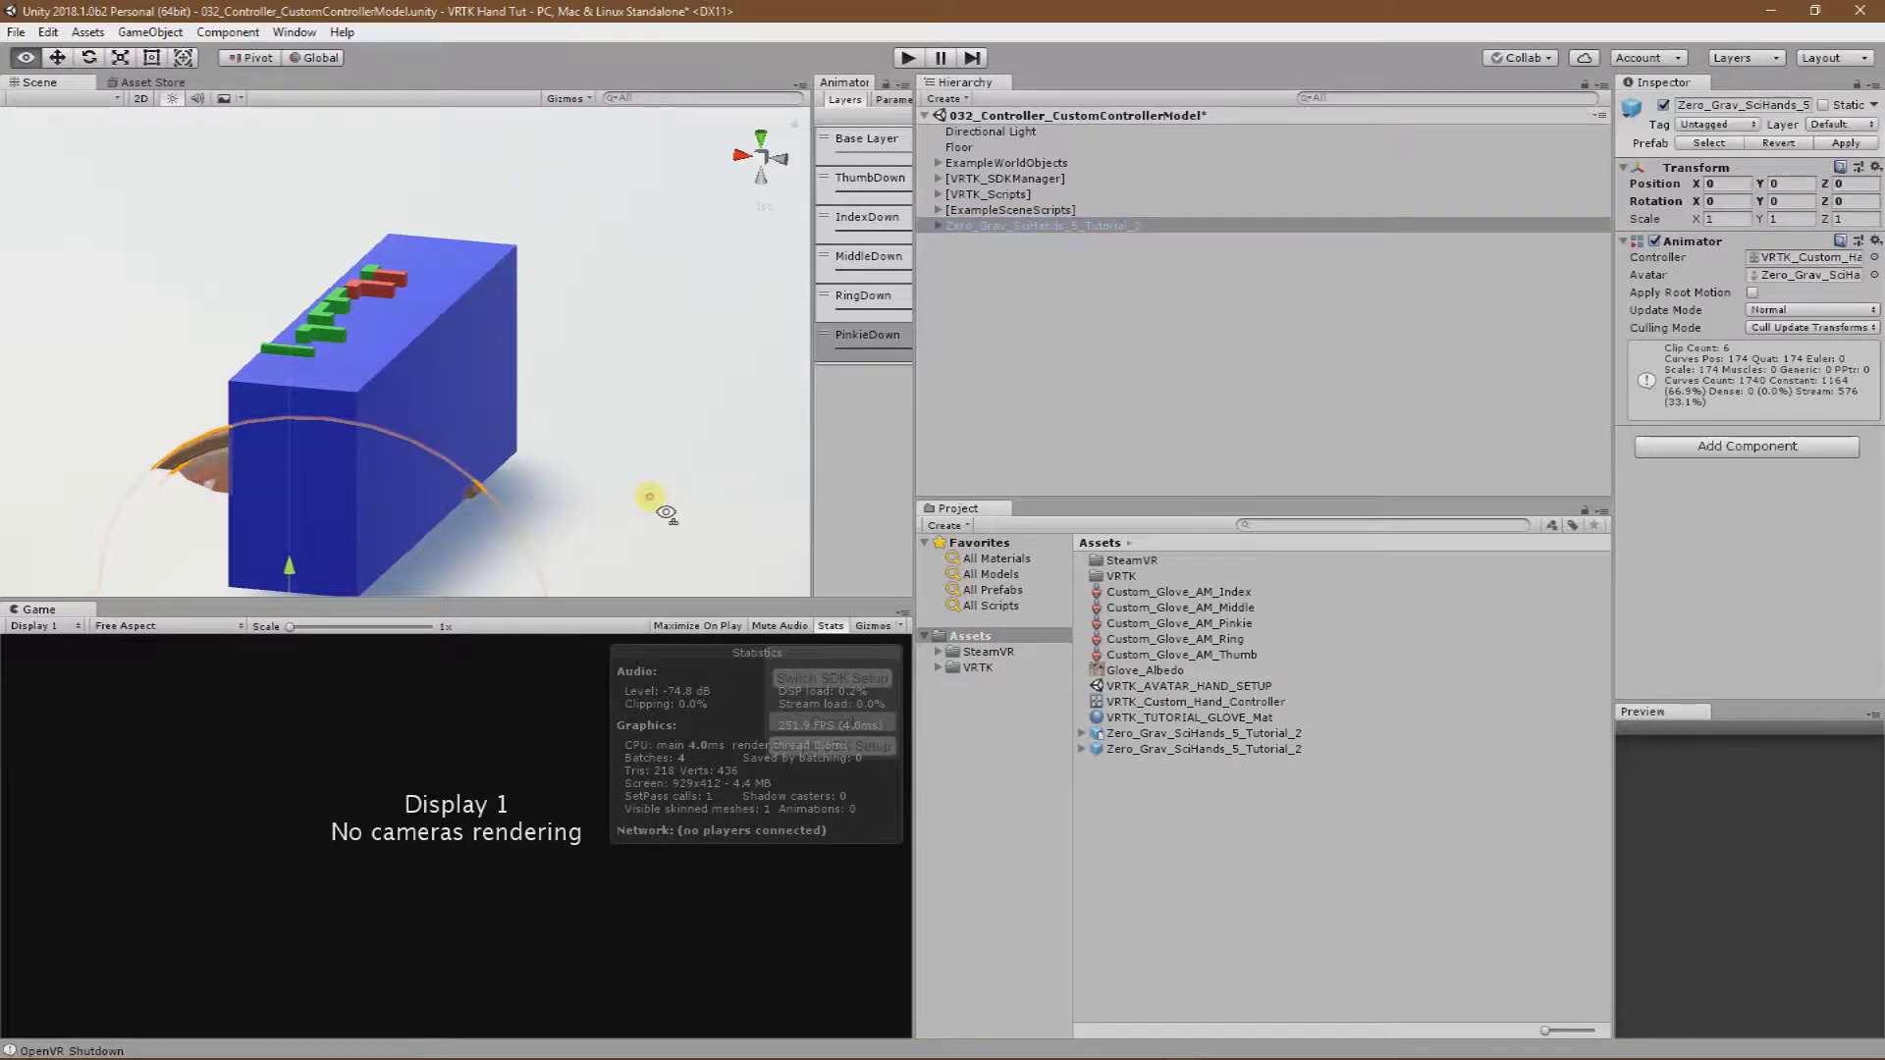
Disable the Mesh Renderers of the Floor and the Table so they stop obstructing the custom hand.
left_click(938, 226)
double_click(998, 258)
left_click_drag(481, 432, 280, 233, "alt")
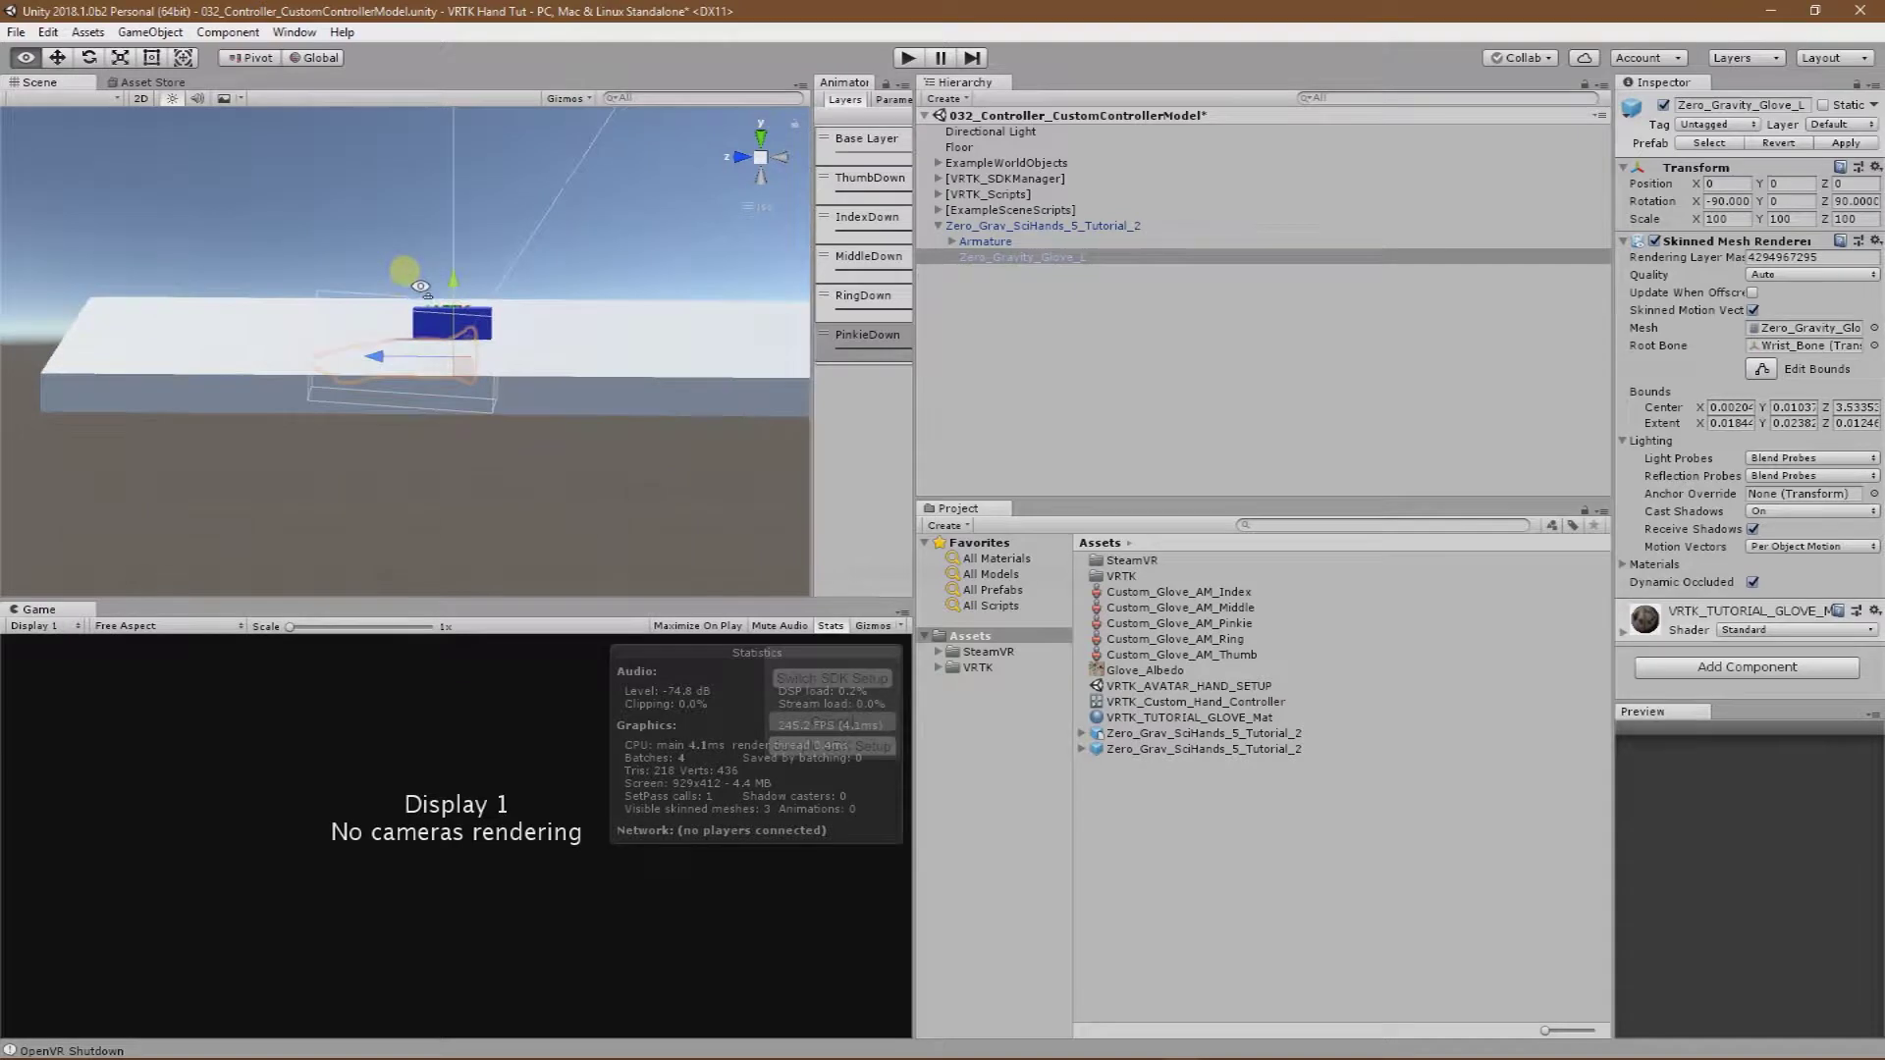
left_click(110, 250)
left_click(128, 349)
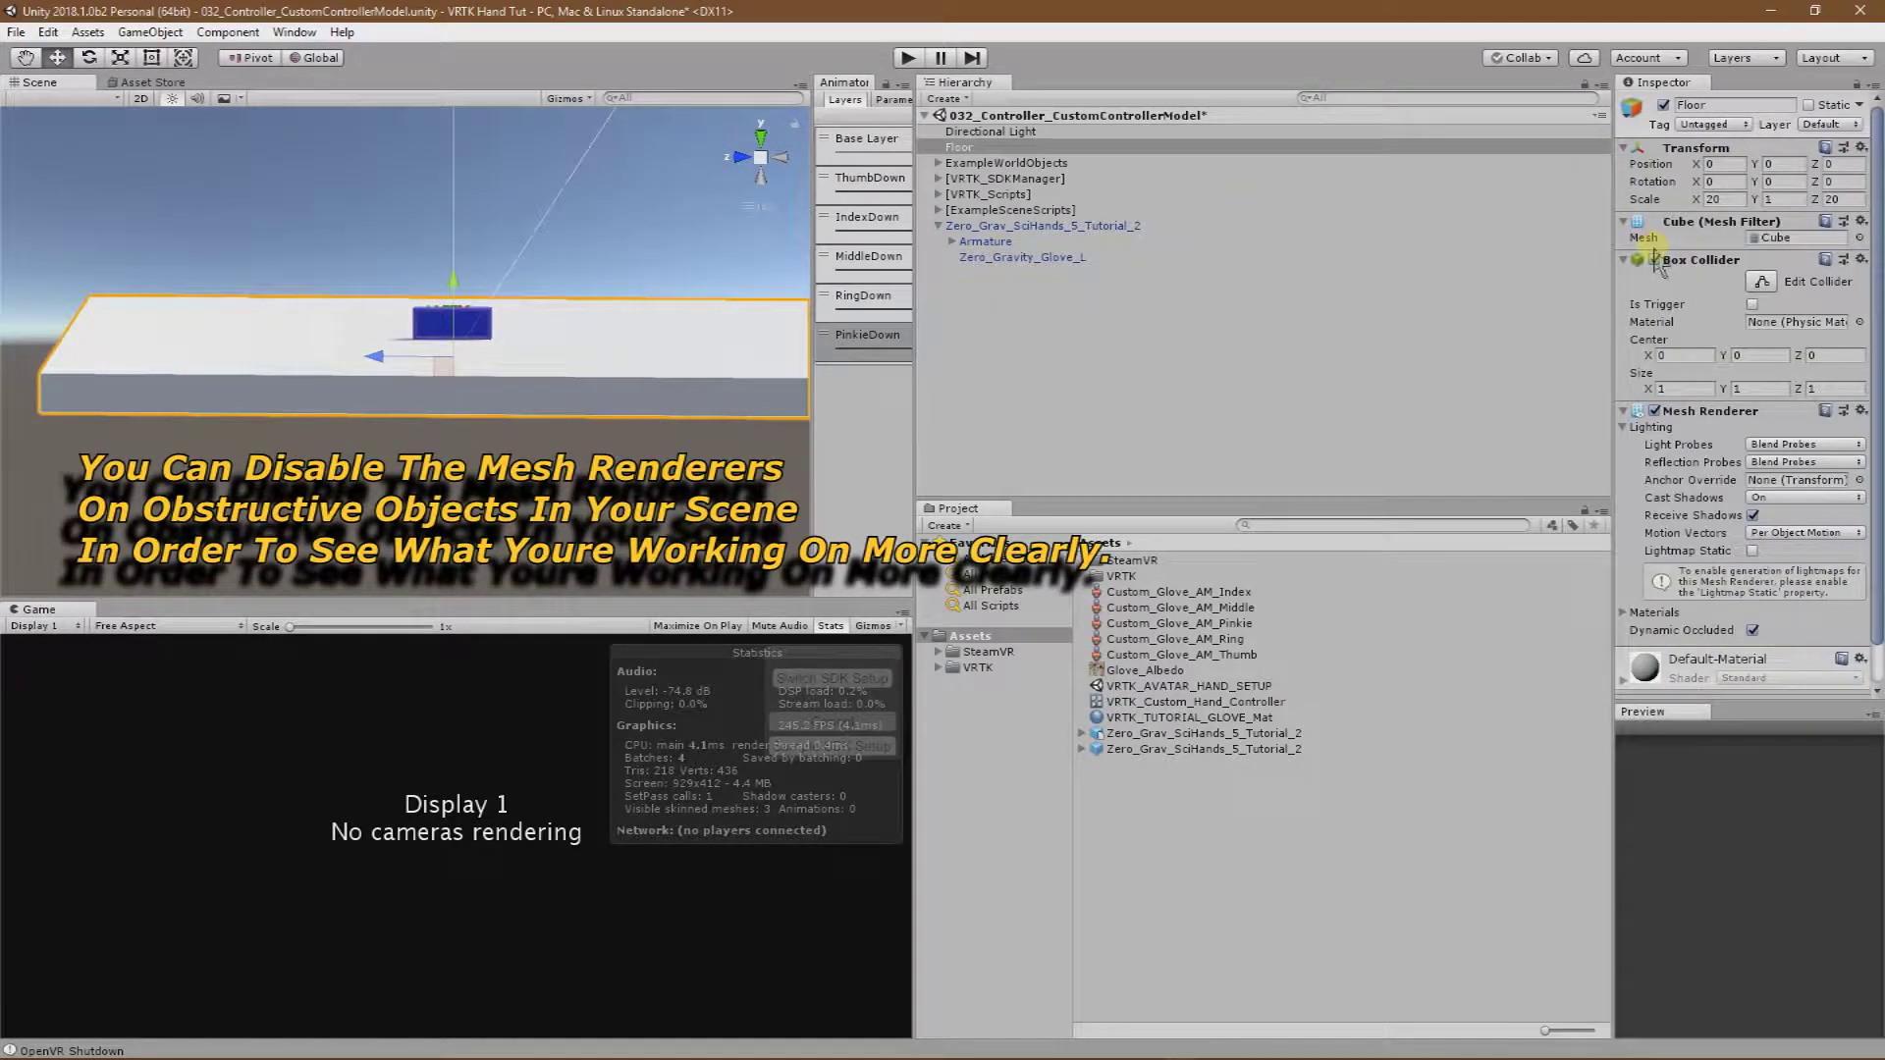
left_click(1655, 412)
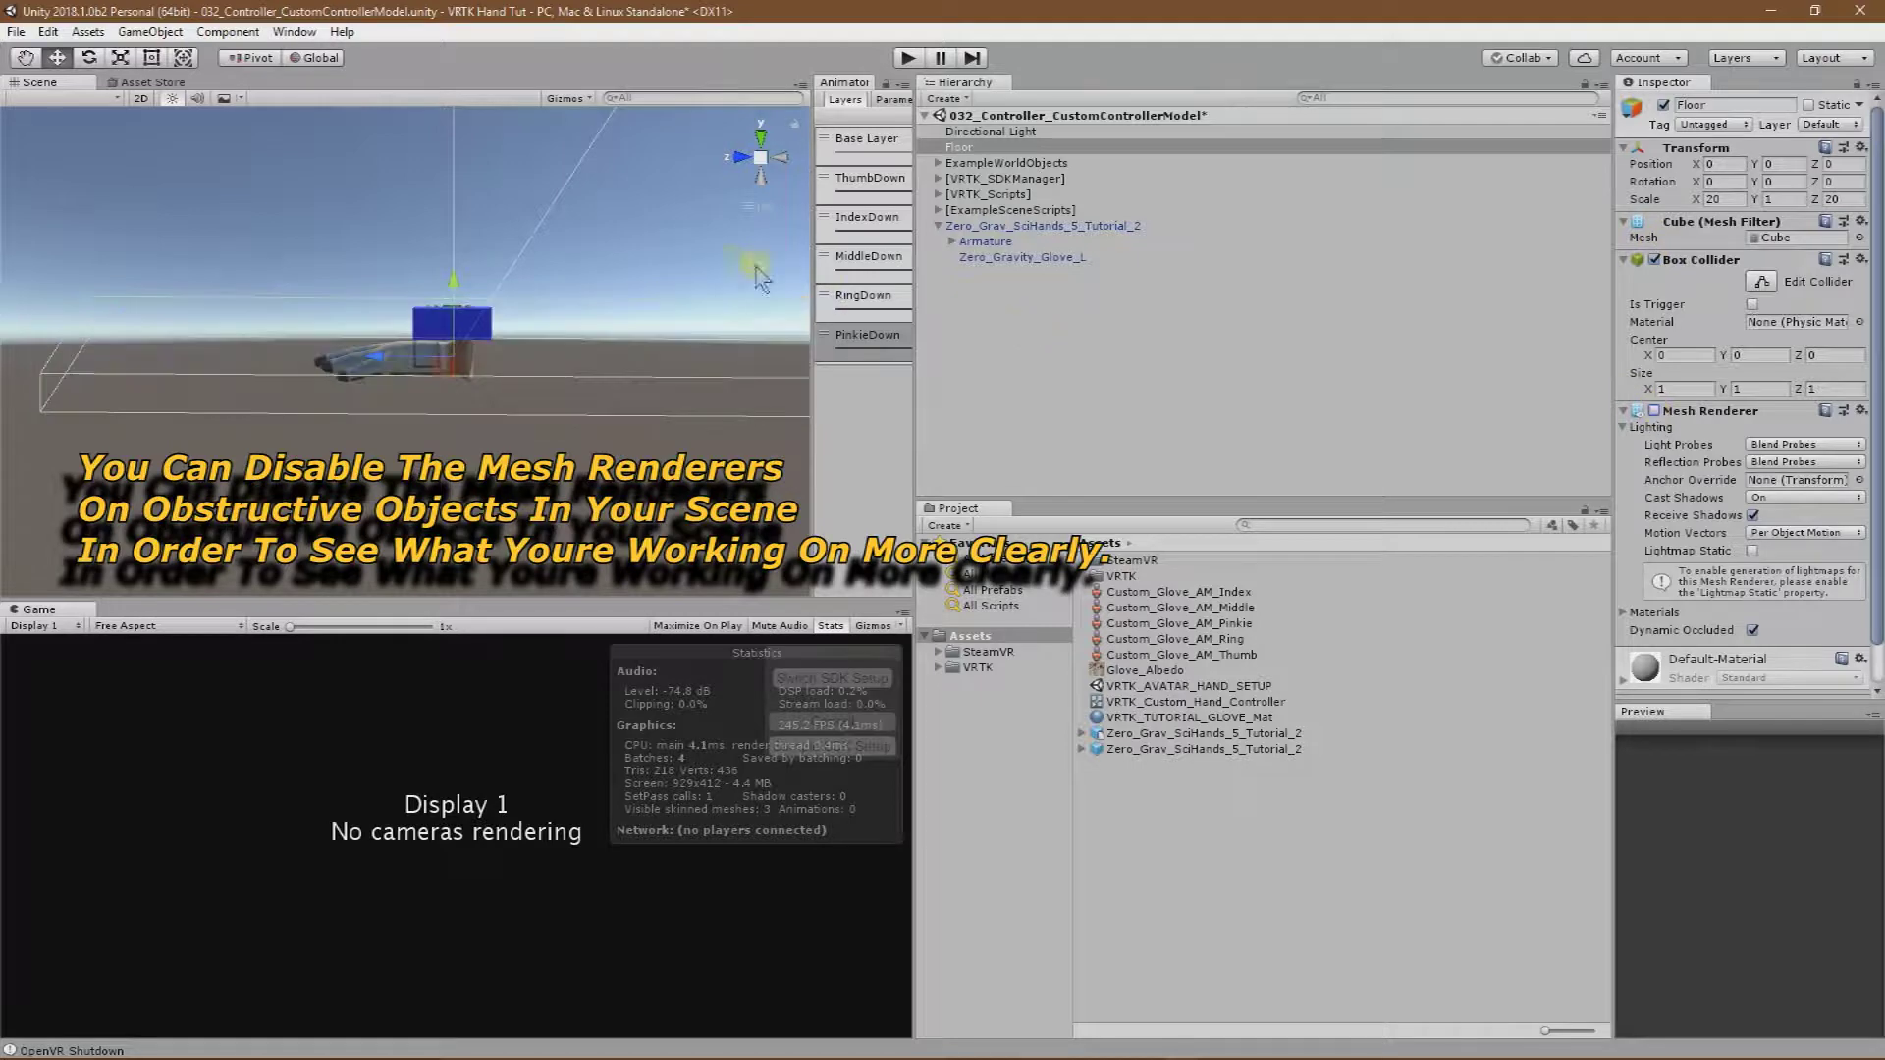
scroll(751, 270, "up", 8)
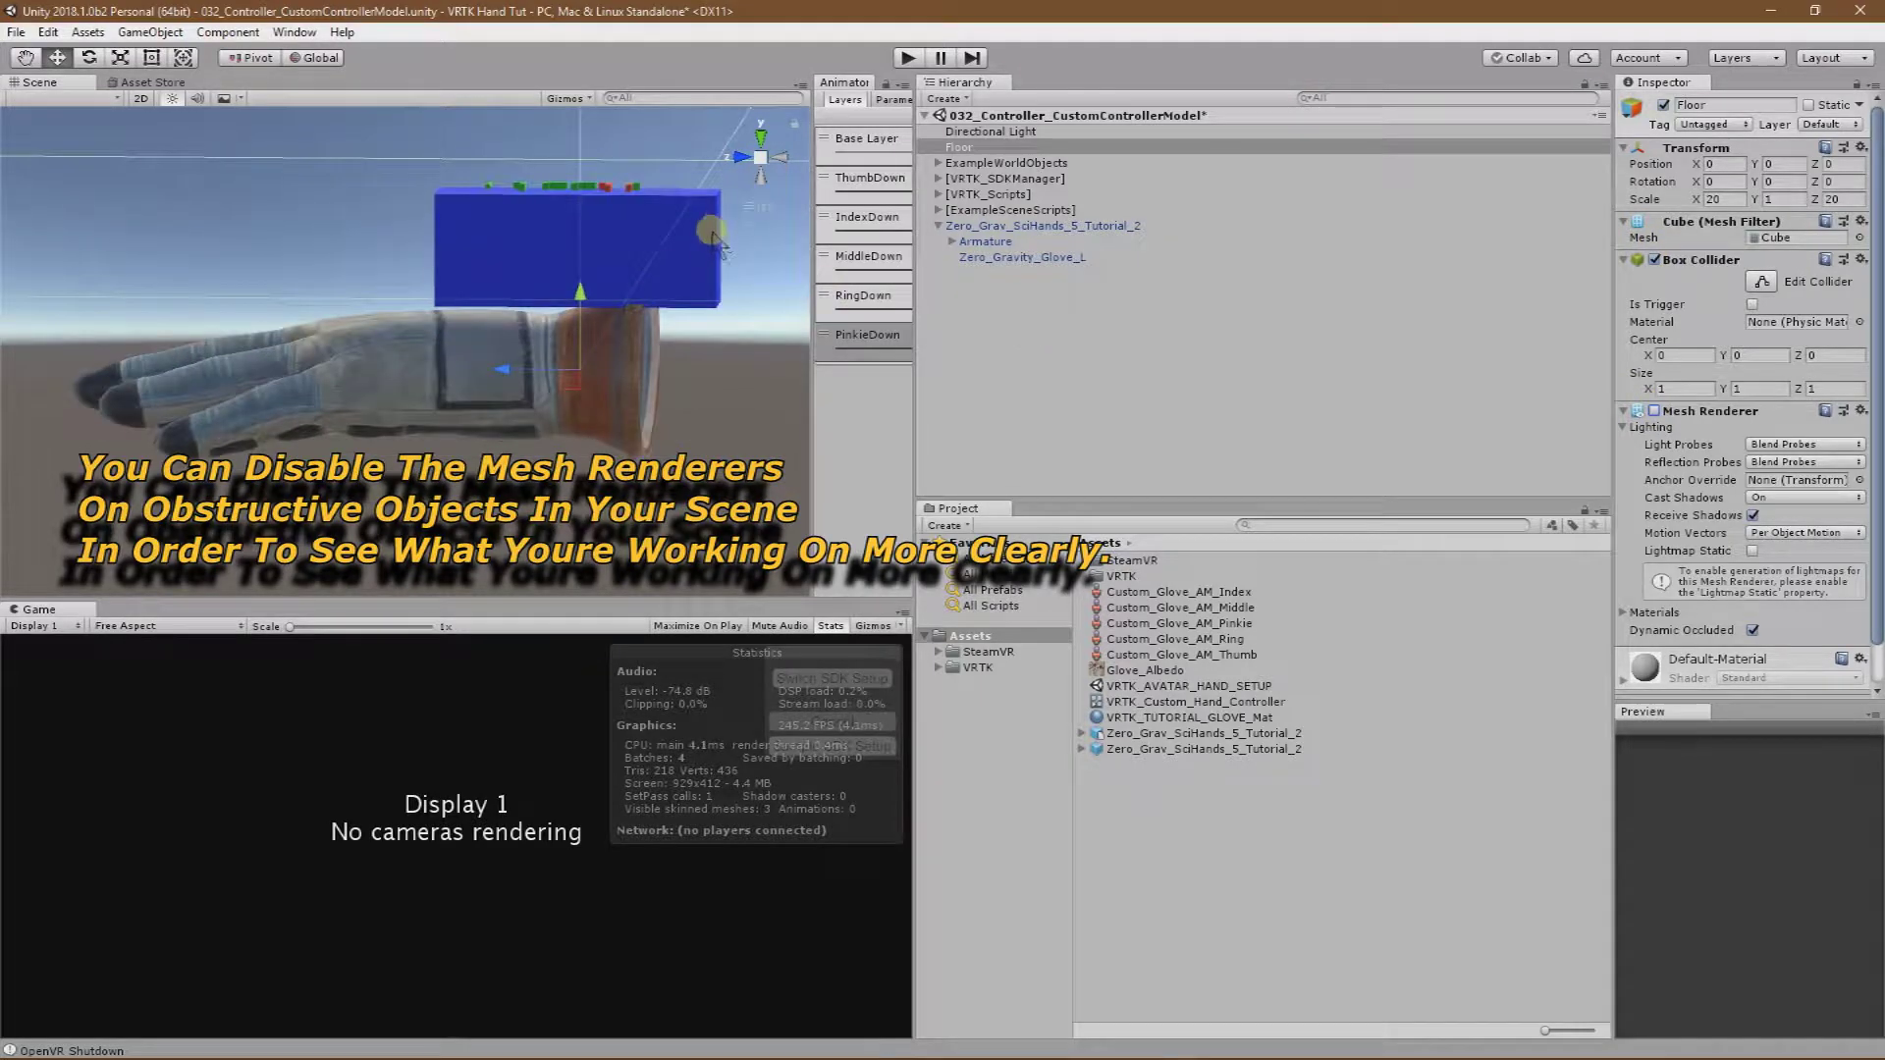
left_click(722, 235)
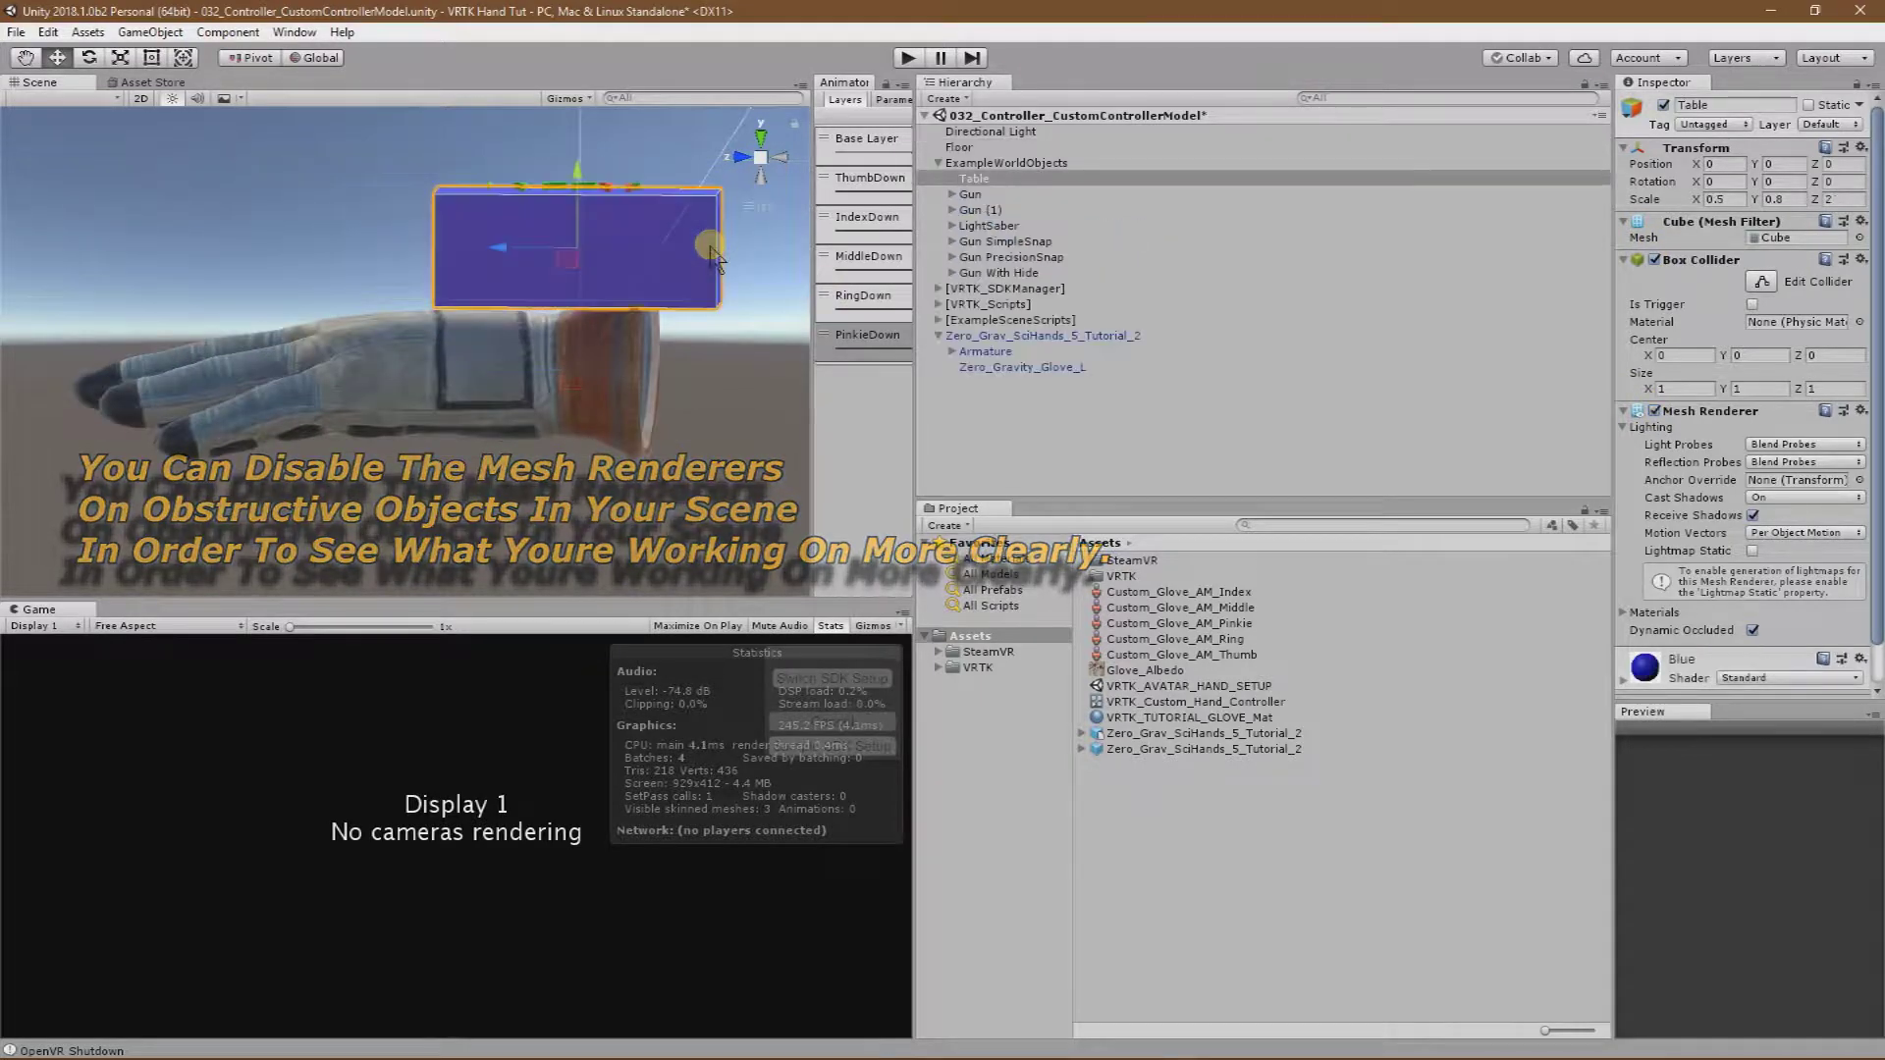
left_click(1655, 412)
Scale the Zero_Grav_SciHands_5_Tutorial_2 hand down uniformly to about 0.063.
left_click(1050, 337)
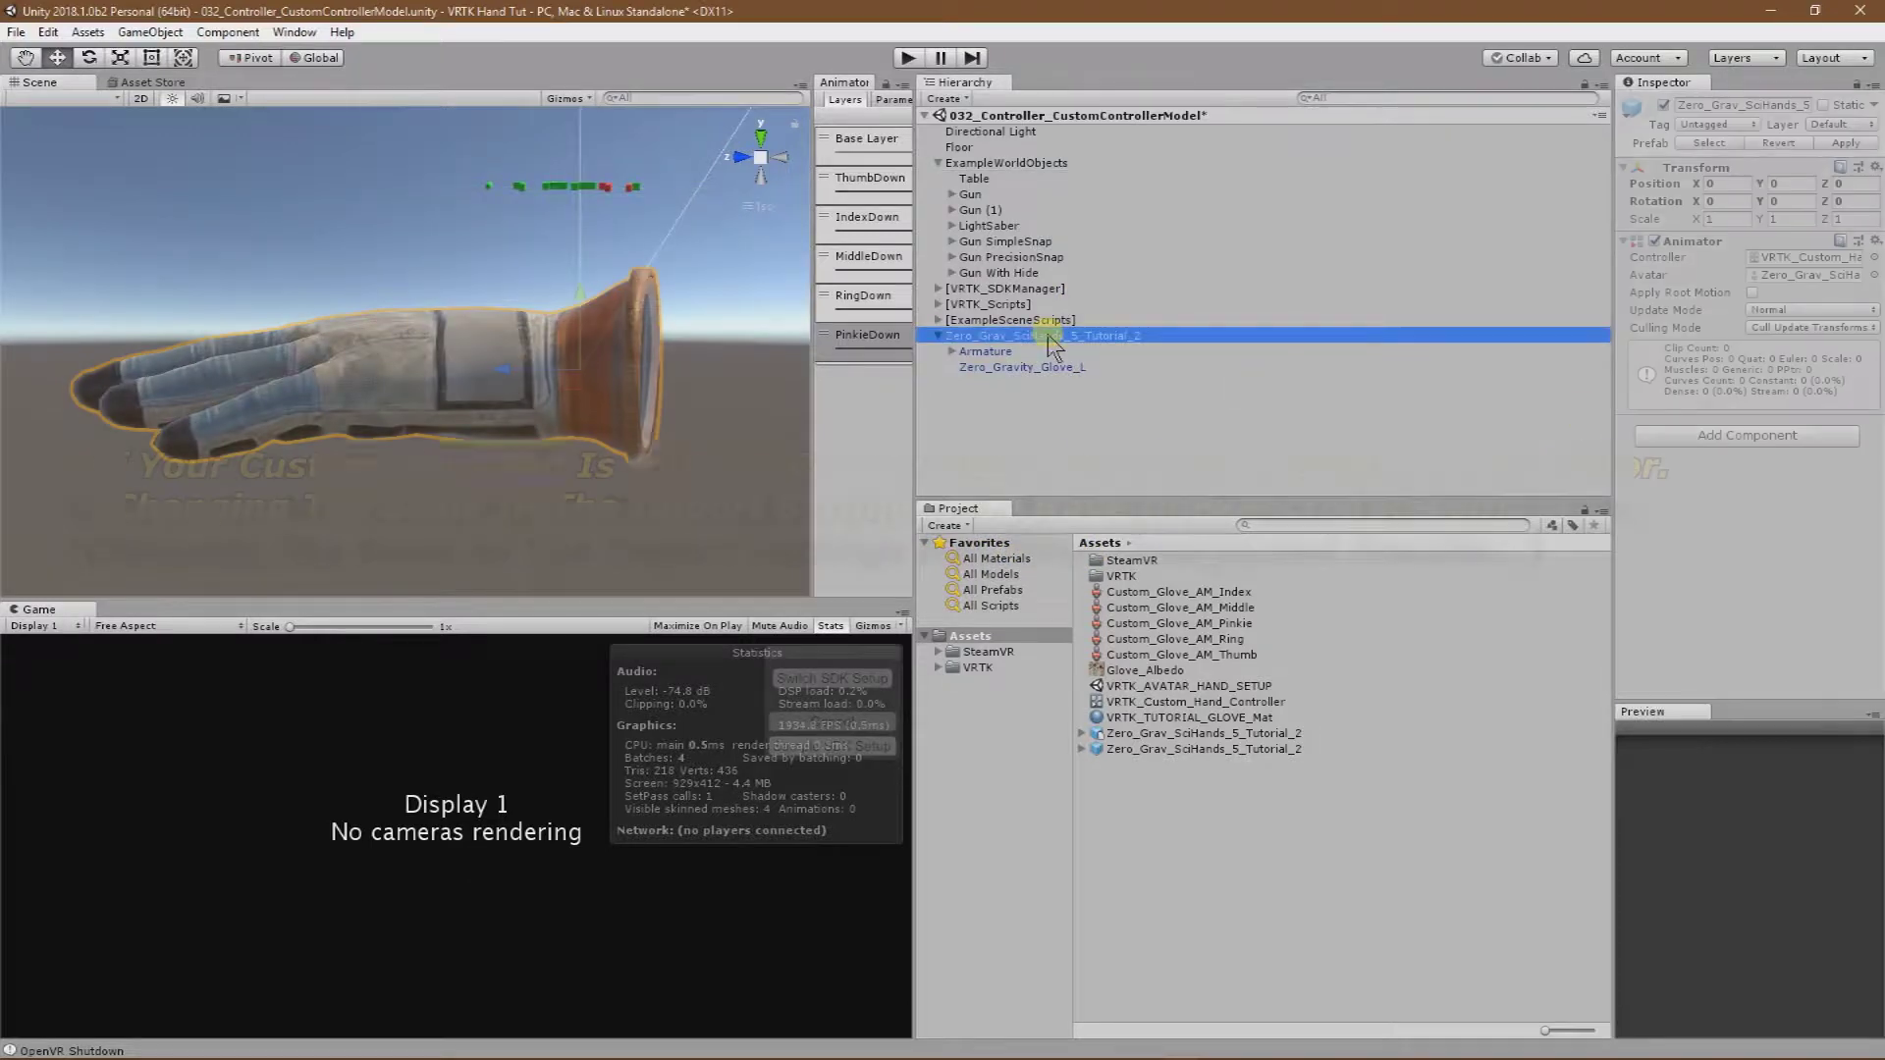
left_click(119, 57)
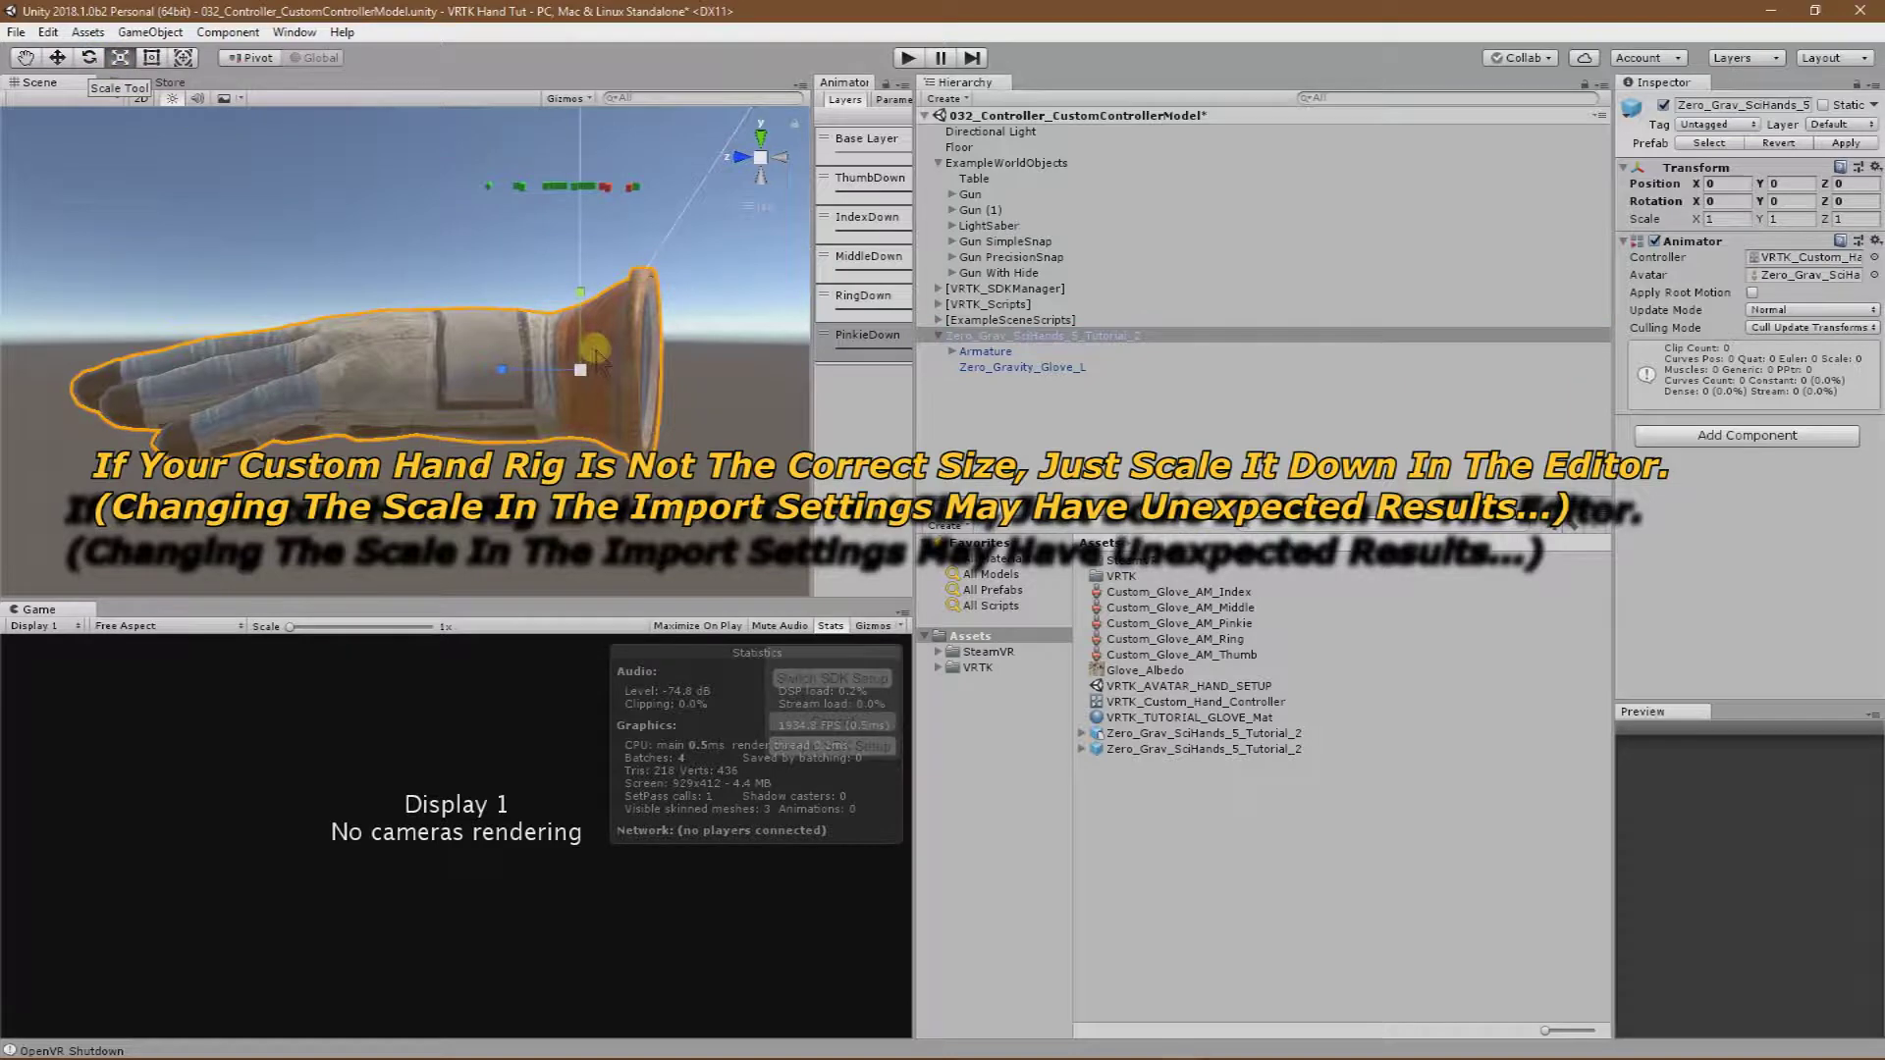
left_click_drag(581, 371, 599, 481)
scroll(687, 432, "up", 3)
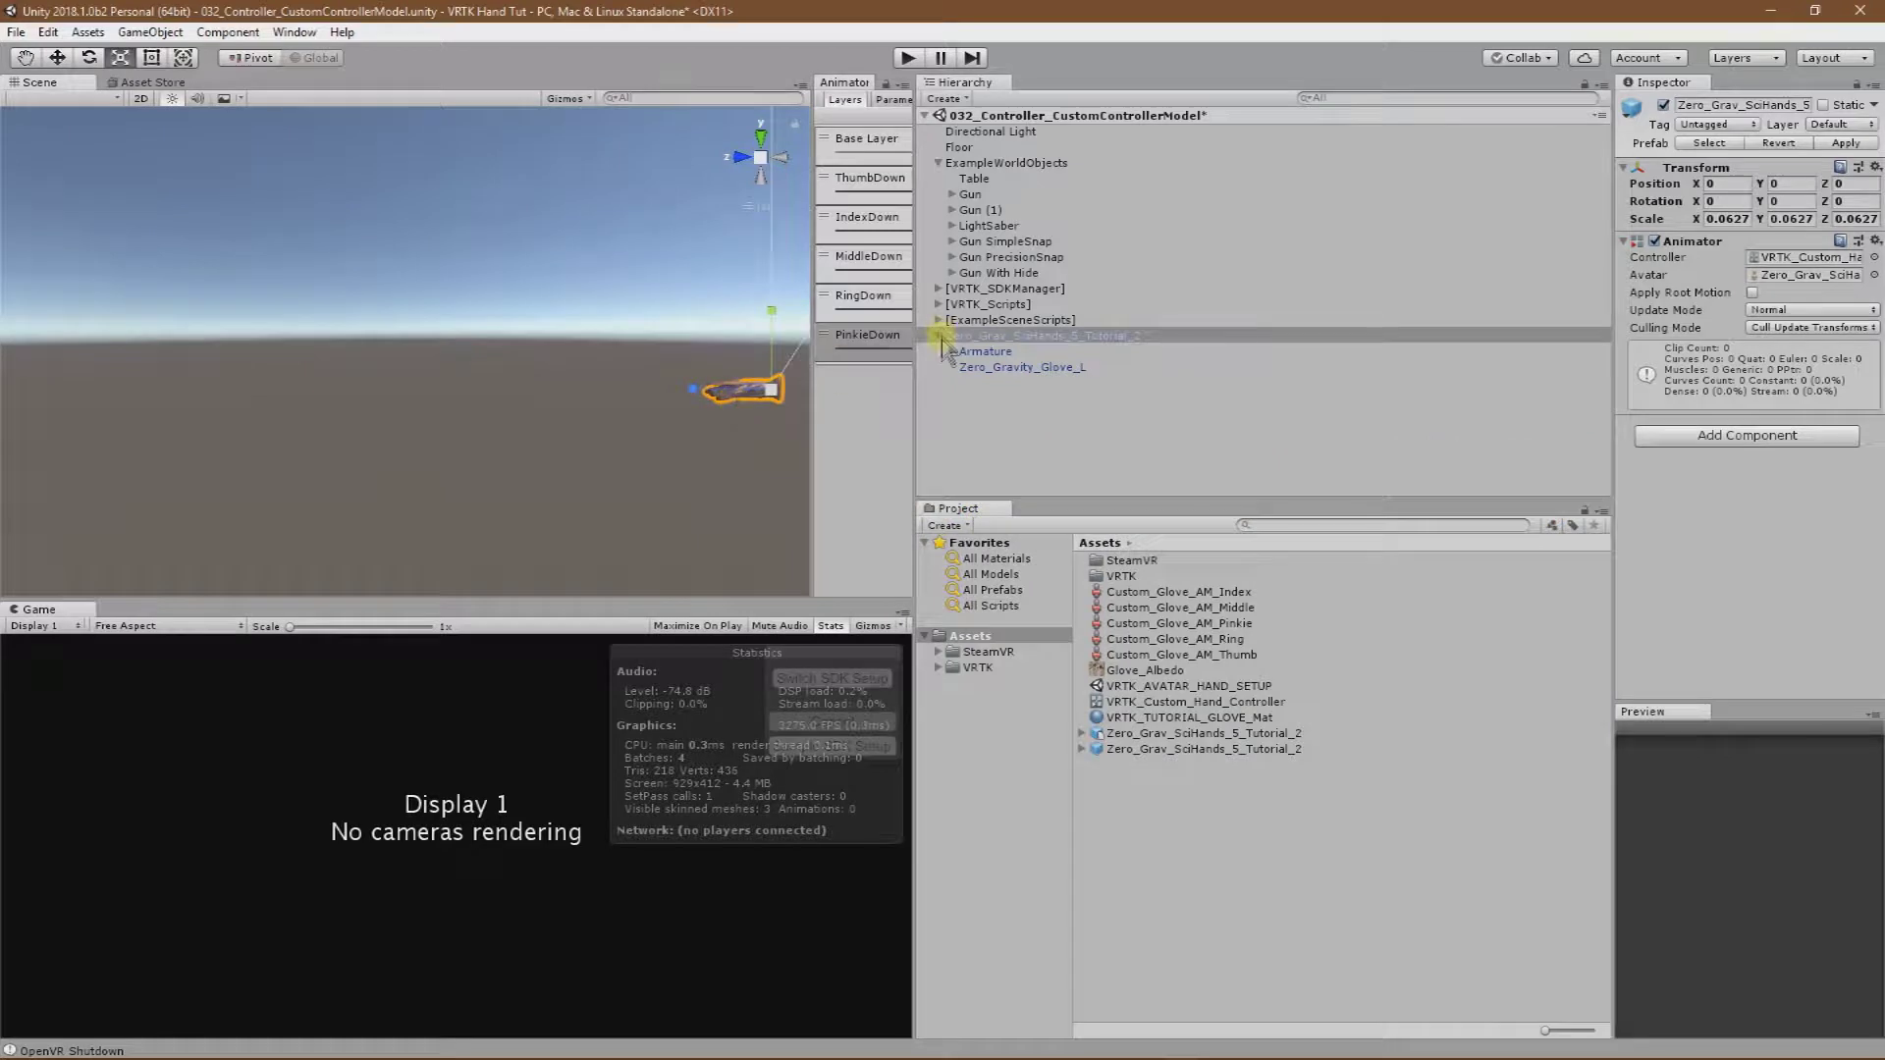
Move the custom hand so it lines up with the default VRTK_BasicHand of the left controller.
left_click(991, 367)
key("f")
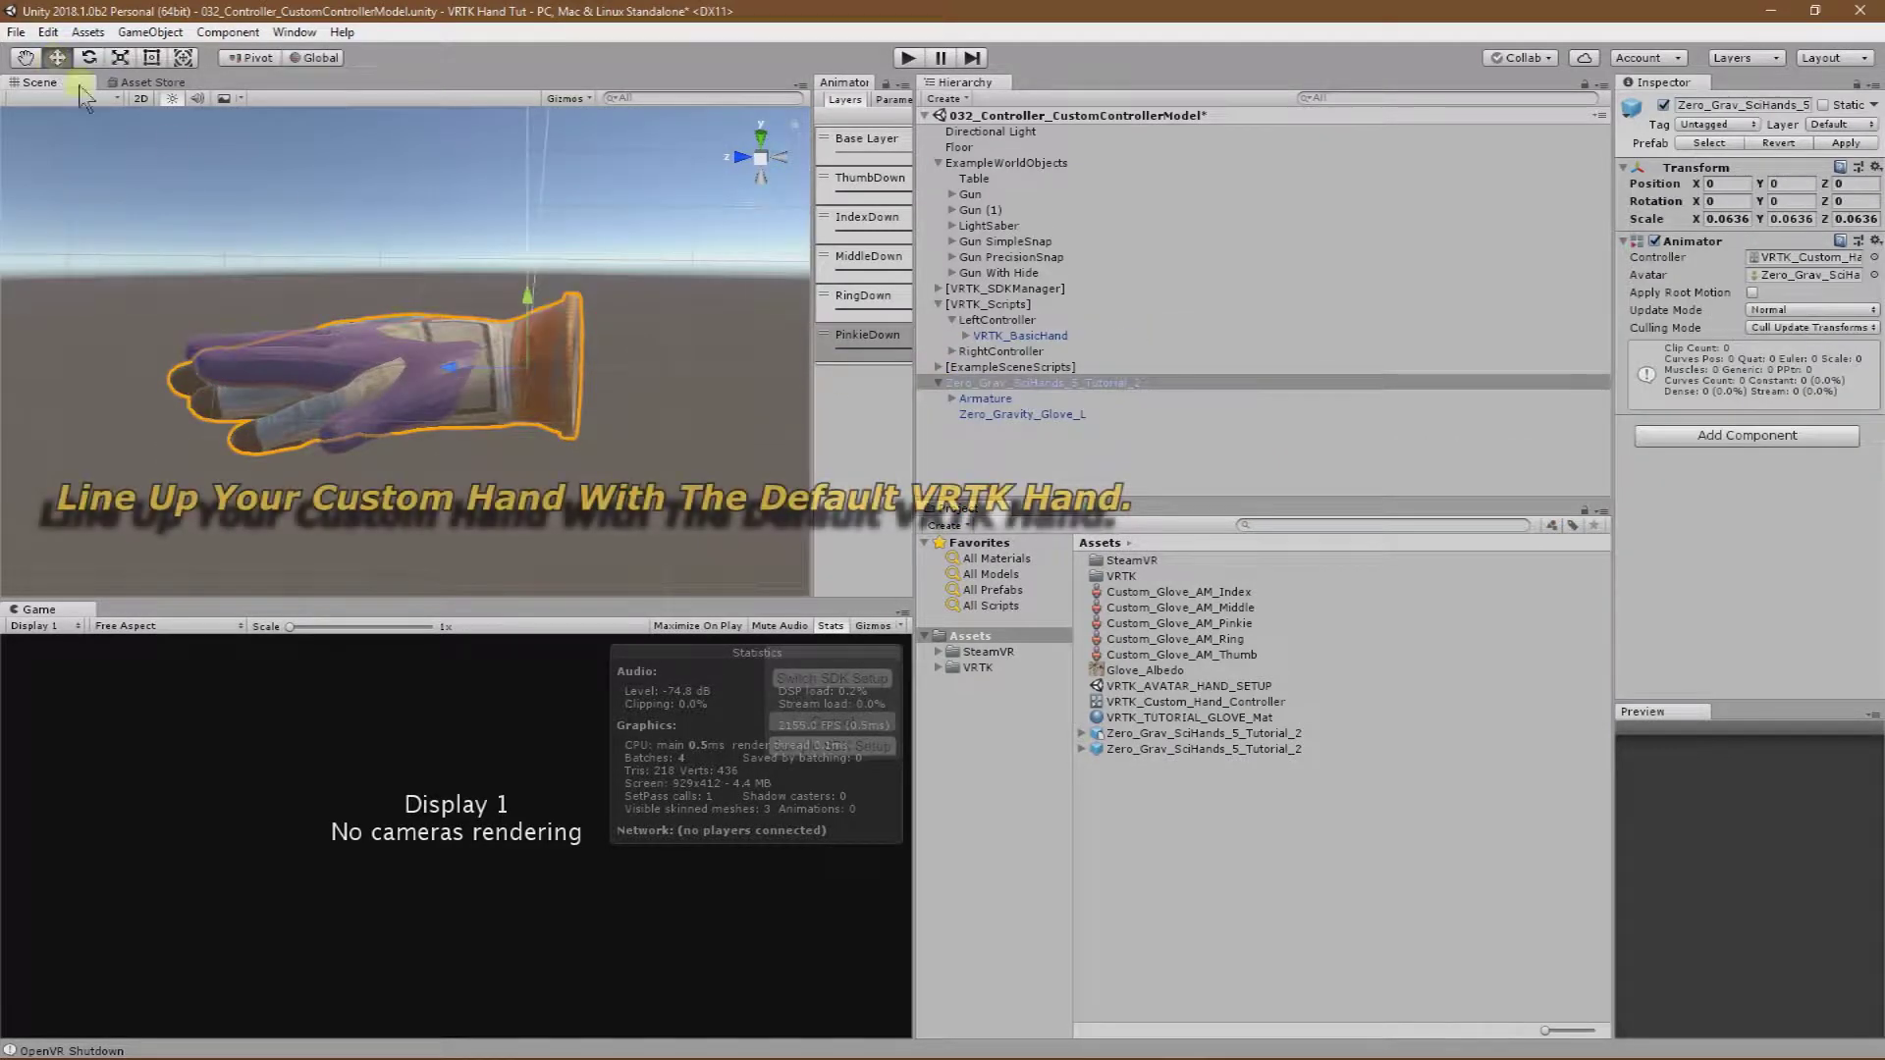
mouse_move(450, 370)
left_mouse_down()
mouse_move(329, 388)
mouse_move(481, 392)
mouse_move(454, 402)
left_mouse_up()
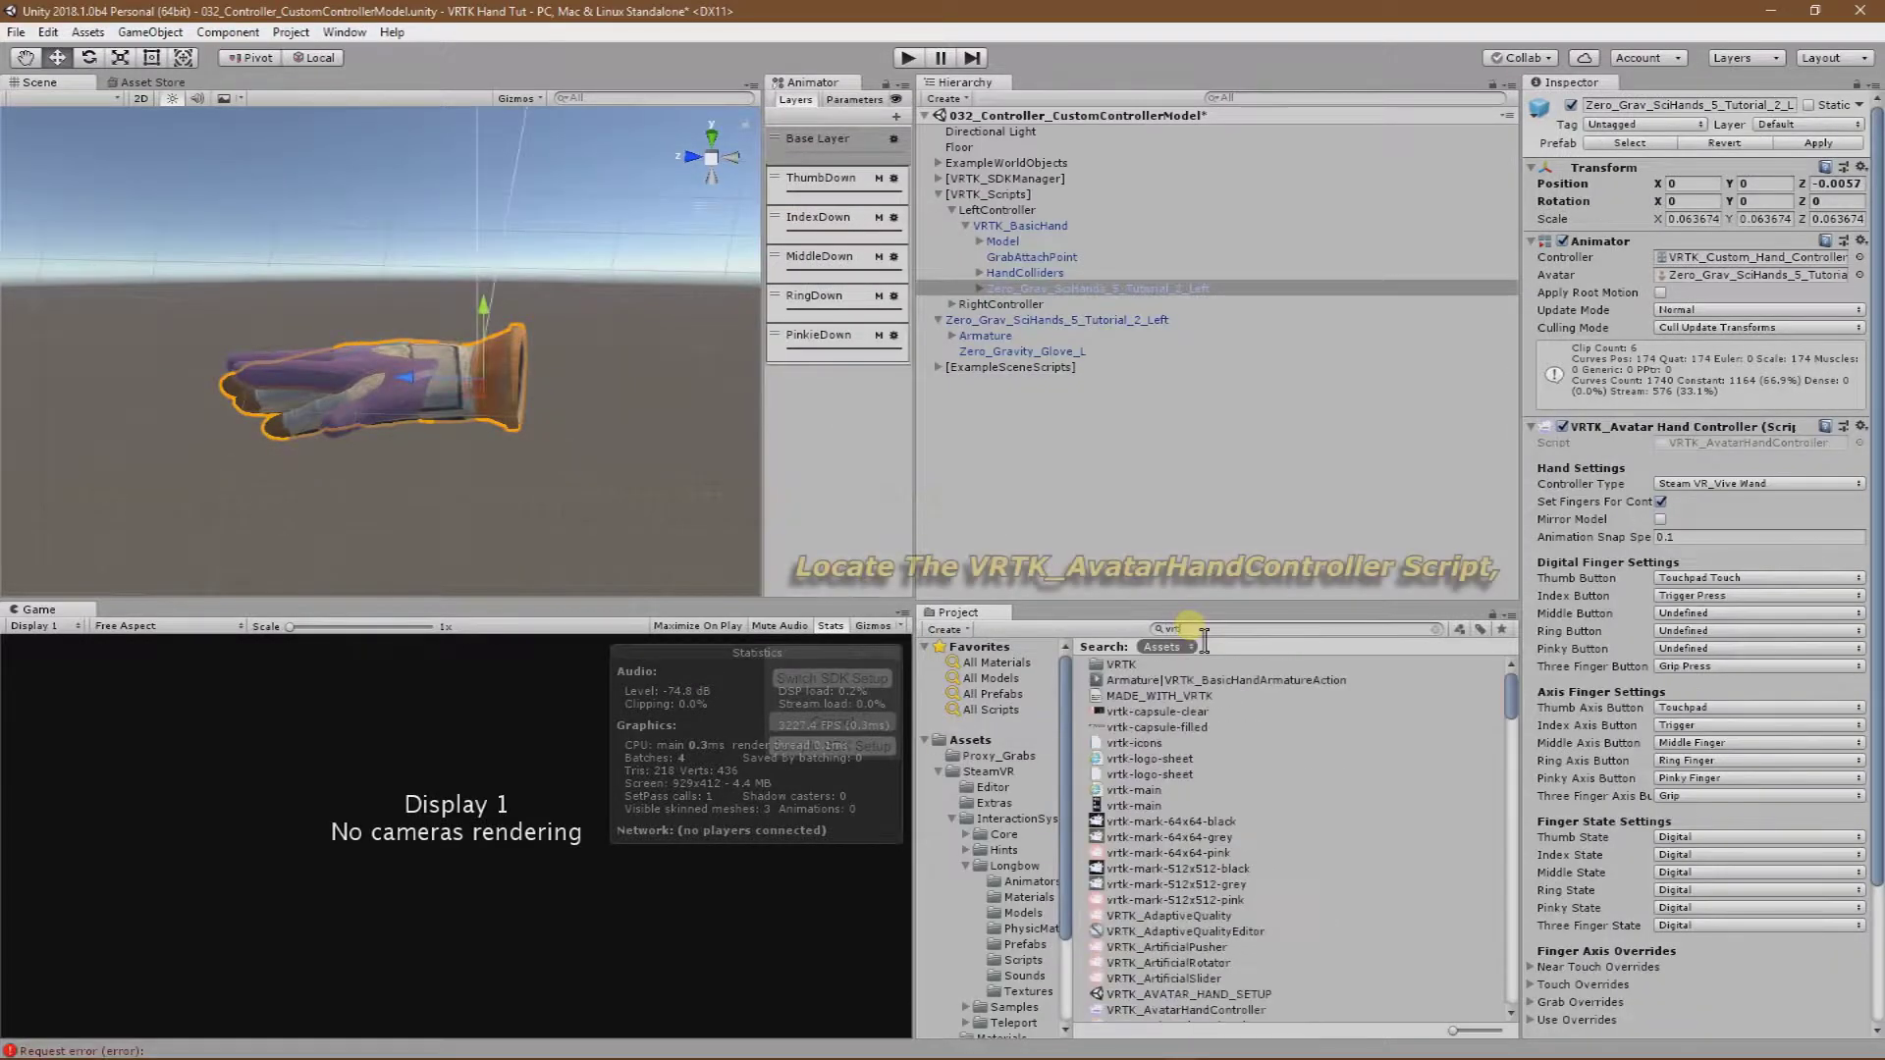
Search the project for "vrtk avatar" and add the VRTK_AvatarHandController script to the custom hand.
type("k avatar")
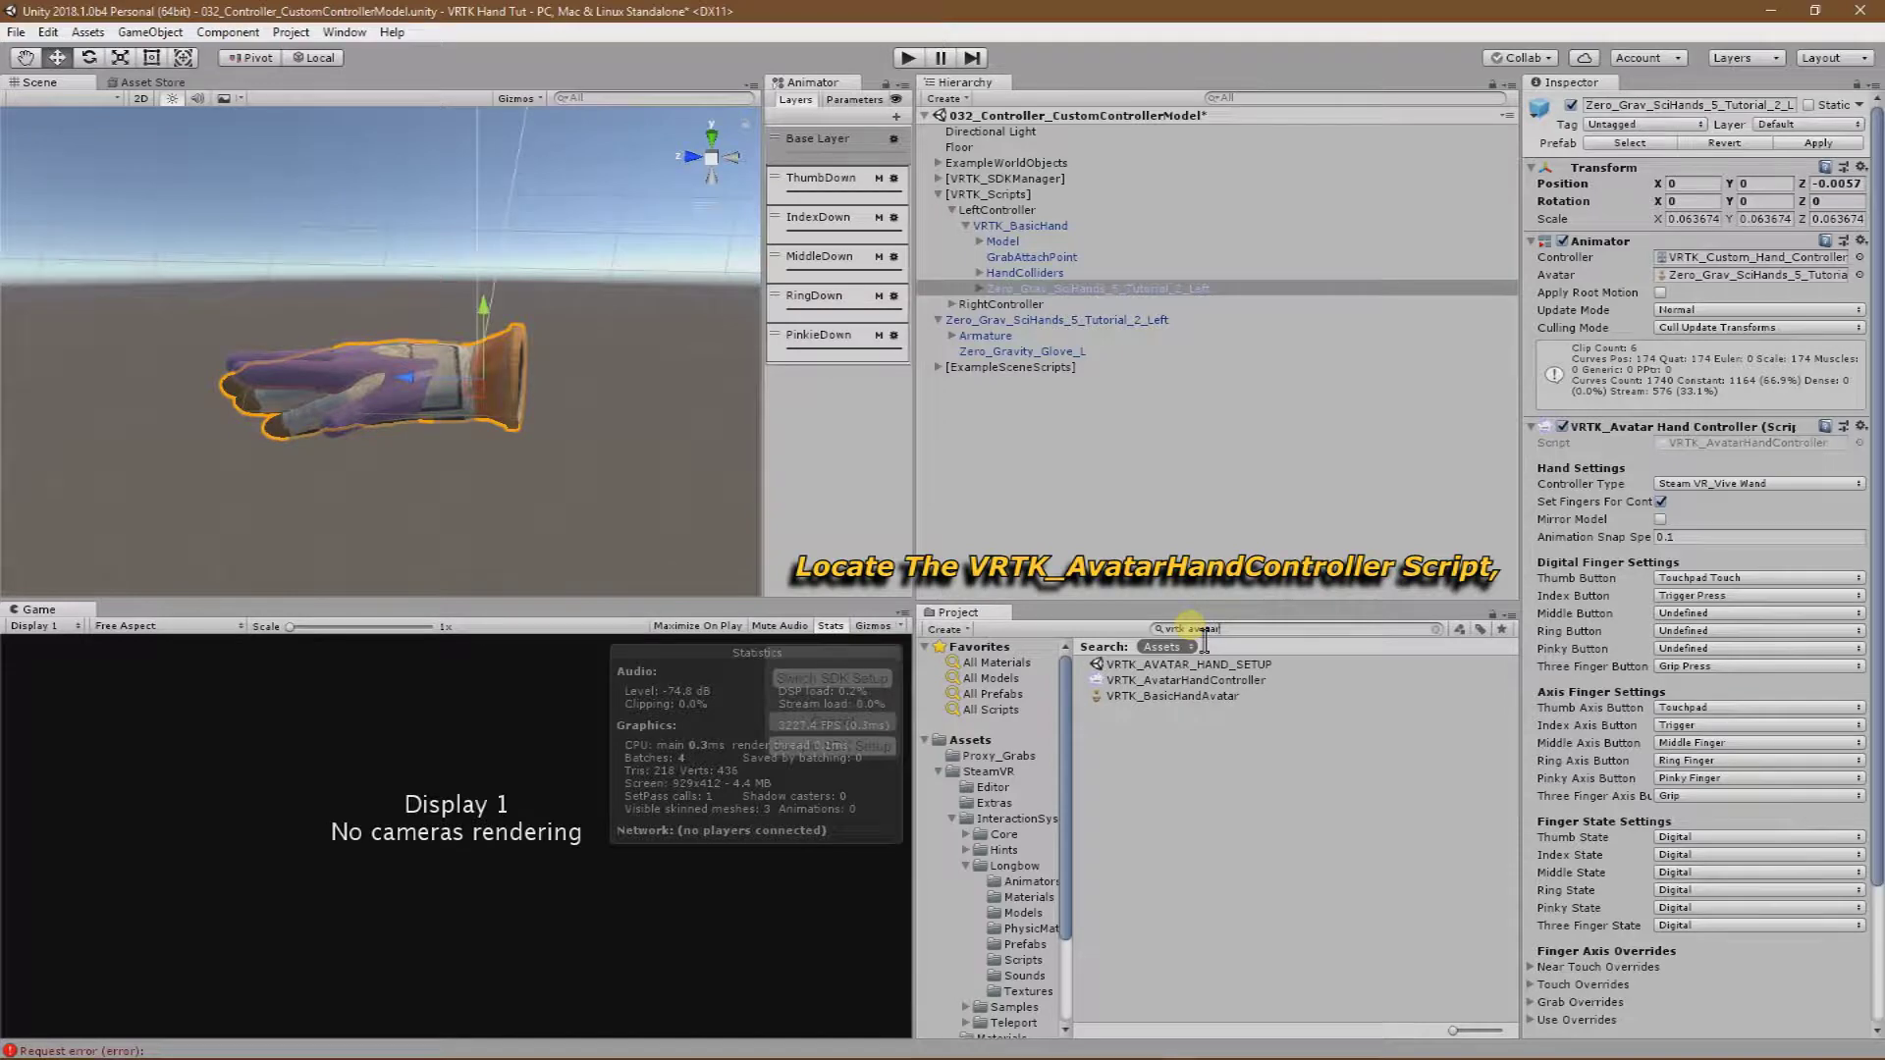
left_click(1245, 681)
left_click_drag(1244, 681, 1183, 290)
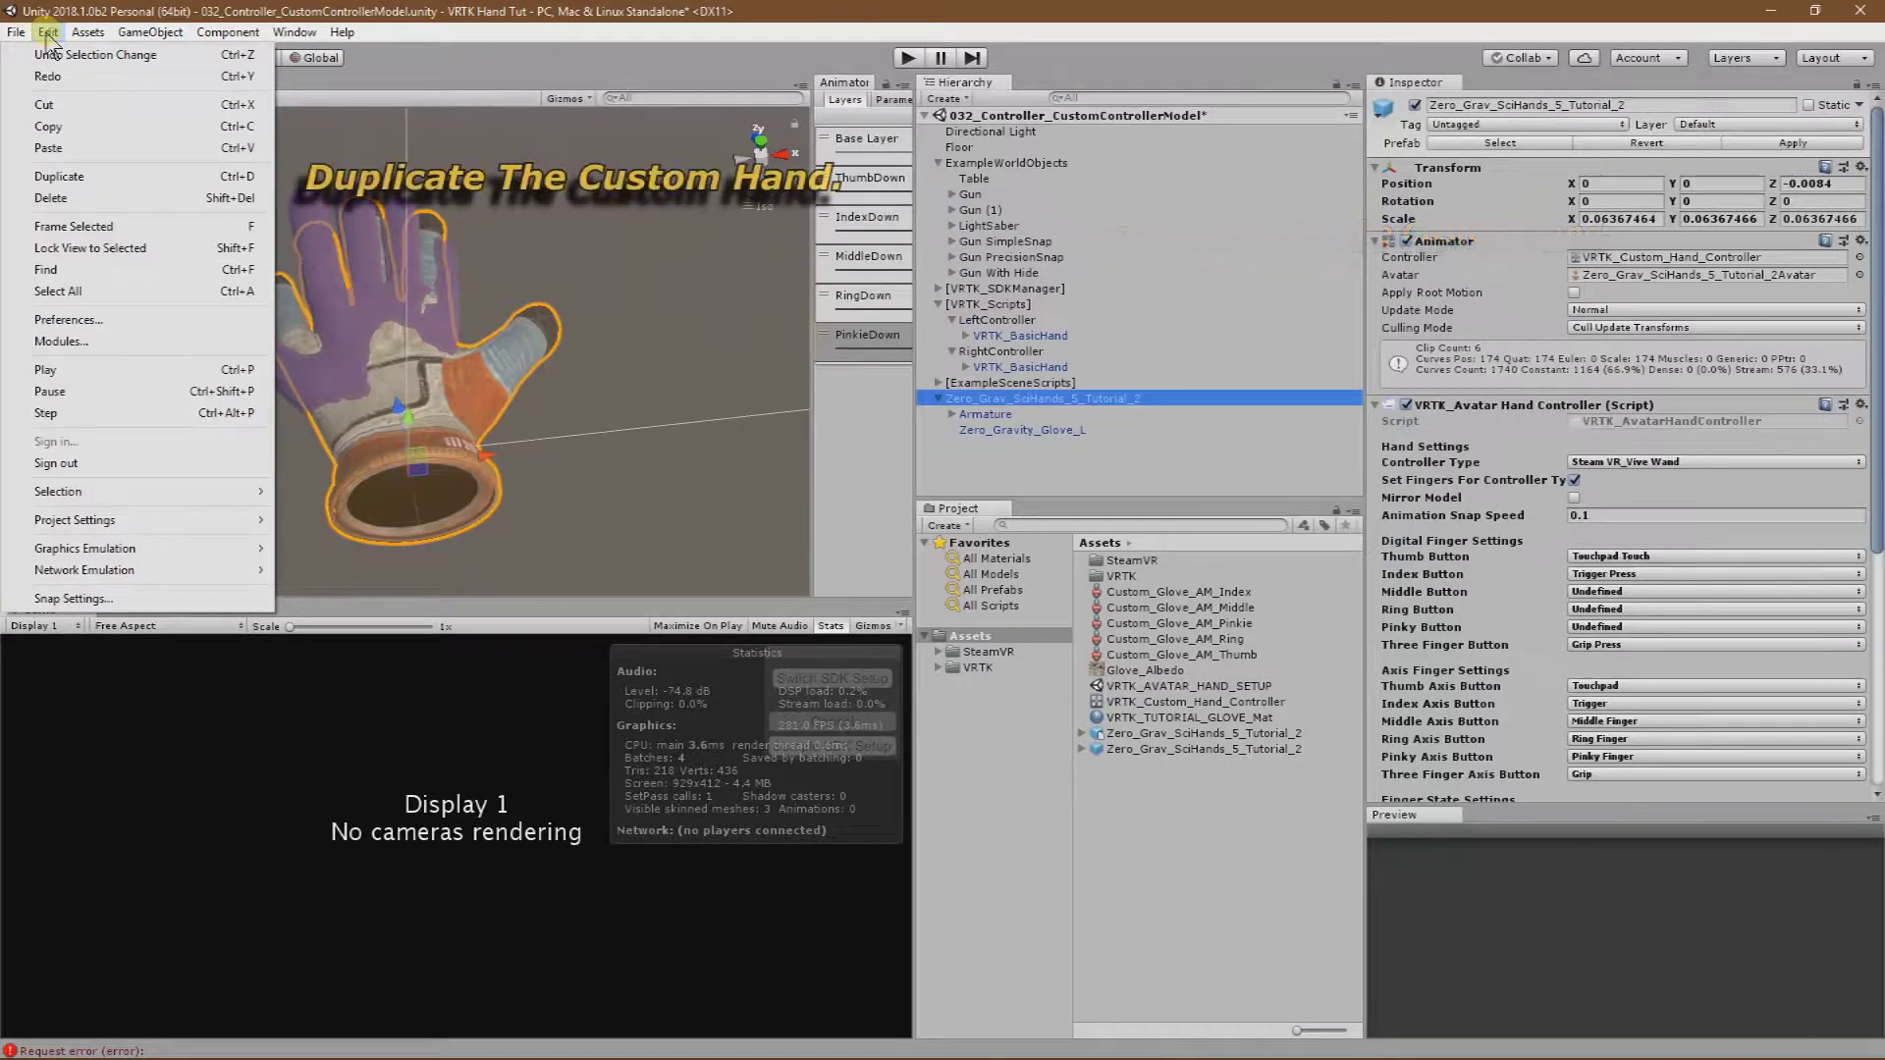
Duplicate the custom hand and rename the copy Zero_Grav_SciHands_5_Tutorial_2_Right.
left_click(75, 176)
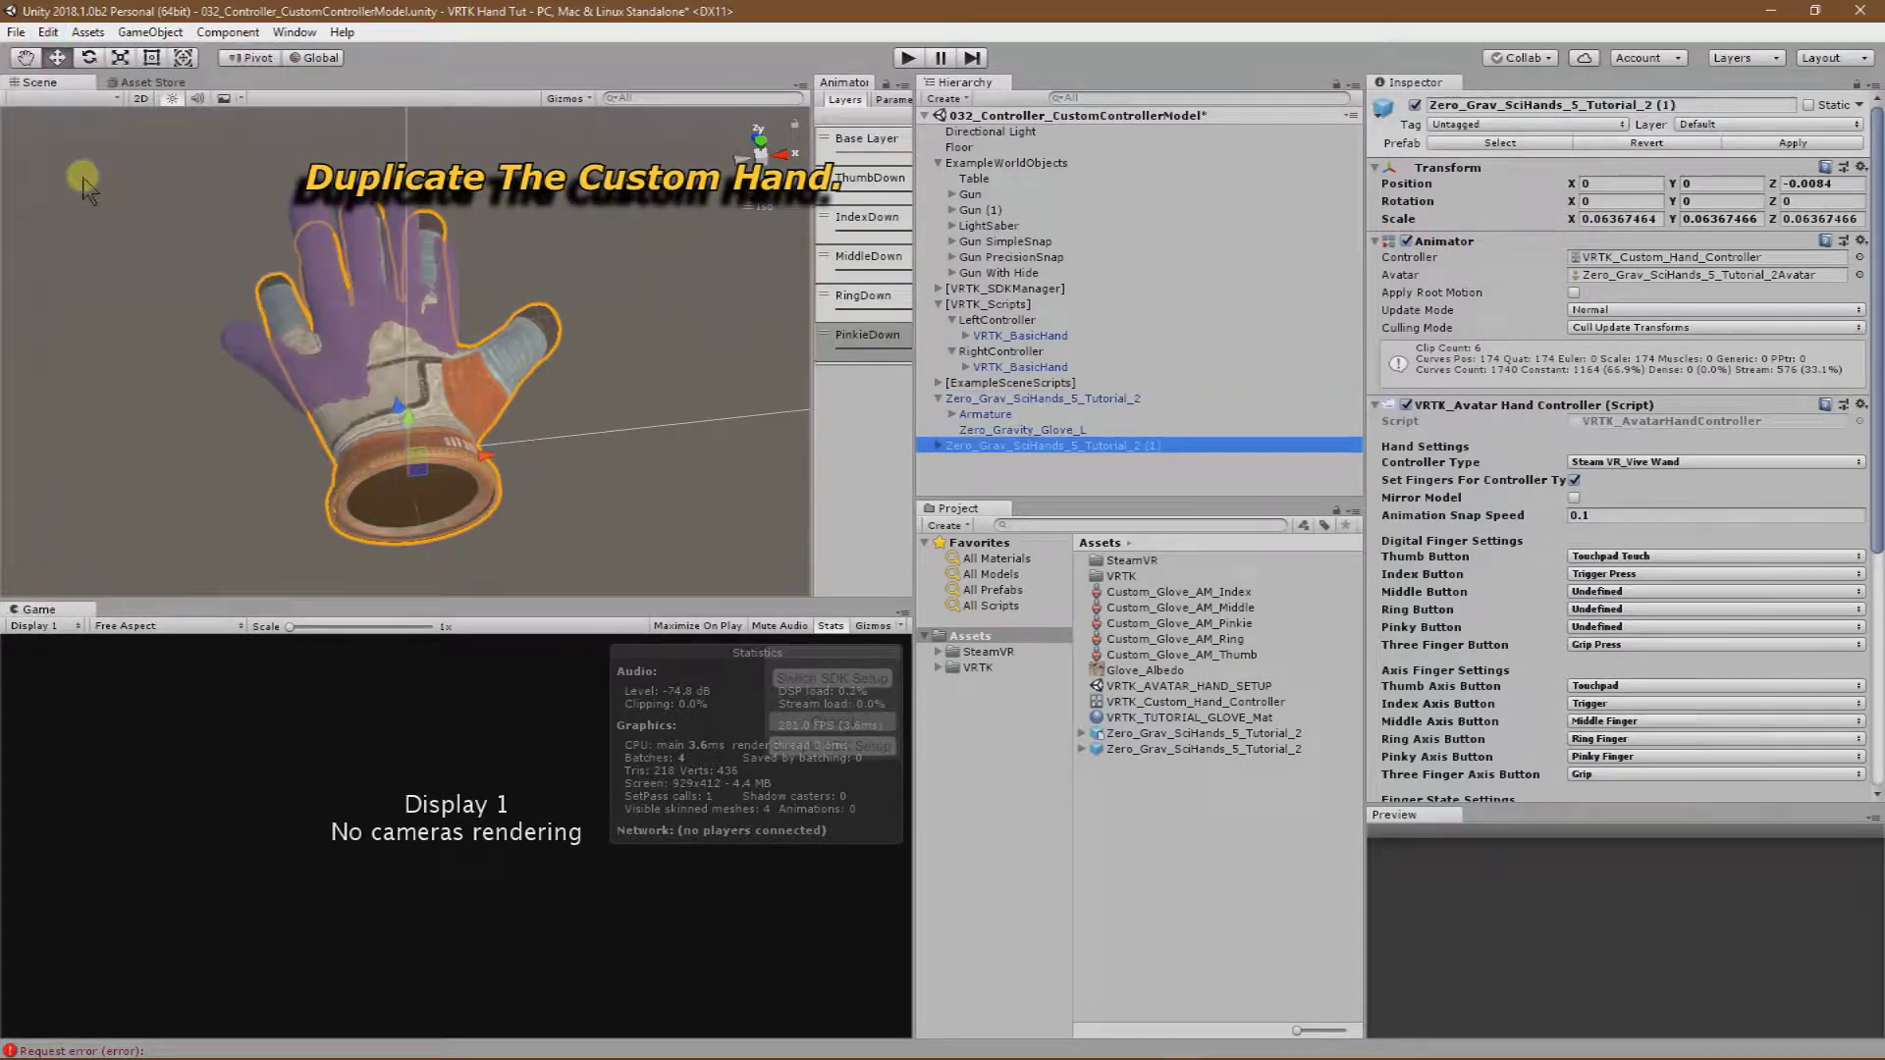
left_click(1158, 444)
key("End")
key("BackSpace")
key("BackSpace")
key("BackSpace")
key("BackSpace")
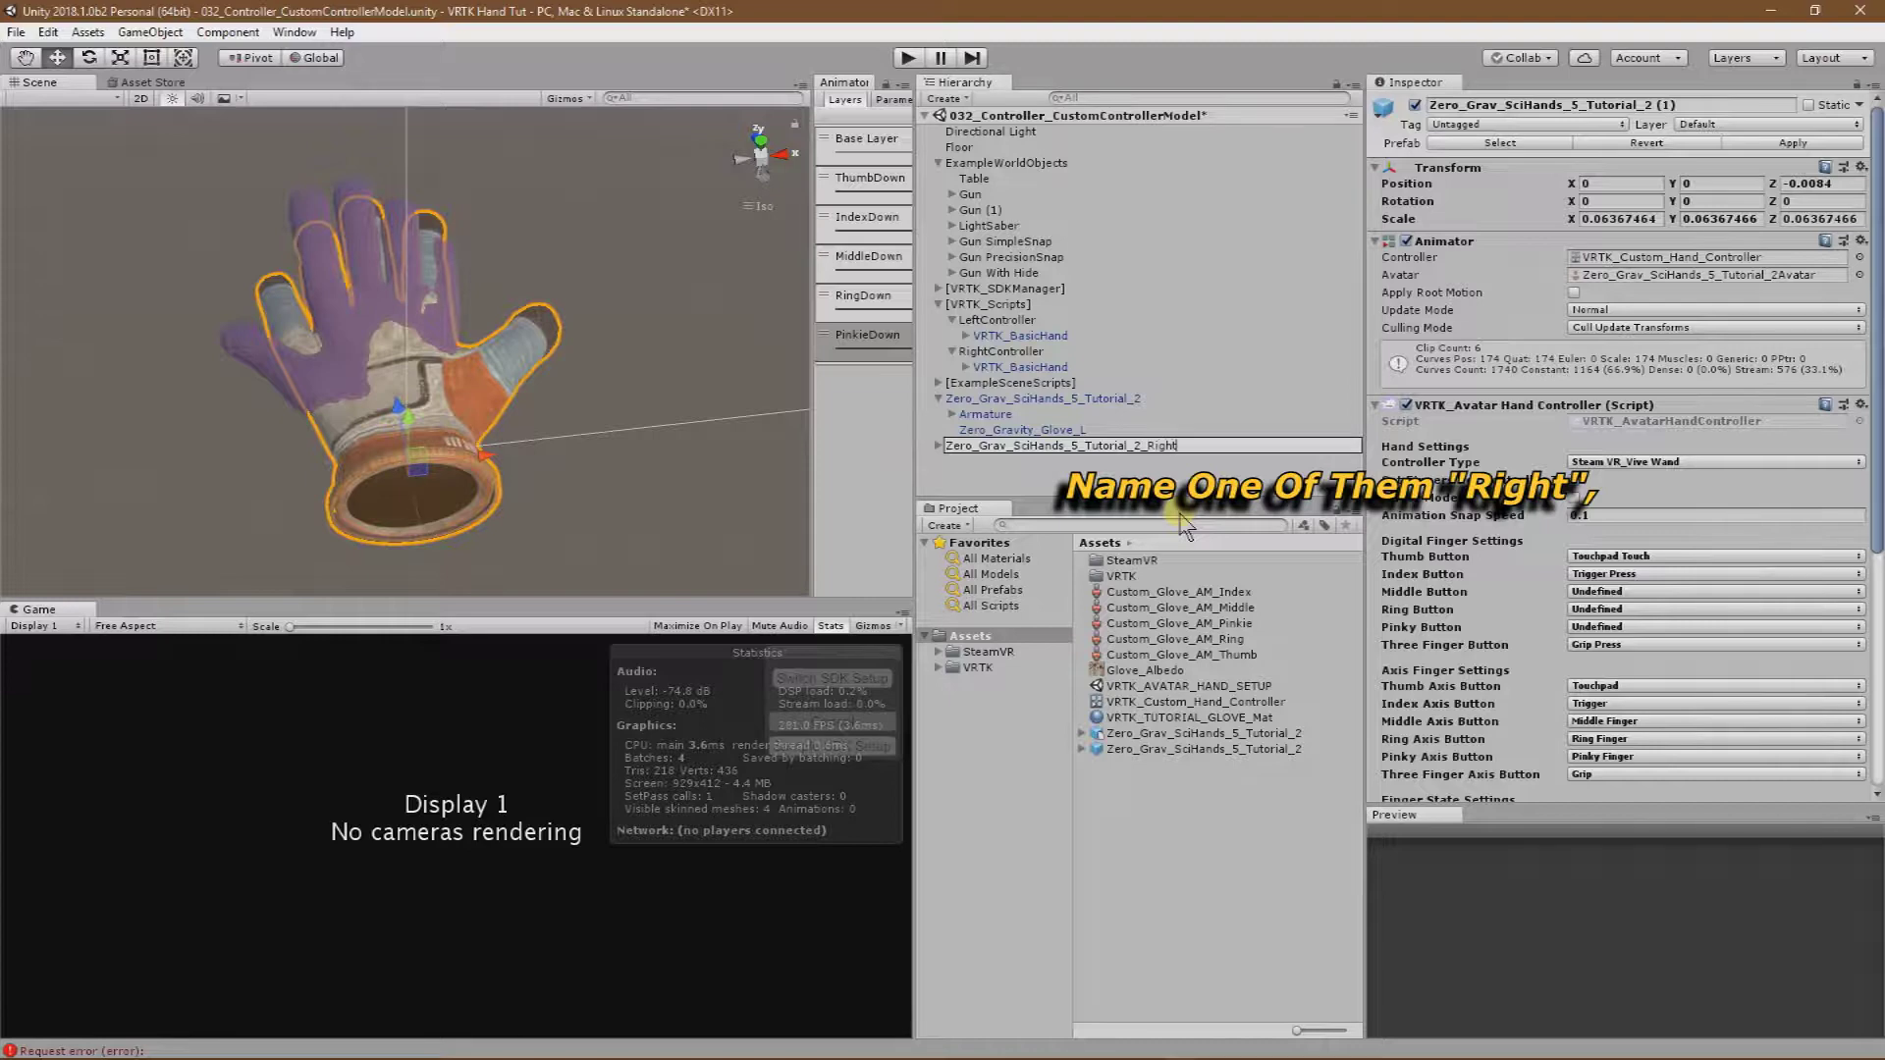
key("Return")
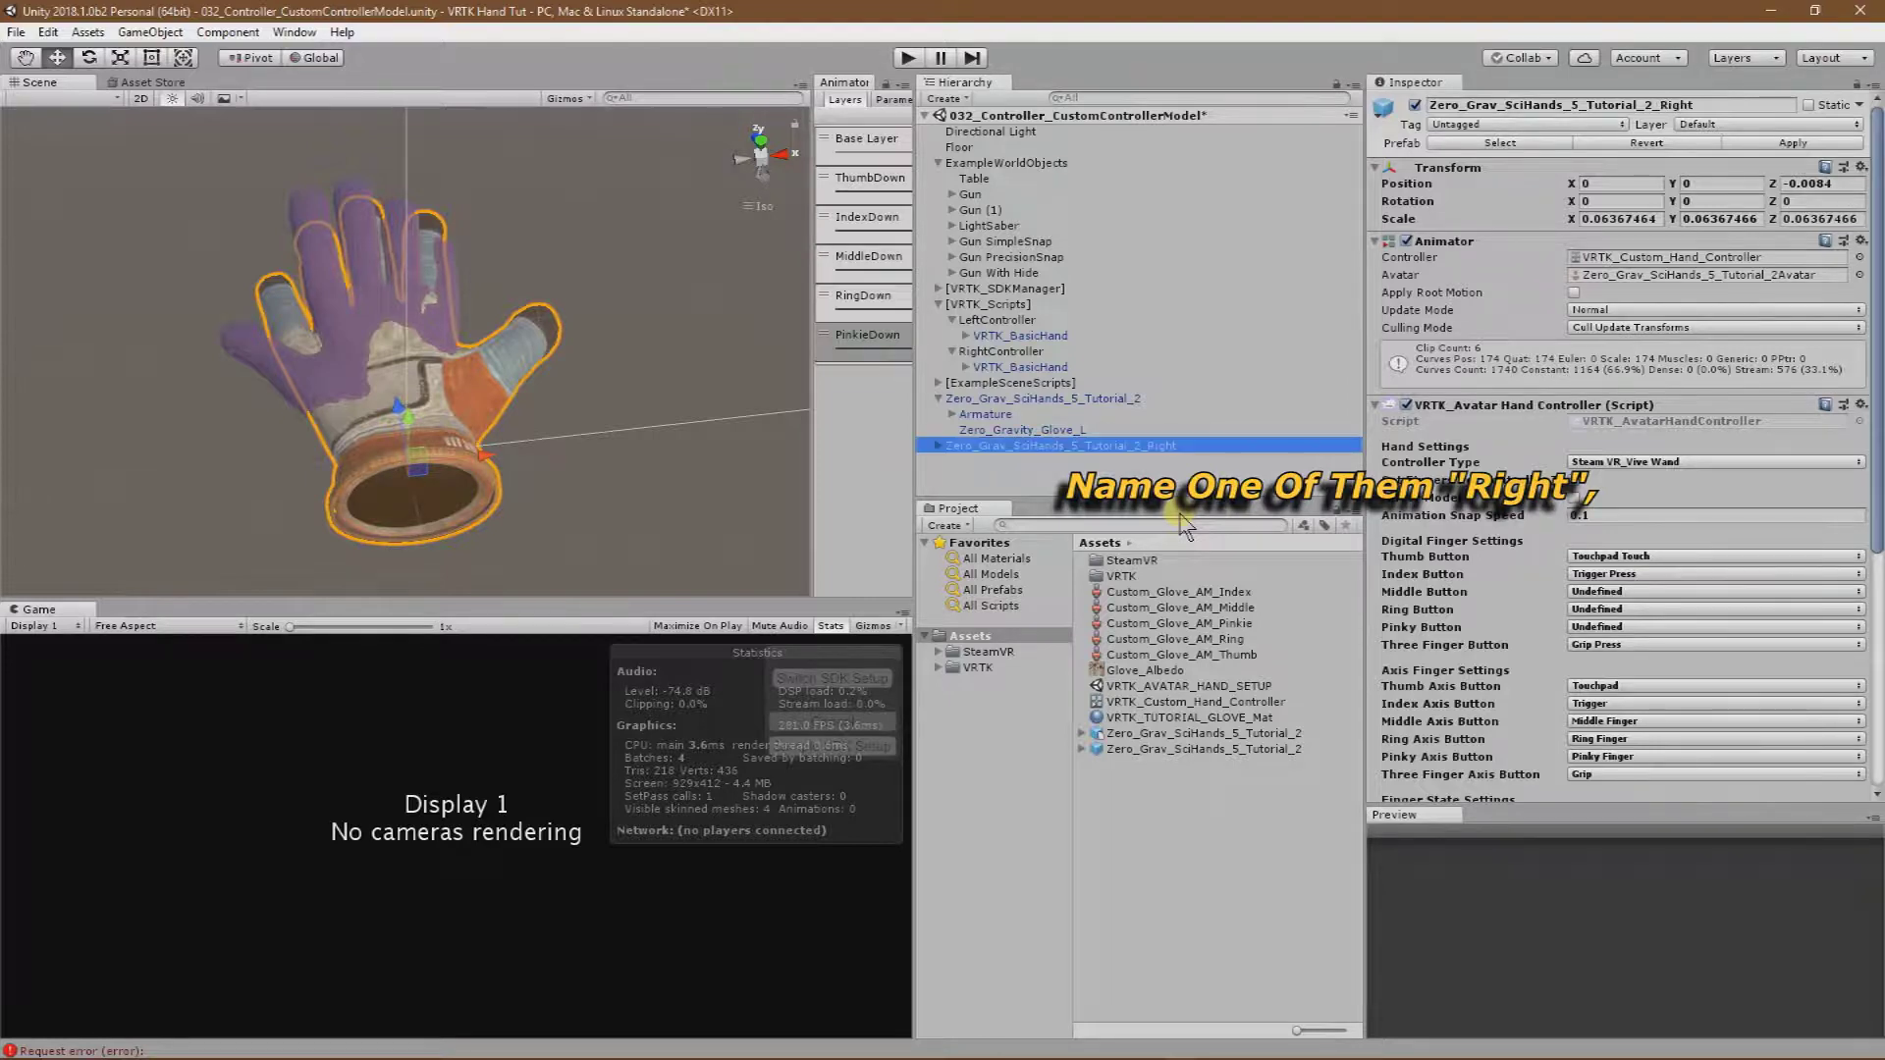
Rename the original hand Zero_Grav_SciHands_5_Tutorial_2_Left and create prefabs of both hands in the Assets folder.
left_click(1139, 397)
left_click(1139, 398)
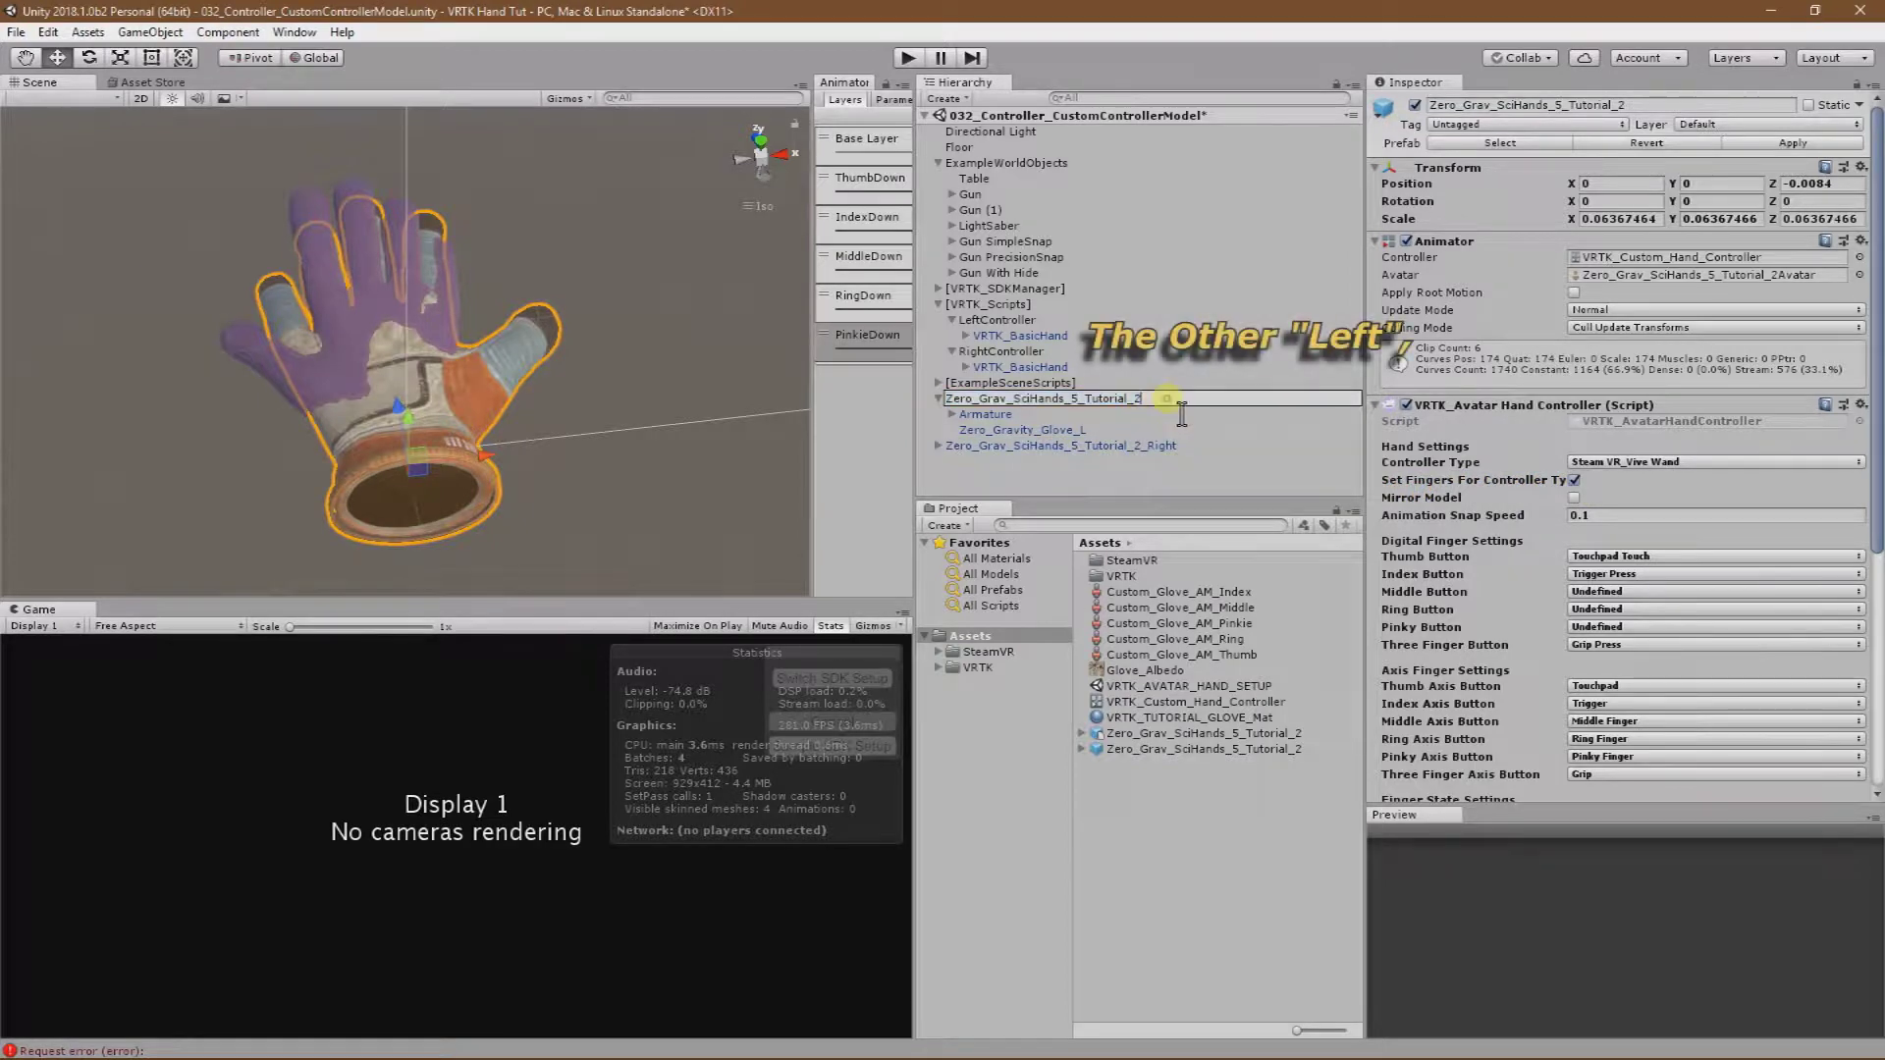
type("_")
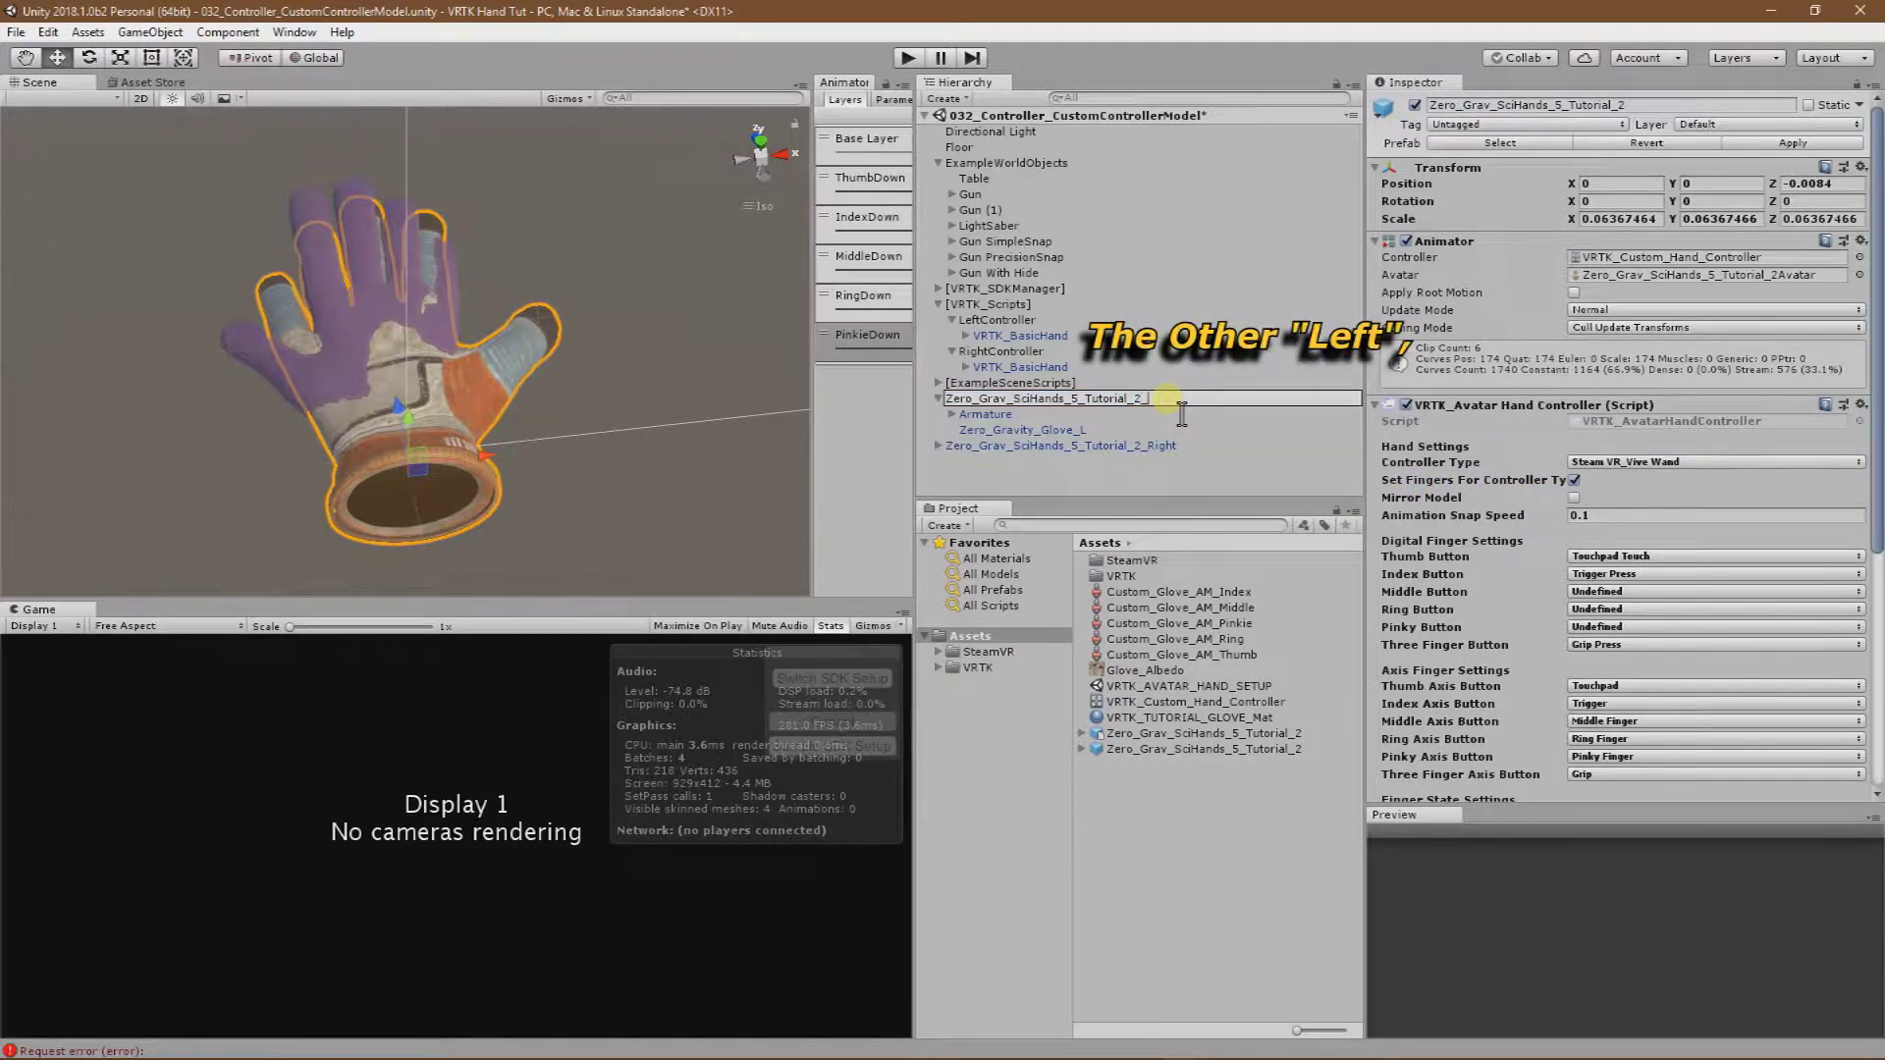
type("Left")
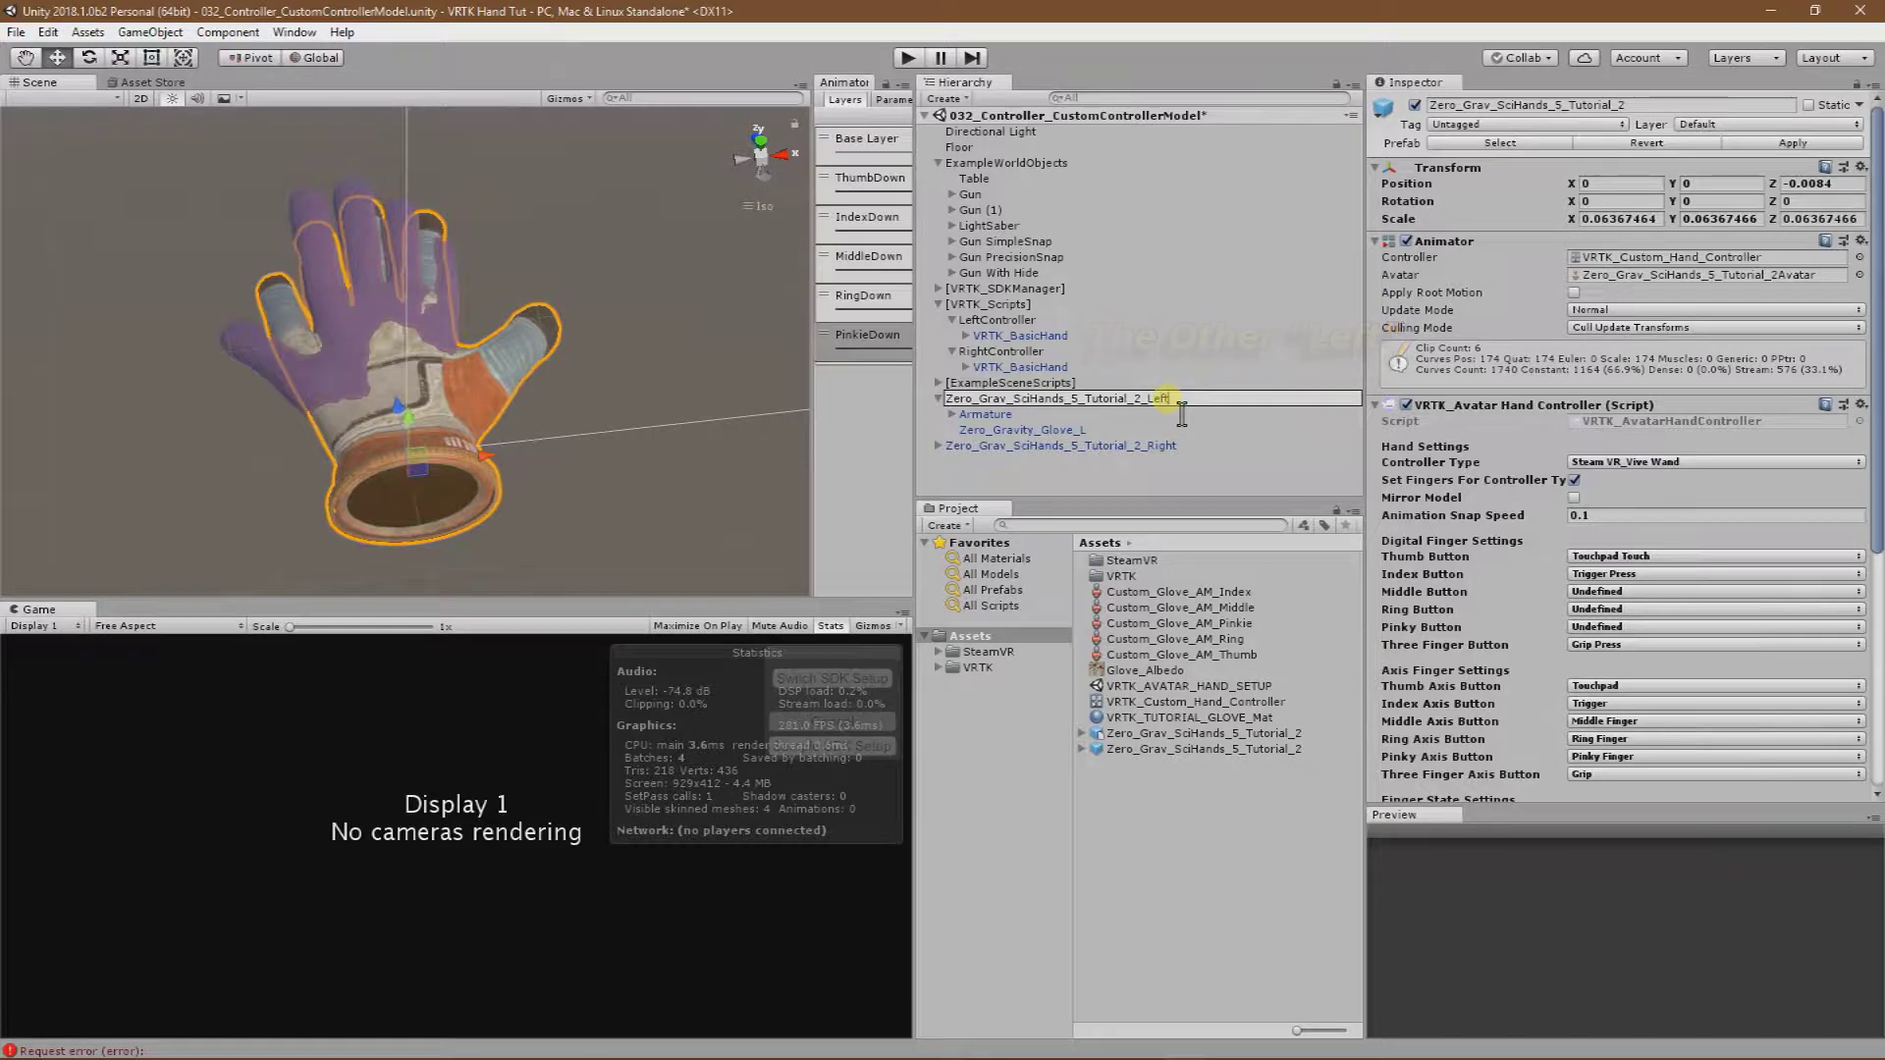
key("Return")
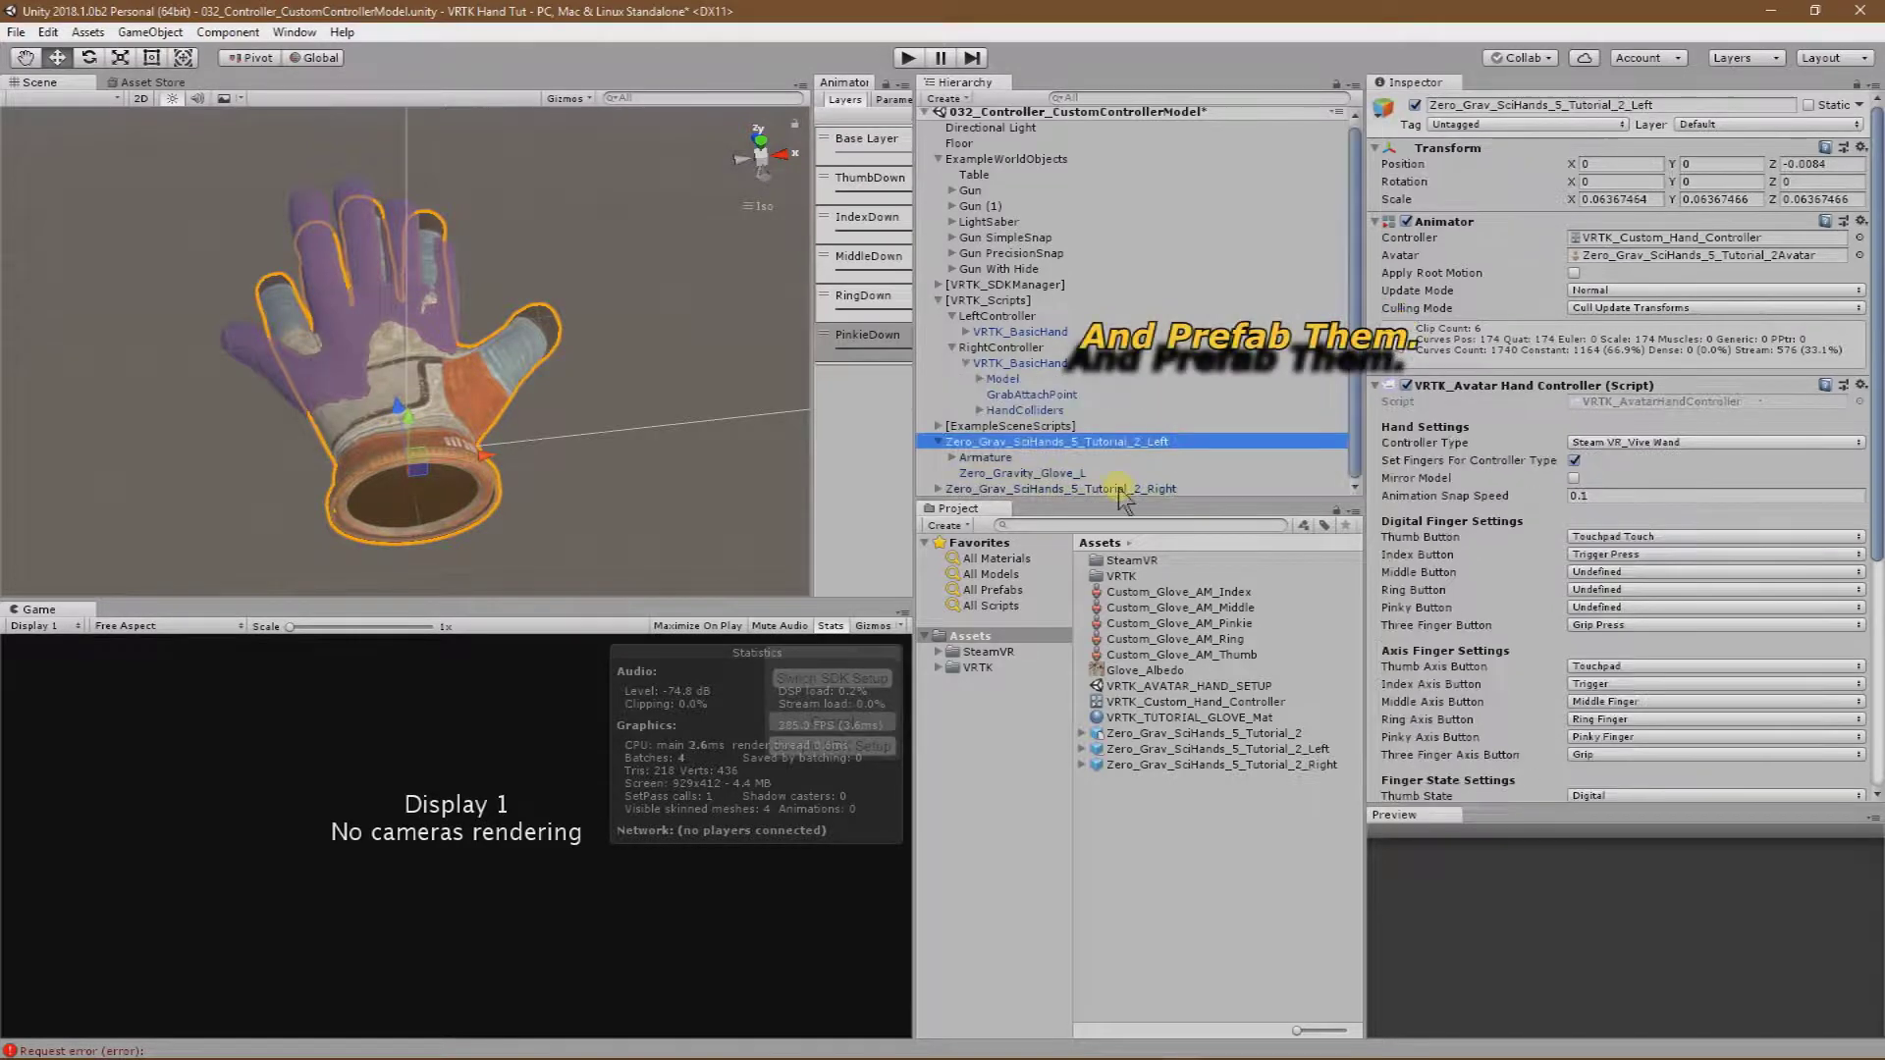
left_click(940, 443)
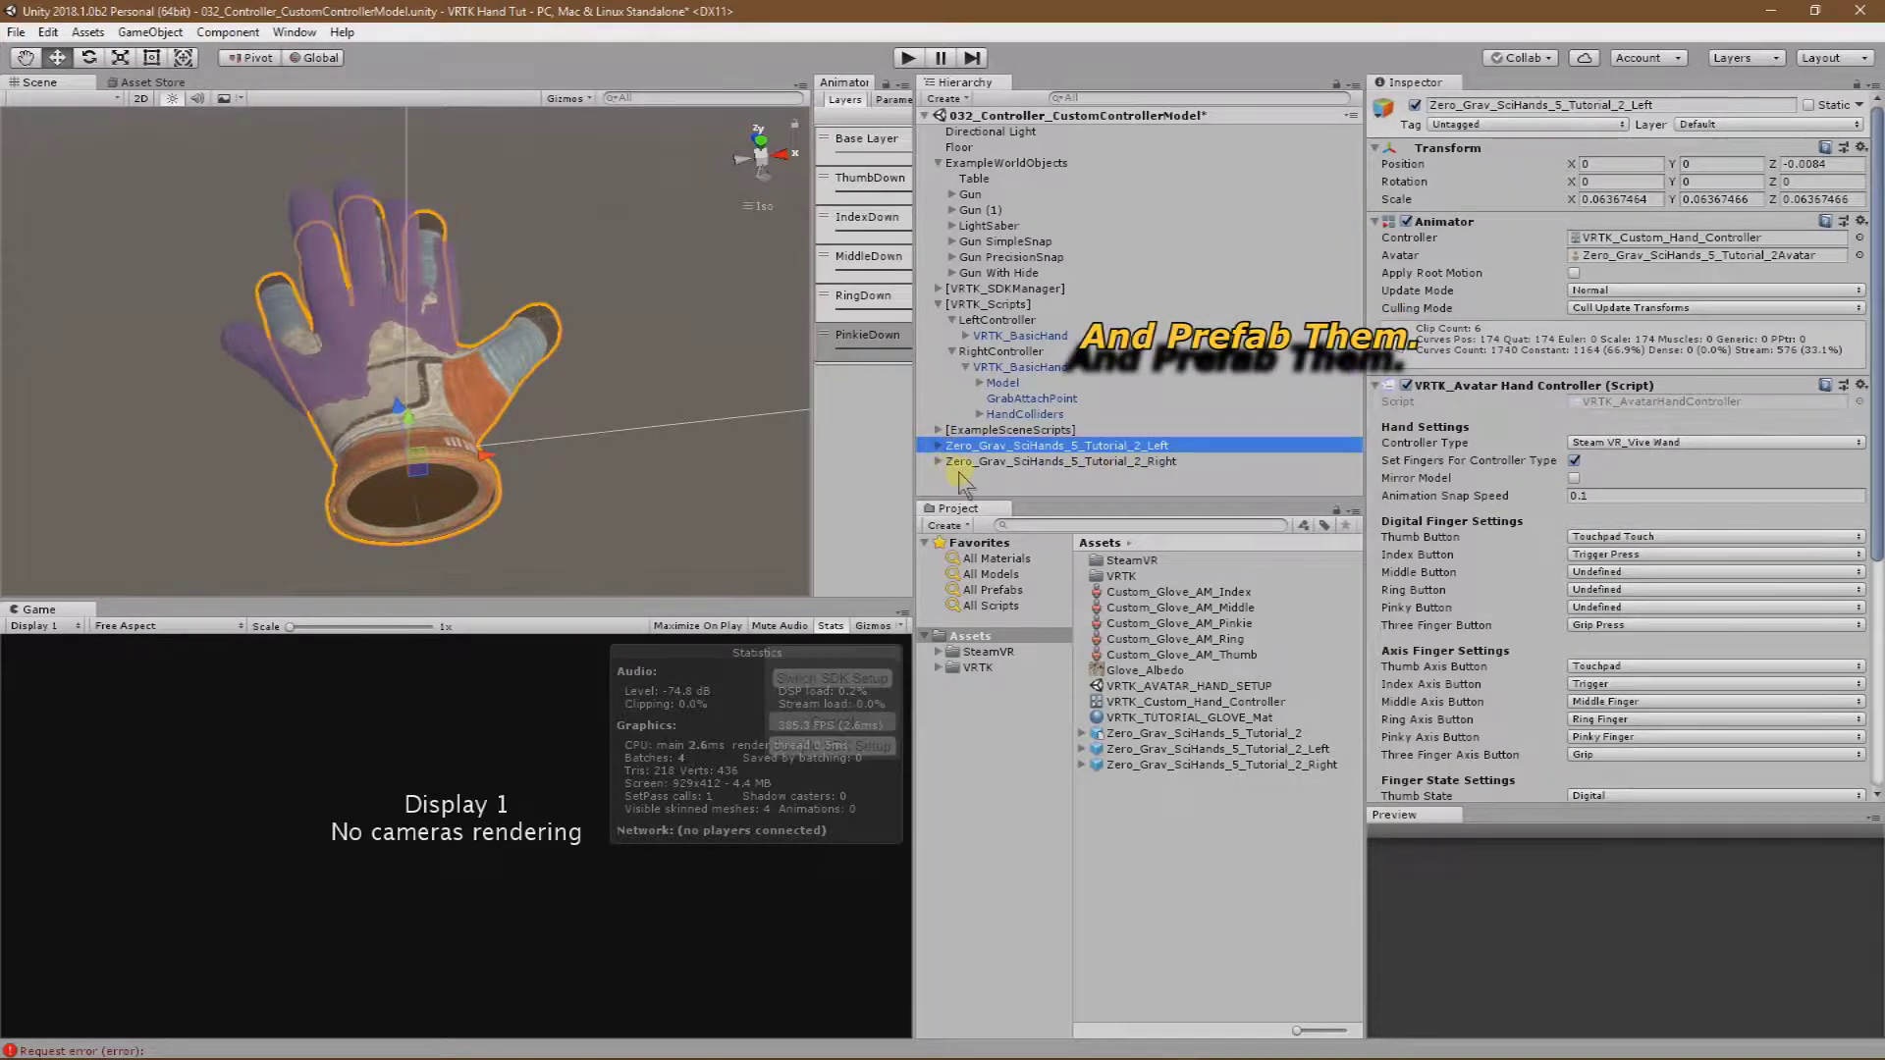
Mirror the right hand by setting its X scale to -0.06367464, and apply the change to its prefab.
left_click(1090, 461)
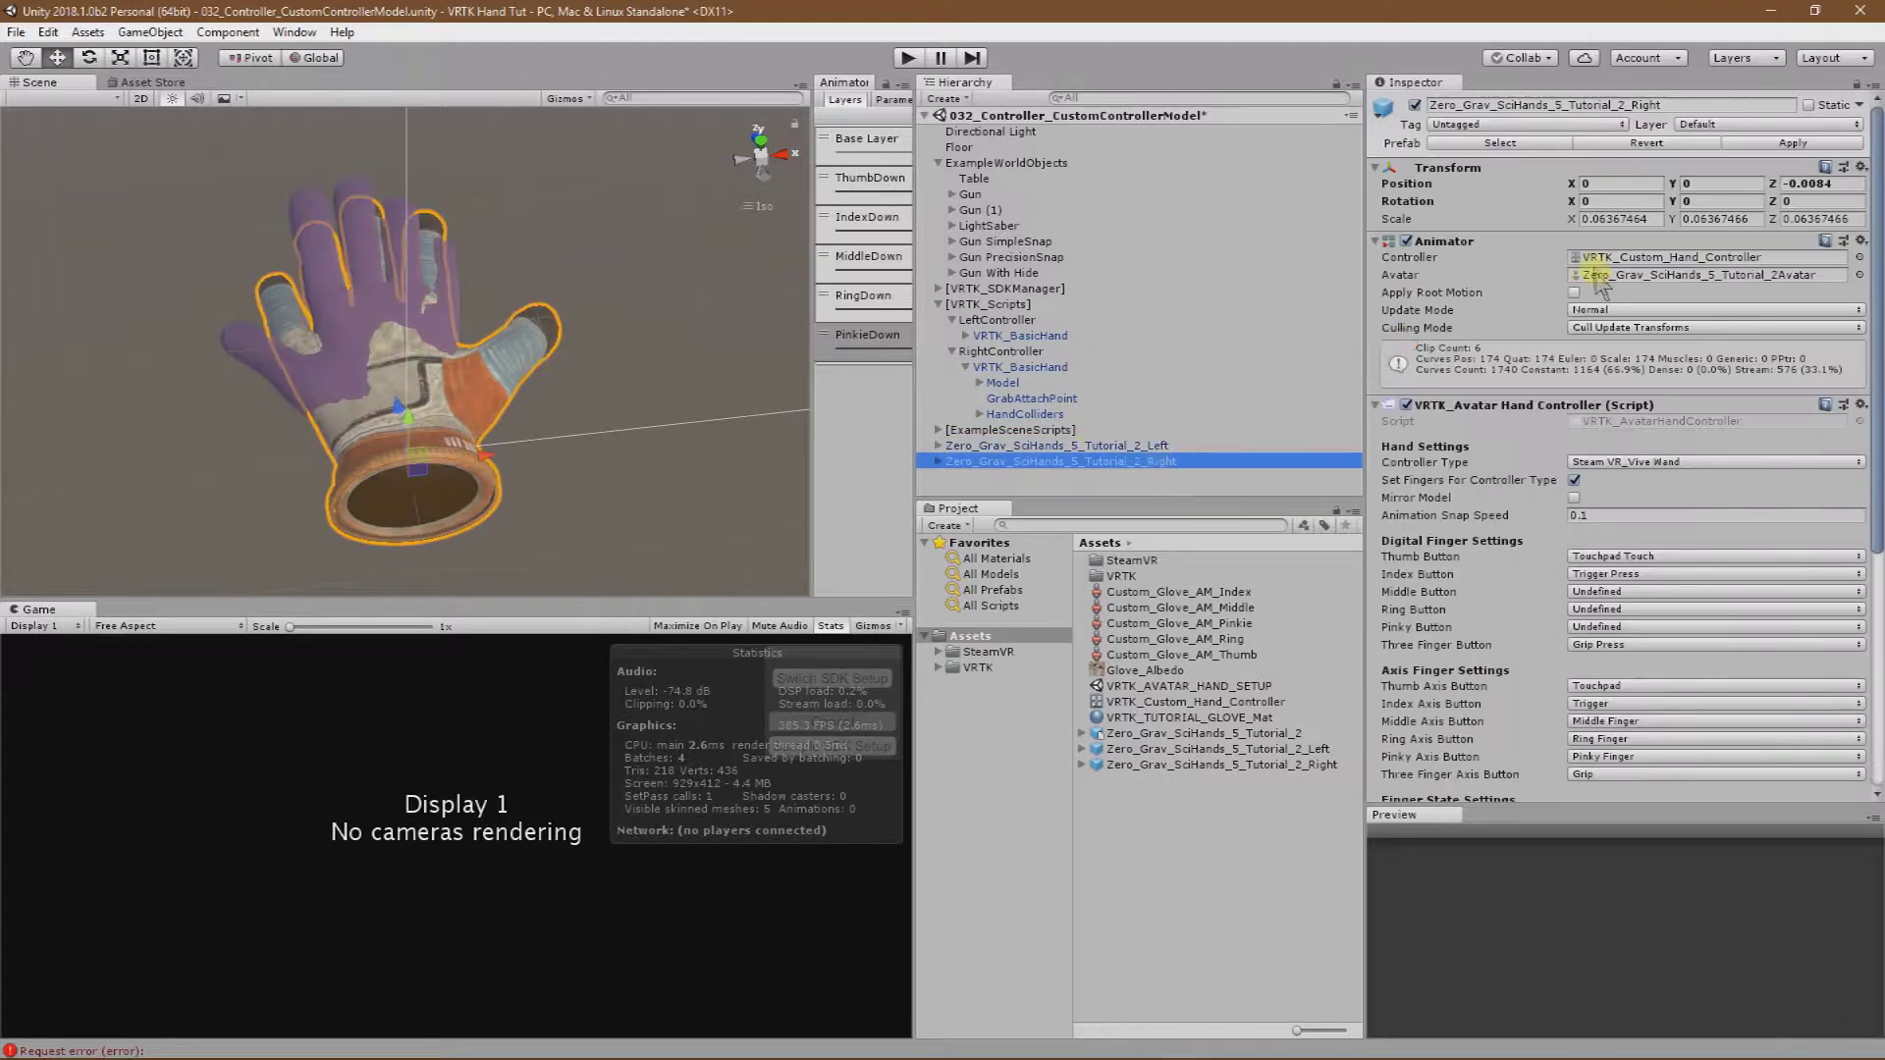
left_click(1610, 218)
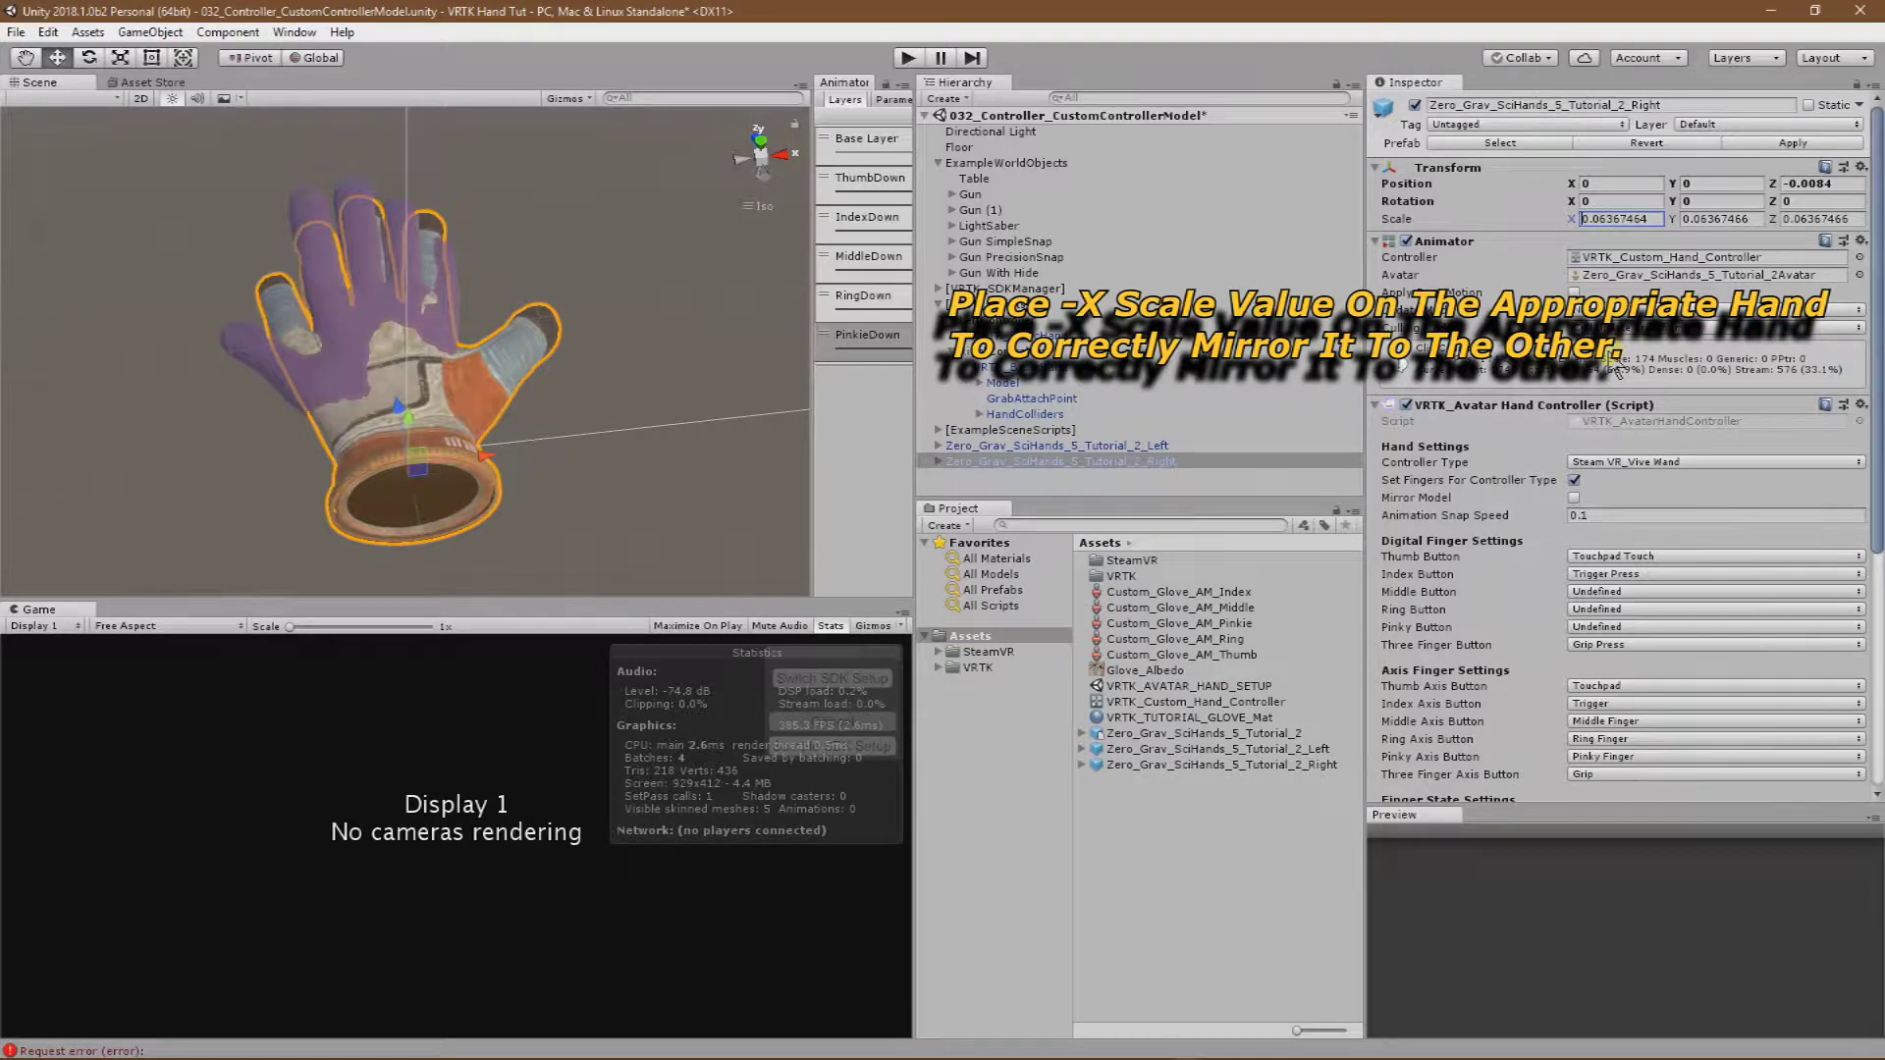
type("-")
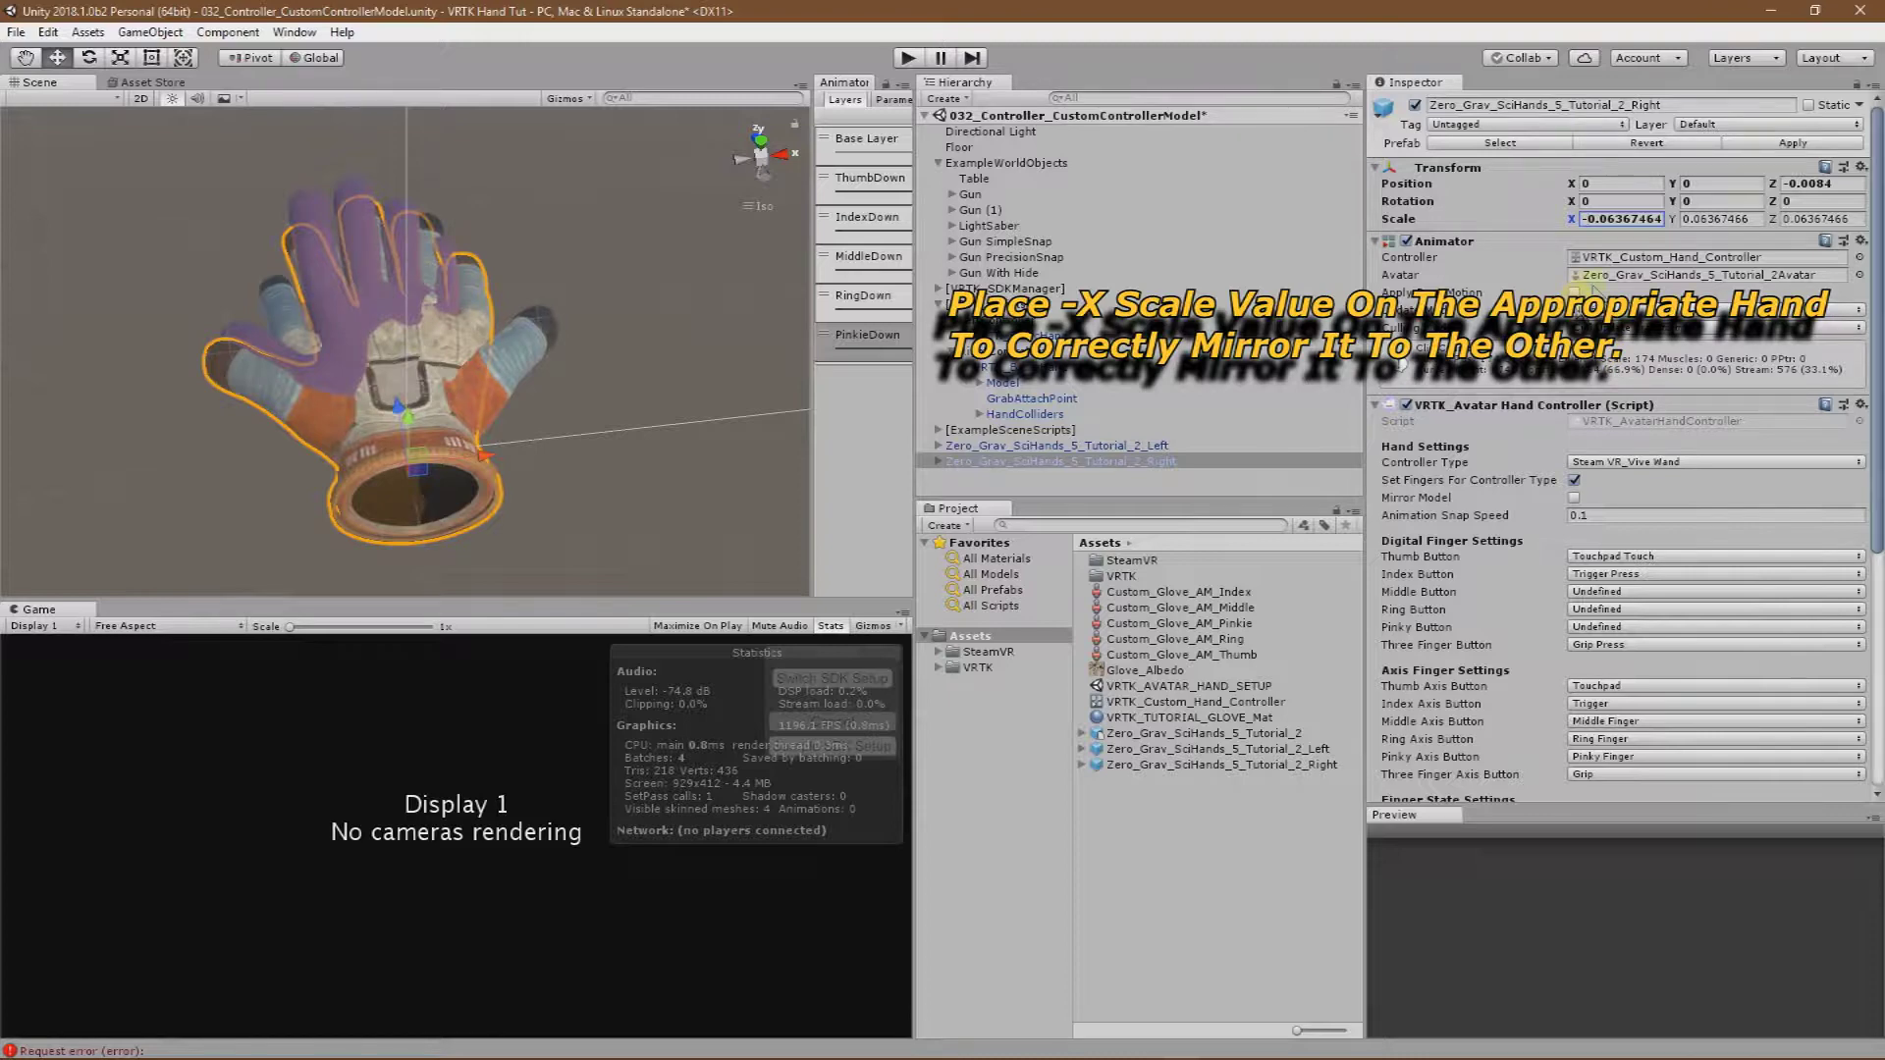
left_click(1779, 148)
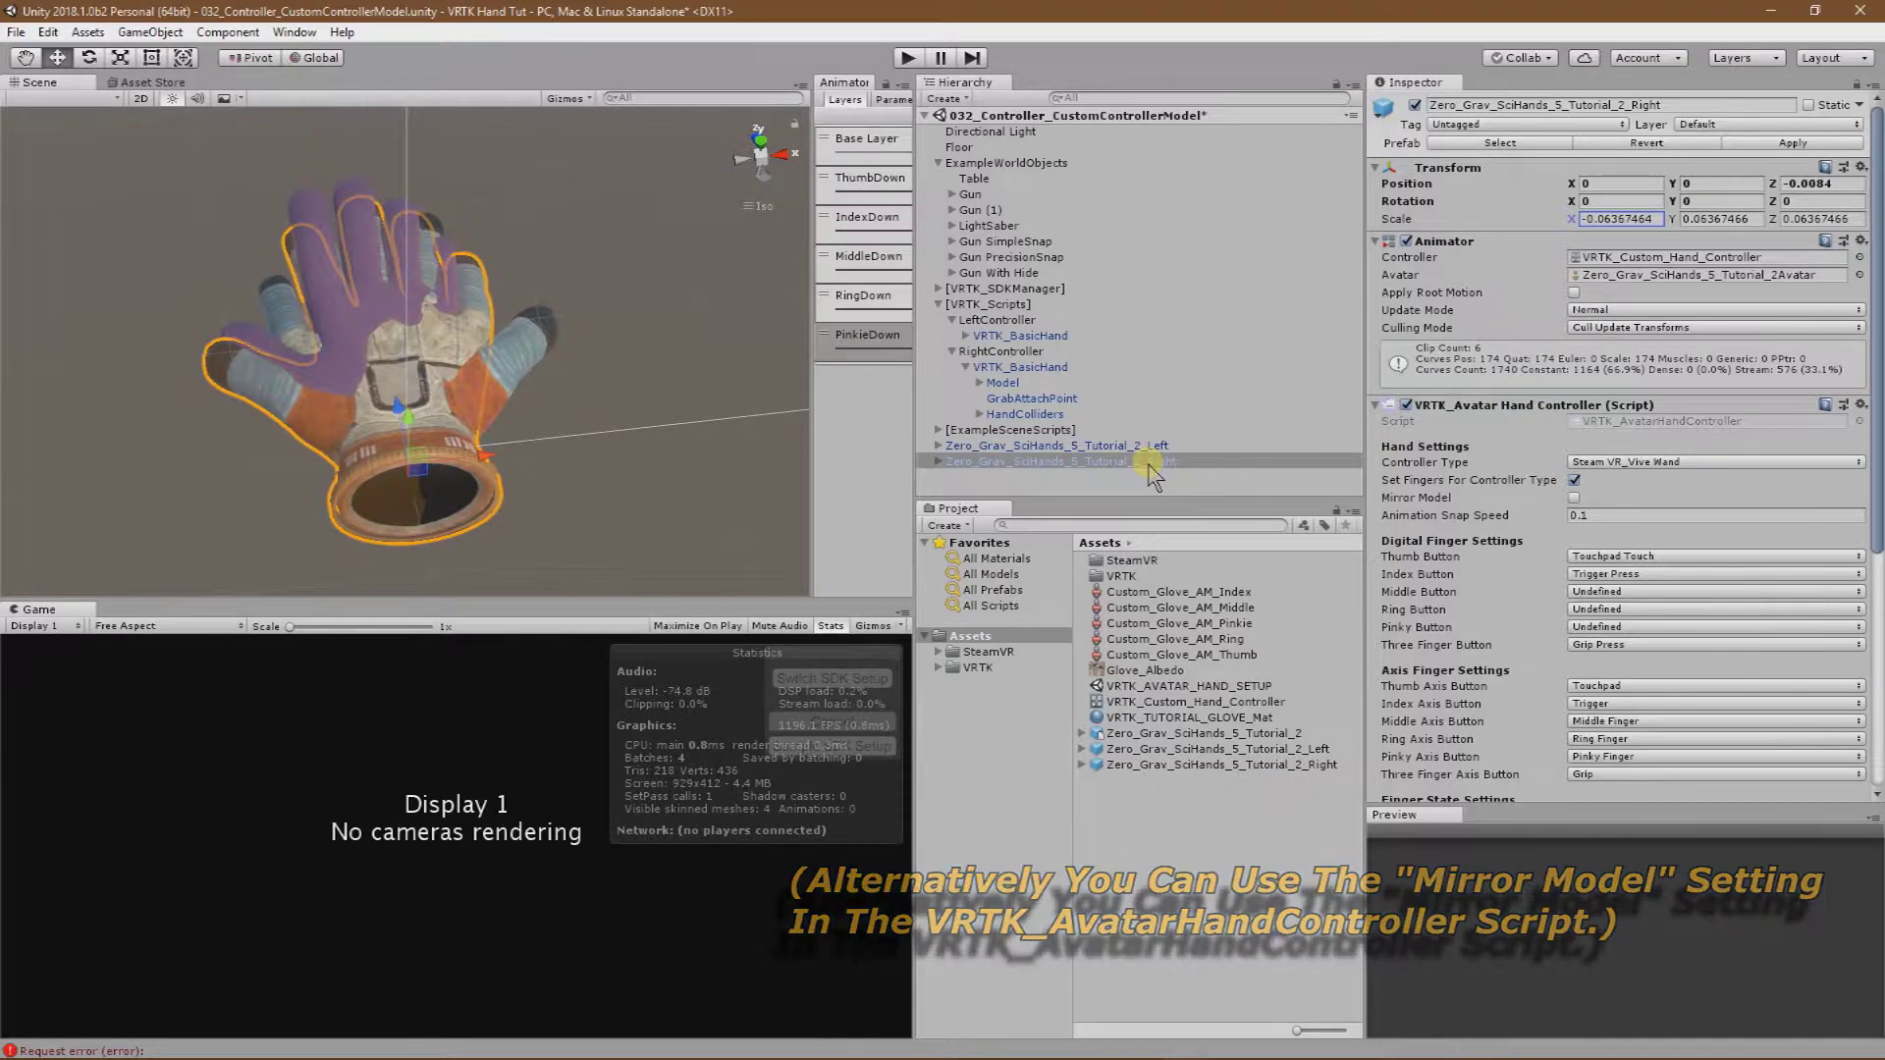
Add the Zero_Grav_SciHands_5_Tutorial_2_Right prefab under the RightController's VRTK_BasicHand in [VRTK_Scripts].
left_click(1021, 366)
left_click(966, 336)
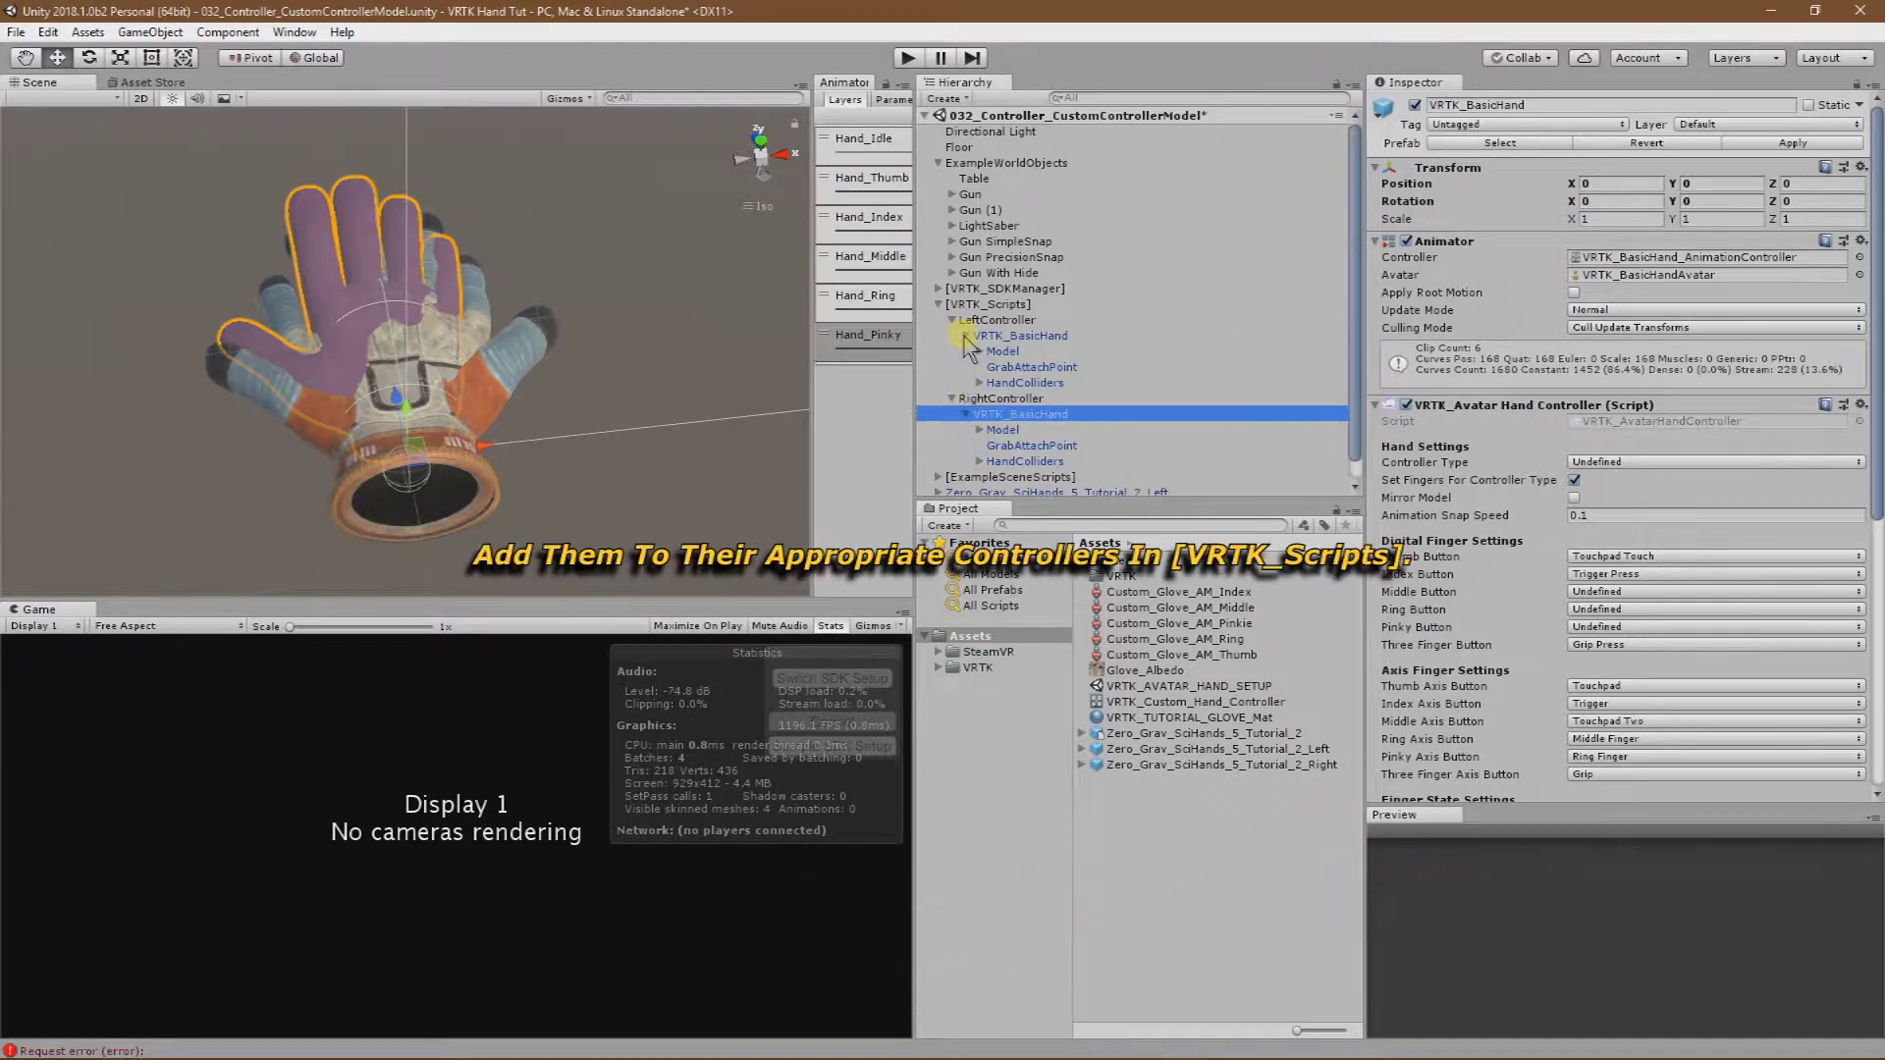
scroll(1354, 305, "down", 1)
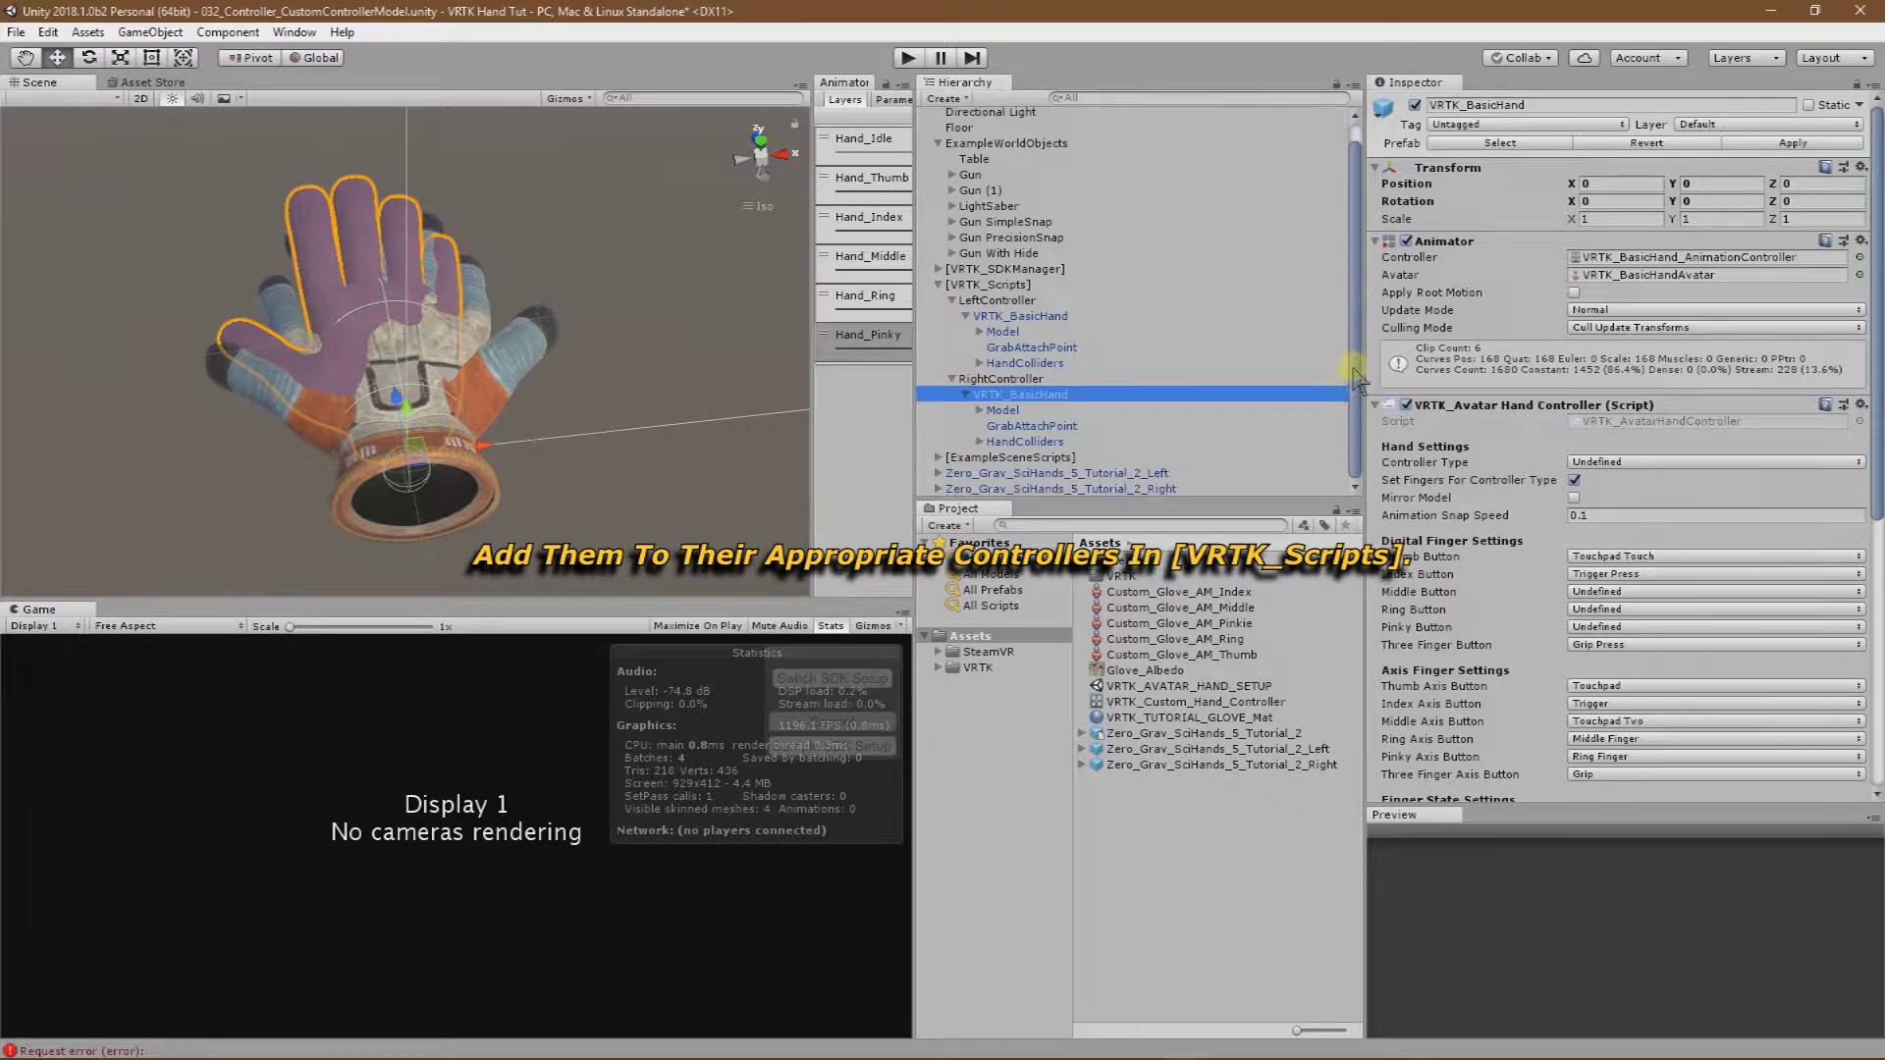
left_click_drag(1240, 508, 1239, 614)
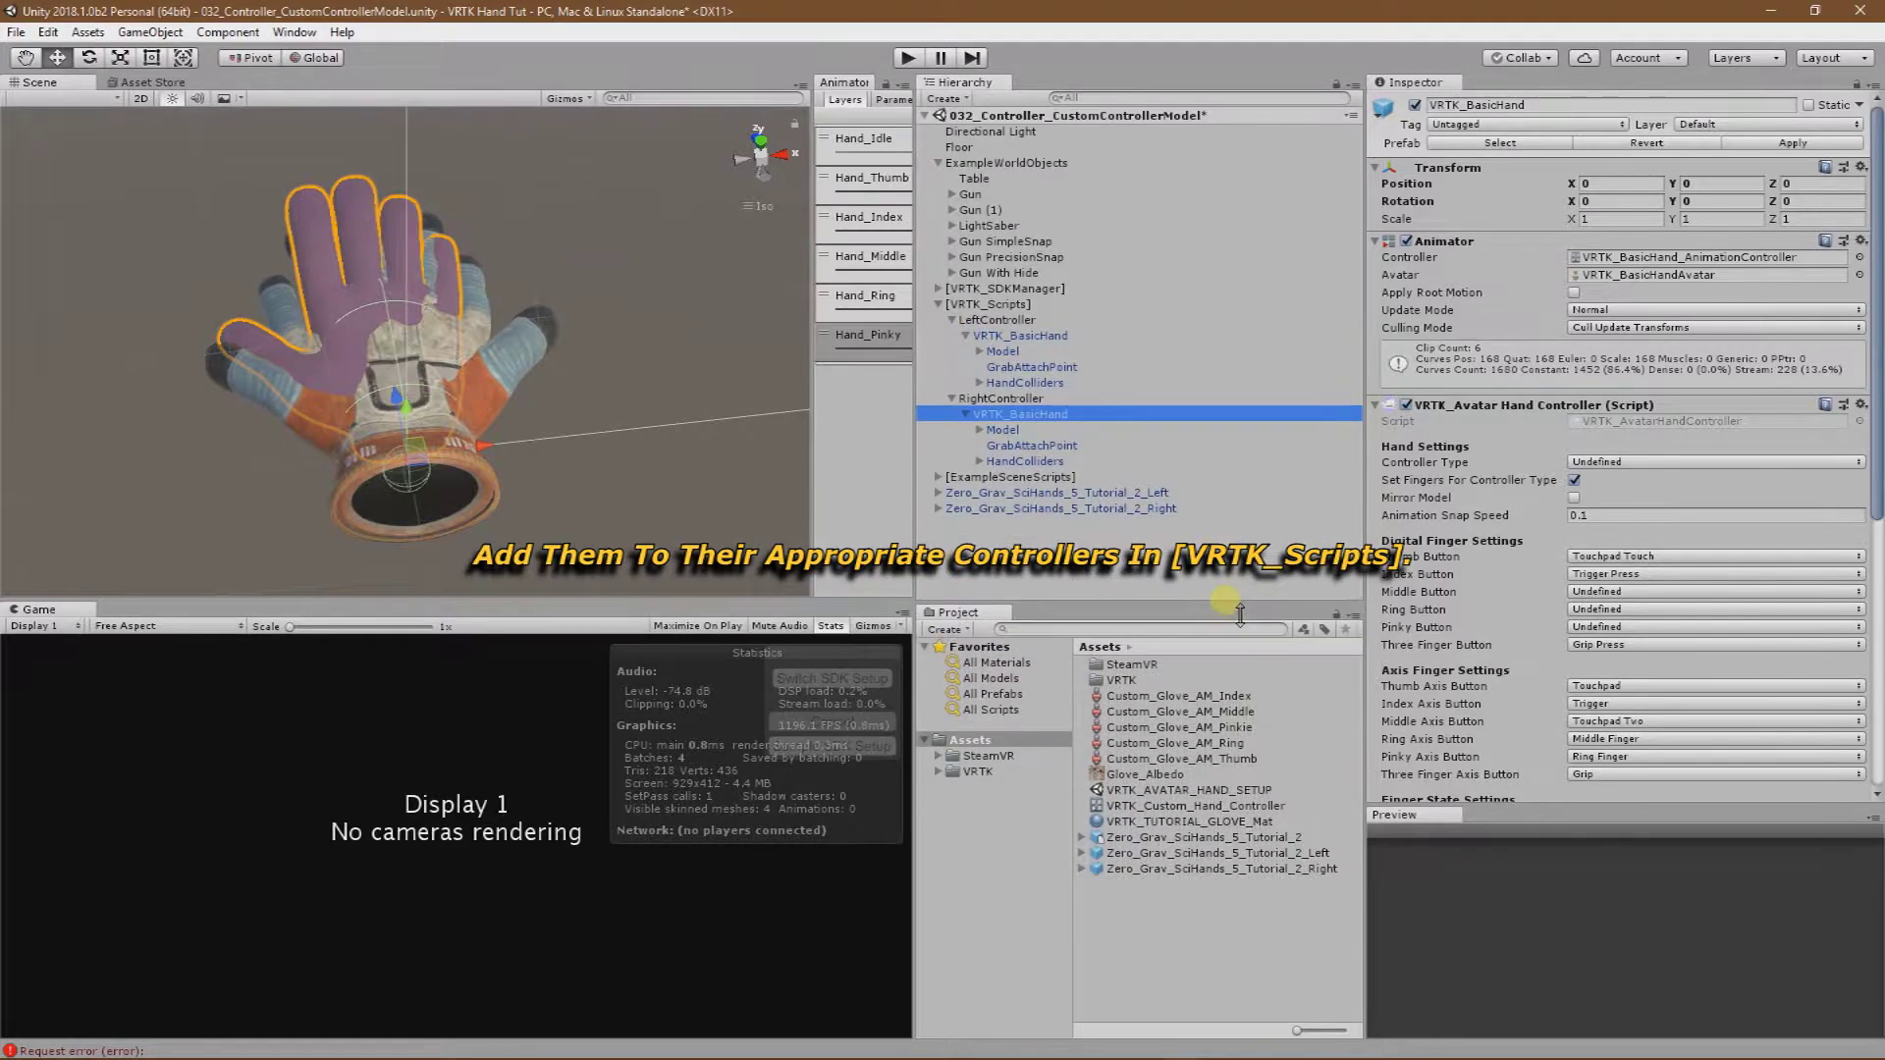
left_click_drag(1272, 879, 1078, 420)
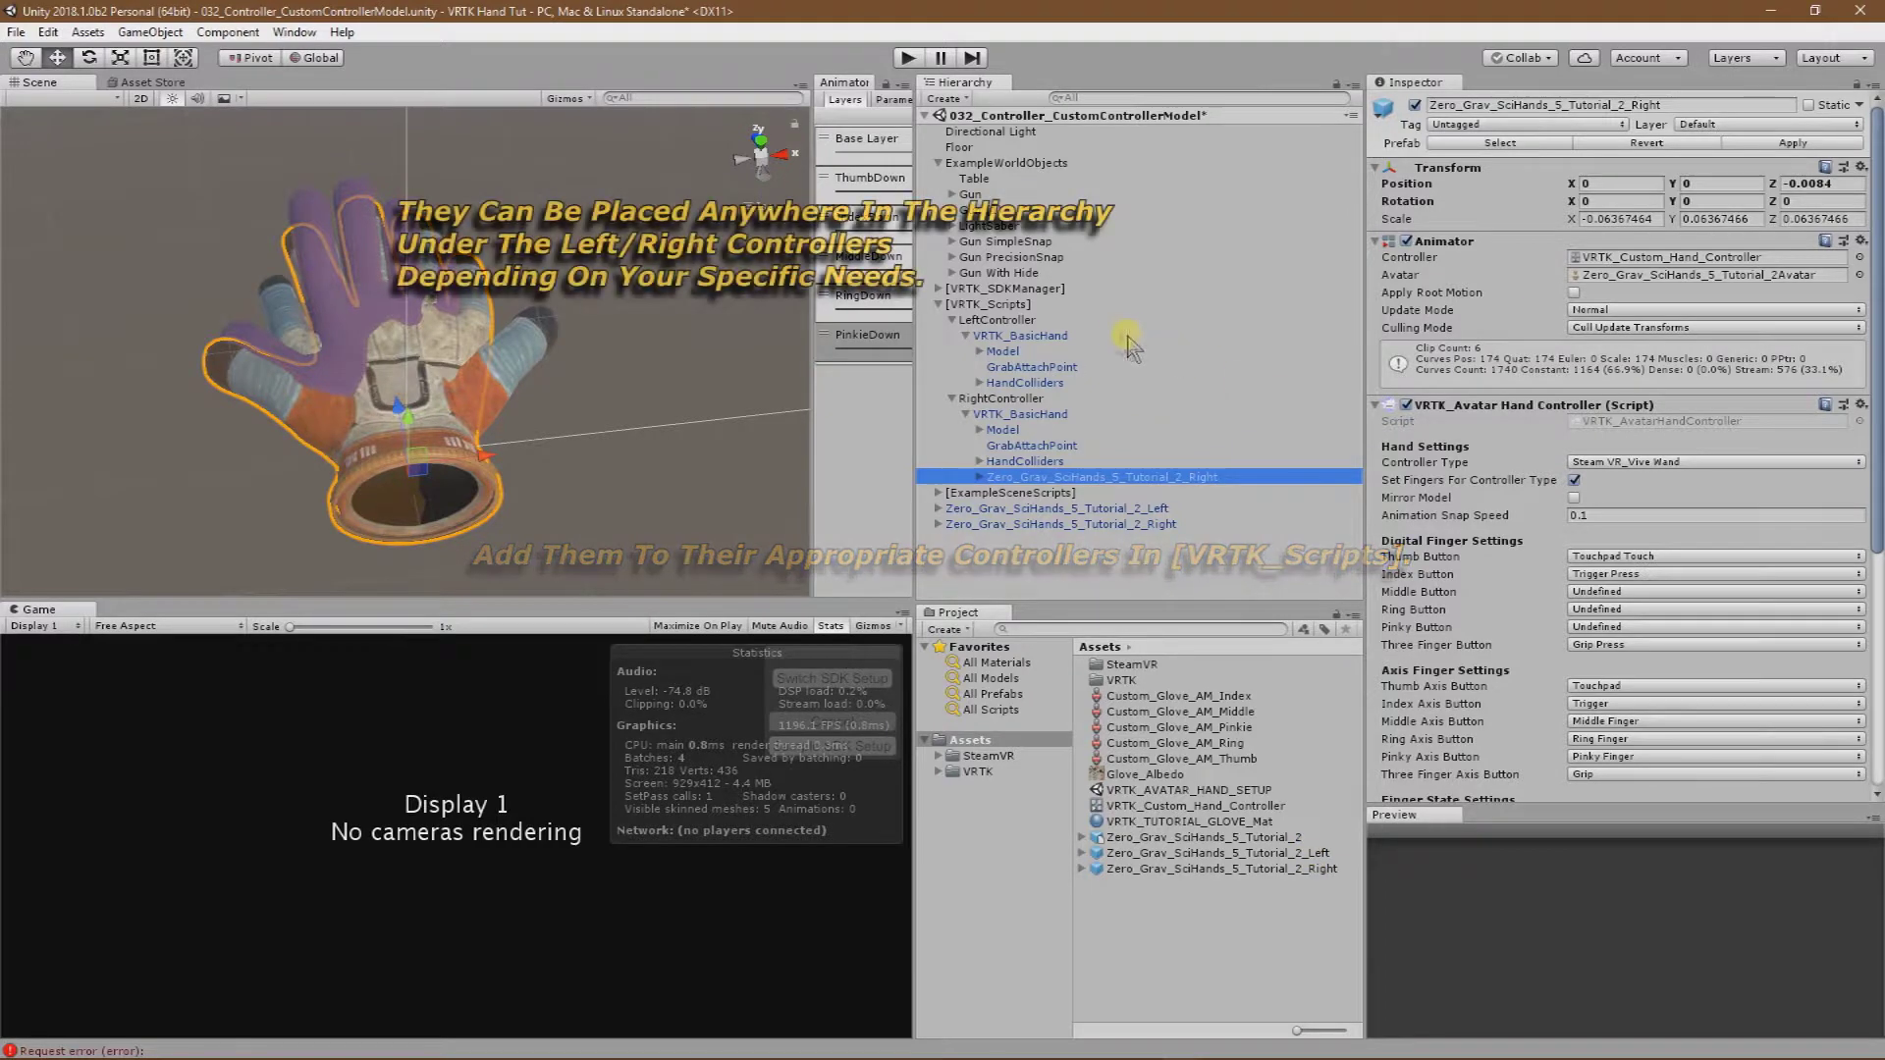
Add the Zero_Grav_SciHands_5_Tutorial_2_Left prefab under the LeftController's VRTK_BasicHand in [VRTK_Scripts].
left_click(1021, 336)
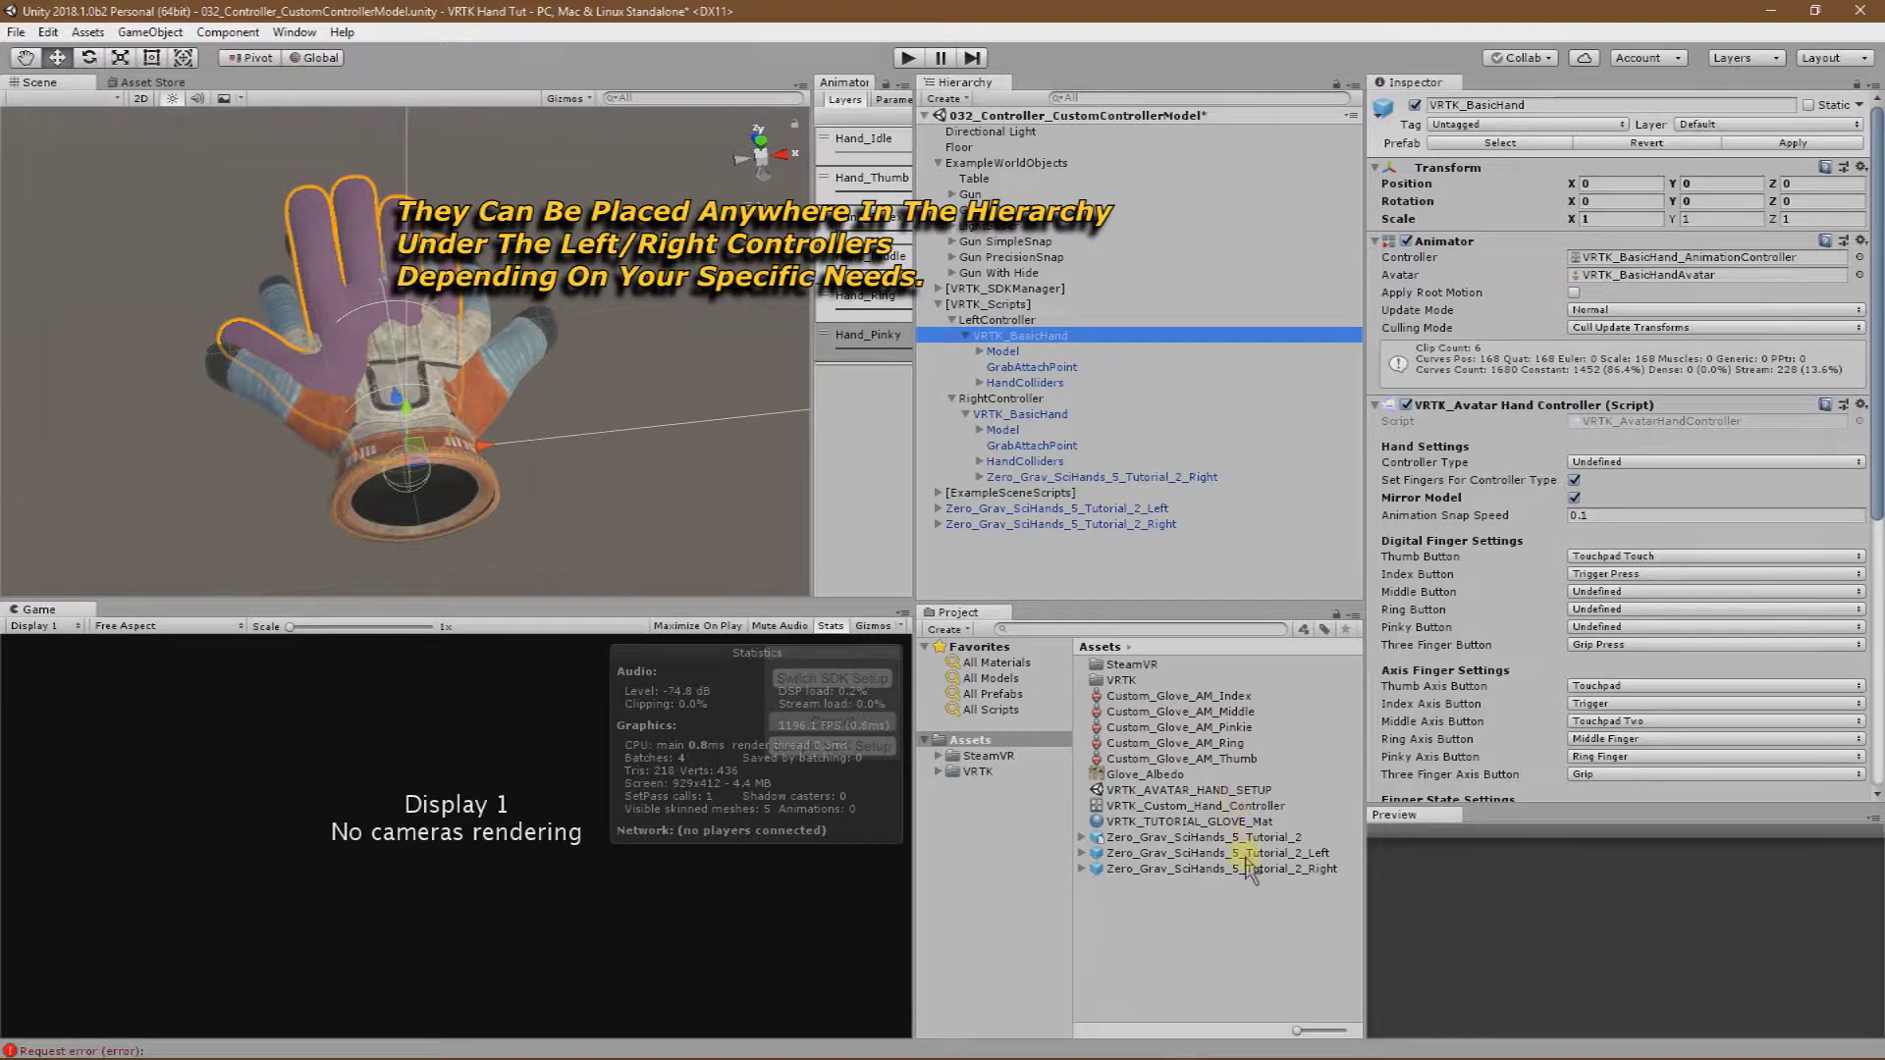
left_click_drag(1242, 856, 1040, 342)
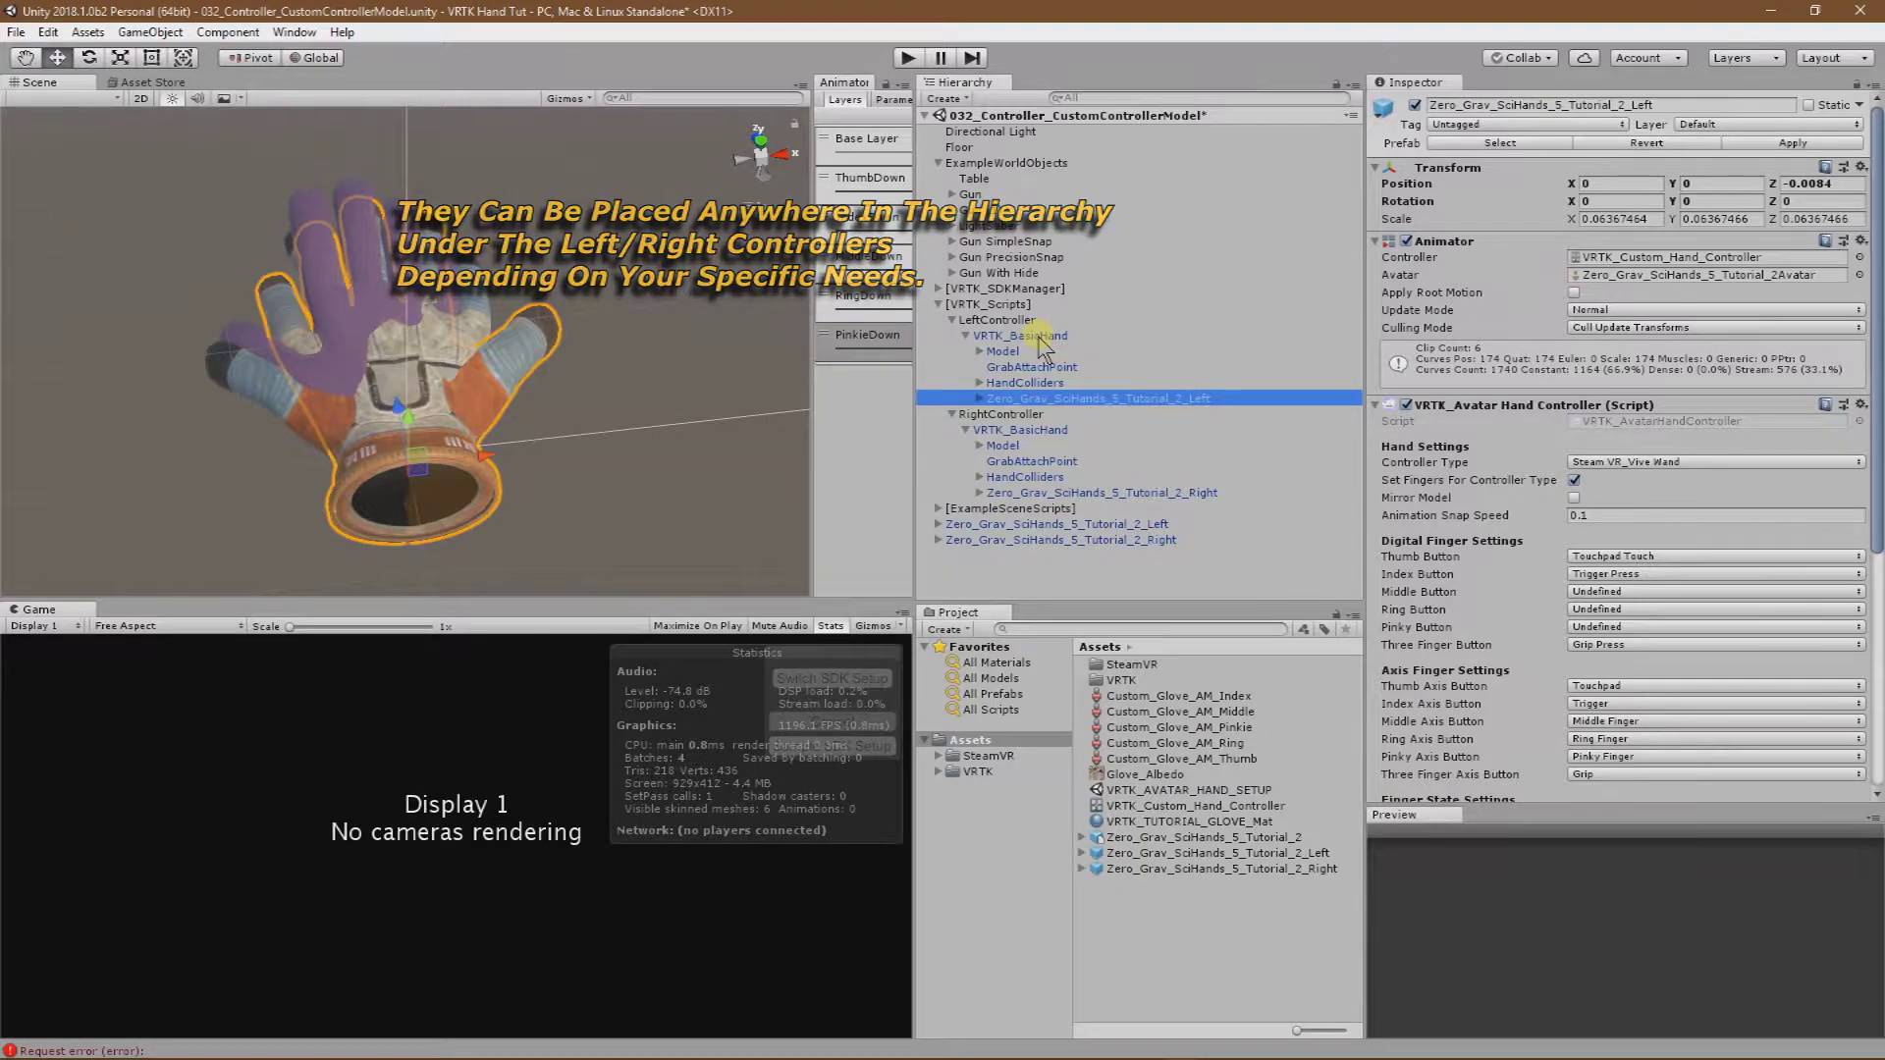
left_click(1186, 562)
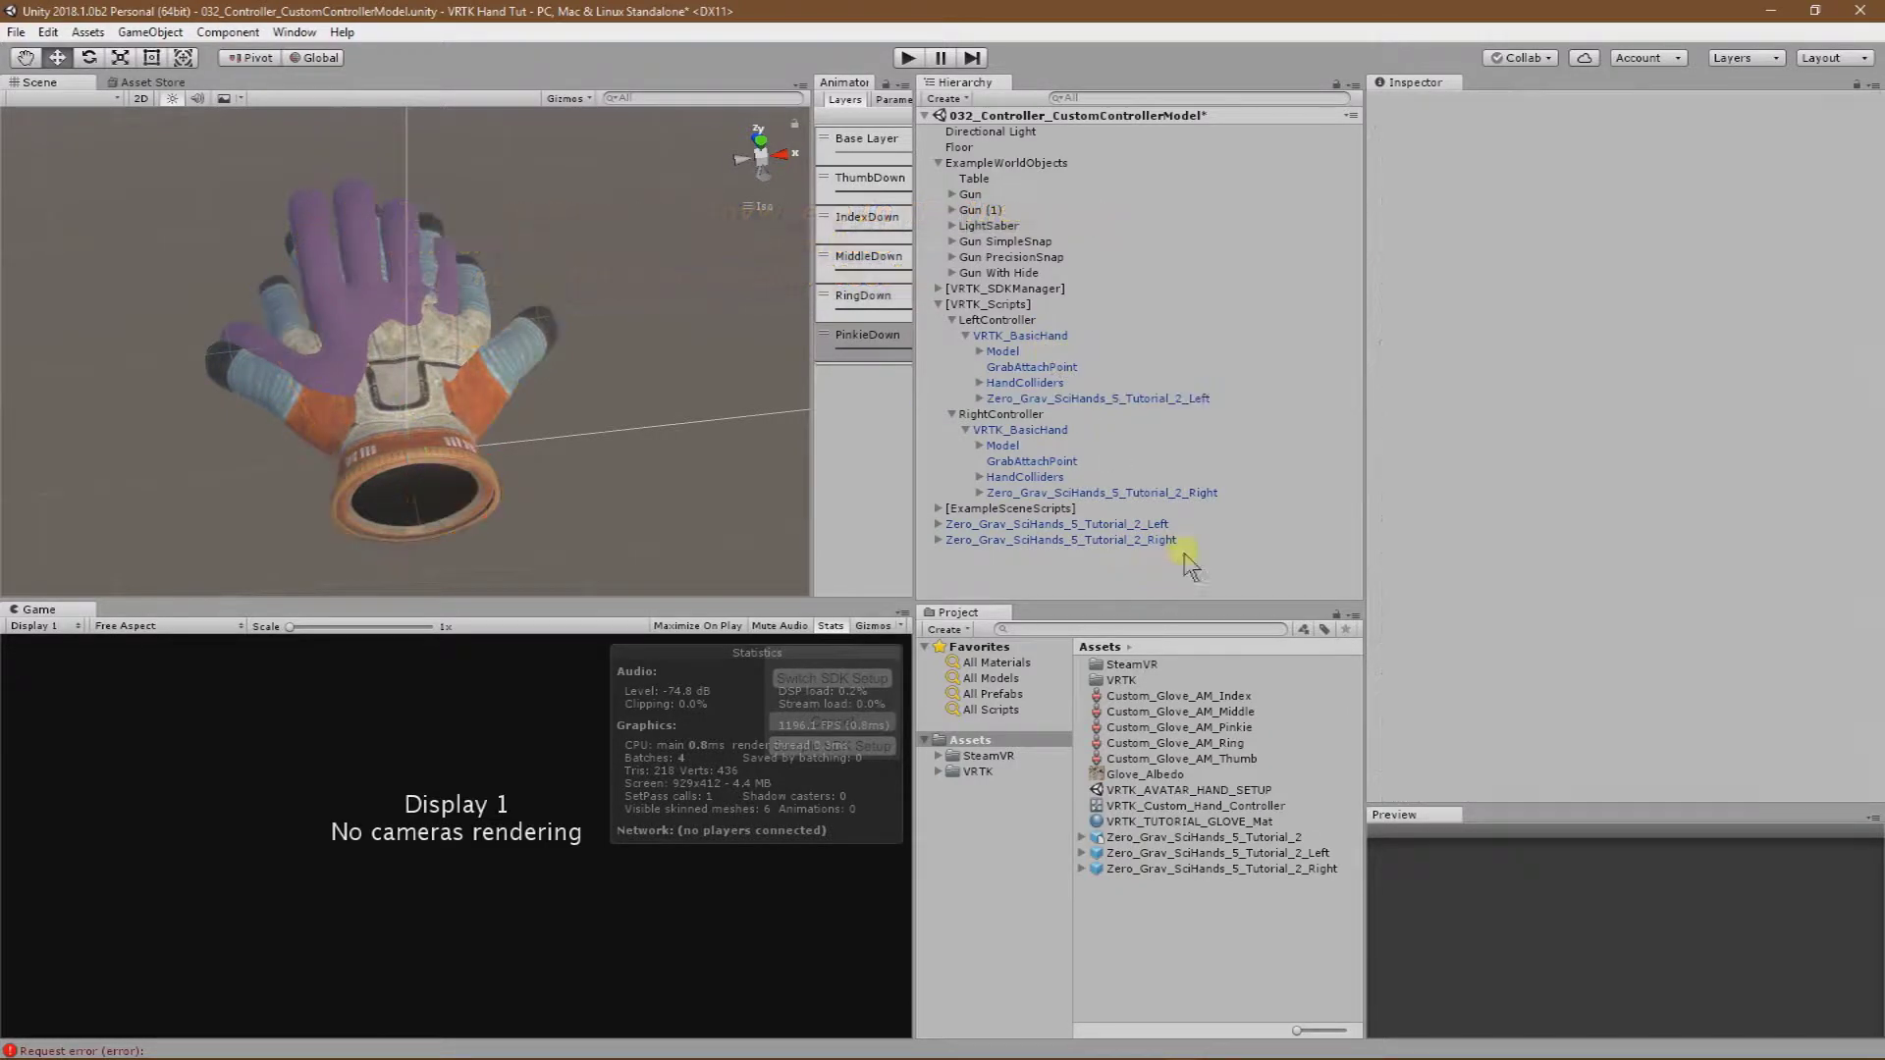
Run the scene to test the custom hands on both controllers, and stop play mode.
left_click(907, 58)
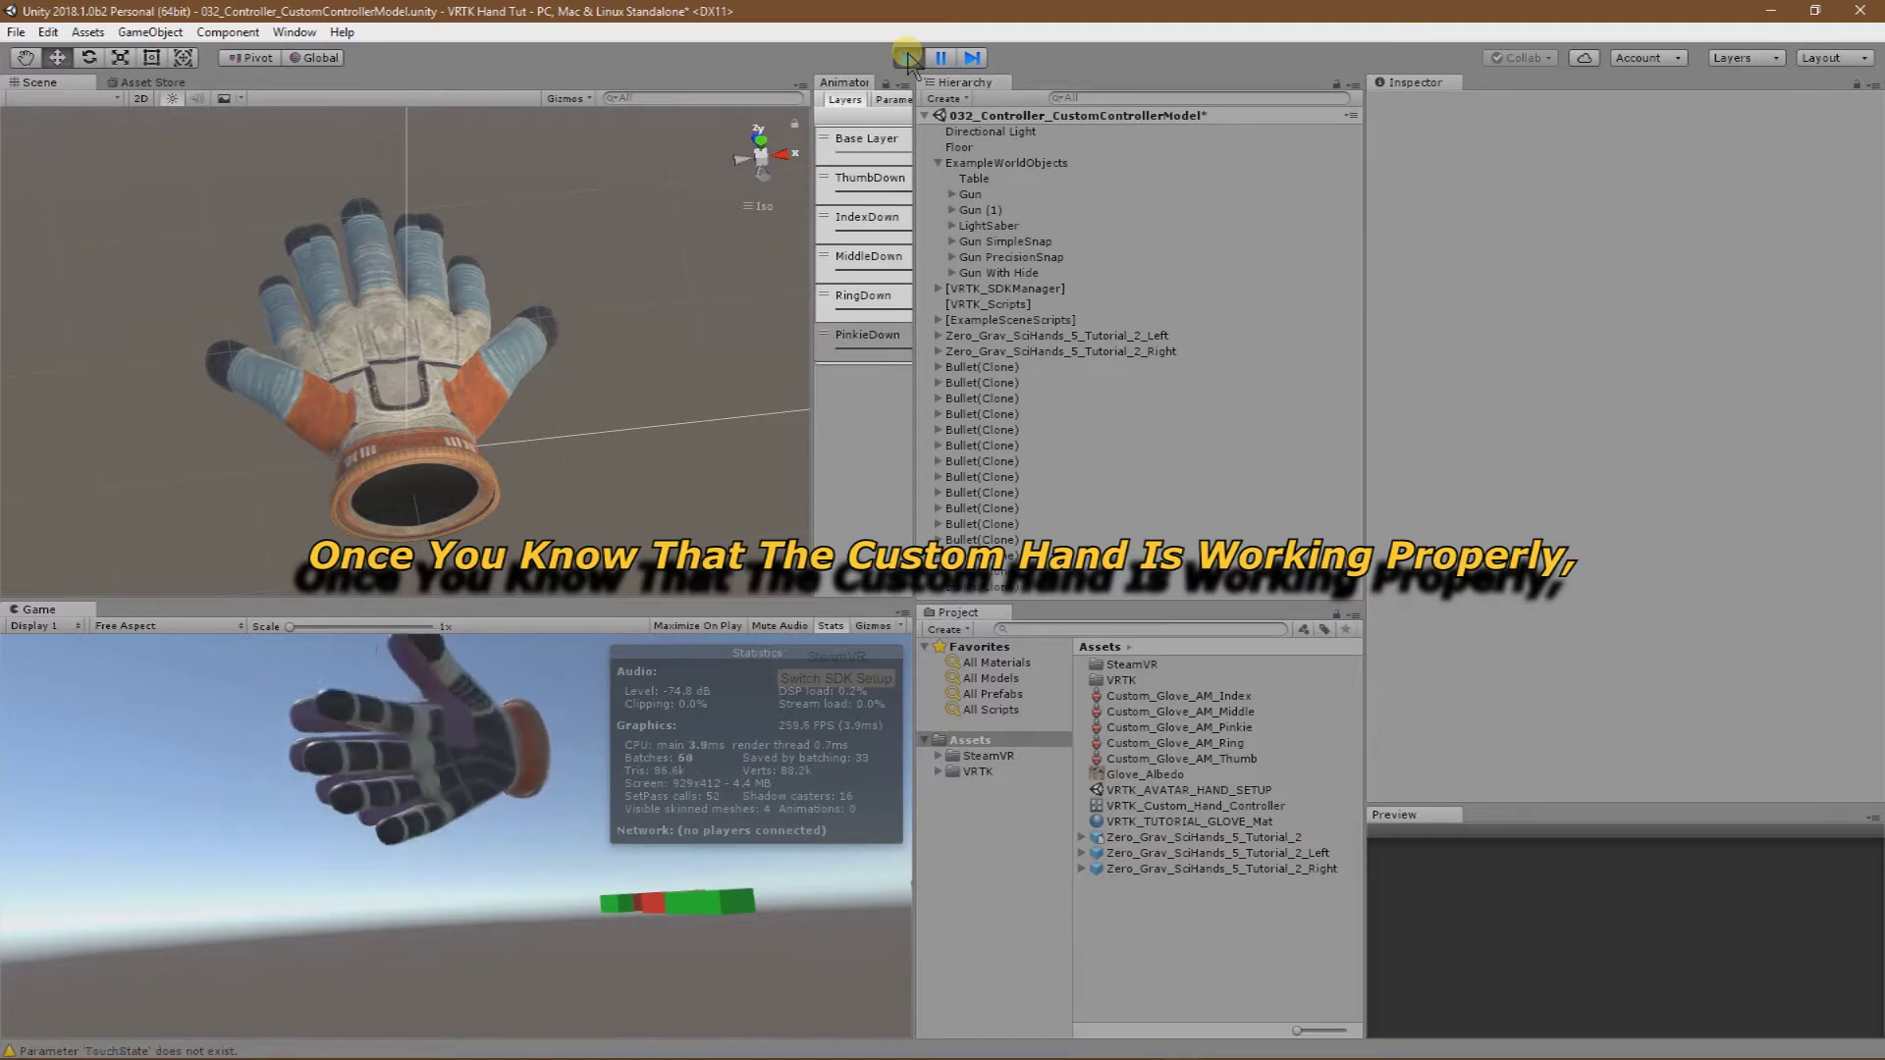
left_click(908, 58)
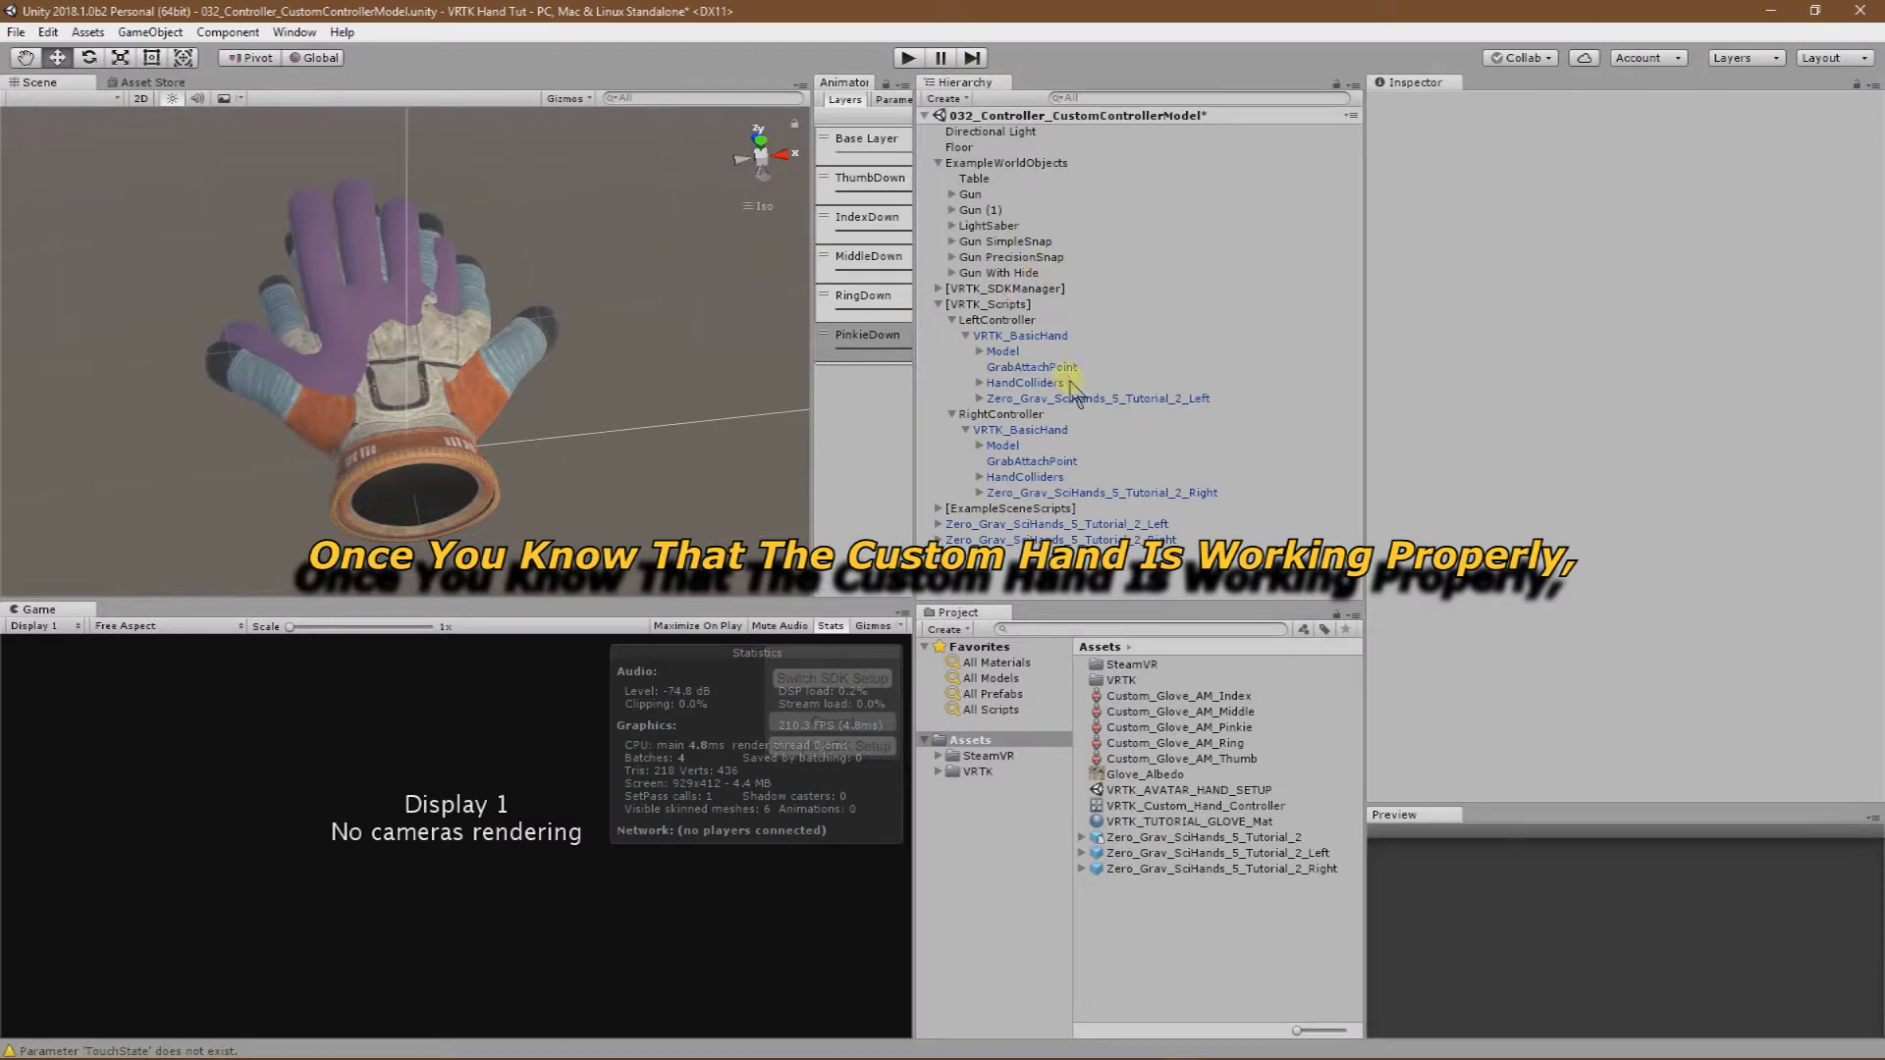
Disable the Skinned Mesh Renderers of the left and right default VRTK_BasicHand models and run the scene.
left_click(361, 280)
left_click(366, 285)
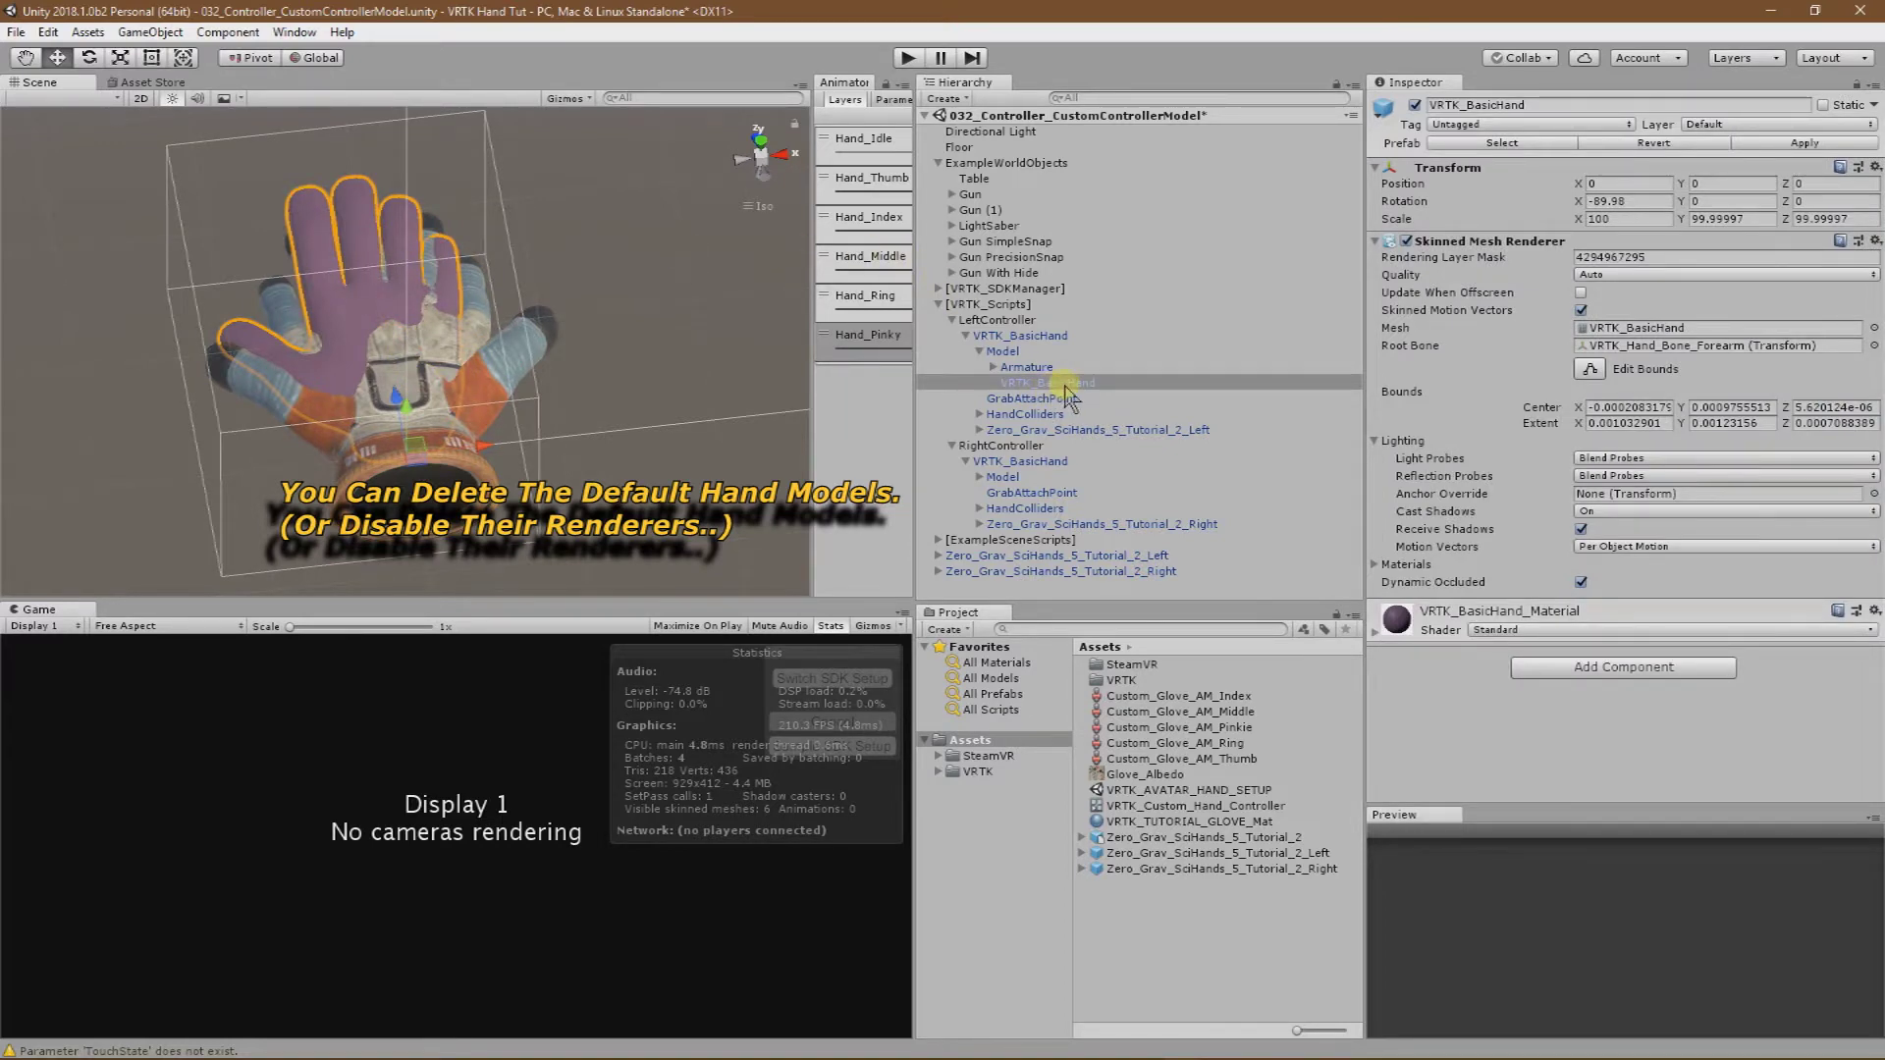
left_click(1406, 242)
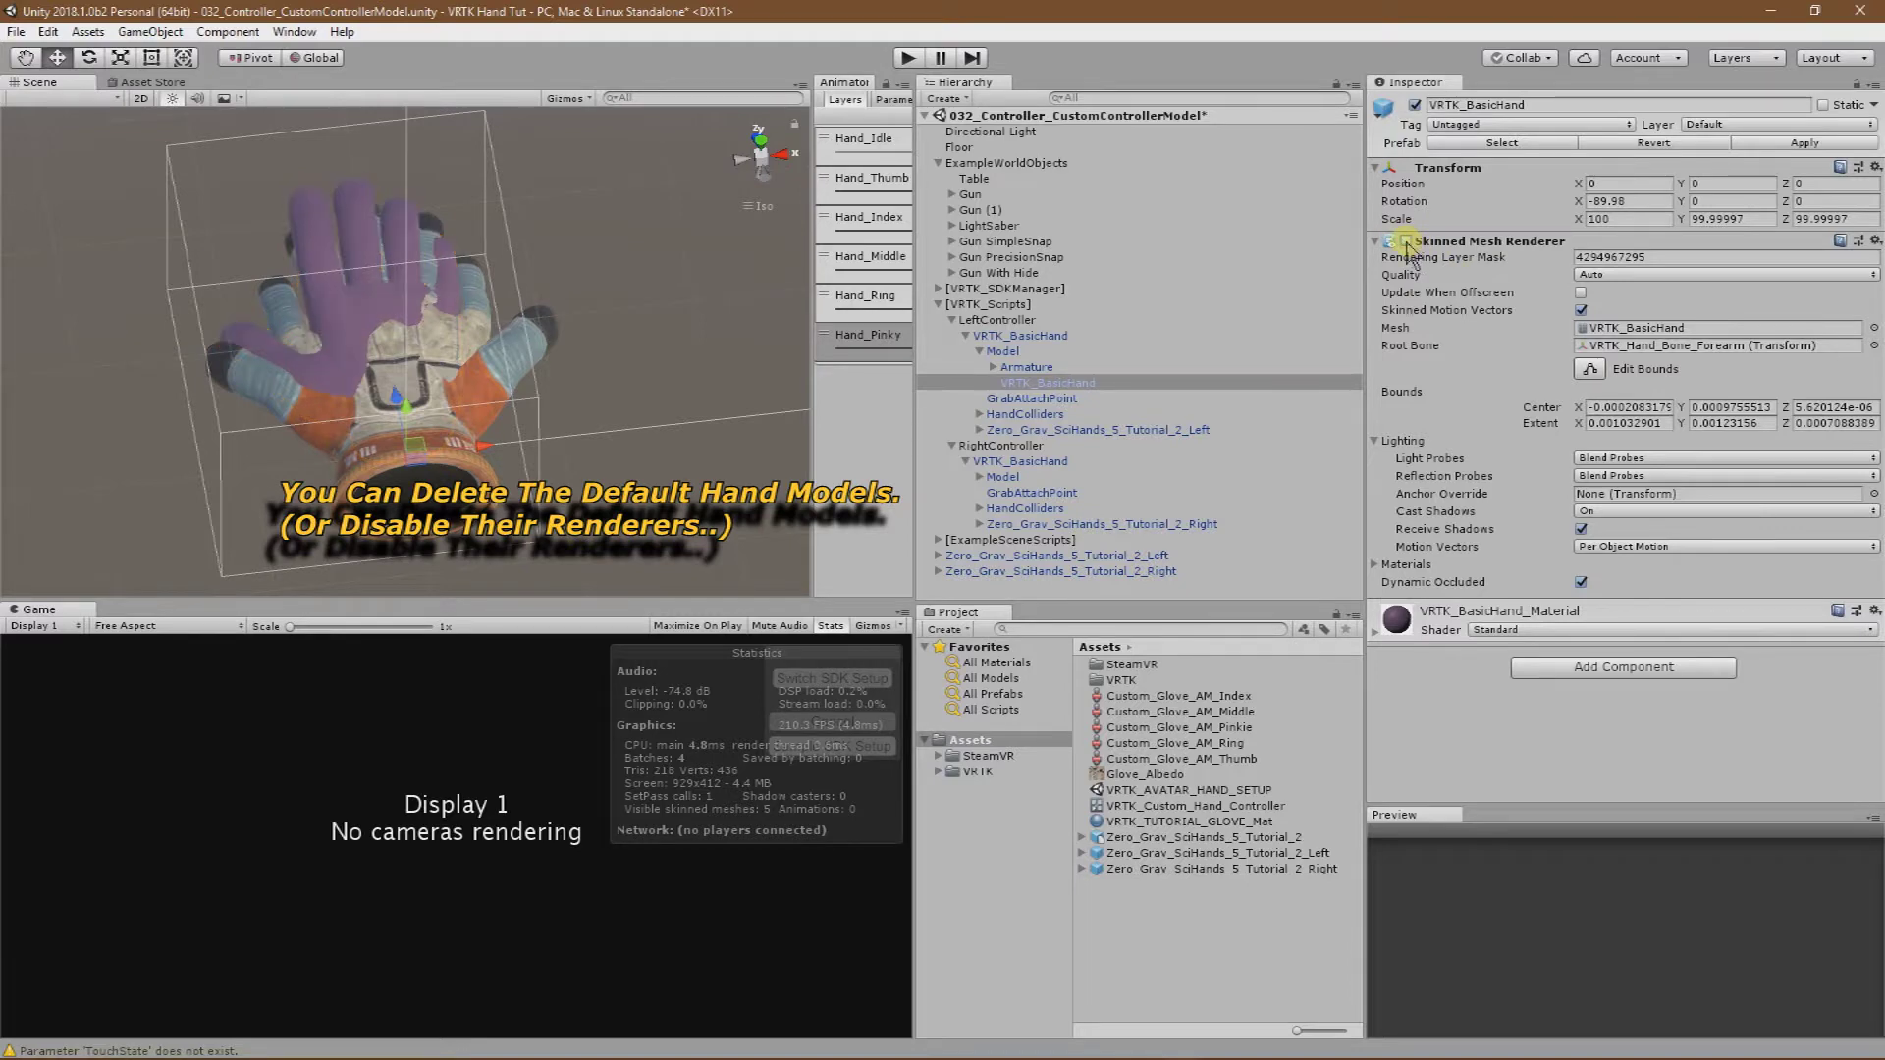
left_click(363, 196)
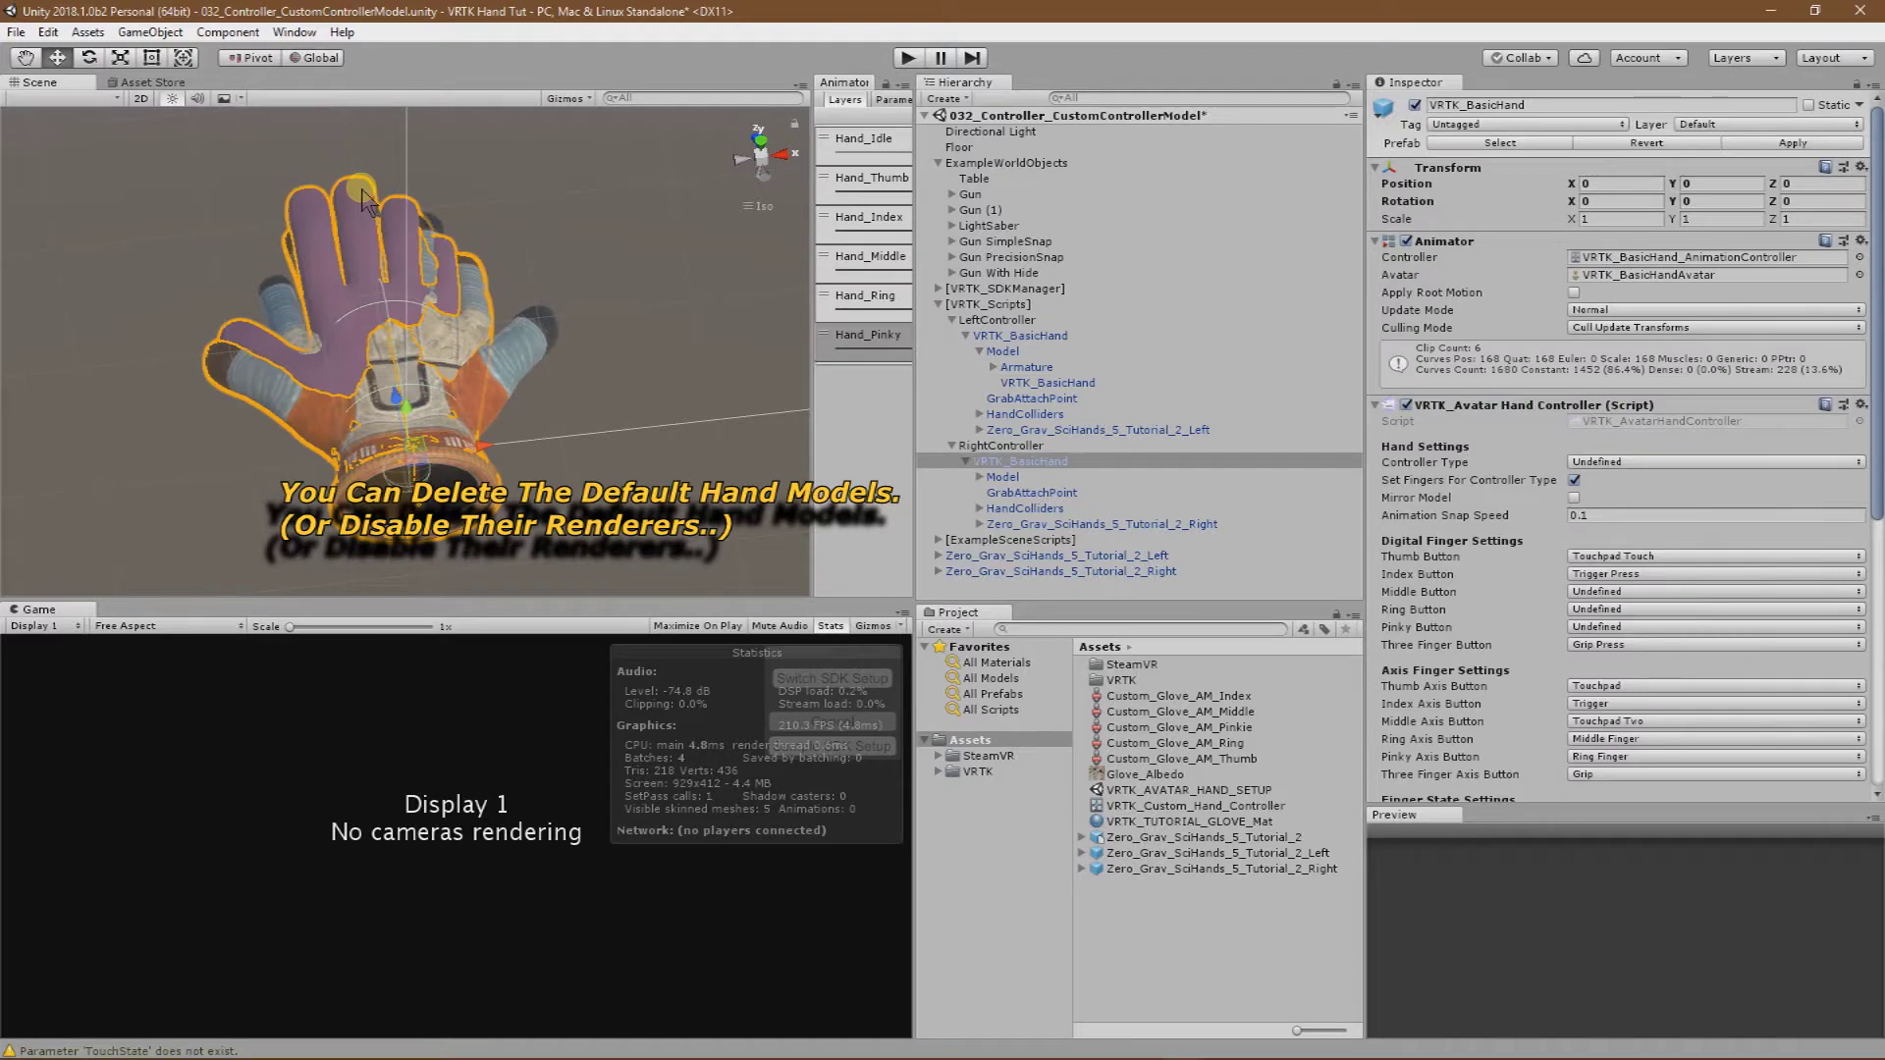
left_click(363, 196)
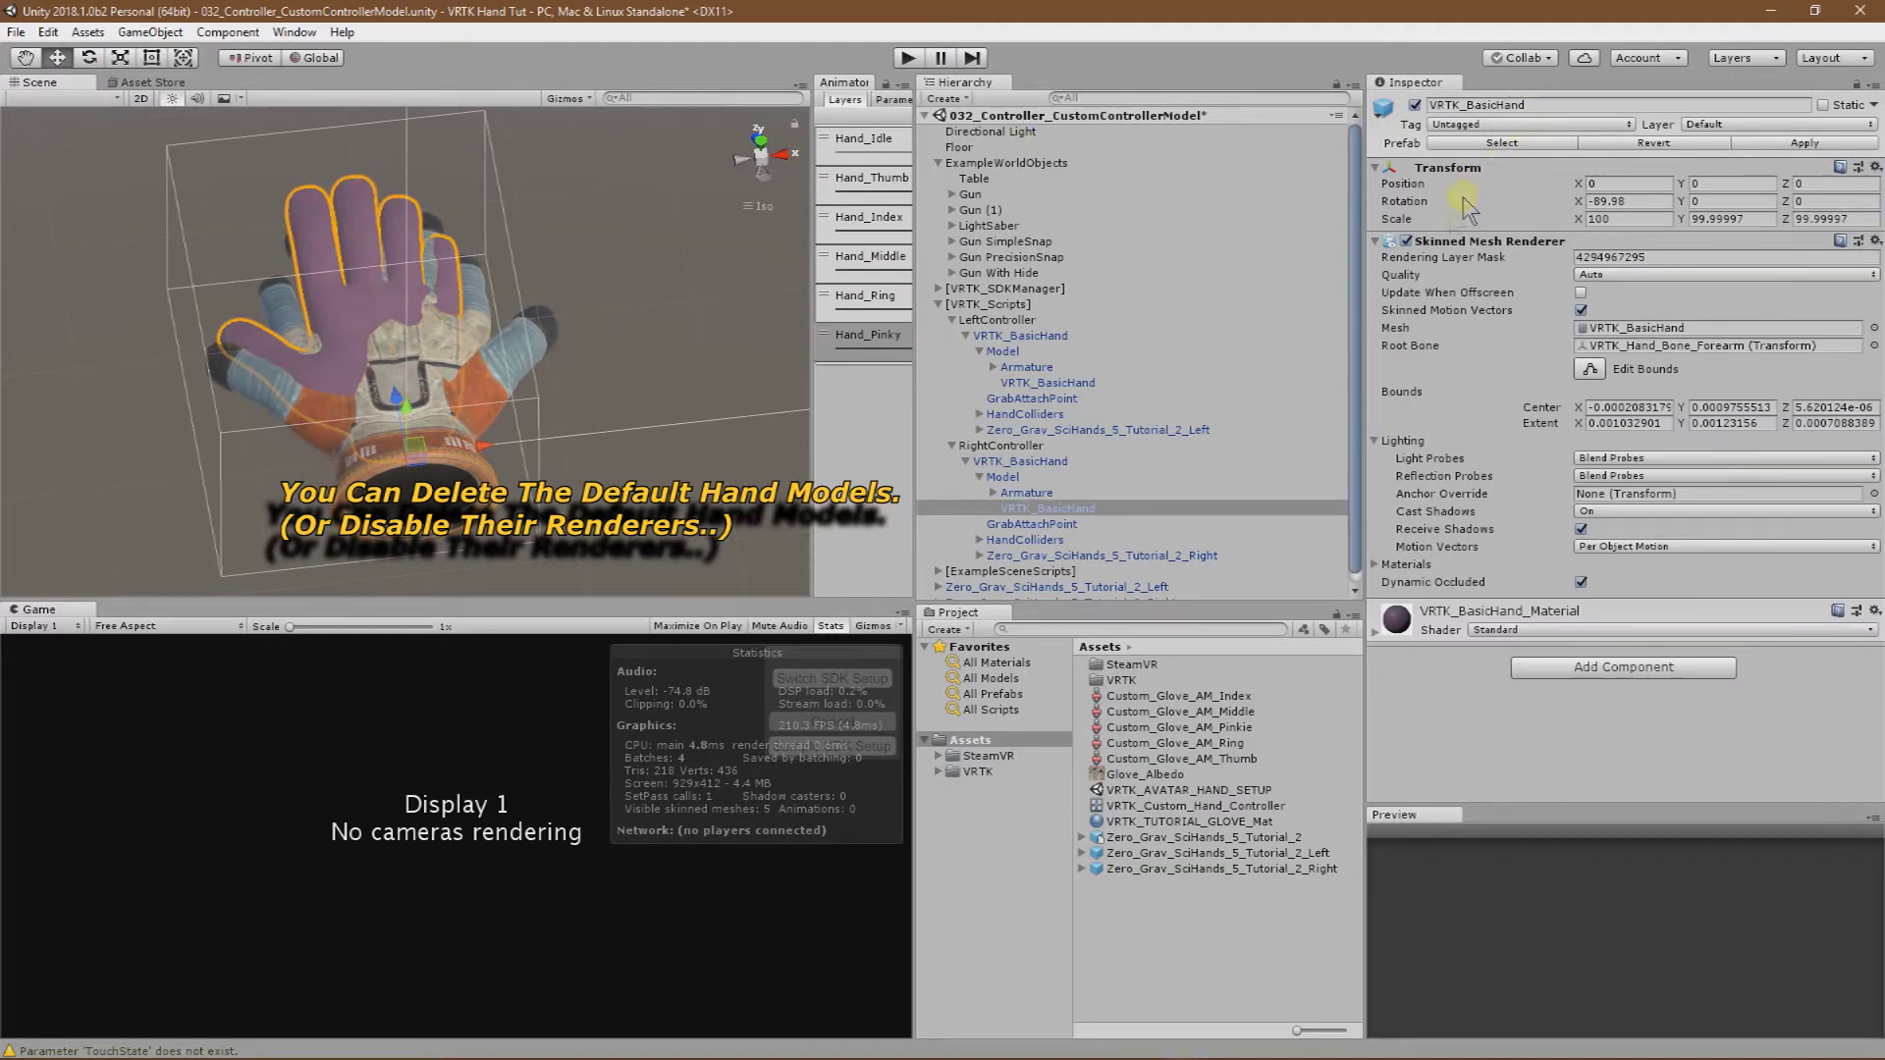
left_click(1408, 242)
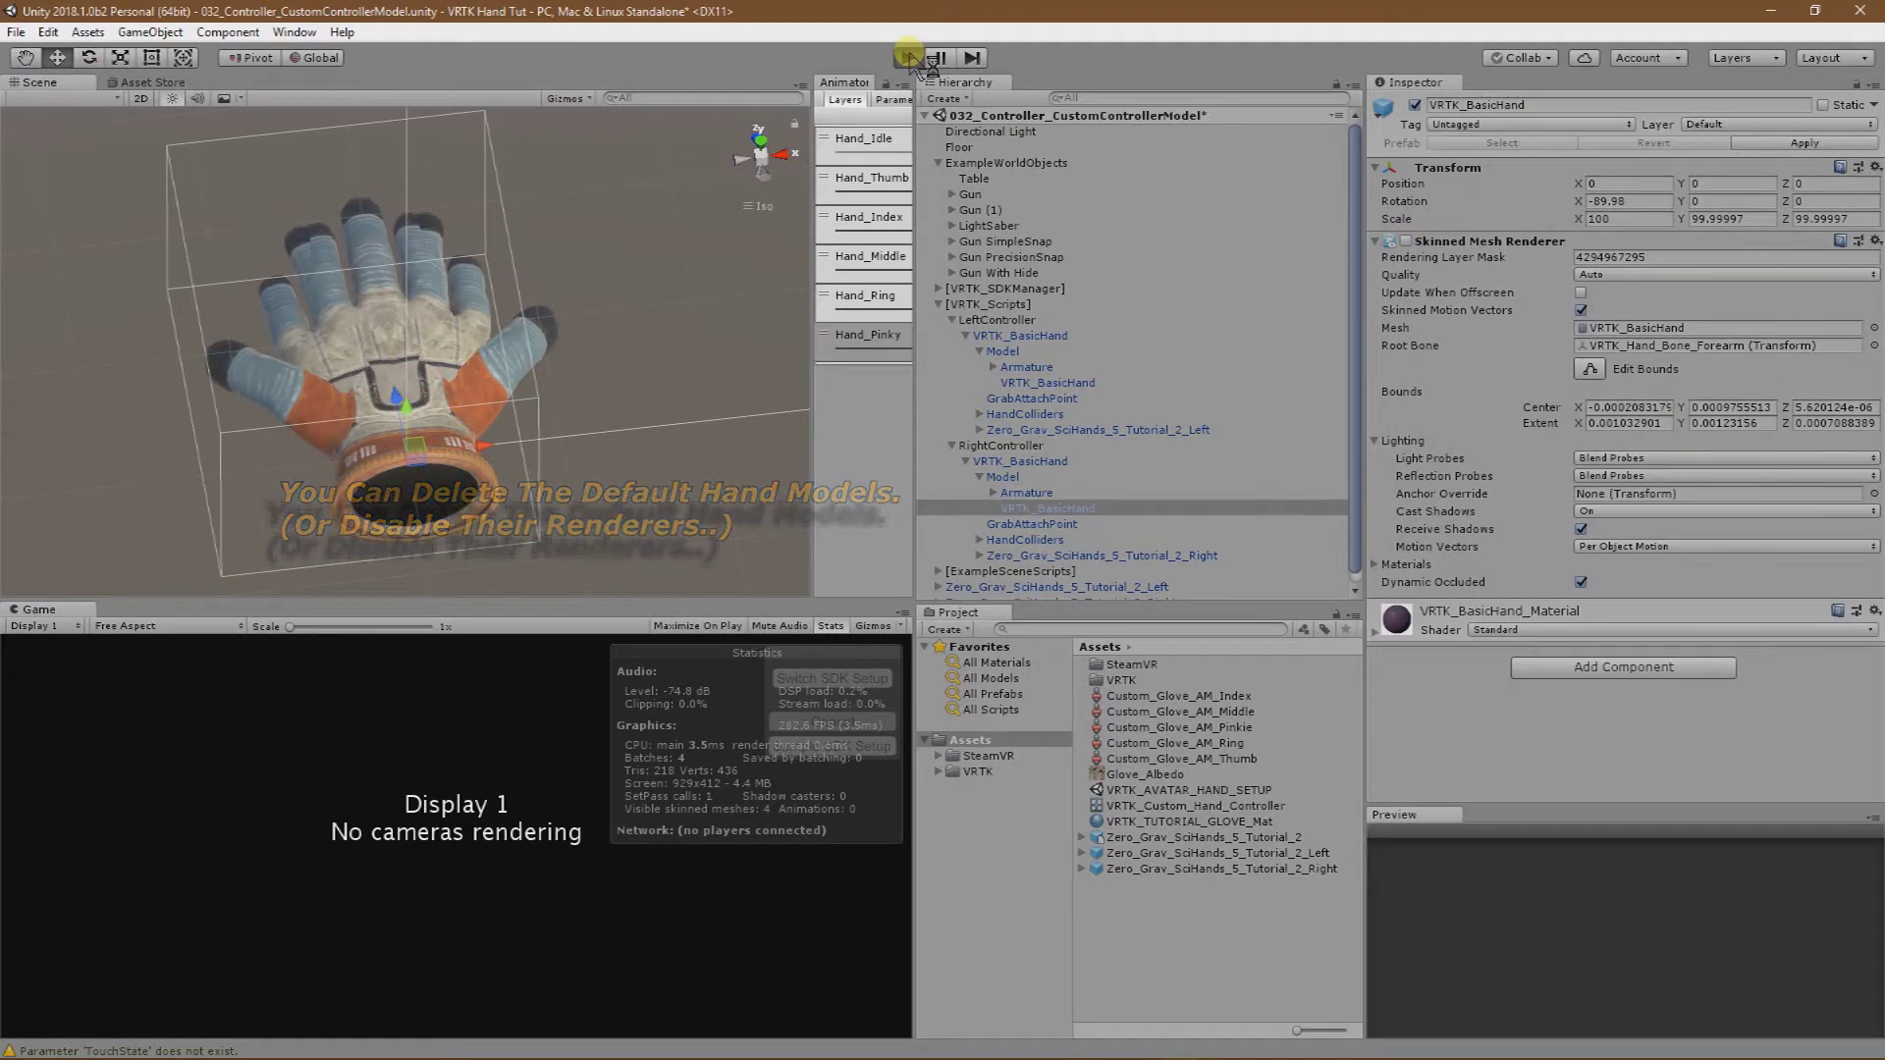
left_click(909, 57)
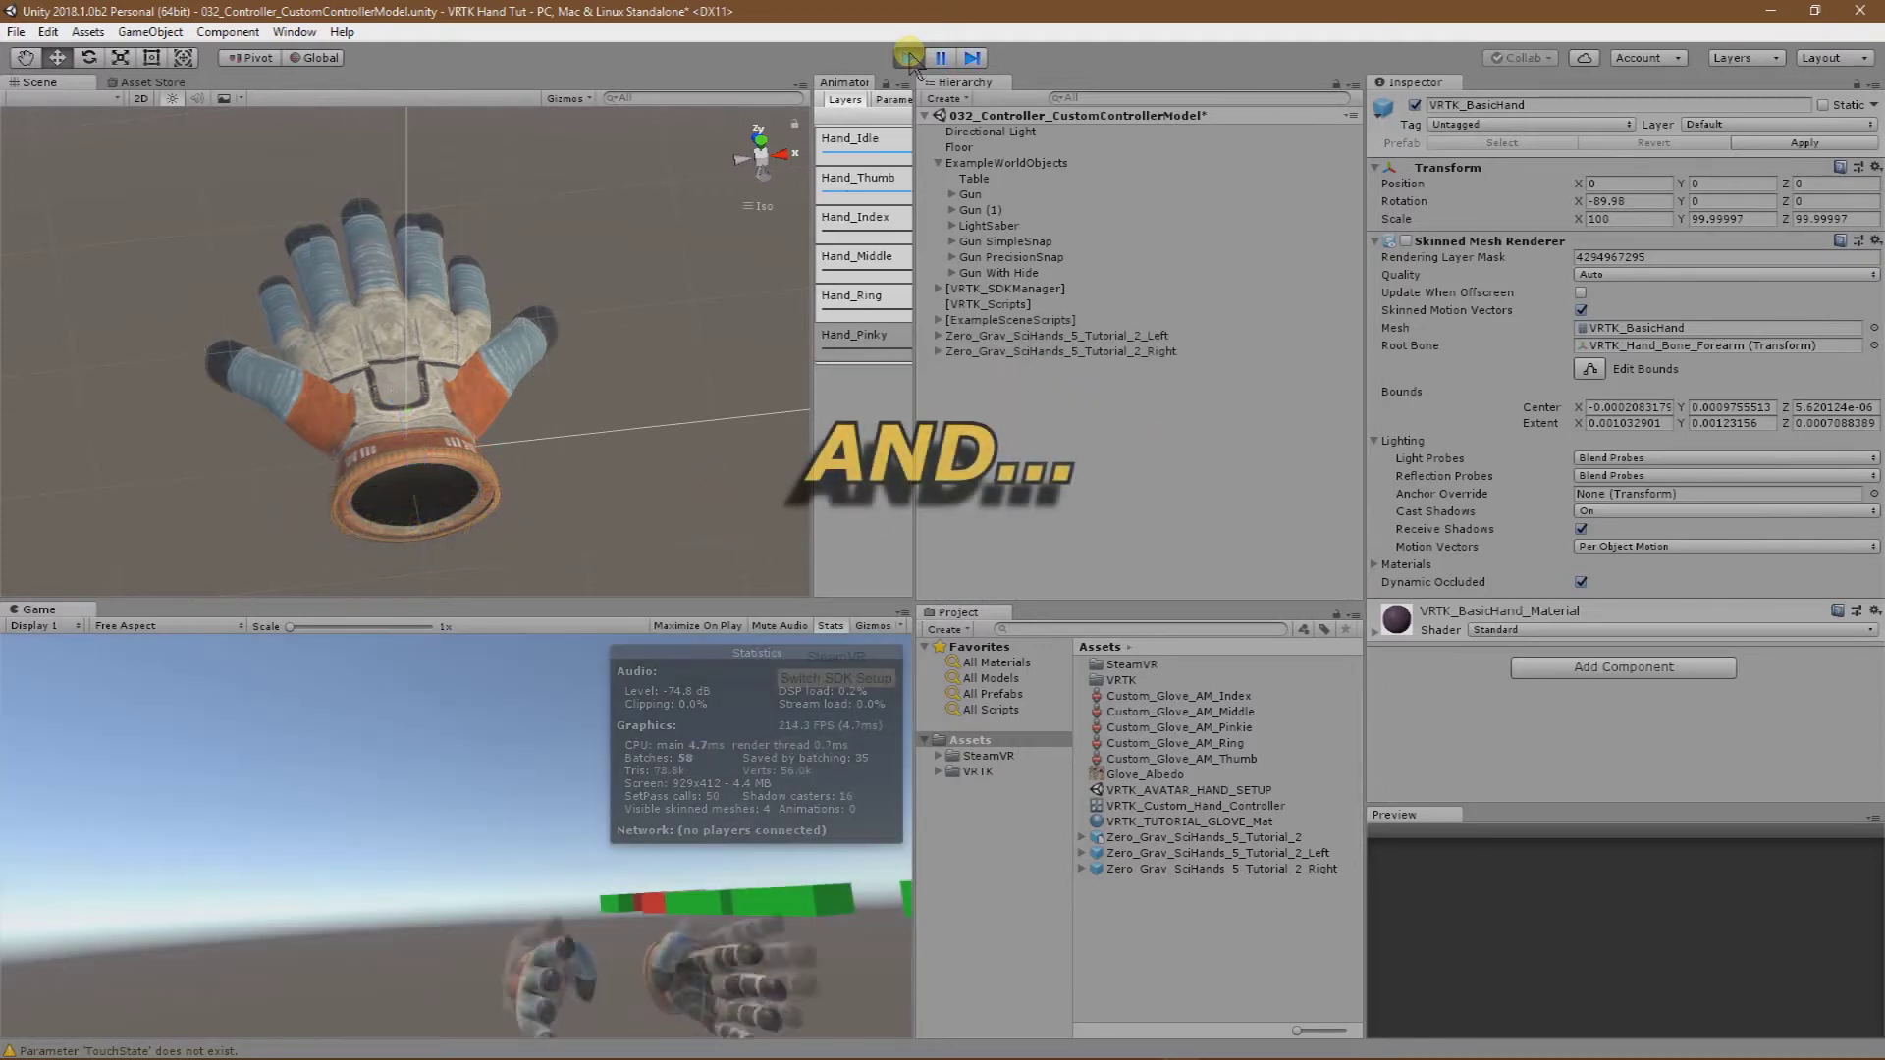